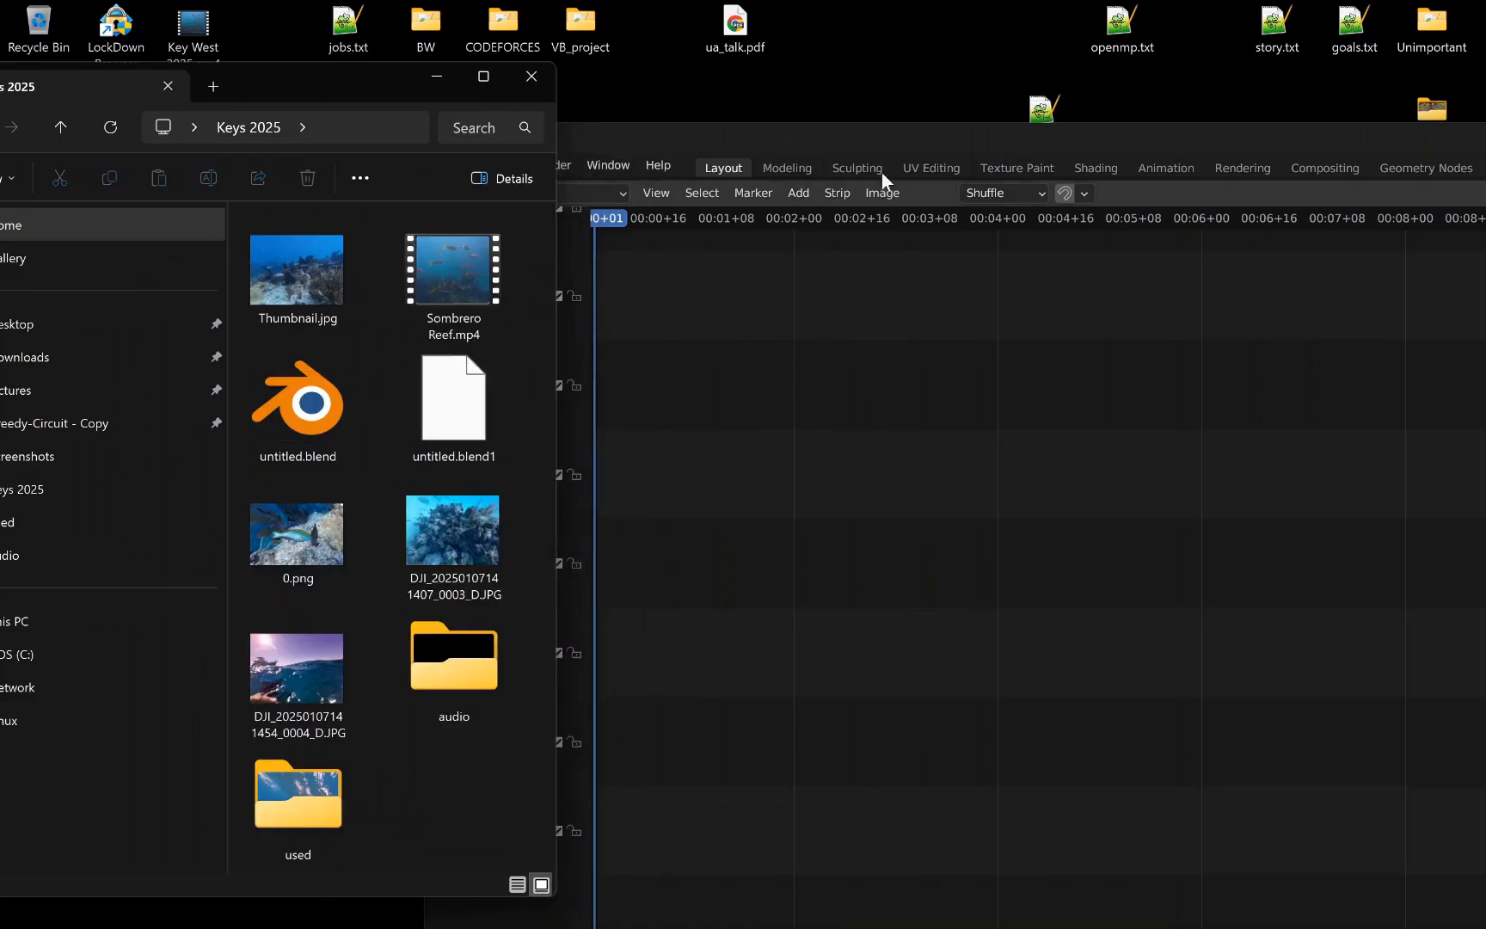
- Open the "used" folder inside Keys 2025 beside the video editor and show its clips as thumbnails
drag(862, 145, 1018, 62)
double_click(328, 802)
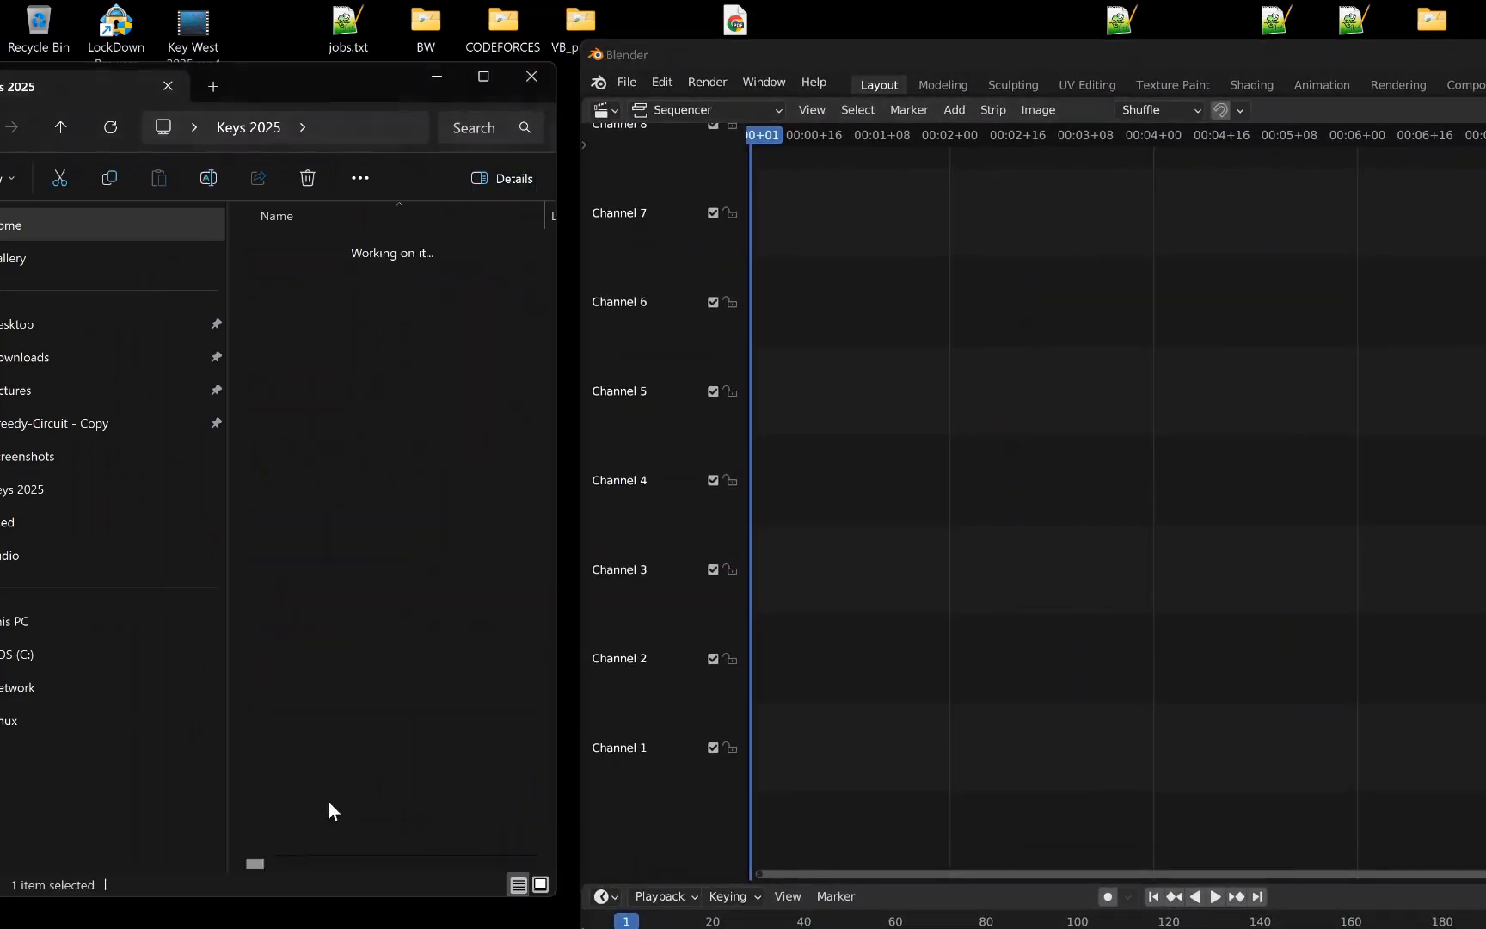
ctrl+scroll(473, 532, down, 3)
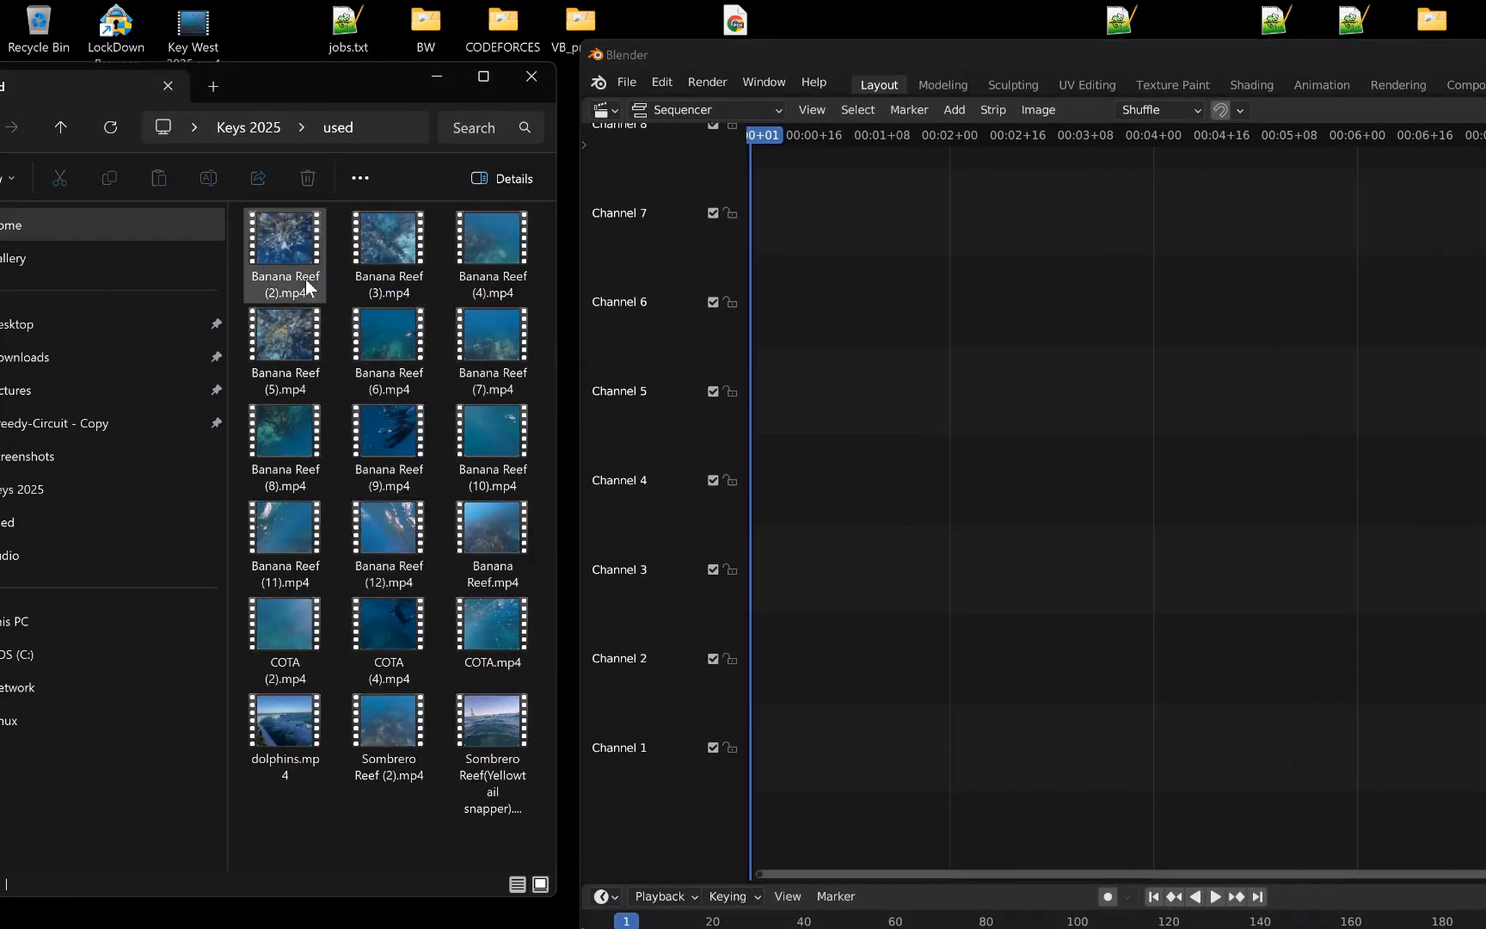
- Switch the sequencer to the combined Sequencer & Preview view
scroll(893, 591, down, 4)
scroll(893, 593, down, 4)
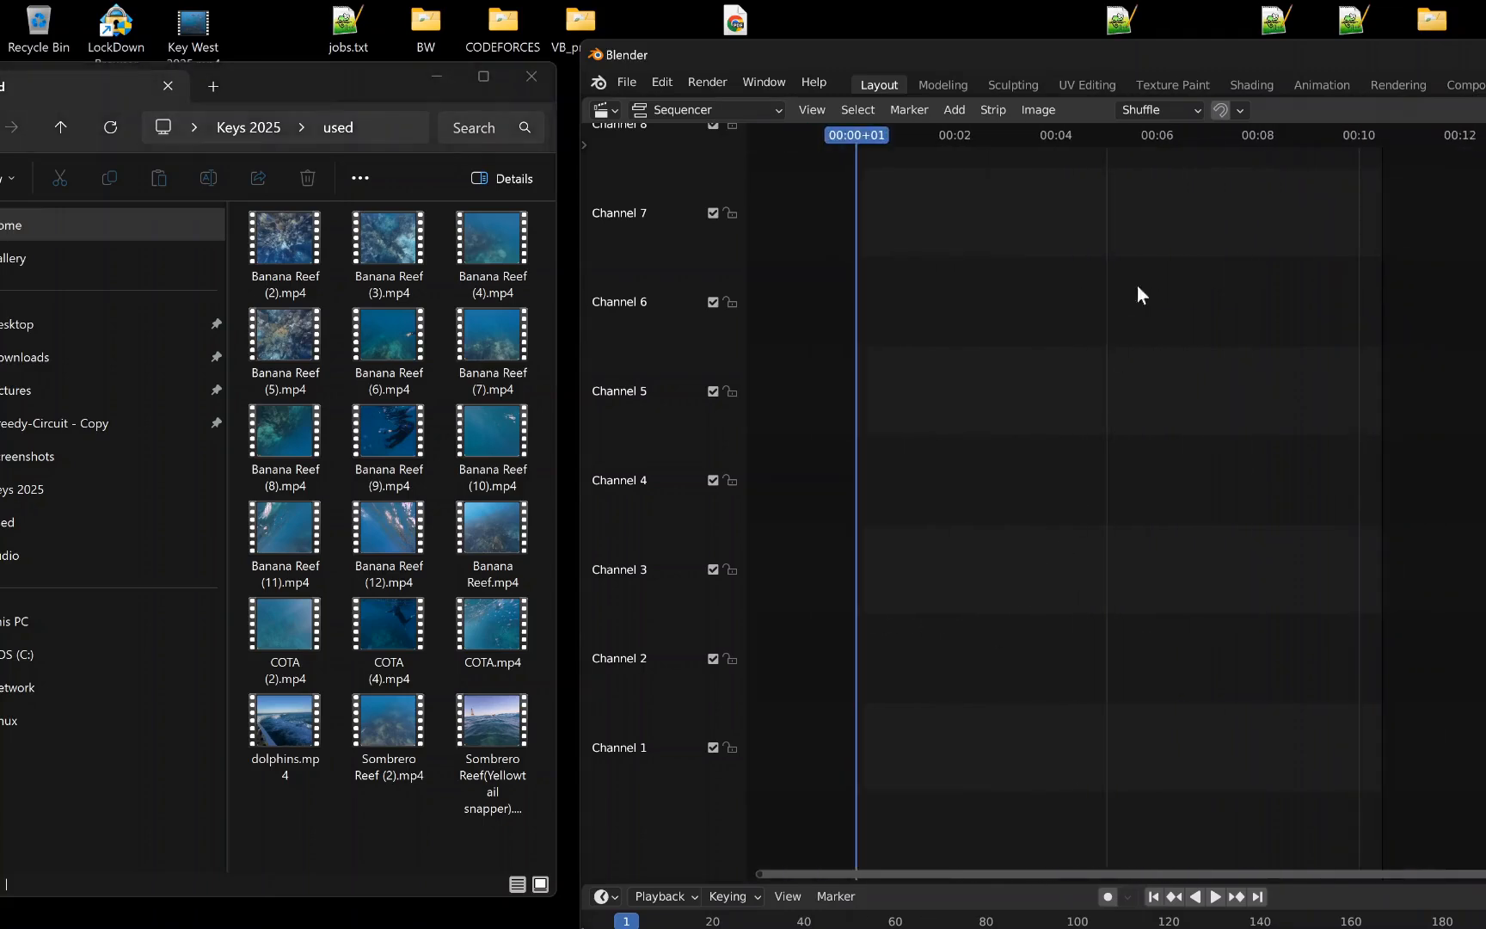
mouse_move(1165, 54)
mouse_down()
mouse_move(694, 68)
mouse_move(1182, 51)
mouse_up()
click(252, 121)
click(252, 178)
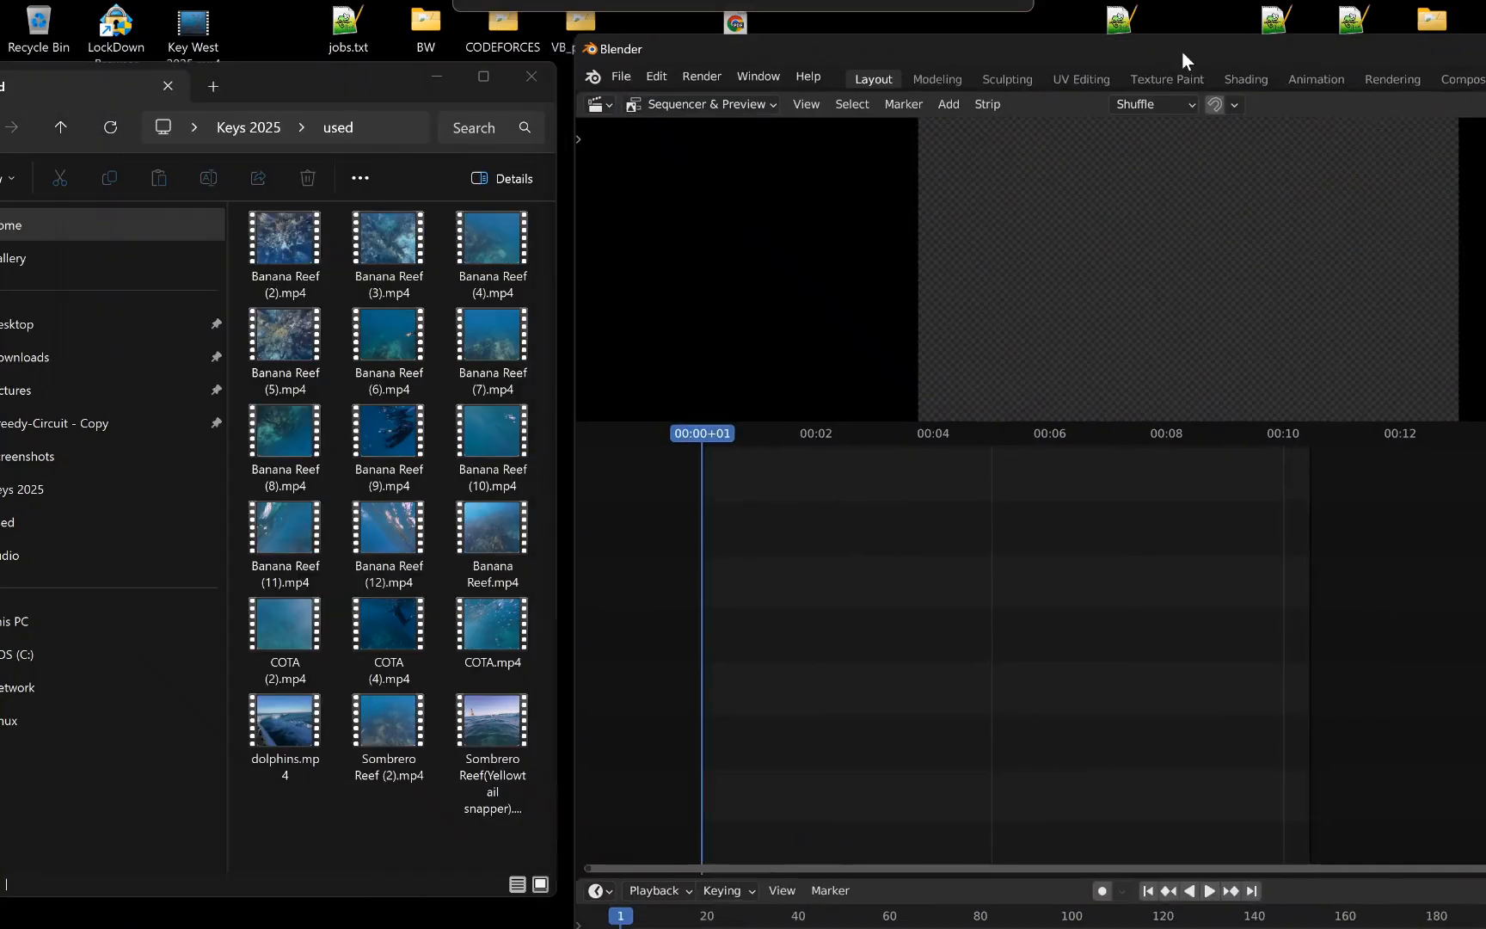
- Add Banana Reef (2).mp4 from the folder to the timeline, starting its strips at frame 1, and maximize the Blender window
drag(285, 249, 743, 760)
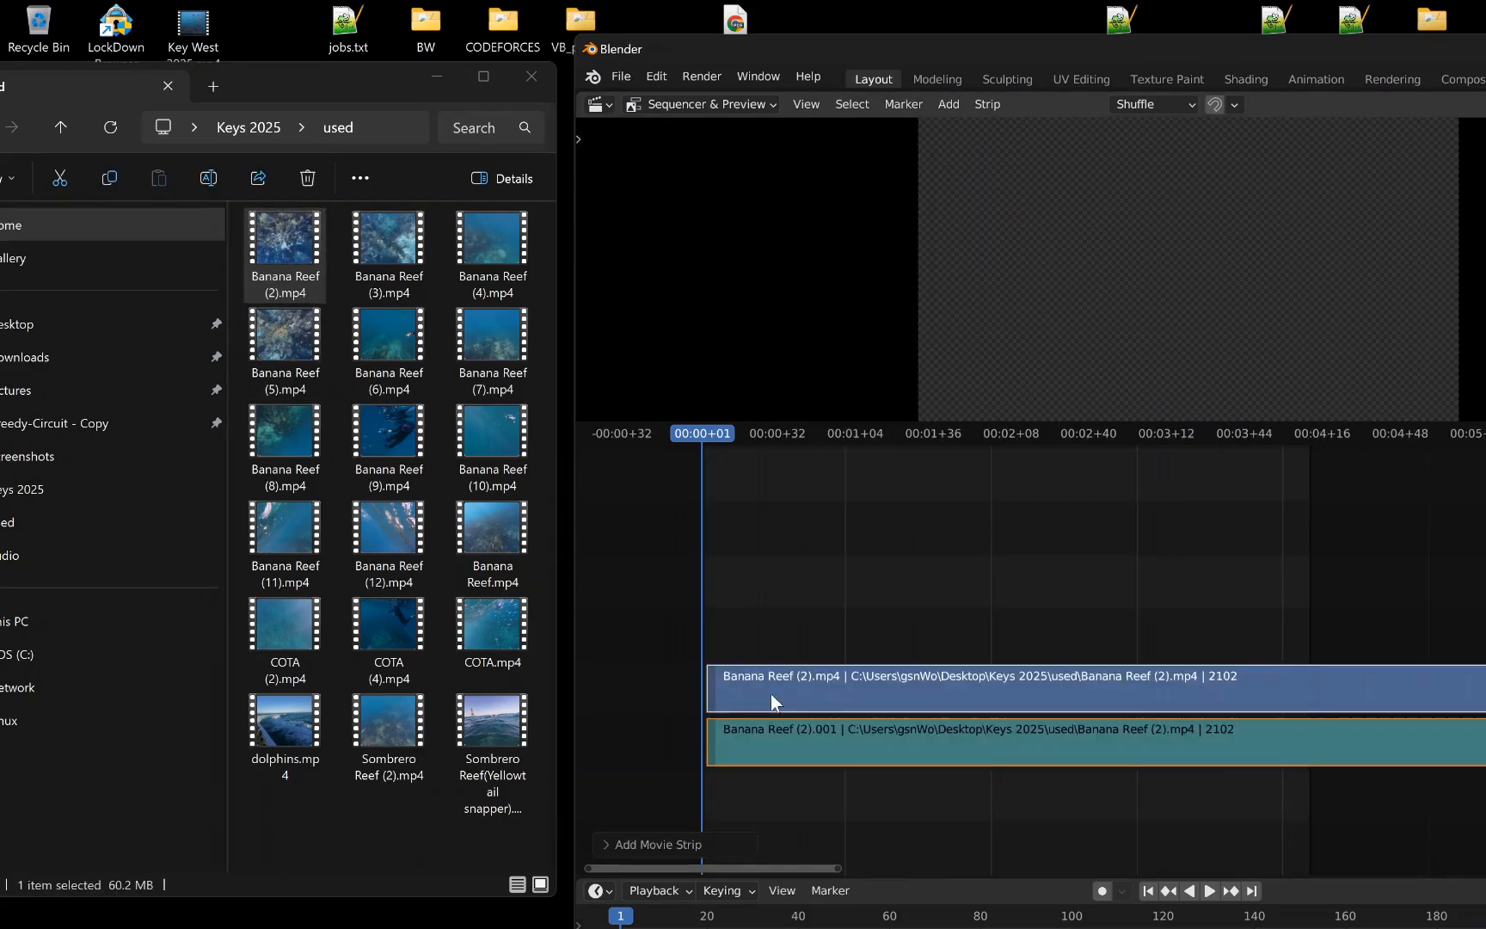
drag(770, 693, 778, 764)
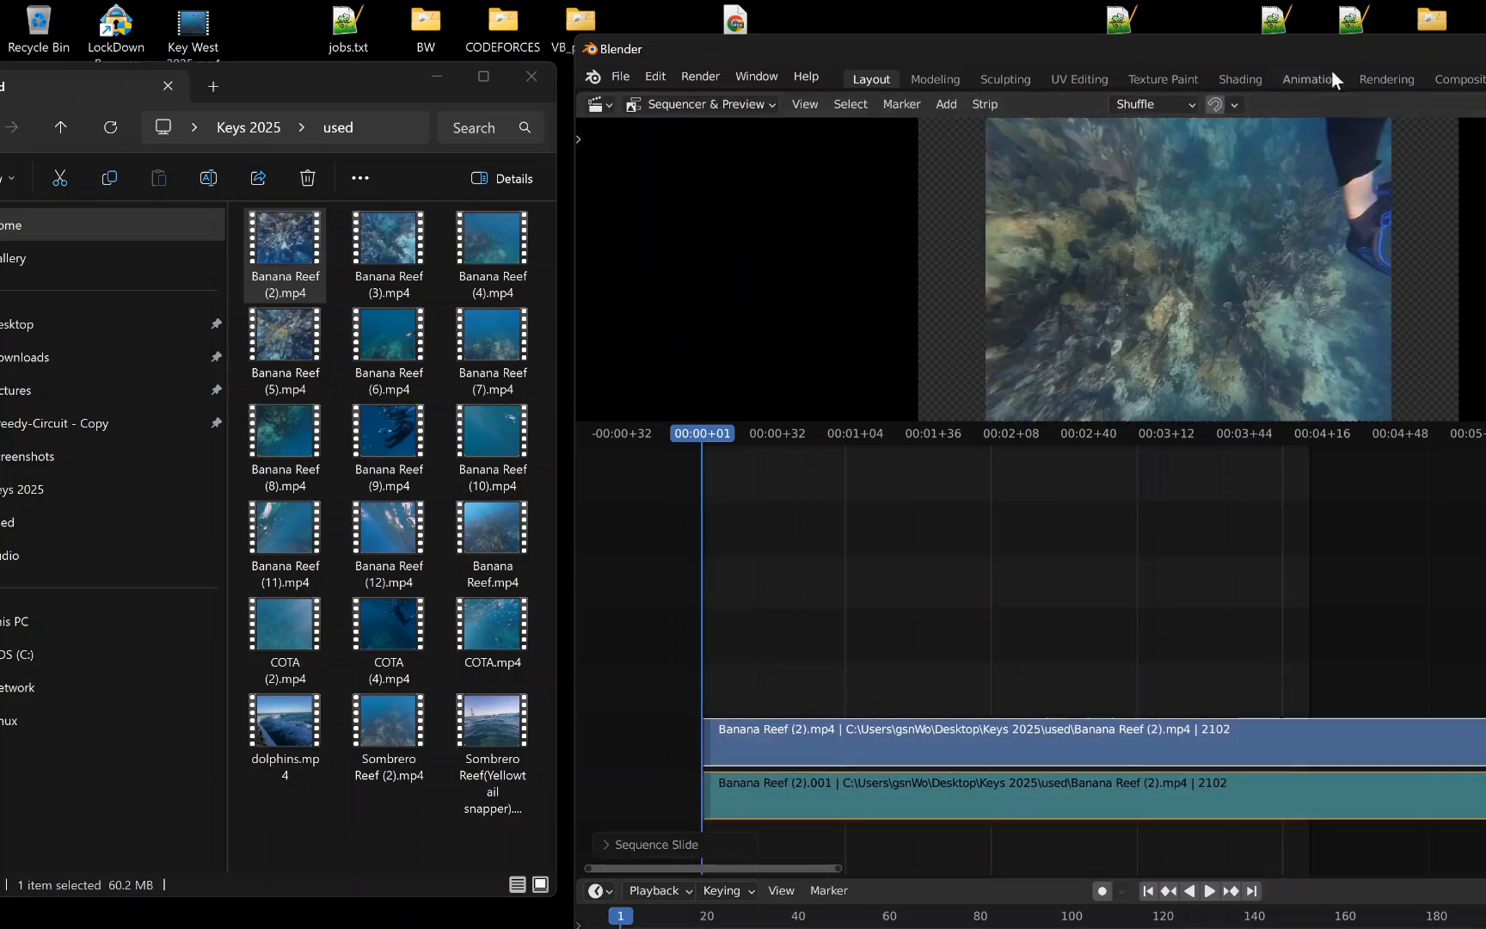
drag(1332, 55, 851, 57)
drag(1312, 53, 1171, 60)
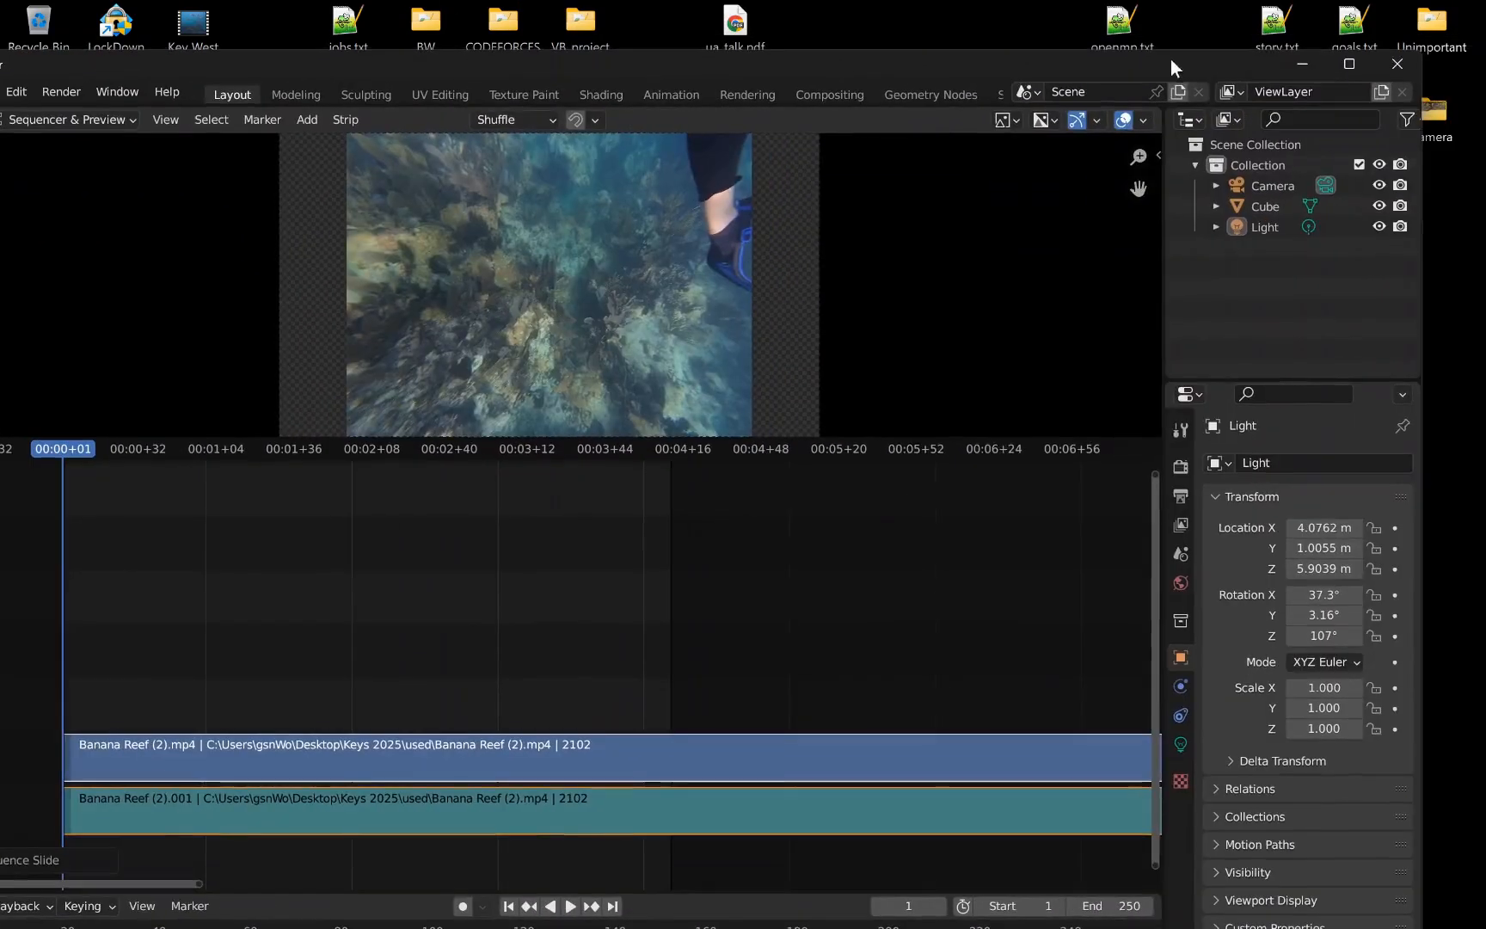
click(1353, 65)
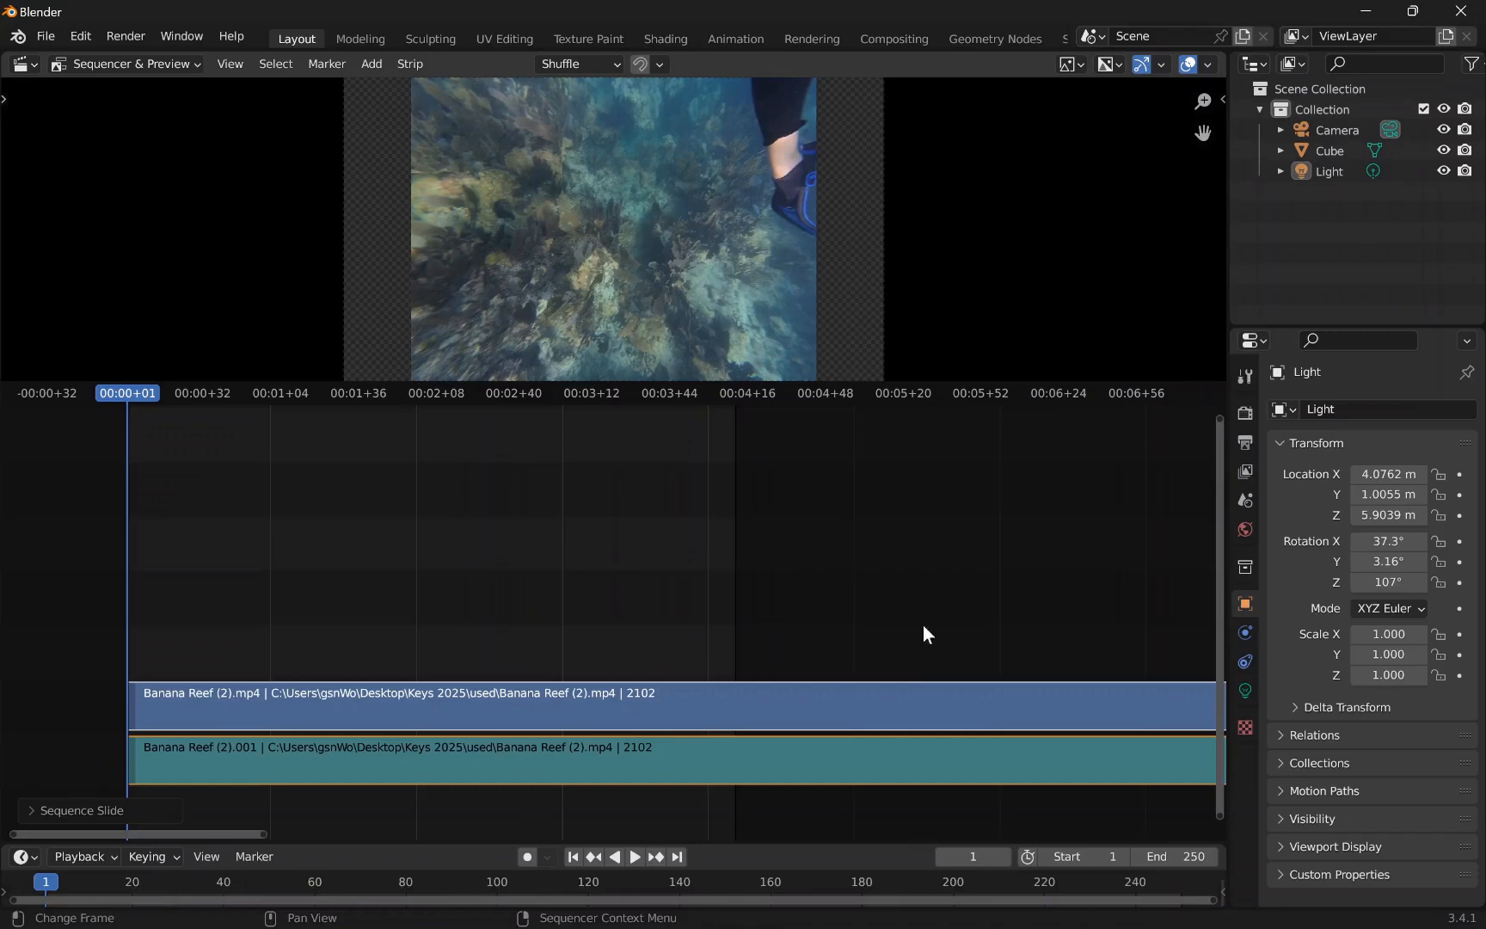
- Select only the movie strip and check the resolution and frame rate in its source properties
click(721, 703)
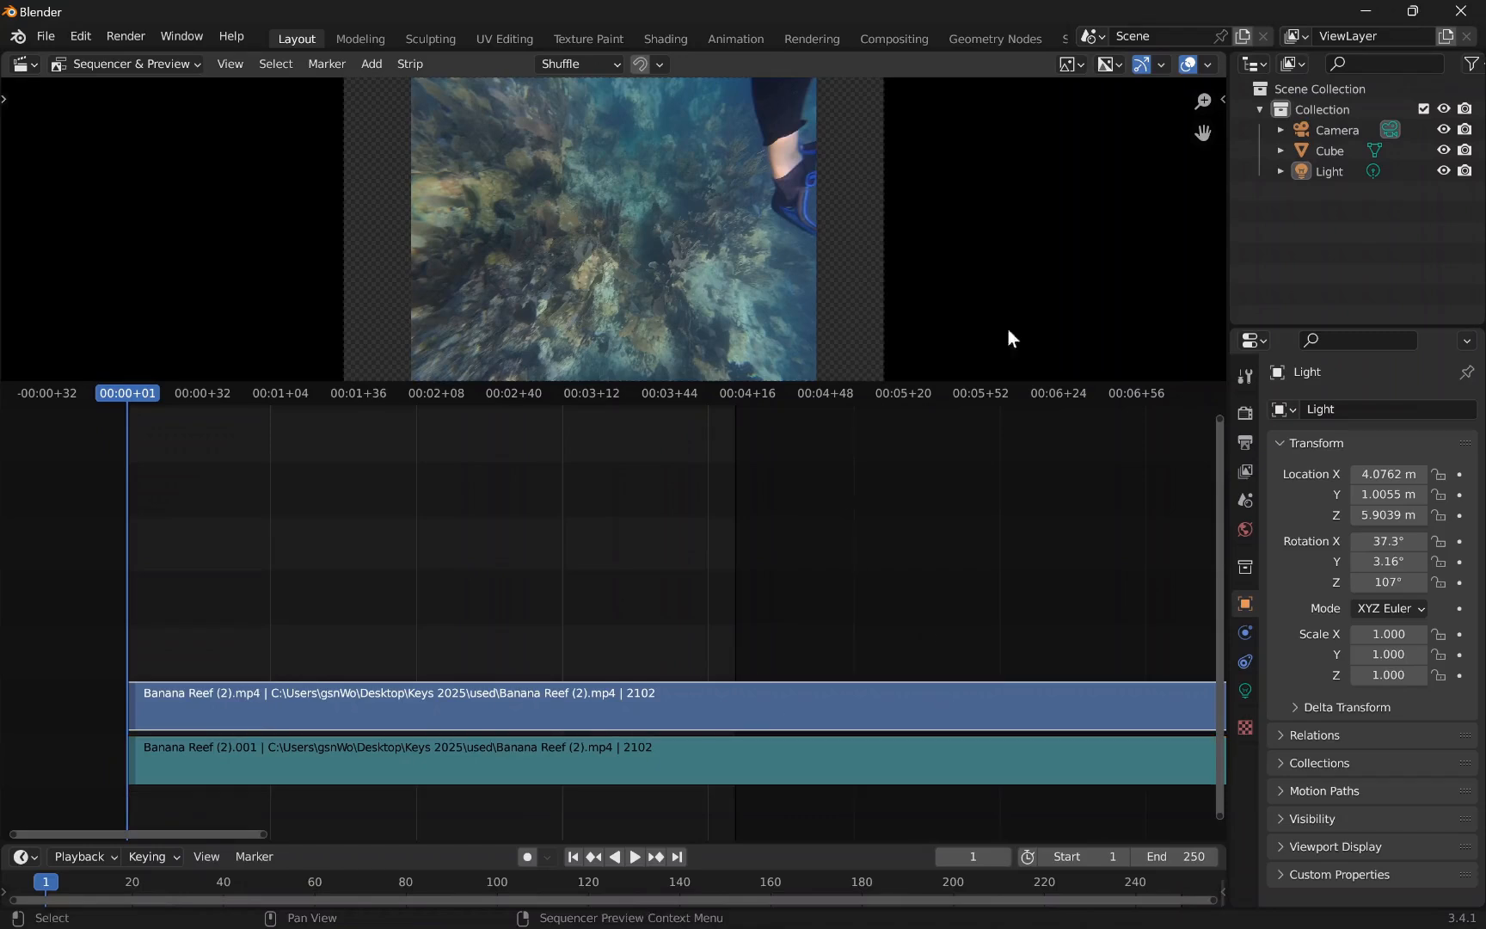
click(1222, 101)
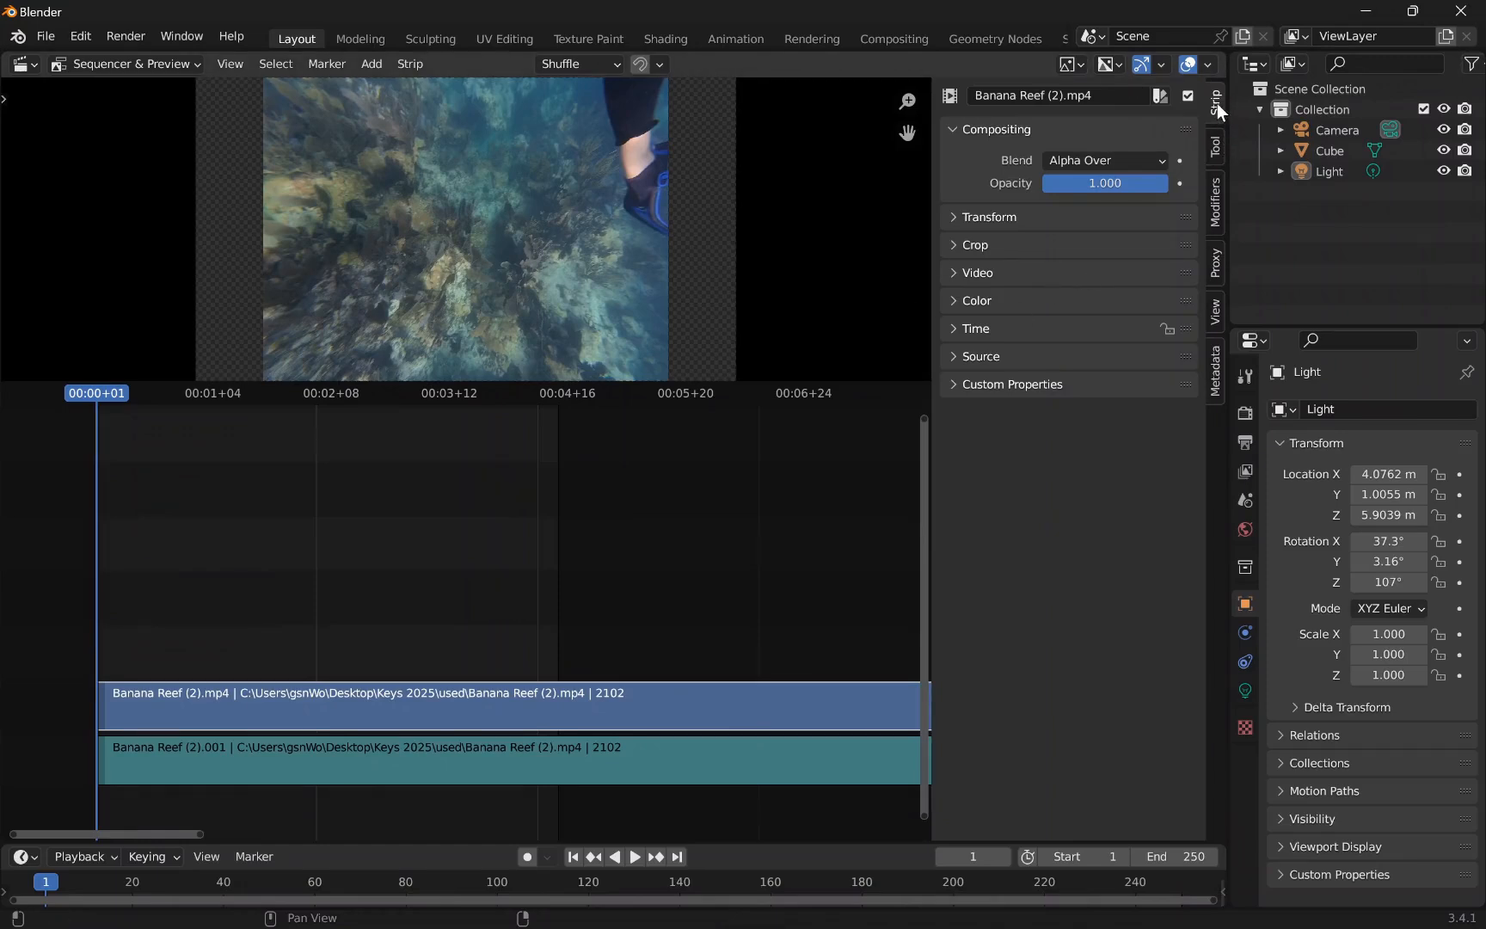
click(952, 354)
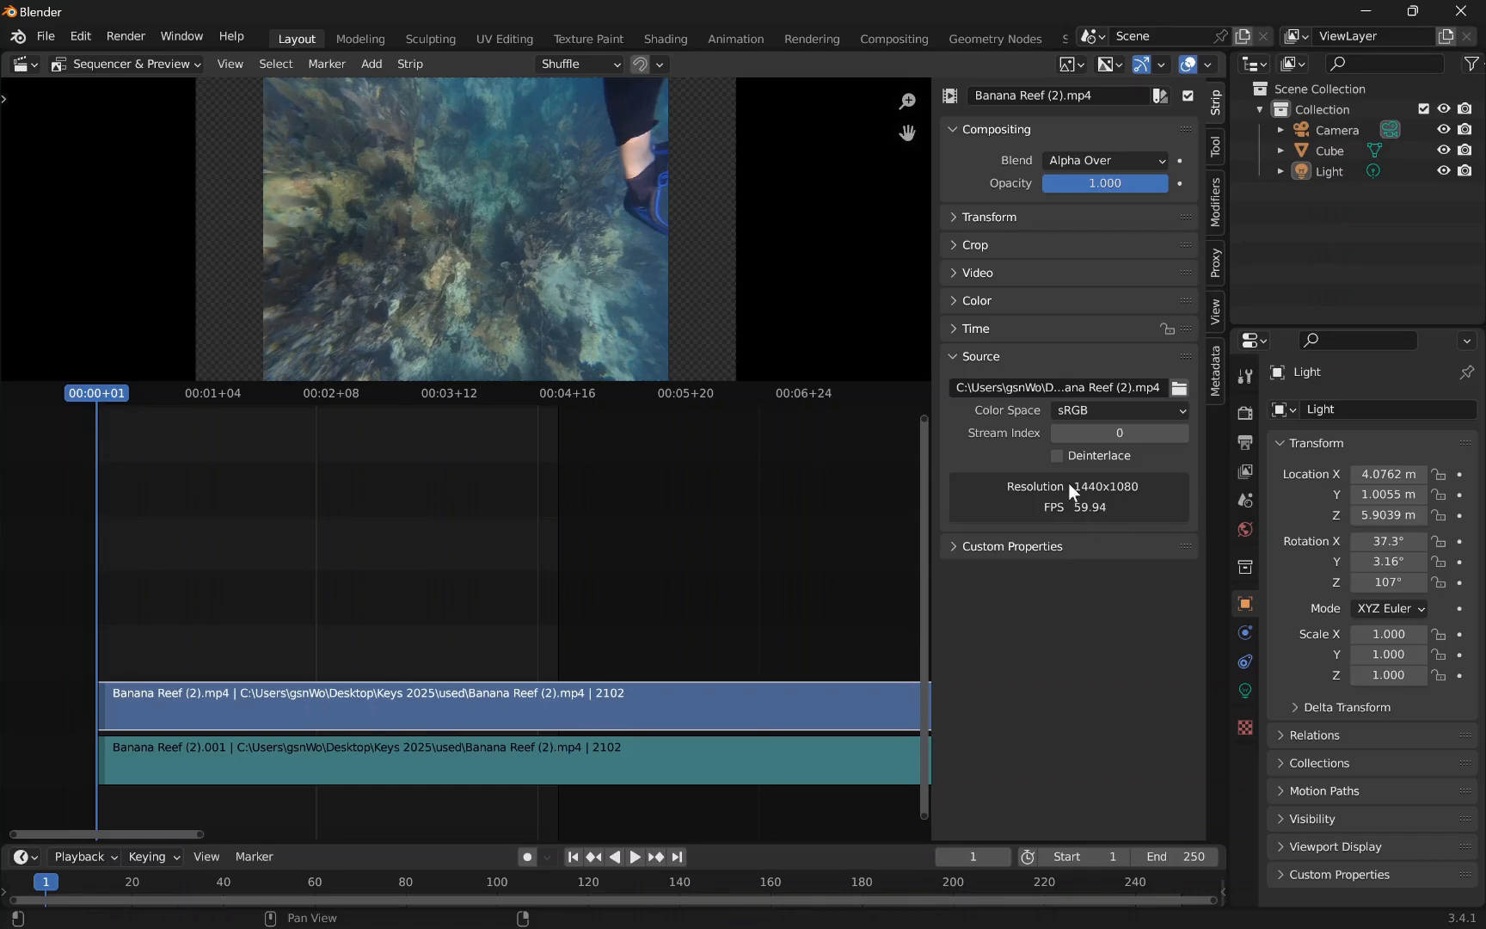
click(952, 355)
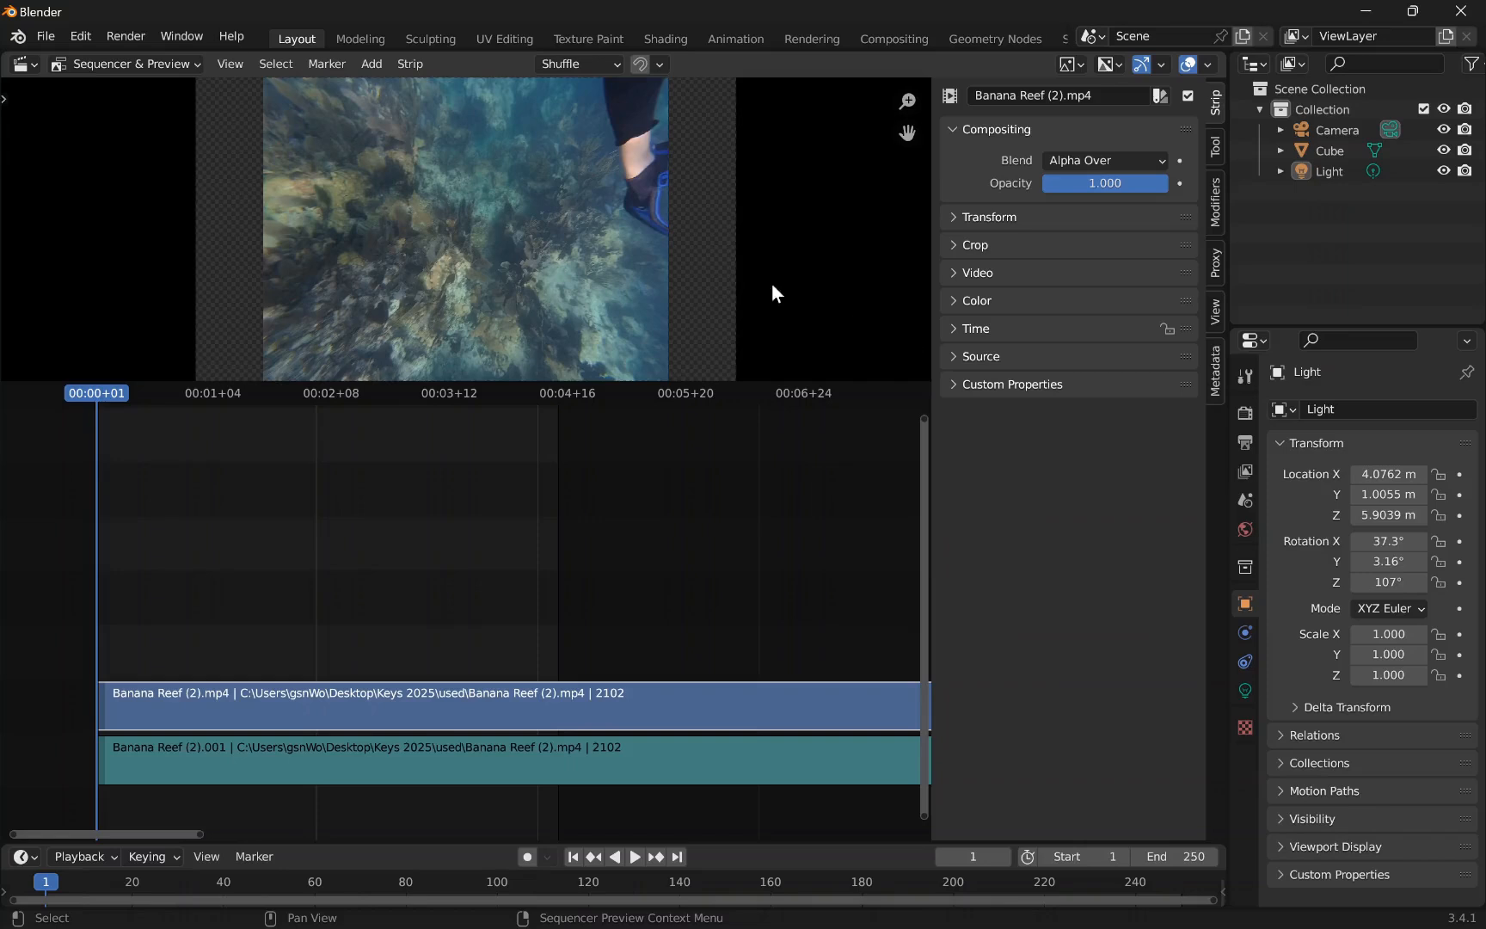
- Show the scene's output properties with only the Format settings expanded
scroll(724, 282, down, 2)
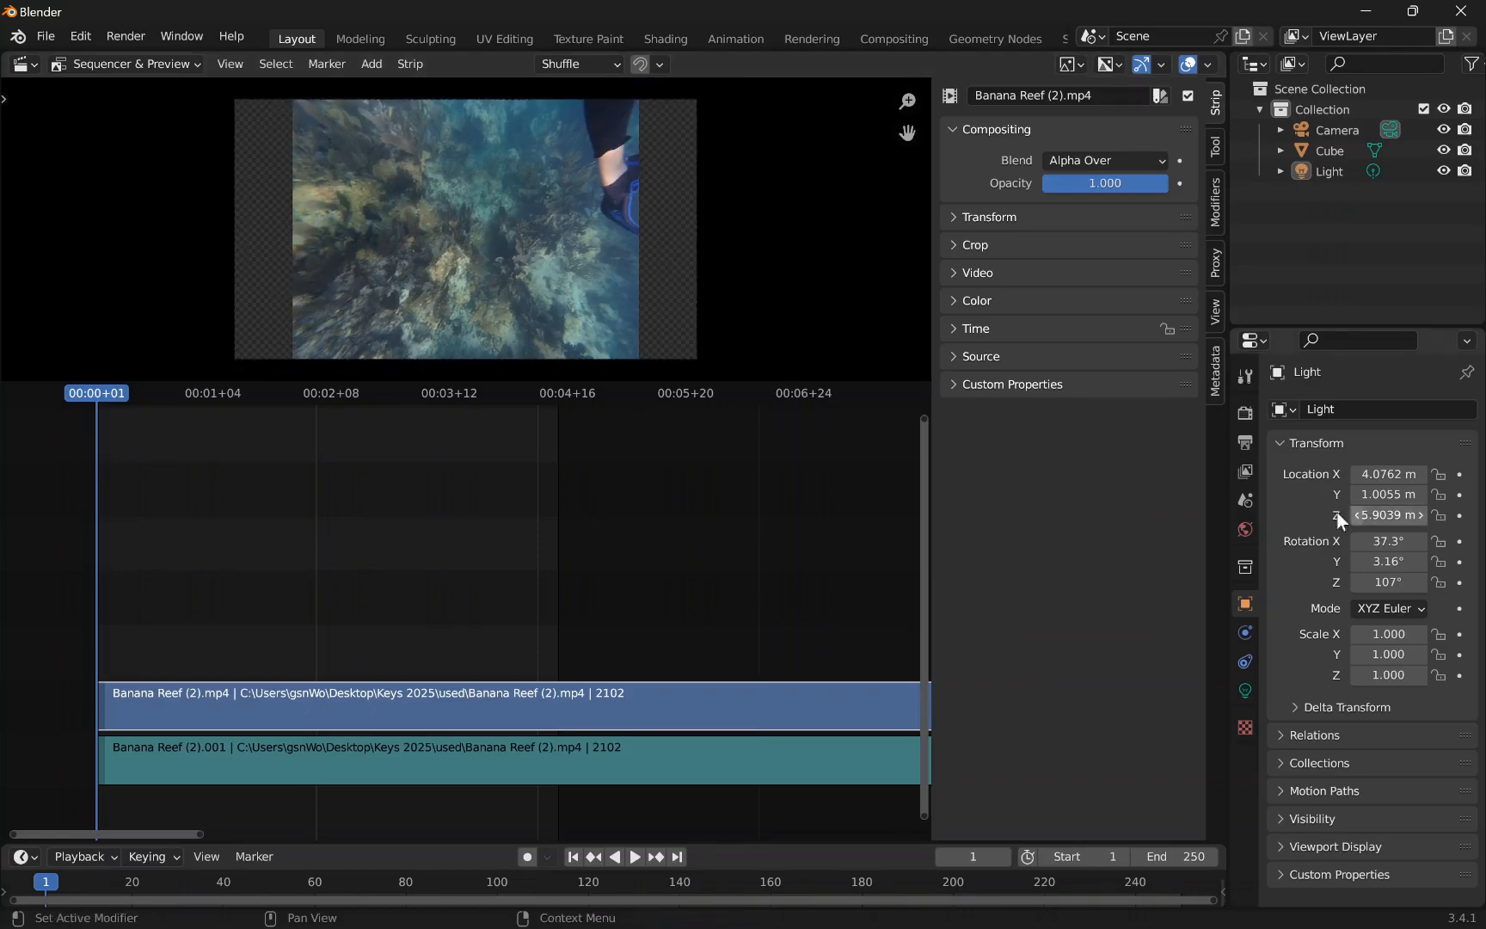
click(1245, 441)
click(1270, 405)
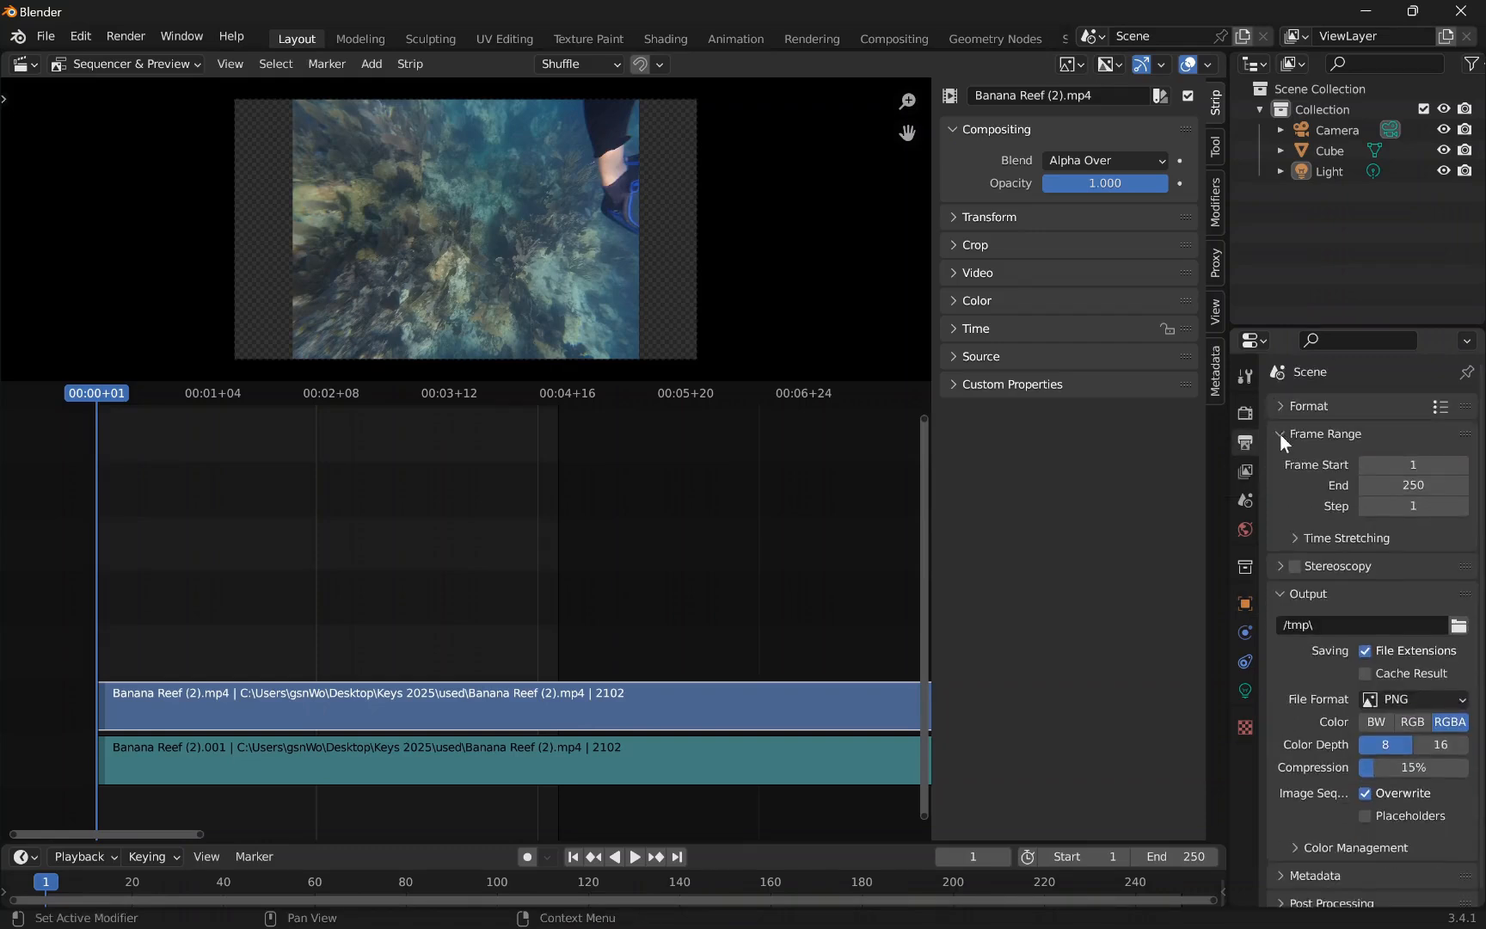
click(1281, 436)
click(1282, 482)
click(1278, 406)
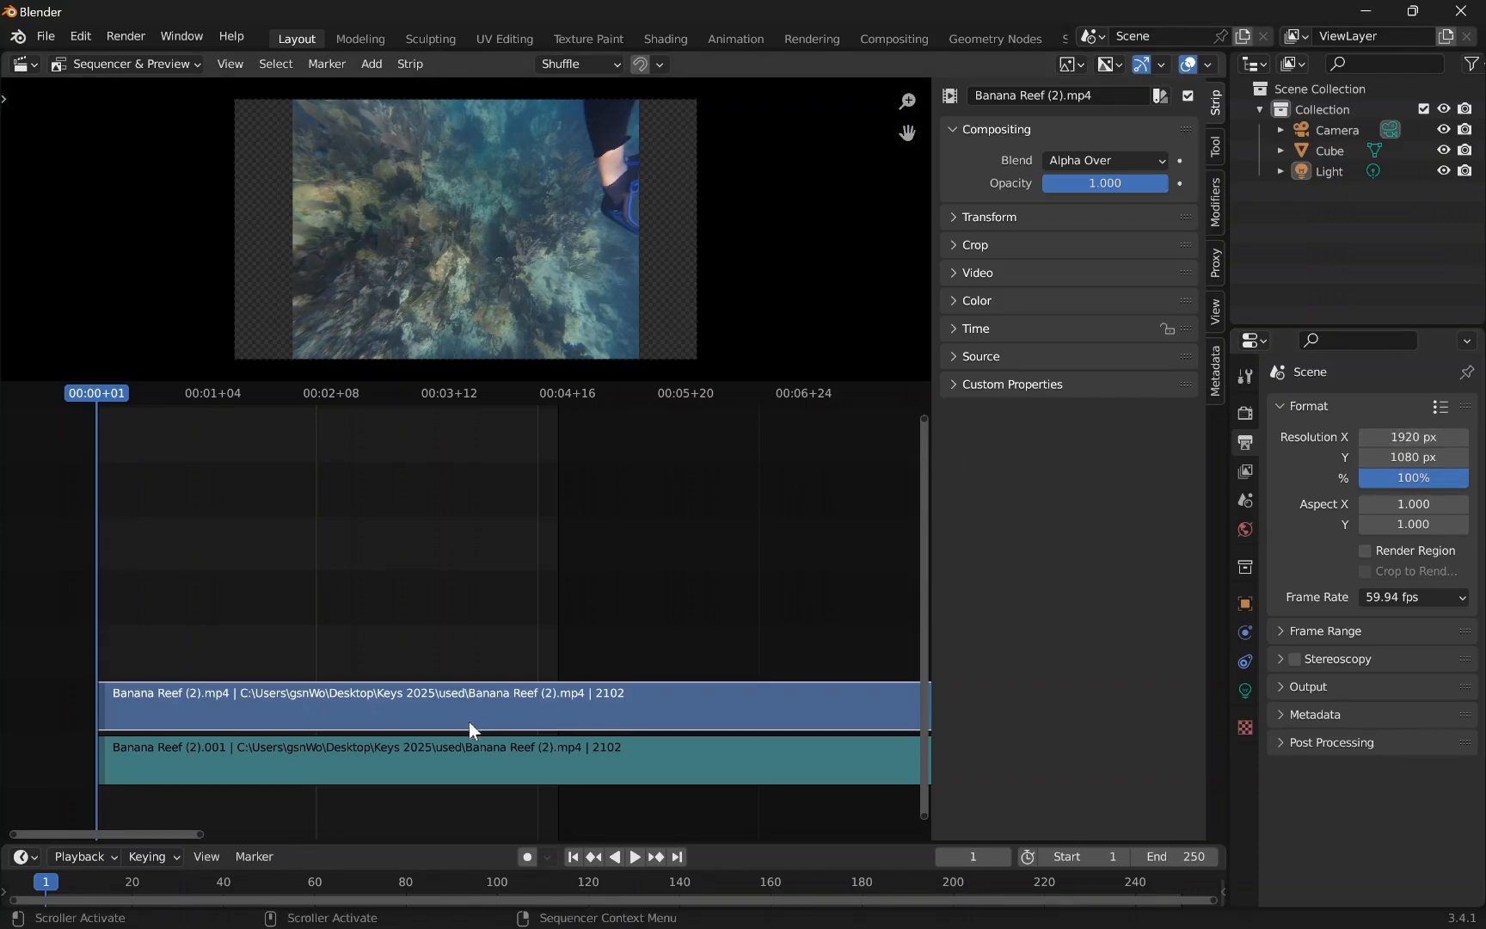
- Set the scene's render size from the movie strip so that it matches 1440 × 1080 px
right_click(430, 698)
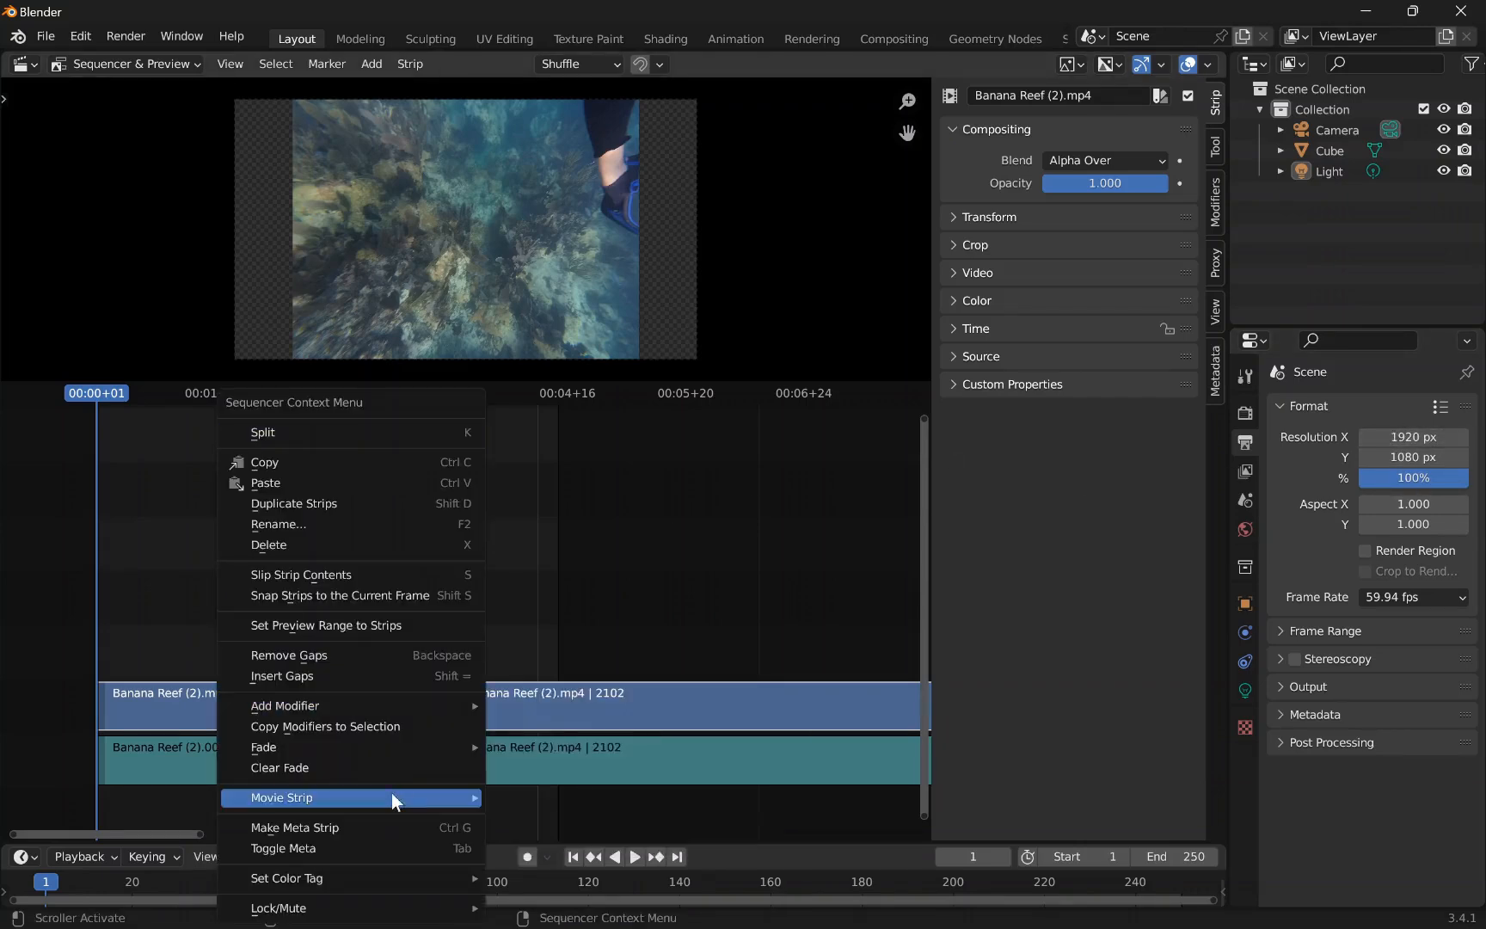
mouse_move(392, 797)
click(541, 785)
right_click(506, 696)
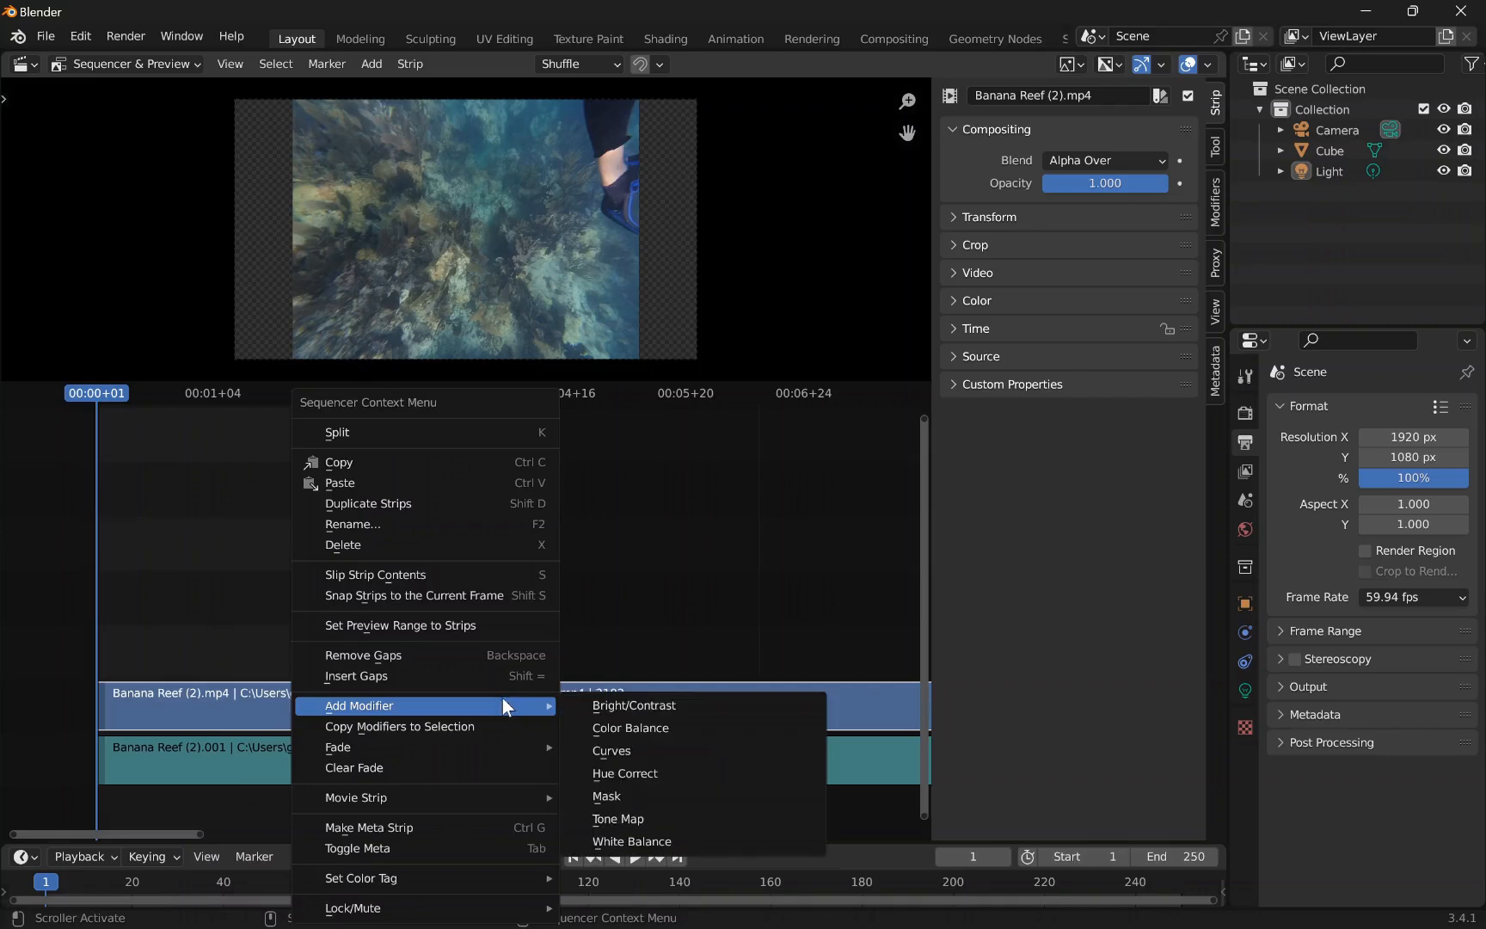
click(632, 800)
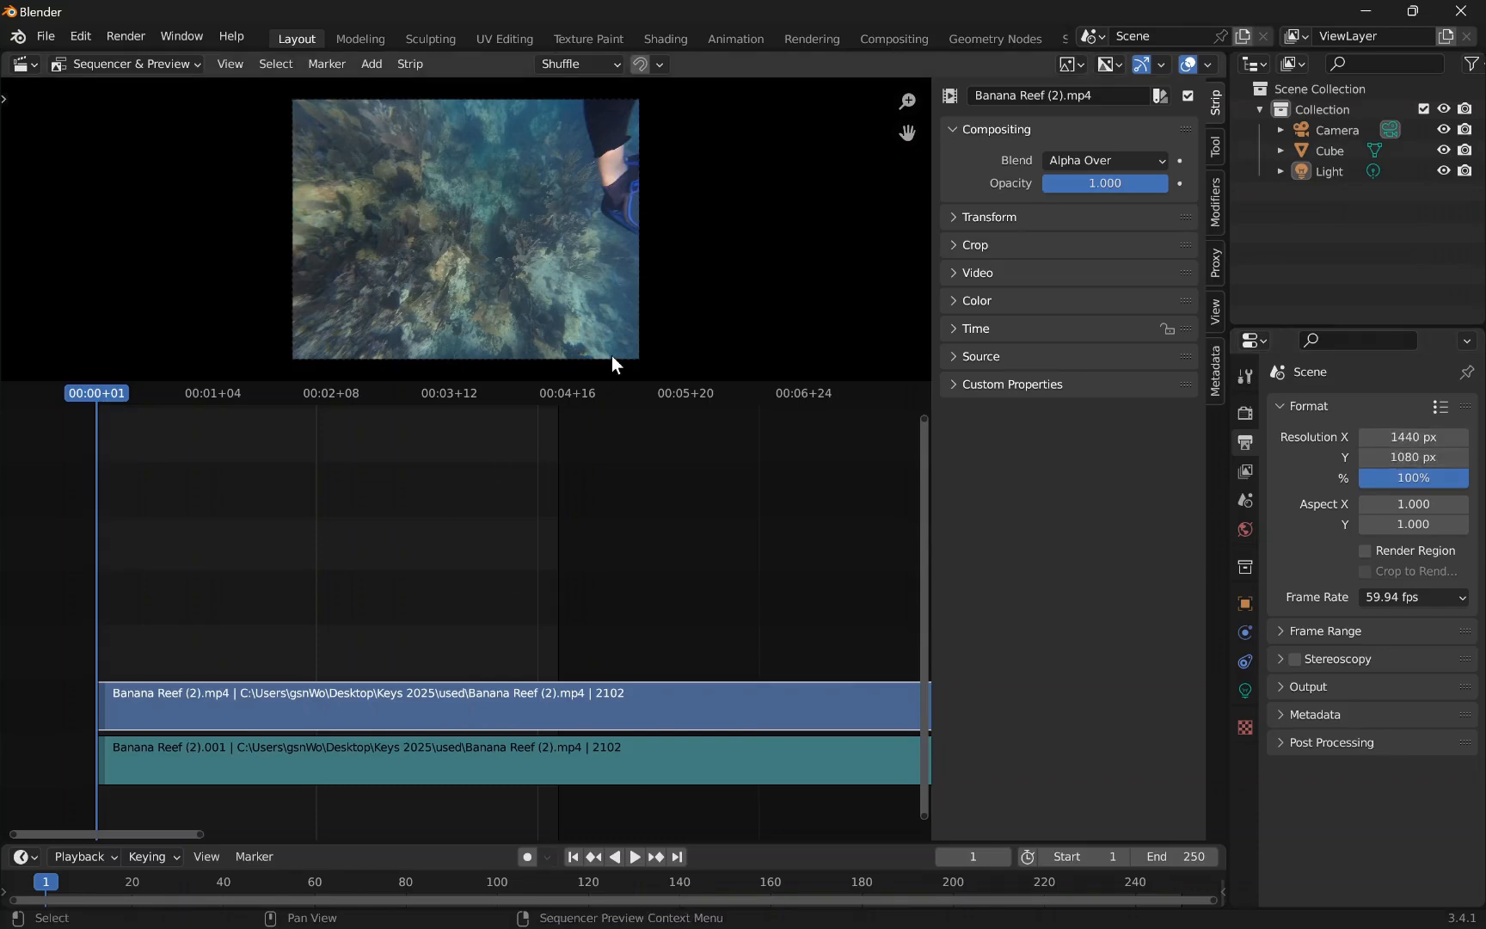
- Try an output resolution percentage of 10%, and restore it to 100%
click(1414, 478)
text(10)
key(Return)
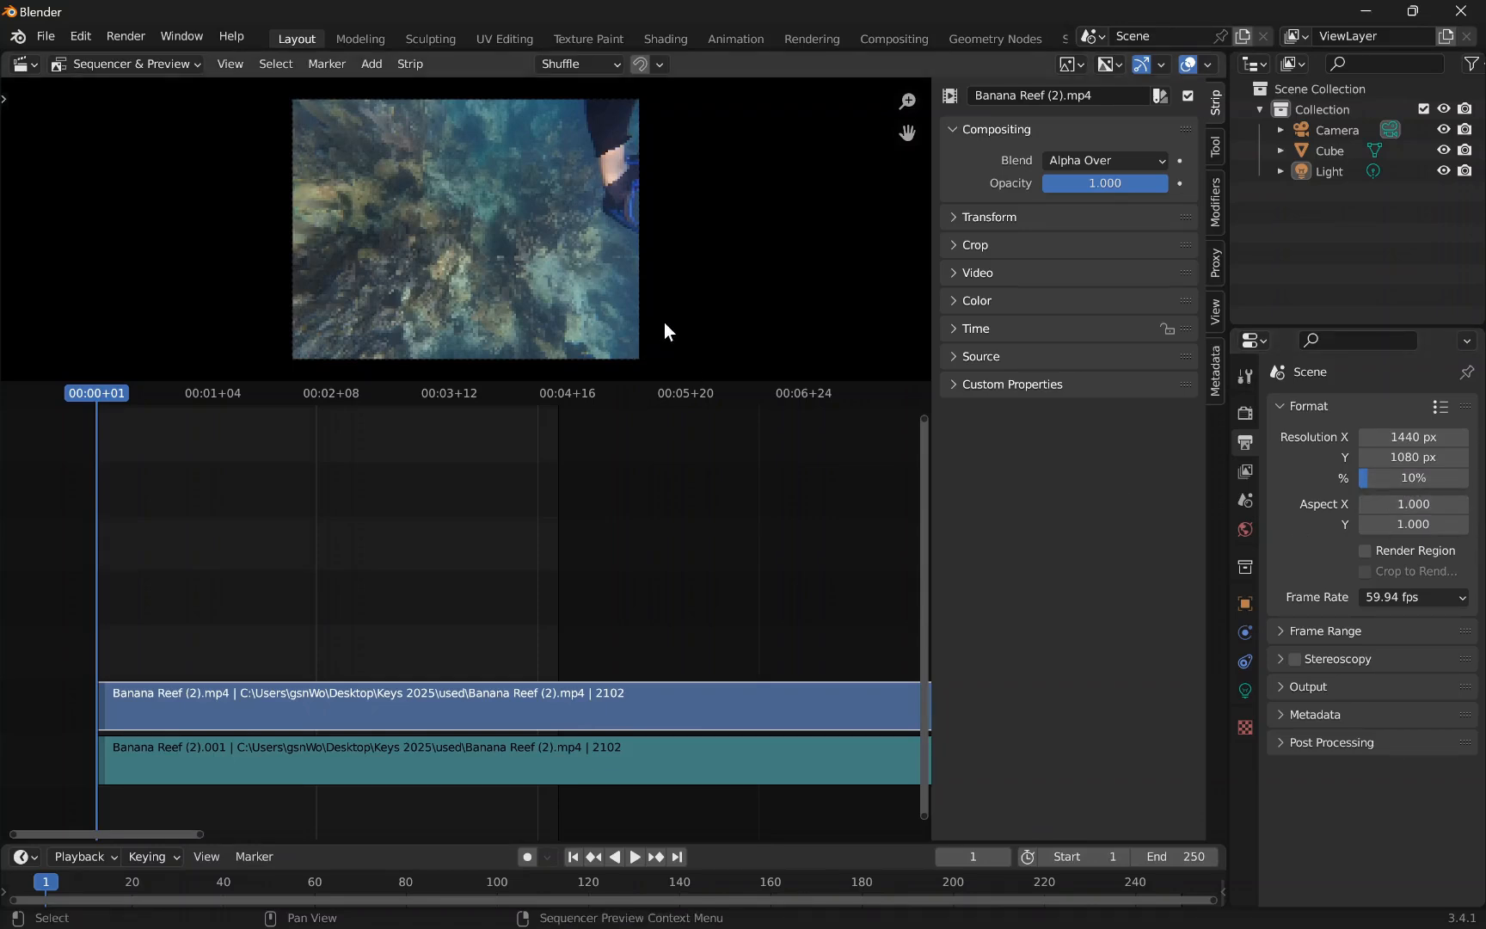
click(1414, 478)
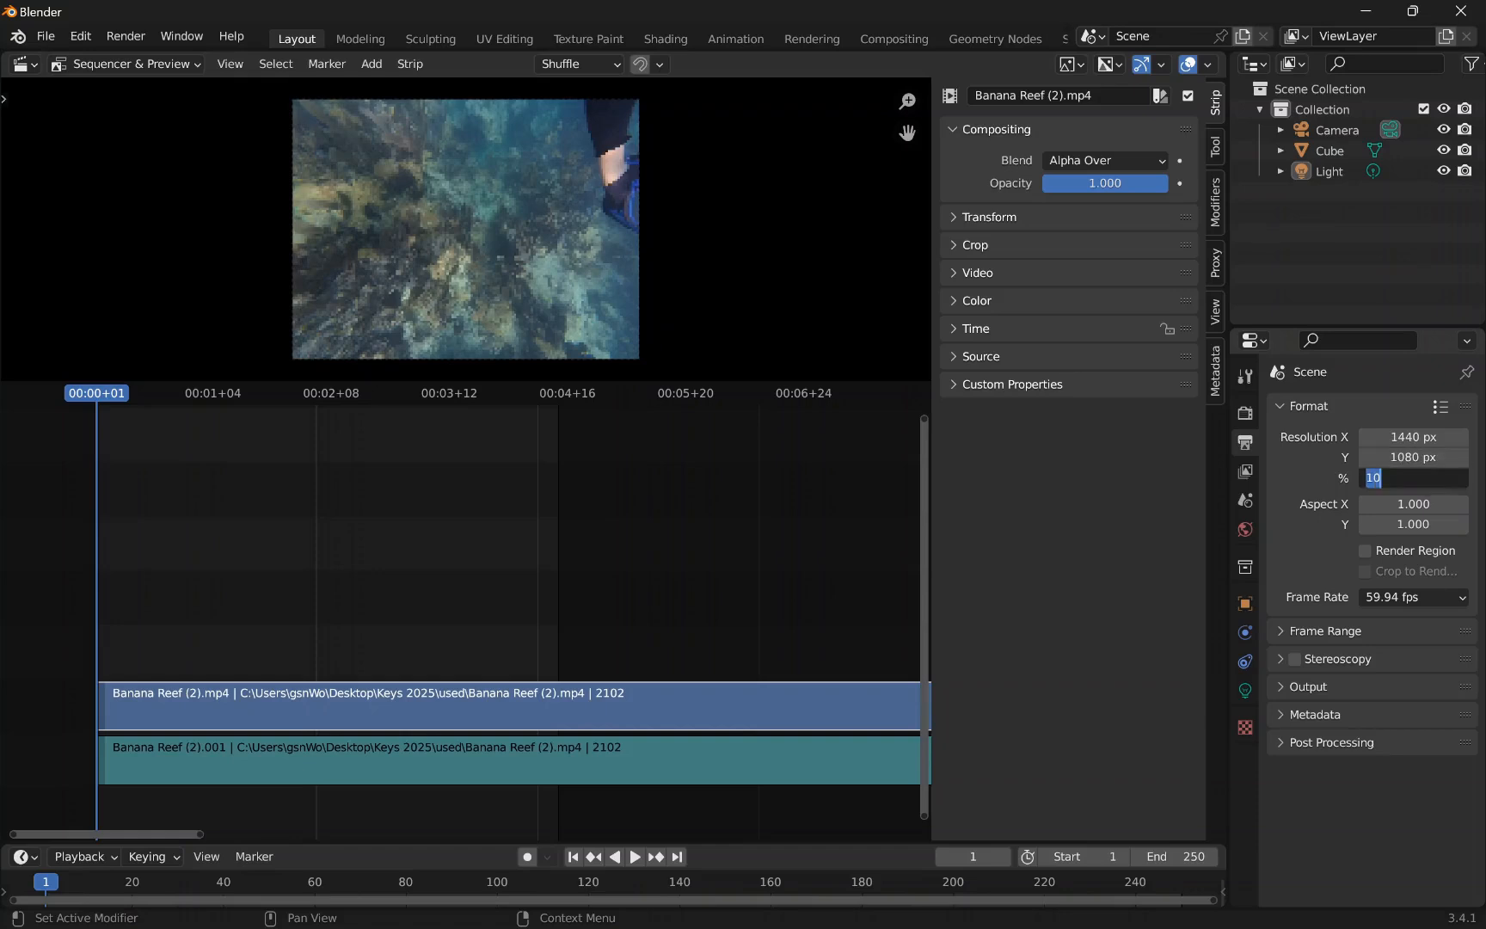
text(100)
key(Return)
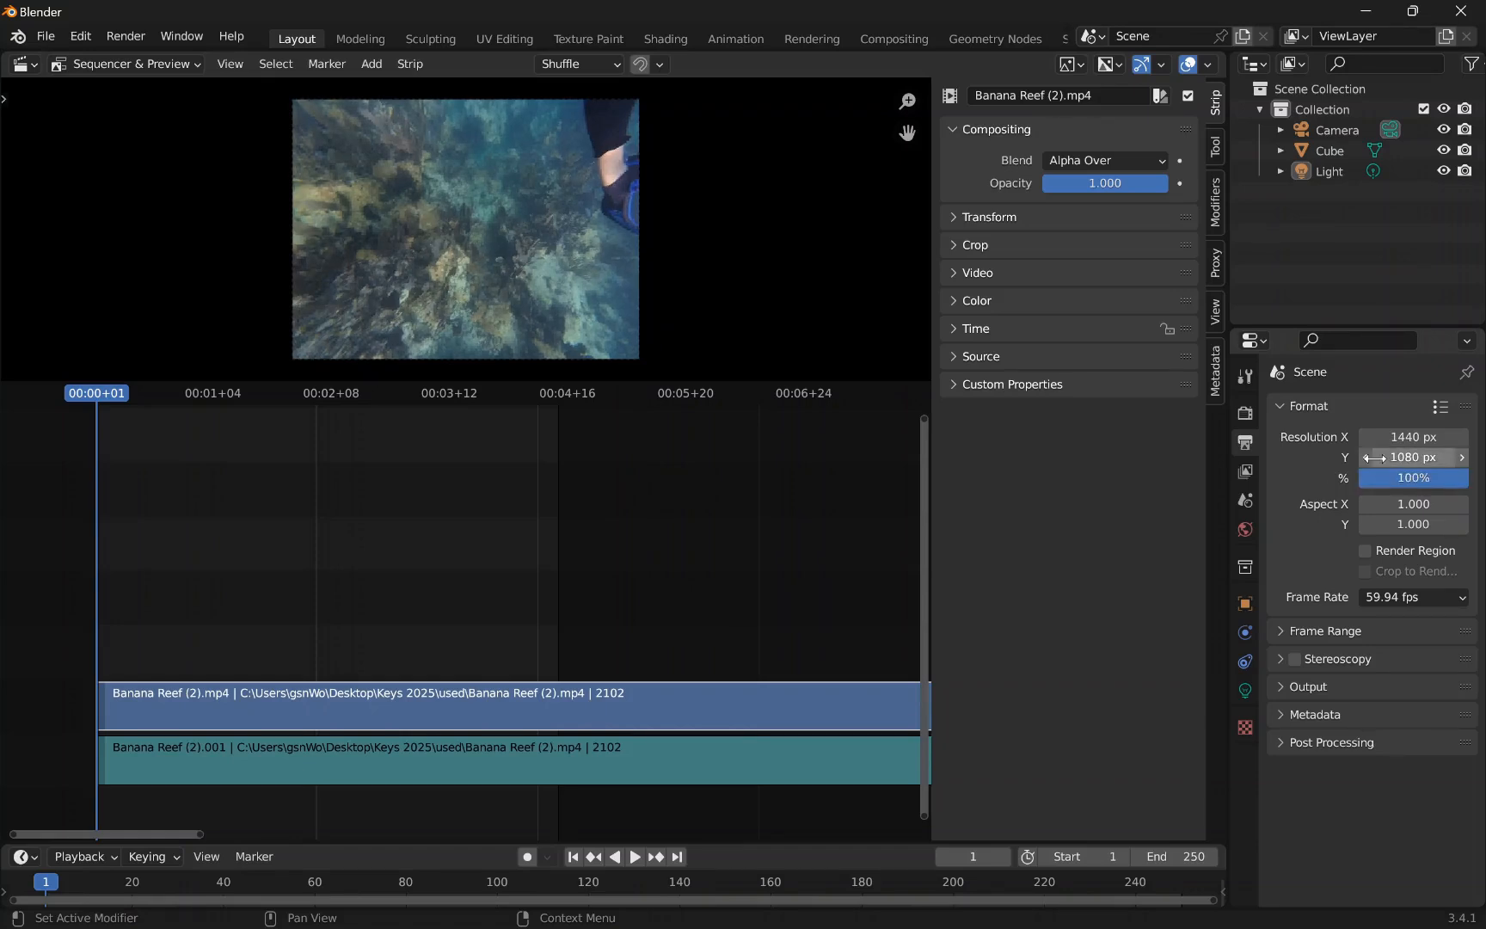
- Scale the movie strip to 0.1 in both X and Y and inspect it in the preview
click(953, 218)
click(1091, 319)
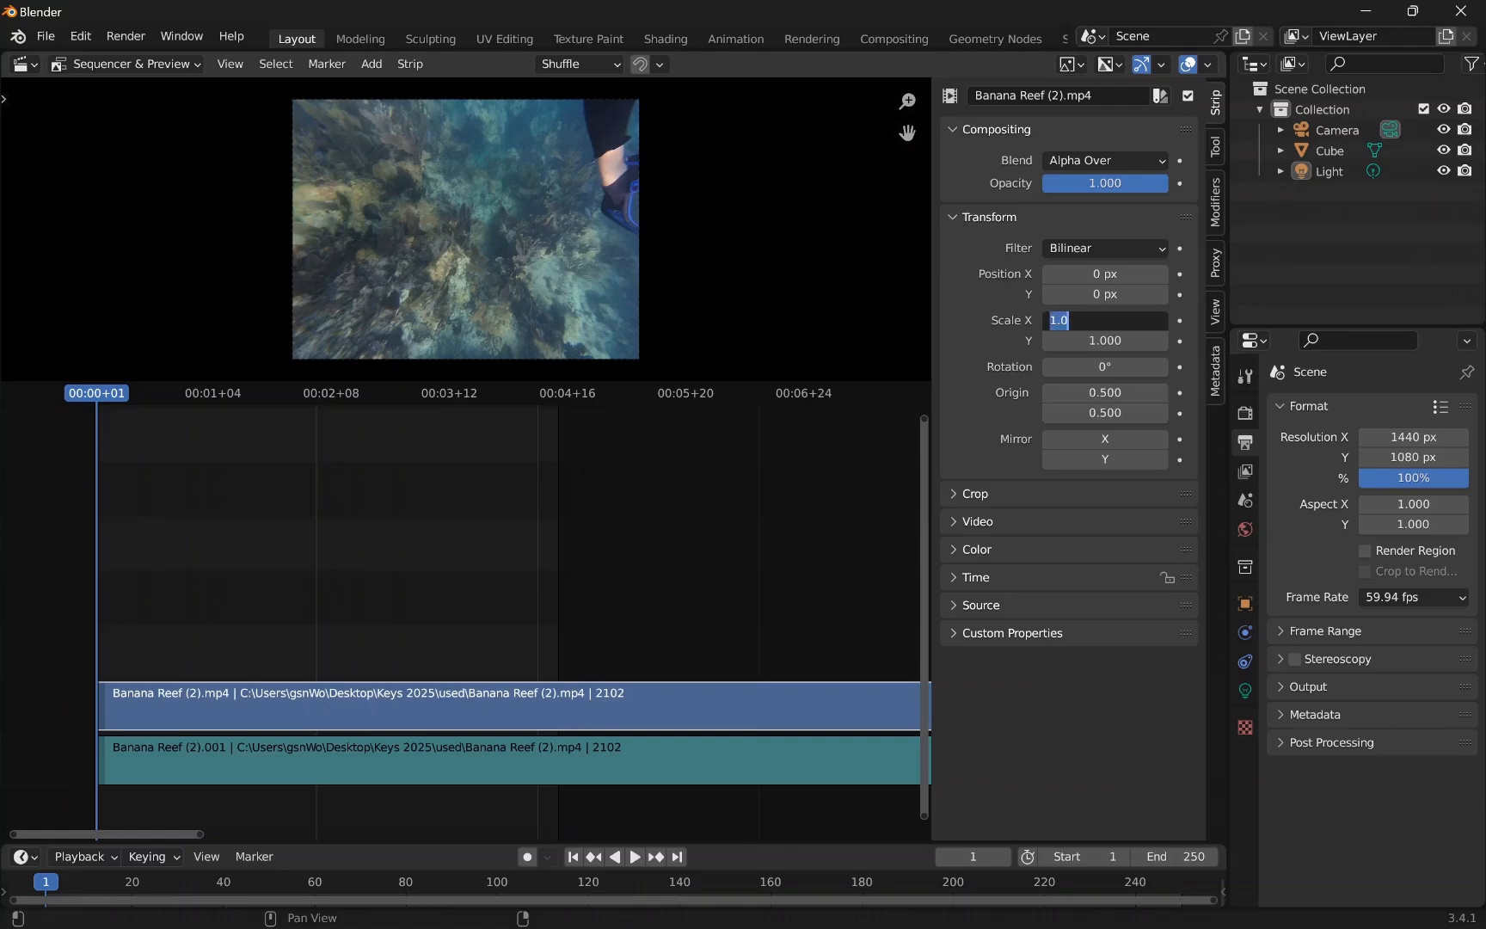
text(10)
key(Return)
click(1112, 324)
text(.1)
key(Return)
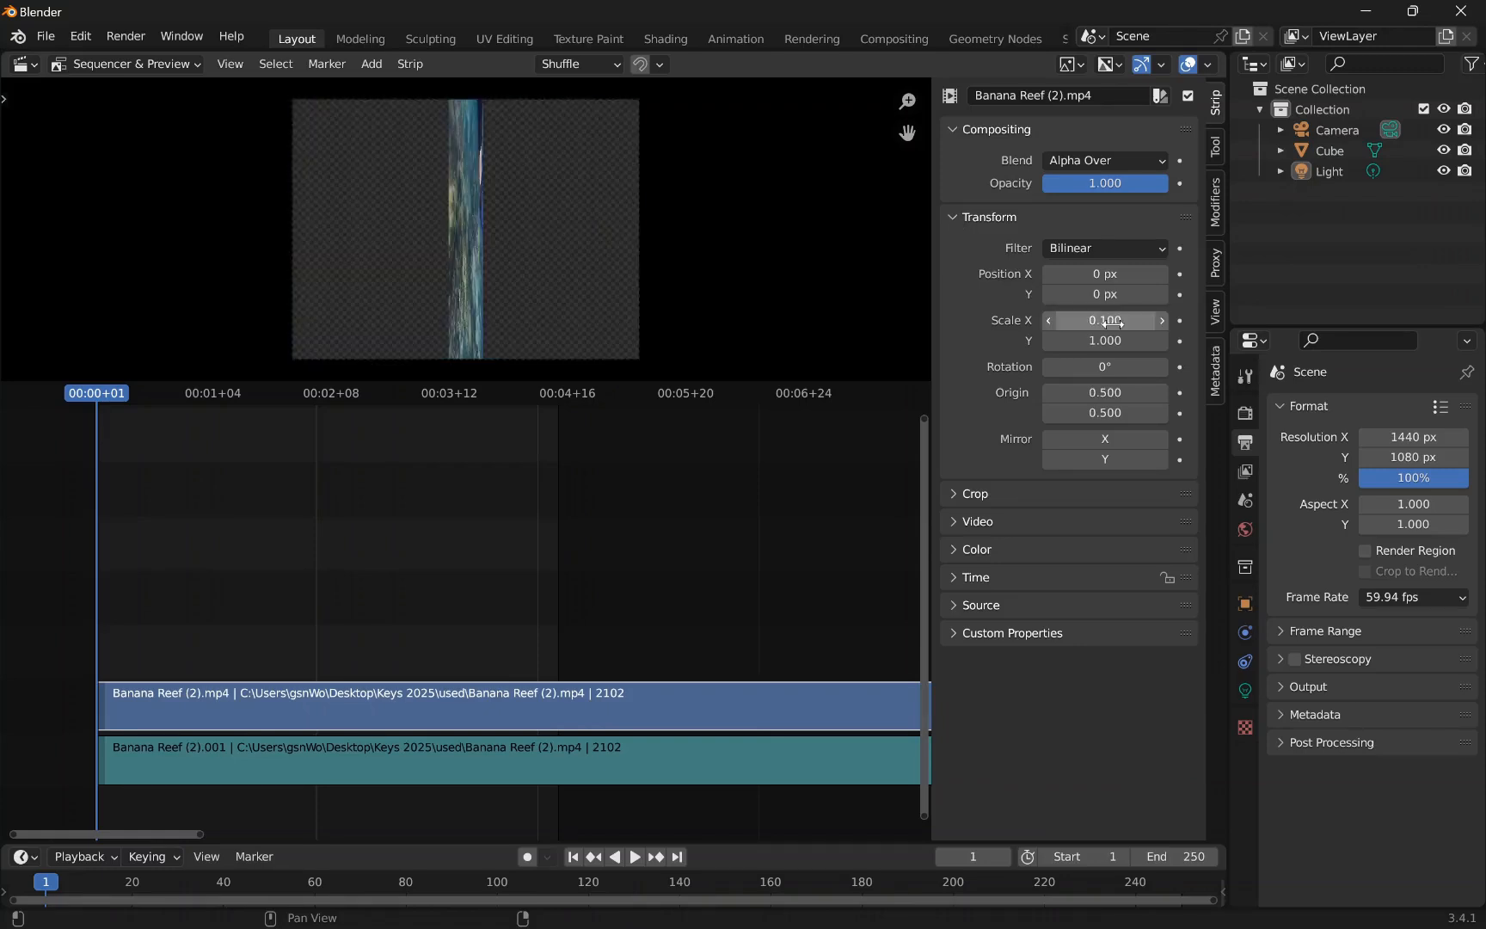
click(1105, 340)
text(.1)
key(Return)
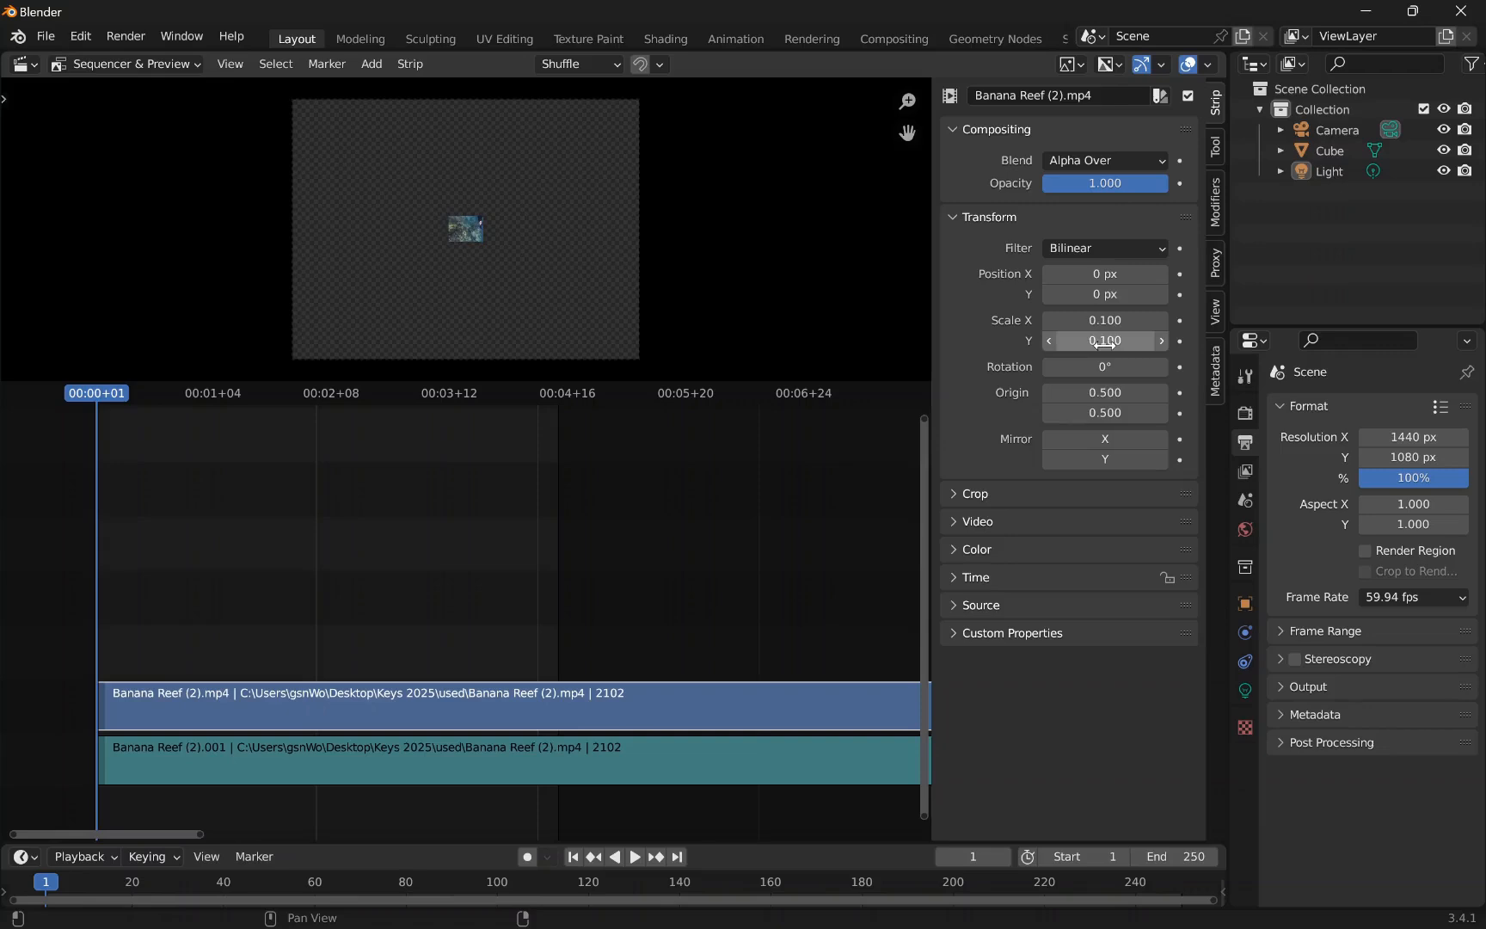
scroll(486, 238, up, 6)
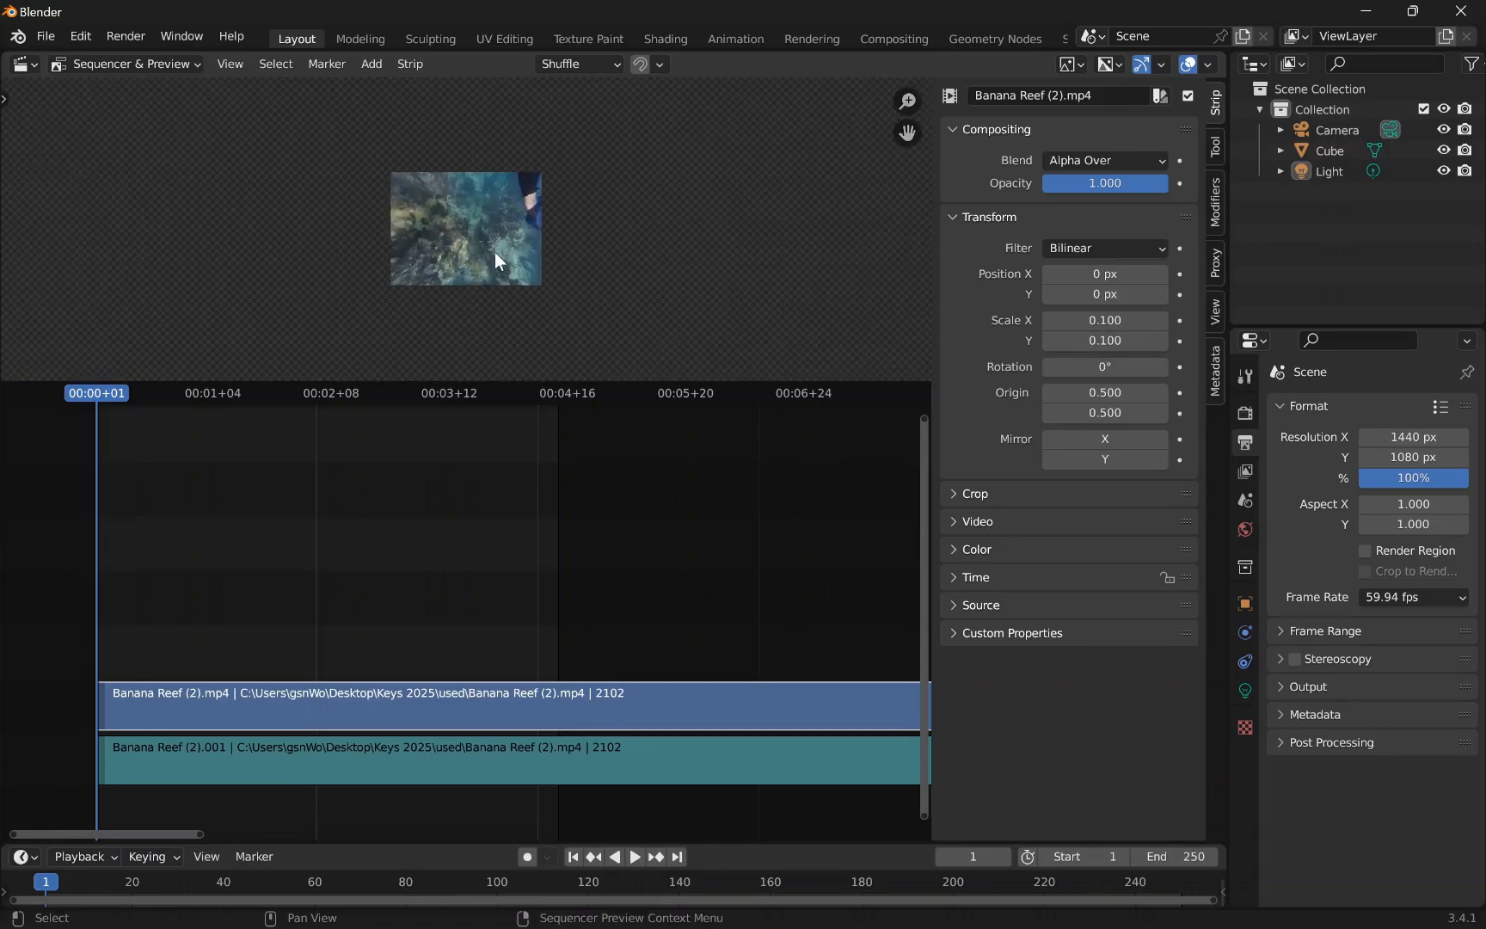
scroll(496, 251, up, 2)
scroll(512, 259, down, 3)
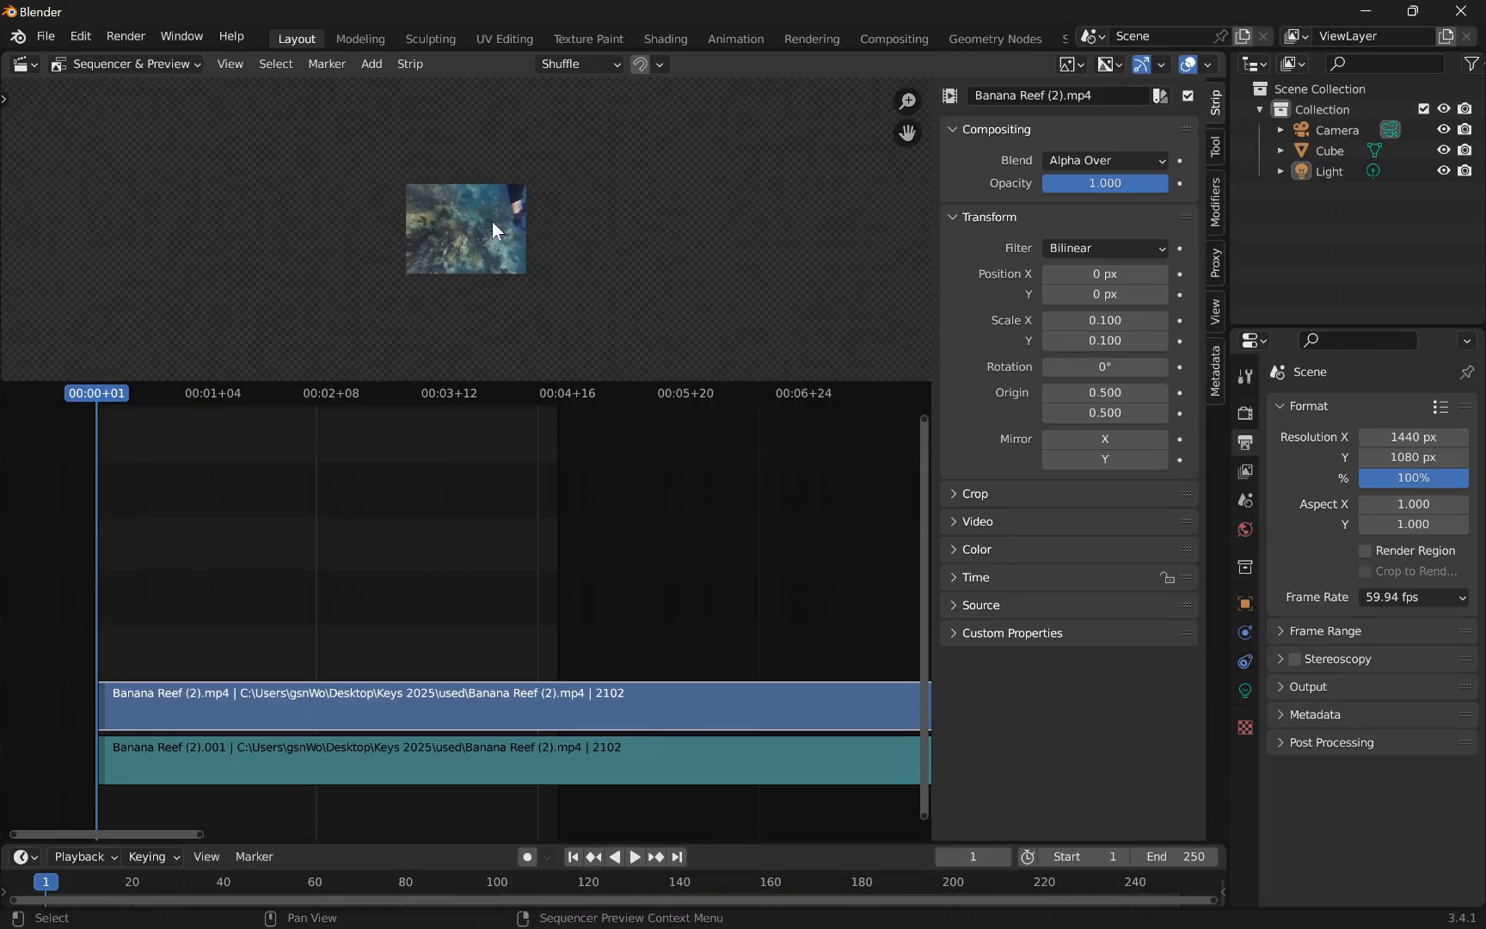
scroll(494, 217, down, 4)
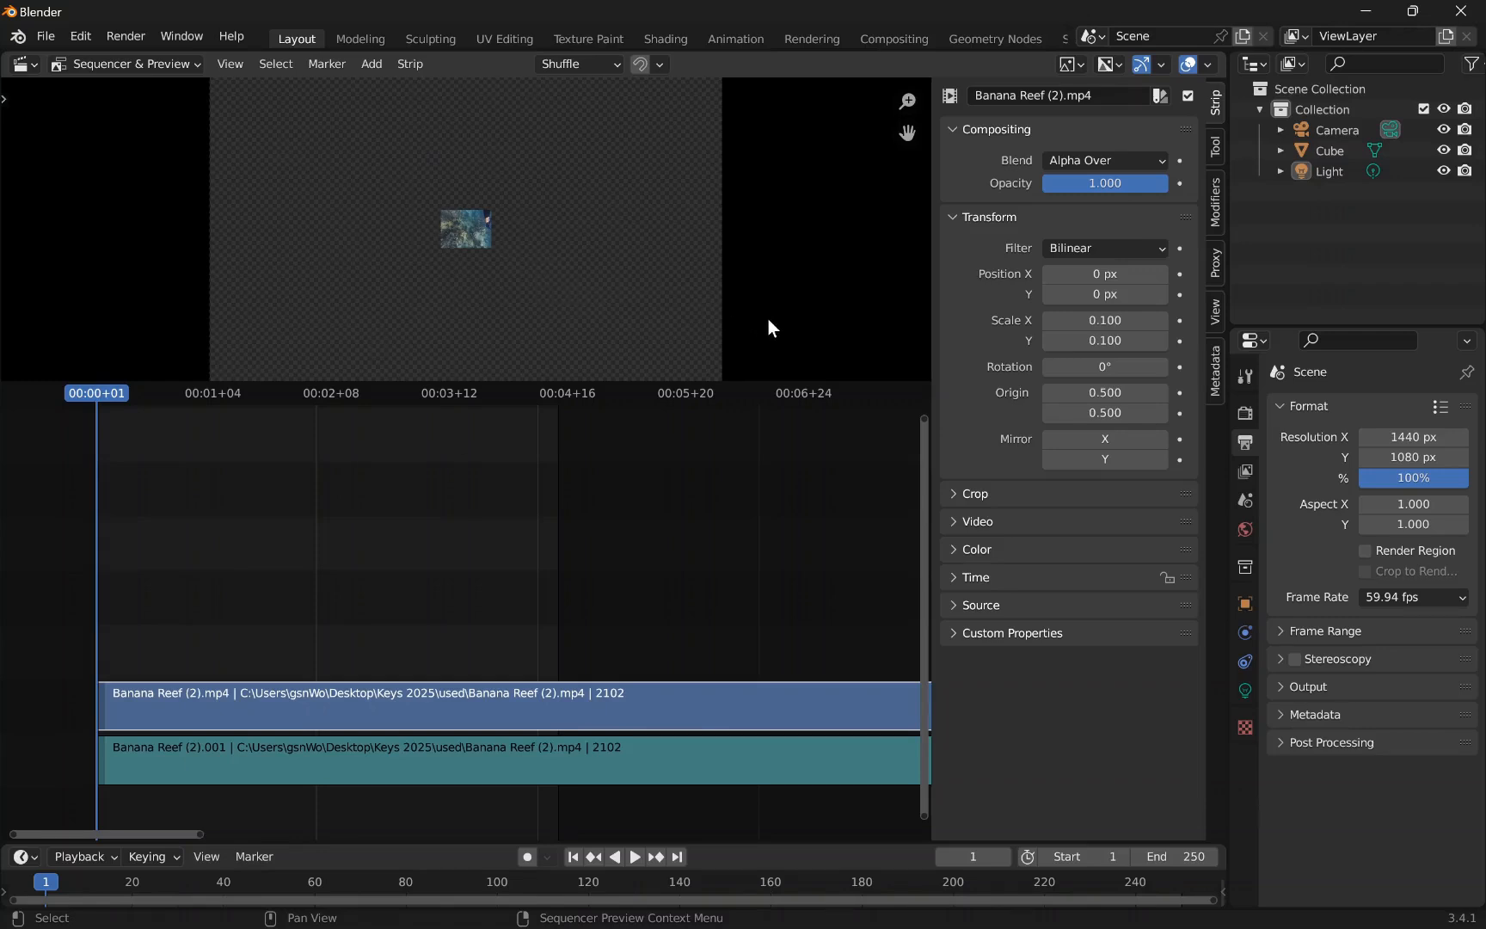
- Try cropping the movie strip by 500 px on its right side, and reset that crop to 0 px
click(964, 217)
click(966, 245)
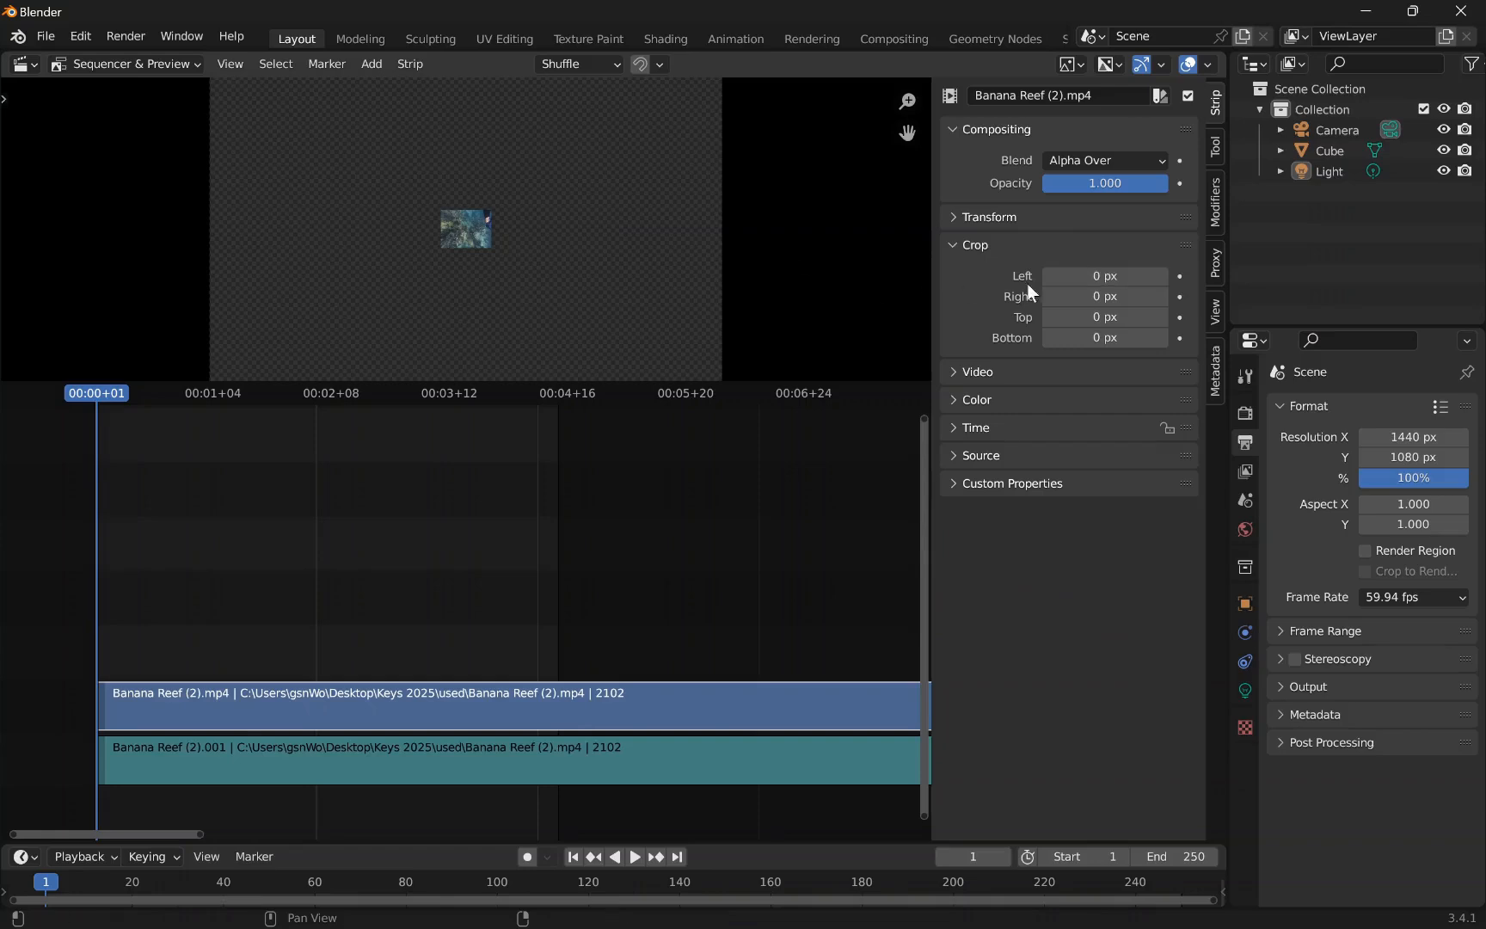
click(1092, 297)
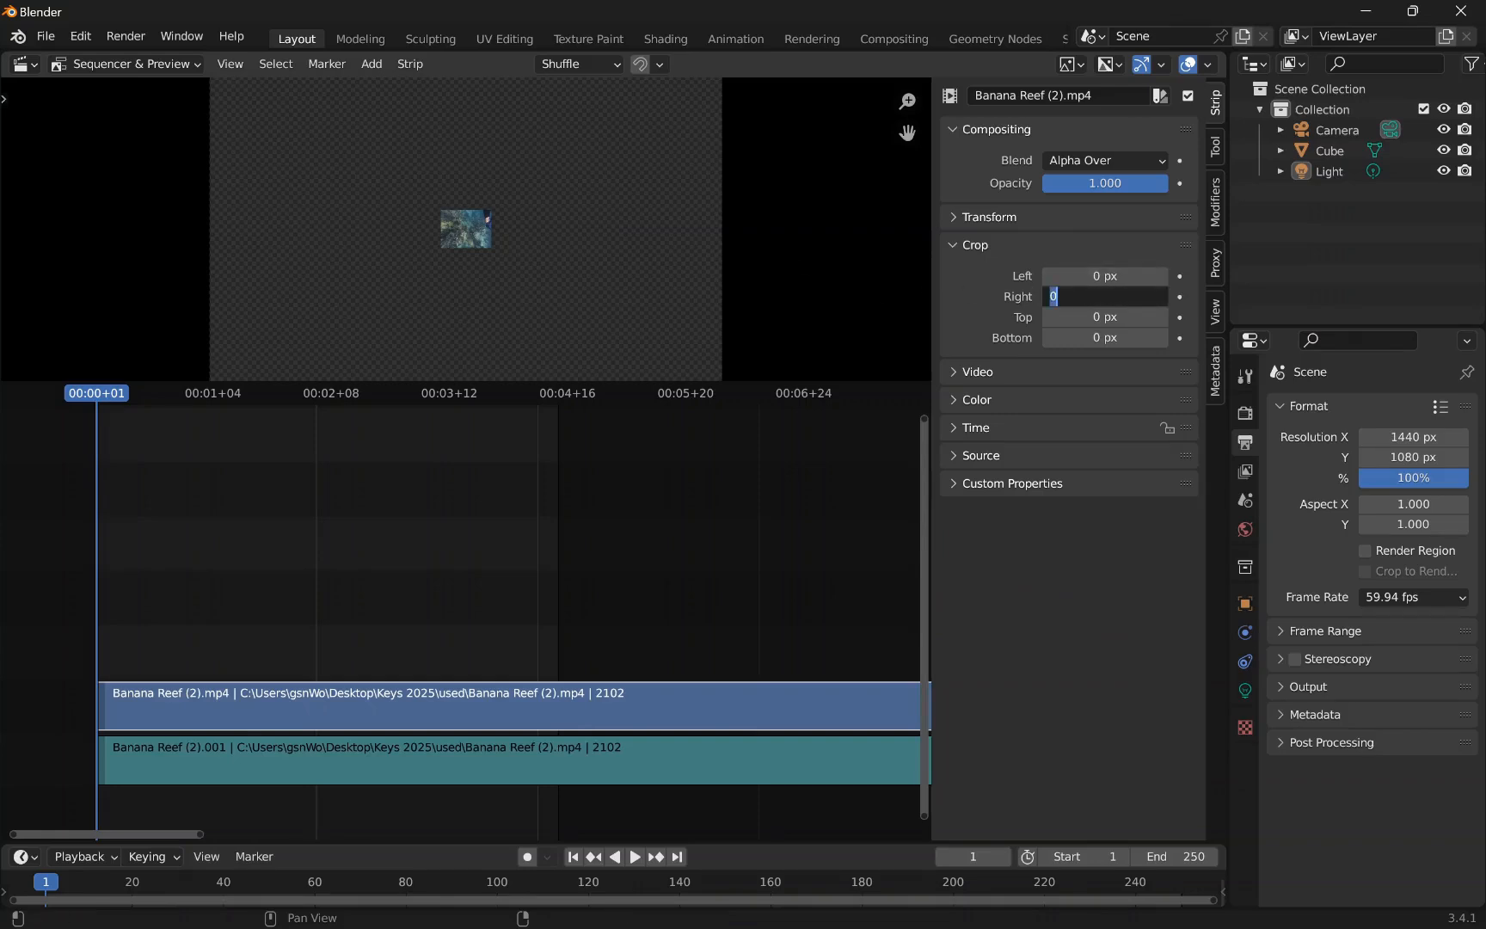
text(9)
key(BackSpace)
text(500)
key(Return)
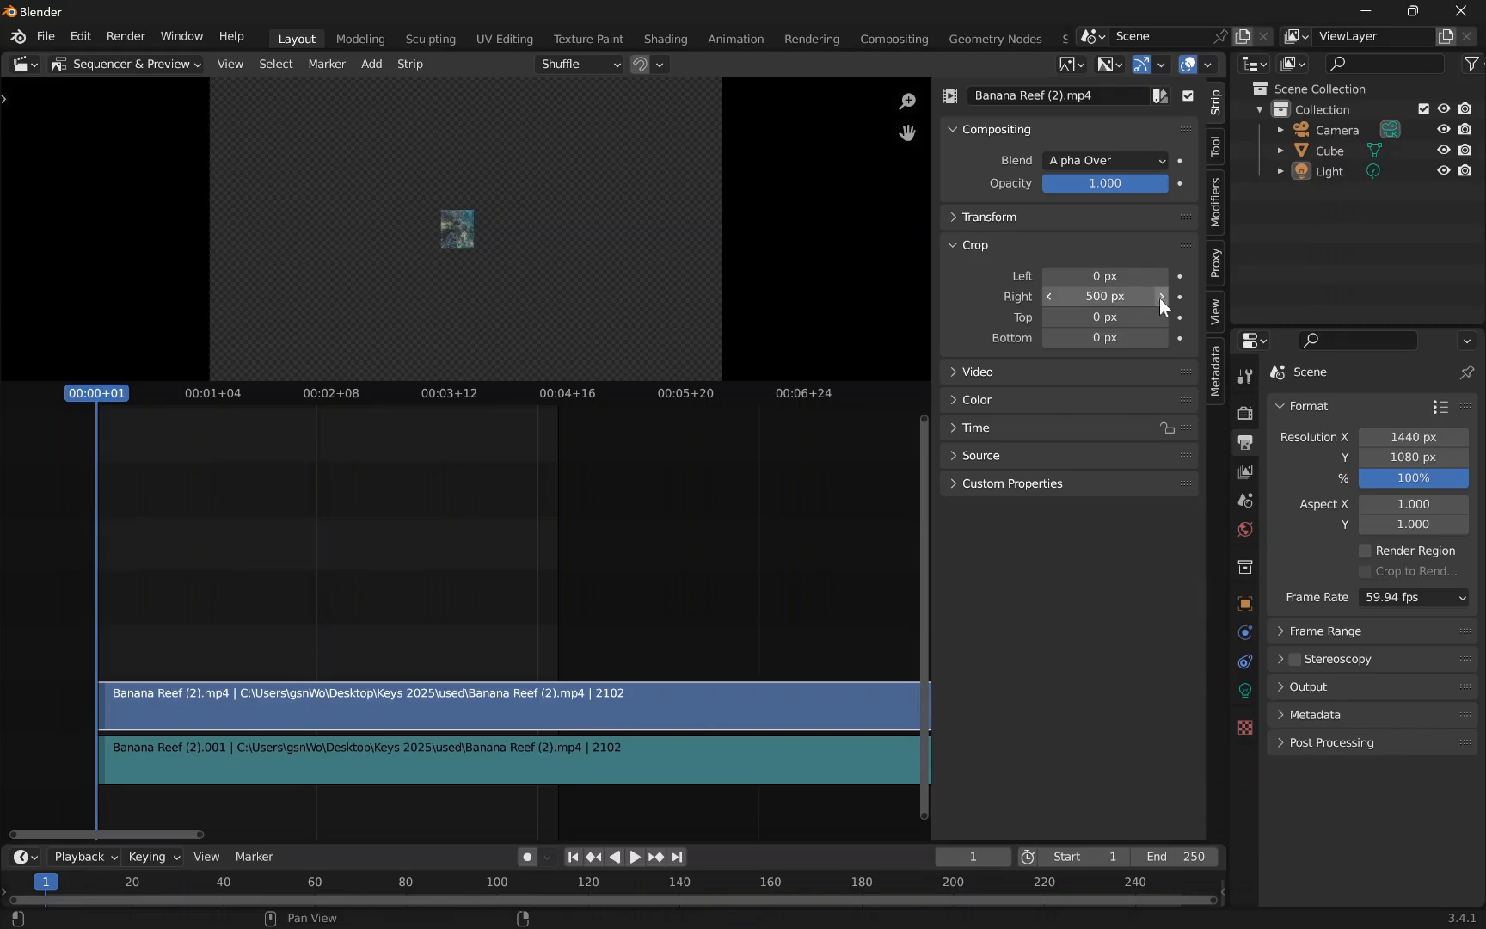
click(1085, 293)
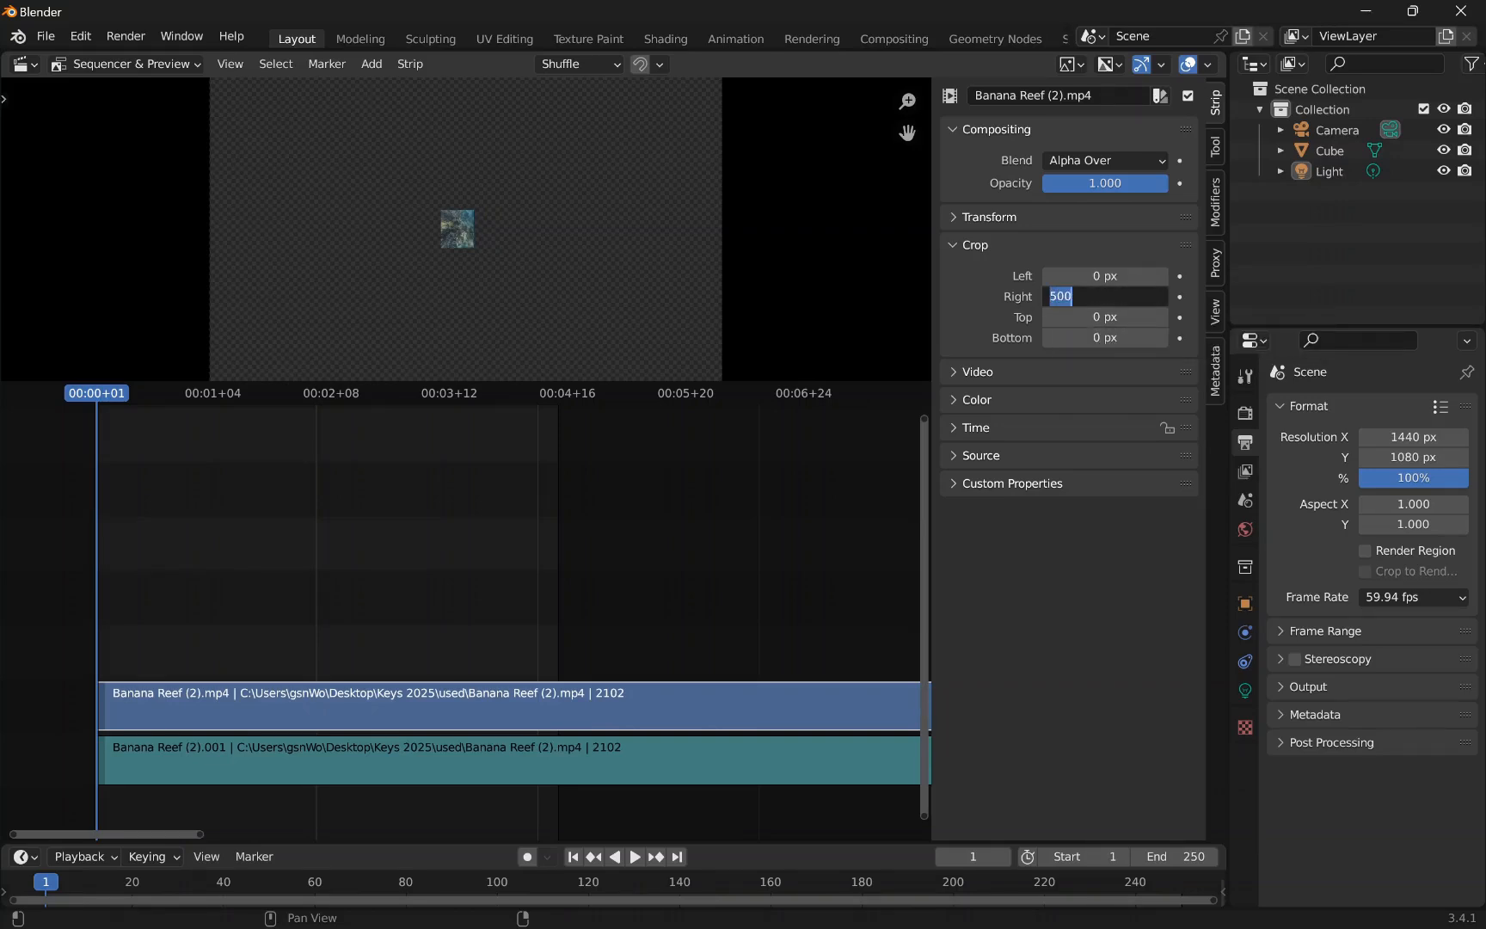
text(0)
key(Return)
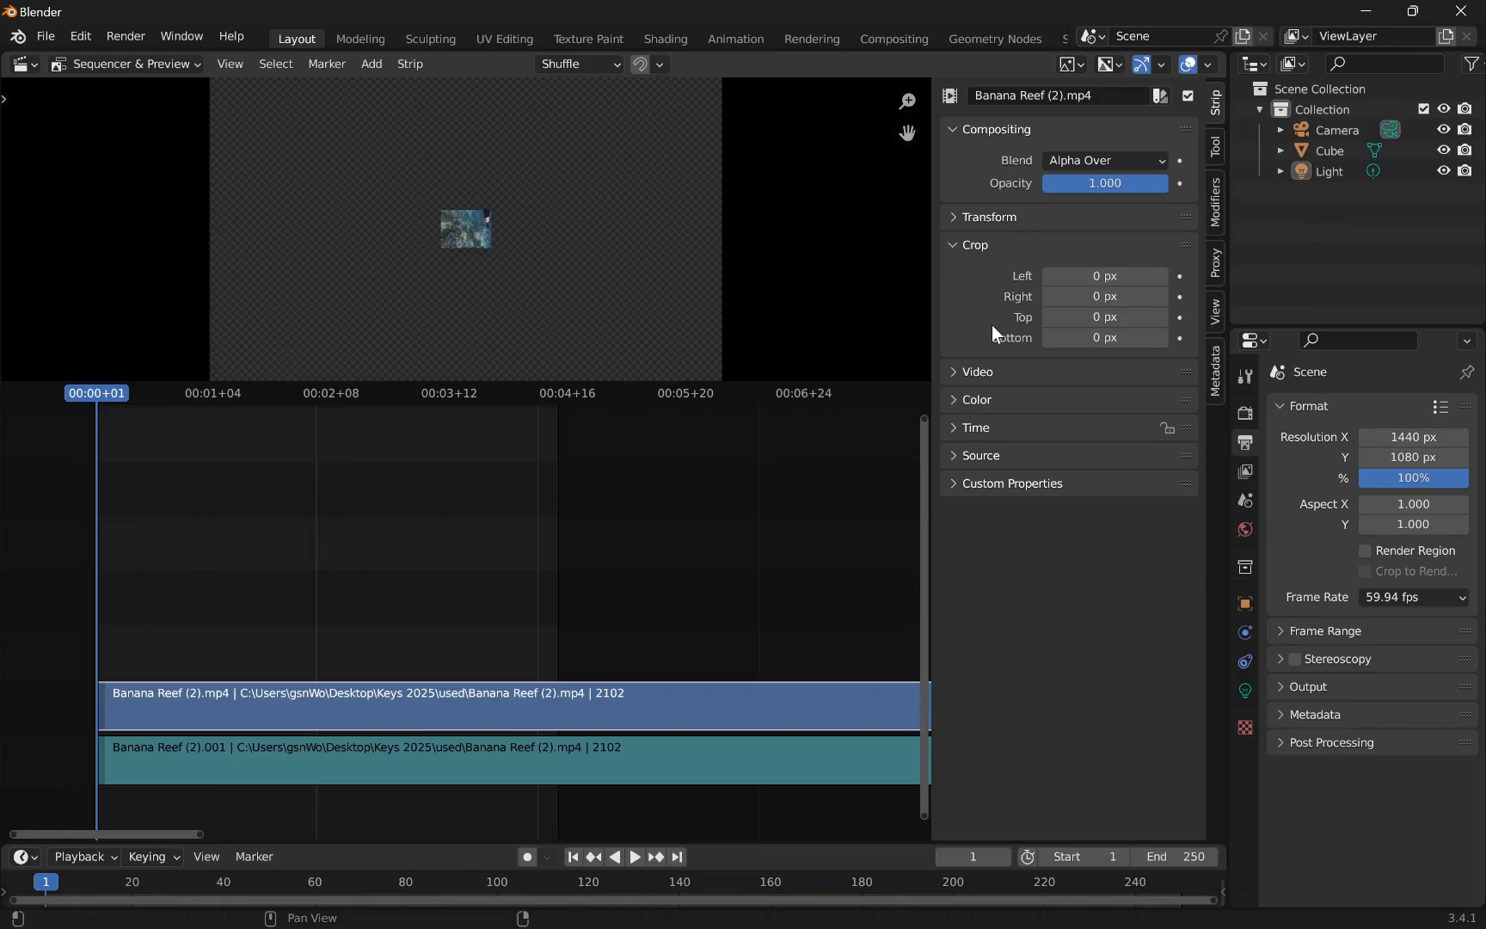
- Set the scene's output resolution to 144 × 108 px to fit the scaled-down video
click(1414, 437)
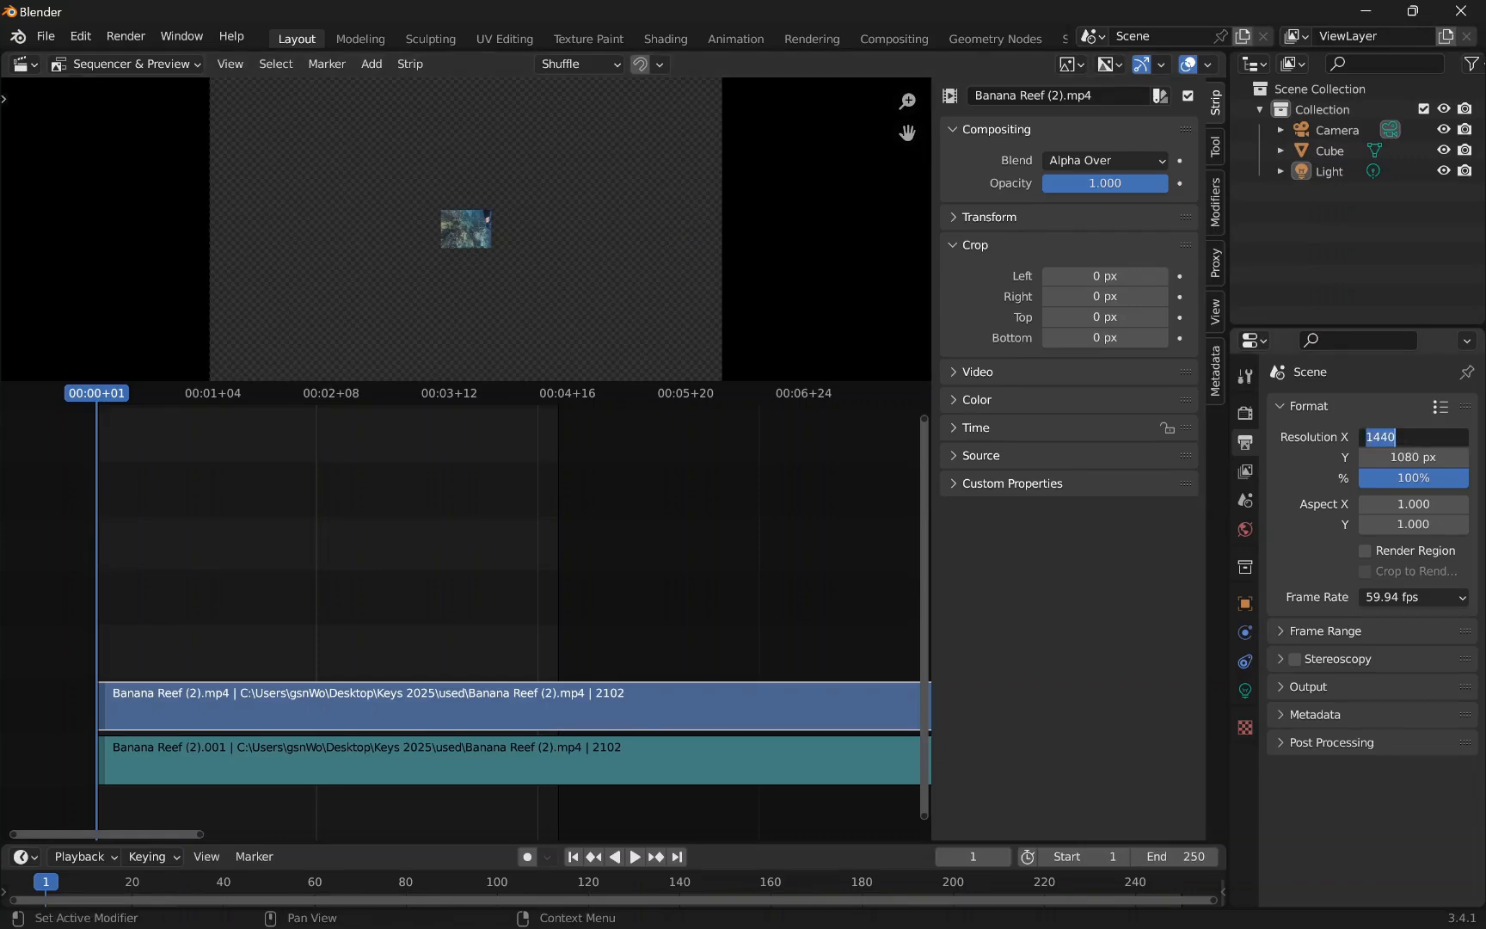
key(End)
key(BackSpace)
key(Return)
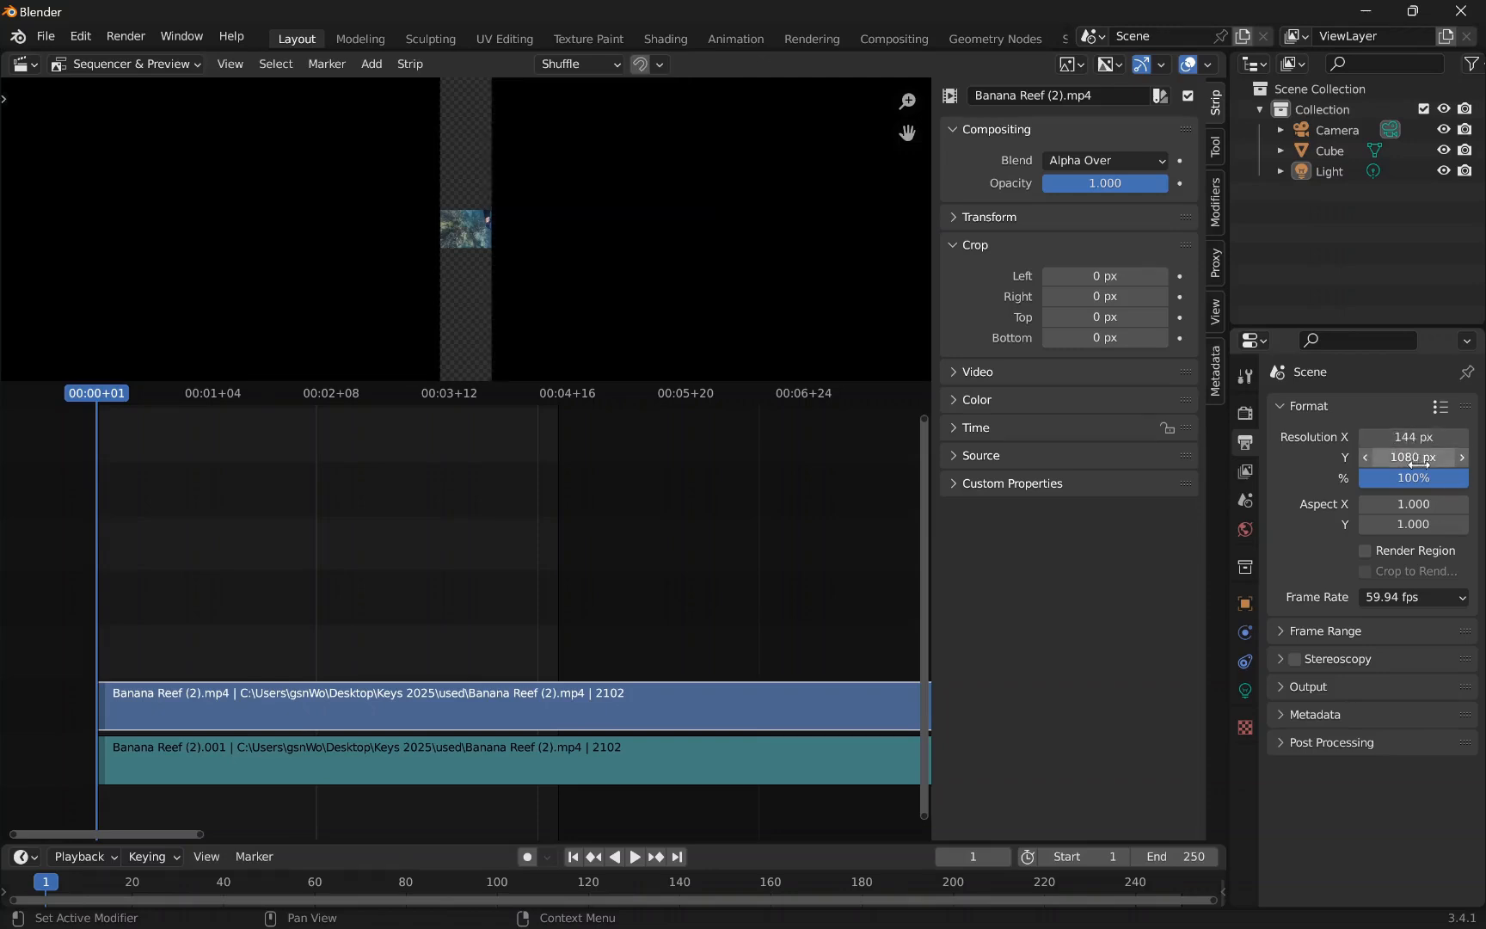
click(1418, 458)
key(End)
key(BackSpace)
key(Return)
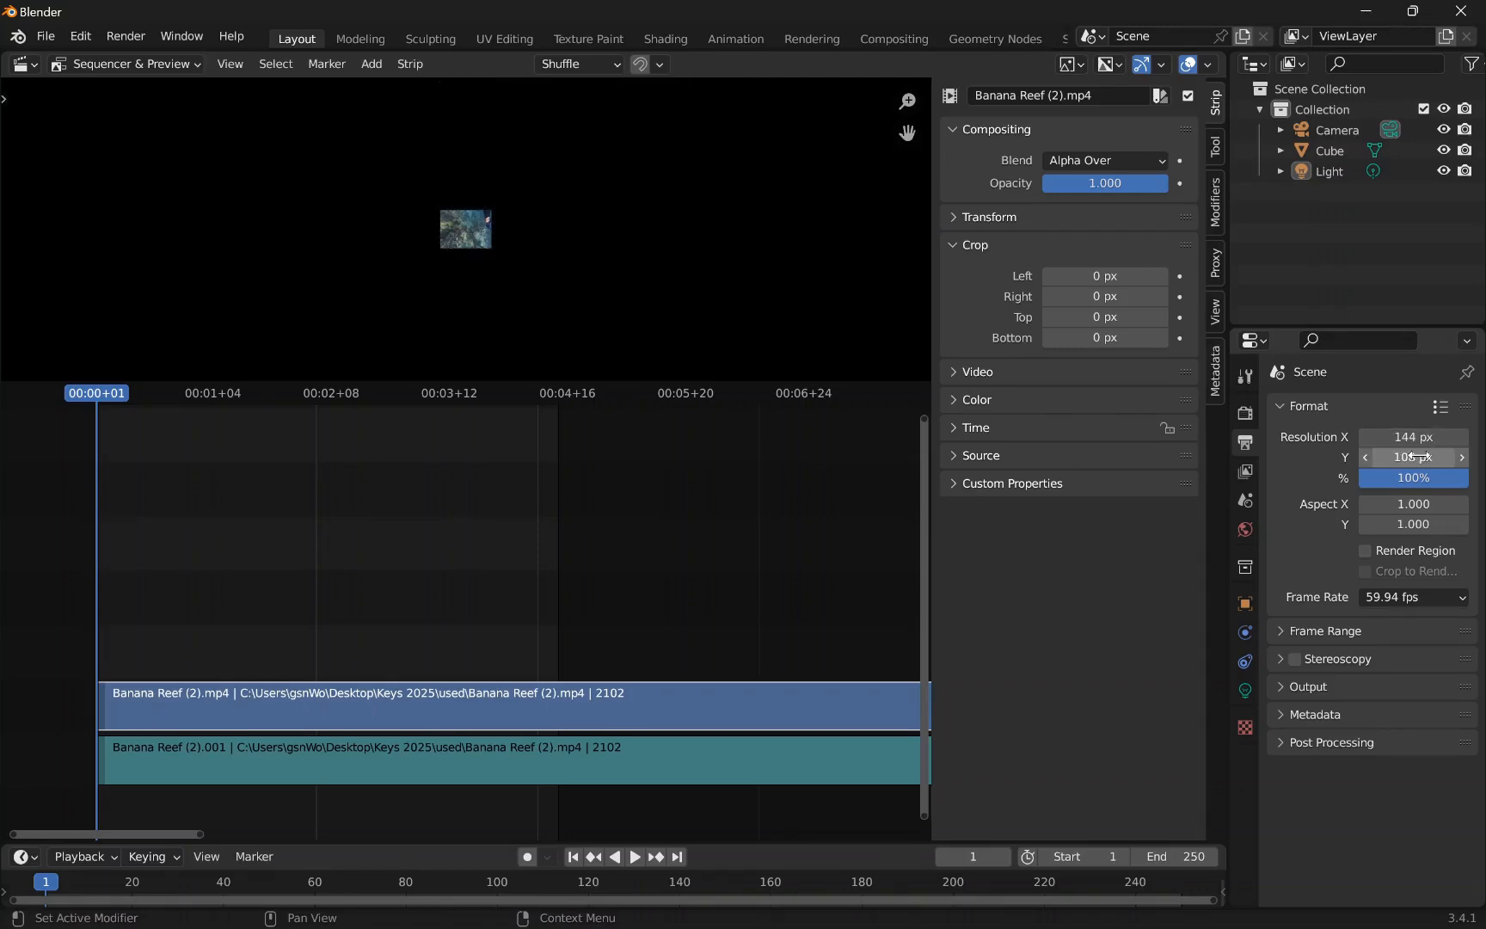
- Examine the scaled-down video in the preview, scrub through the clip to about 24 seconds, and locate the end of its strips
scroll(456, 227, up, 9)
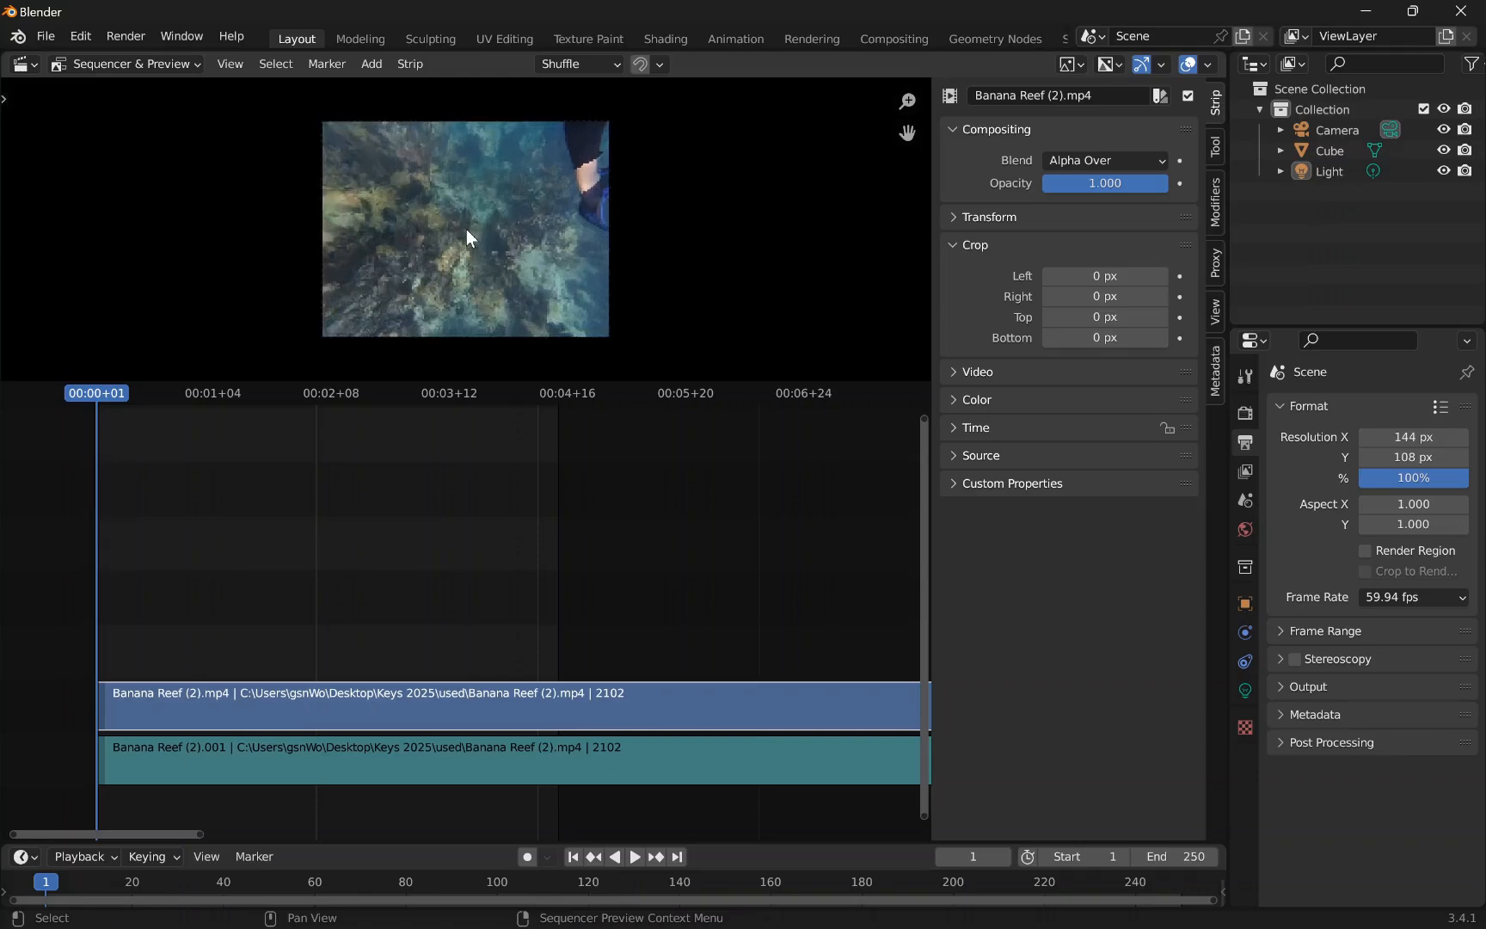
scroll(466, 229, up, 1)
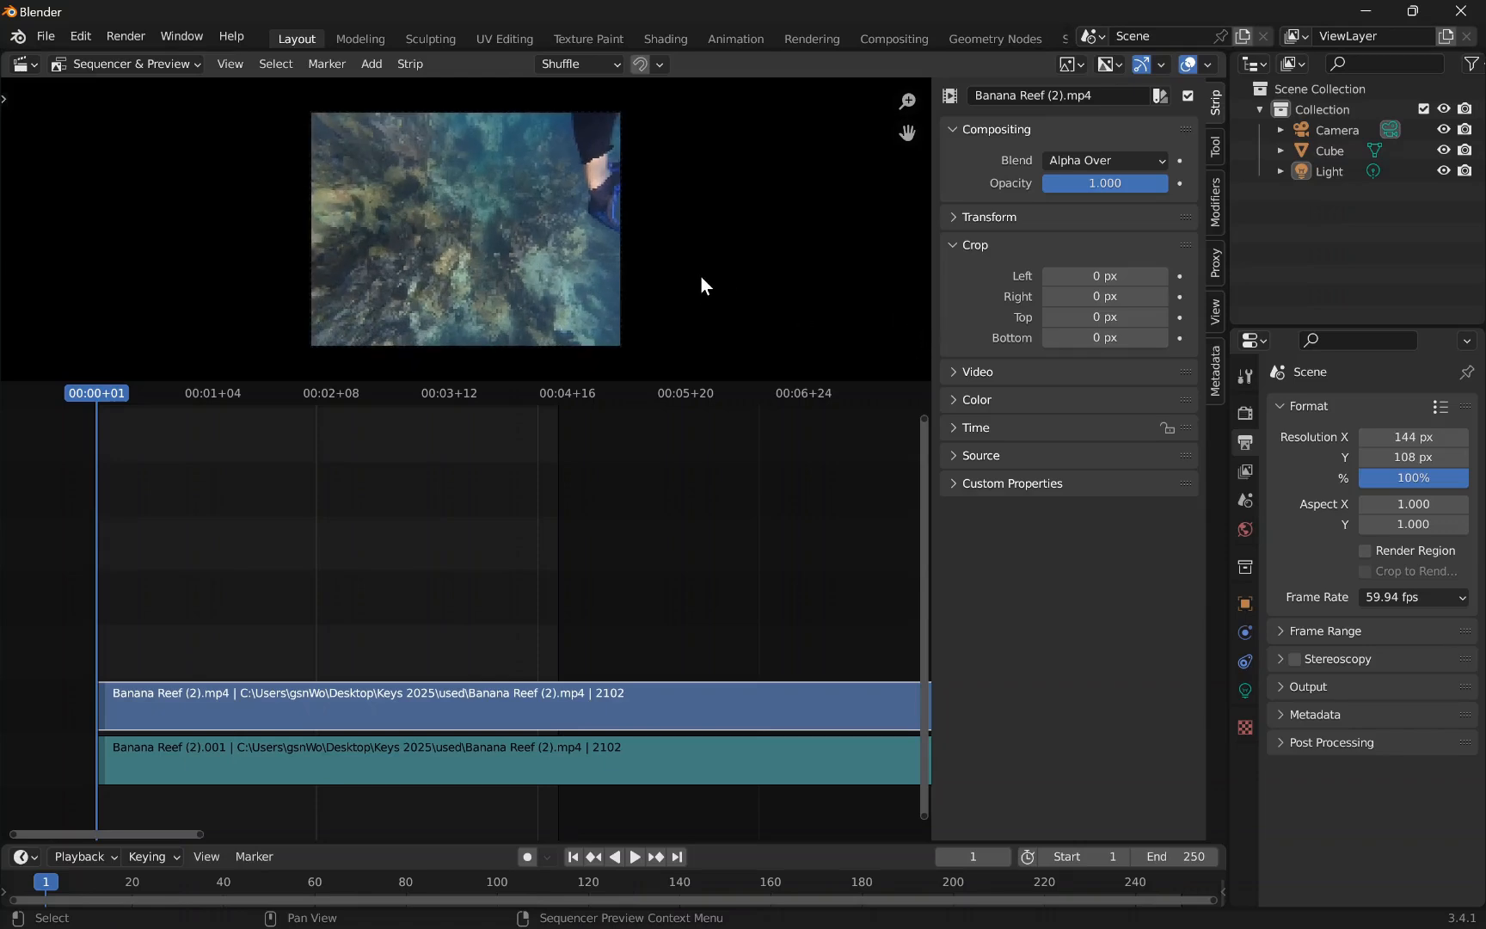
scroll(635, 539, down, 8)
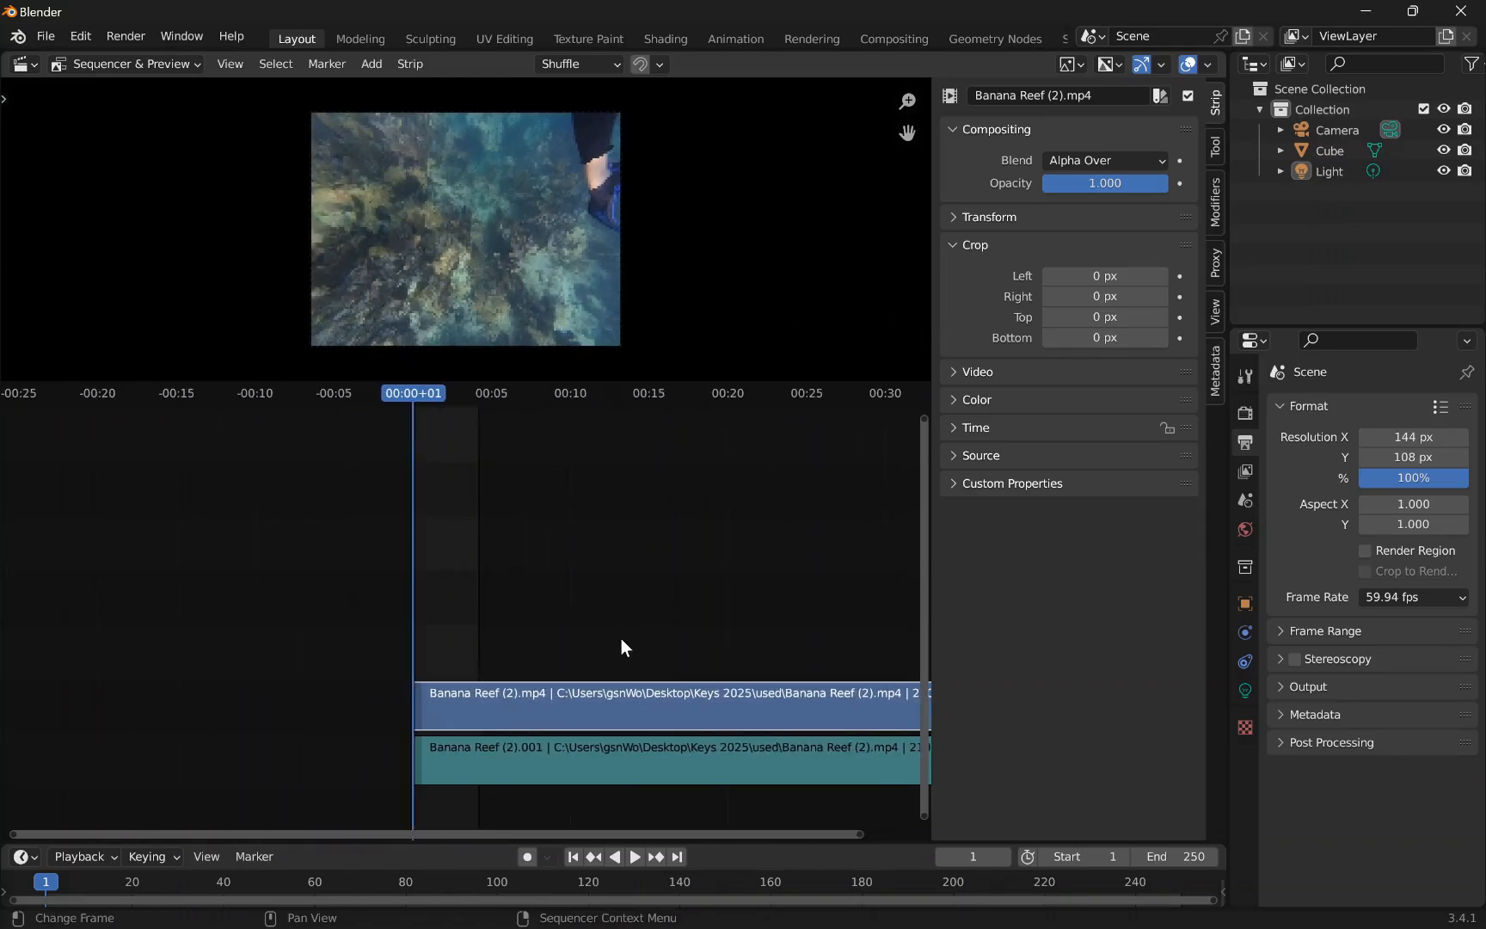
drag(402, 401, 453, 402)
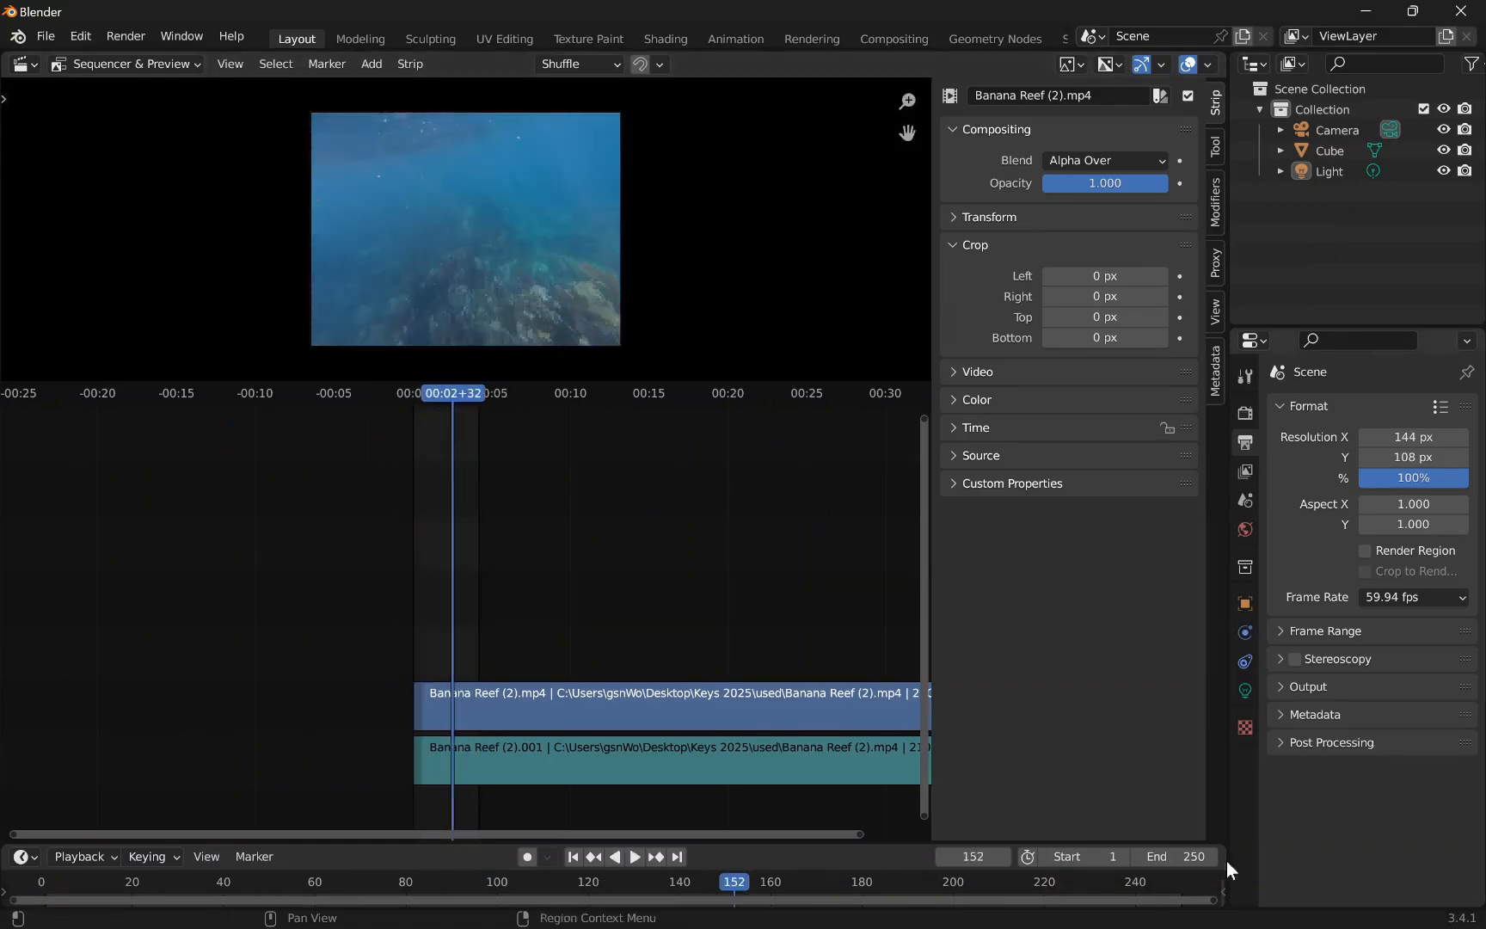
click(1180, 856)
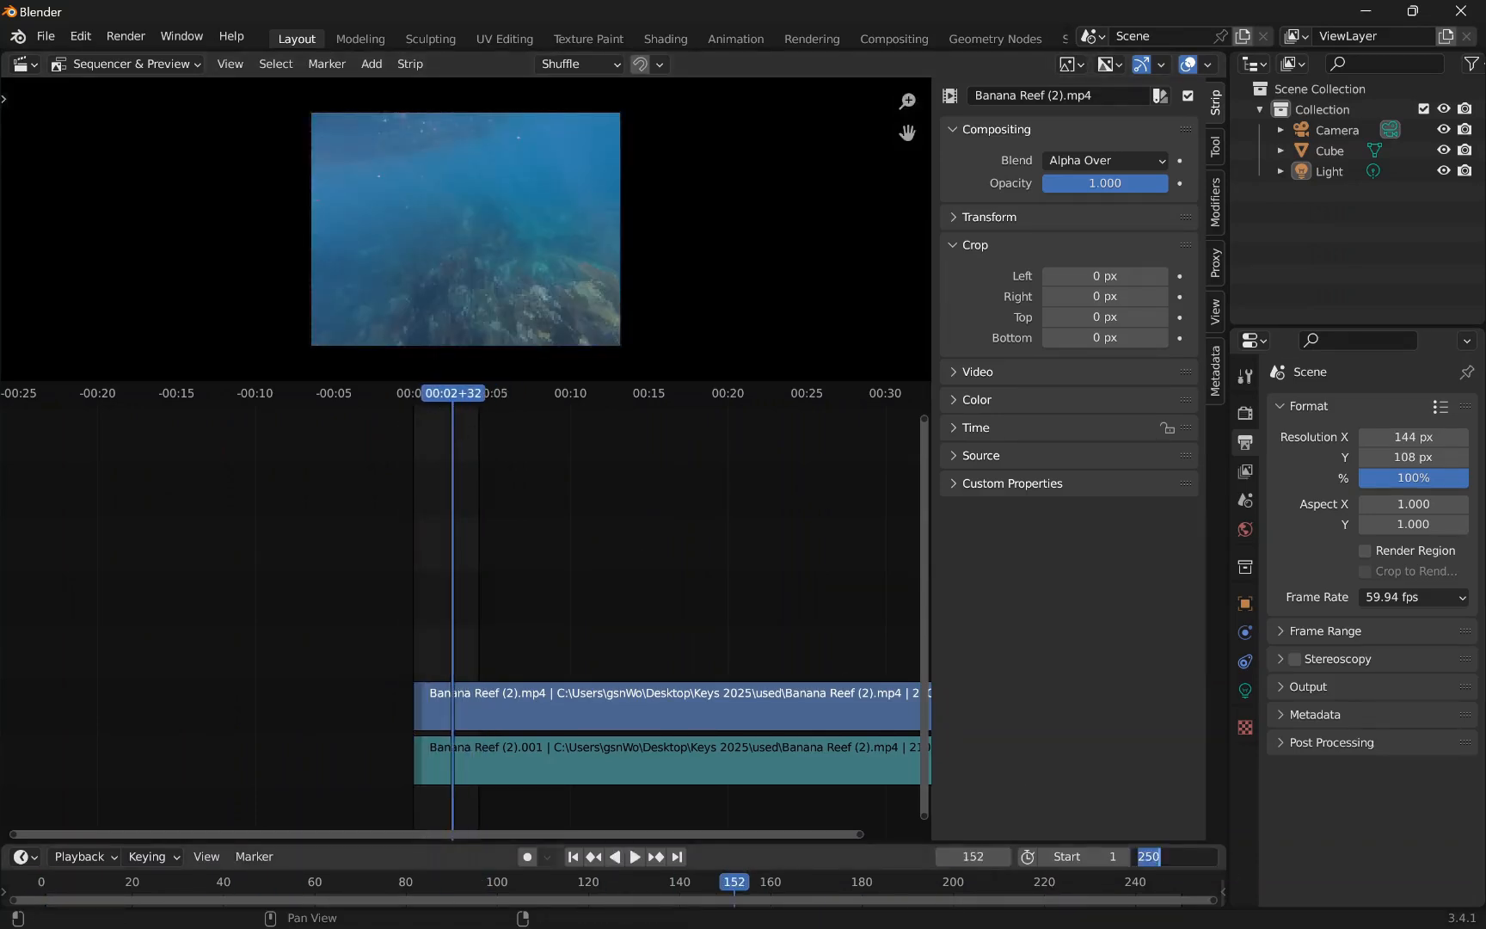
click(452, 398)
drag(452, 399, 792, 473)
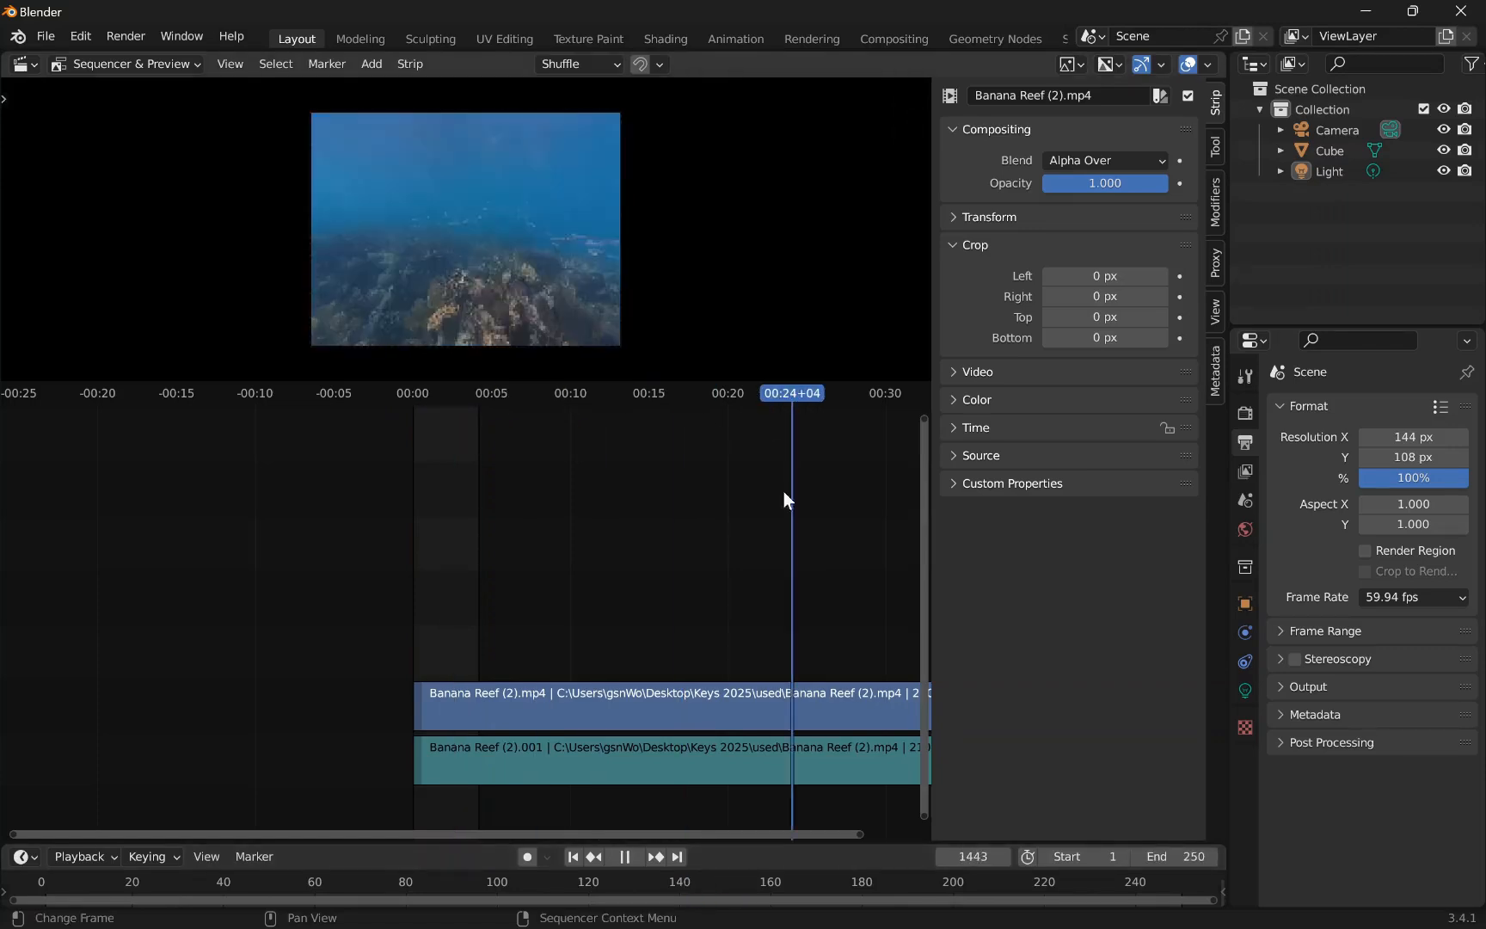
drag(580, 832, 638, 844)
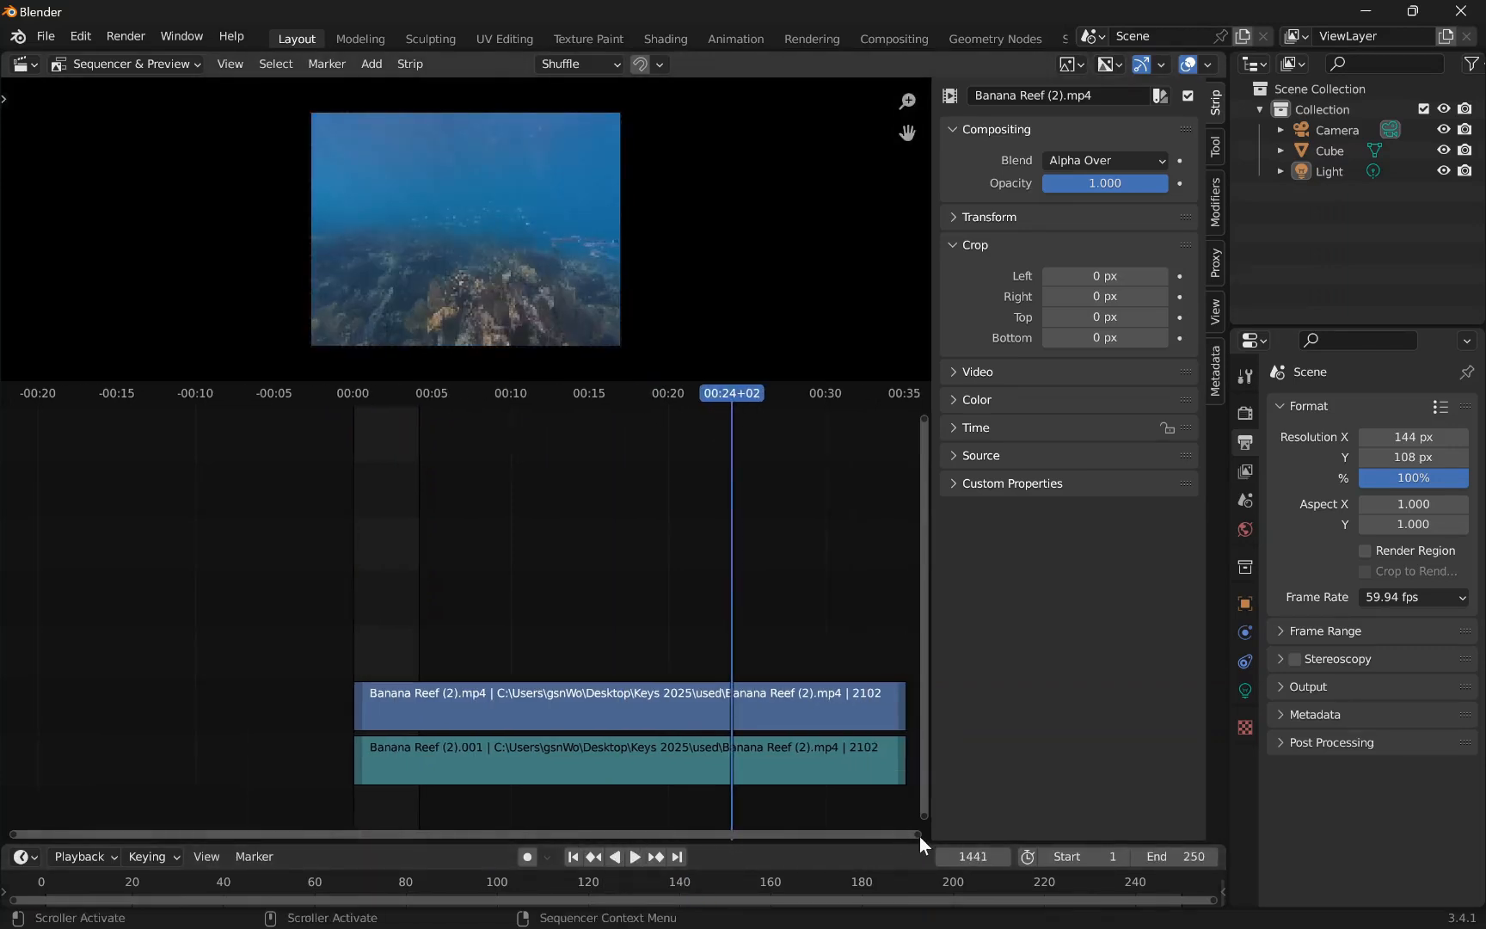
drag(920, 836, 800, 830)
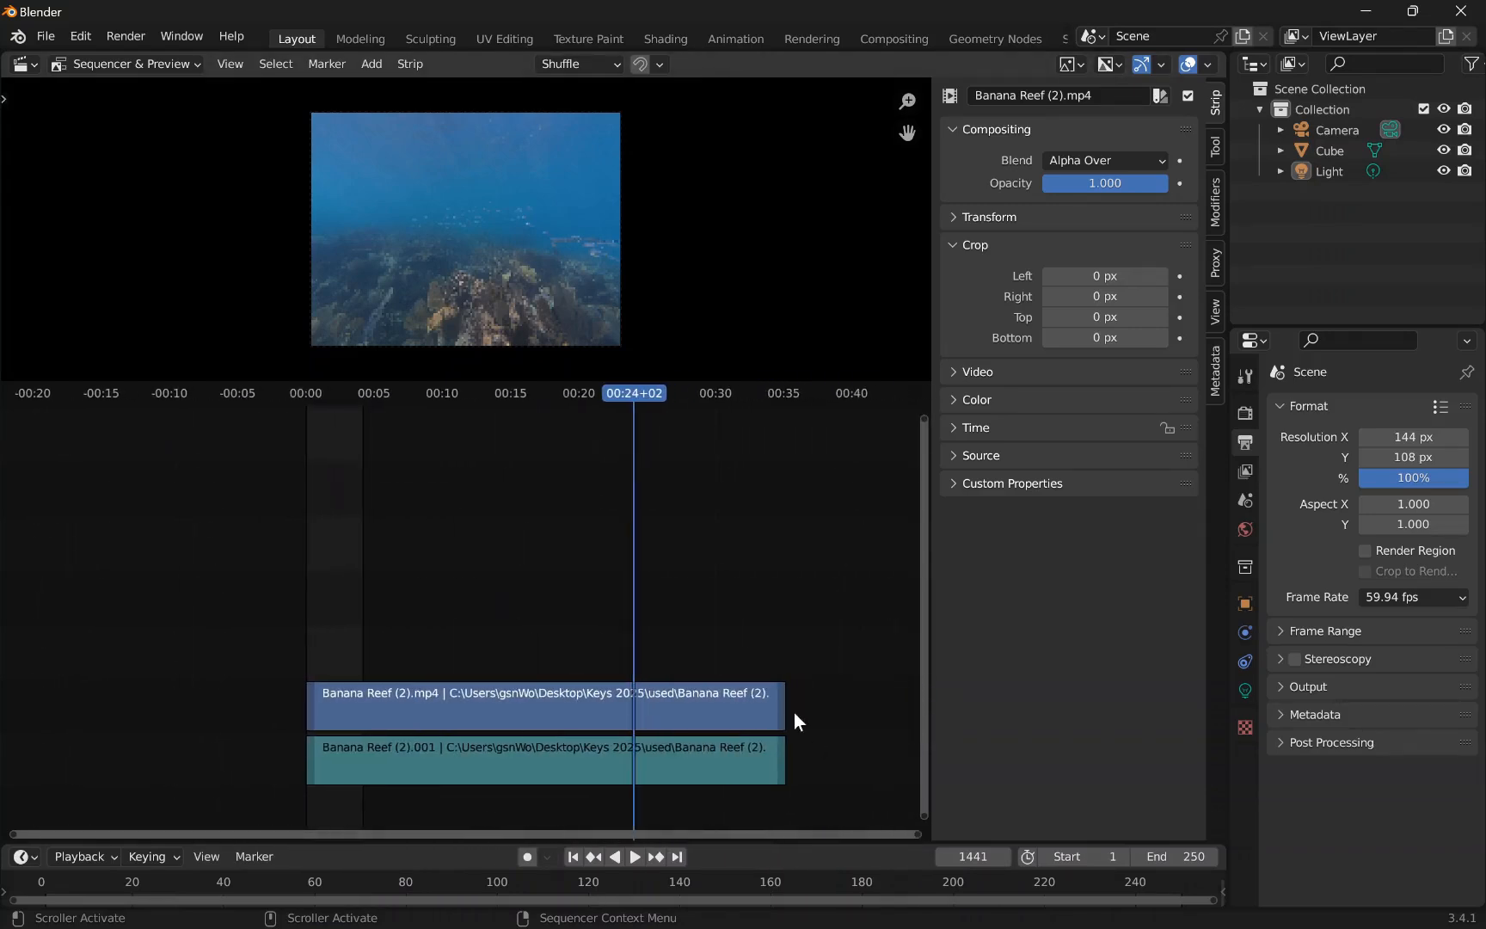
- Try extending the movie strip's end to 2672 frames and trimming it to 1745 frames, and undo both changes
click(782, 709)
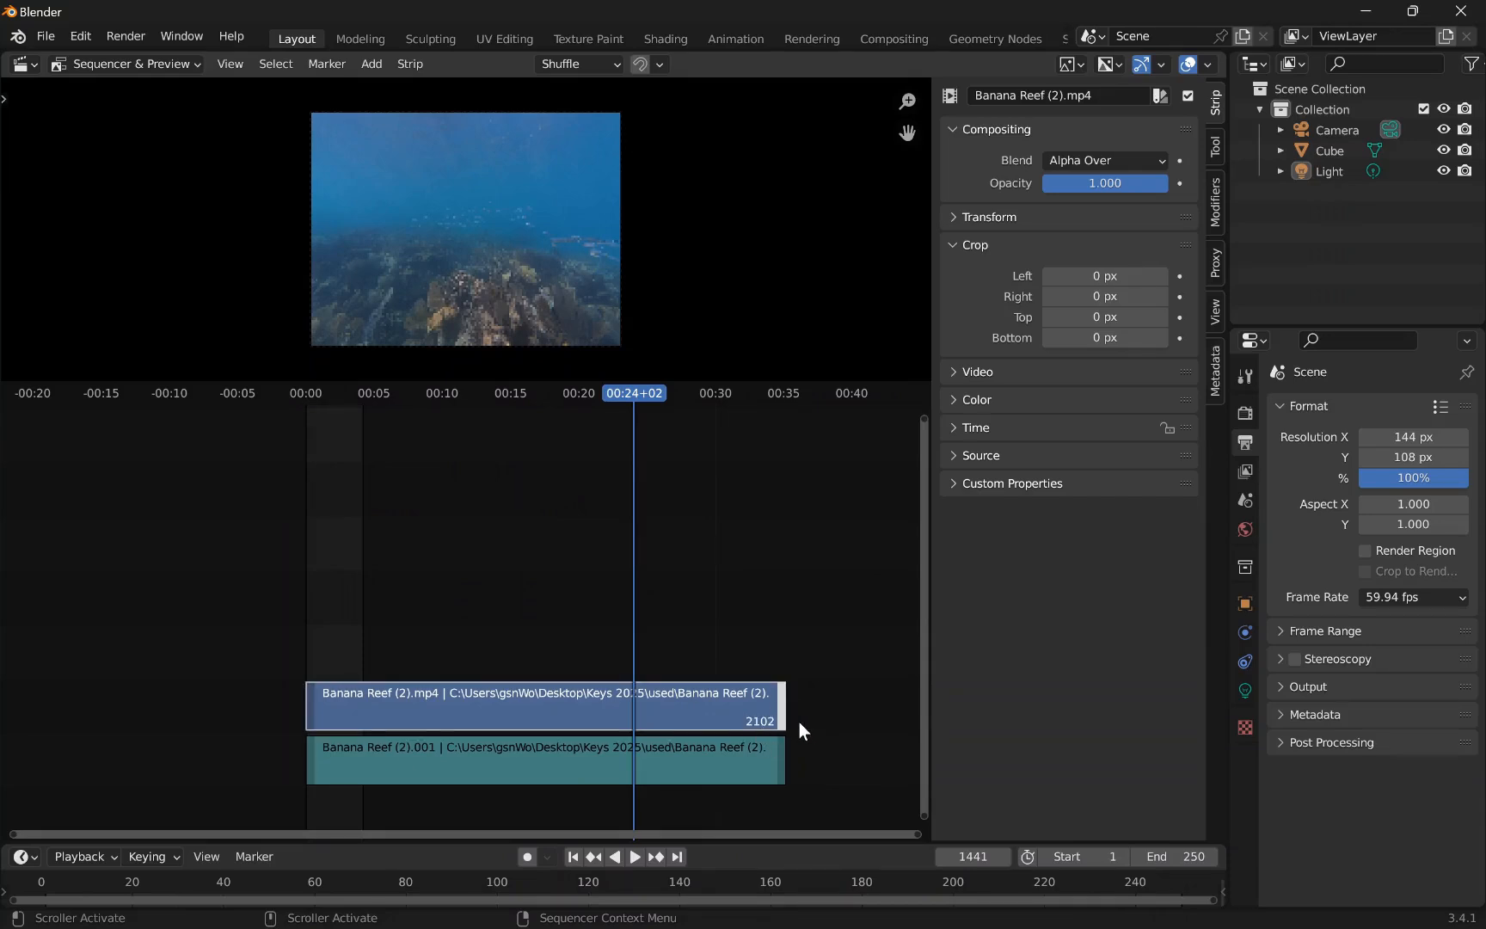
drag(786, 713, 853, 707)
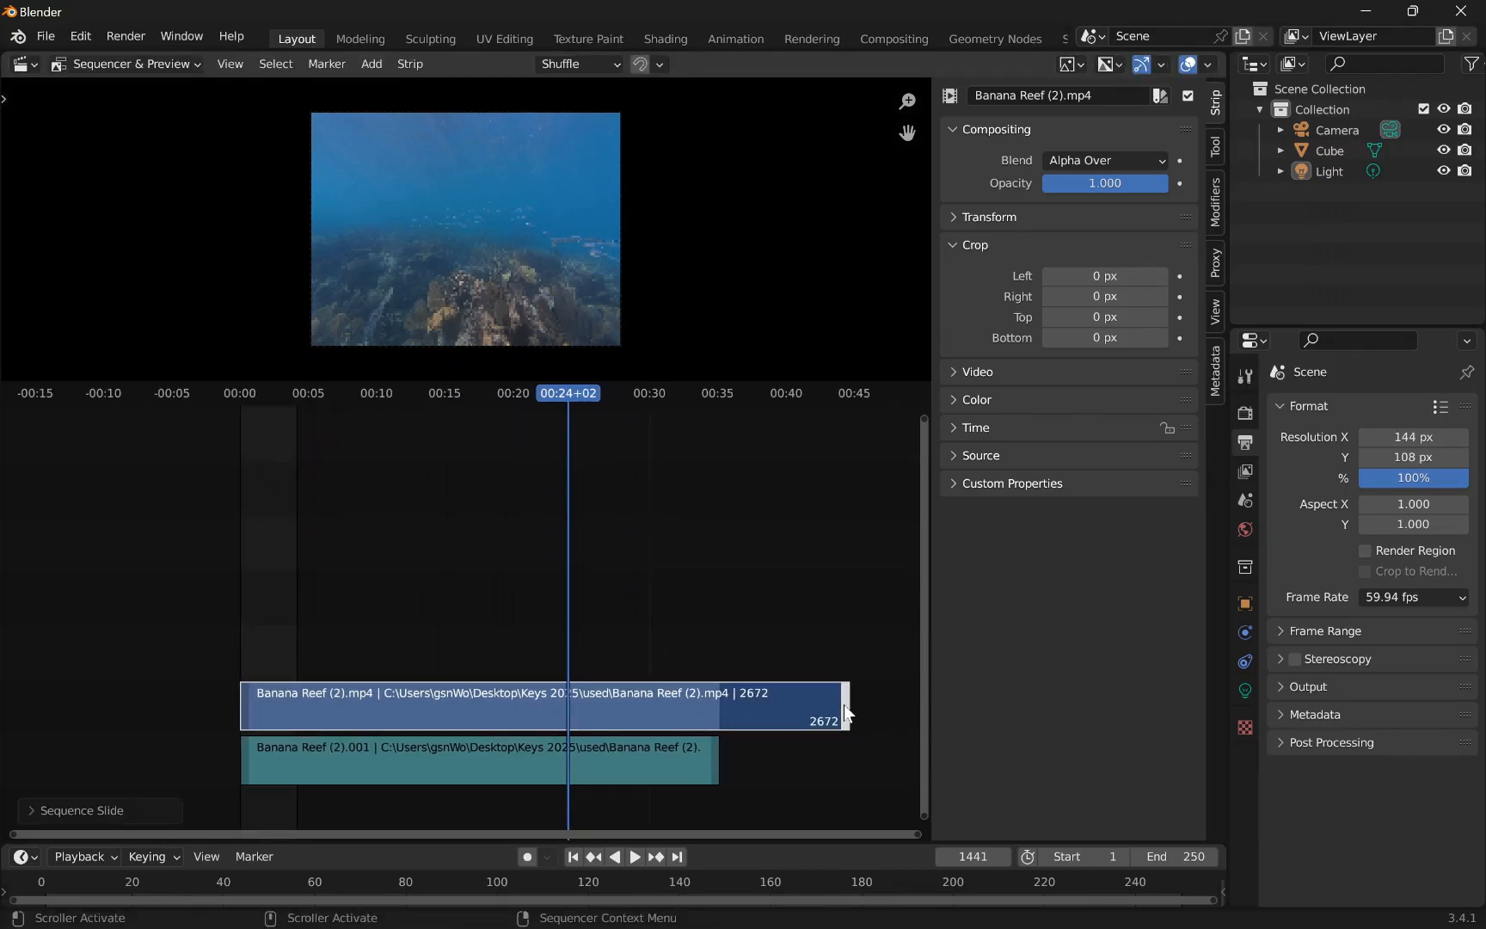
drag(847, 707, 733, 708)
key(ctrl+z)
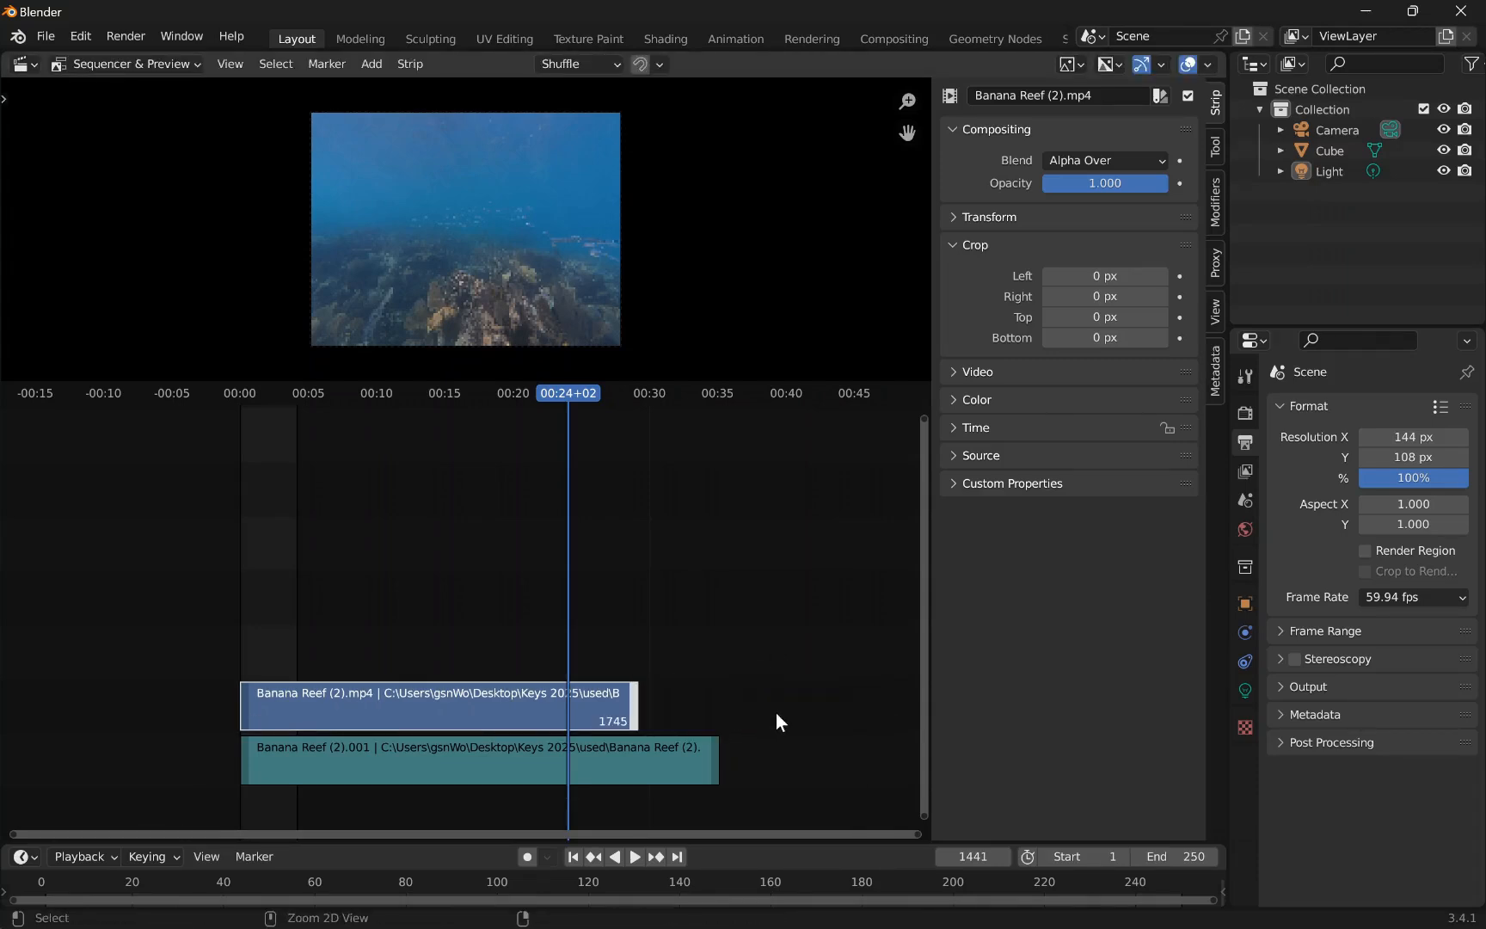
key(ctrl+z)
key(ctrl+z)
key(ctrl+z)
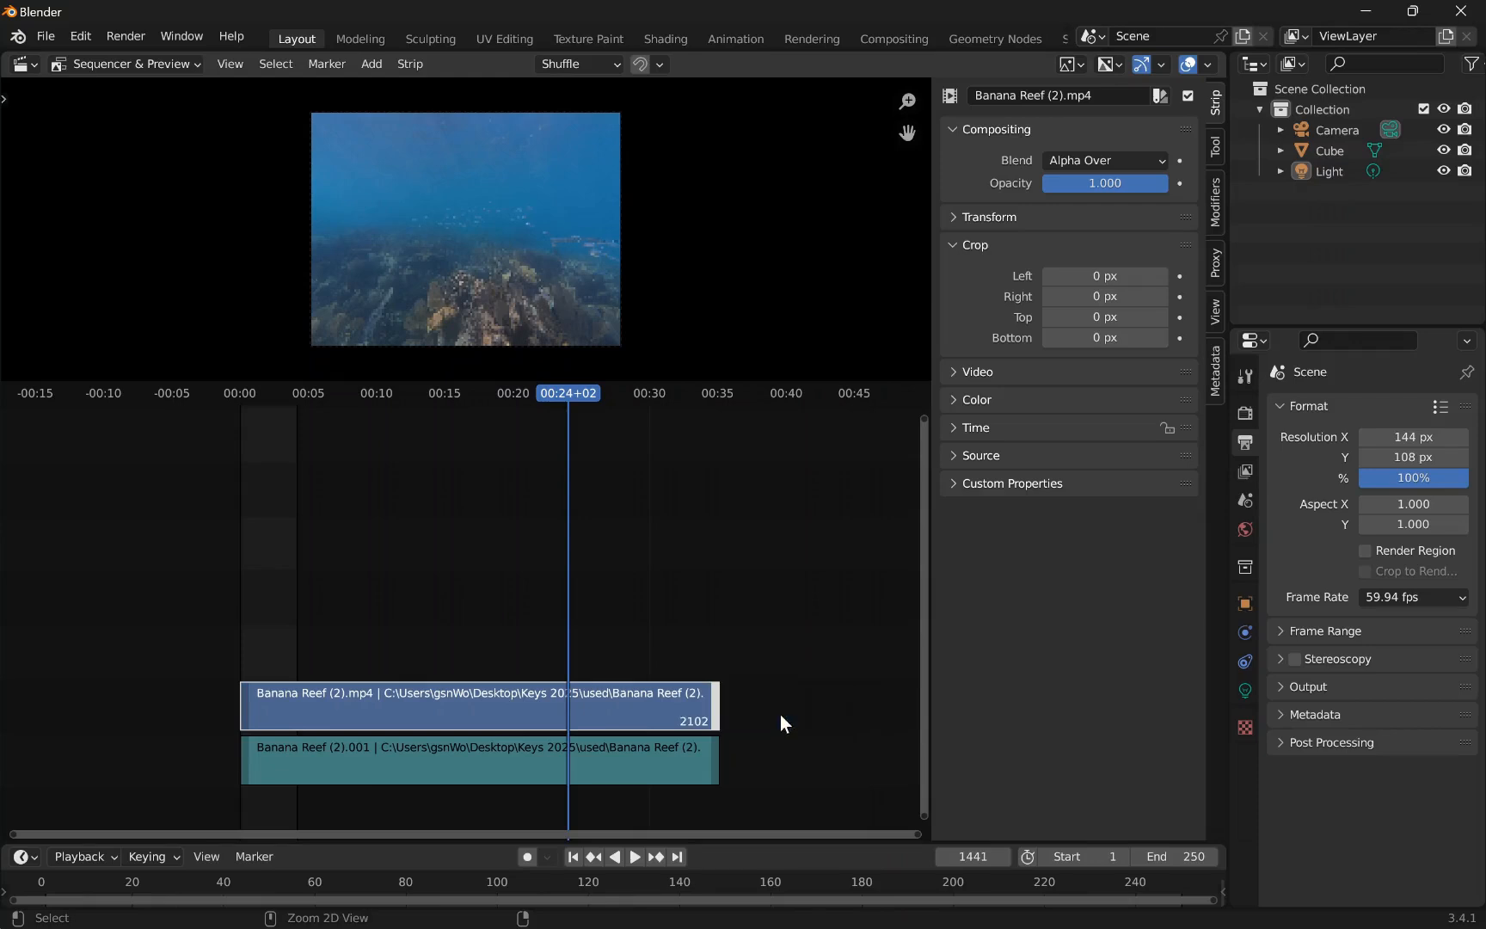
- Set the scene's end frame to 2102 to match the movie strip's length
click(1157, 857)
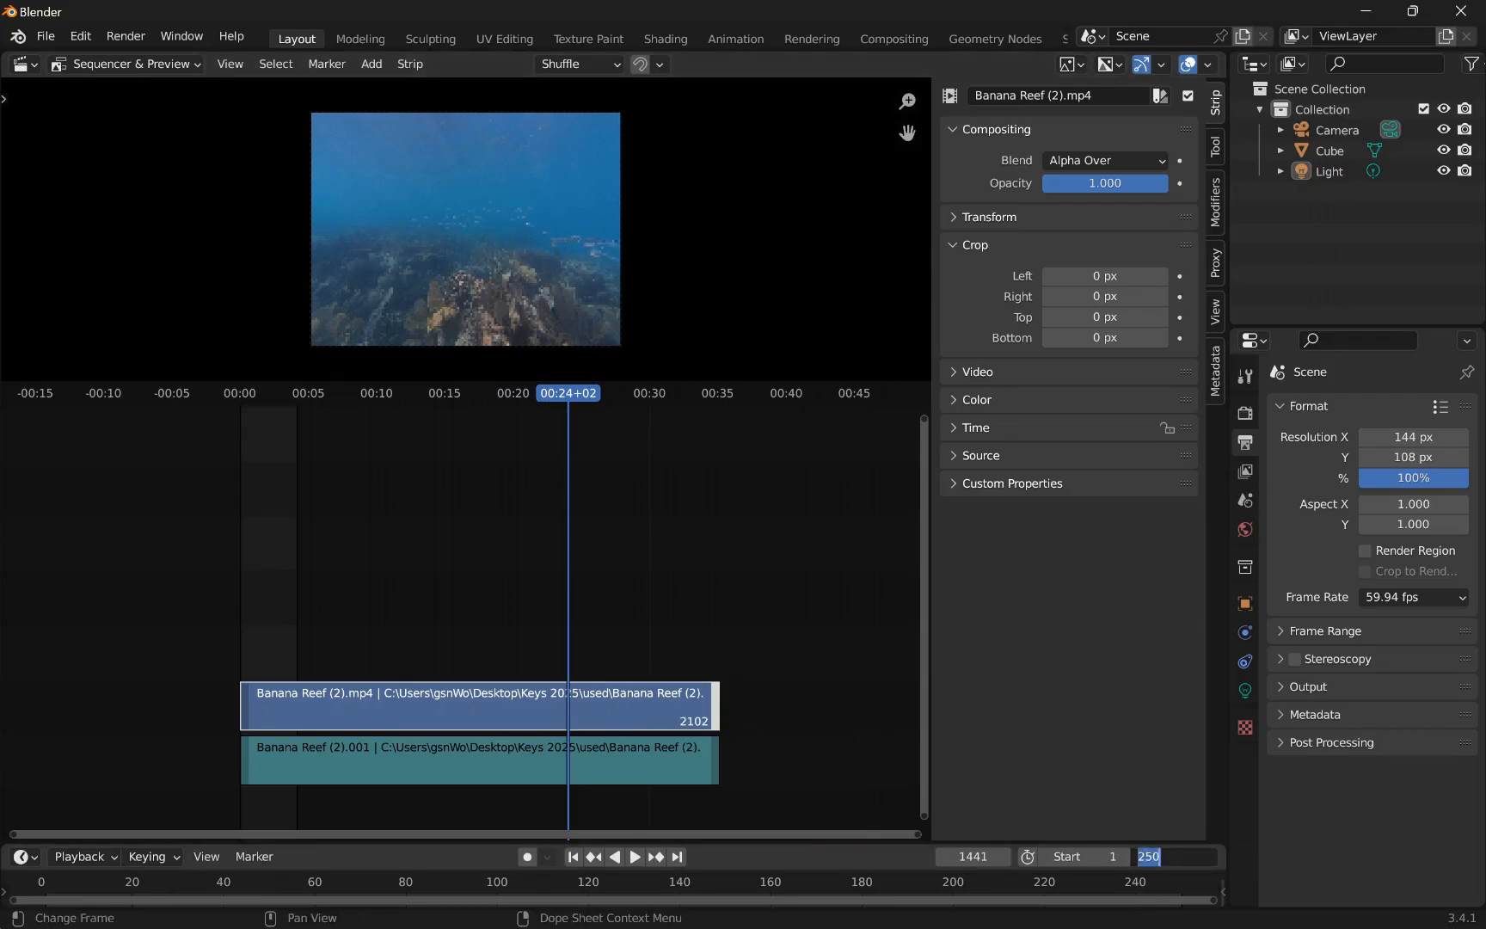
text(2102)
key(Return)
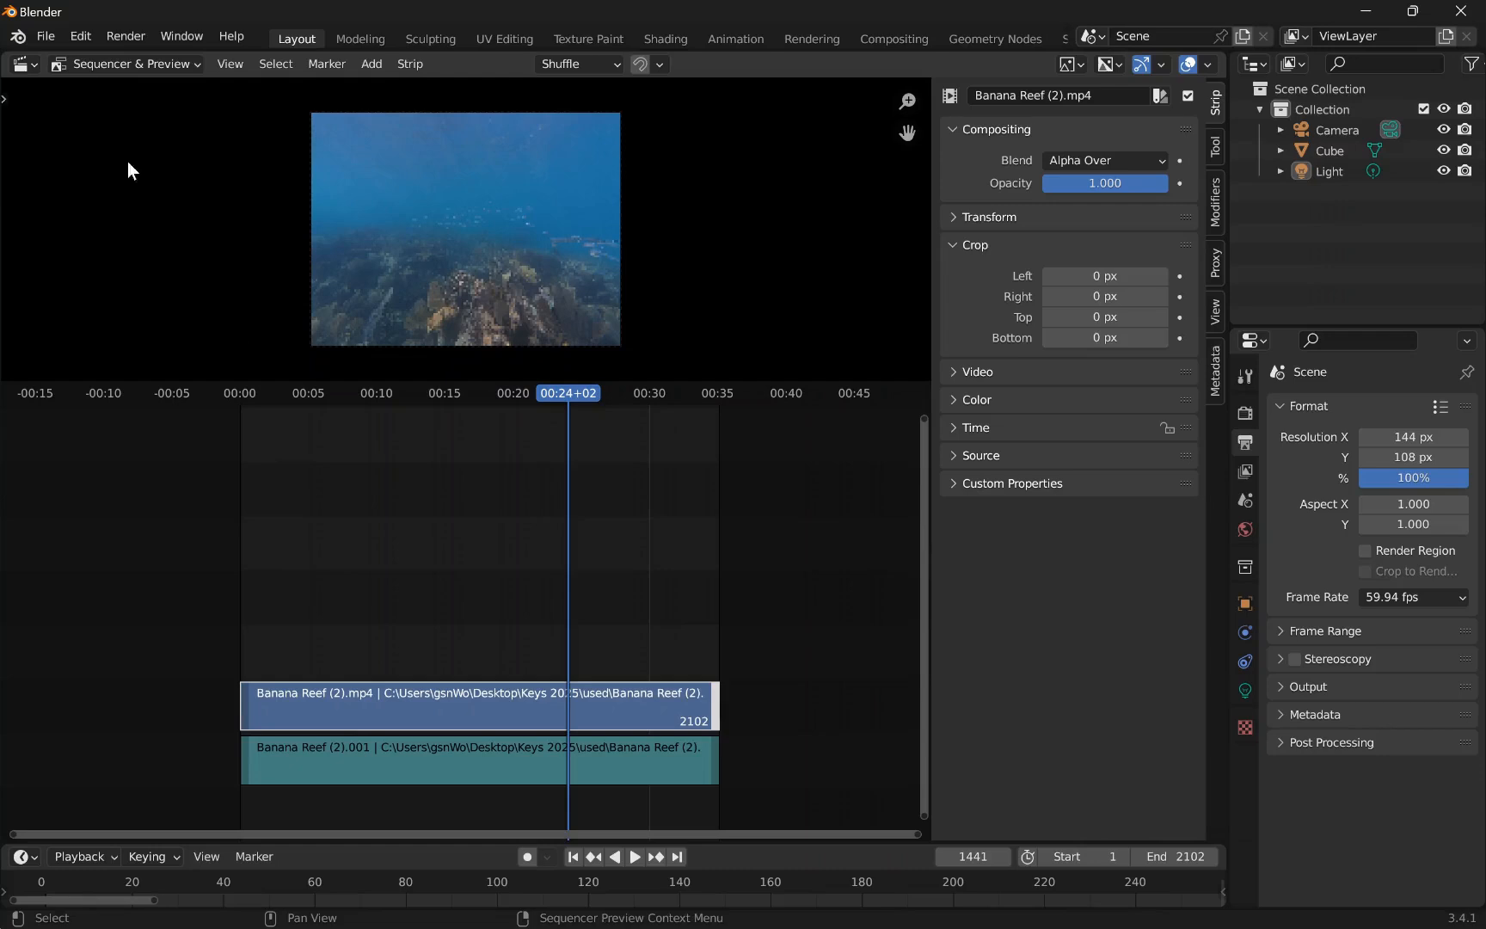
- Look at the render commands, collapse the scene's Format settings and expand its Output settings
click(126, 36)
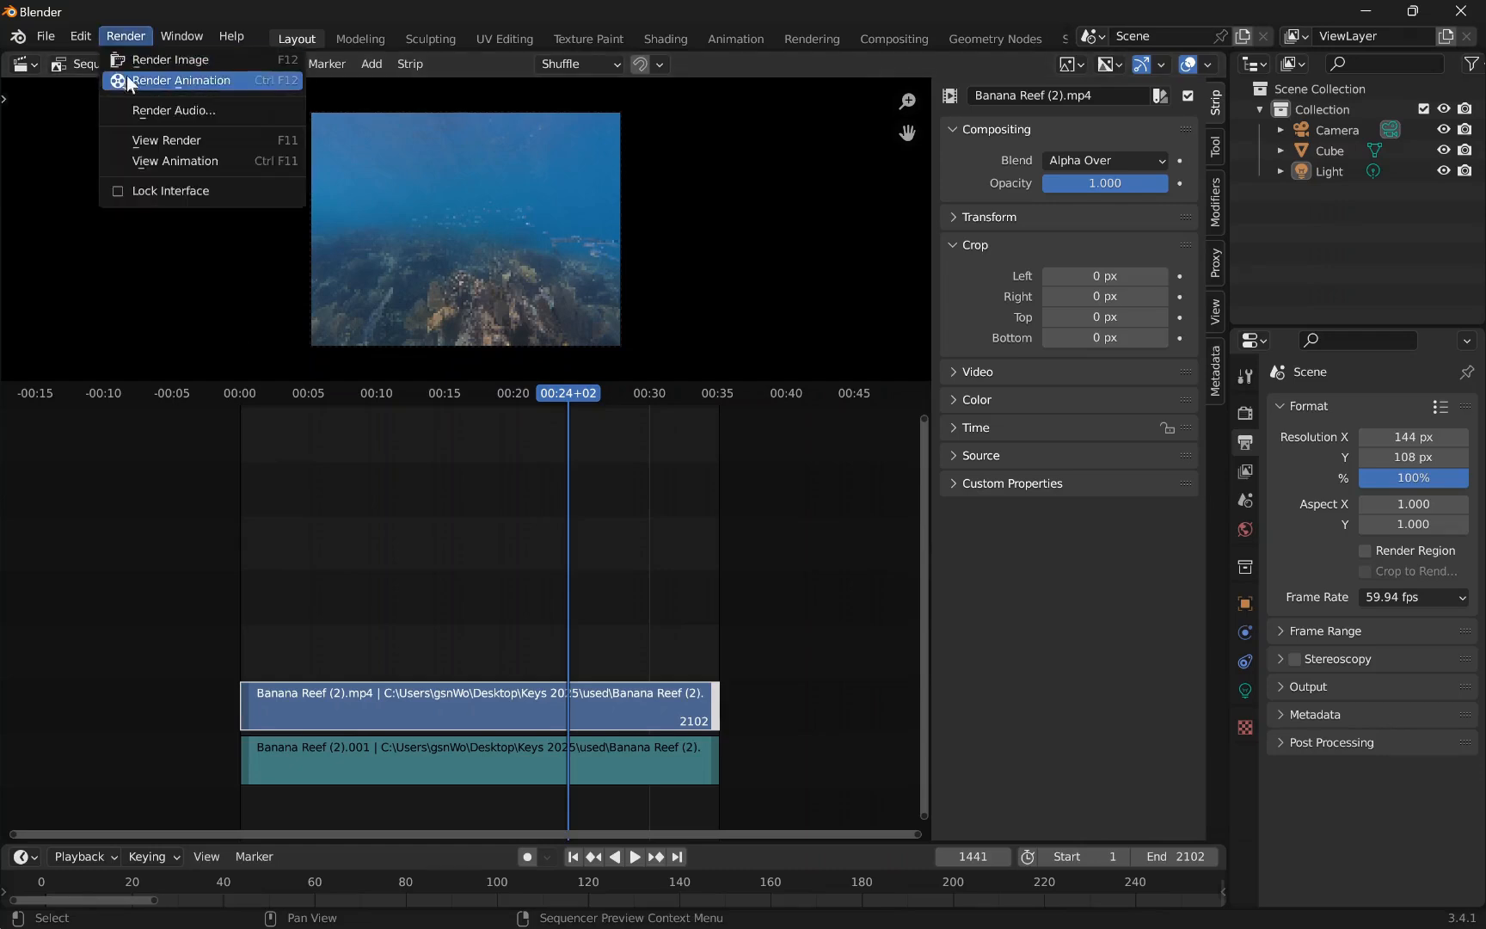
click(463, 591)
click(1283, 405)
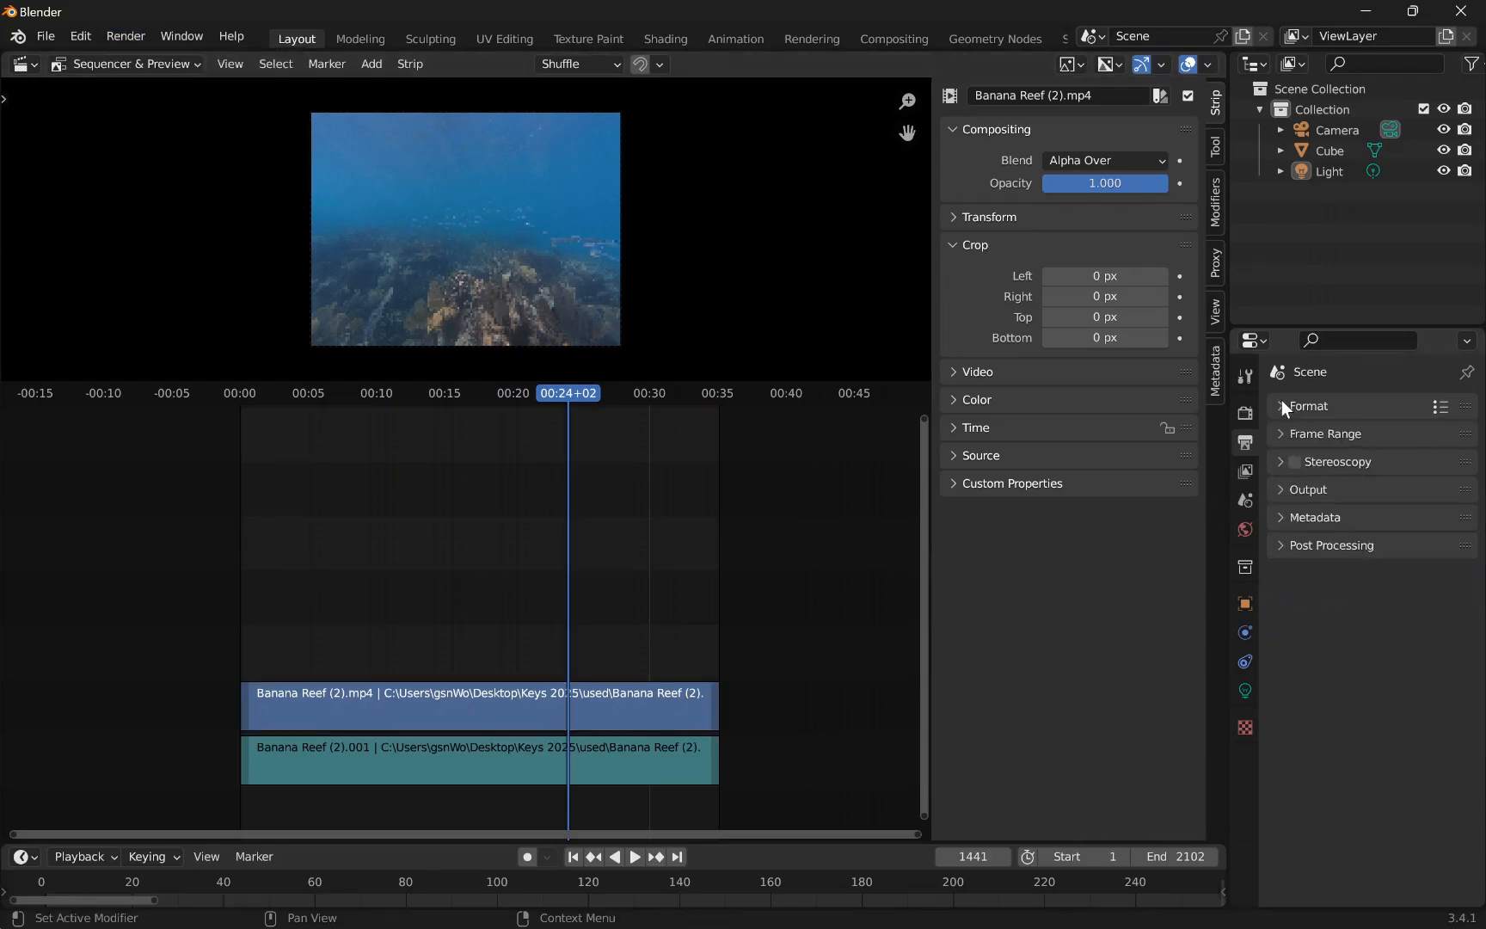
click(1282, 487)
- Select the clip's sound strip, switch to File Explorer and open the audio folder inside Keys 2025
click(404, 771)
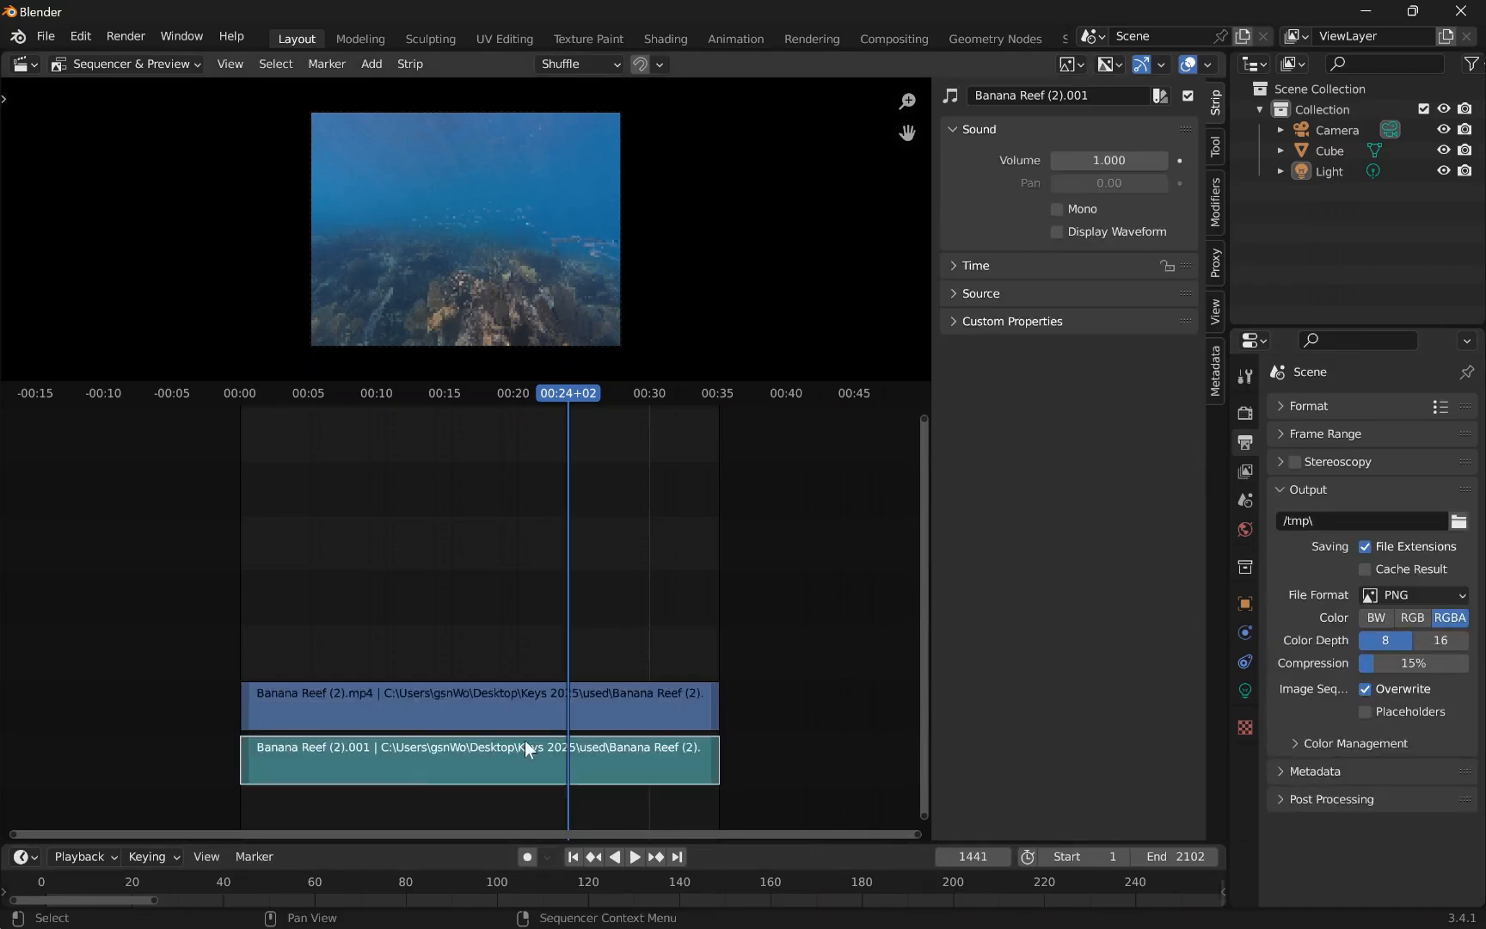
click(547, 713)
click(541, 758)
double_click(717, 20)
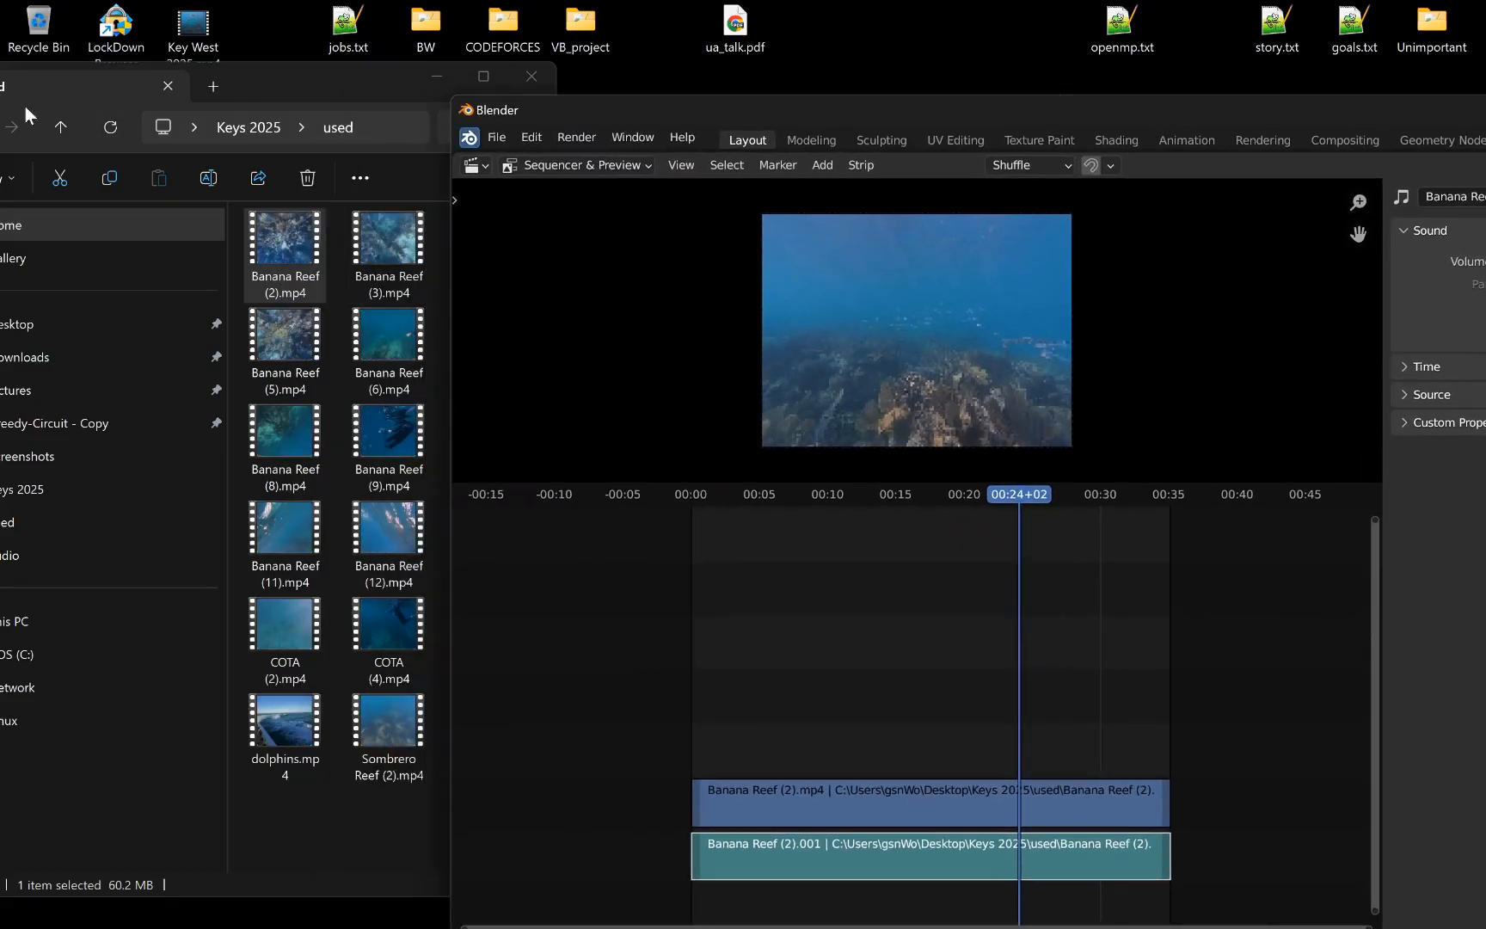
drag(301, 100, 577, 107)
click(239, 132)
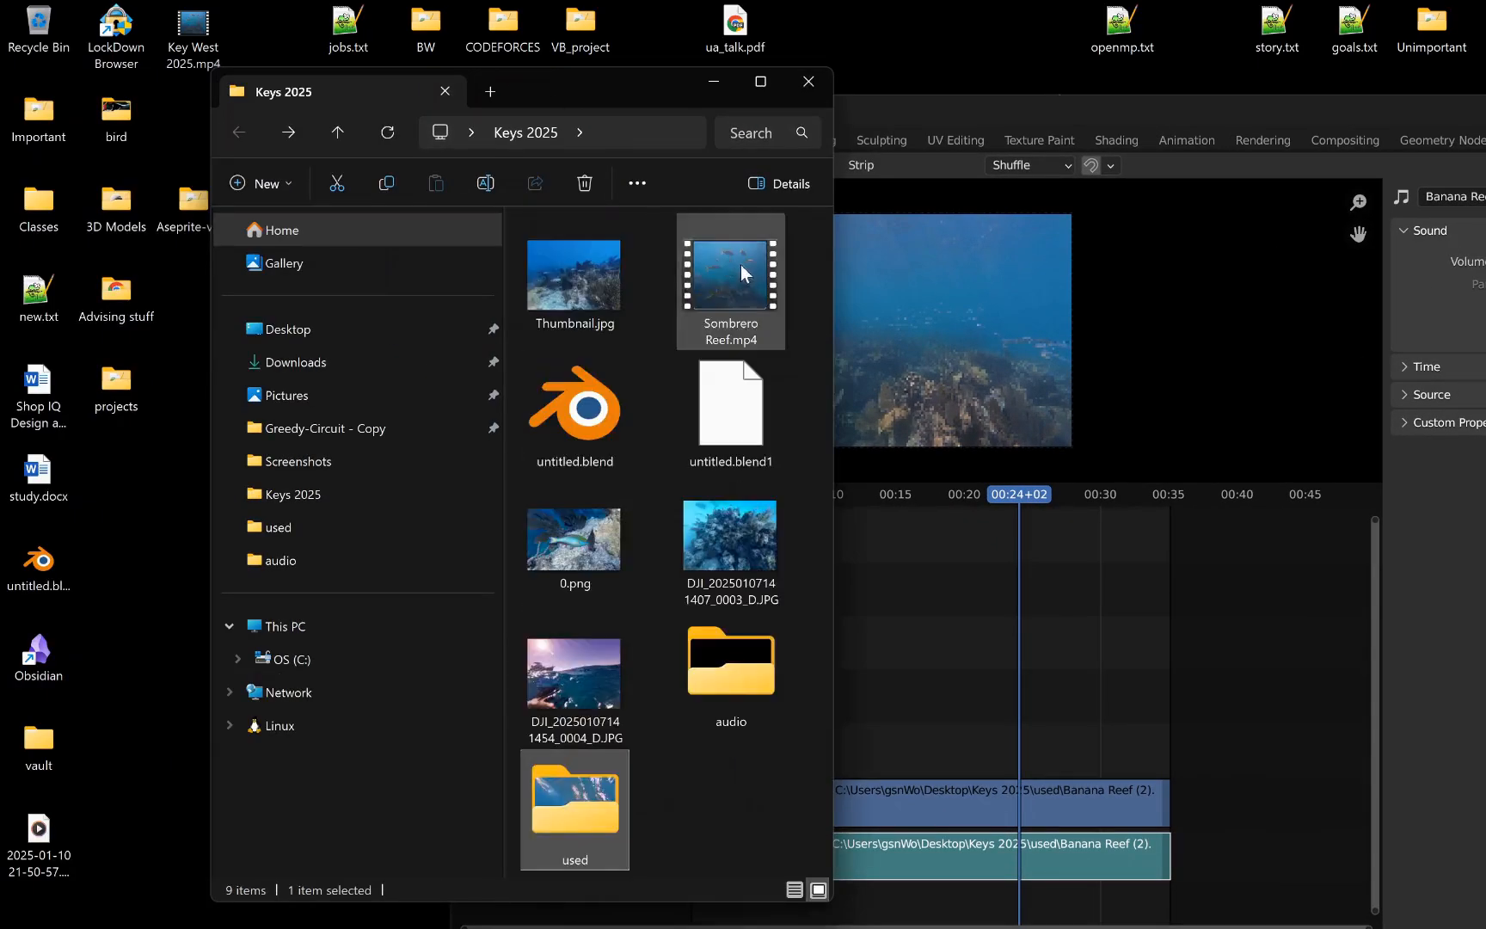
double_click(735, 658)
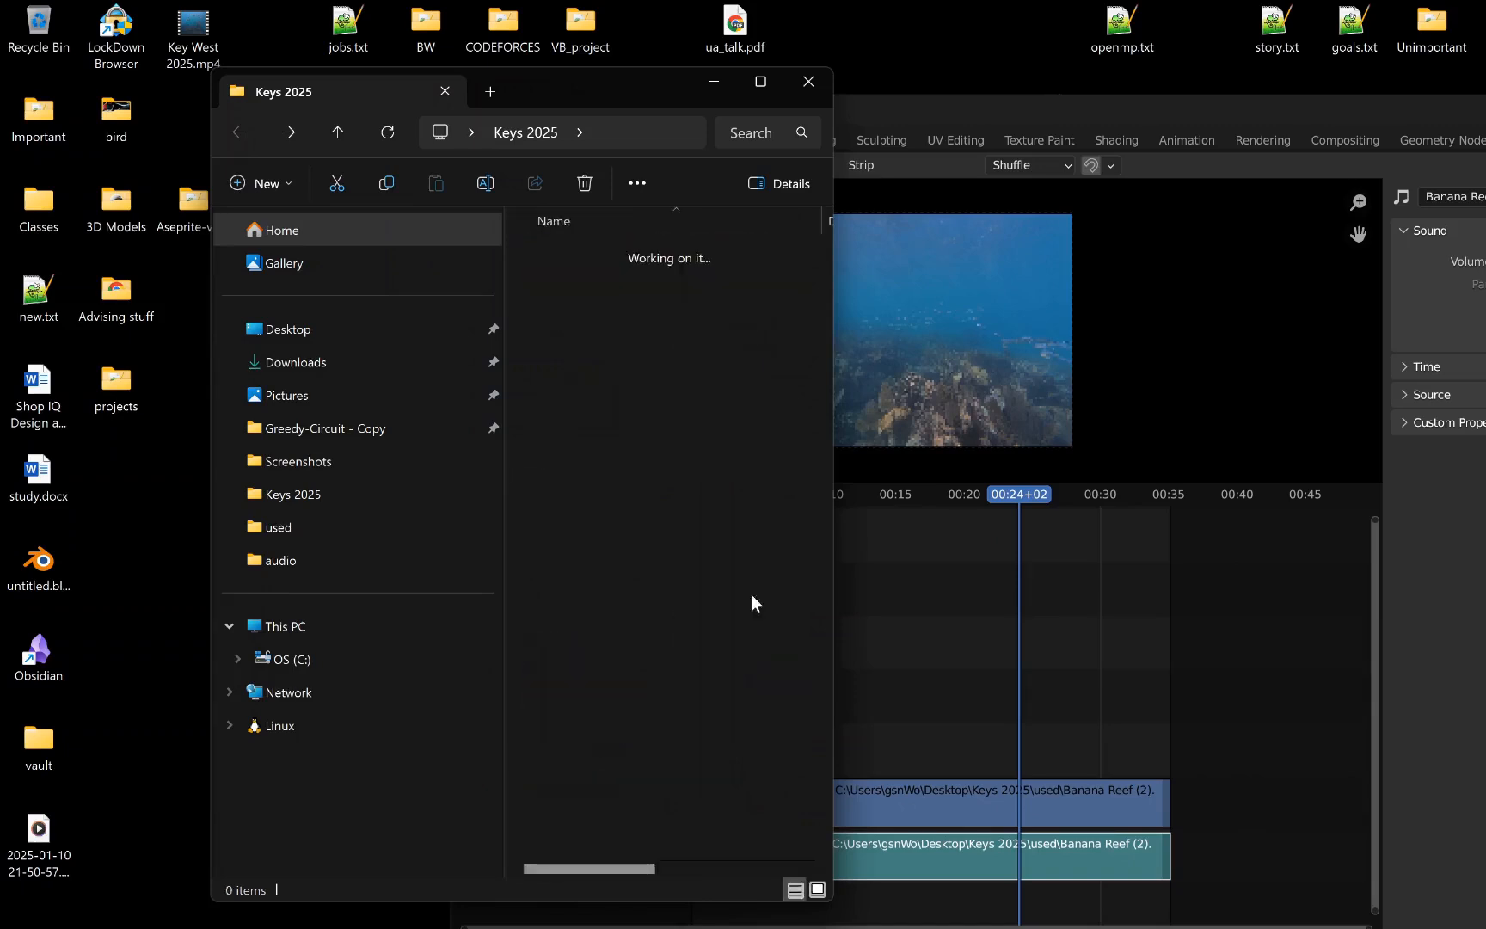
- Add Somewhere Over The Rainbow.mkv from the audio folder to Blender's video sequencer and delete its movie strip
drag(635, 85, 273, 57)
drag(754, 123, 586, 76)
drag(220, 364, 510, 611)
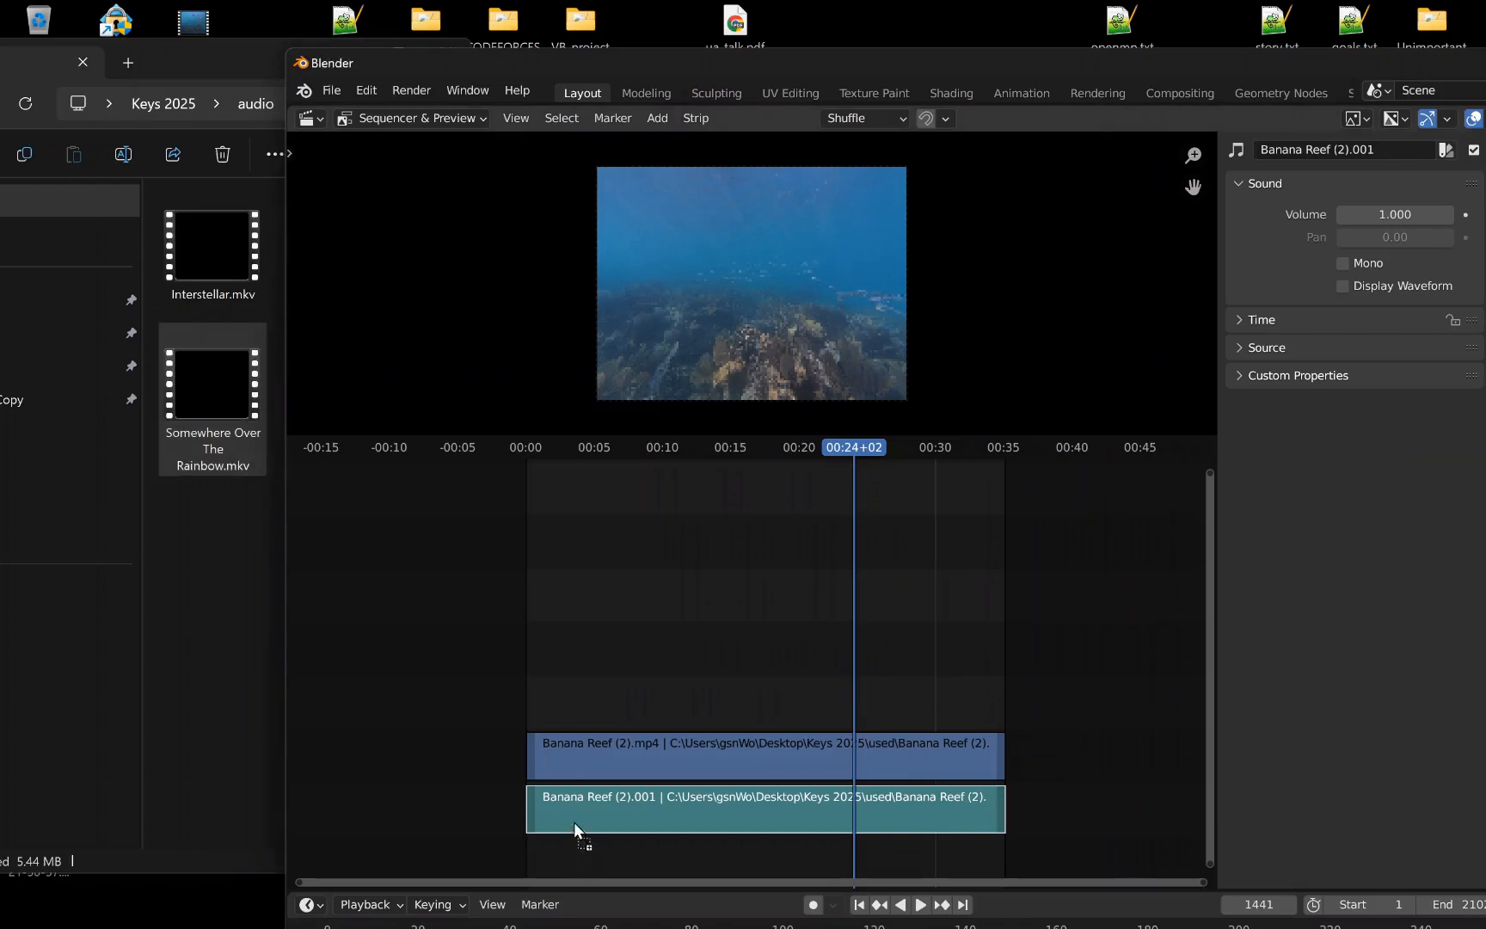
drag(593, 673, 594, 675)
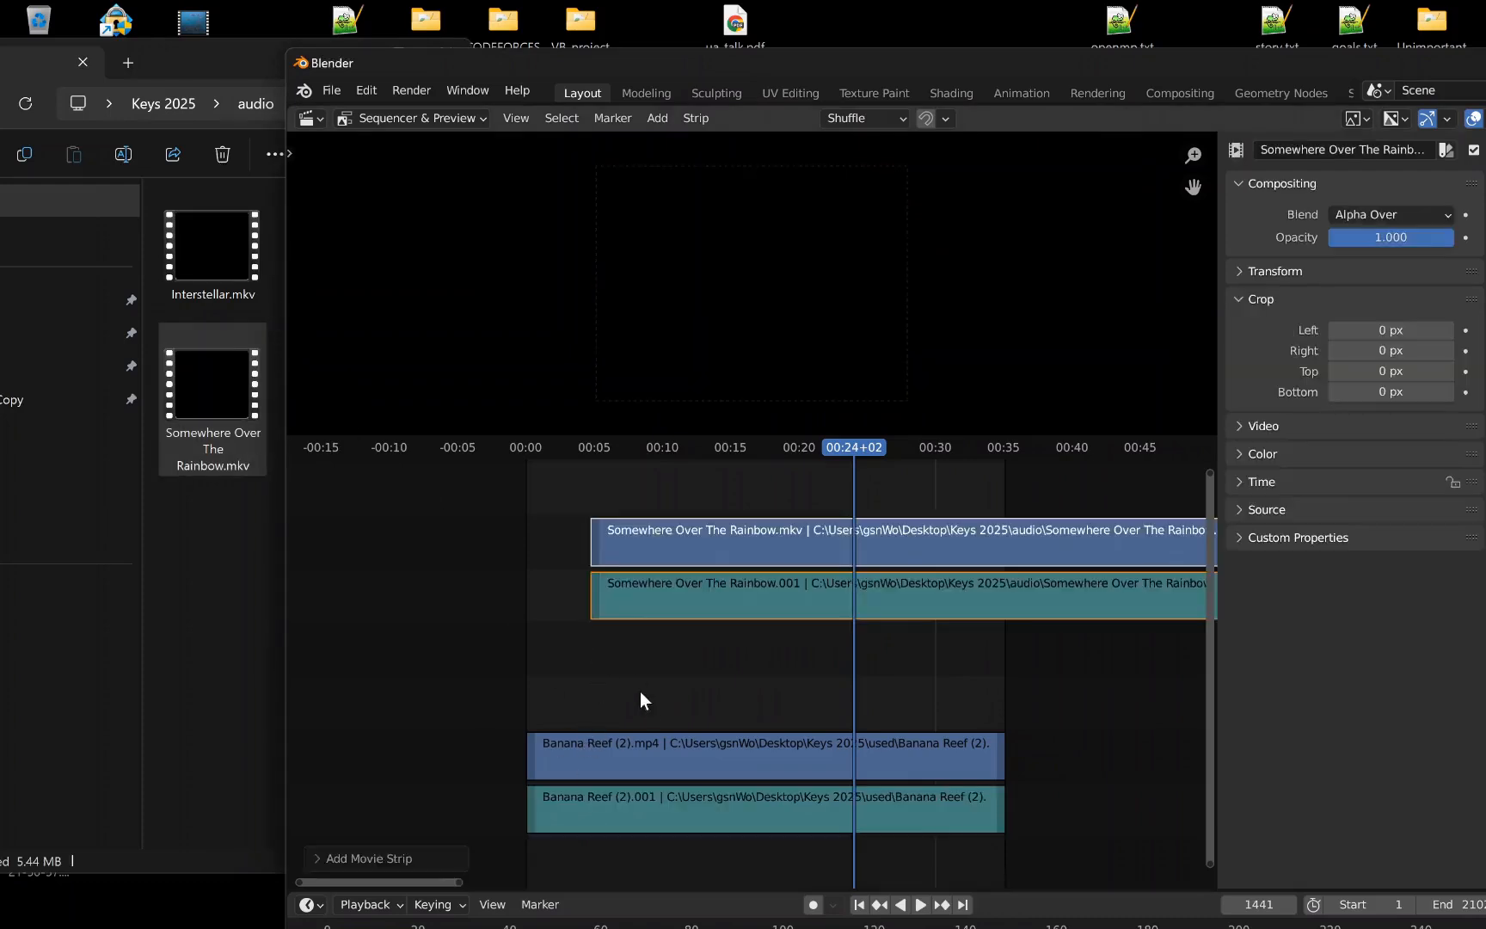
click(707, 540)
key(Delete)
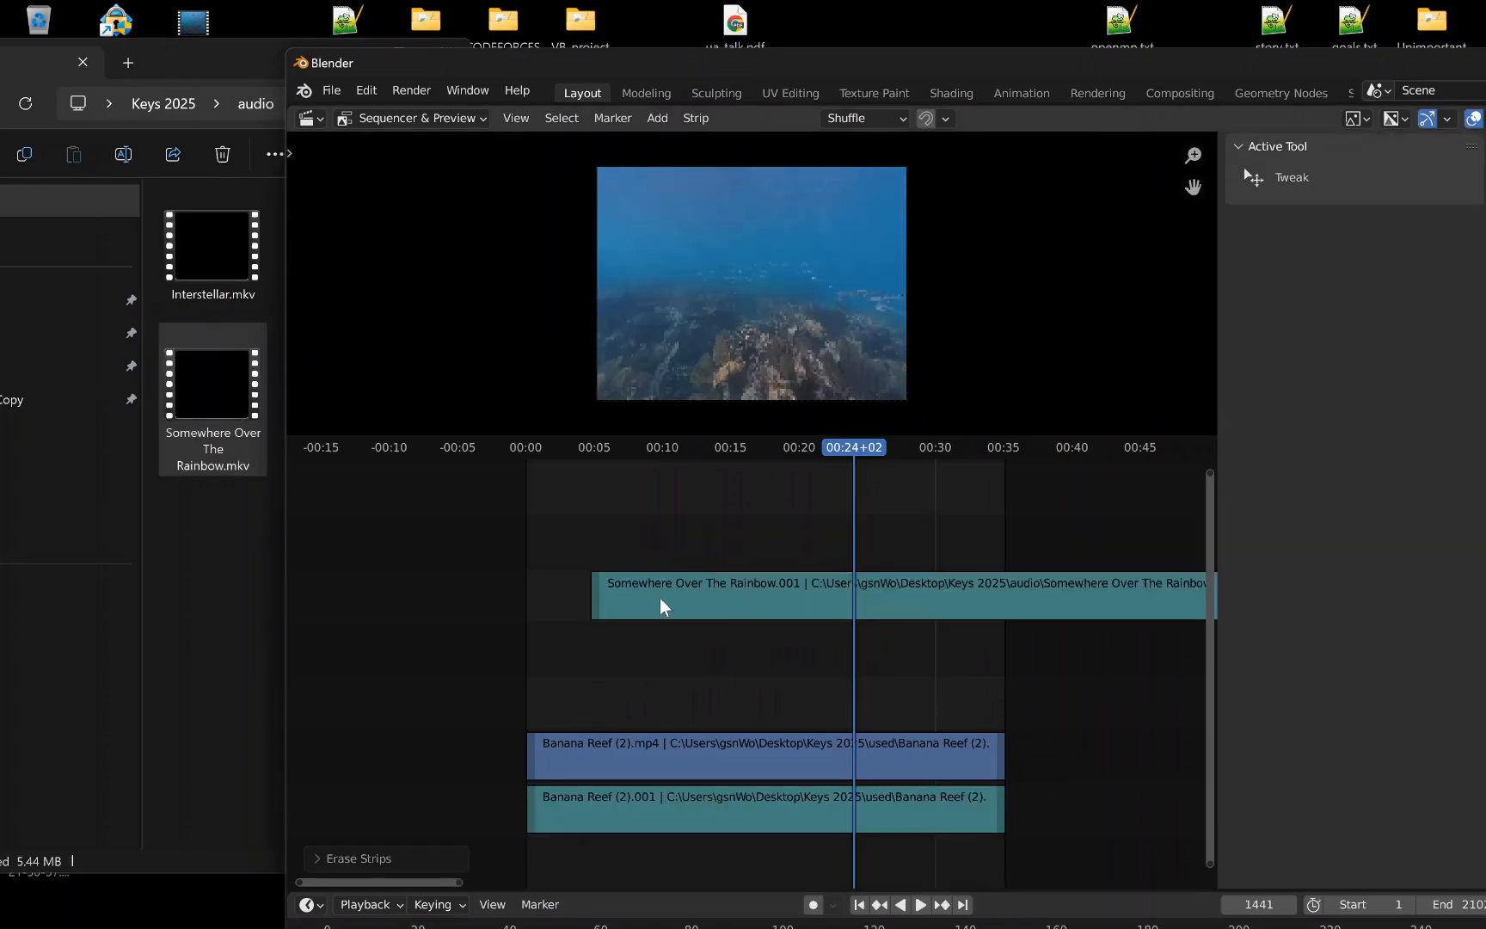
- Replace the Banana Reef (2) sound strip with the Somewhere Over The Rainbow sound strip, aligned to the start of the movie
click(596, 815)
key(Delete)
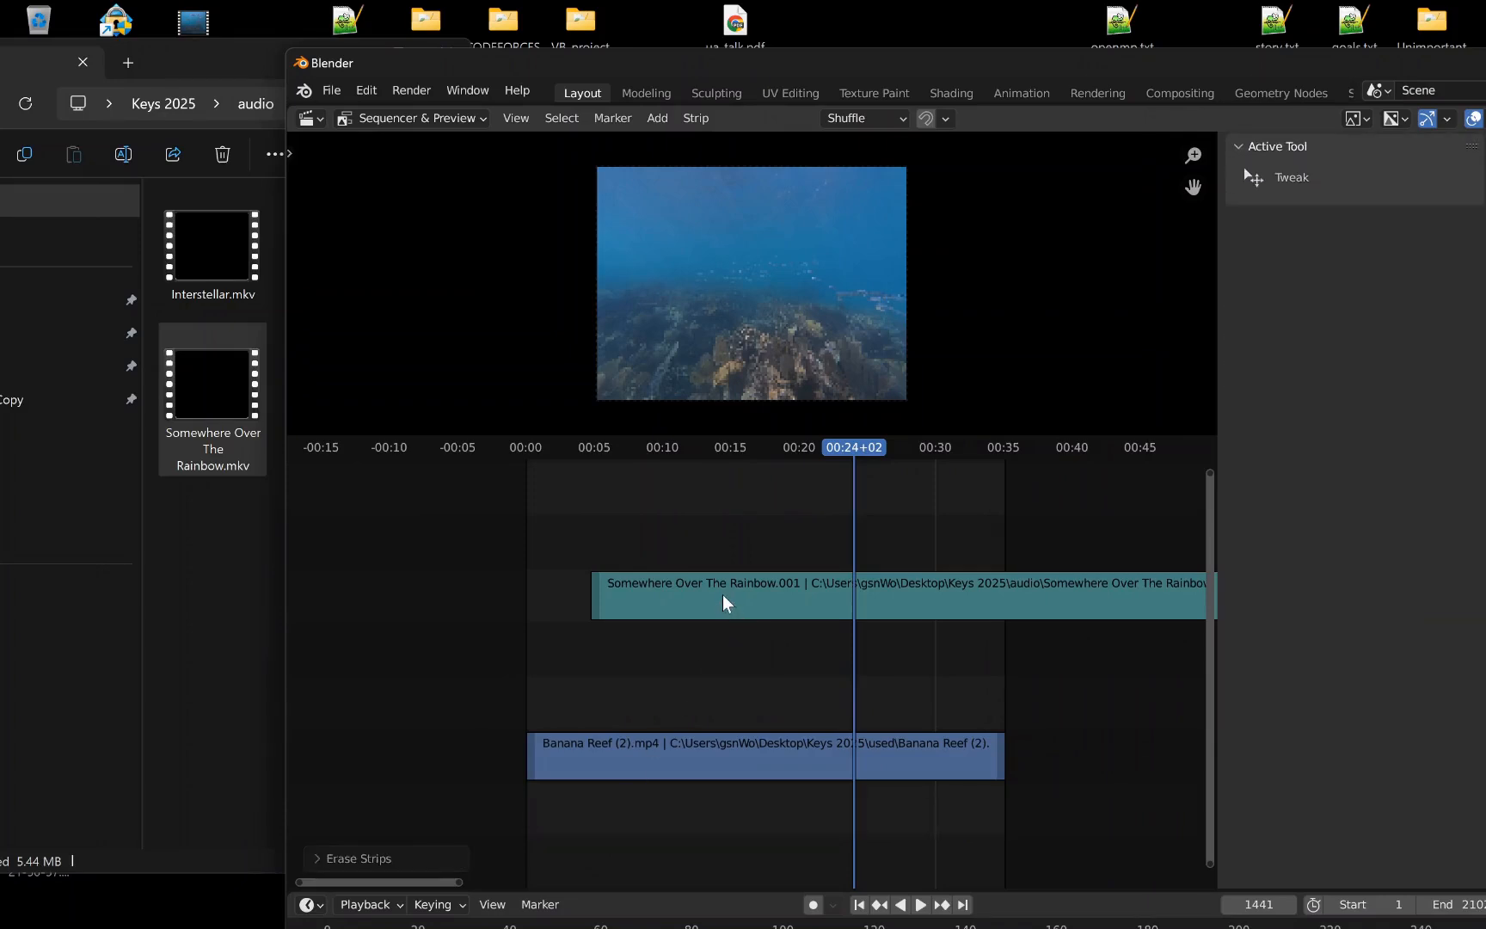
drag(710, 587, 638, 825)
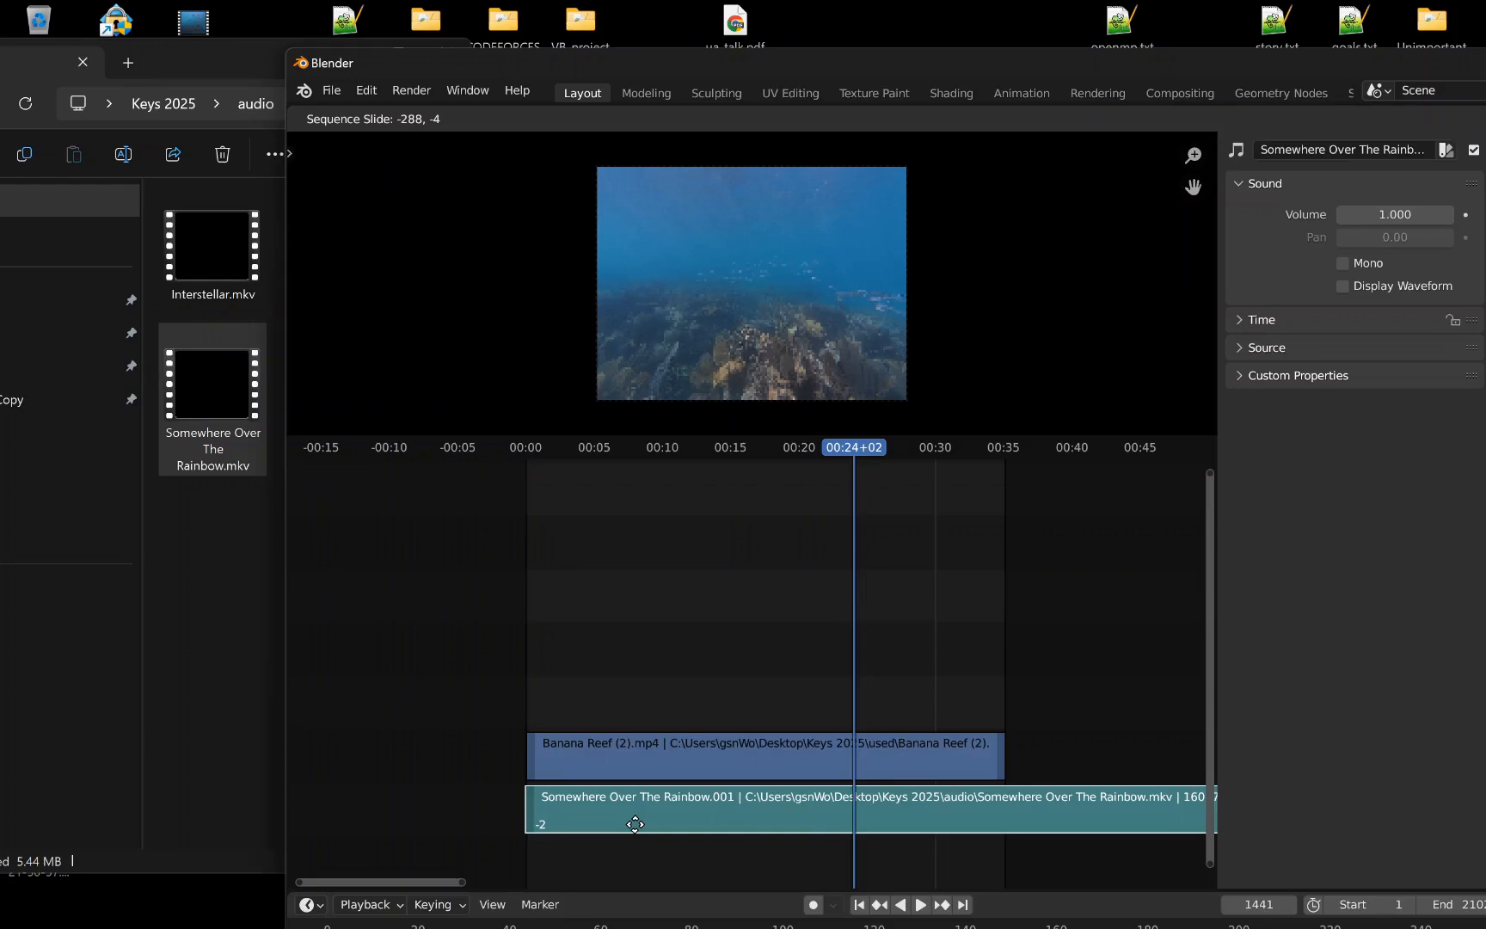
drag(635, 824, 637, 824)
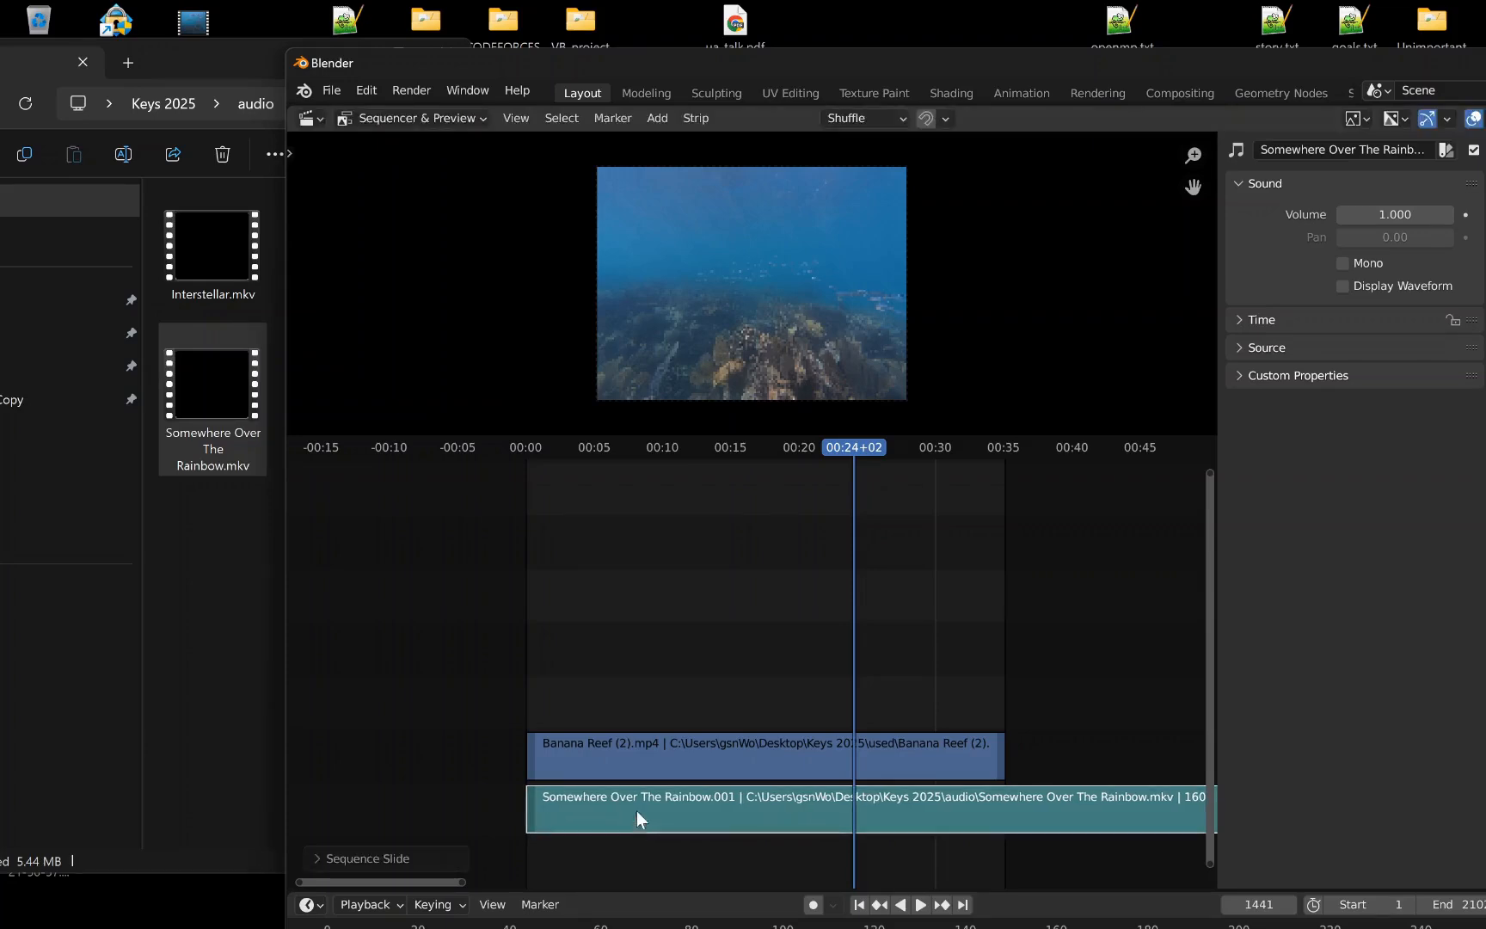
- Switch to File Explorer and open the used folder inside Keys 2025
click(229, 600)
drag(197, 56, 448, 102)
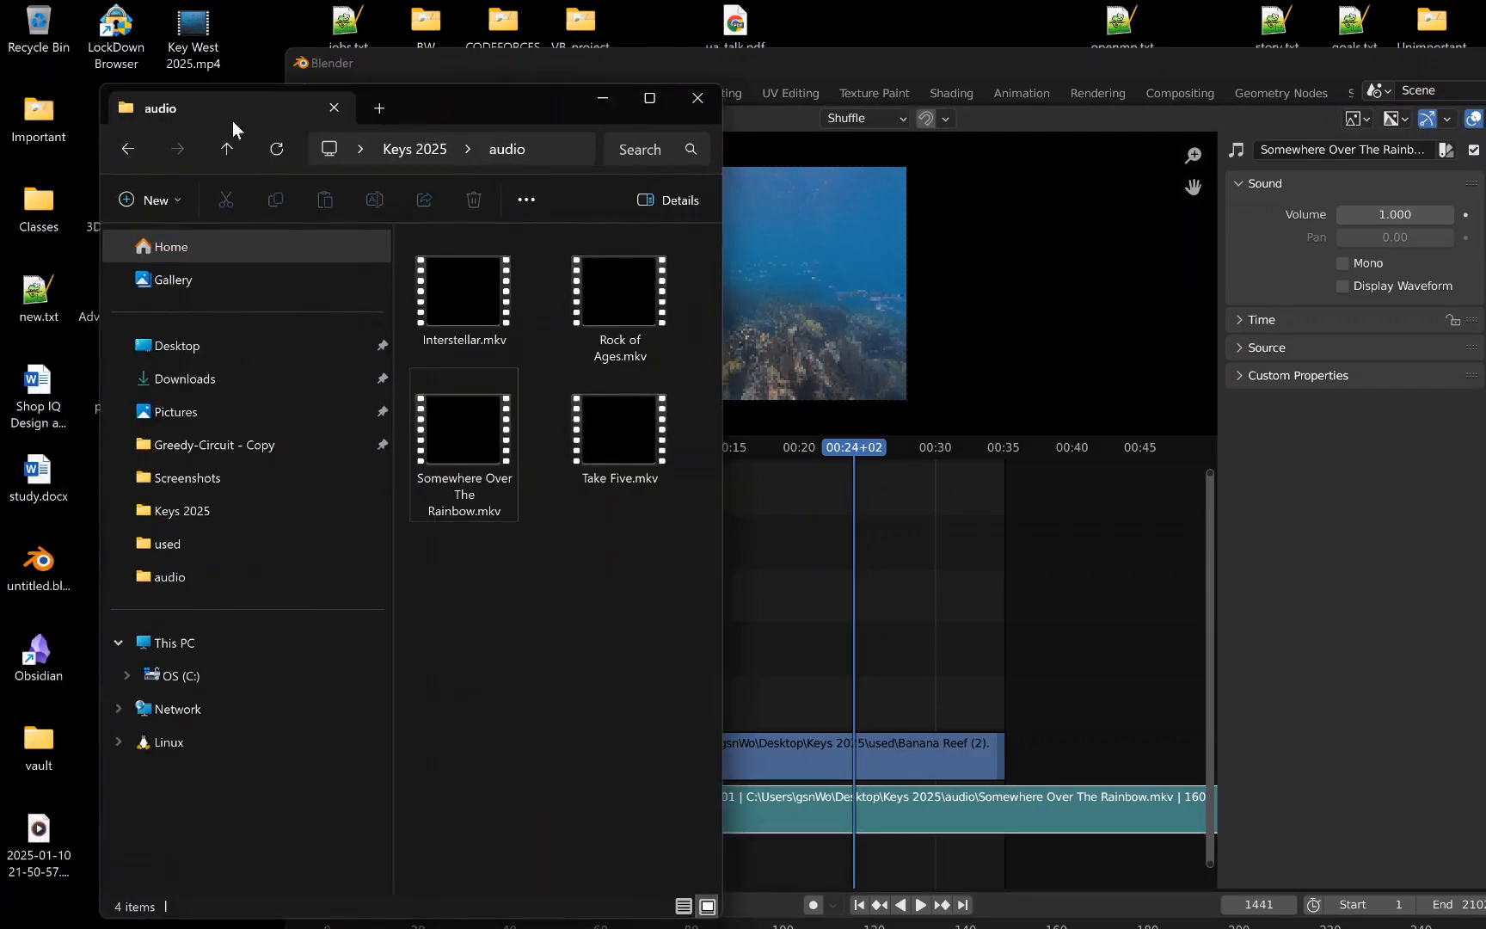
click(129, 149)
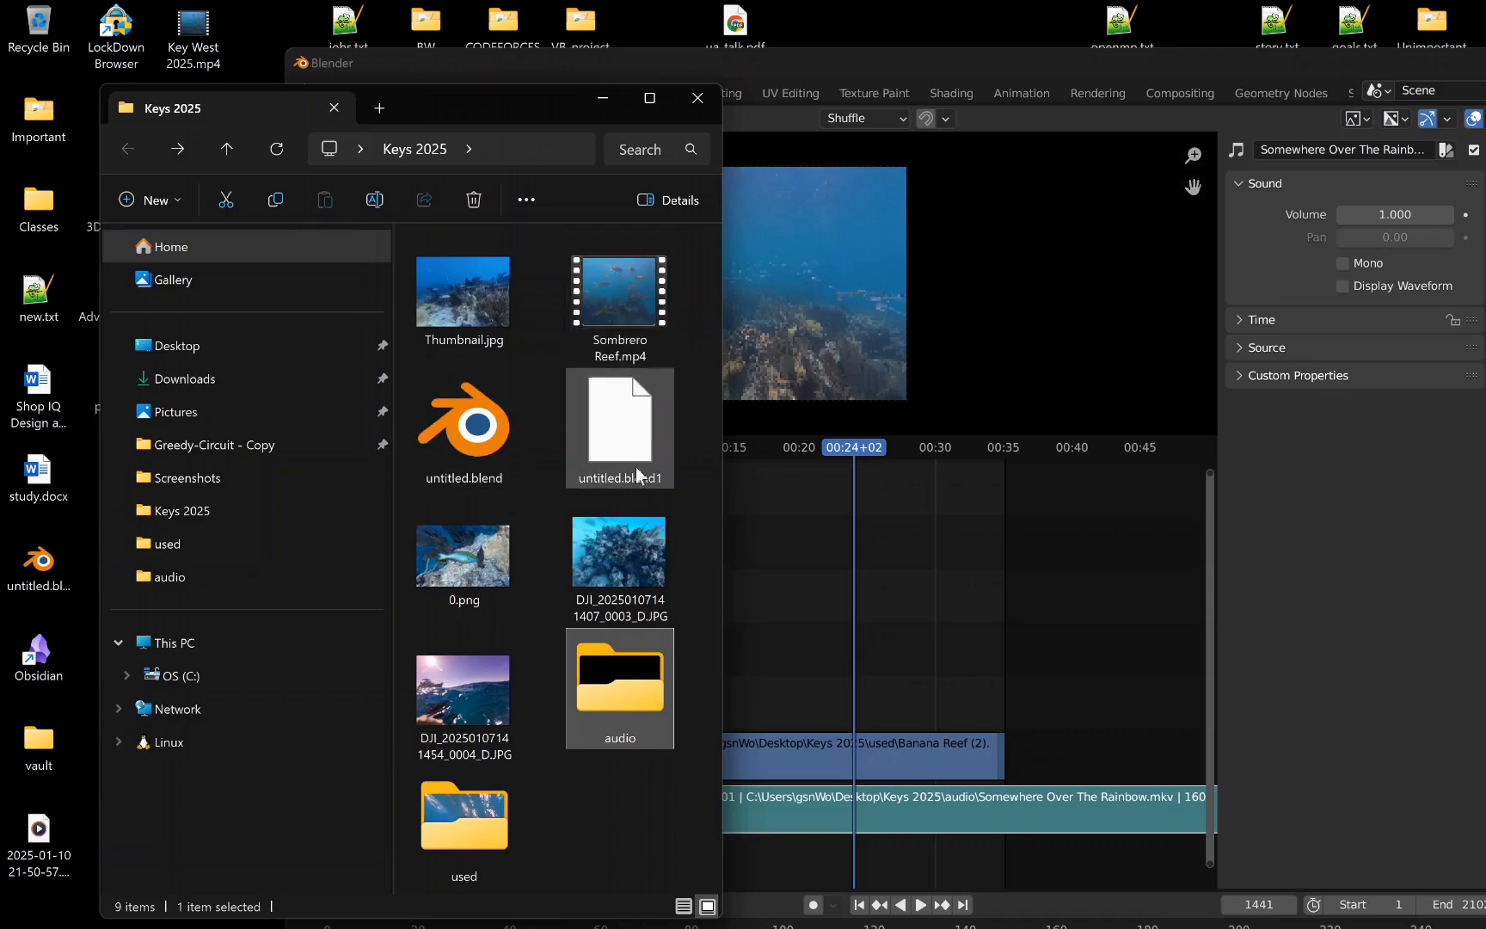
double_click(497, 804)
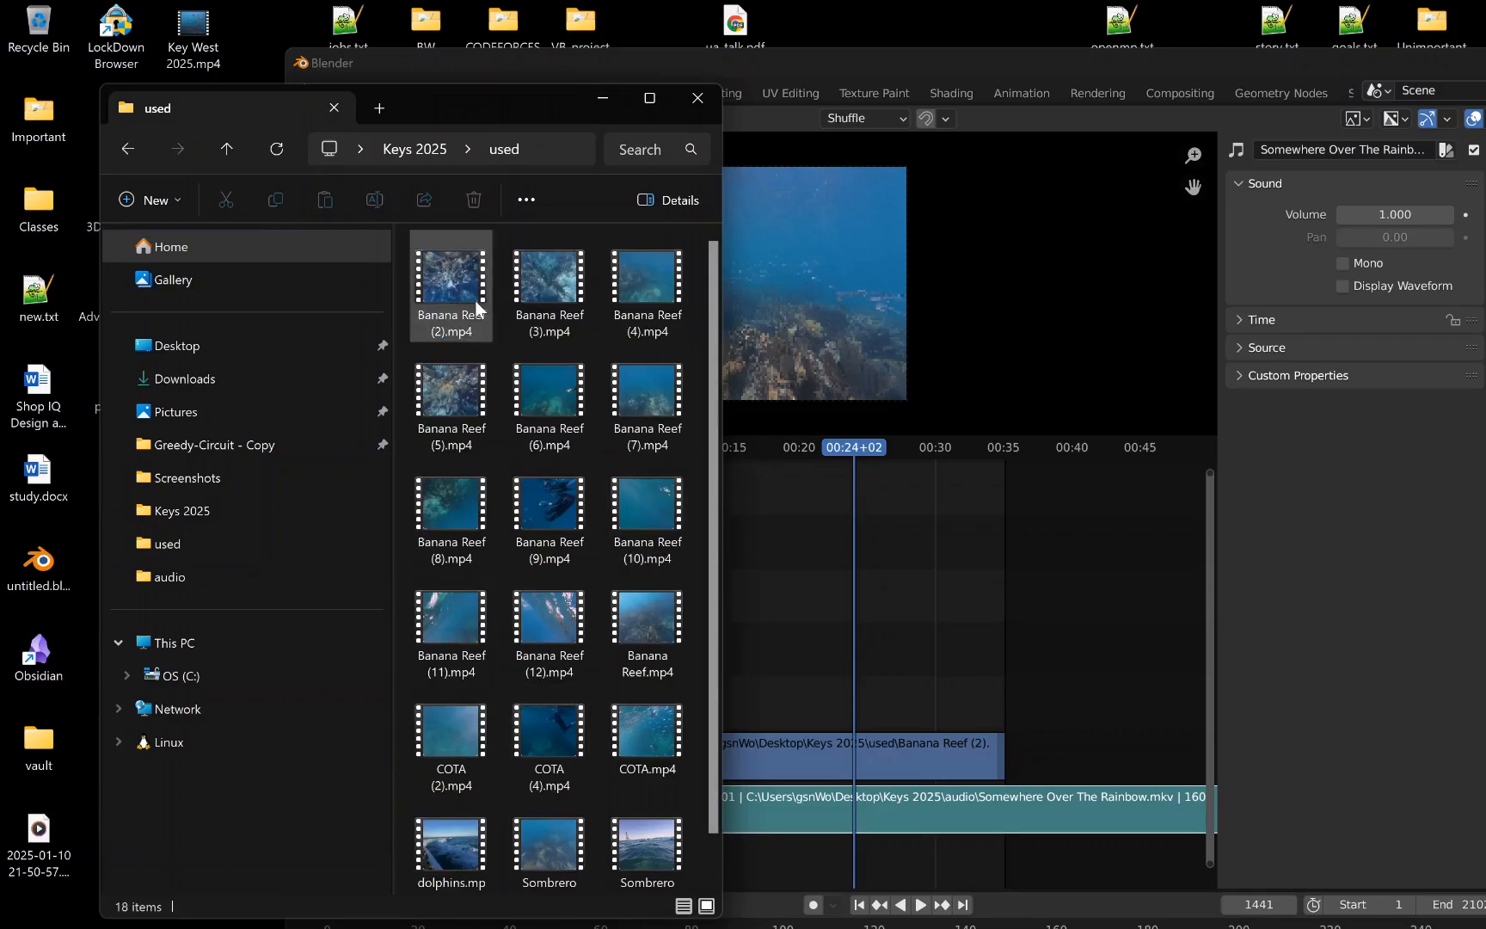
- Add Banana Reef (3).mp4 to Blender's video sequencer near the end of the first clip and delete its sound strip
click(548, 288)
drag(964, 649, 965, 650)
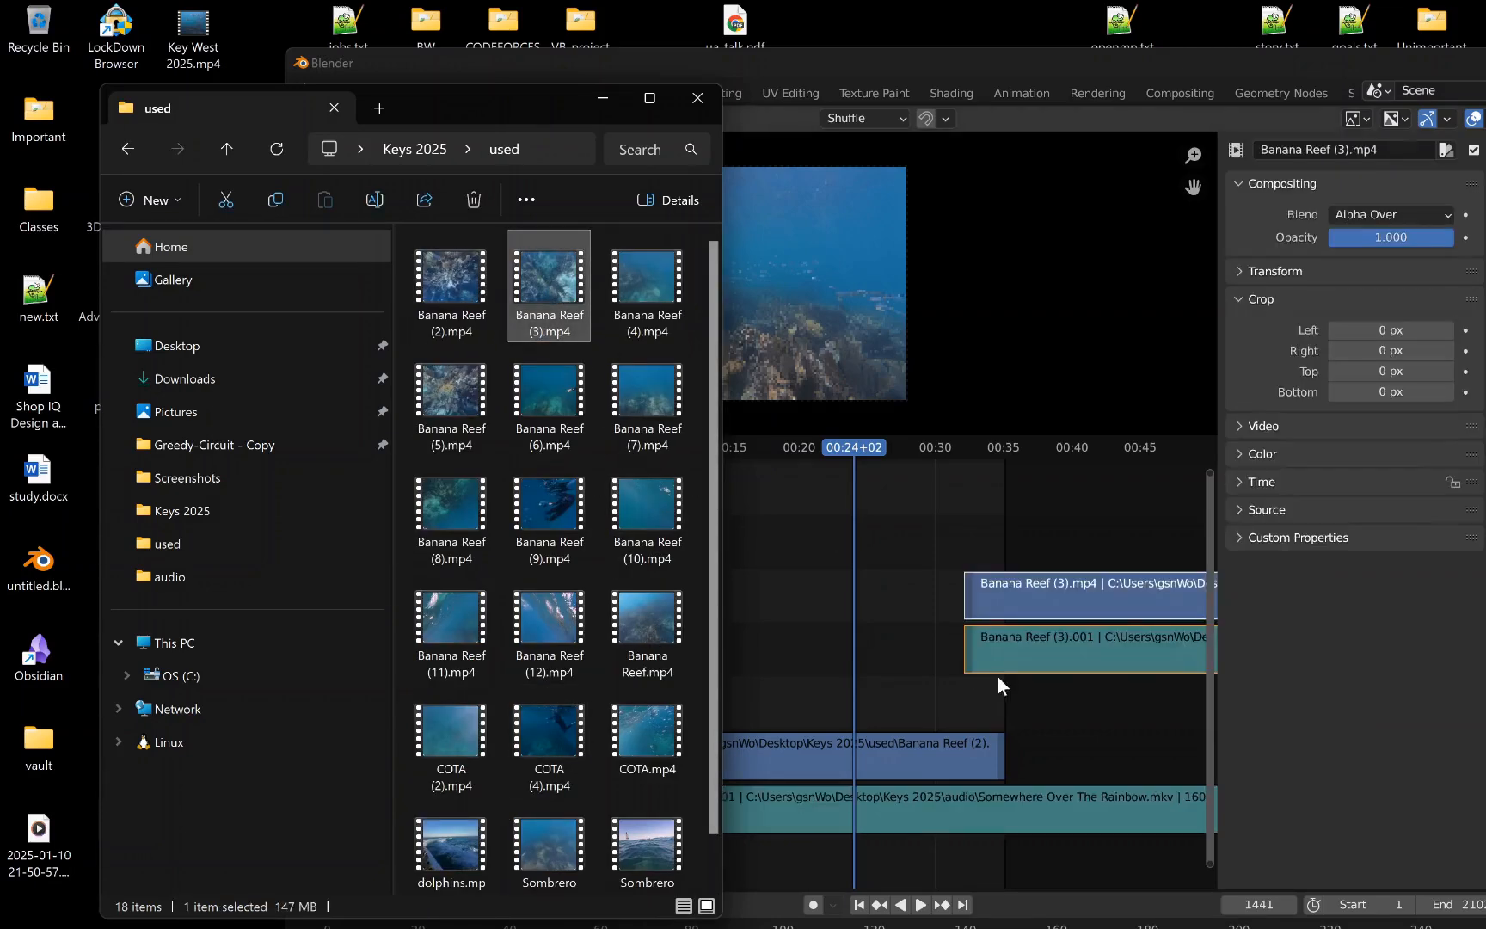
click(1007, 640)
key(Delete)
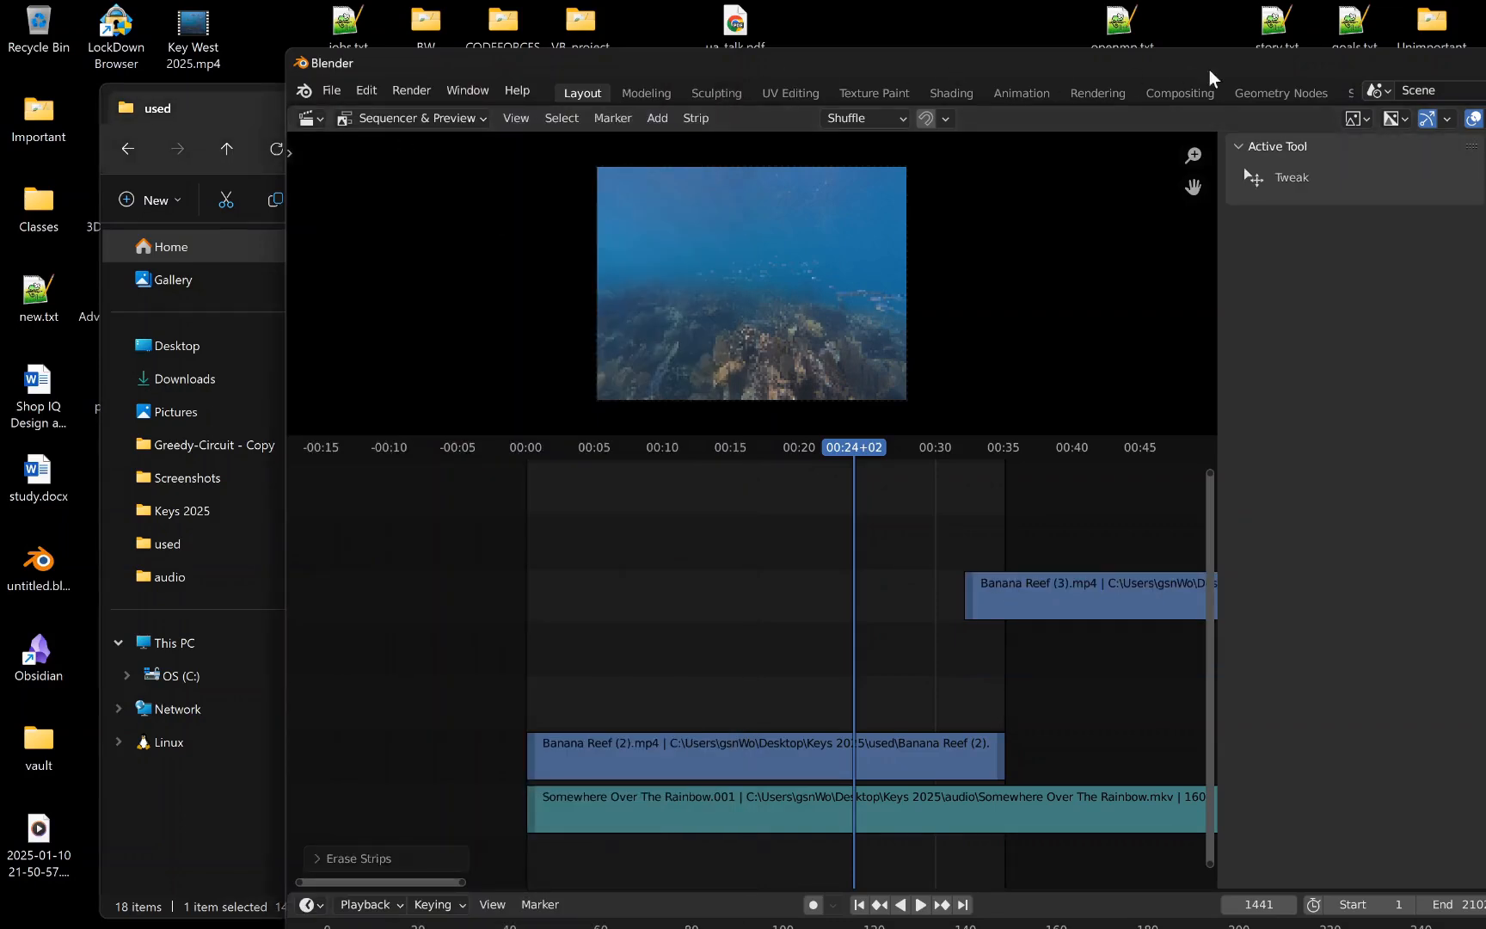
- Maximize the Blender window and move the Banana Reef (3).mp4 strip directly behind the Banana Reef (2).mp4 strip in the same channel
drag(1210, 71, 897, 105)
click(1386, 96)
scroll(764, 678, down, 4)
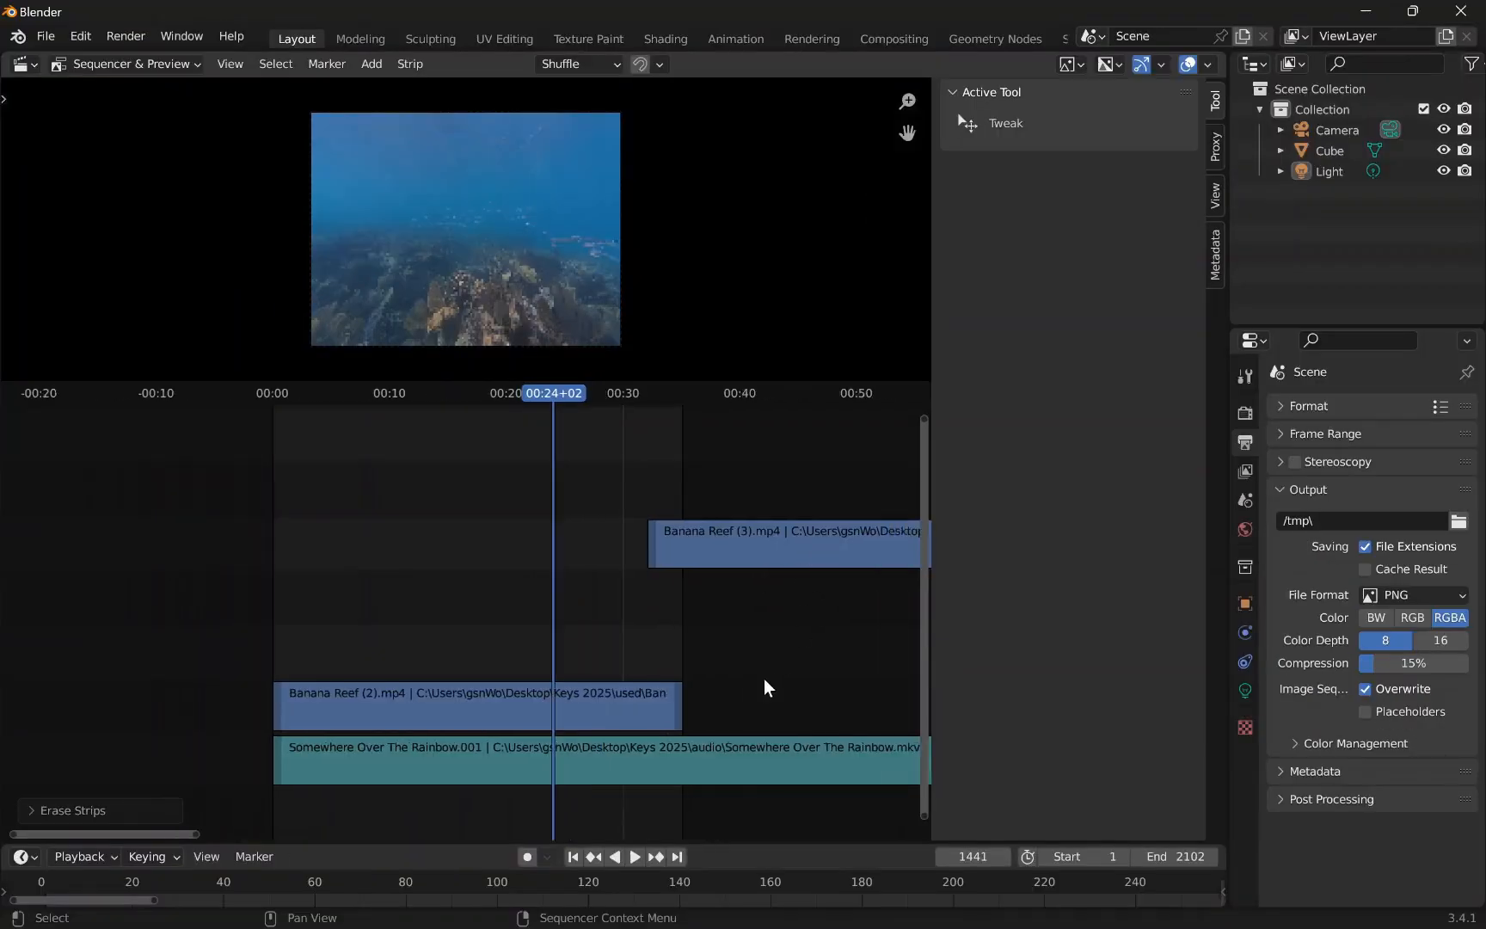
drag(643, 550, 627, 710)
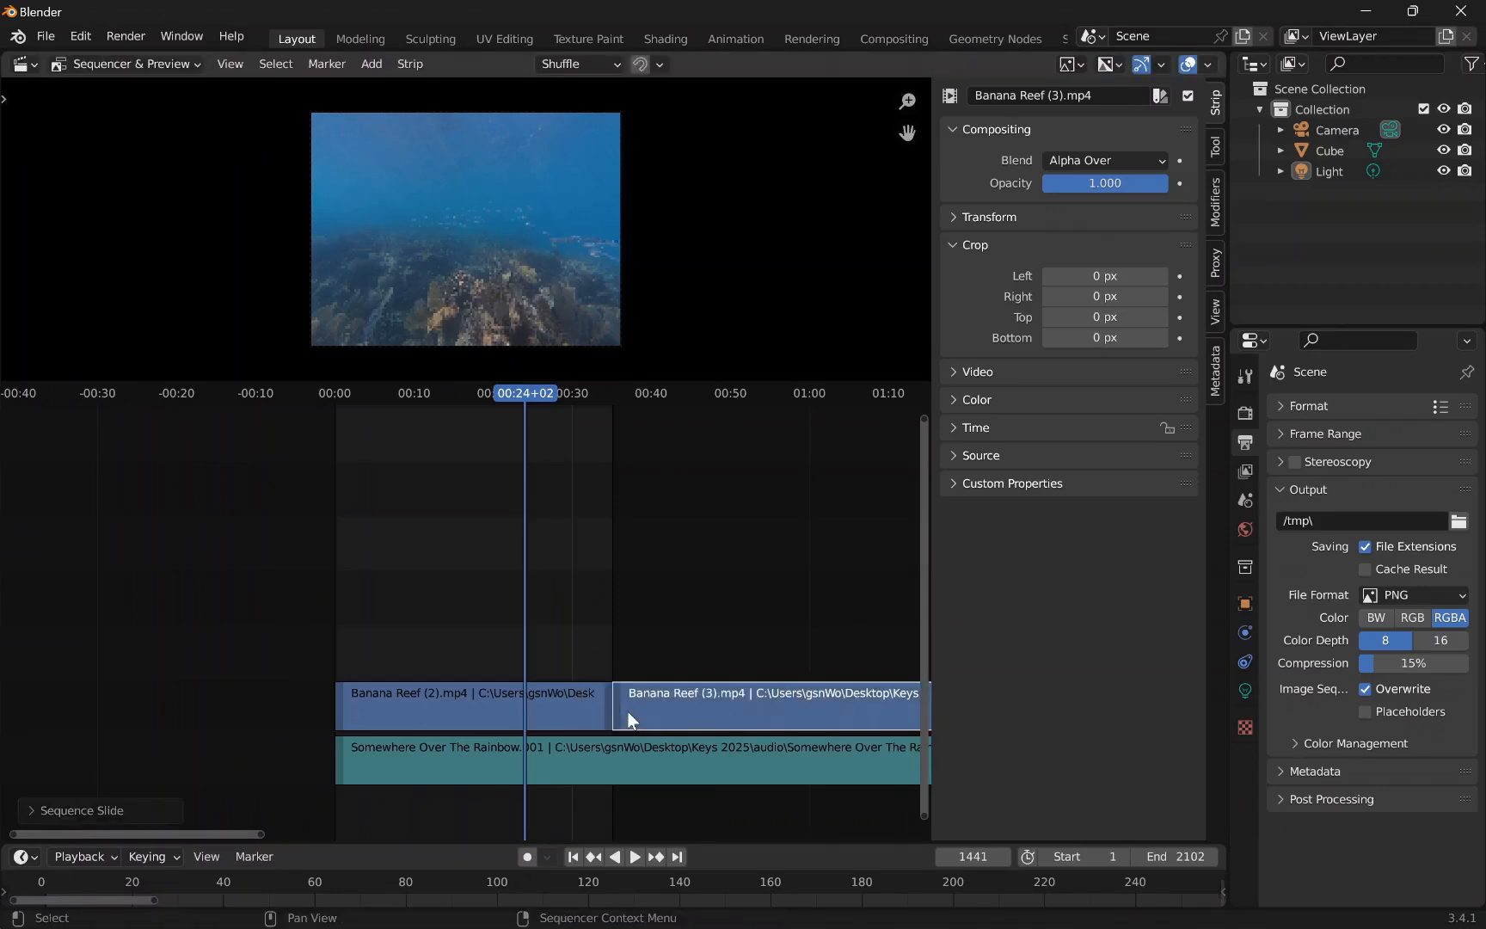
- Set the scene's end frame to 9107
click(578, 640)
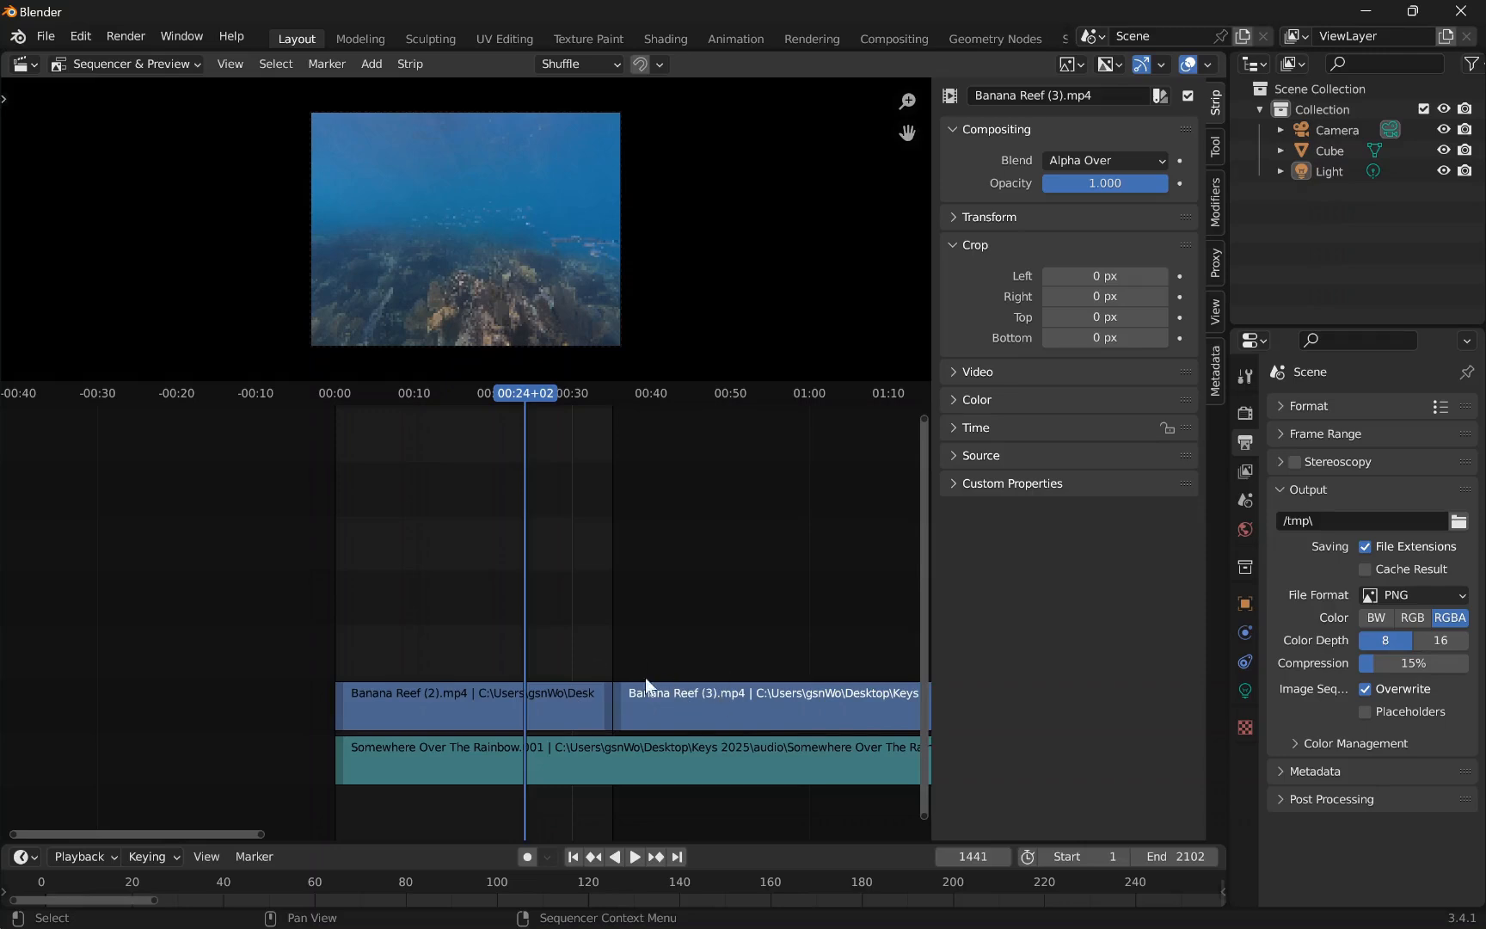
scroll(553, 616, down, 4)
middle_drag(698, 602, 446, 627)
scroll(693, 622, down, 4)
scroll(729, 750, down, 1)
click(1161, 857)
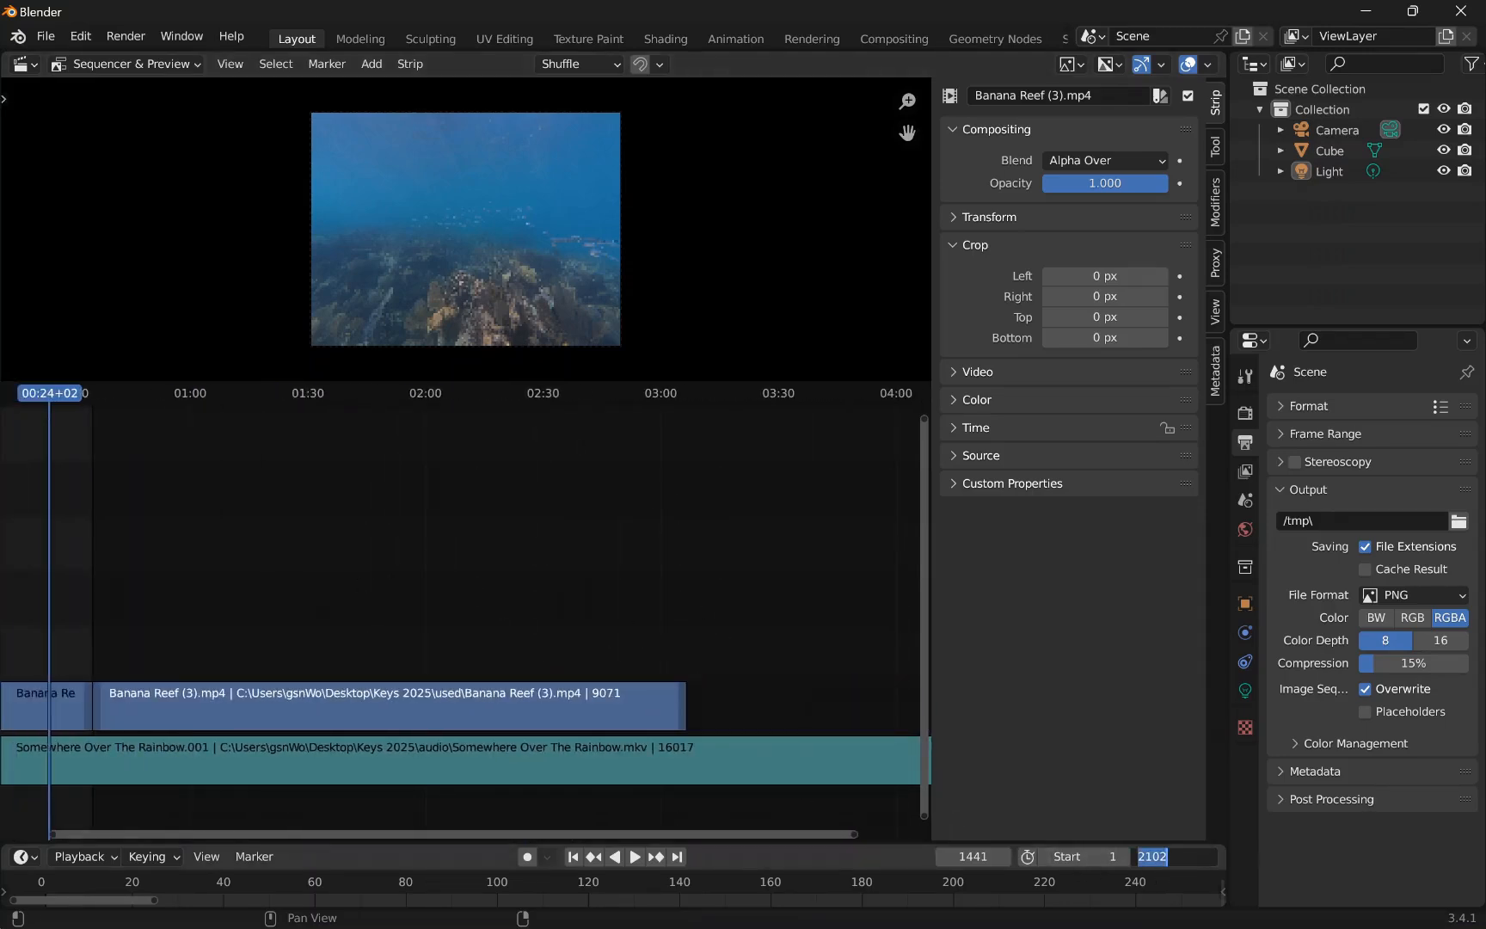
text(9107)
key(Return)
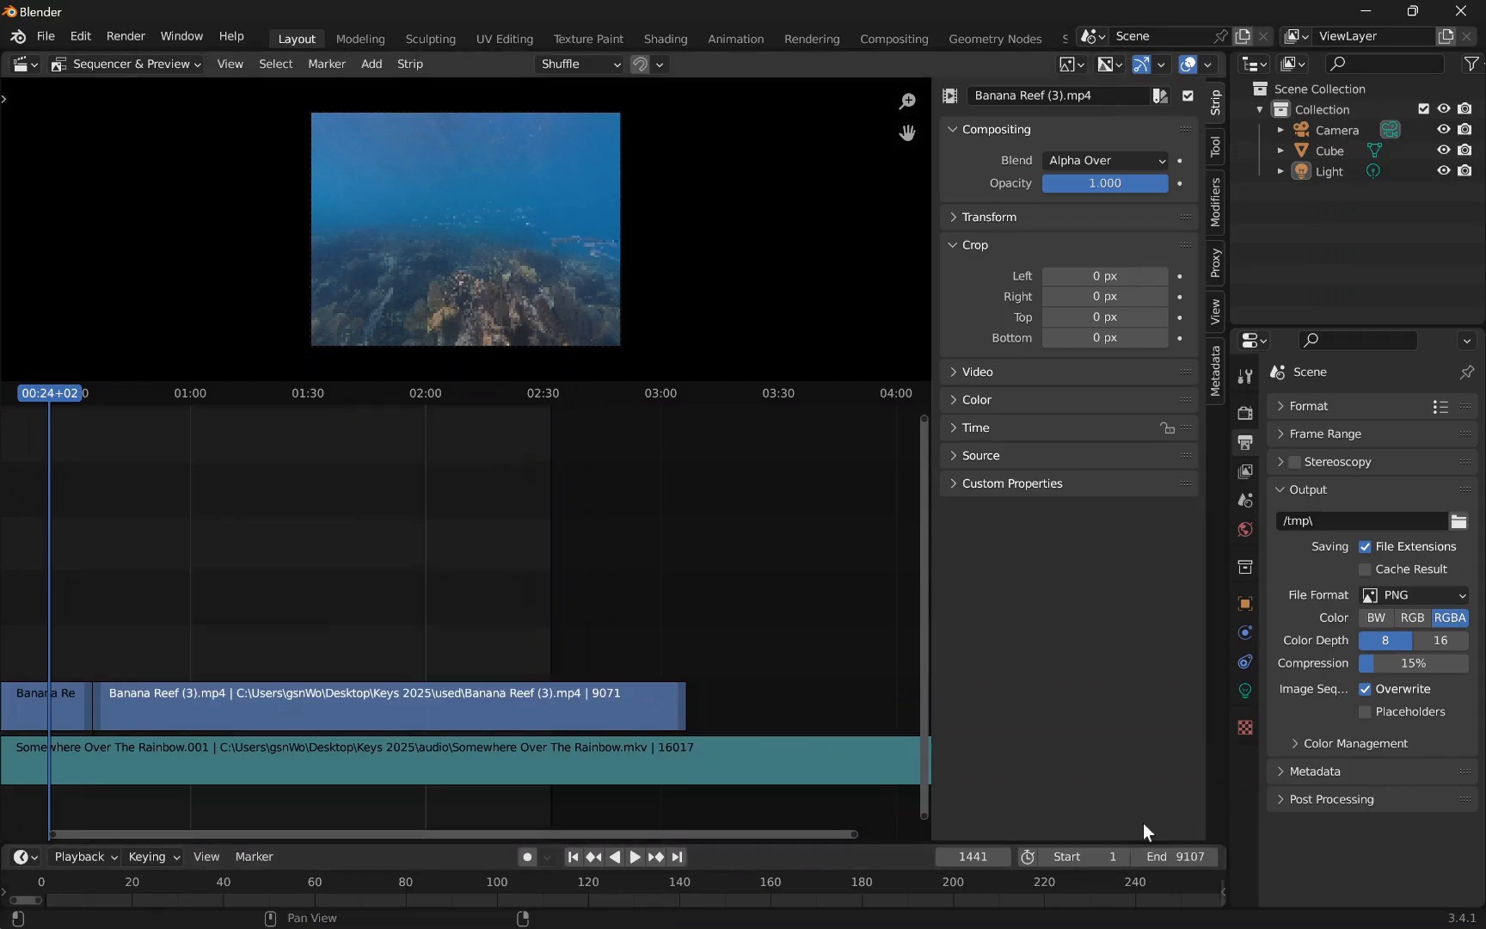
- Set the scene's end frame to 11173, matching the last frame of the Banana Reef (3).mp4 strip
click(256, 700)
click(687, 719)
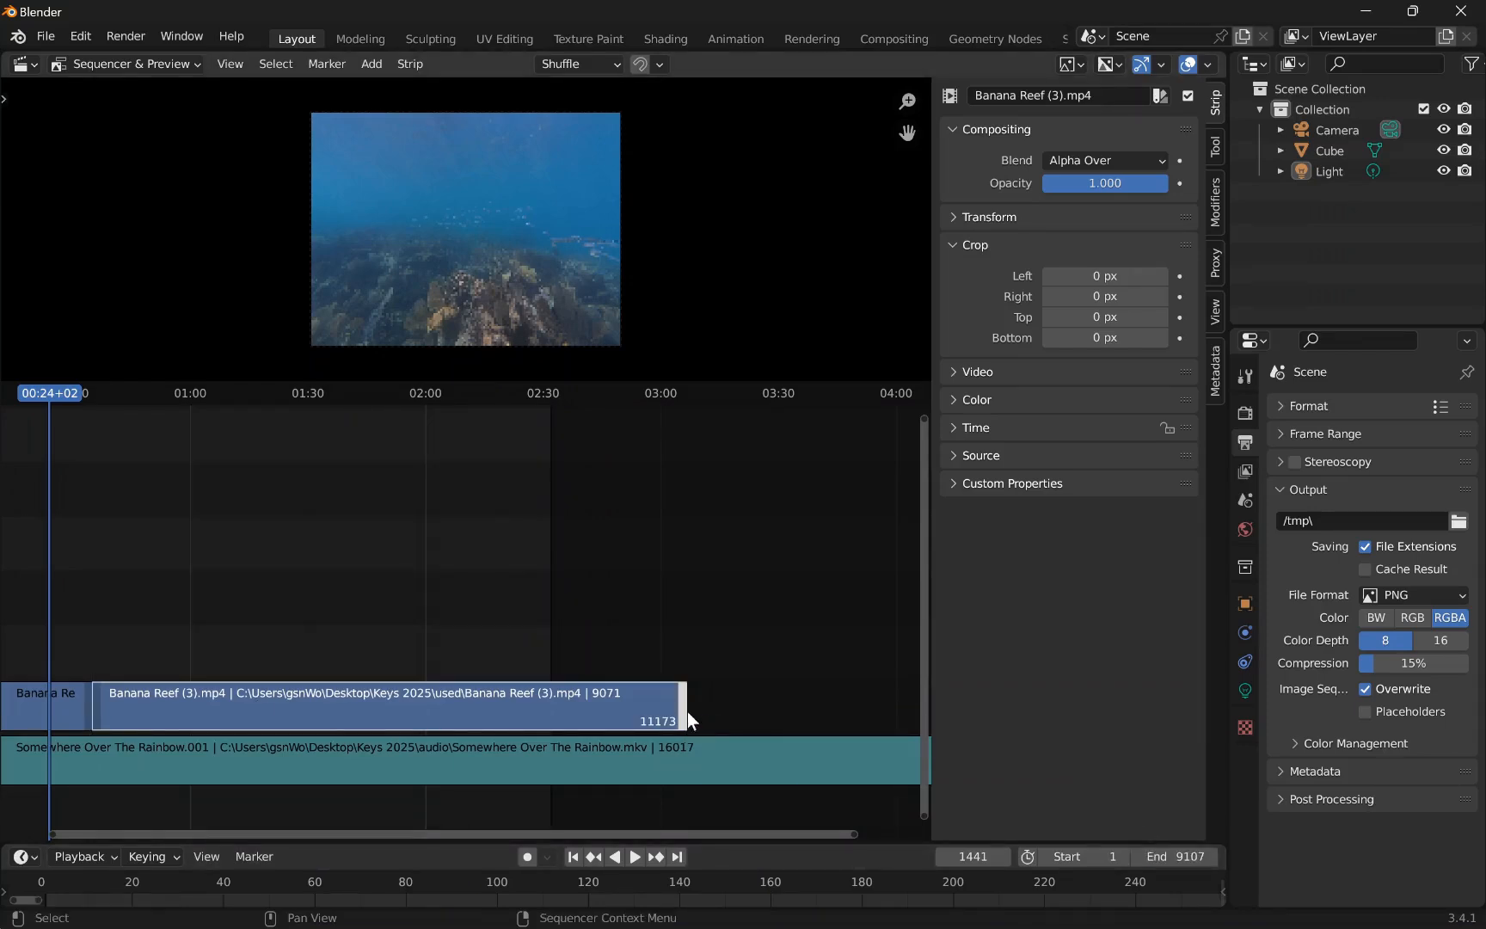
click(1175, 857)
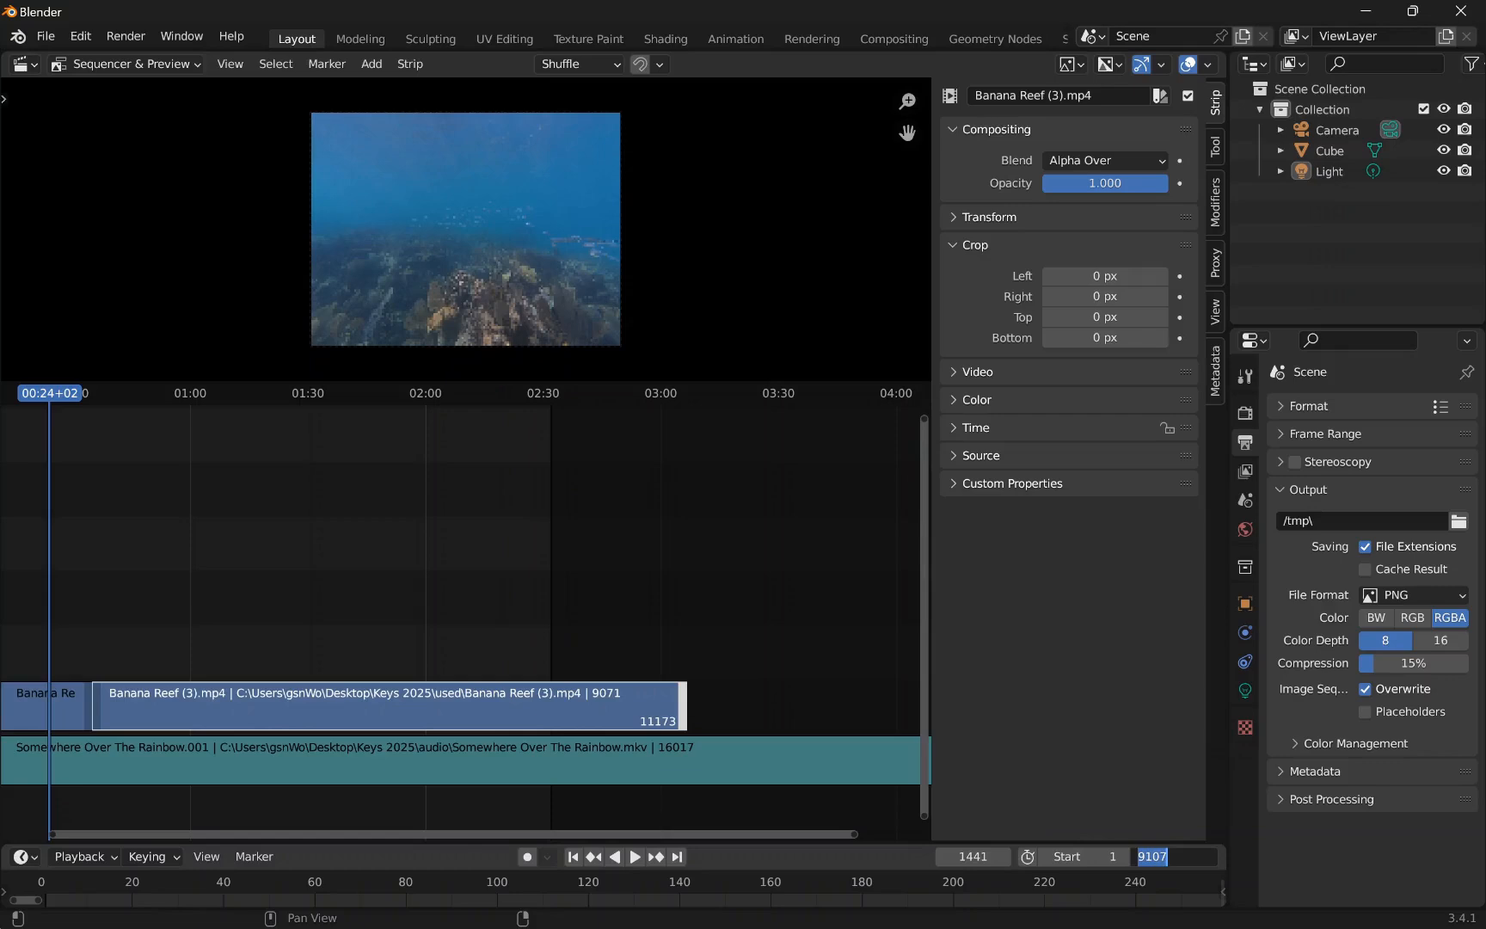
text(11173)
key(Return)
scroll(626, 602, down, 1)
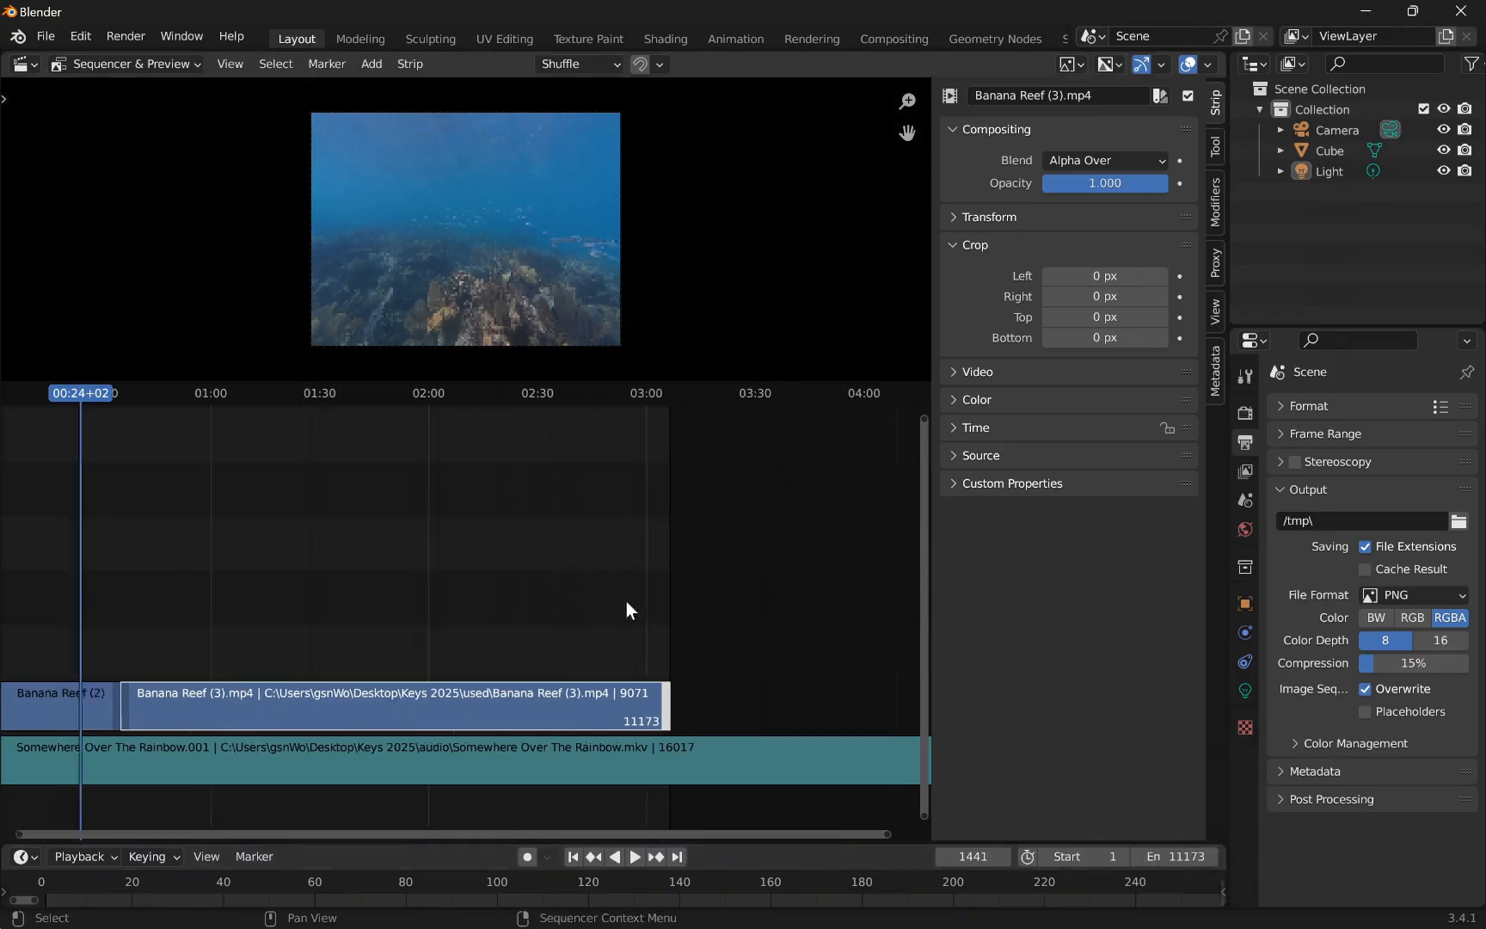
scroll(626, 602, down, 2)
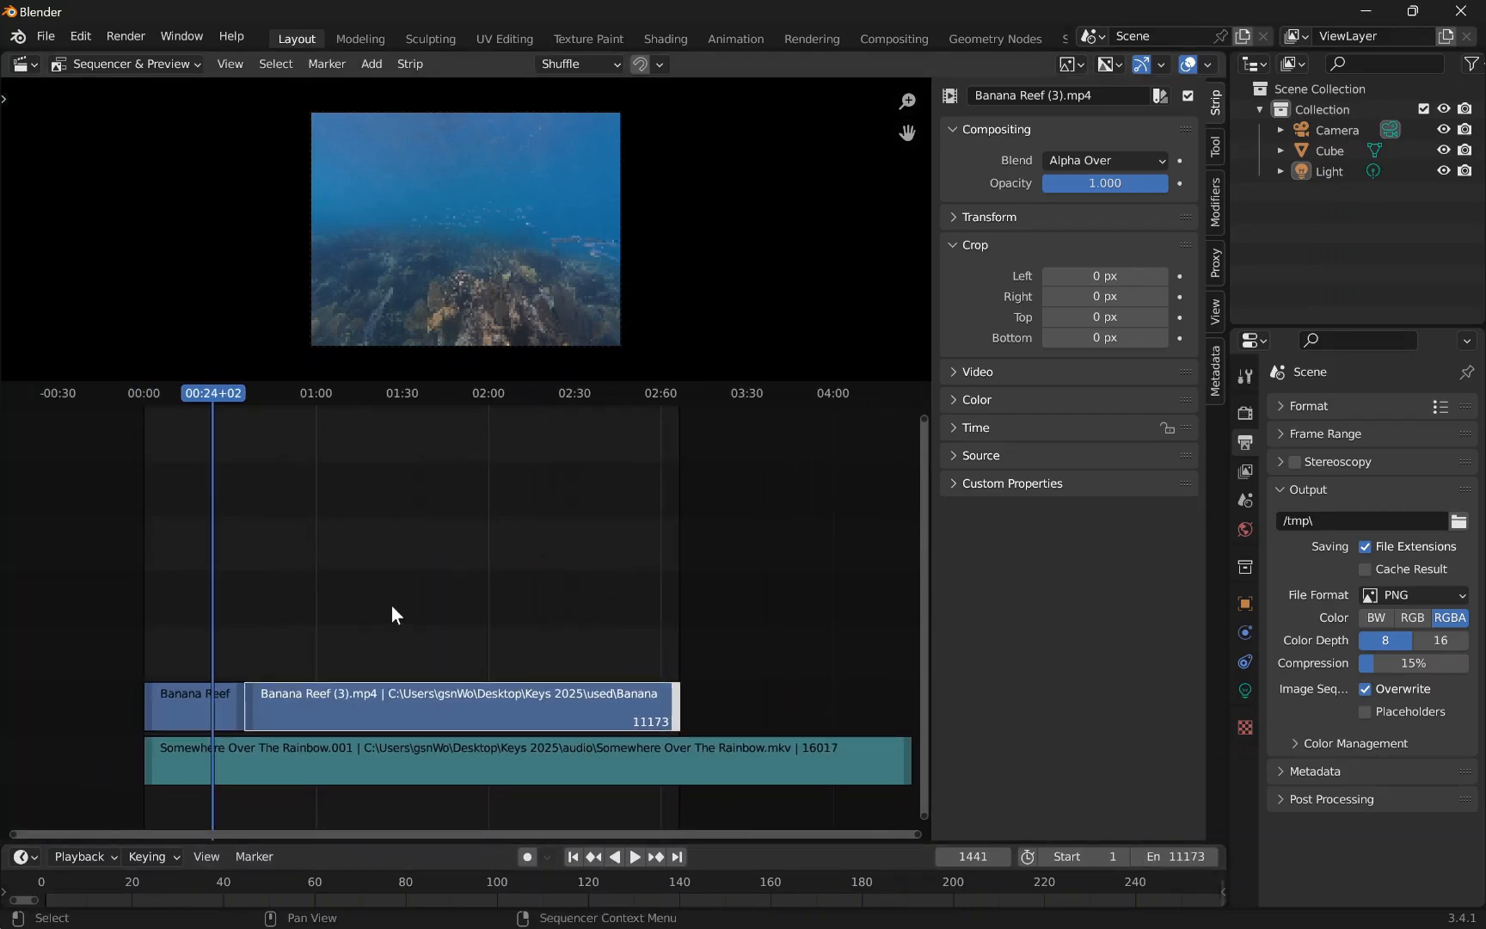
- Examine the Banana Reef (2).mp4 strip's video, time and source properties and compare them with the scene's resolution and frame rate
click(195, 704)
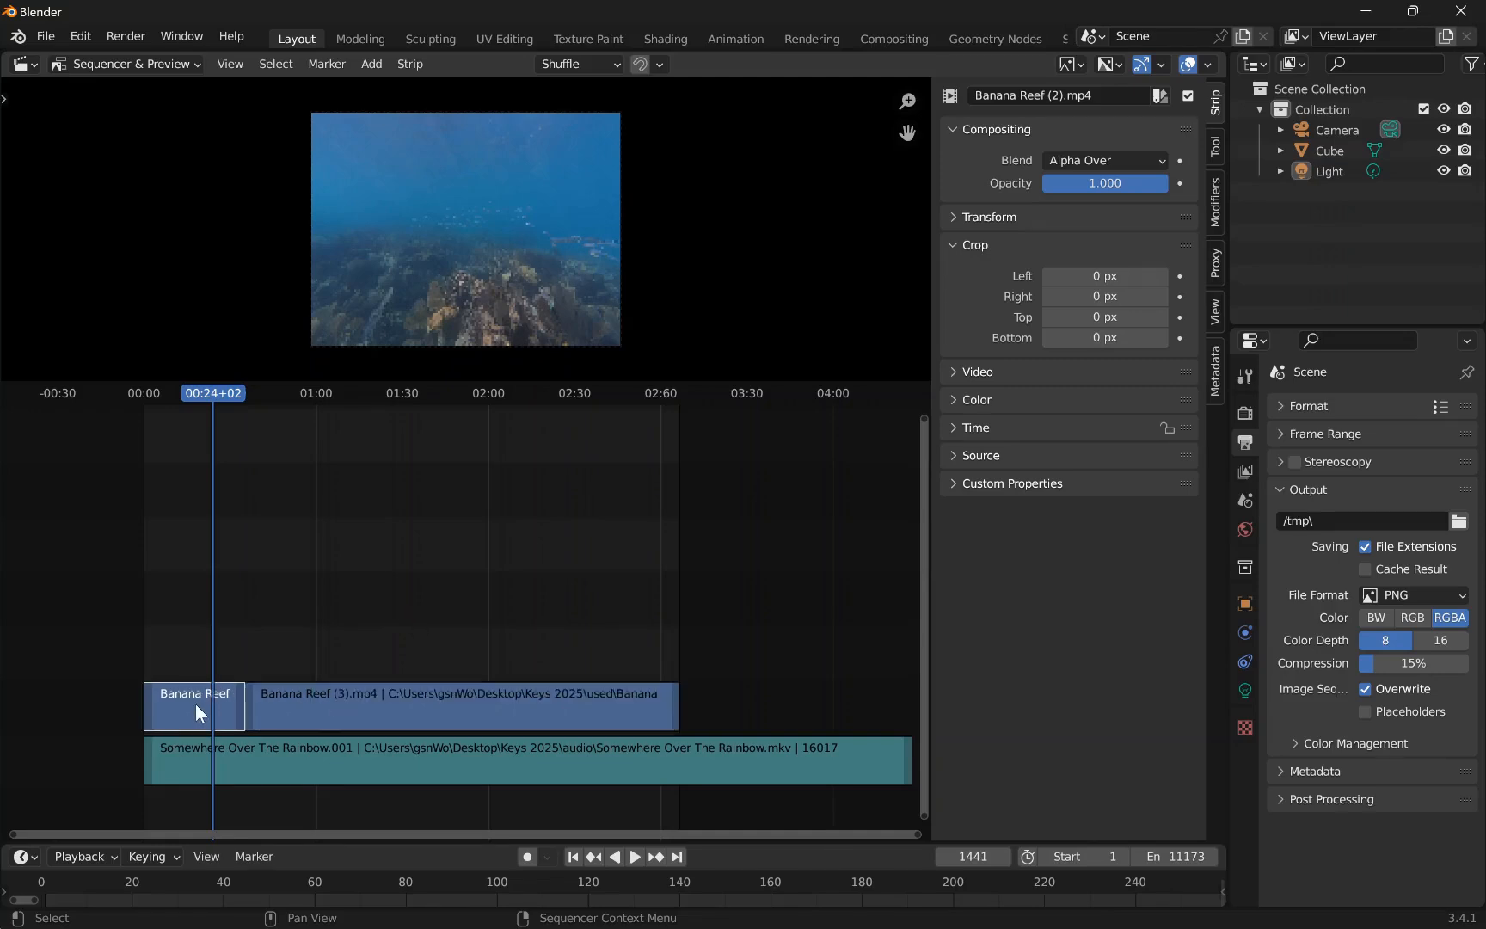
click(955, 247)
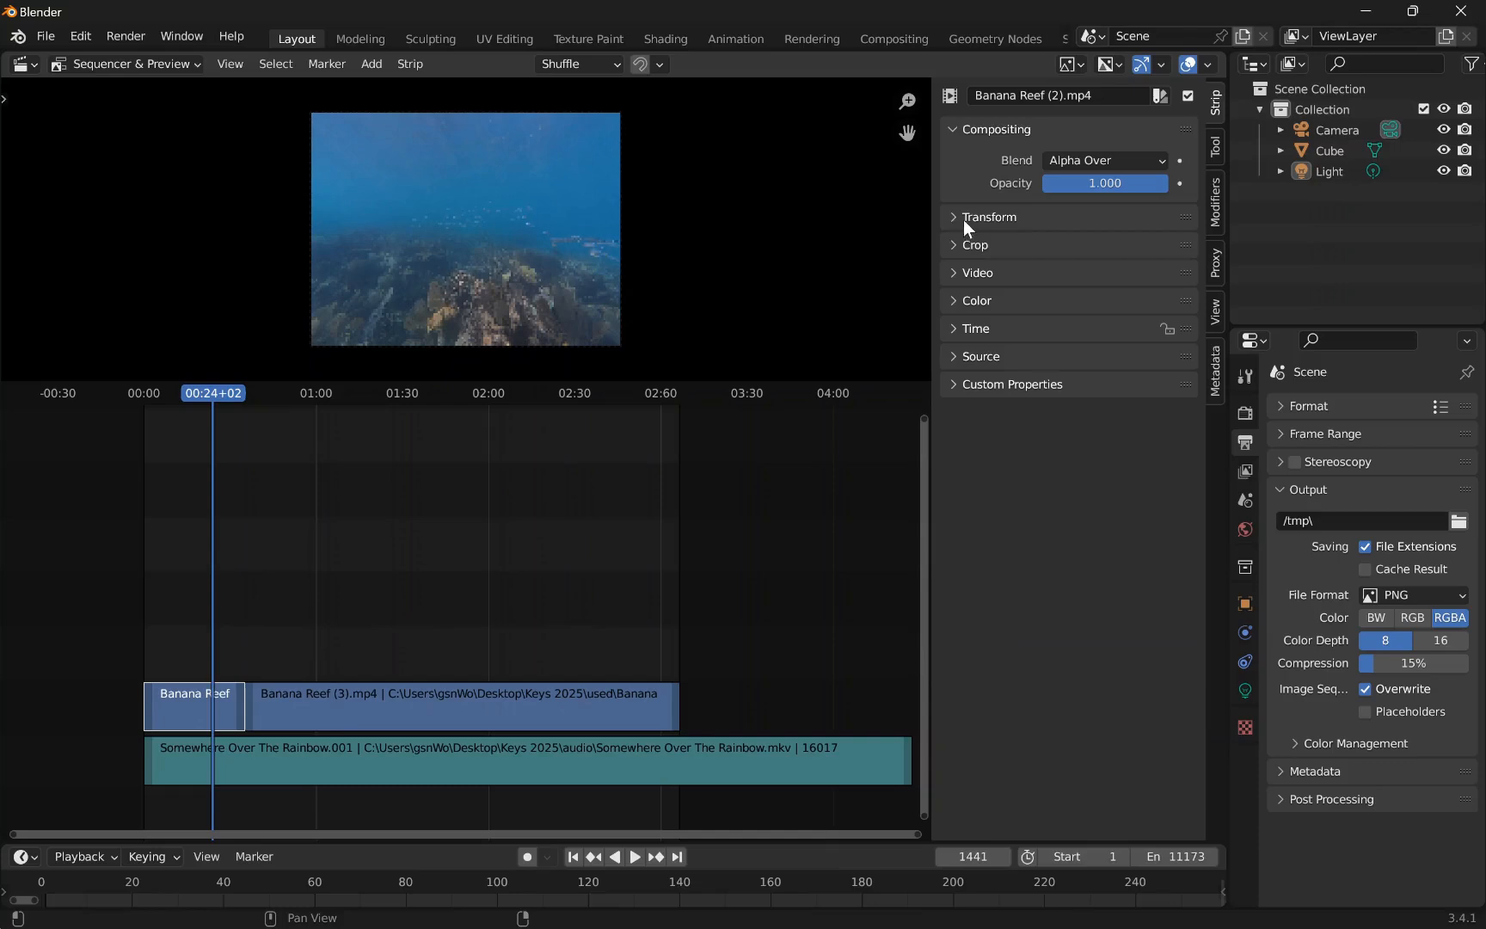
click(953, 272)
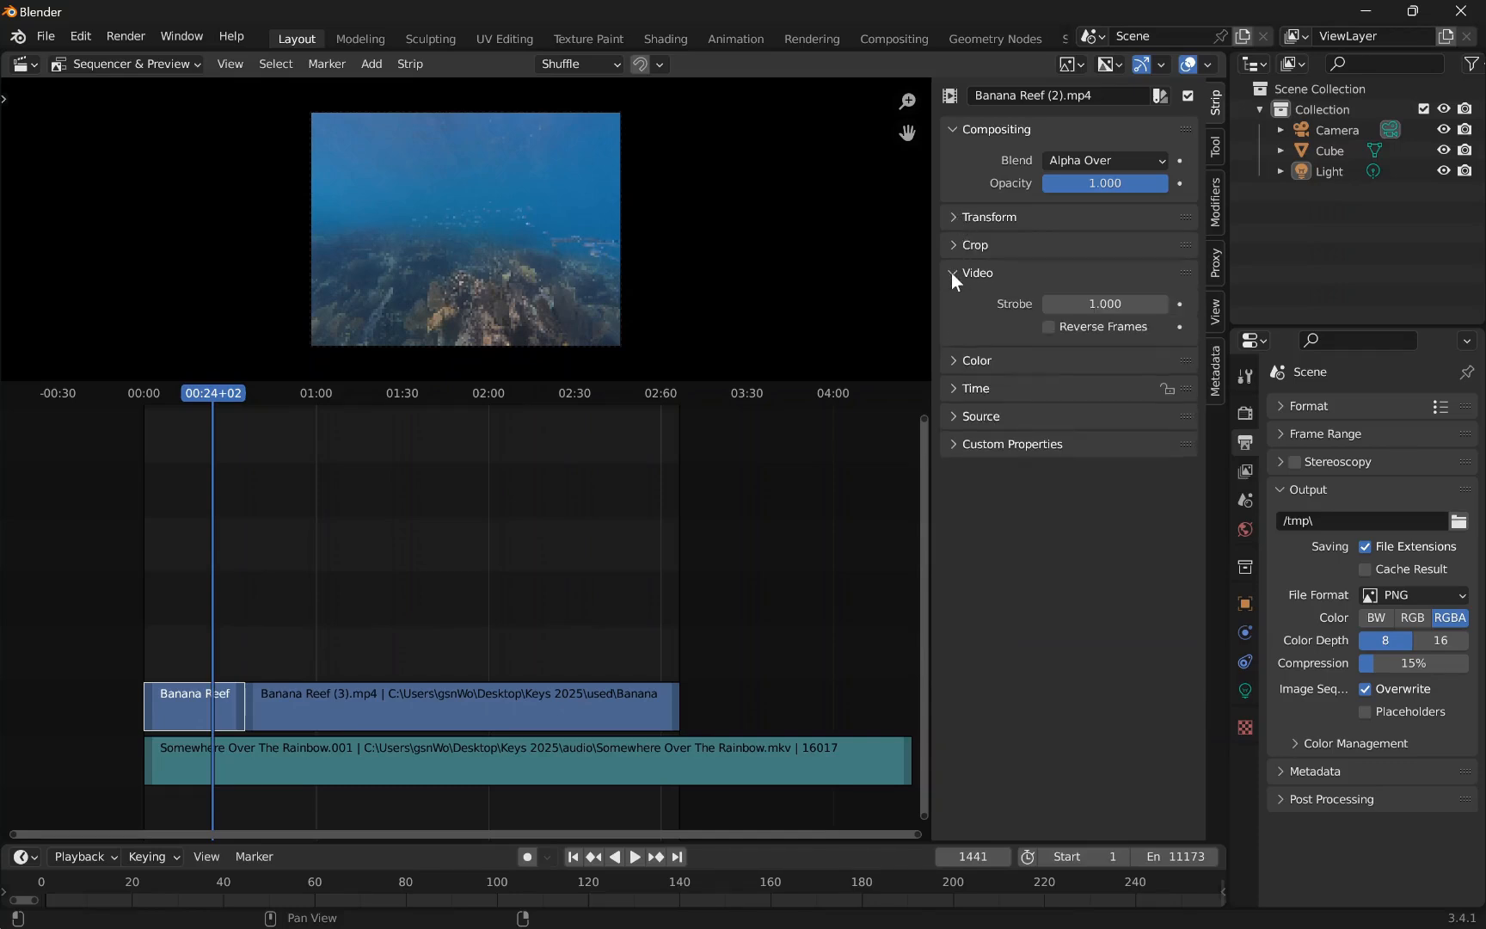
click(952, 273)
click(953, 328)
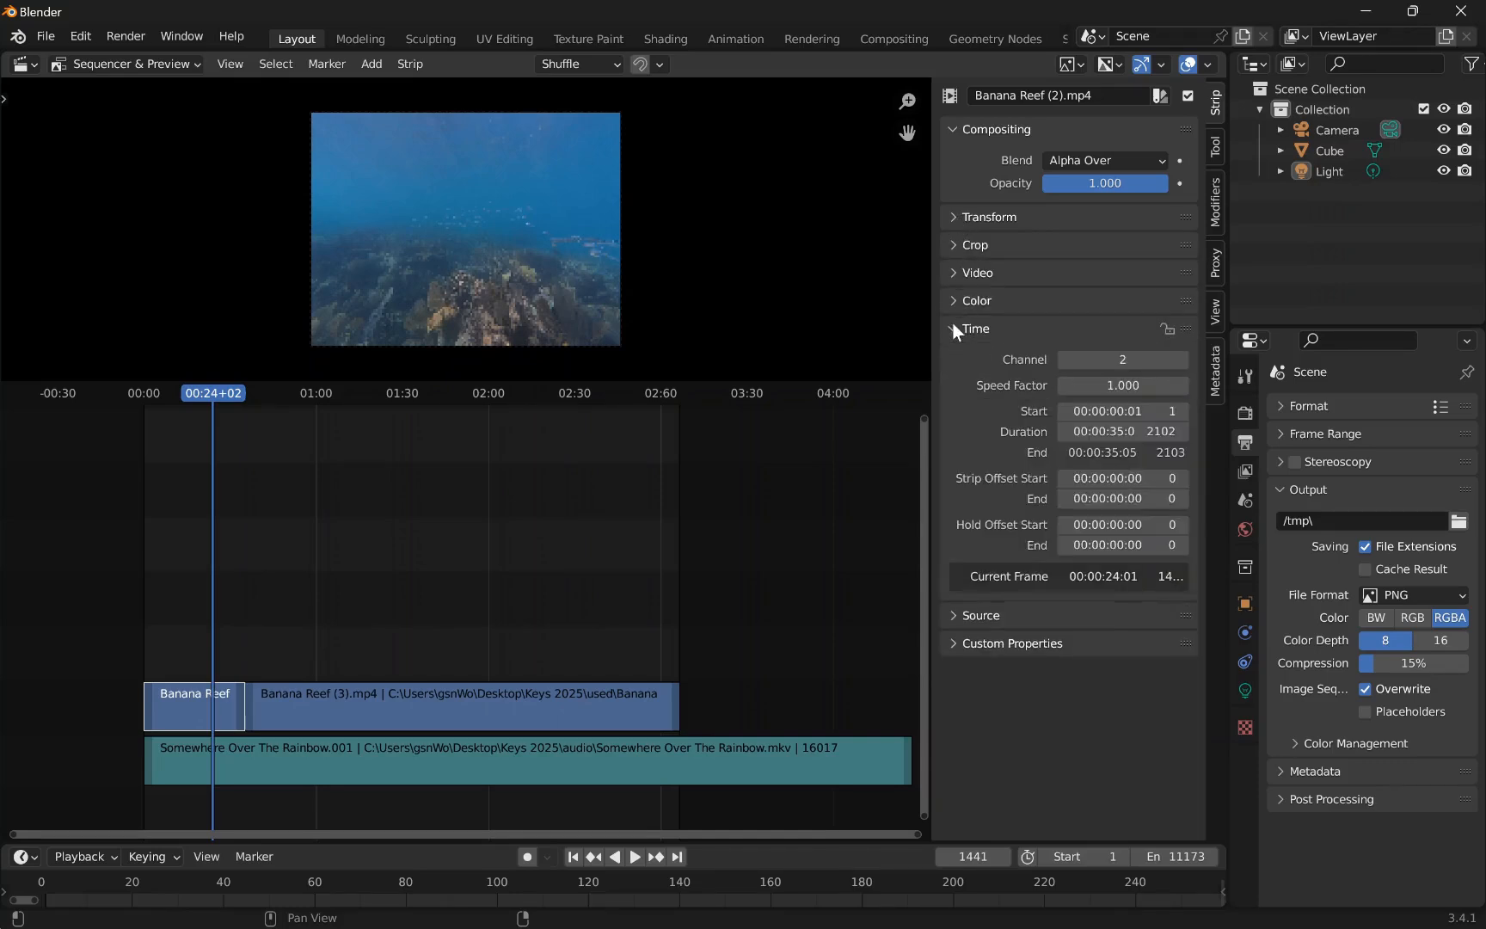
click(953, 614)
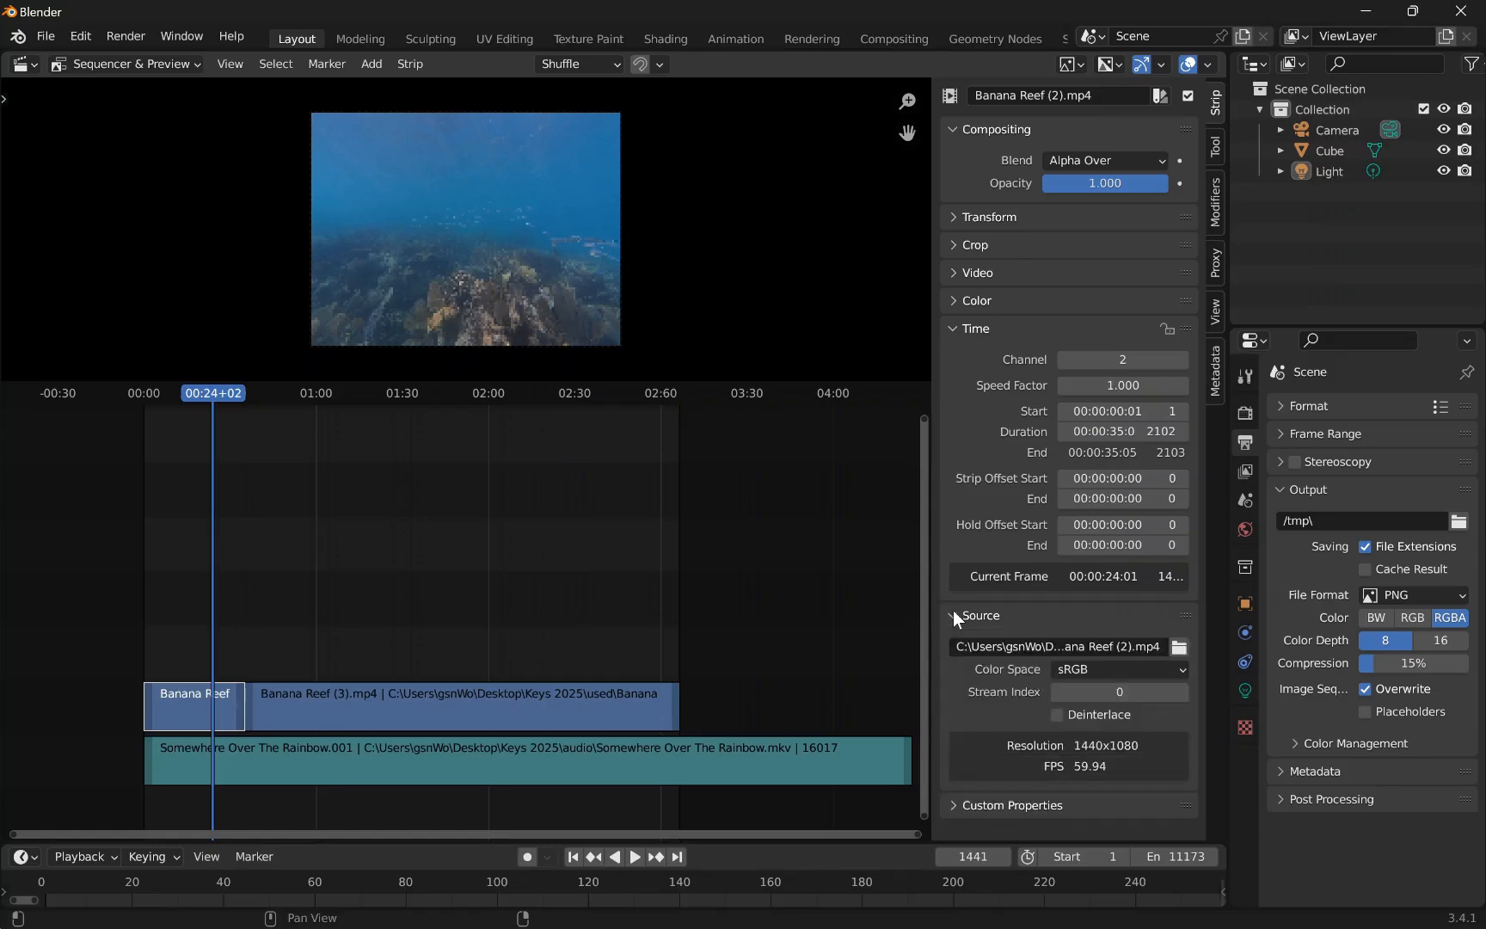
click(951, 333)
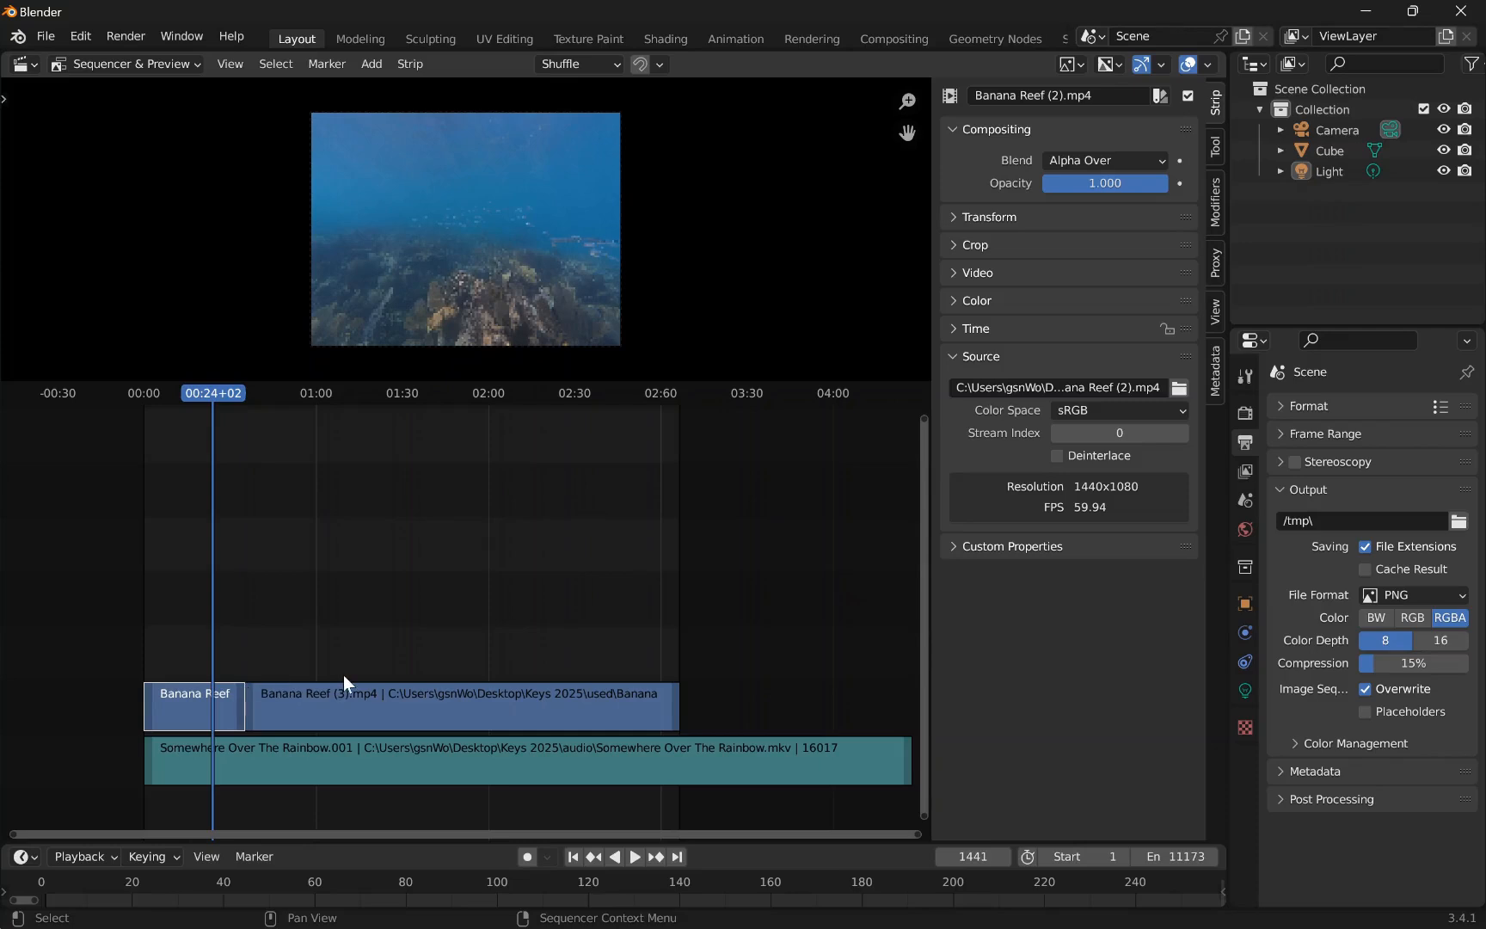
click(1283, 407)
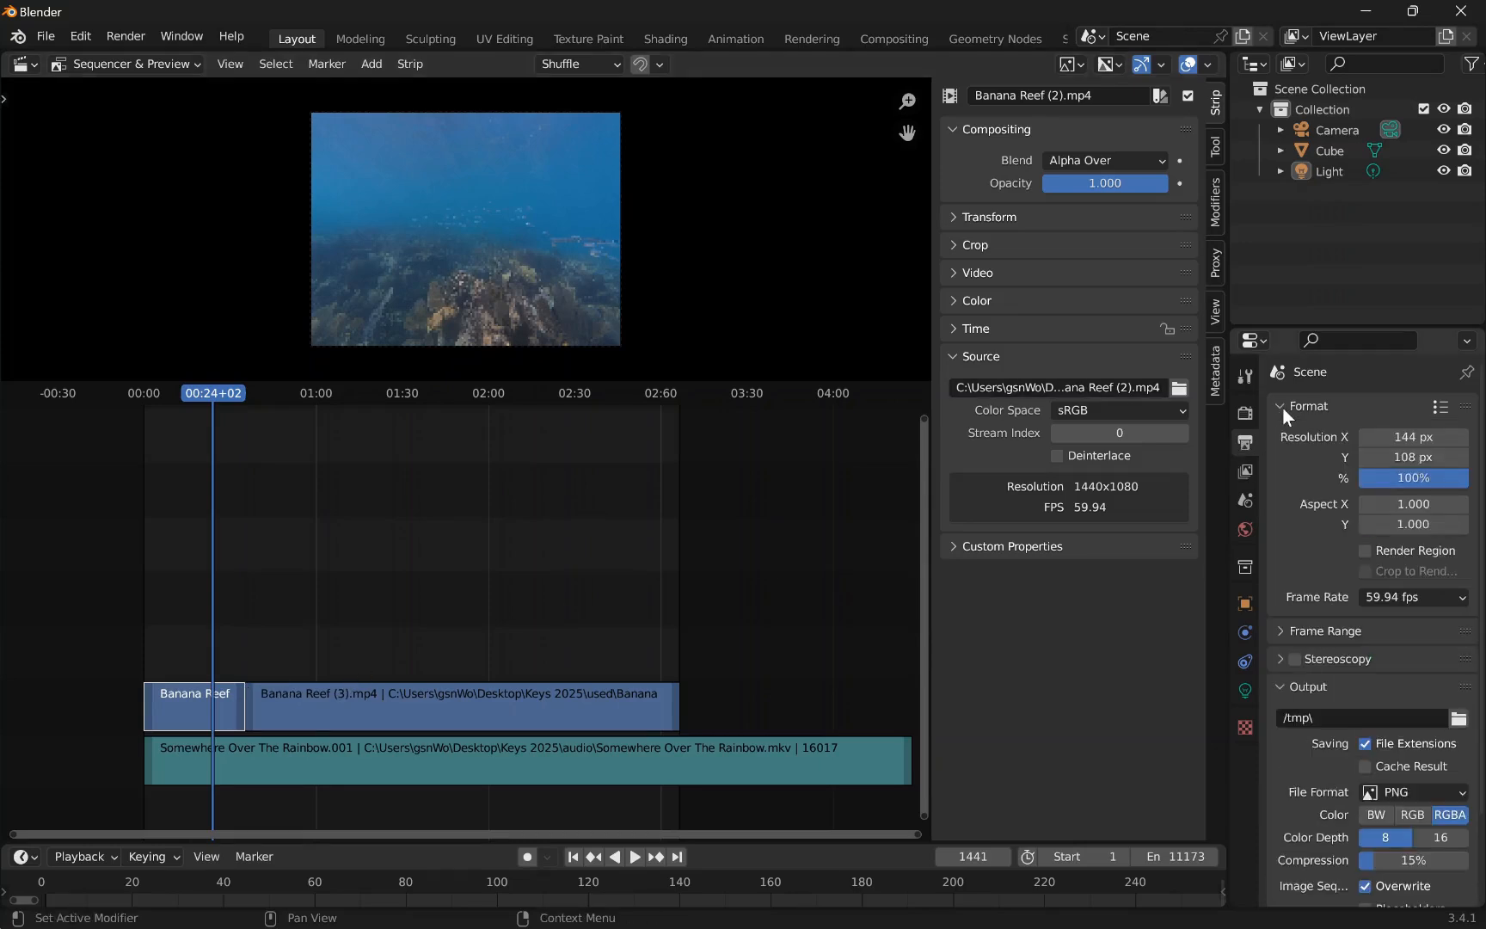
click(1284, 407)
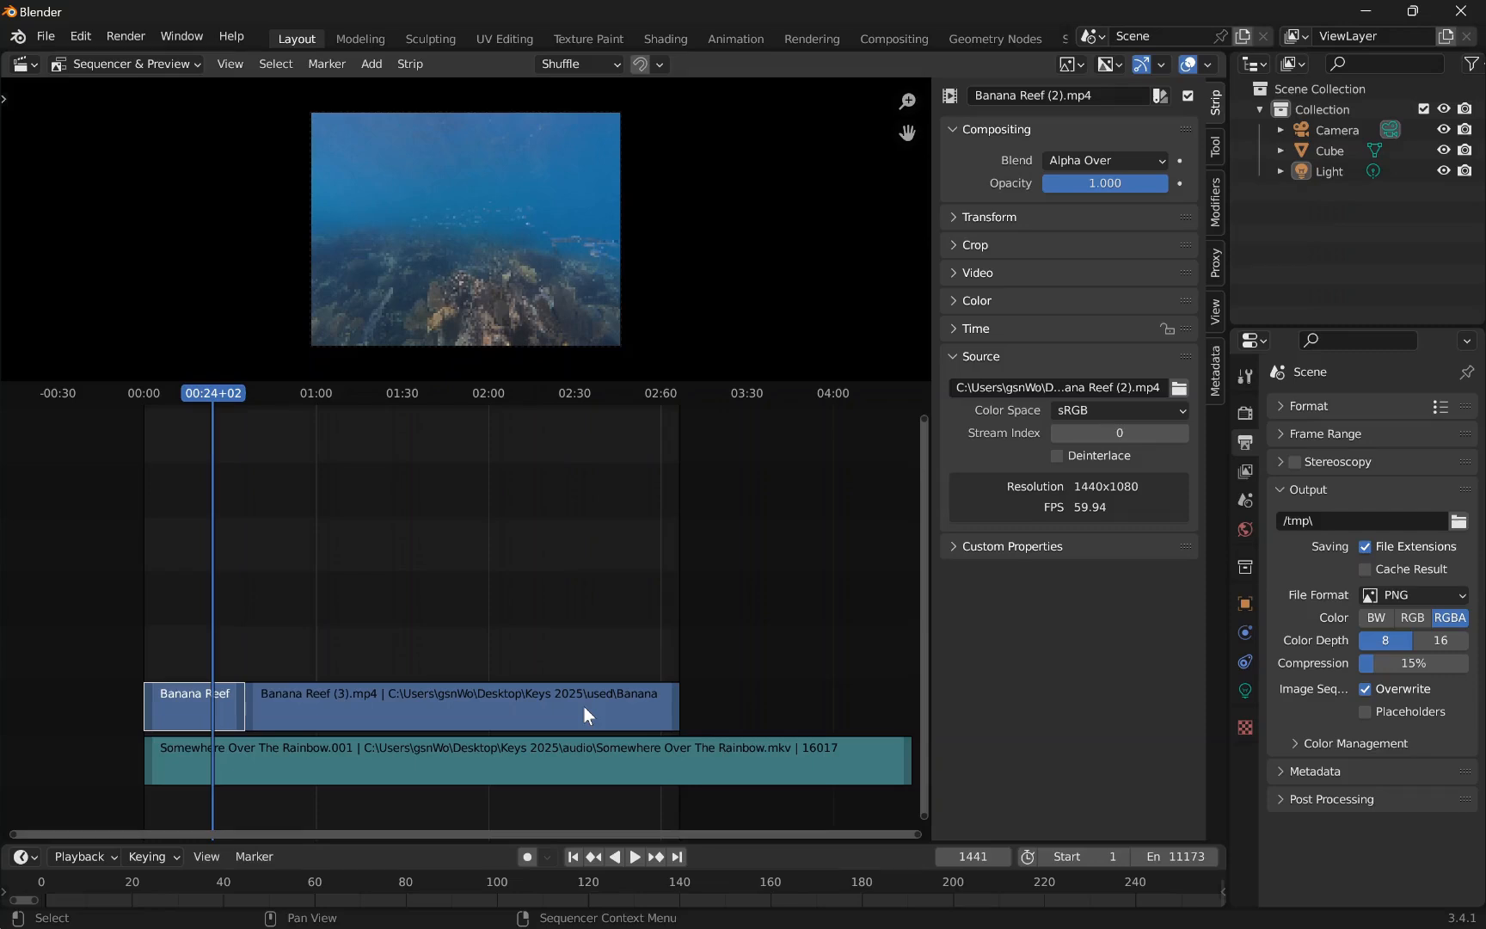
- Set the Banana Reef (2).mp4 strip's speed factor to 0.4004004 and move the Banana Reef (3).mp4 strip directly behind it
click(956, 329)
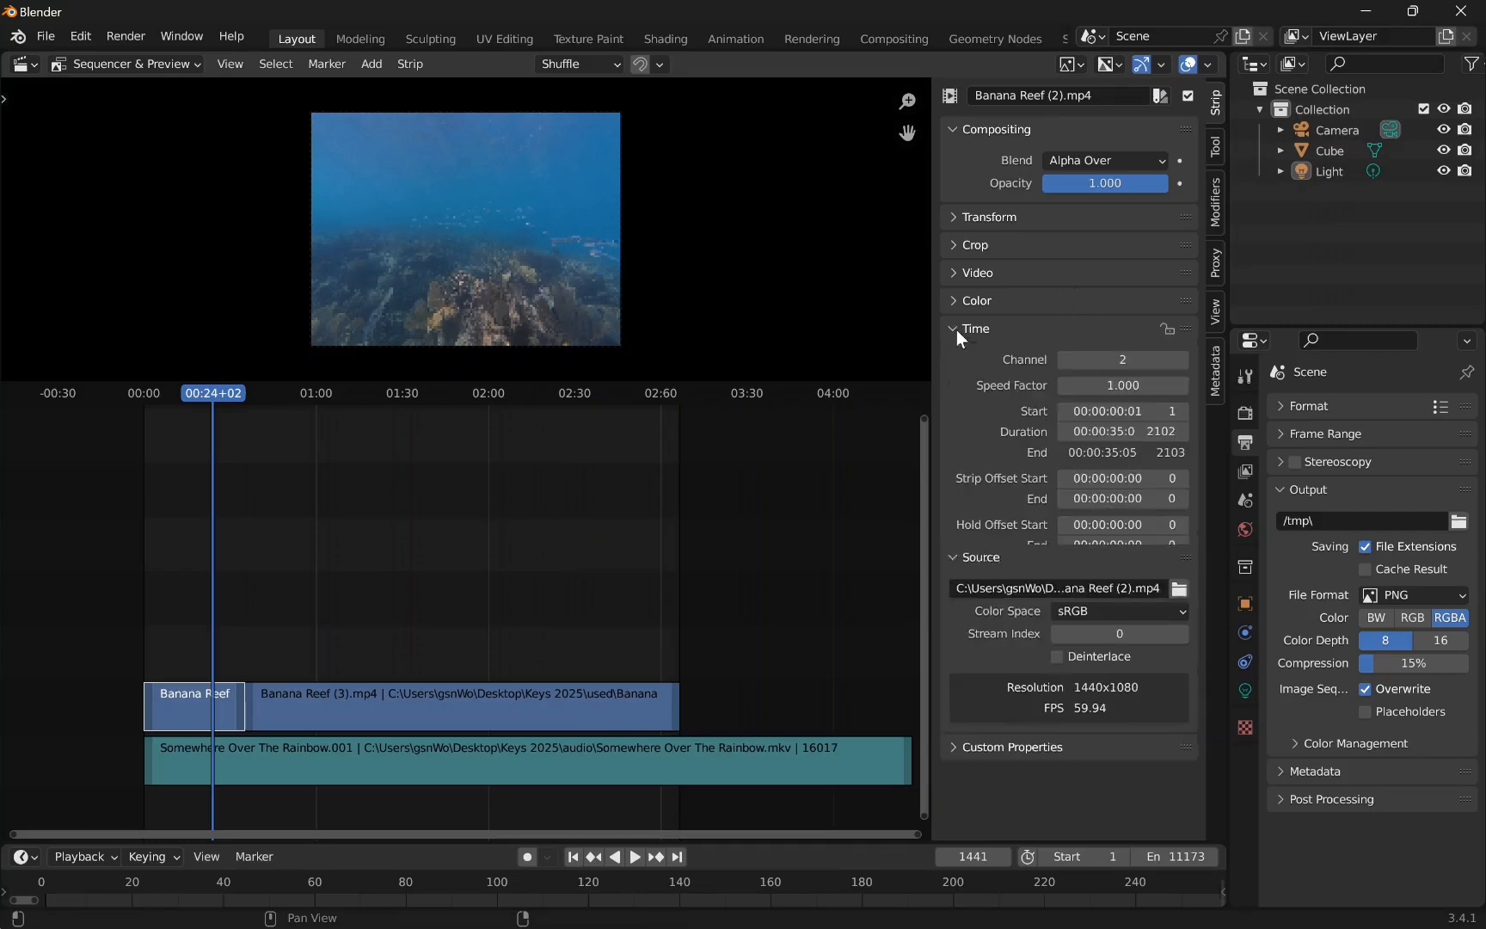
click(1110, 385)
text(.4004004)
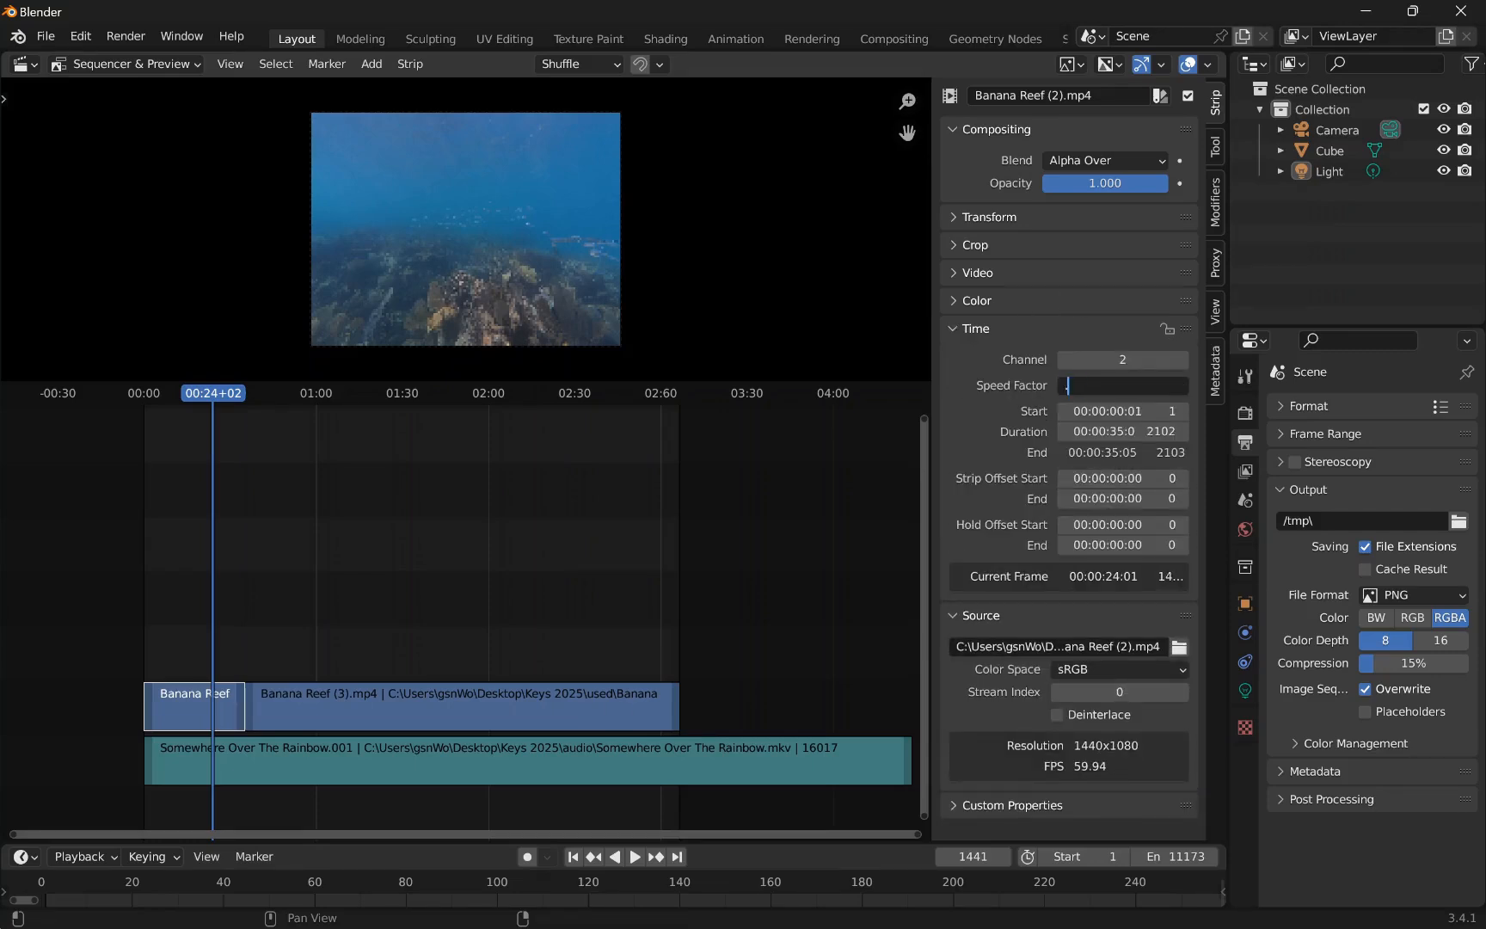
text(004)
key(Return)
drag(434, 690, 588, 737)
- Select the slowed Banana Reef (2).mp4 strip and preview a few seconds of its playback
click(370, 714)
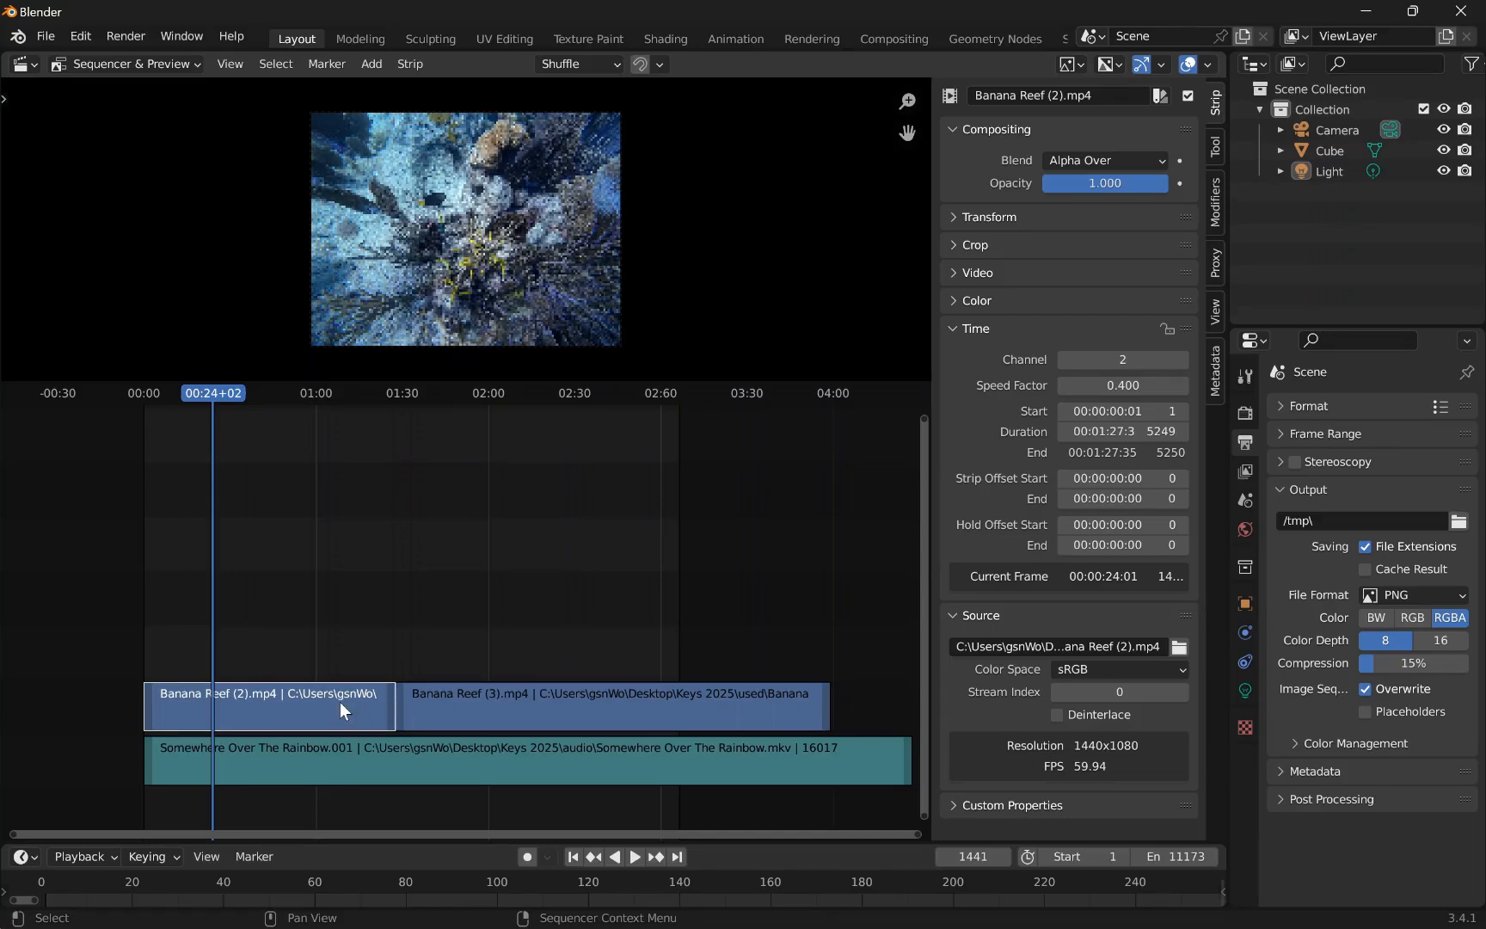
key(space)
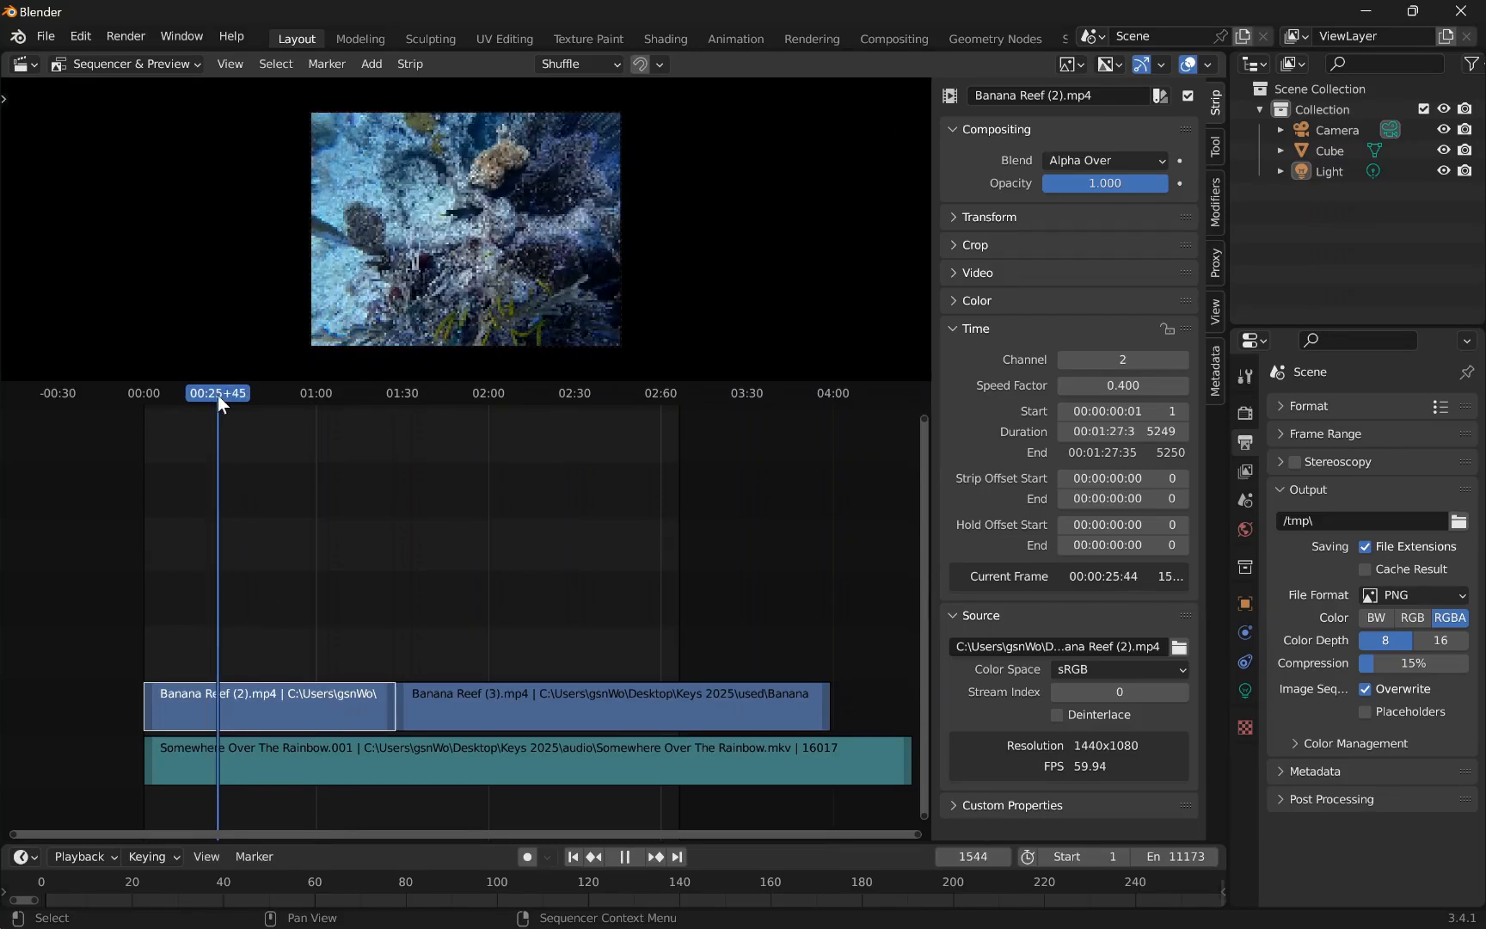
drag(224, 395, 219, 395)
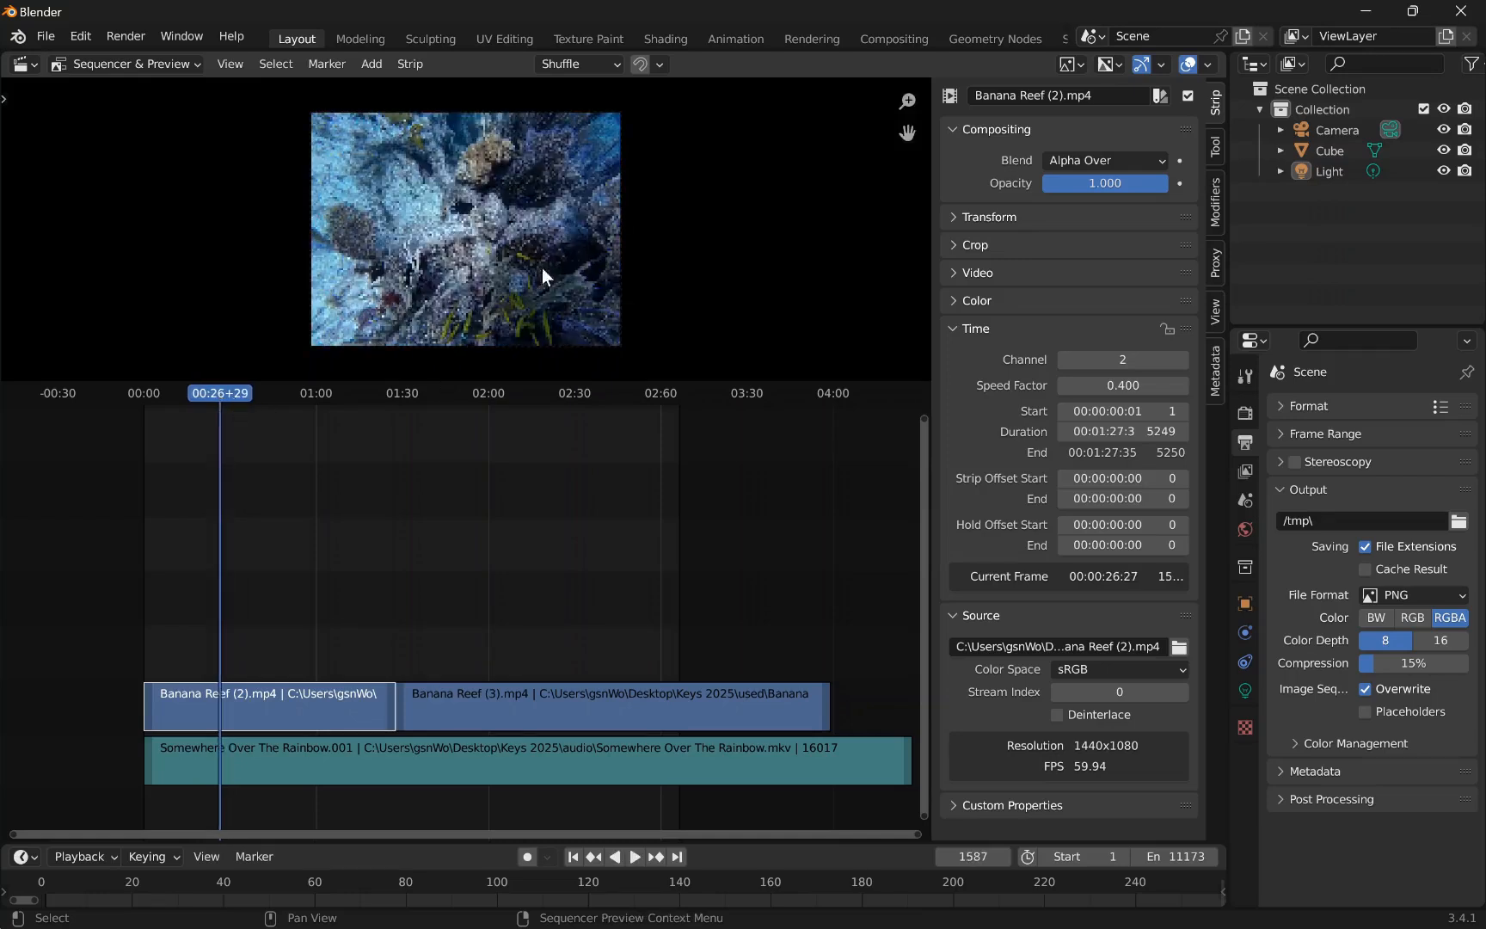
- Set the Banana Reef (2).mp4 strip's X and Y scale to 1
click(963, 217)
click(1105, 320)
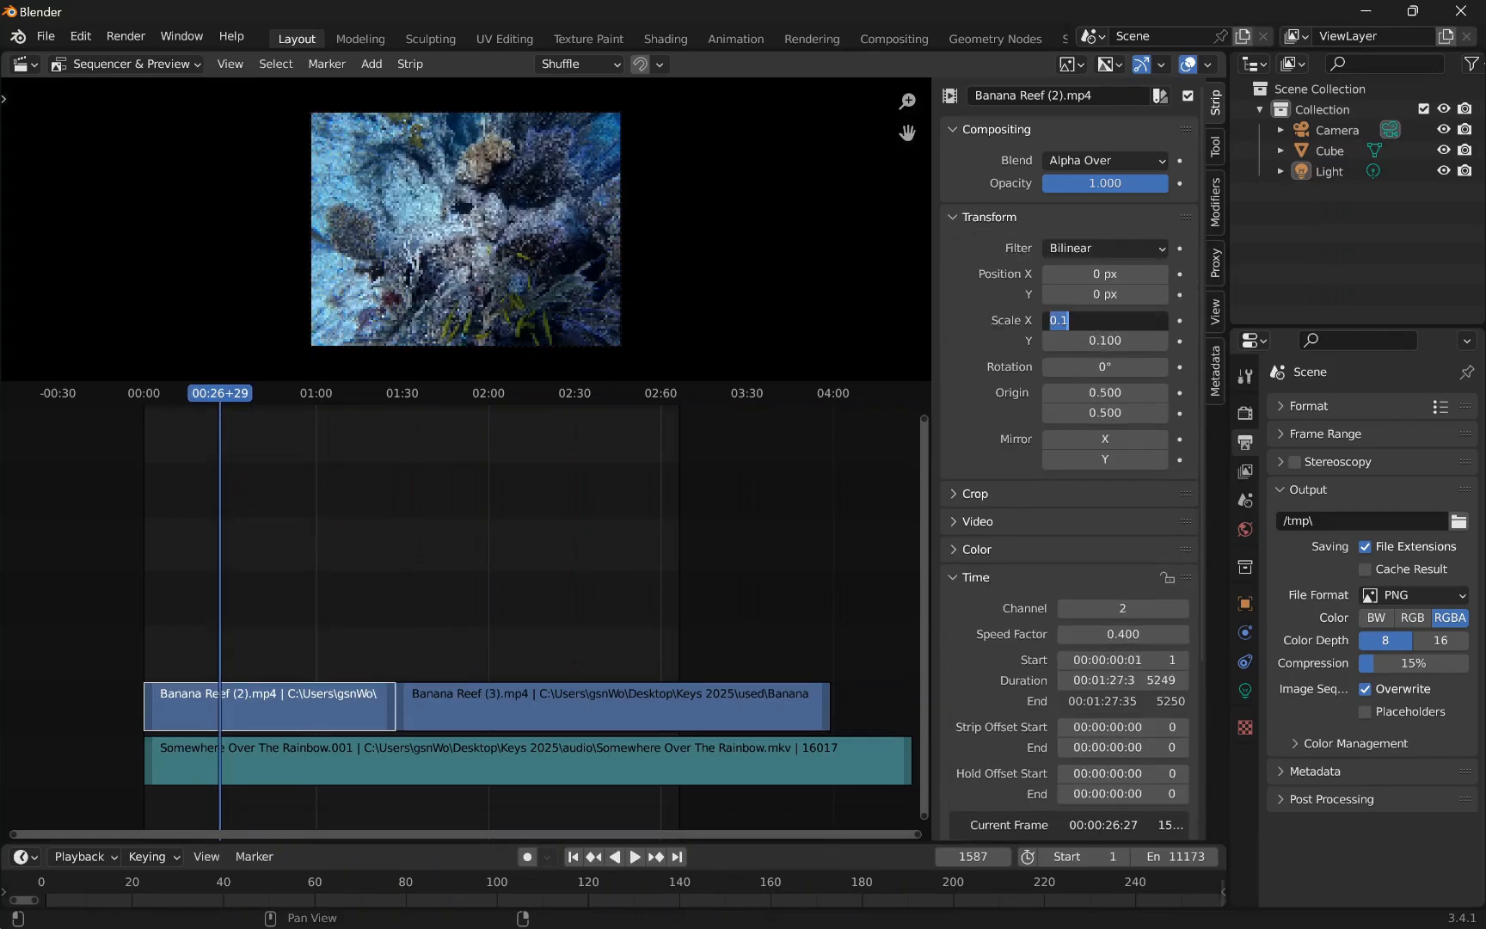
text(1)
key(Return)
click(1105, 341)
text(1)
key(Return)
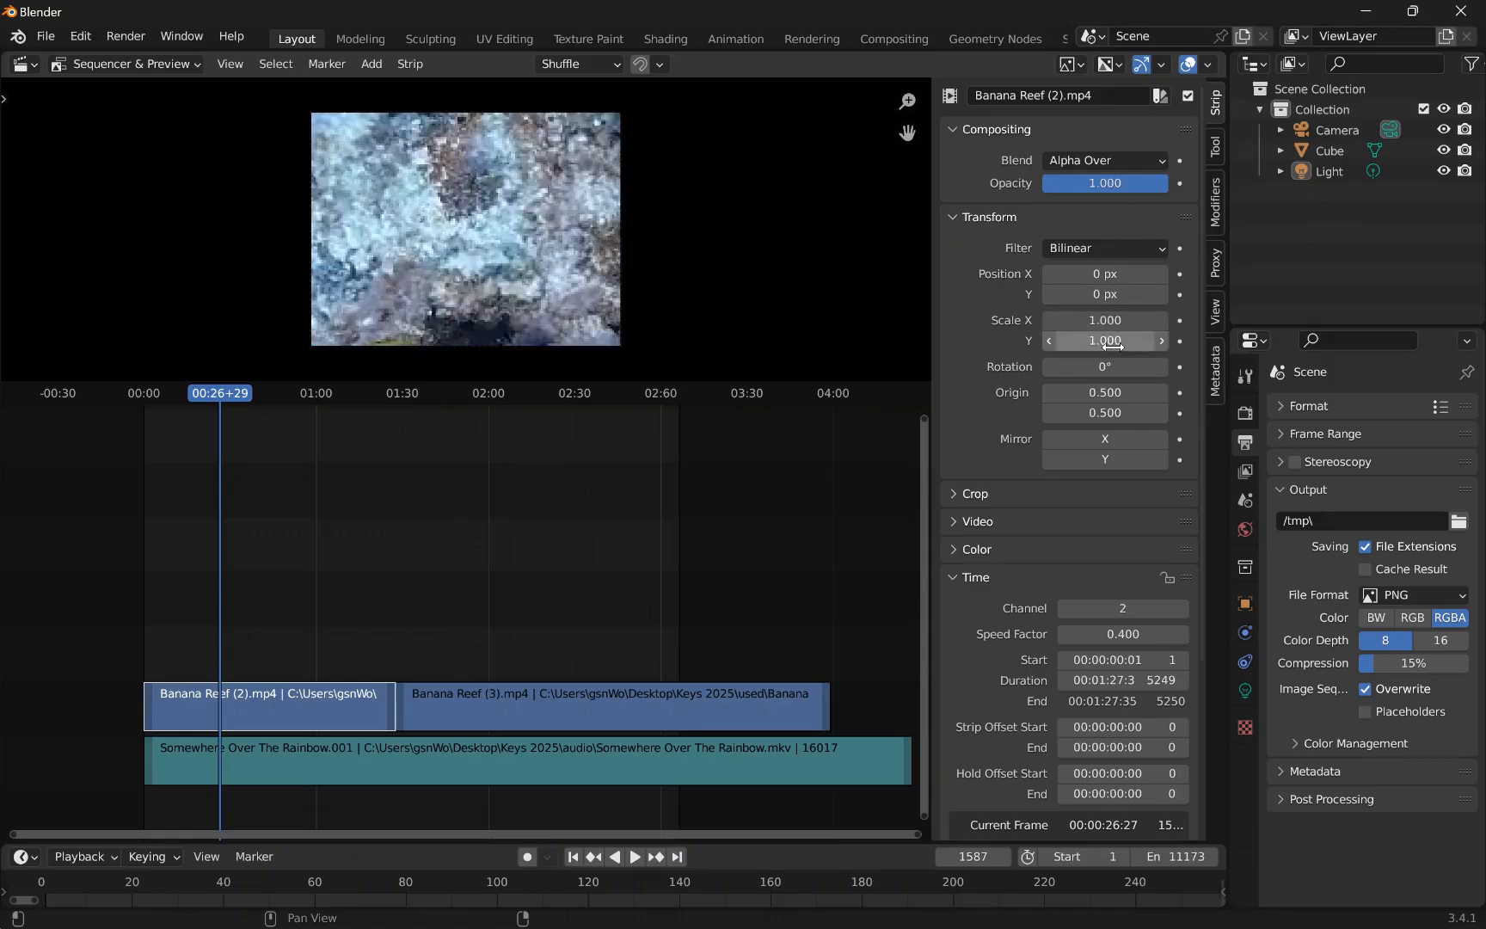
- Set the scene's output resolution to 1440 × 1080 px and play the clip briefly to check it
click(1282, 405)
click(1414, 437)
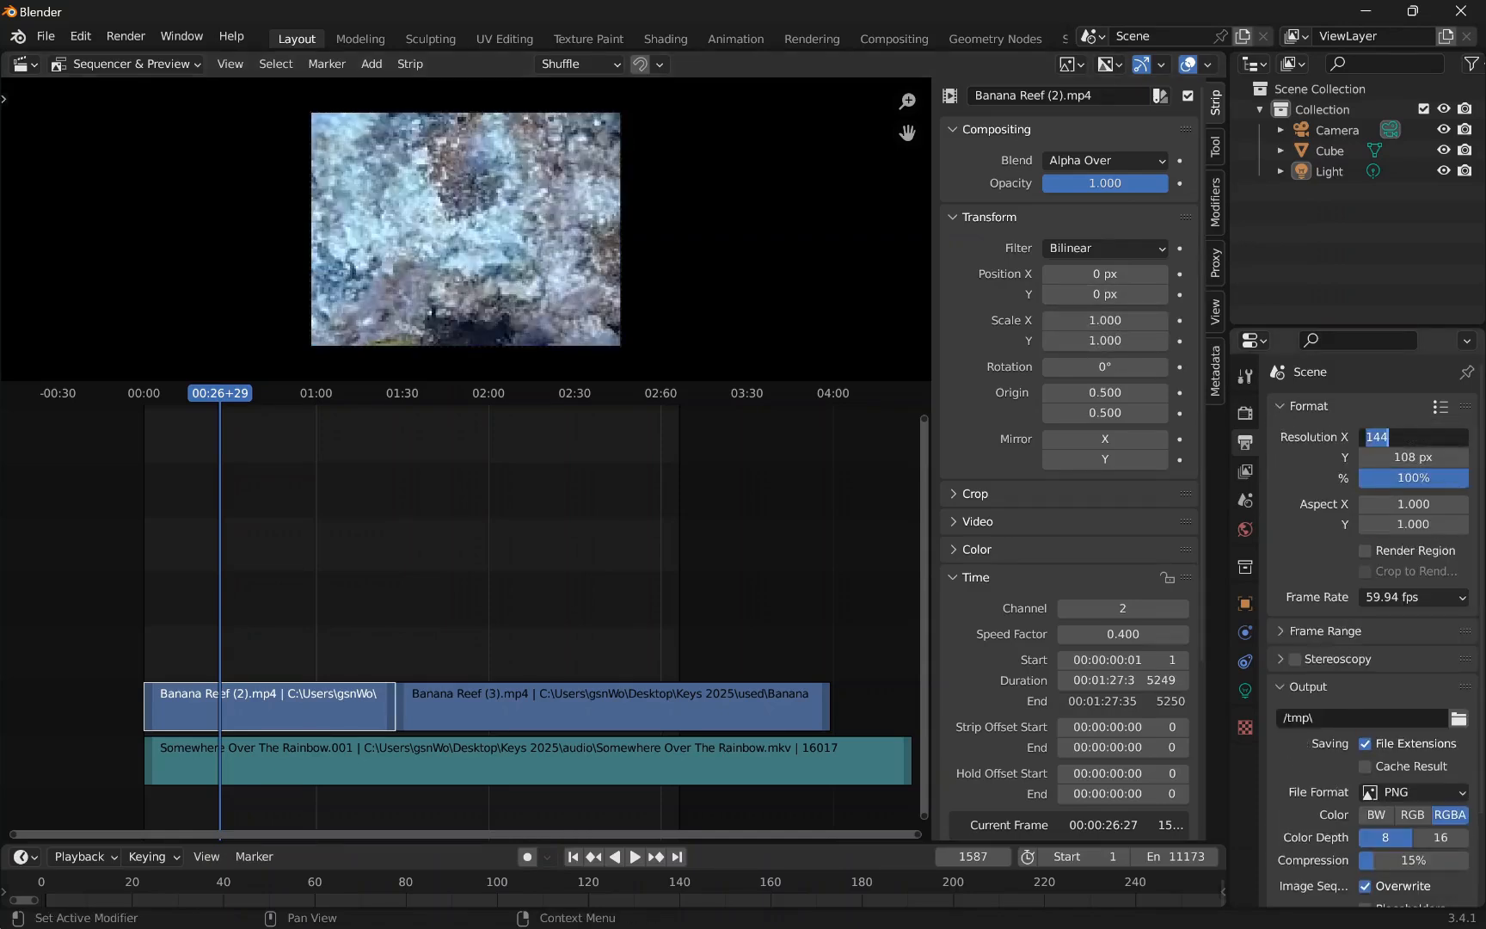
key(Right)
text(0)
key(Return)
click(1413, 457)
key(Right)
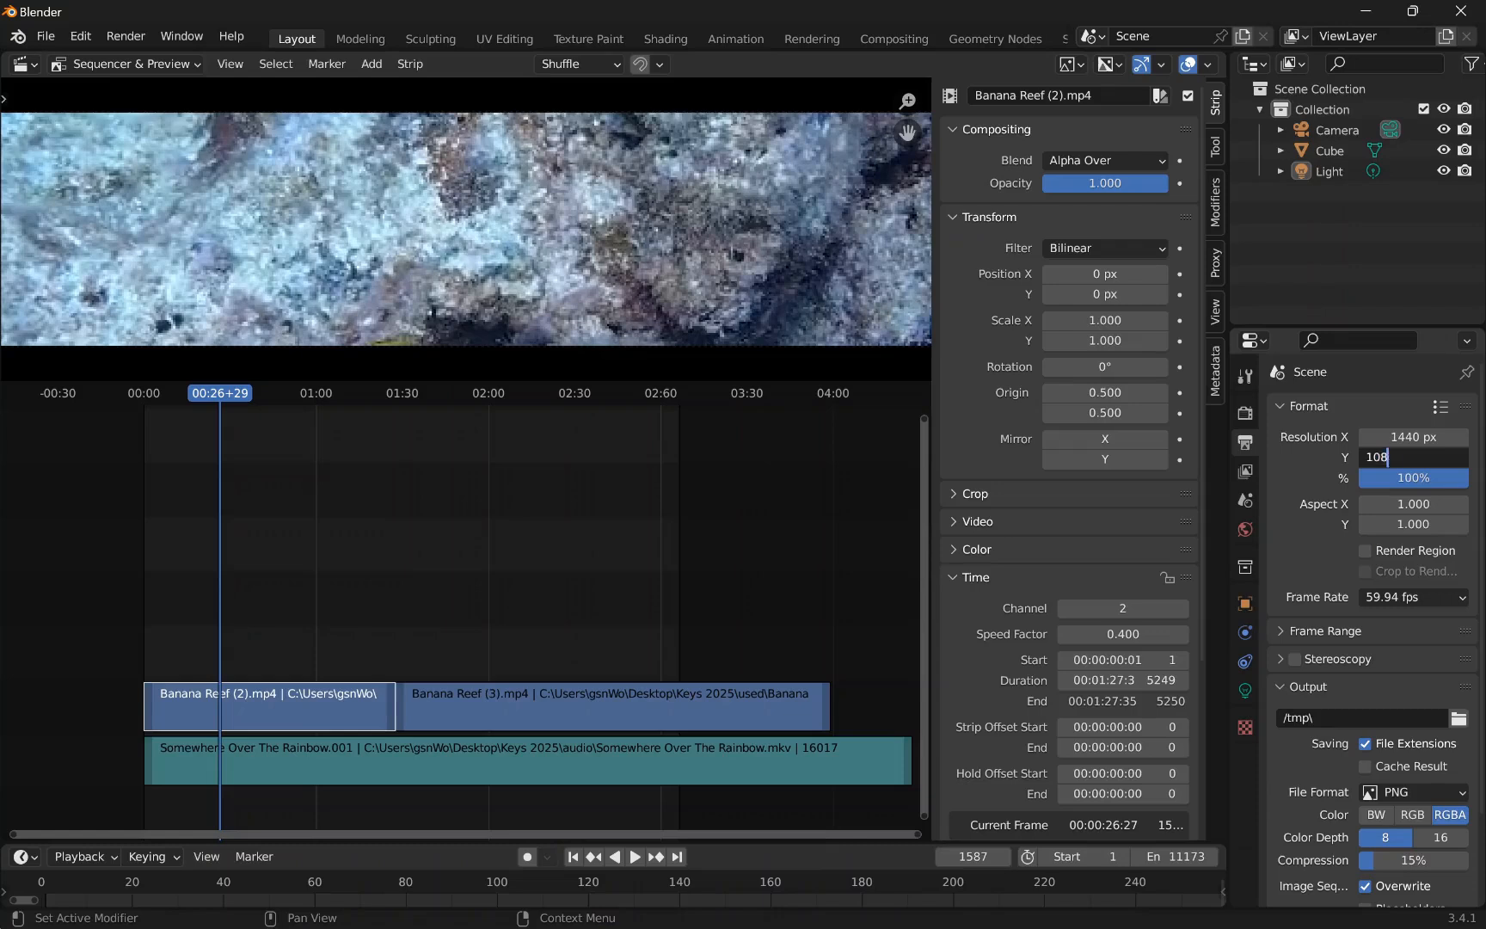
text(0)
key(Return)
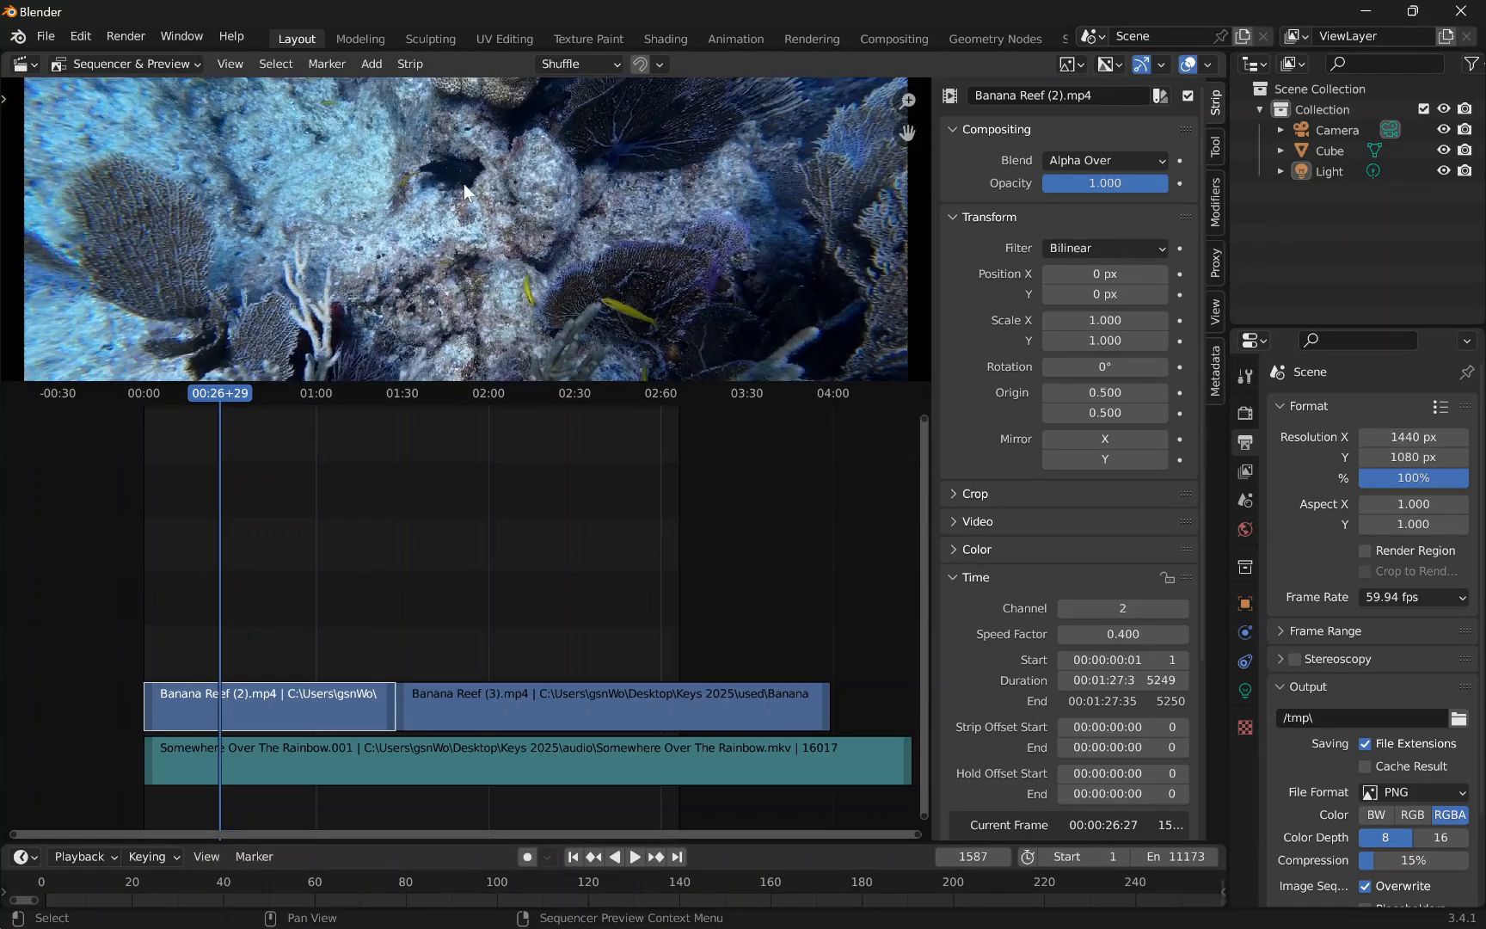
click(635, 860)
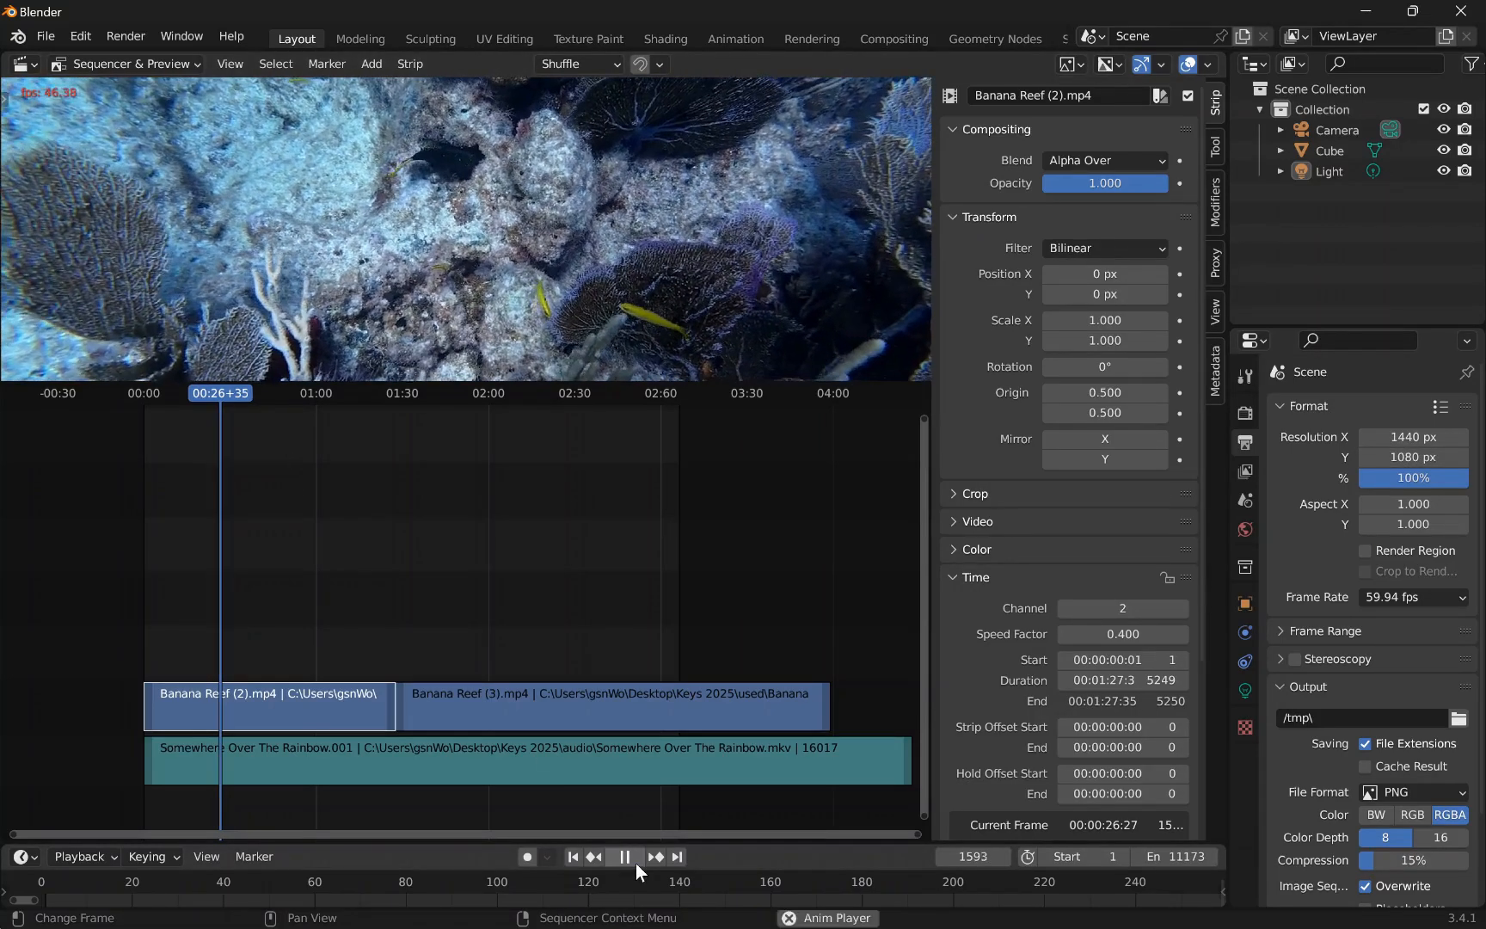
click(637, 862)
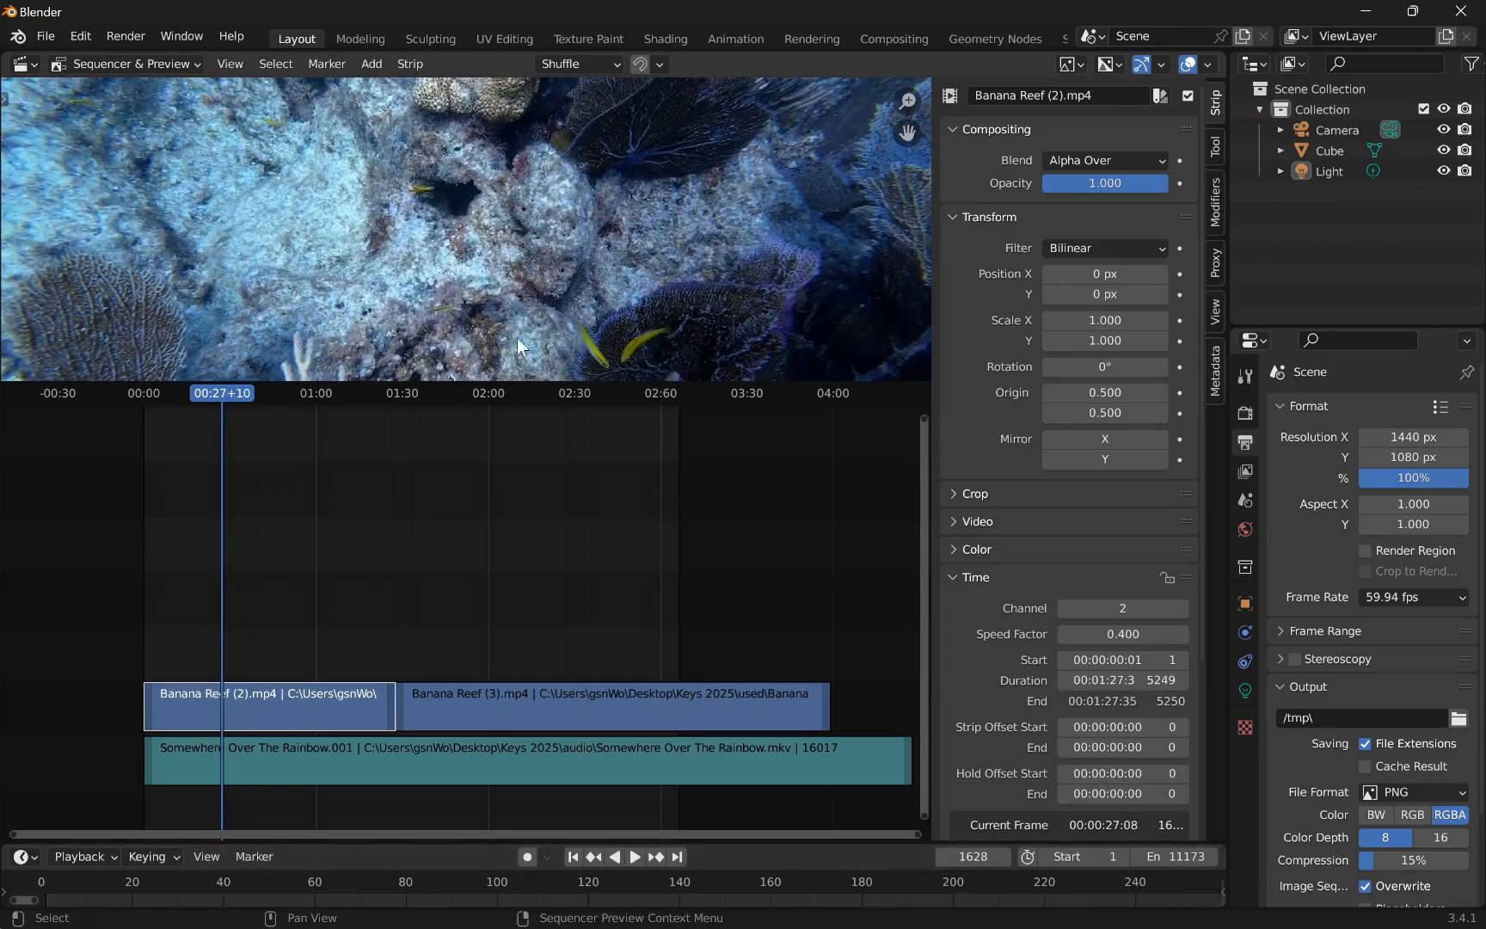
- Enlarge the preview area downward over the timeline and turn on Zoom to Fit for the preview
drag(510, 380, 508, 613)
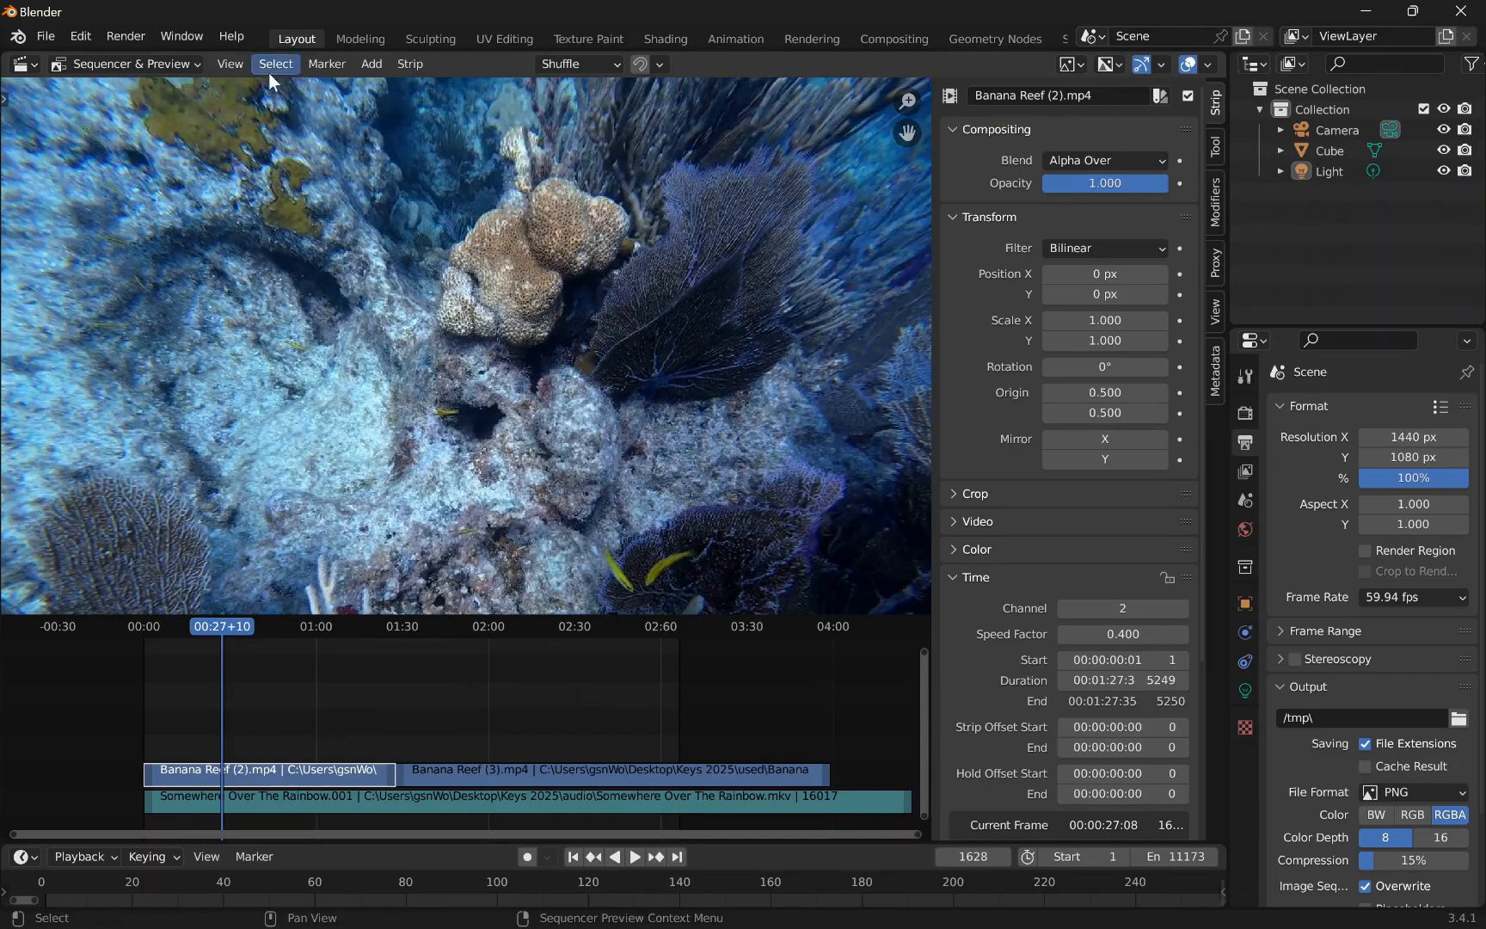
click(231, 65)
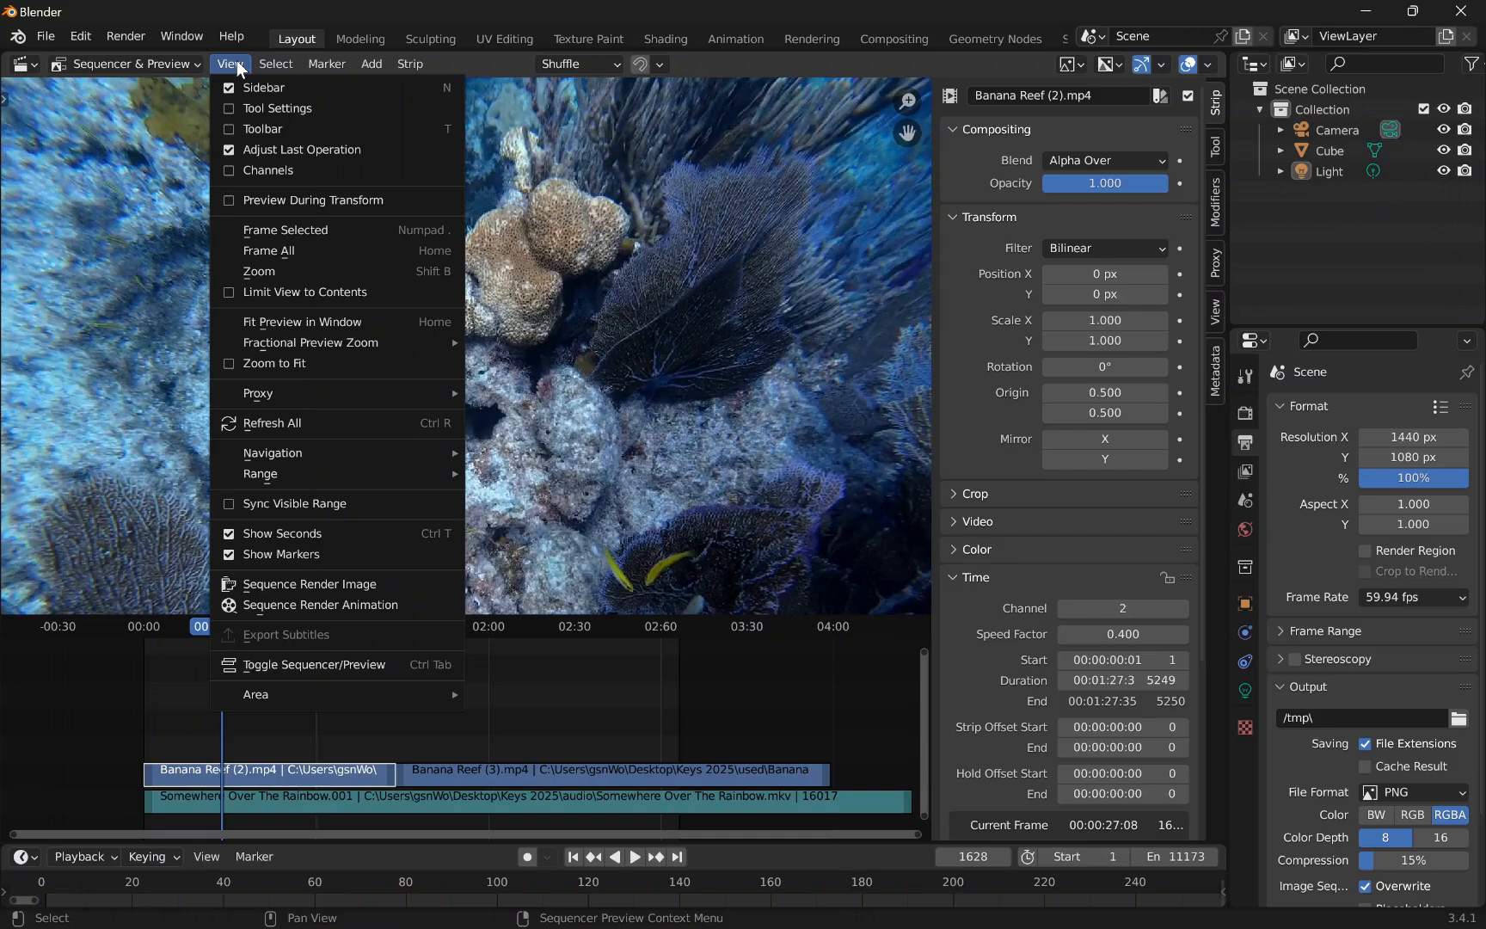
click(231, 368)
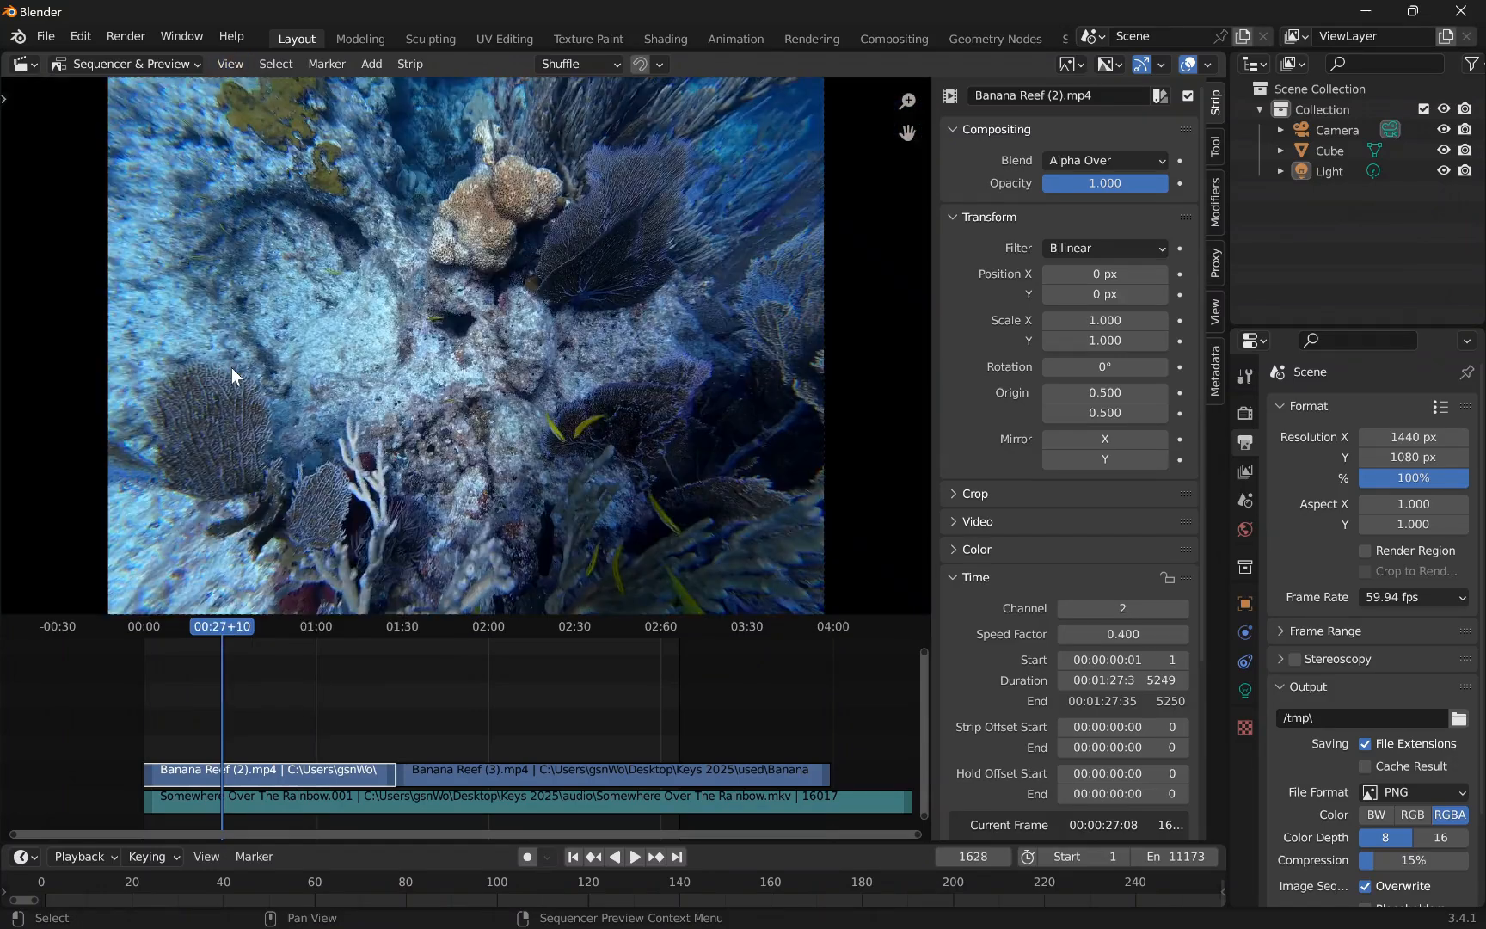
click(226, 64)
click(466, 733)
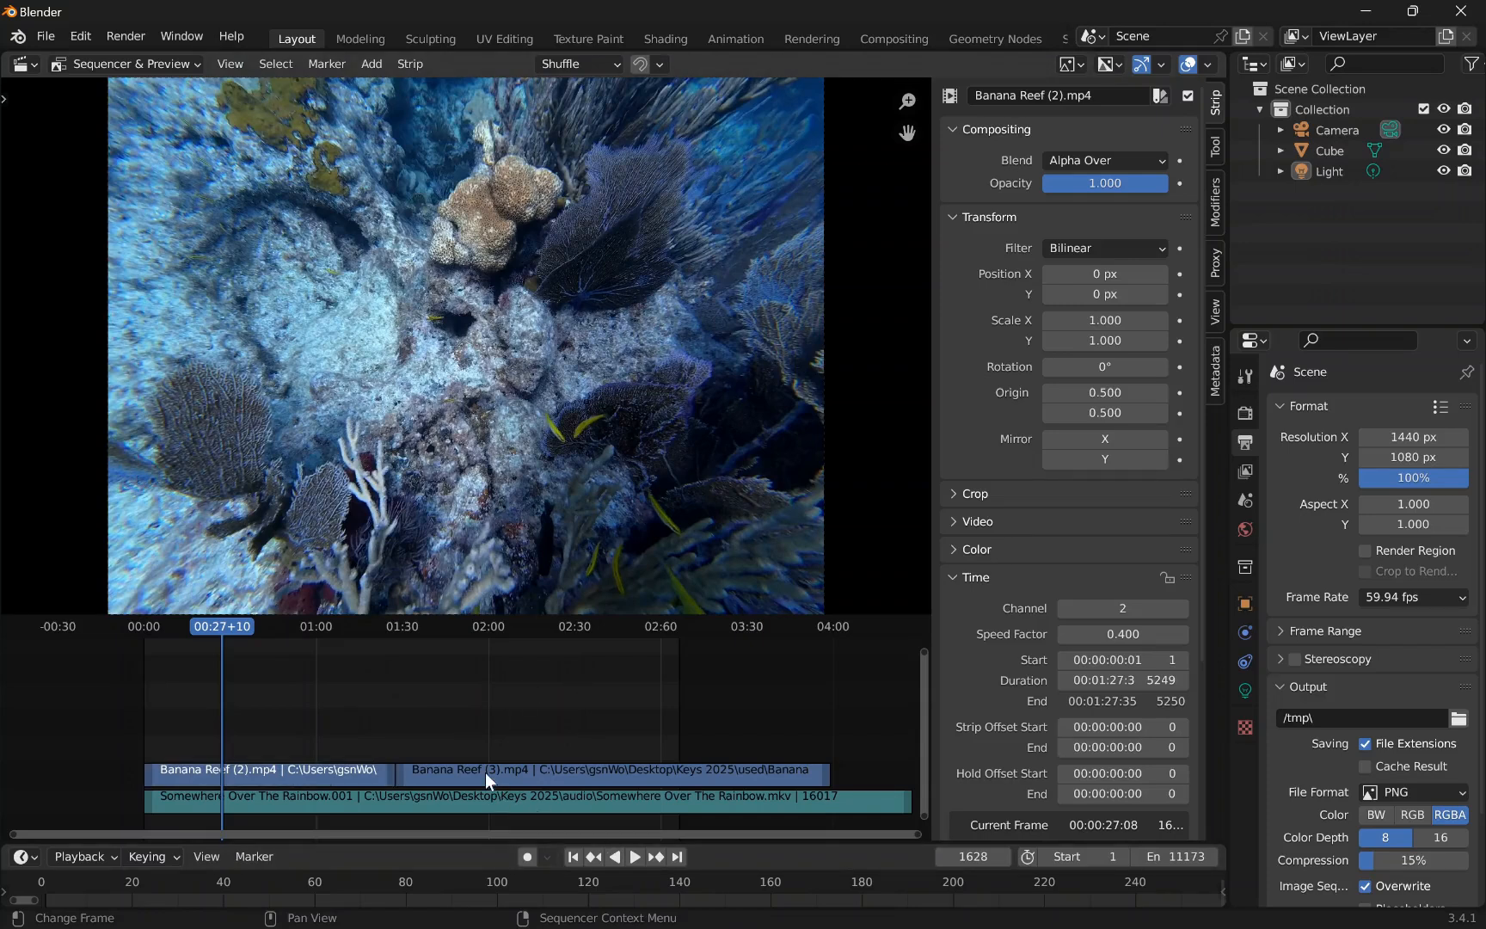
- Compare the scale and speed settings of the Banana Reef (3).mp4 and Banana Reef (2).mp4 strips, and review the scene format settings
click(485, 772)
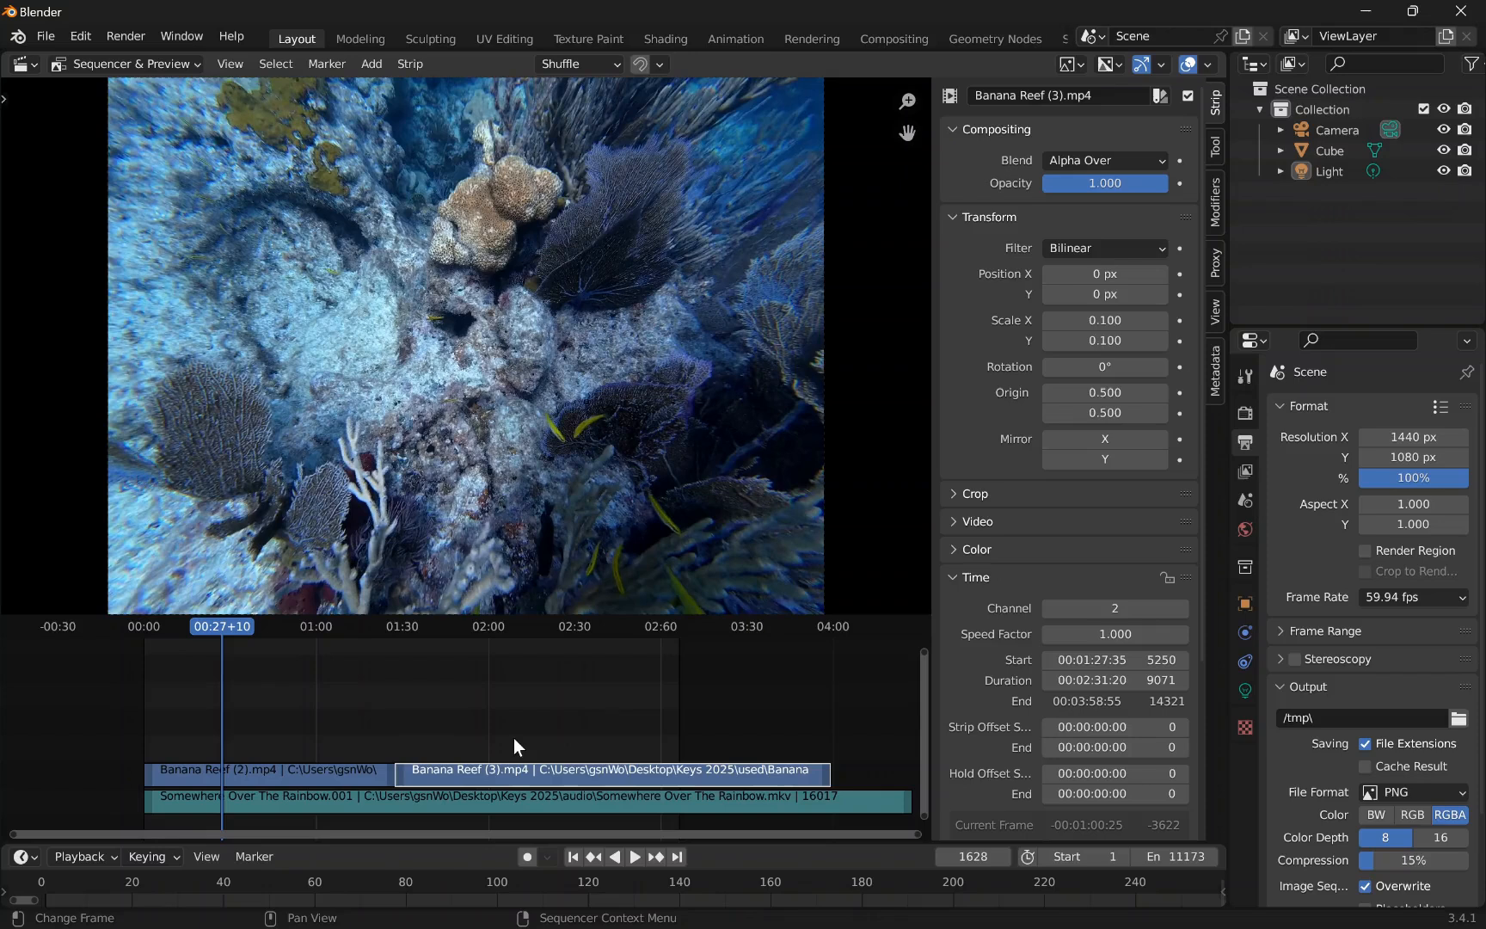
click(342, 774)
scroll(956, 757, down, 3)
scroll(992, 698, down, 3)
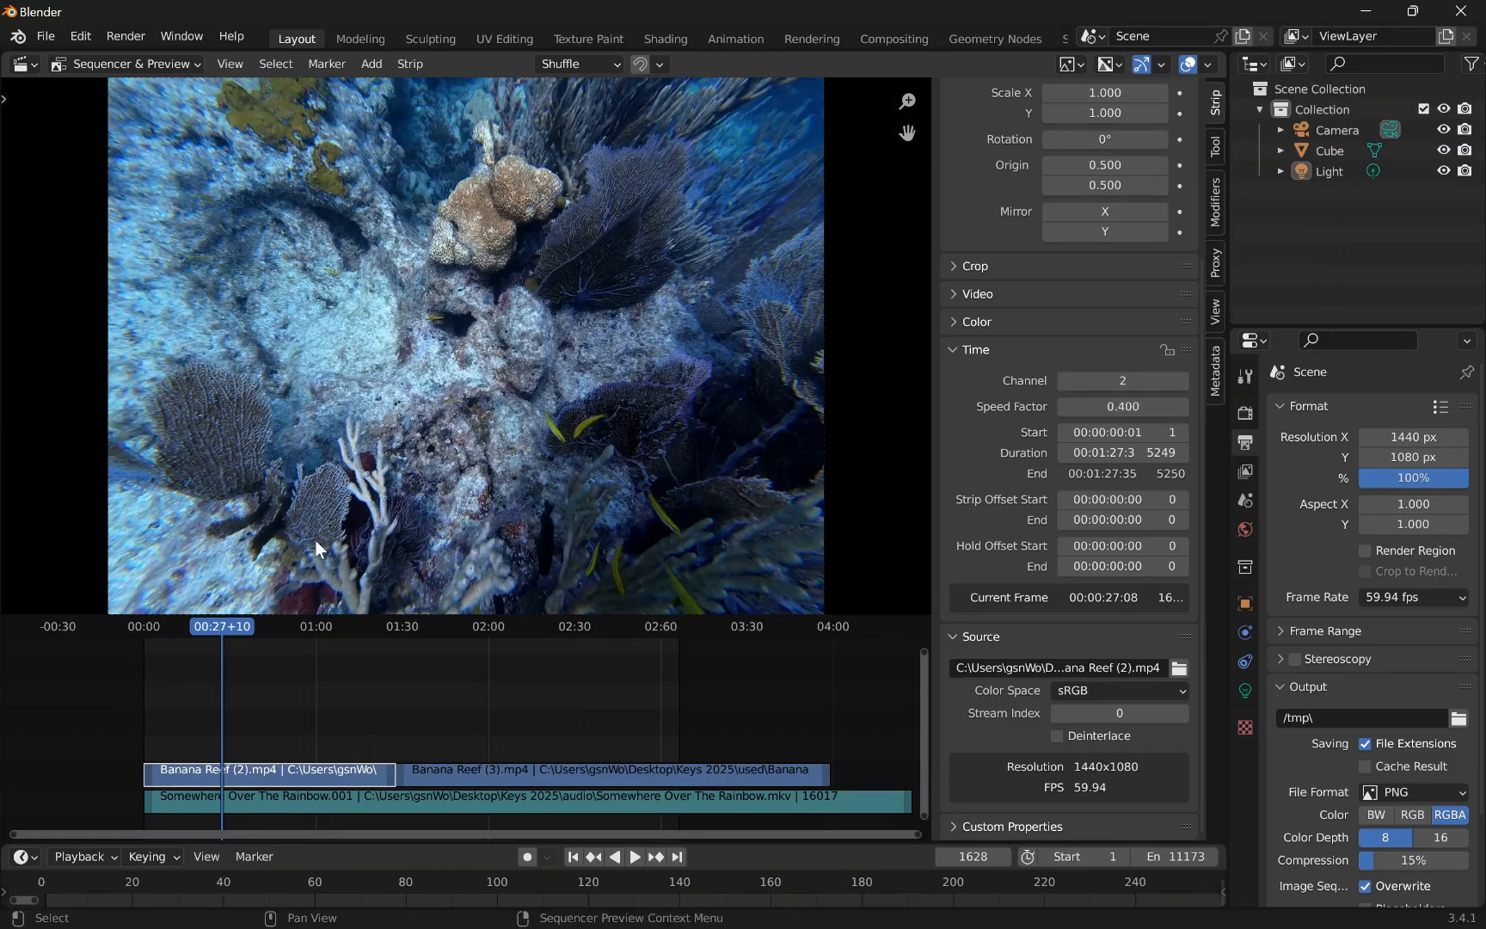
click(1279, 408)
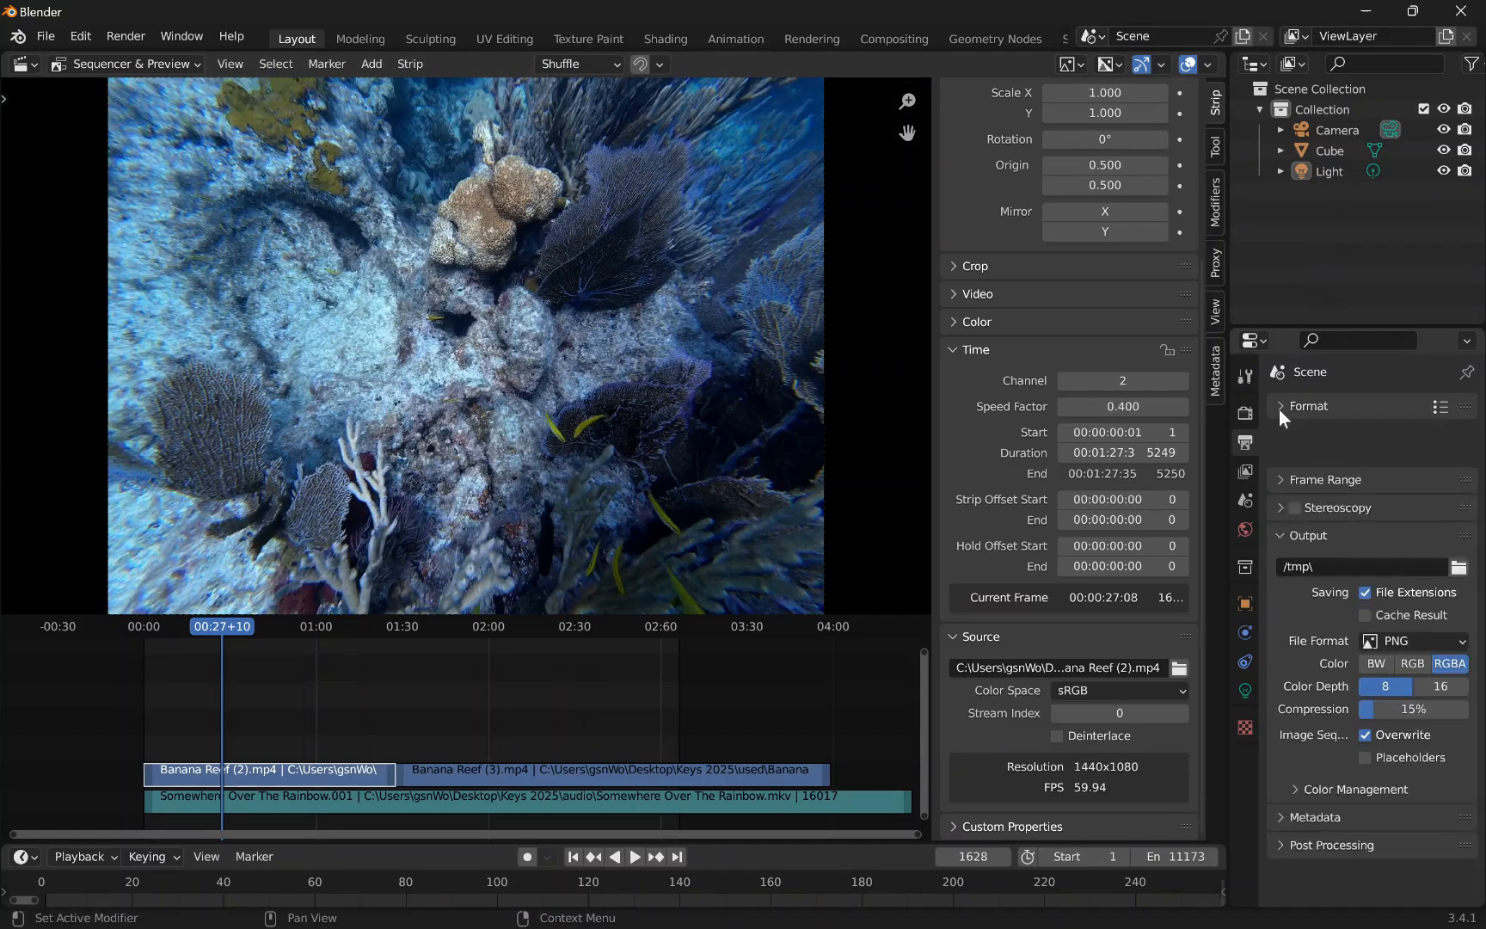
click(1278, 408)
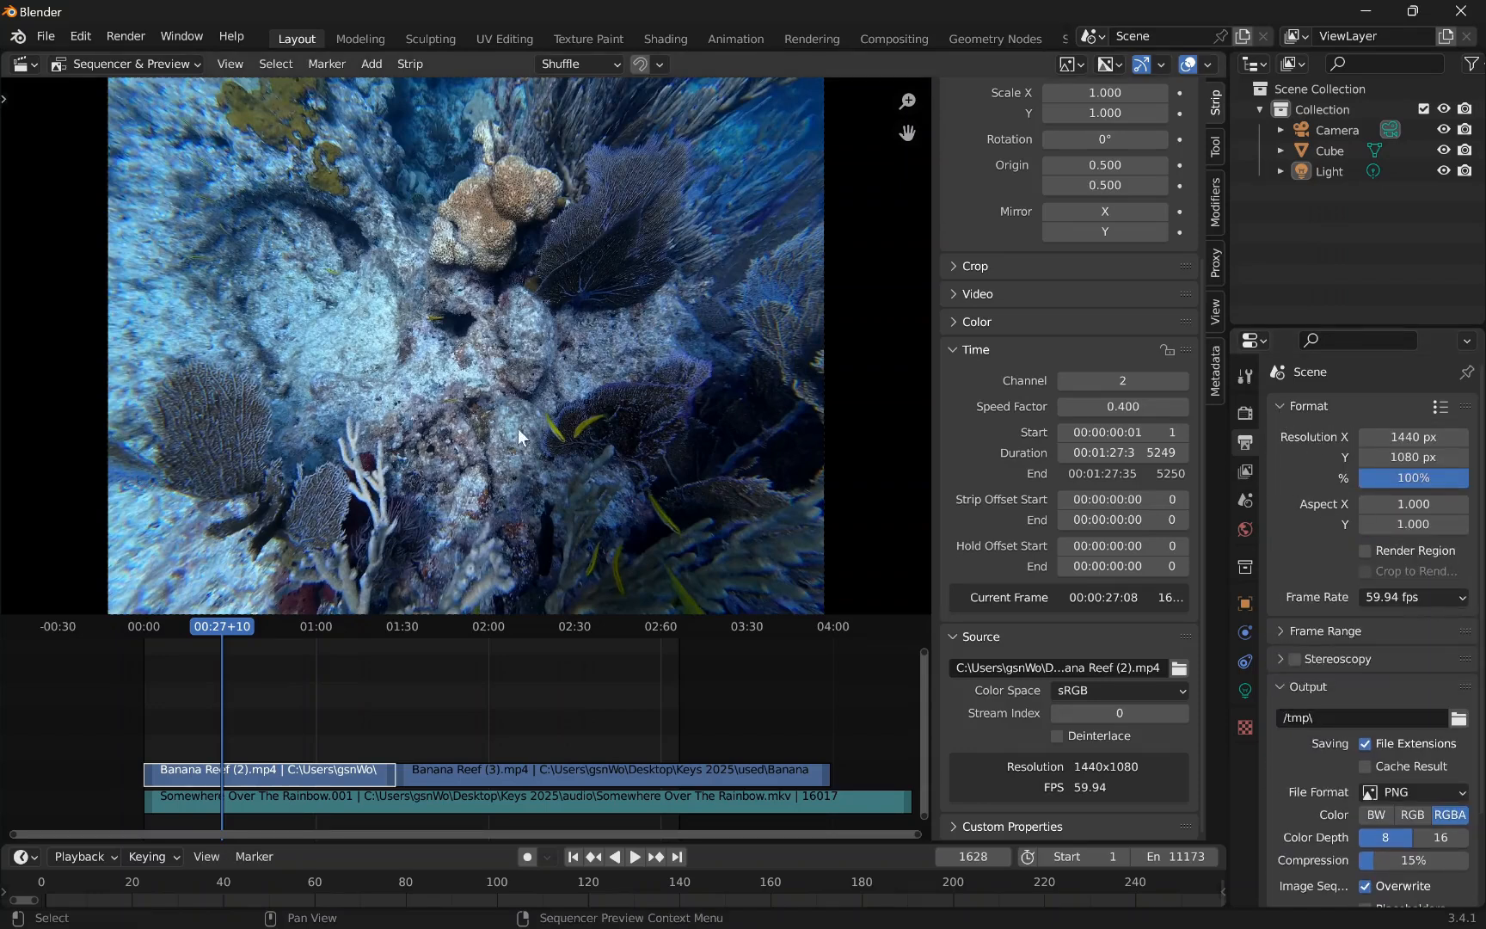
- Set the scene's frame rate to 24 fps
right_click(620, 314)
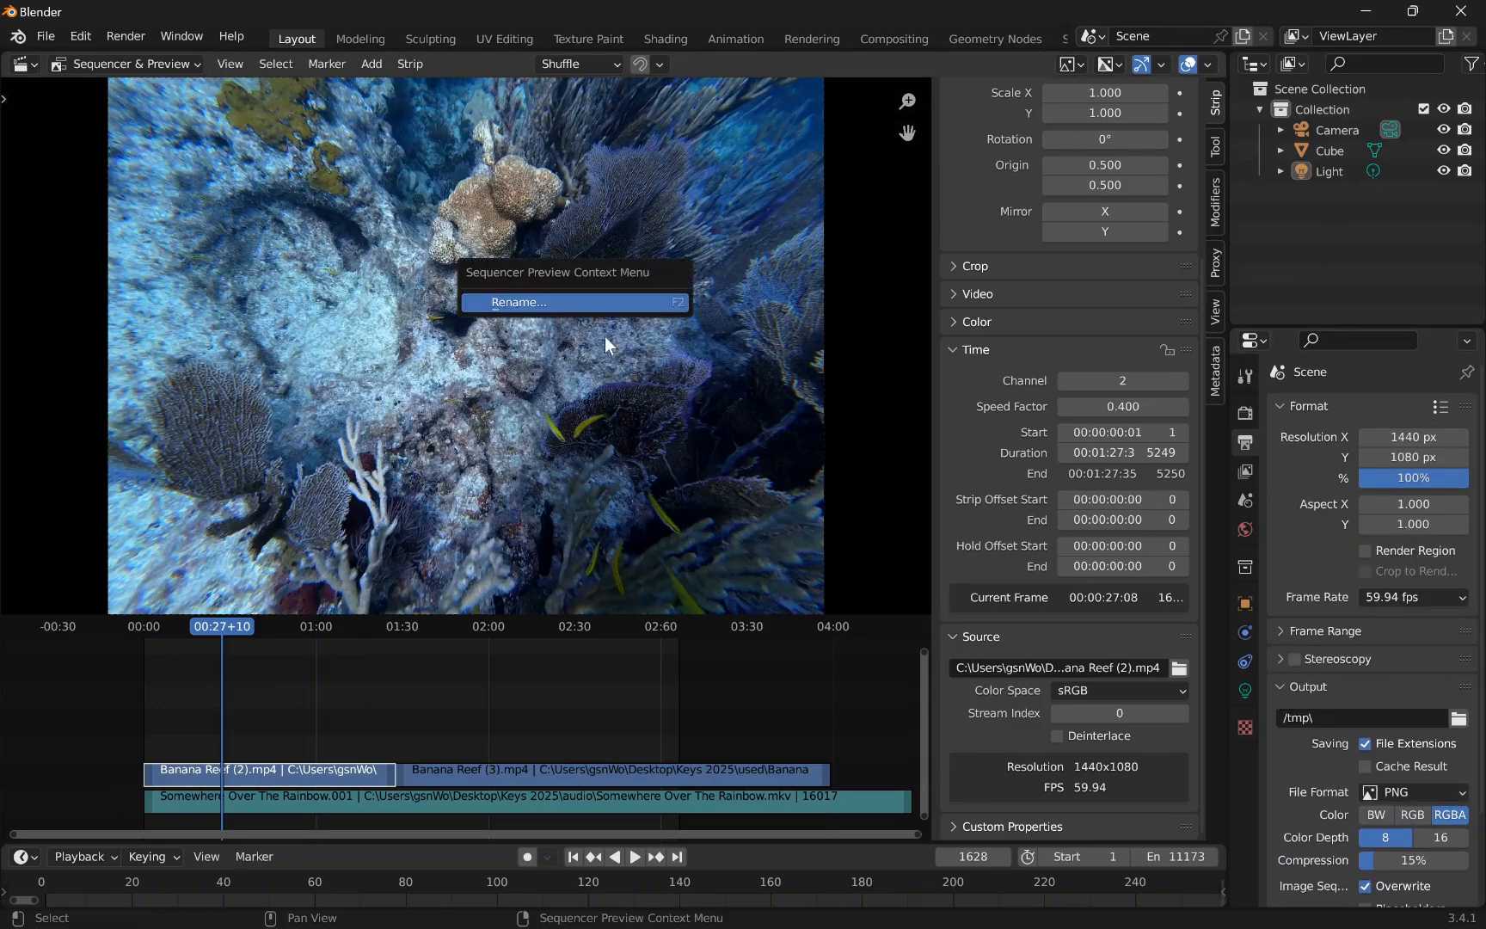
click(1400, 595)
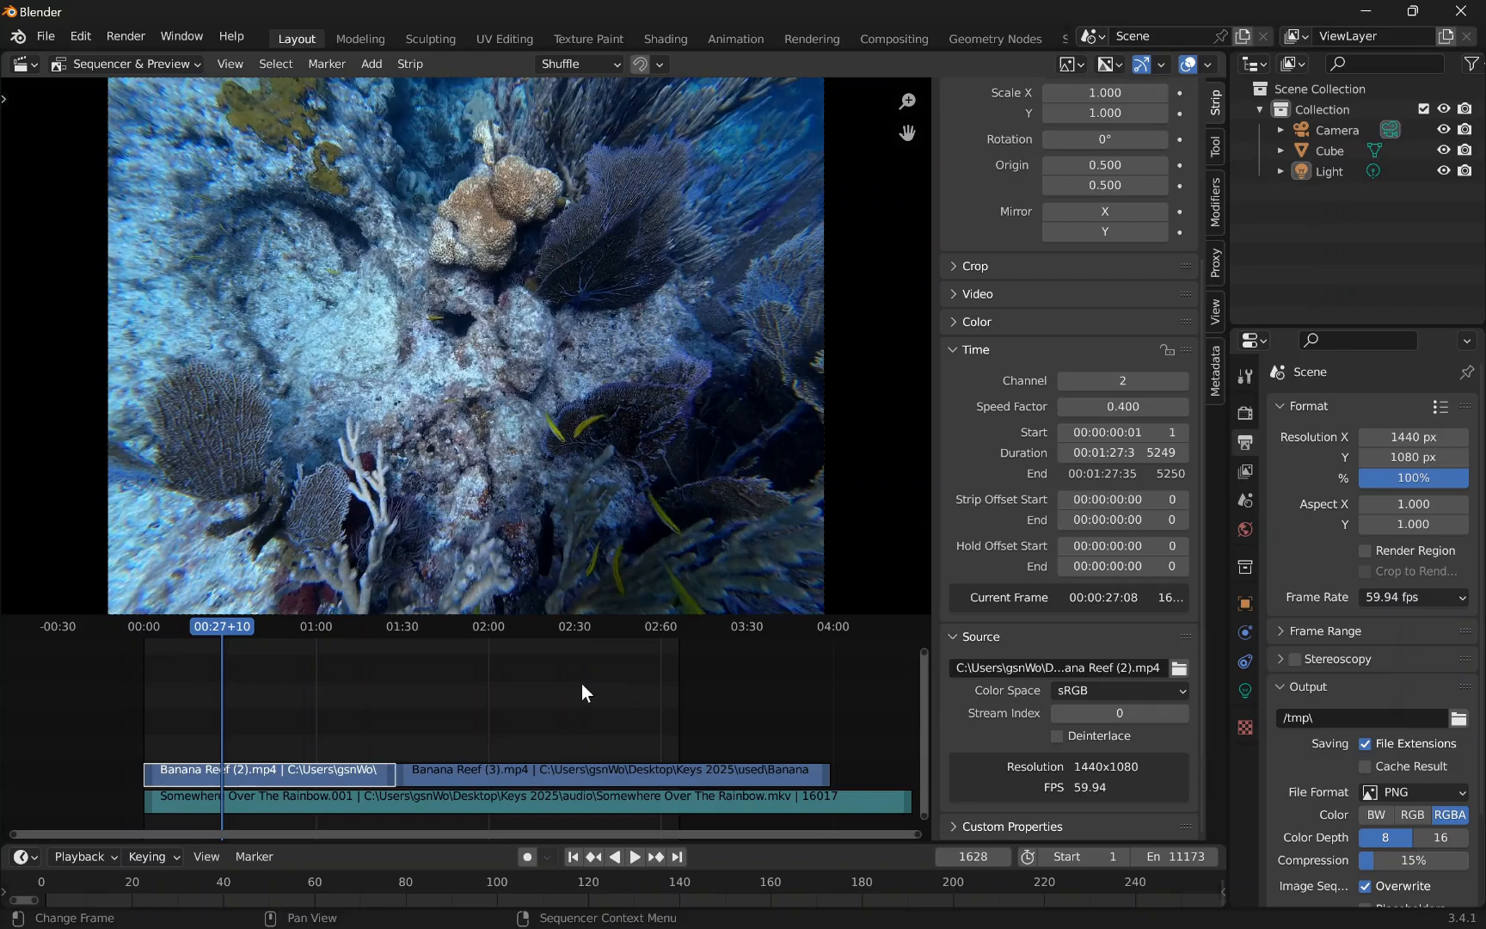
click(1417, 600)
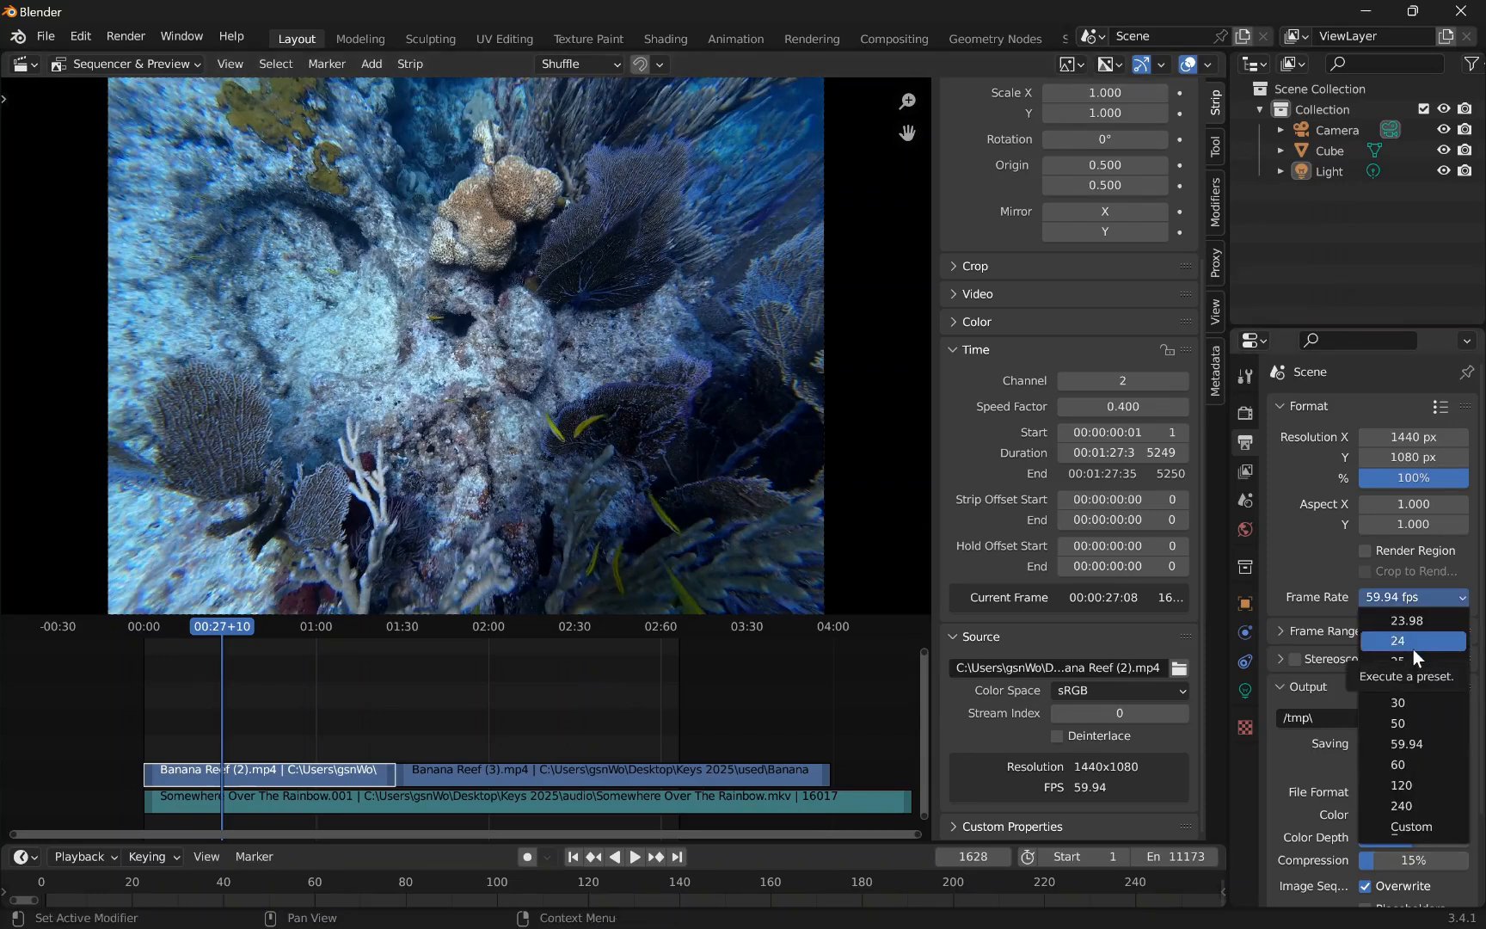
click(1413, 643)
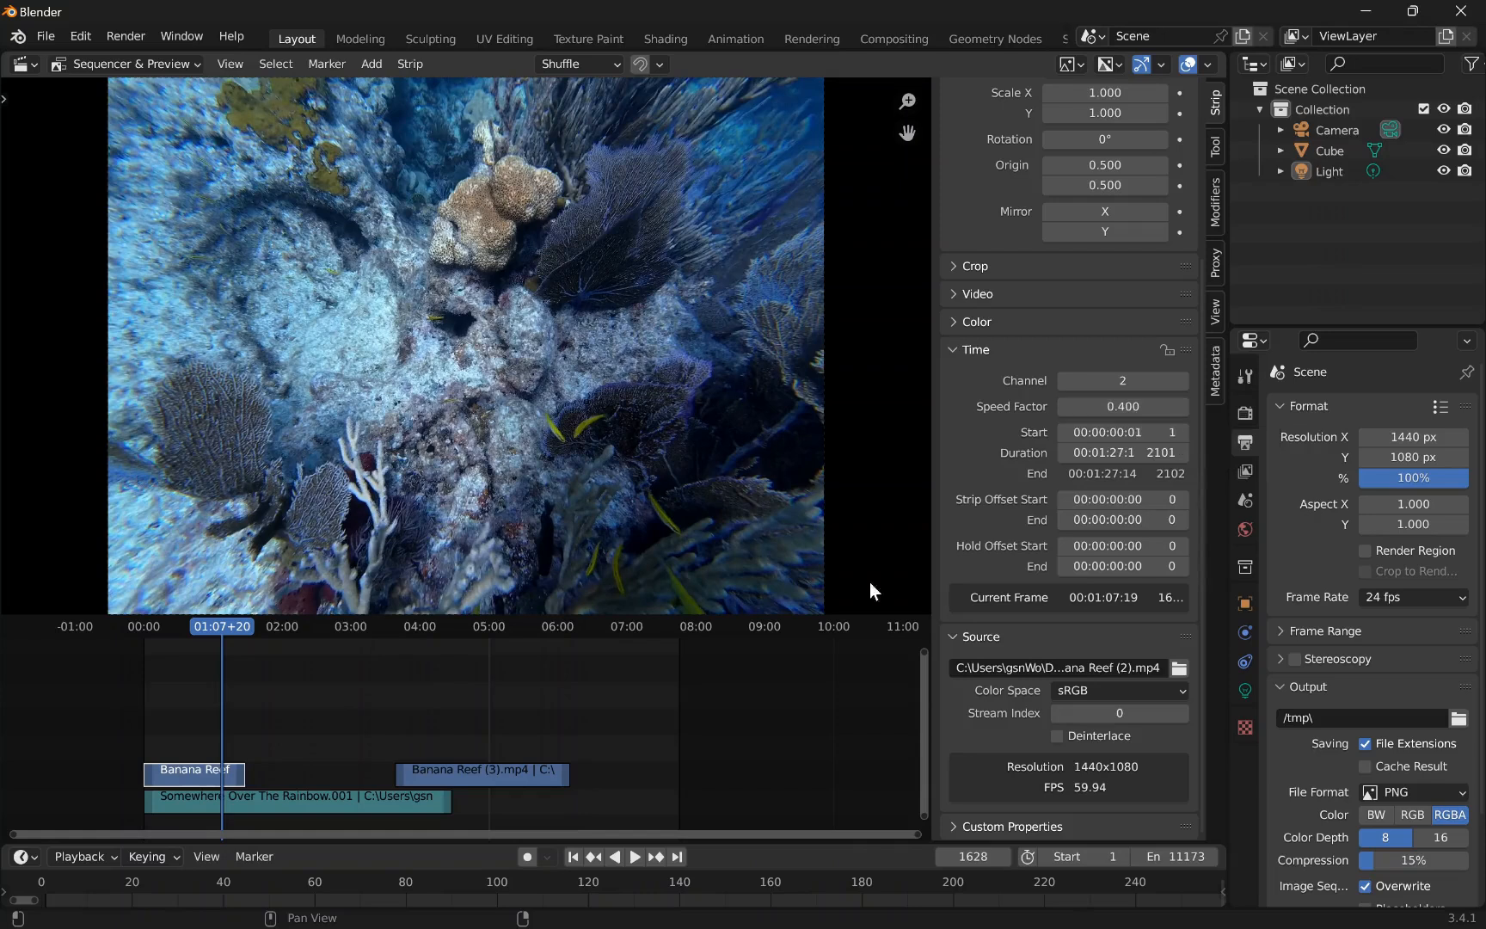
- Play the Banana Reef (2).mp4 clip from several points around 00:36 and 01:08 to check its motion at 24 fps
drag(225, 627, 190, 645)
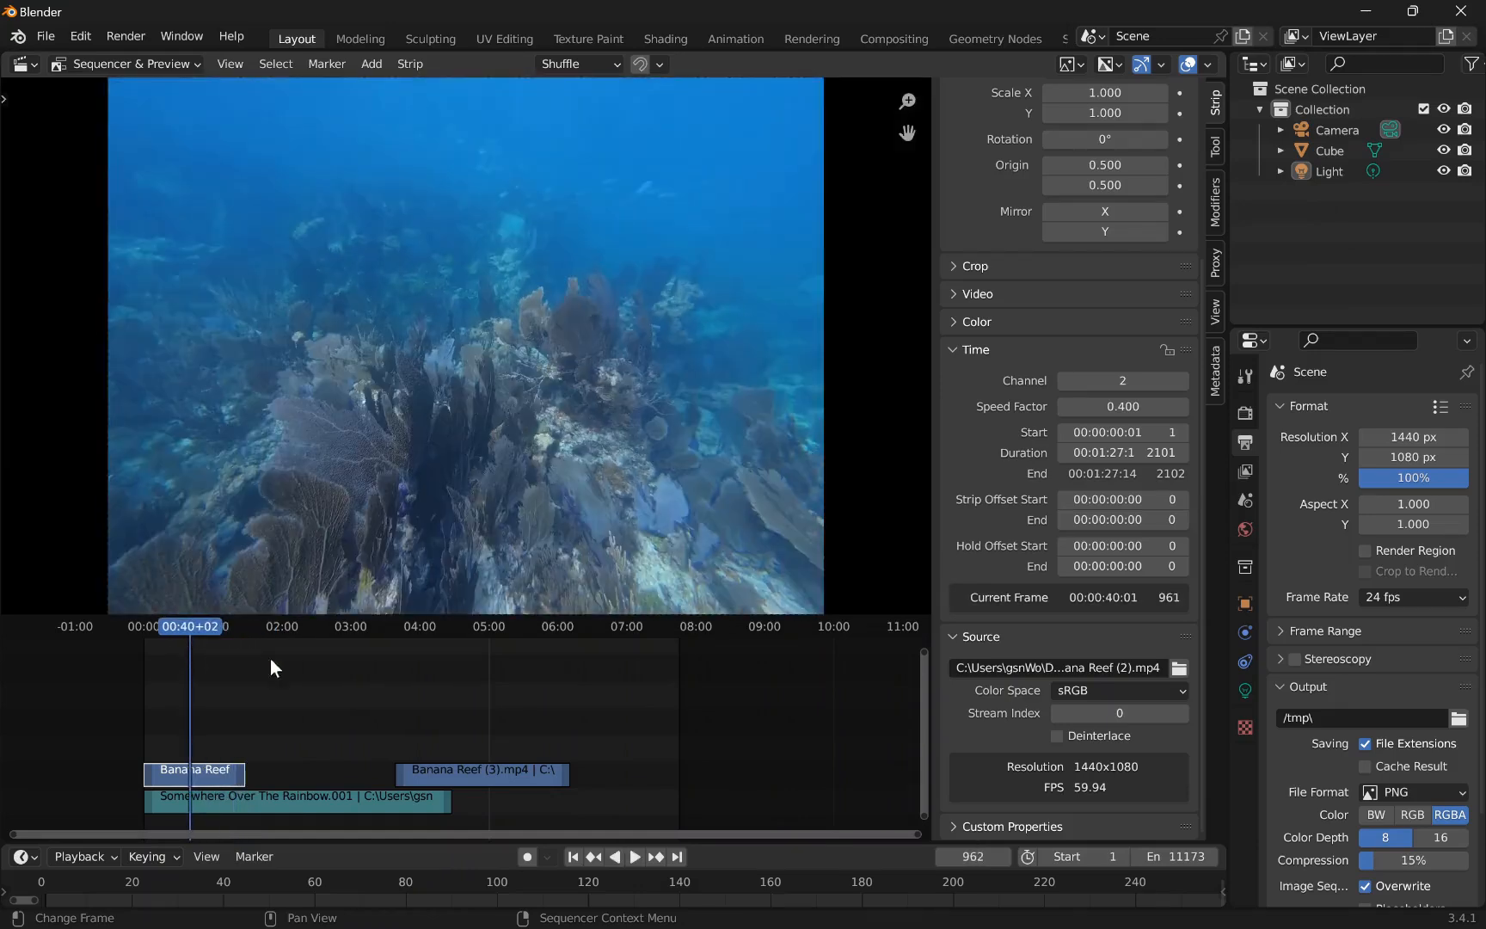
click(633, 859)
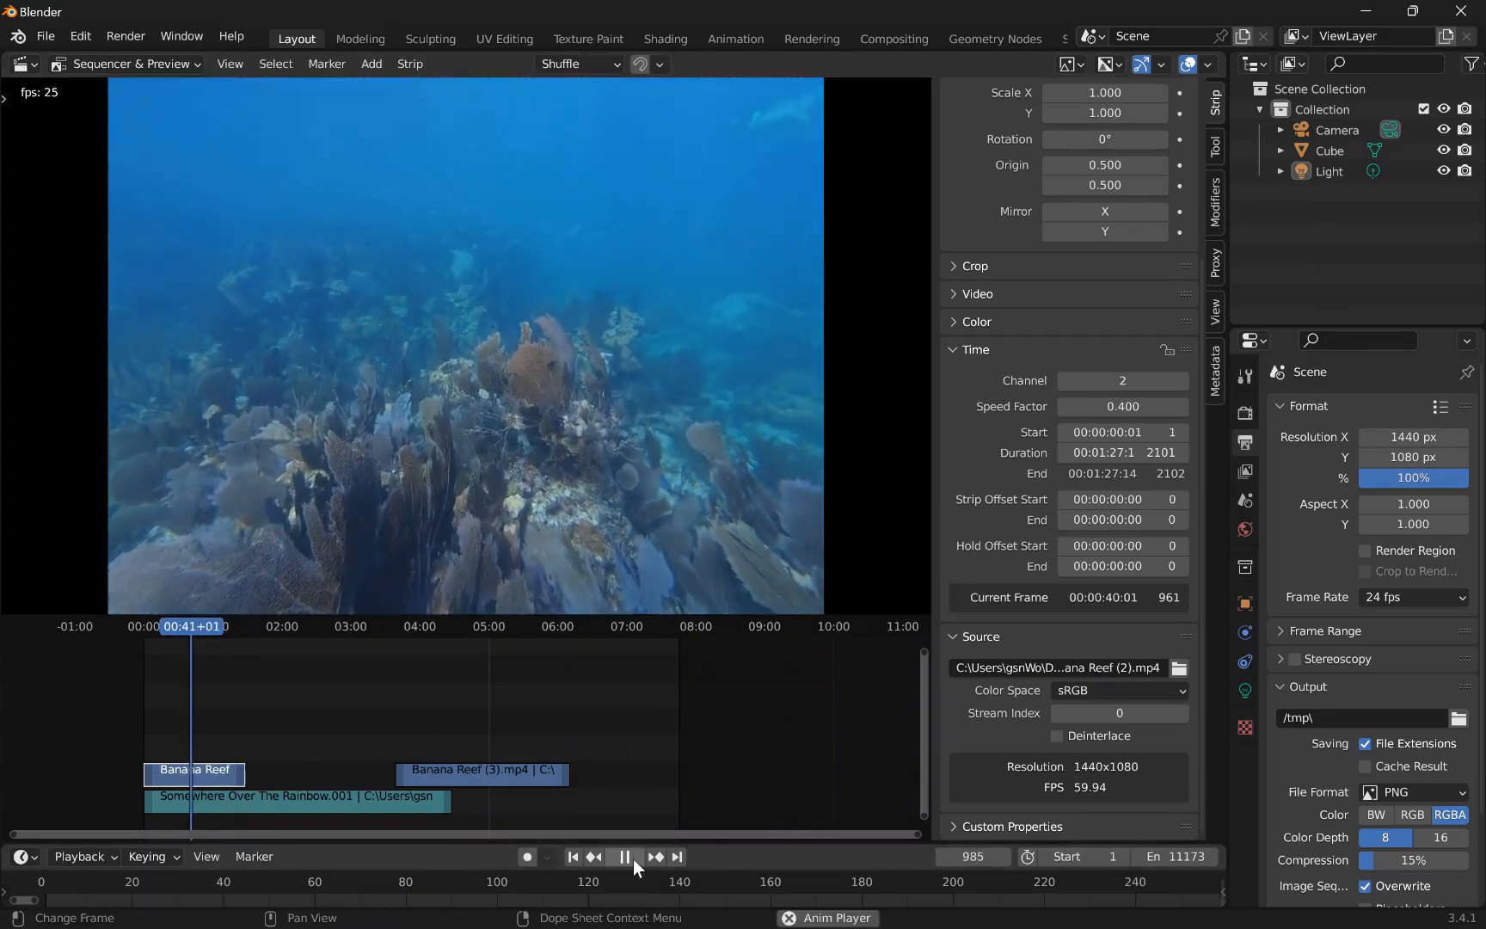
mouse_move(195, 630)
mouse_down()
mouse_move(217, 630)
mouse_move(186, 626)
mouse_up()
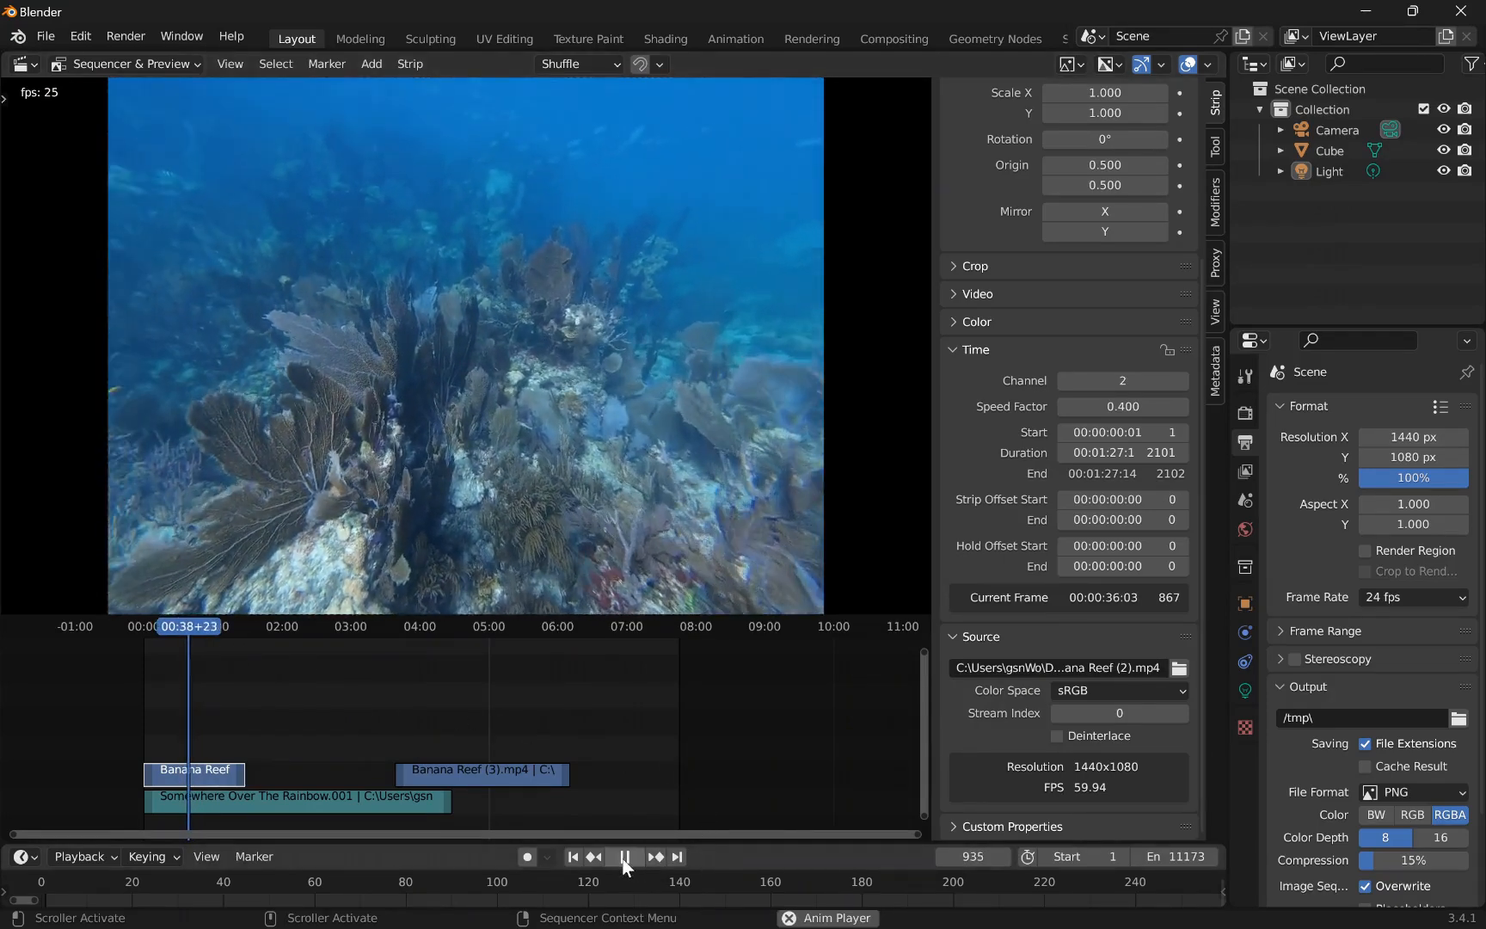
click(626, 857)
drag(189, 640, 221, 627)
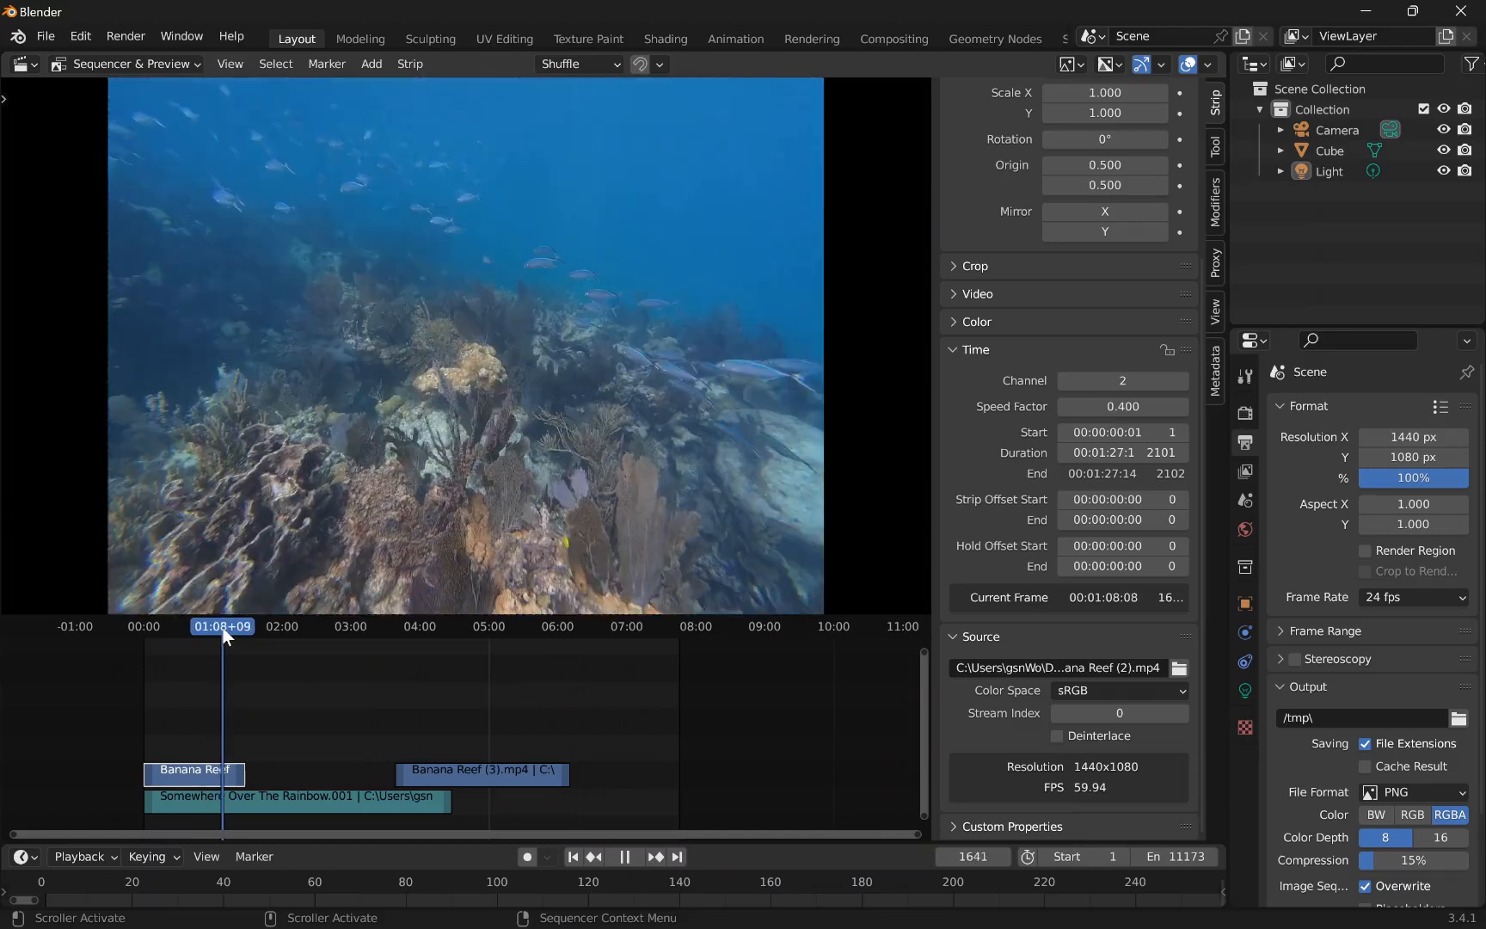
click(634, 856)
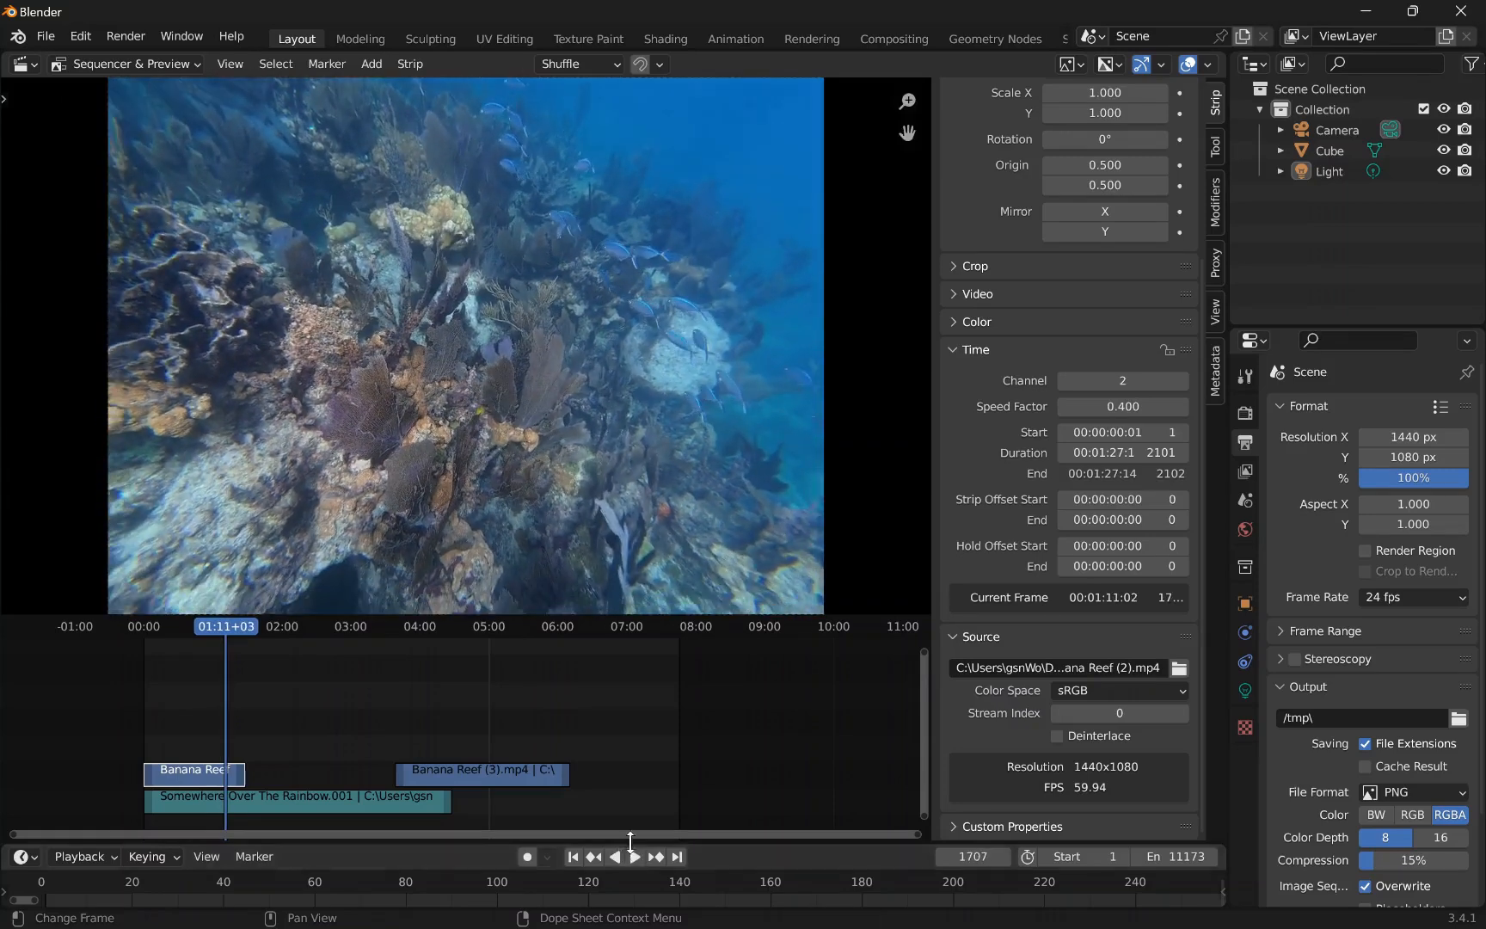
key(space)
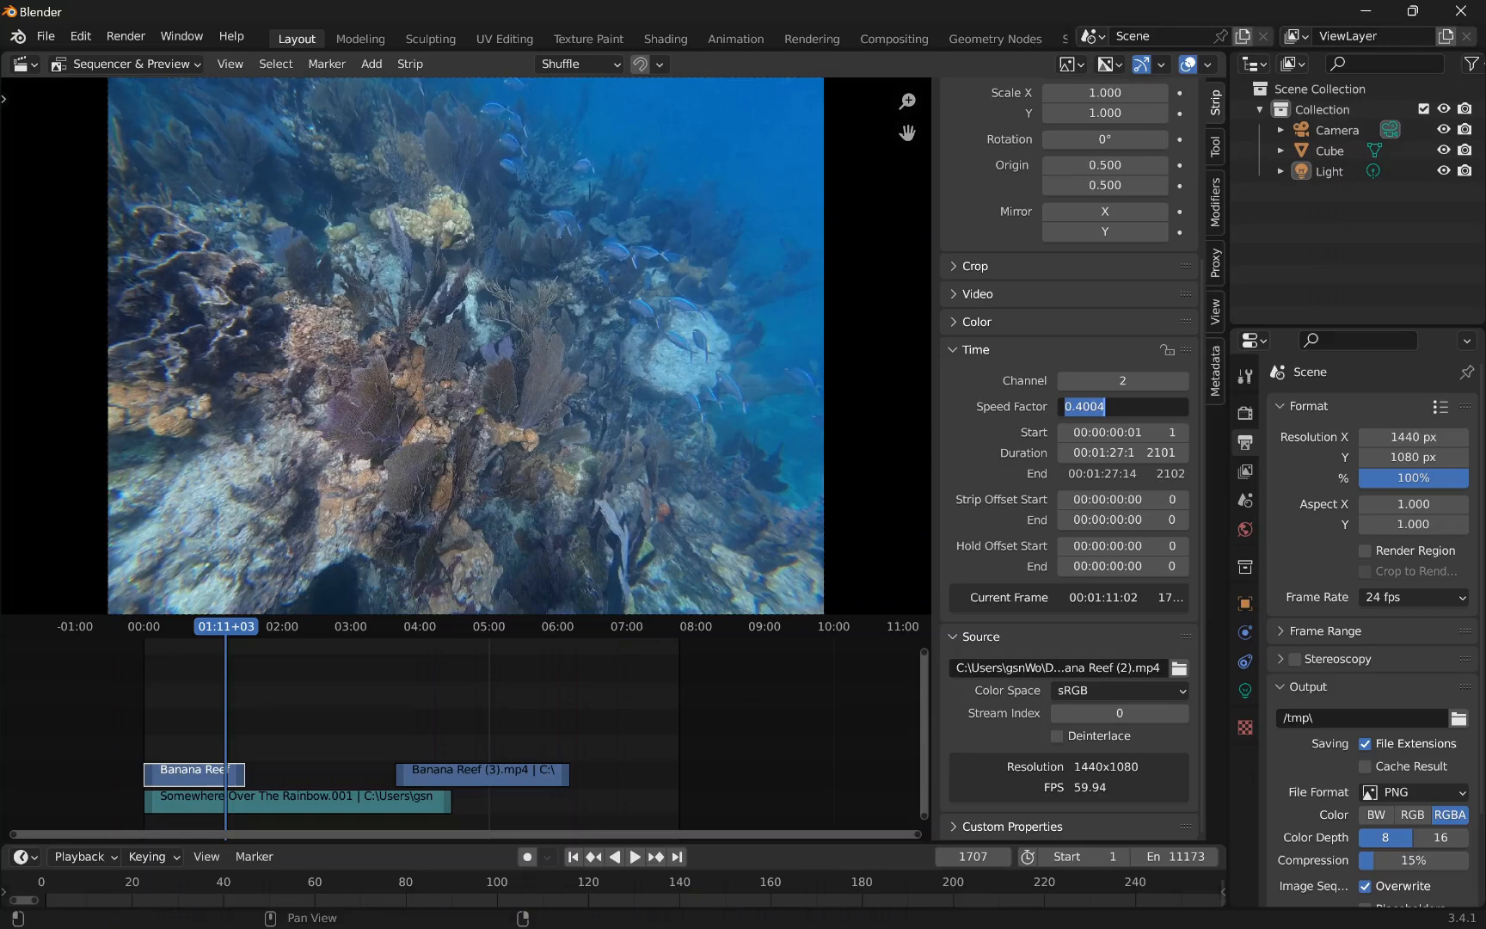
- Set the Banana Reef (2).mp4 strip's speed factor to 1 and play it briefly from the start
text(1)
key(Return)
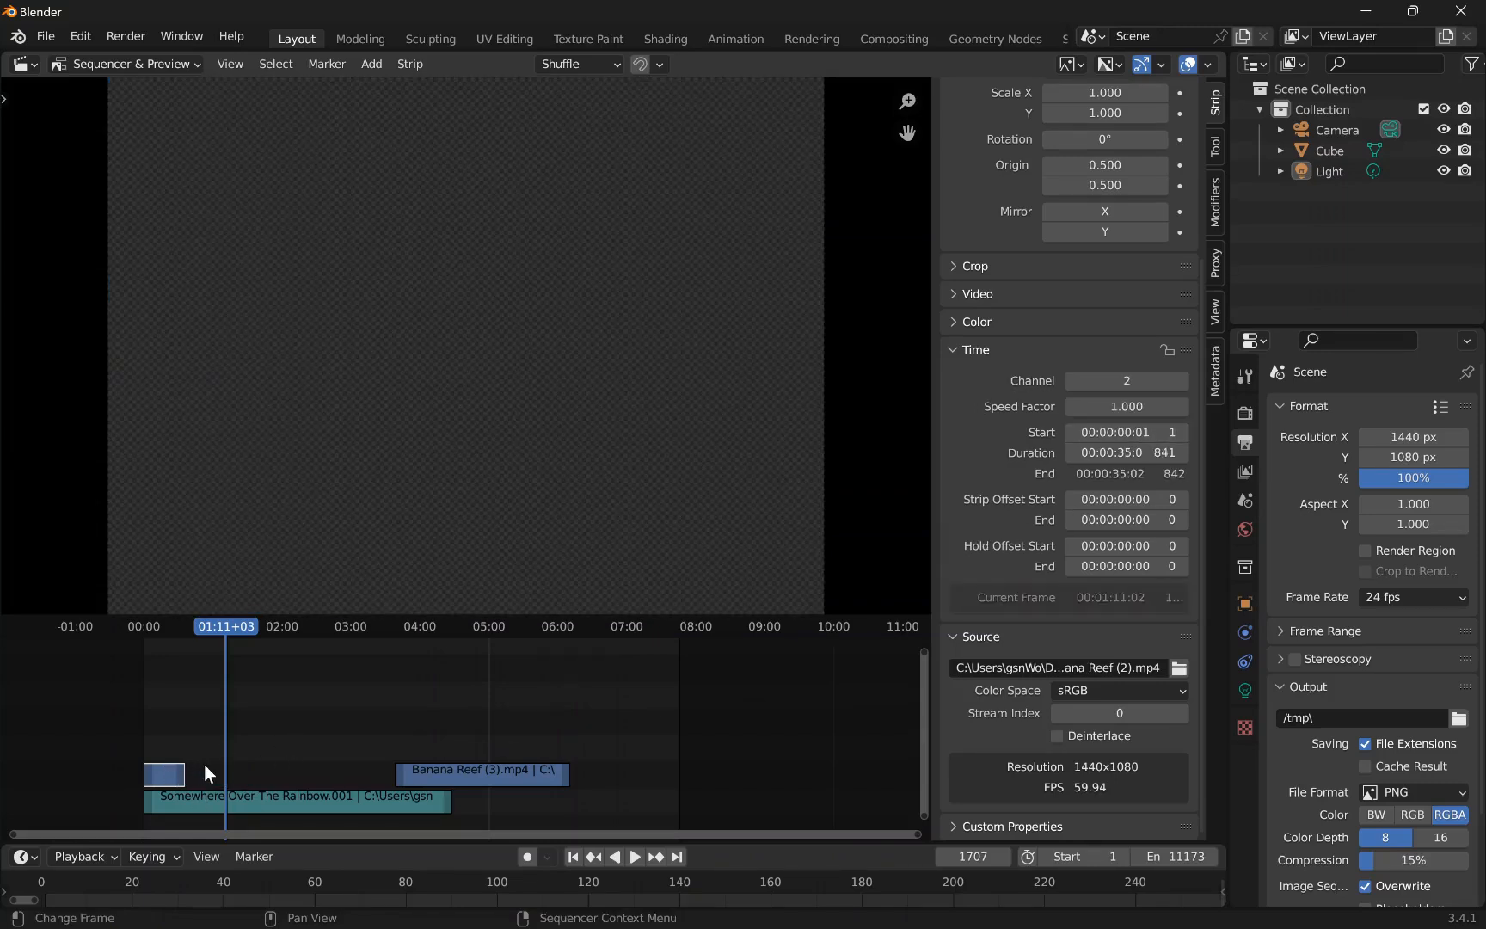
drag(222, 632, 142, 625)
key(space)
click(142, 624)
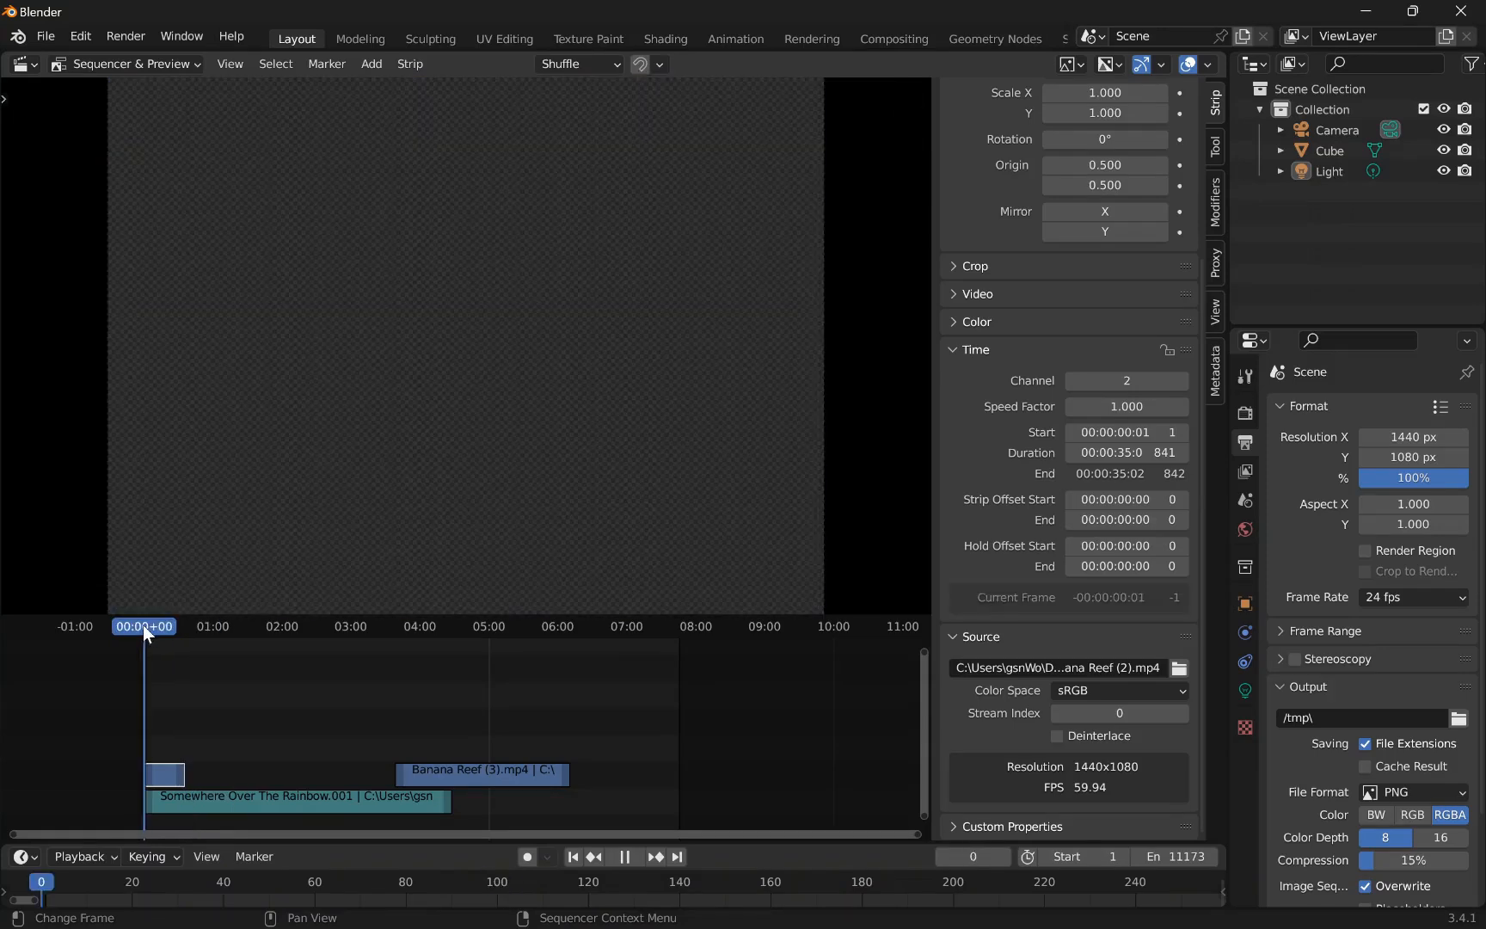
key(space)
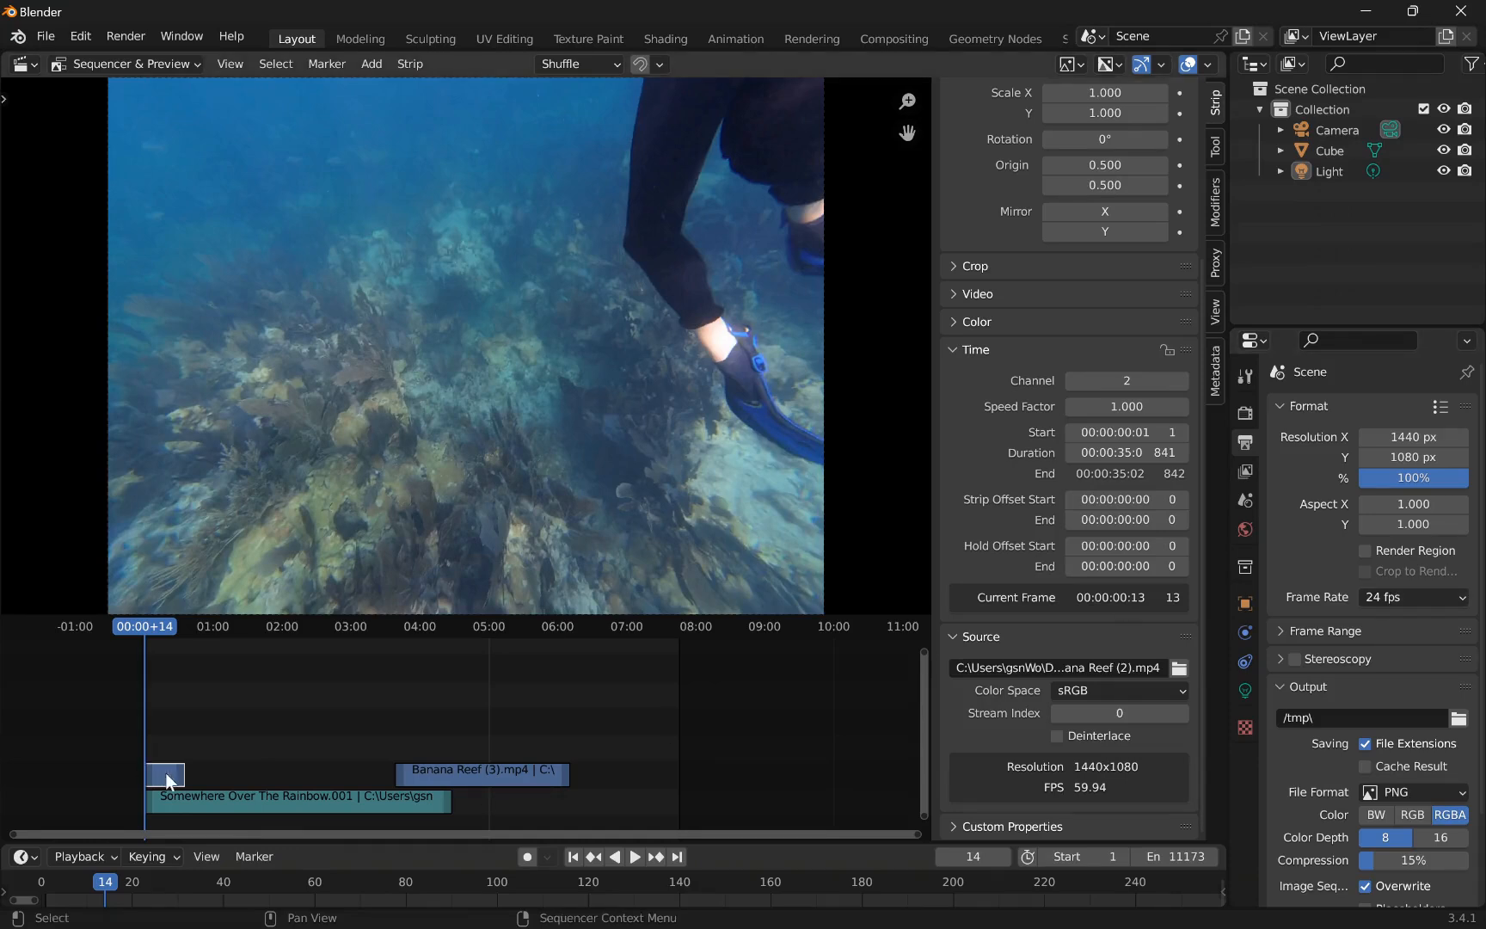
- Replay the opening seconds of Banana Reef (2).mp4 at speed factor 1, and scrub to about 00:16 to judge the motion
click(634, 856)
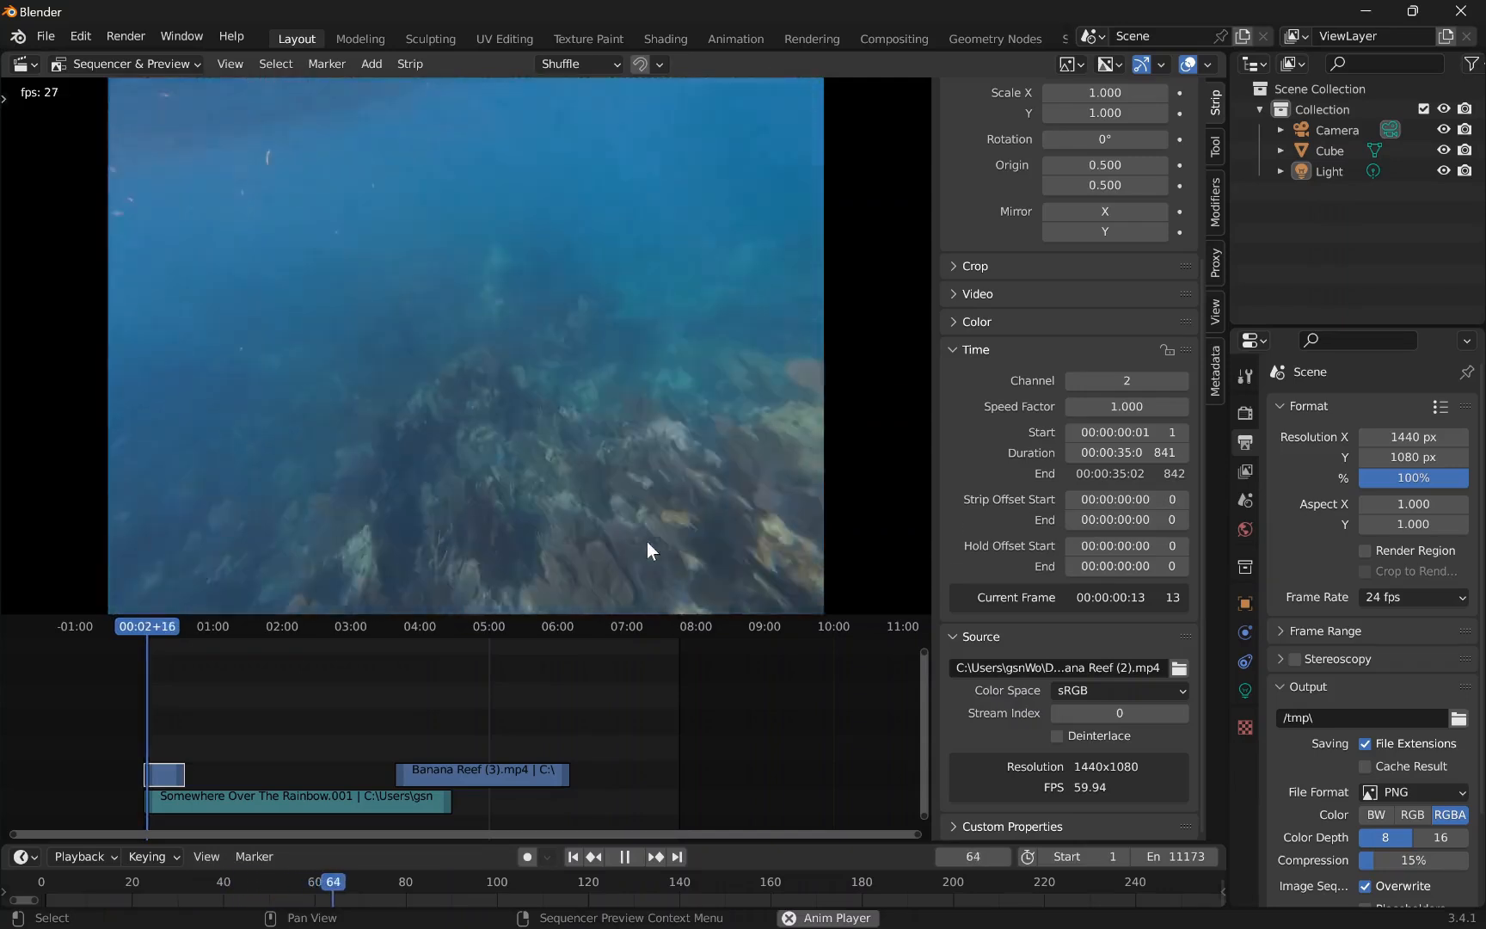
click(625, 857)
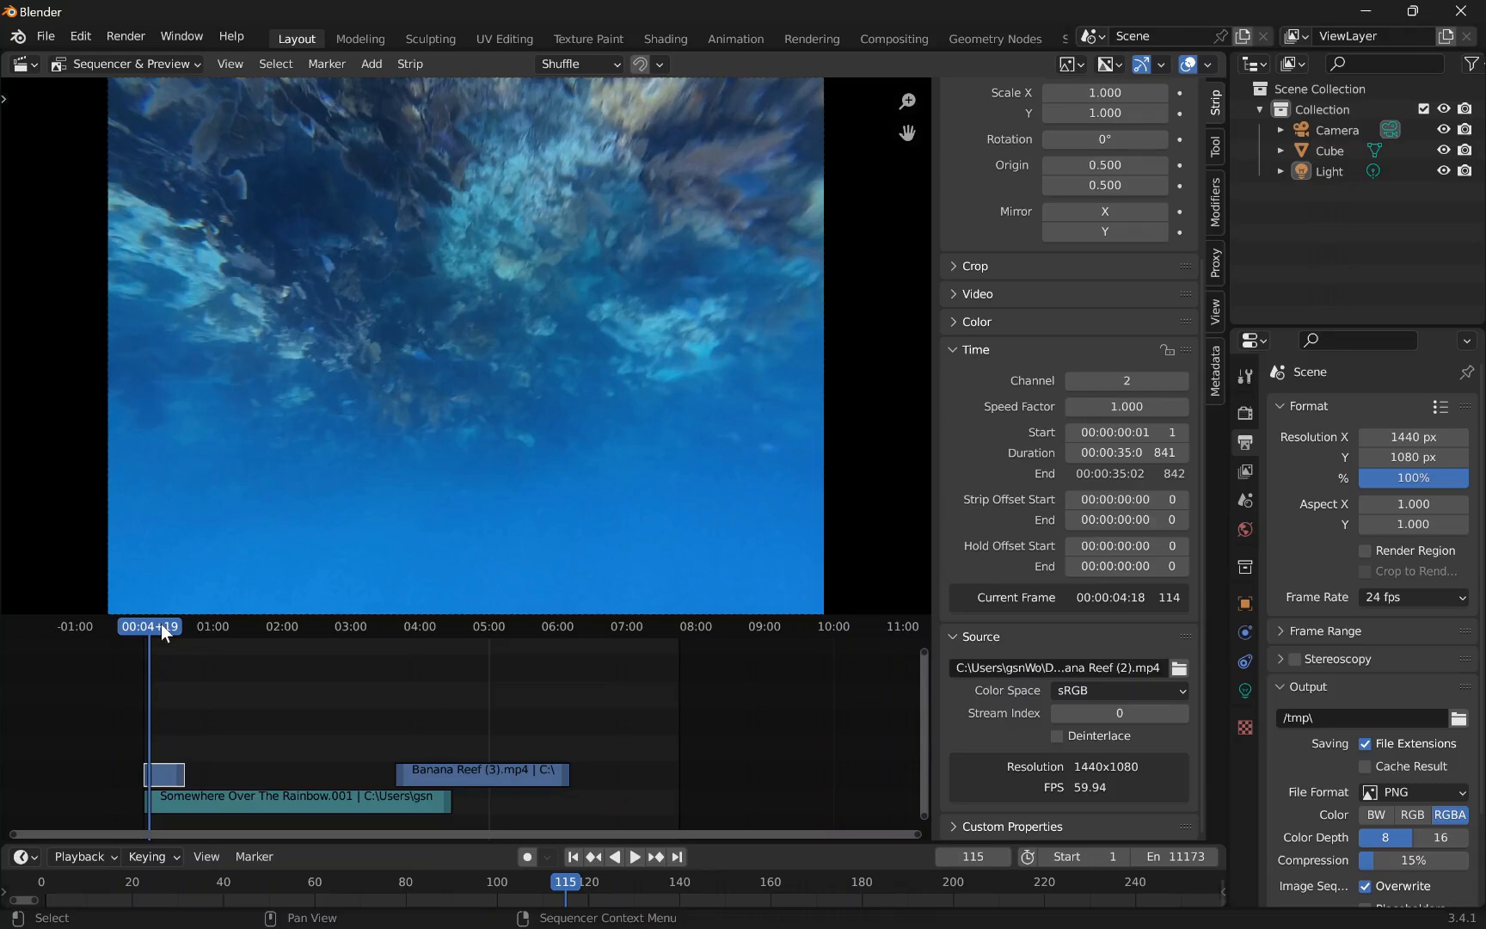
drag(162, 626, 142, 630)
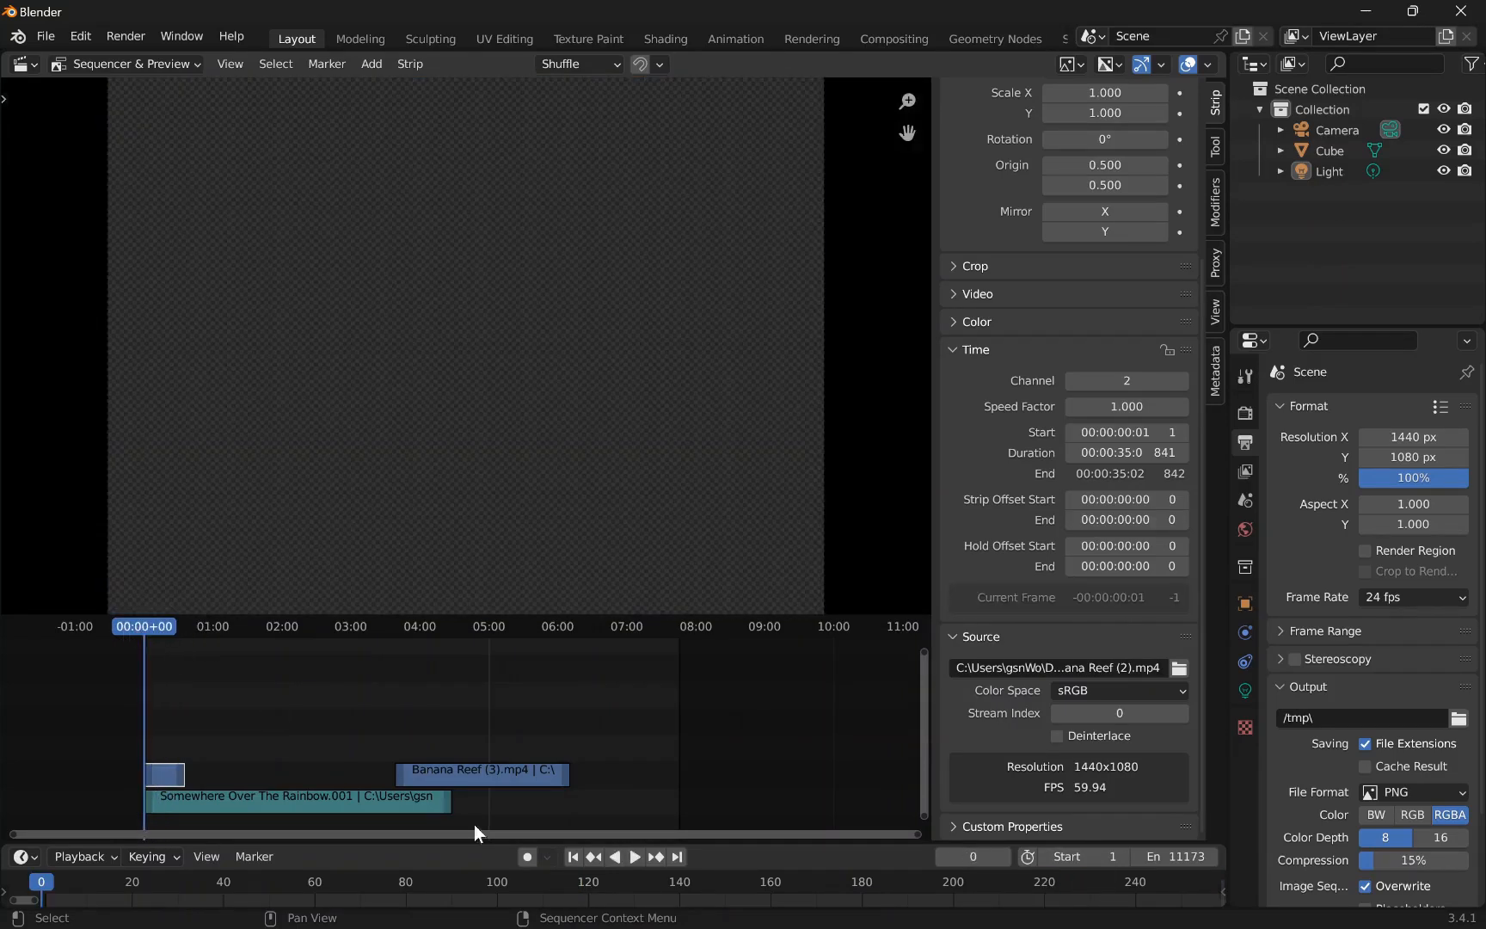
click(643, 858)
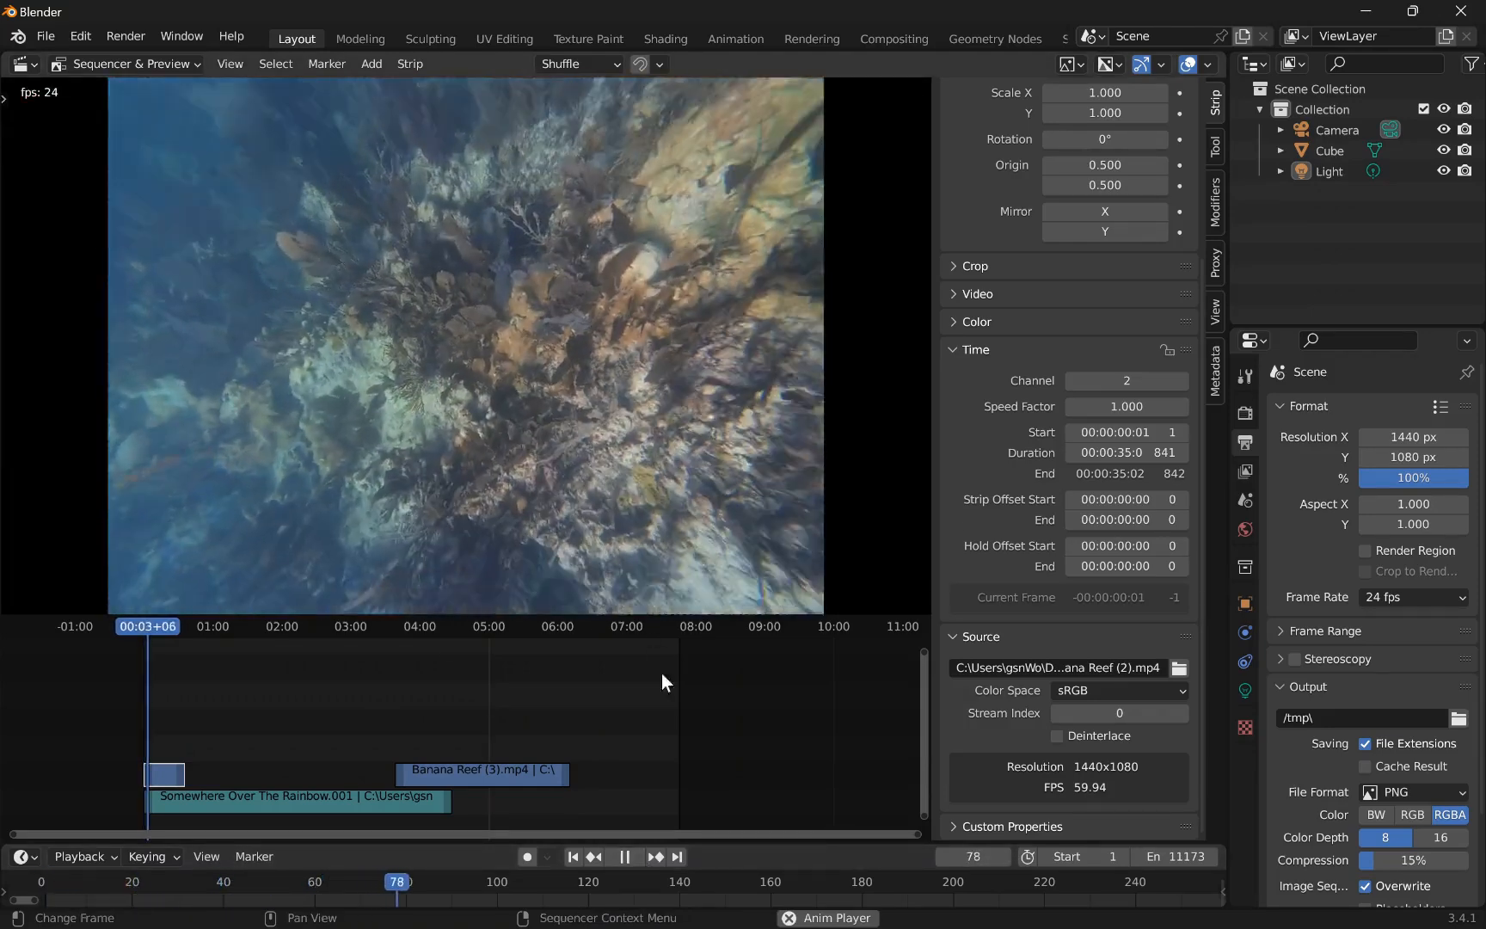
click(627, 858)
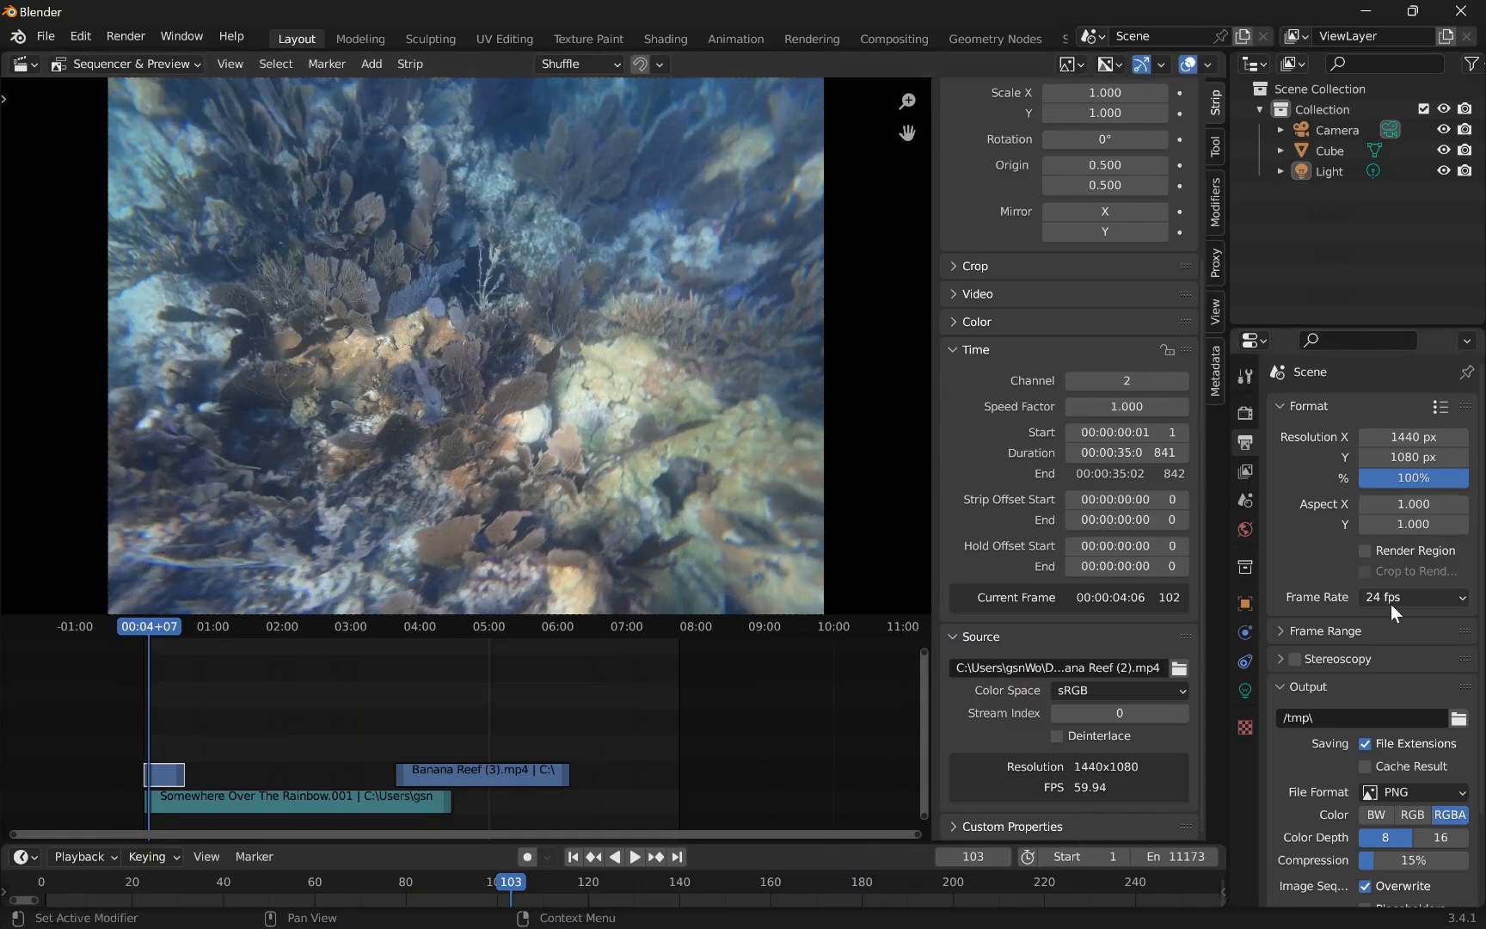
drag(174, 627, 163, 627)
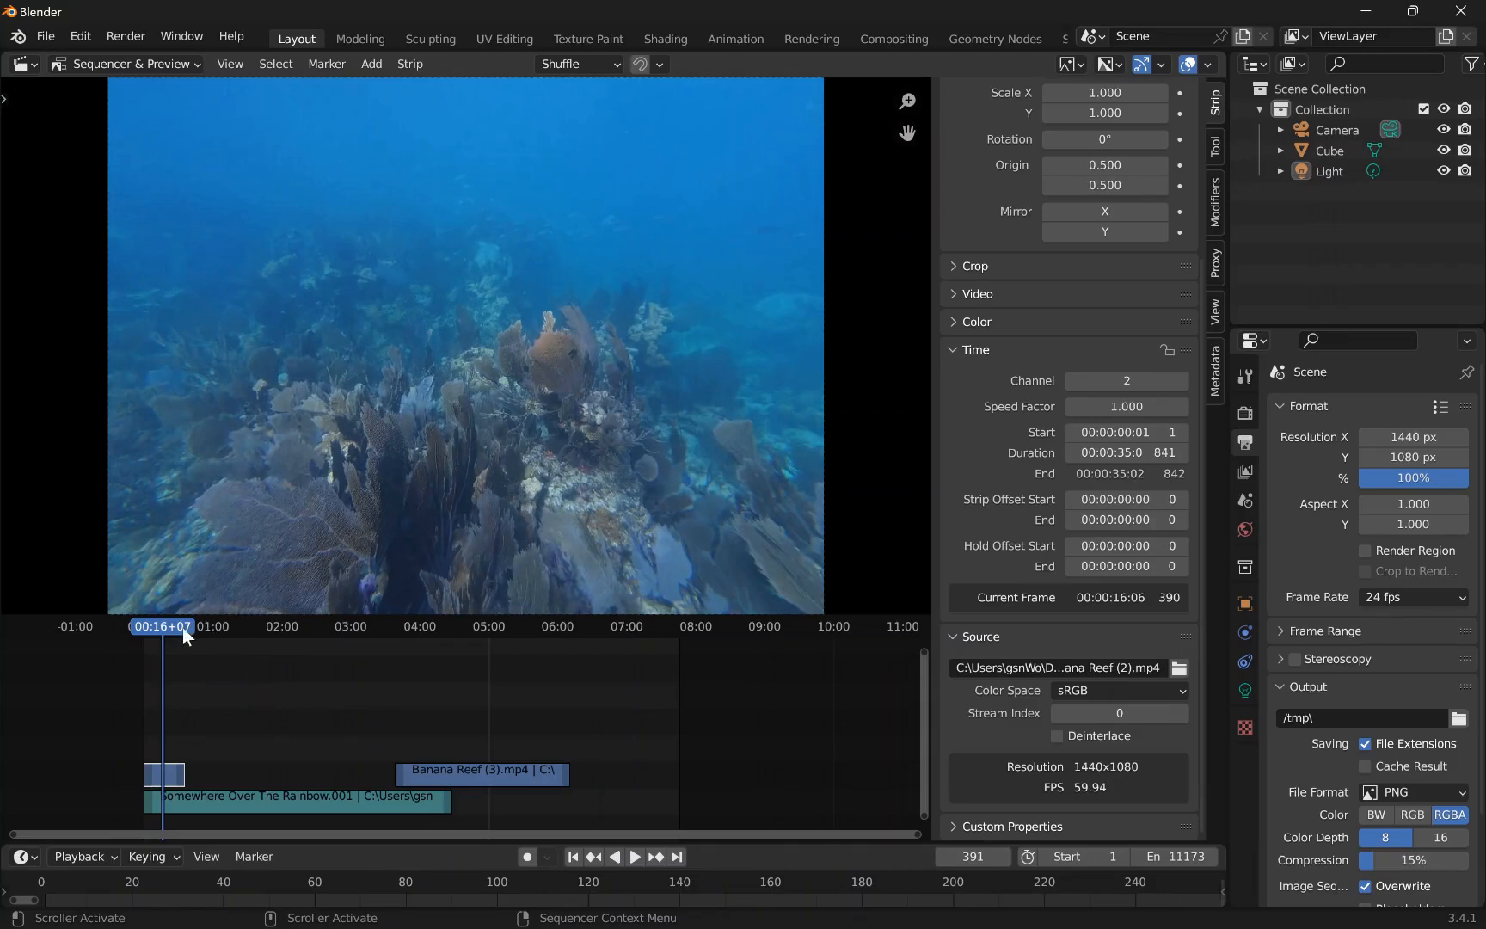
- Set the Banana Reef (2).mp4 strip's speed factor to 0.4004
click(1127, 406)
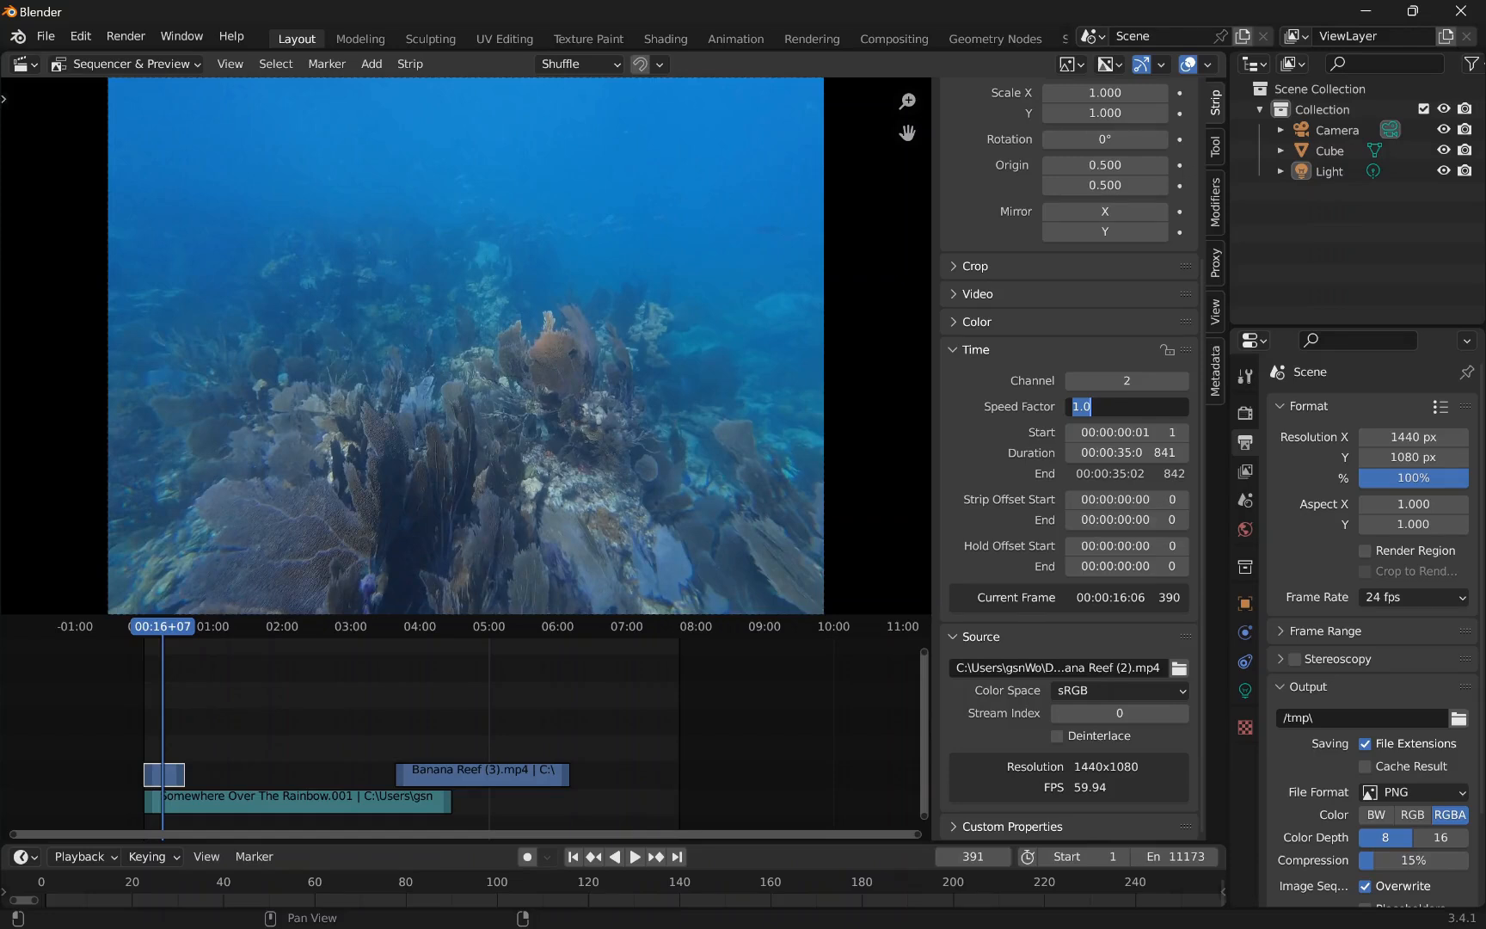
text(.4004004004)
key(Return)
click(1139, 407)
click(1140, 407)
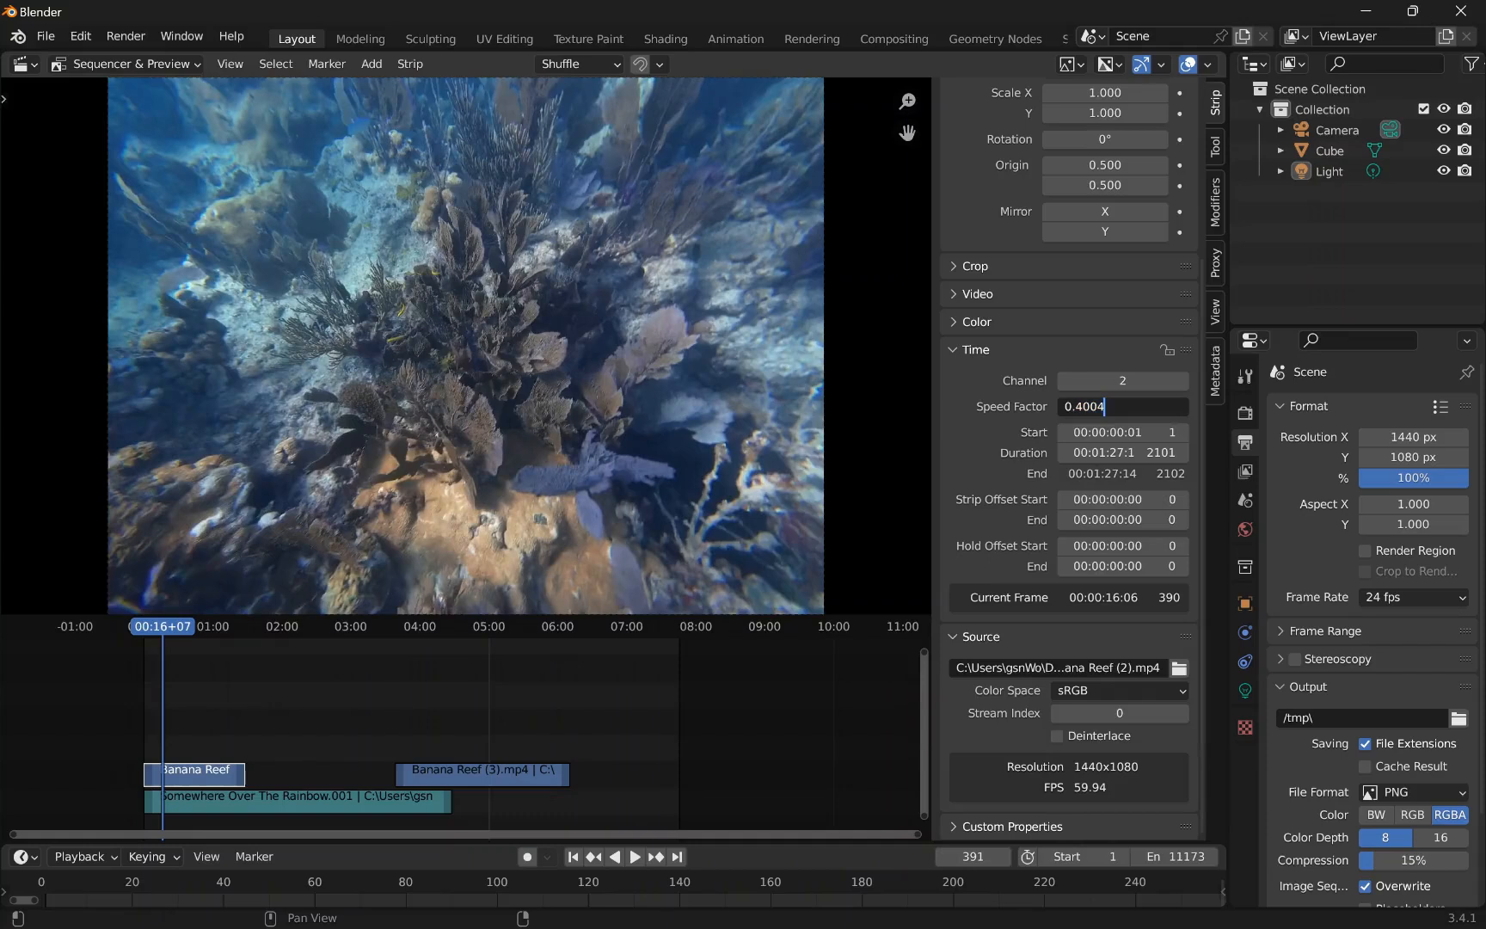
key(Return)
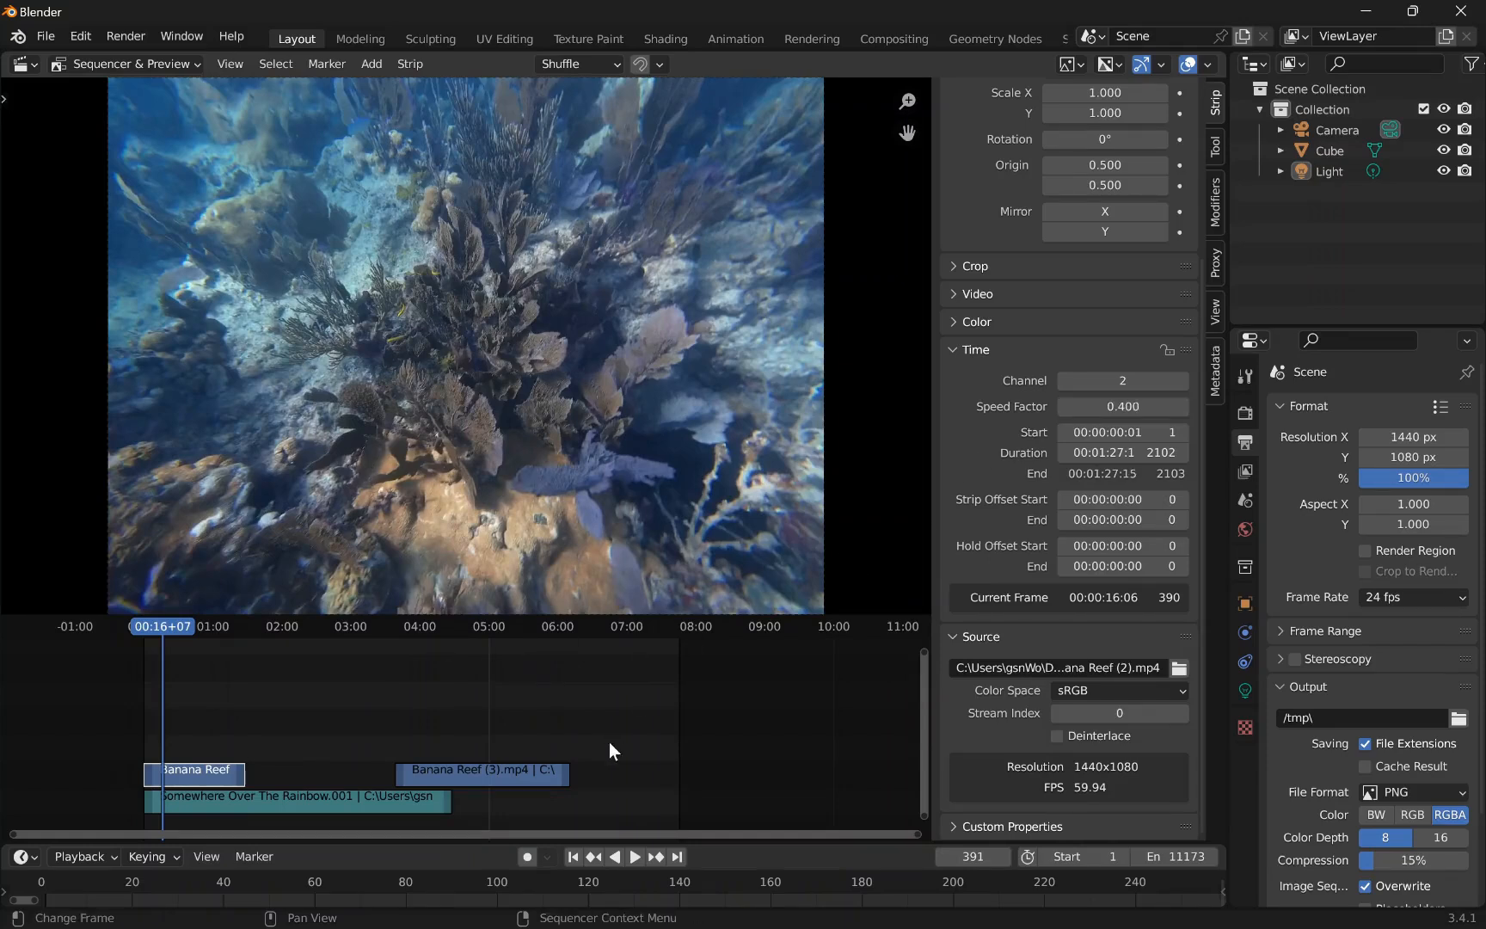
- Move the Banana Reef (3).mp4 strip directly behind Banana Reef (2).mp4 and set its speed factor to 0.4004
drag(469, 774, 327, 773)
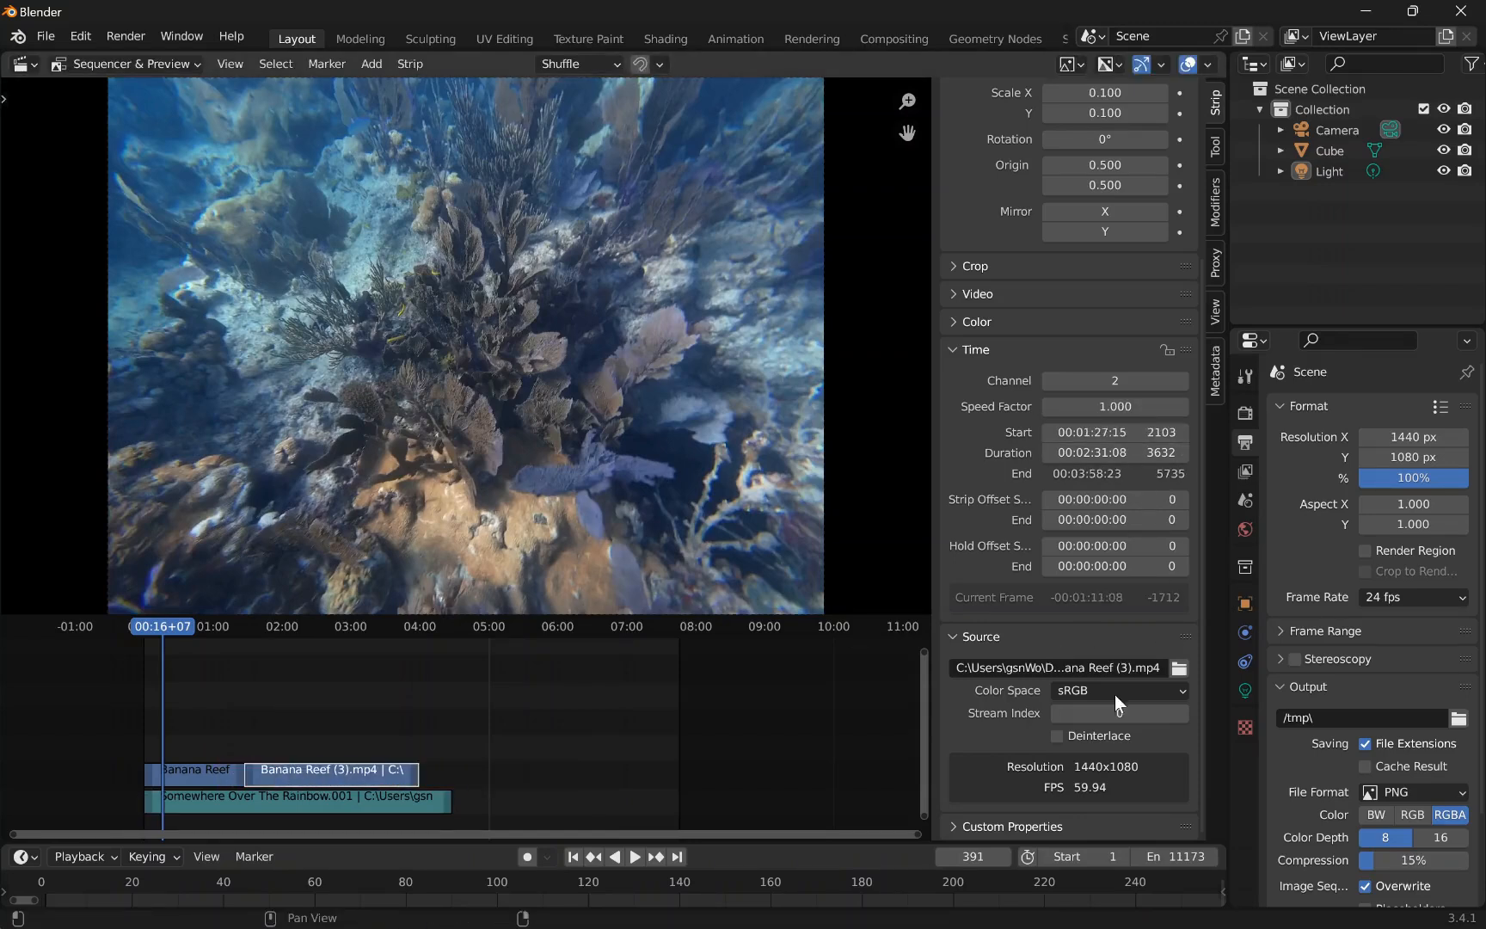
click(1120, 408)
text(.400)
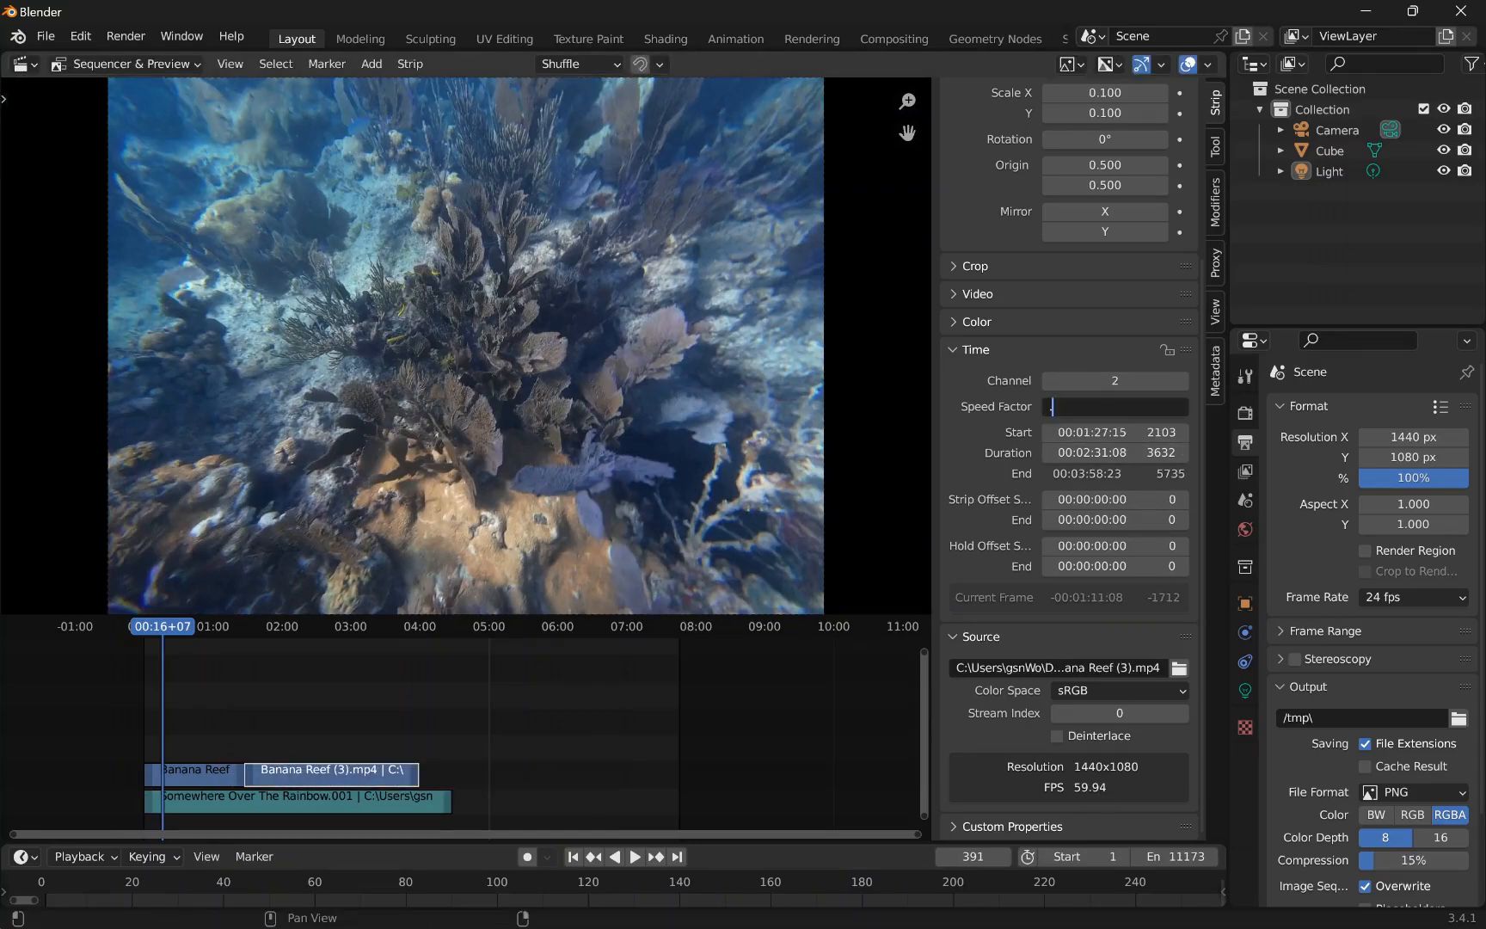
key(Return)
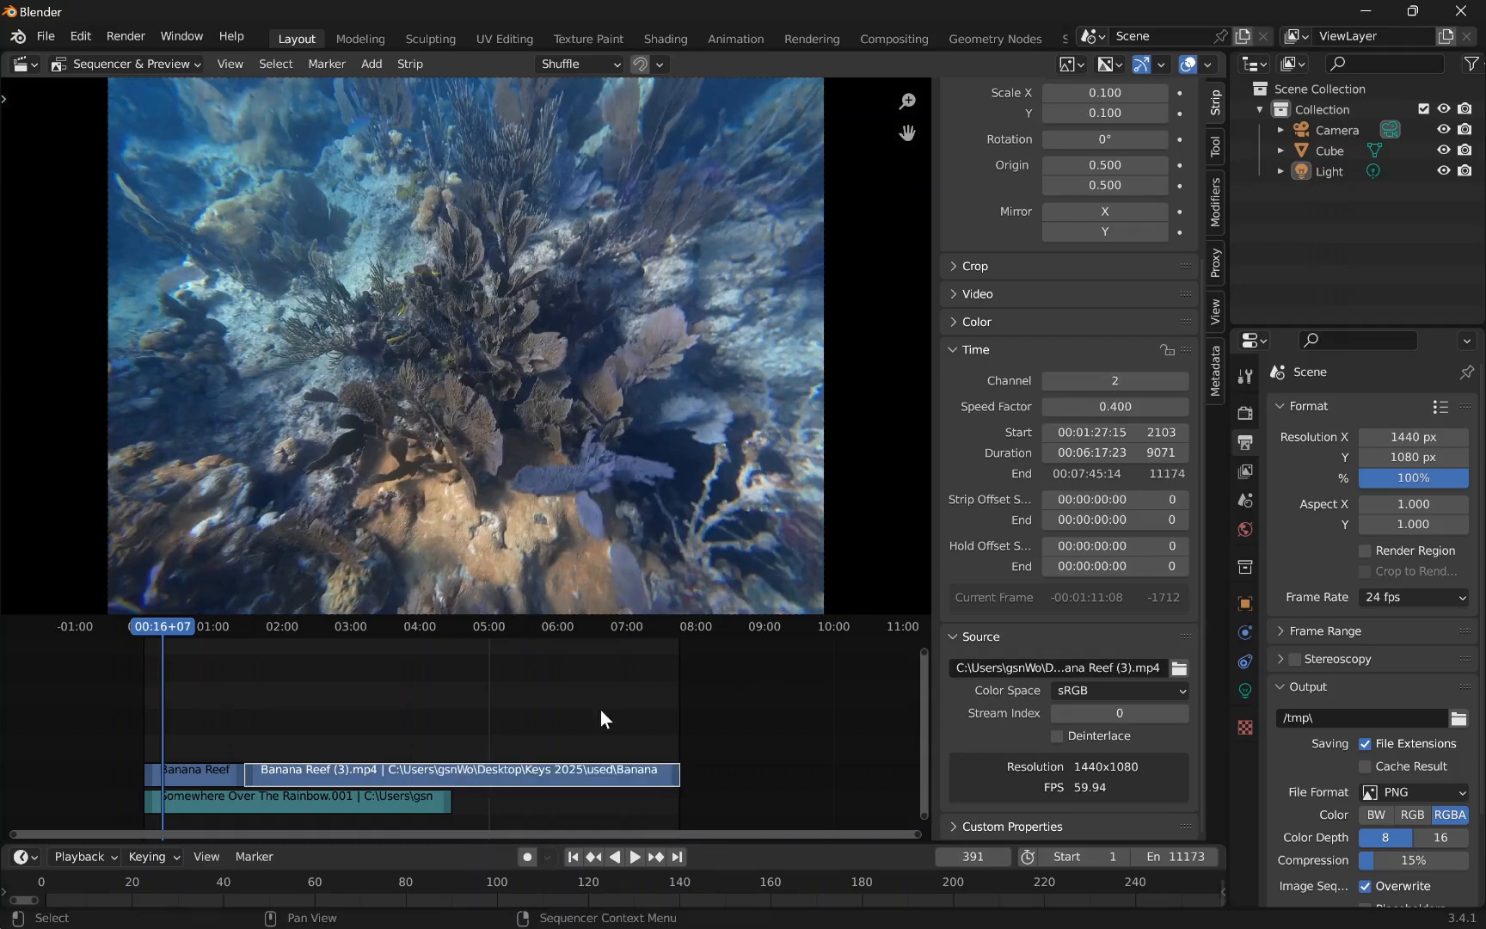
- Compare the last frame of the Banana Reef (3).mp4 strip with the scene's end frame, and review both clips' time settings
click(670, 774)
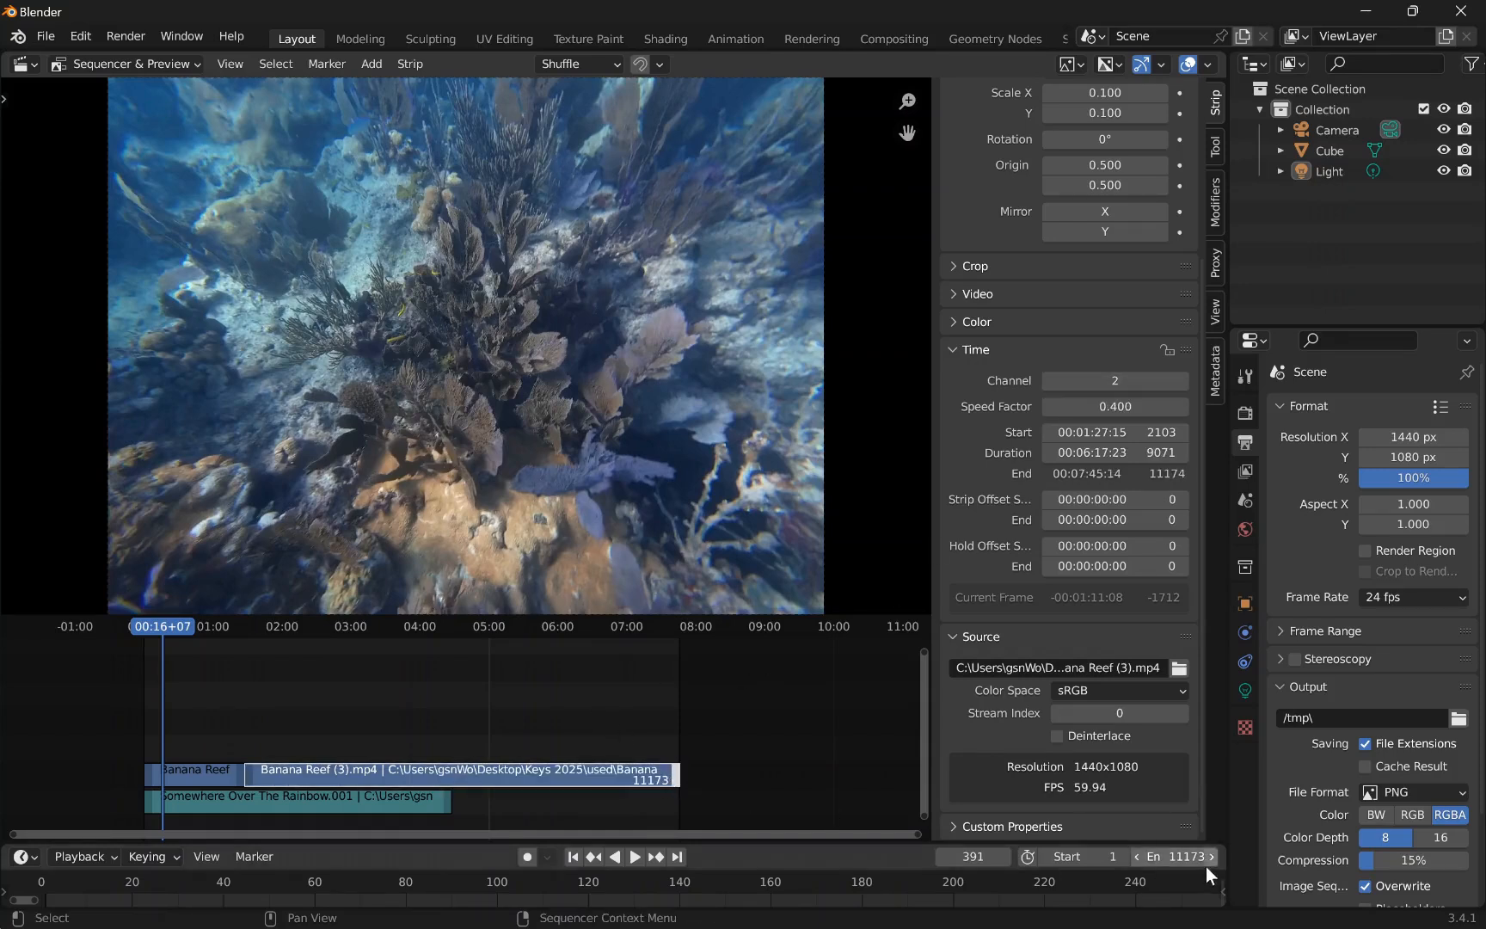
click(630, 746)
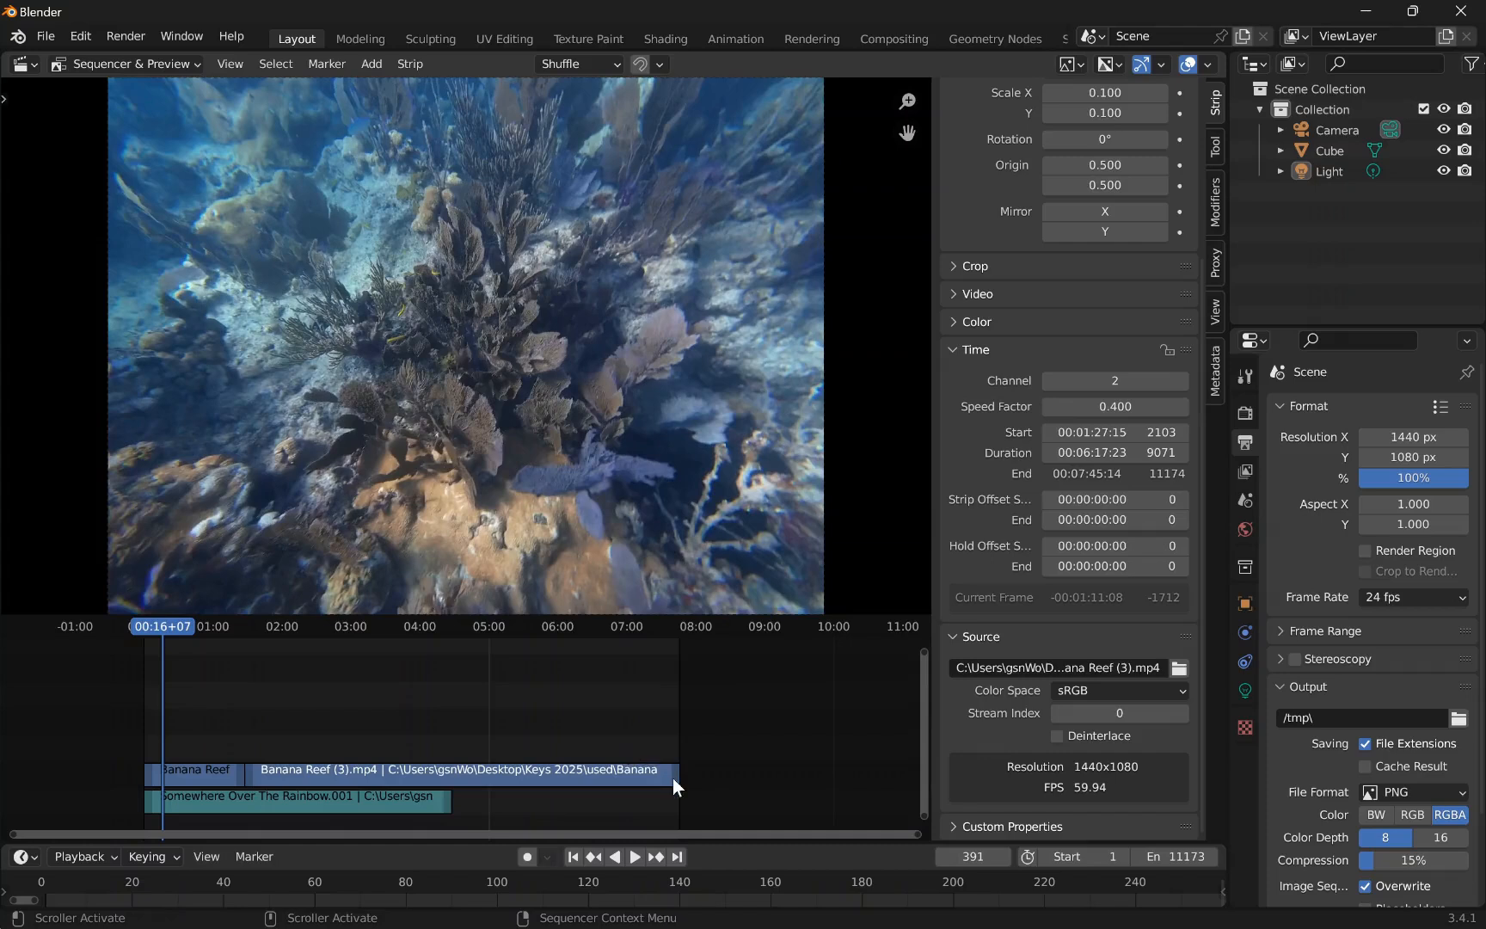
click(673, 779)
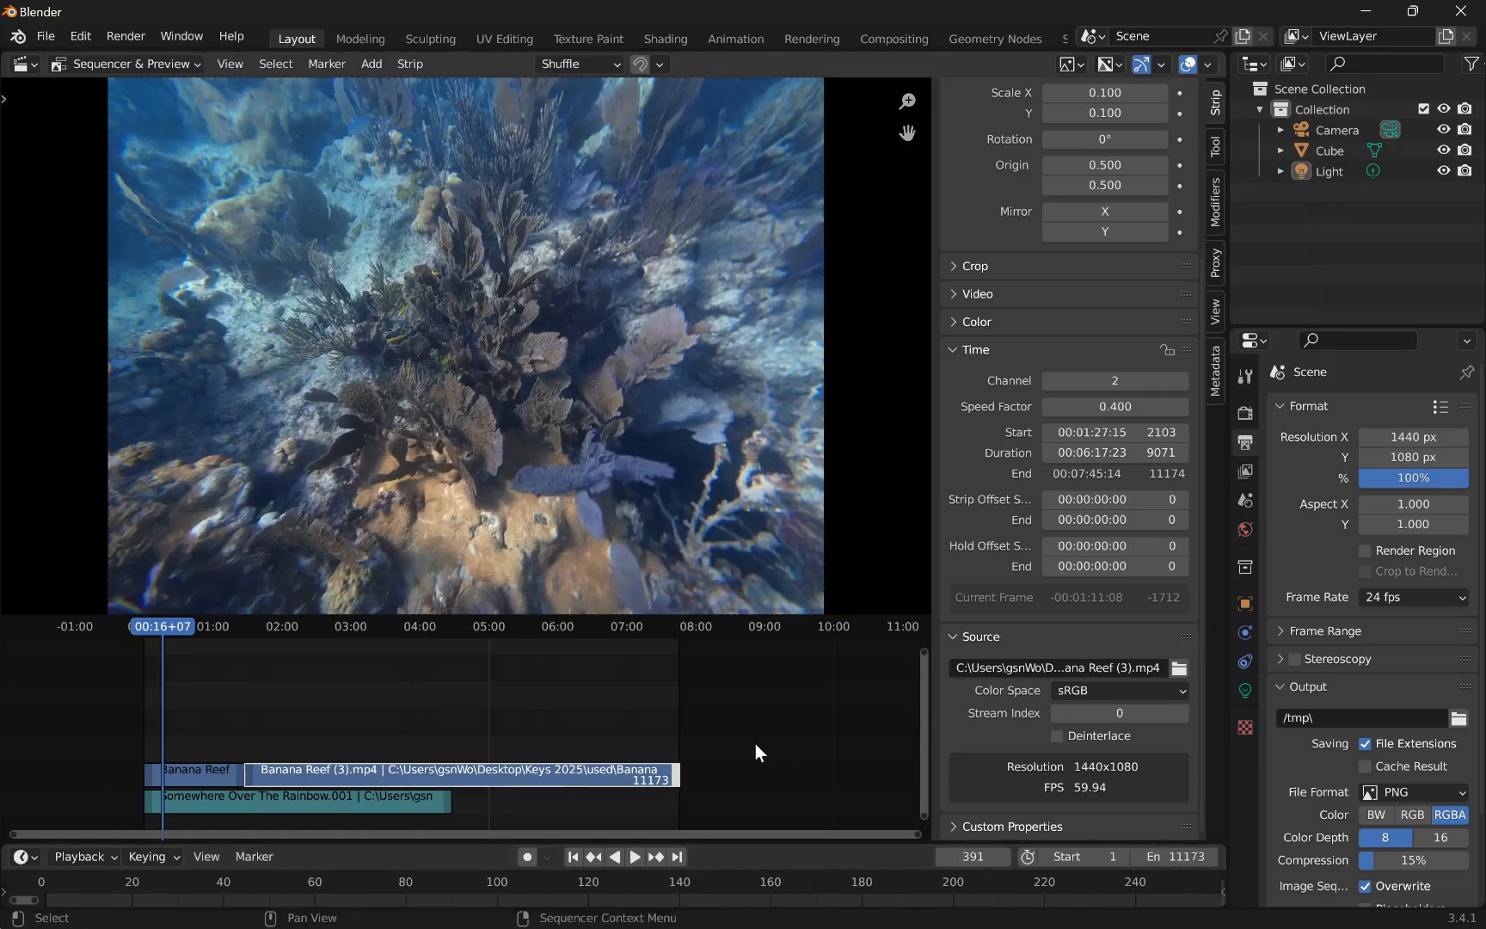
click(793, 754)
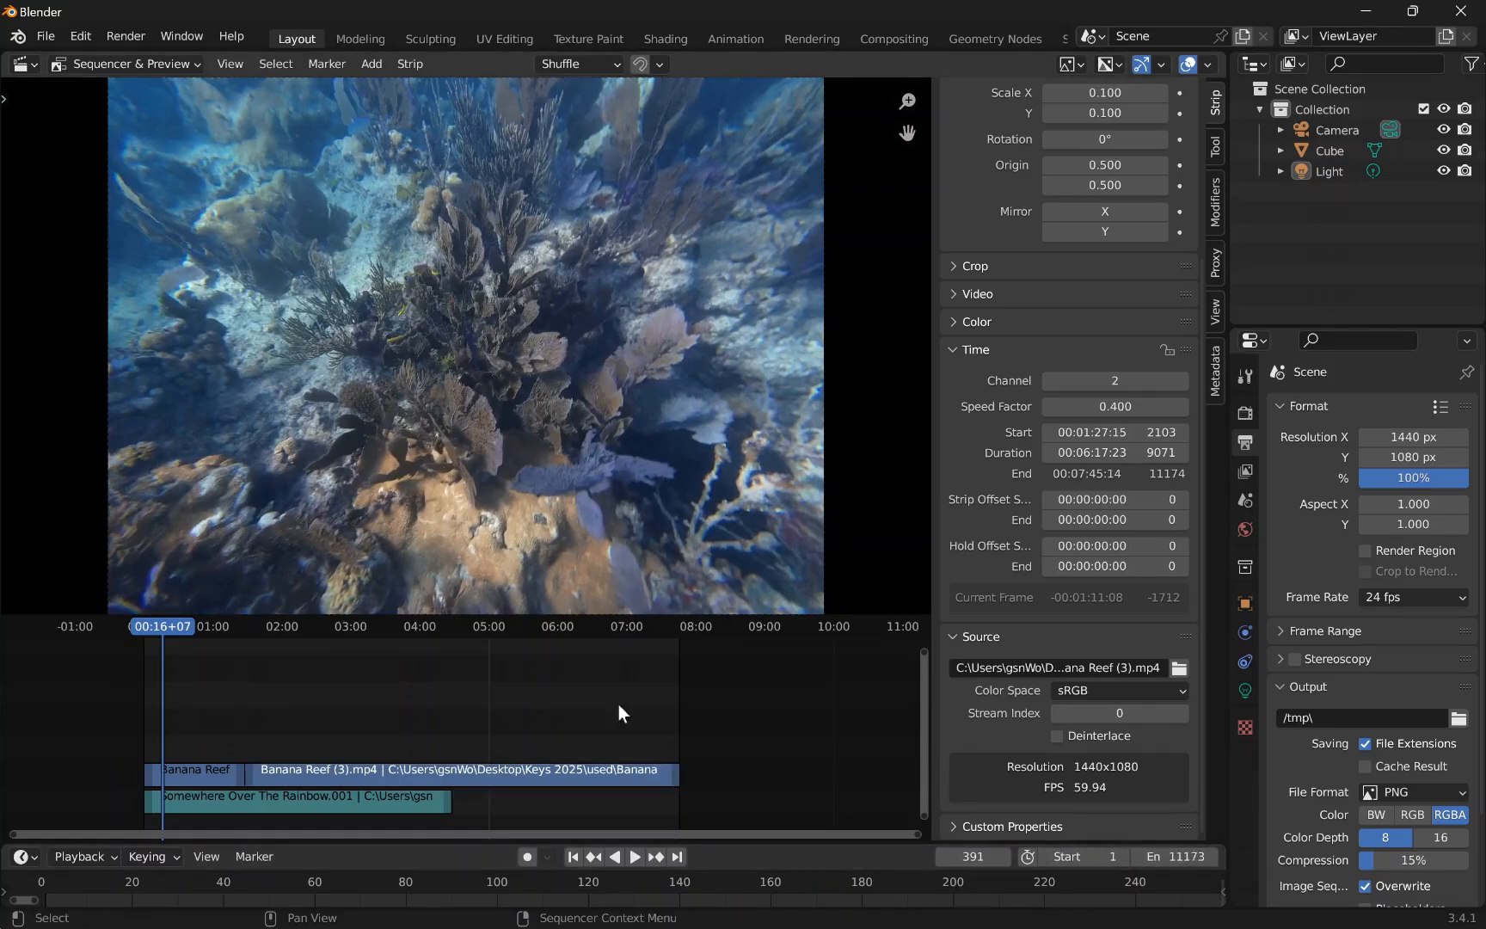
drag(168, 767, 196, 780)
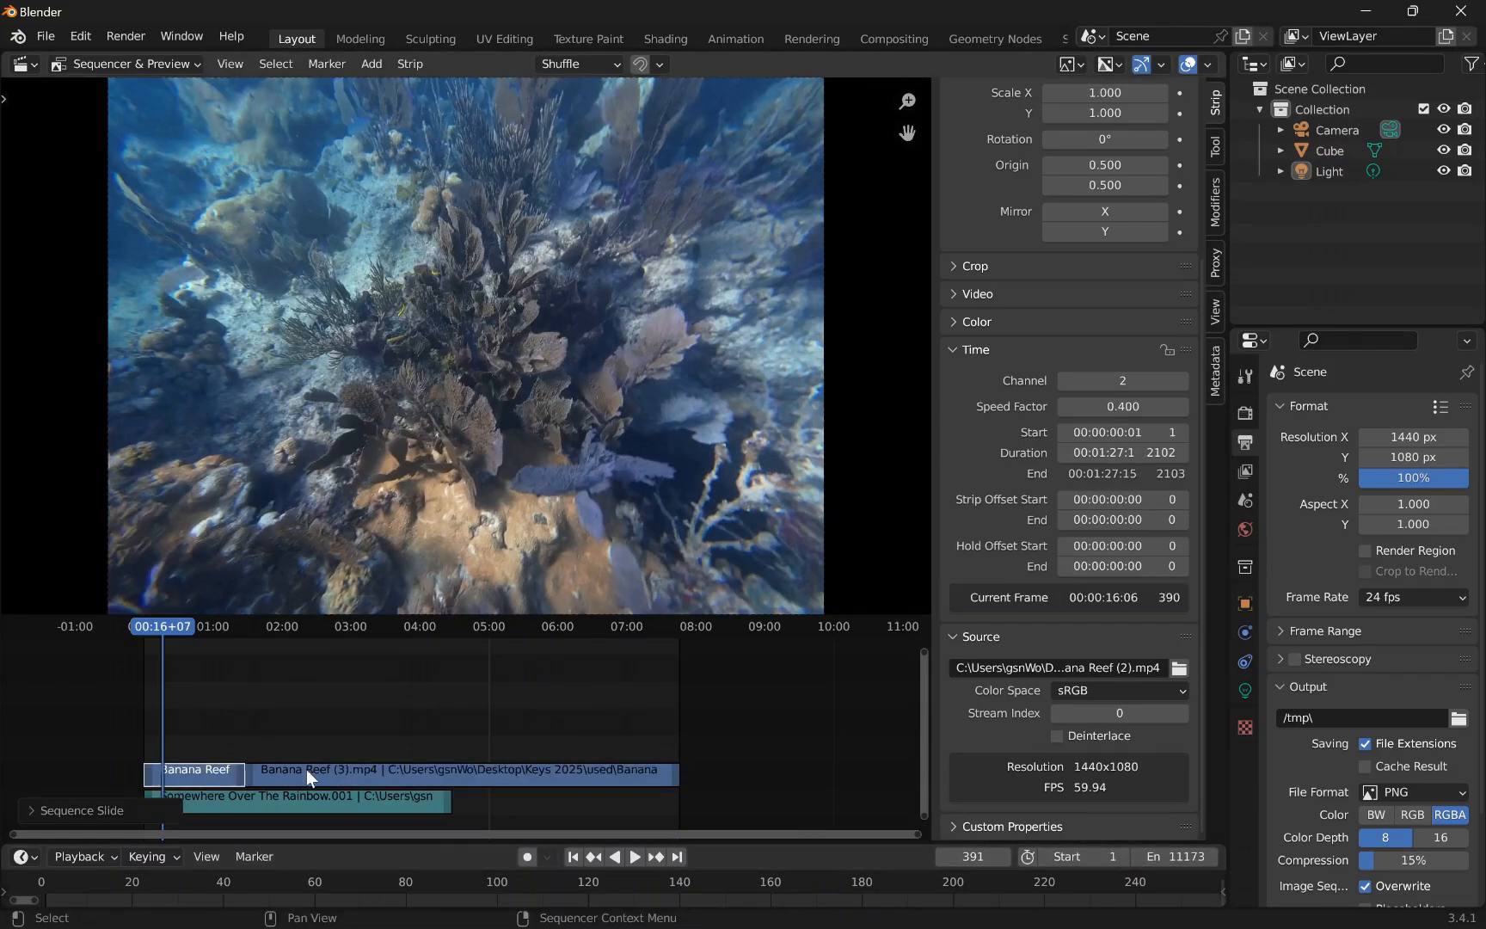
drag(309, 771, 303, 768)
click(388, 731)
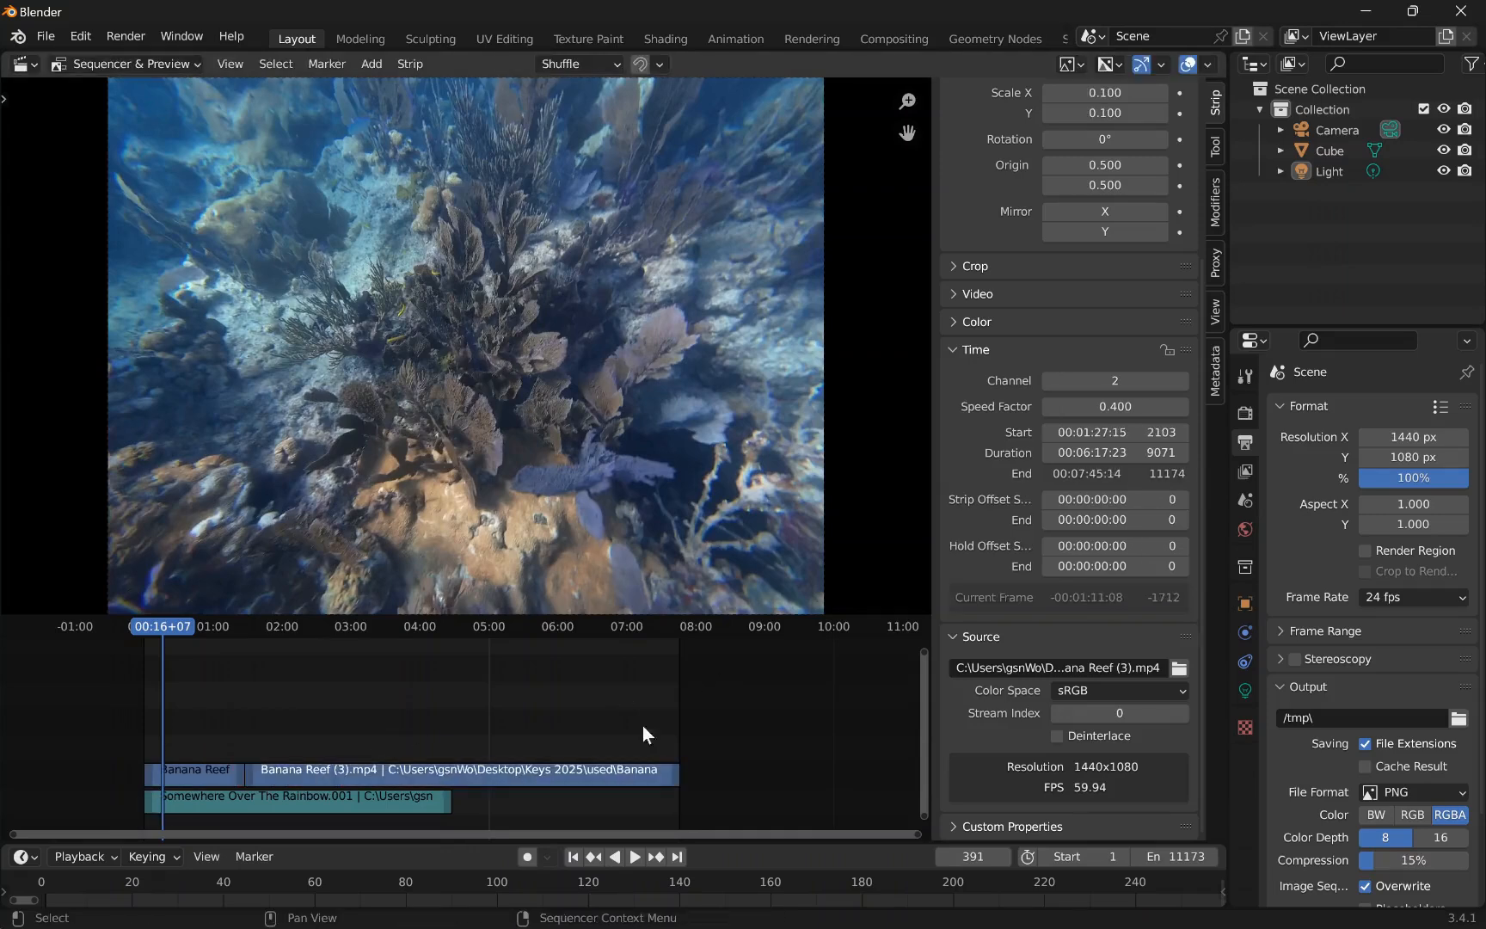
- Set the Somewhere Over The Rainbow sound strip's speed factor to 0.4004
click(280, 805)
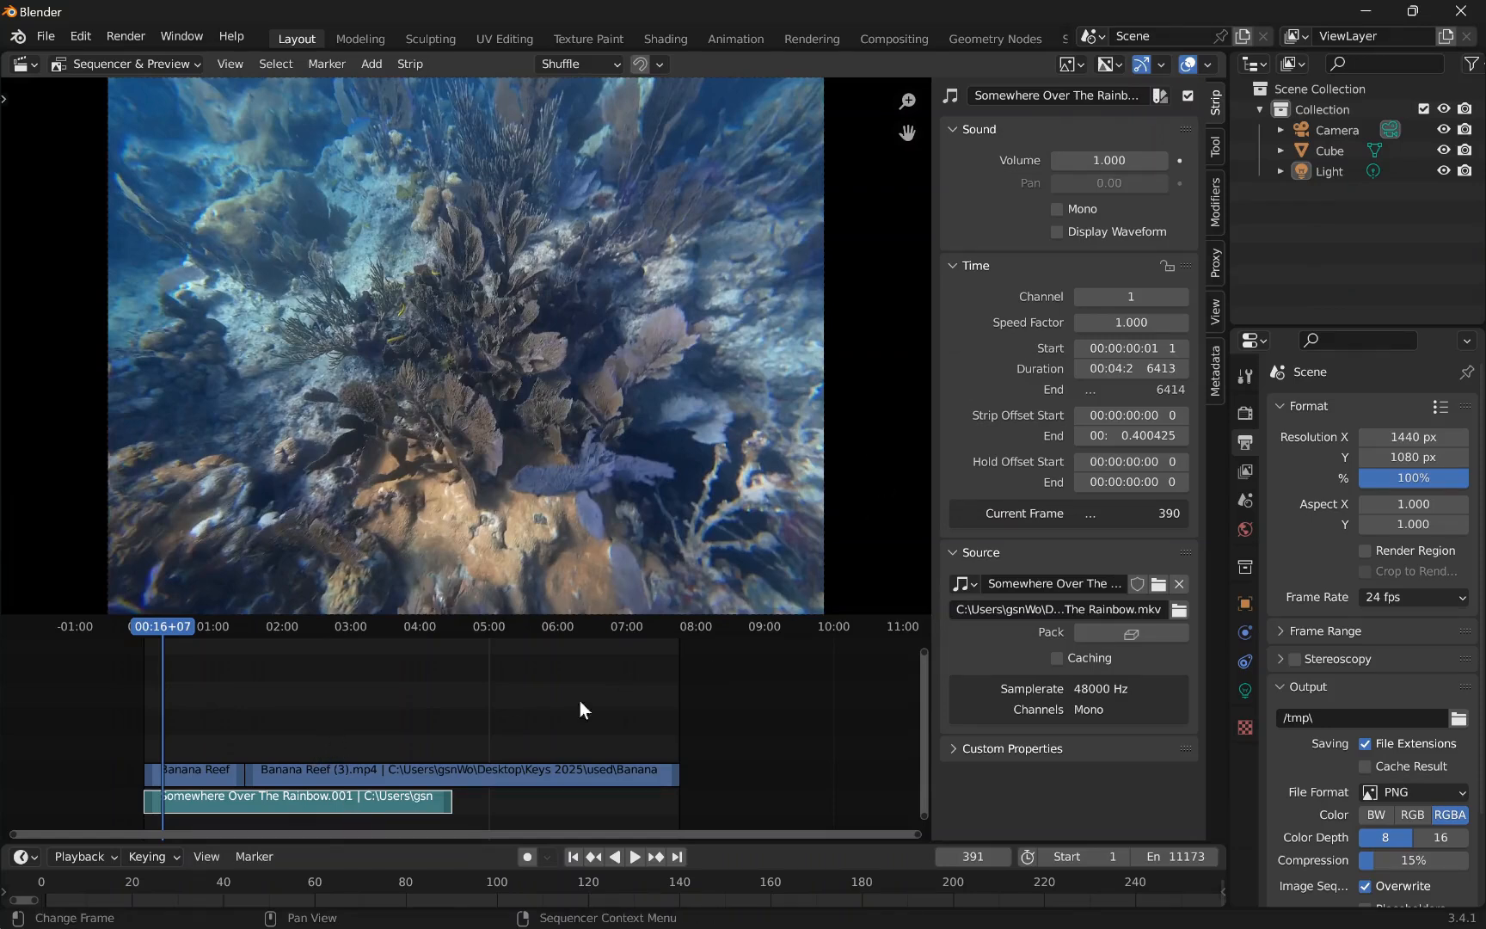
click(296, 774)
click(286, 797)
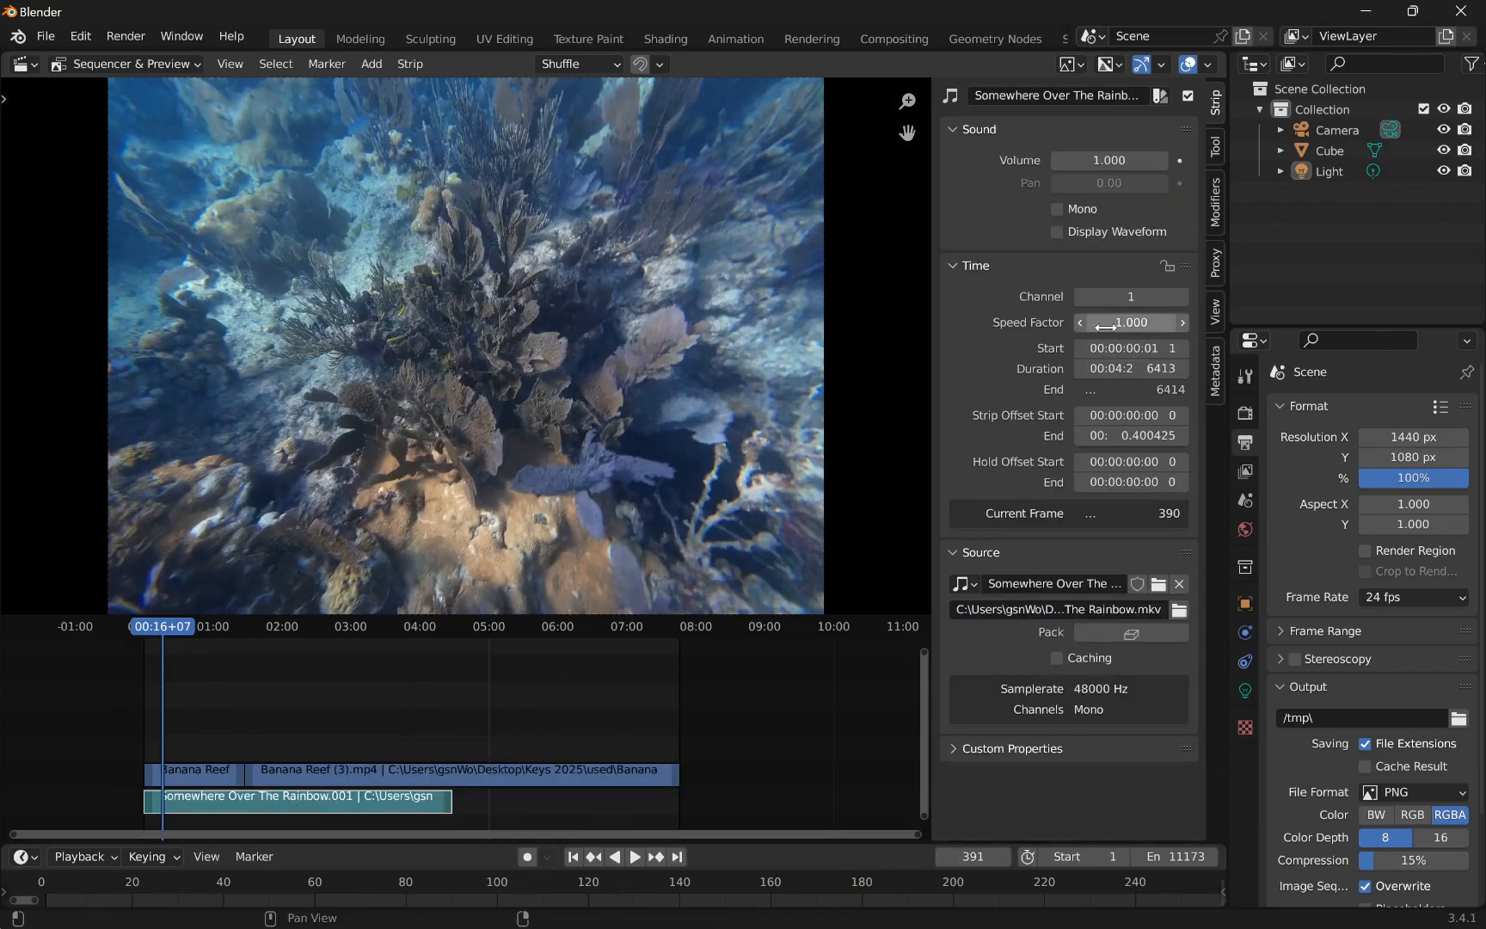
click(1131, 322)
key(BackSpace)
text(.4)
key(Return)
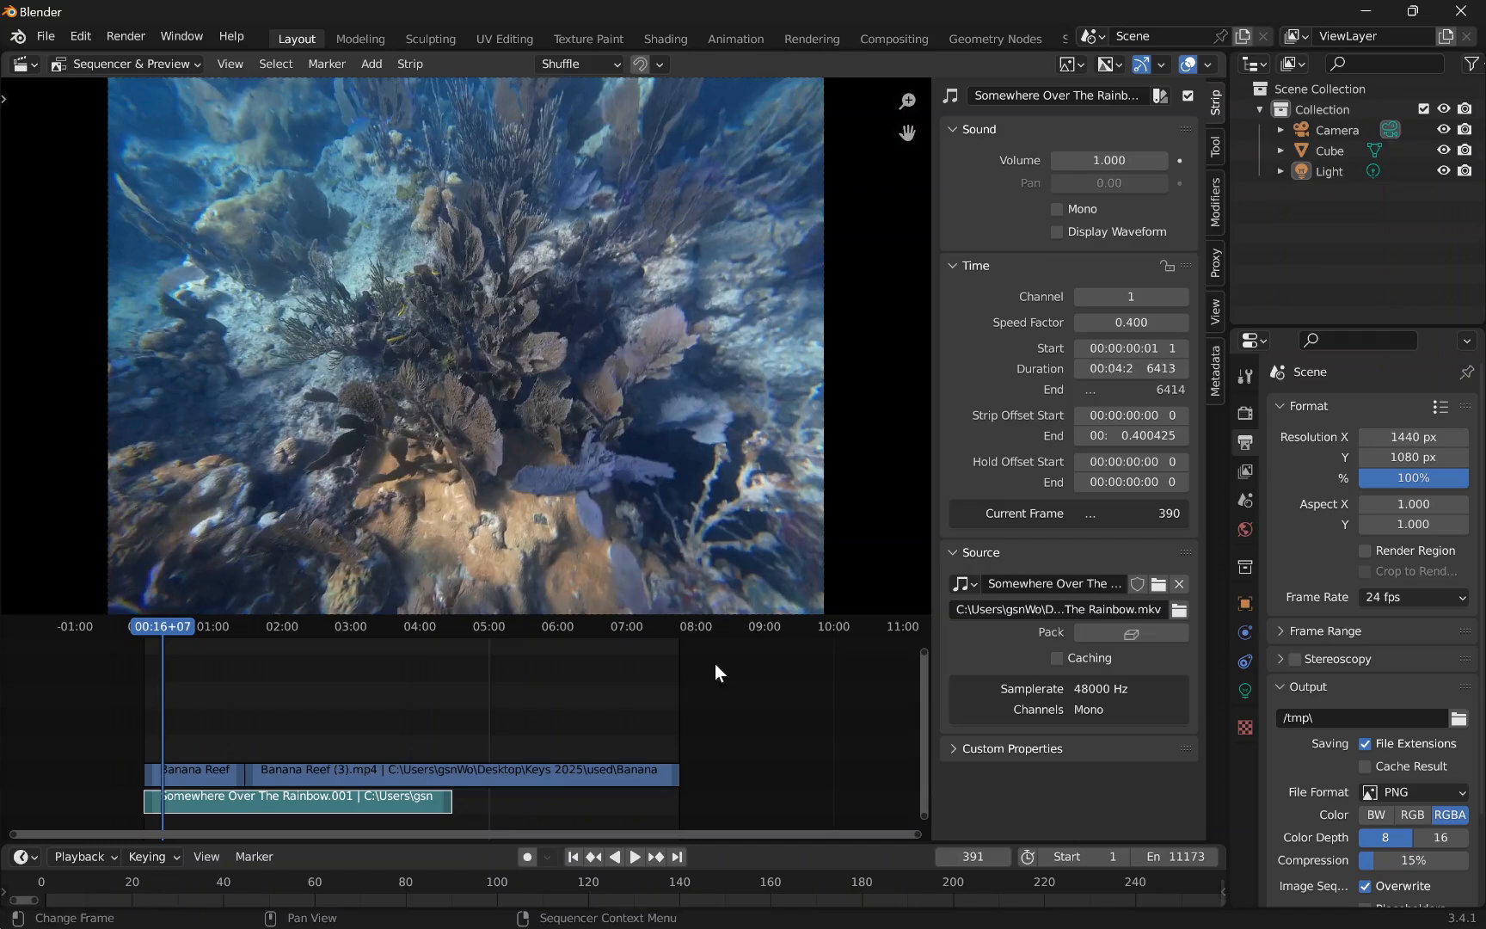
click(1094, 322)
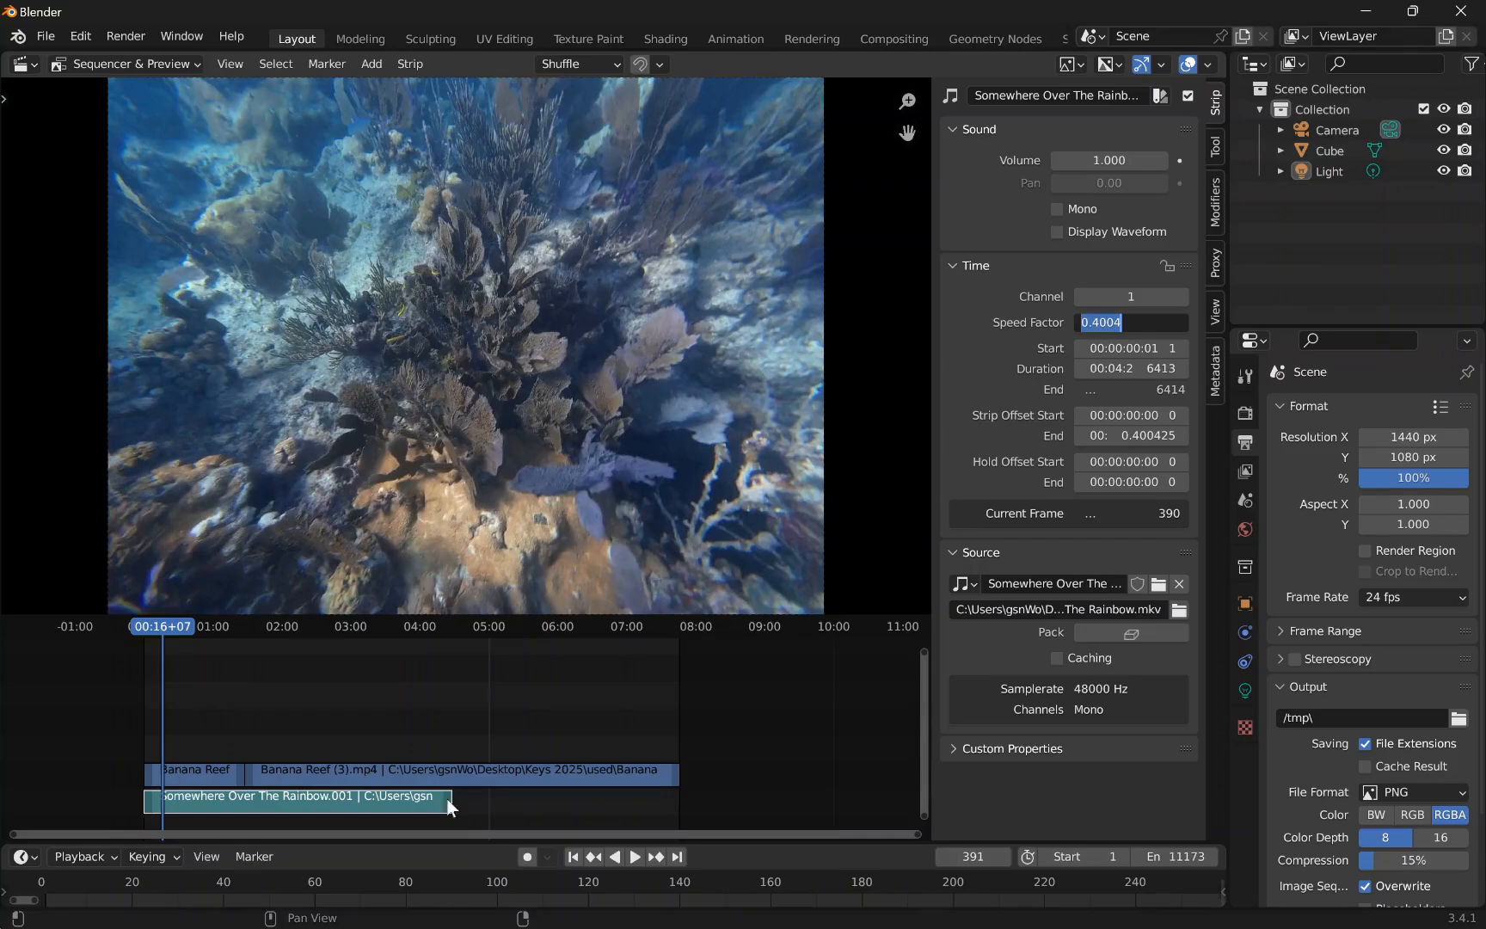
- Extend the end of the Somewhere Over The Rainbow sound strip to about 06:13 and play back a few seconds
drag(447, 805, 565, 812)
click(631, 858)
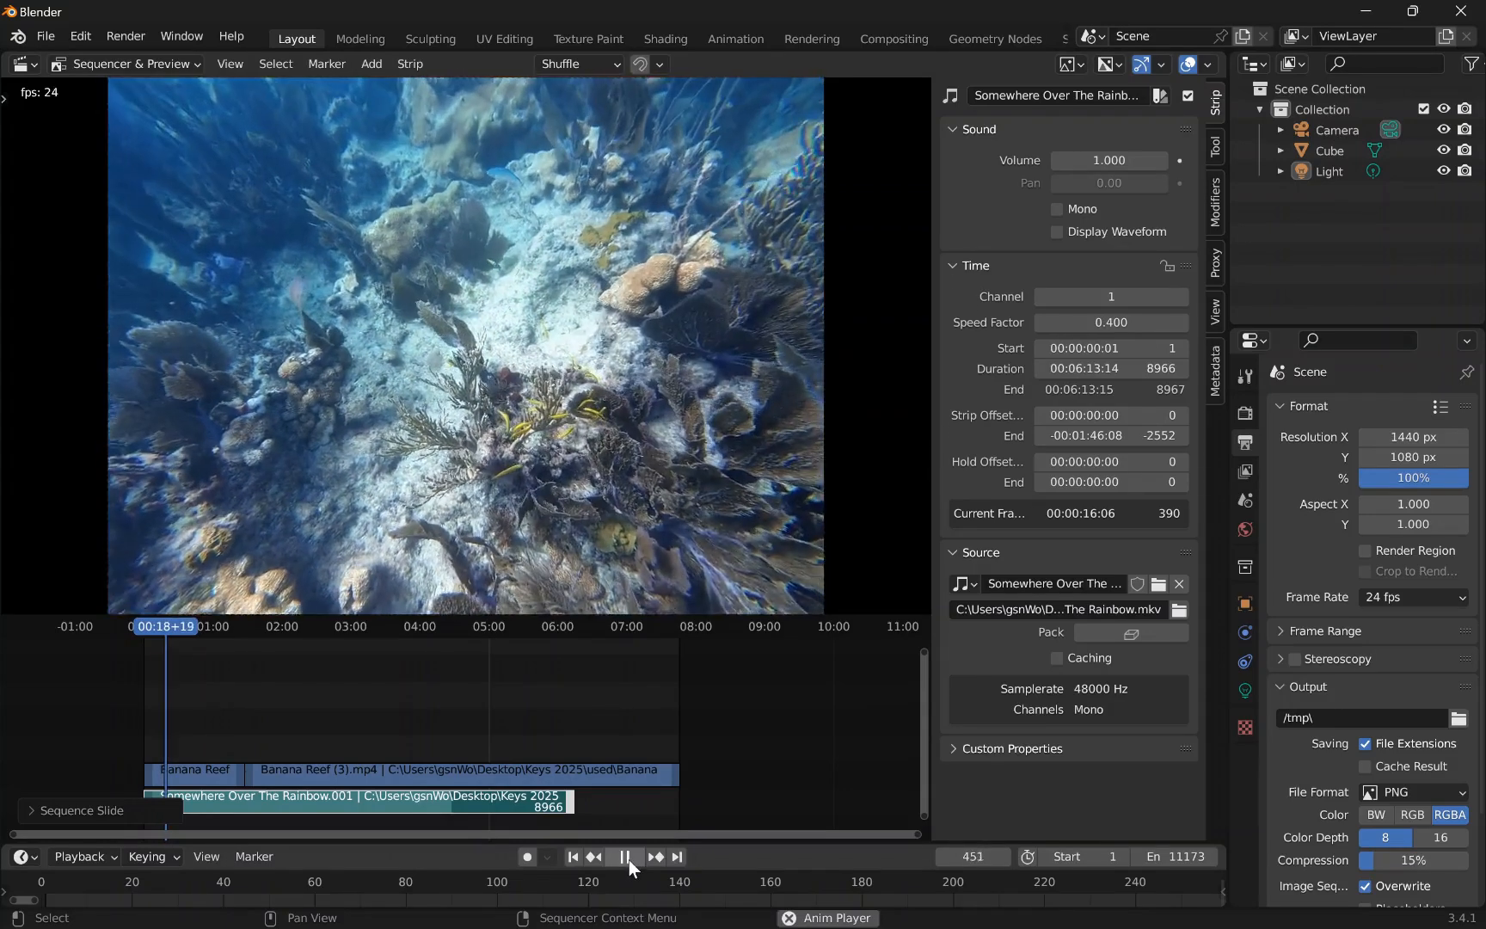
click(628, 860)
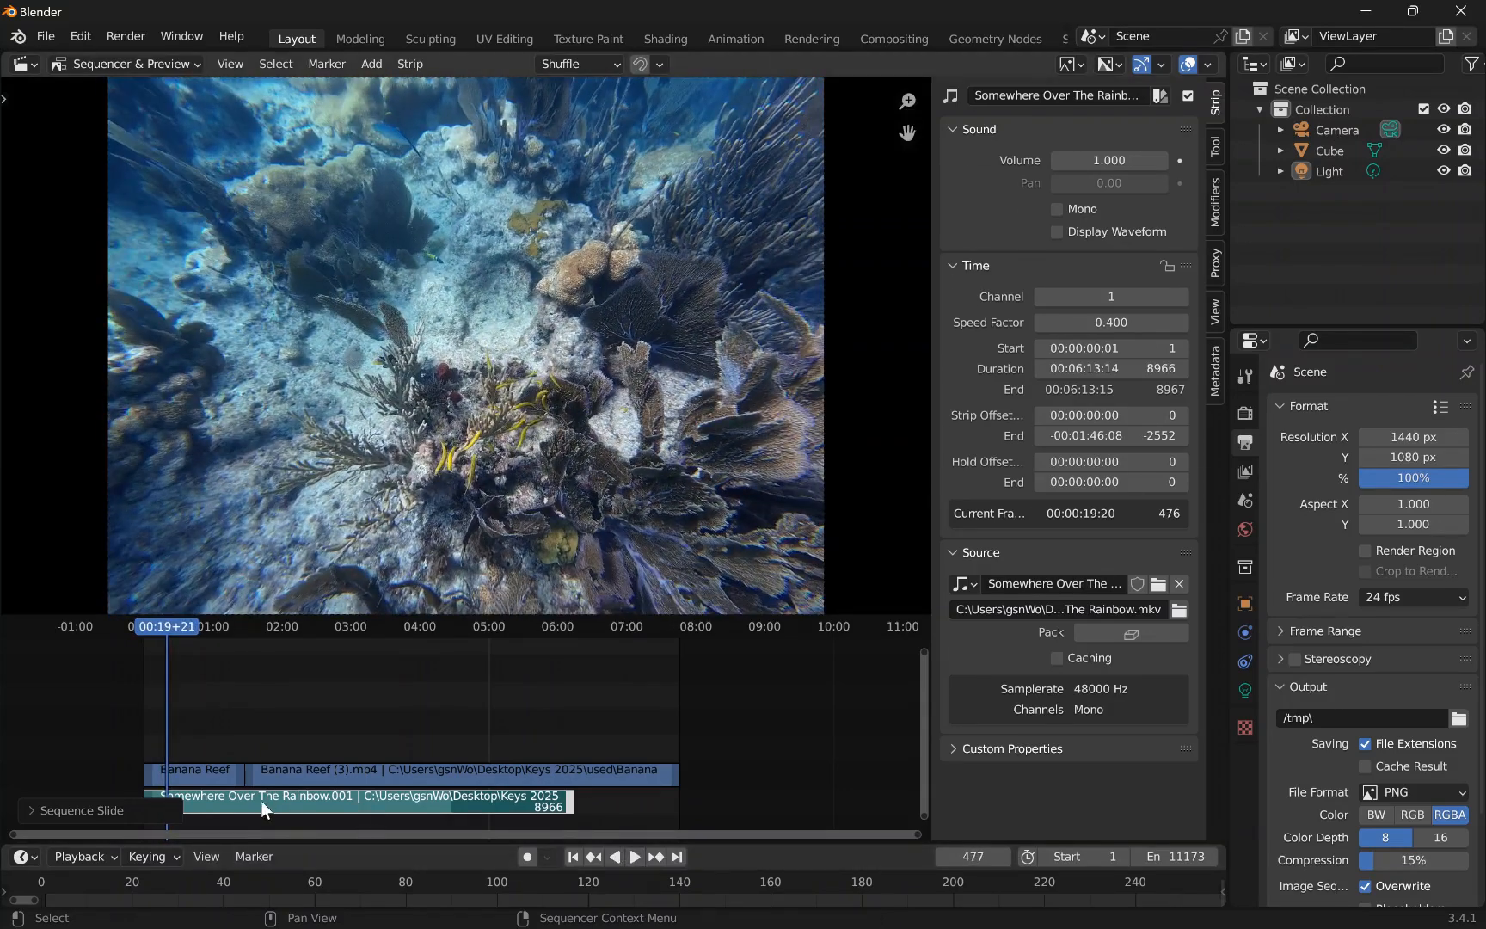
- Compare the sound strip's length with Banana Reef (3).mp4 by sliding it beneath that clip and back to the timeline start
click(249, 801)
drag(233, 800, 335, 800)
click(313, 774)
click(326, 802)
click(318, 781)
click(318, 799)
click(317, 781)
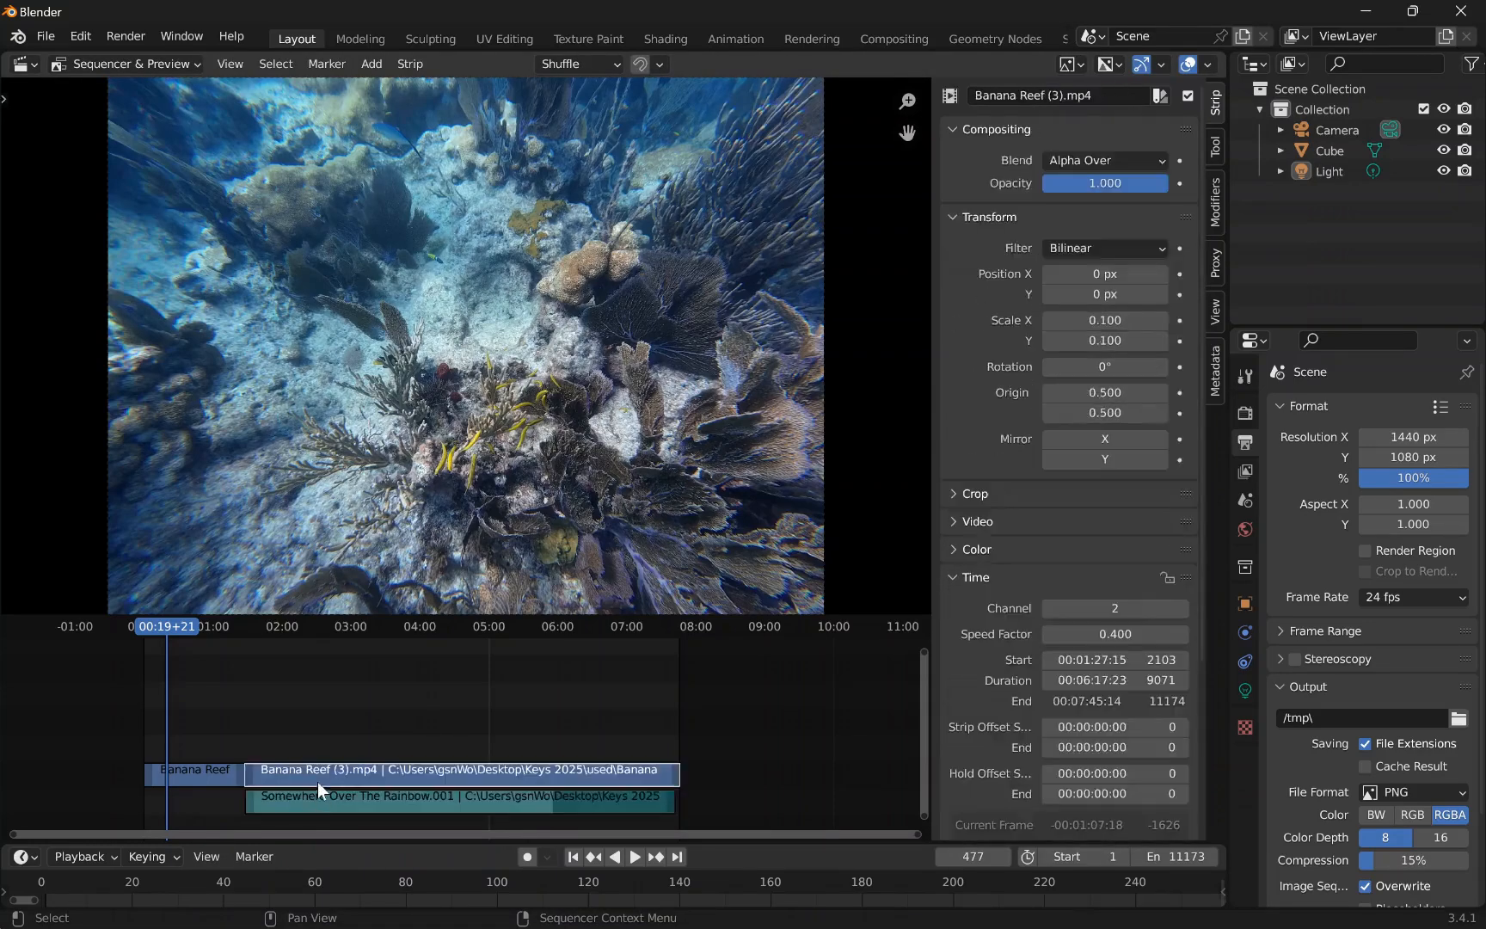
click(321, 798)
click(328, 781)
click(328, 798)
click(327, 781)
click(328, 798)
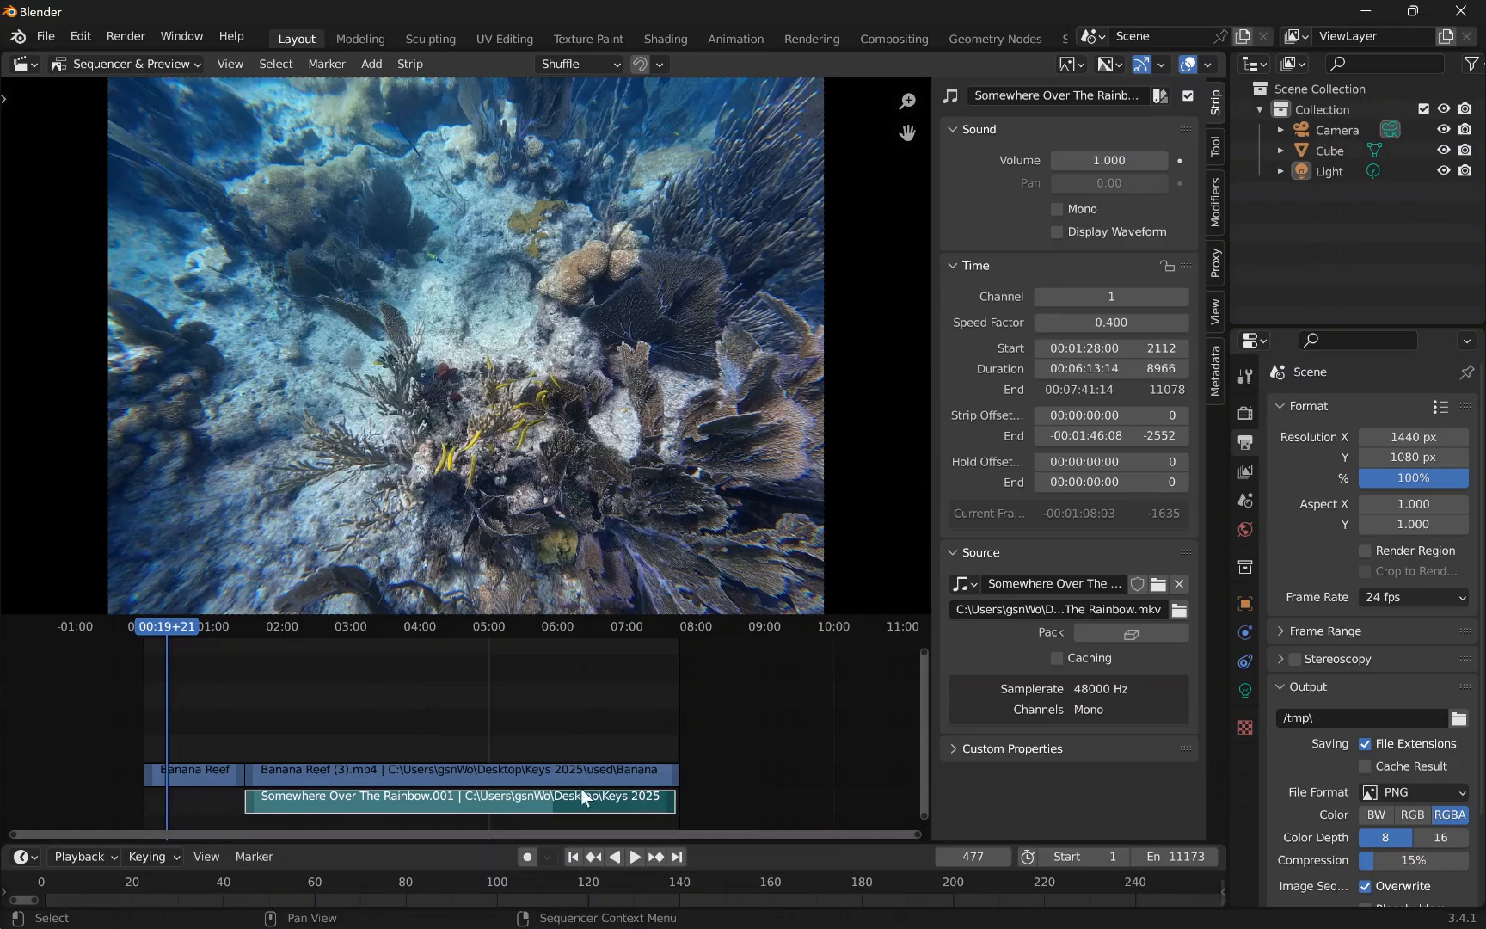
drag(477, 813, 376, 814)
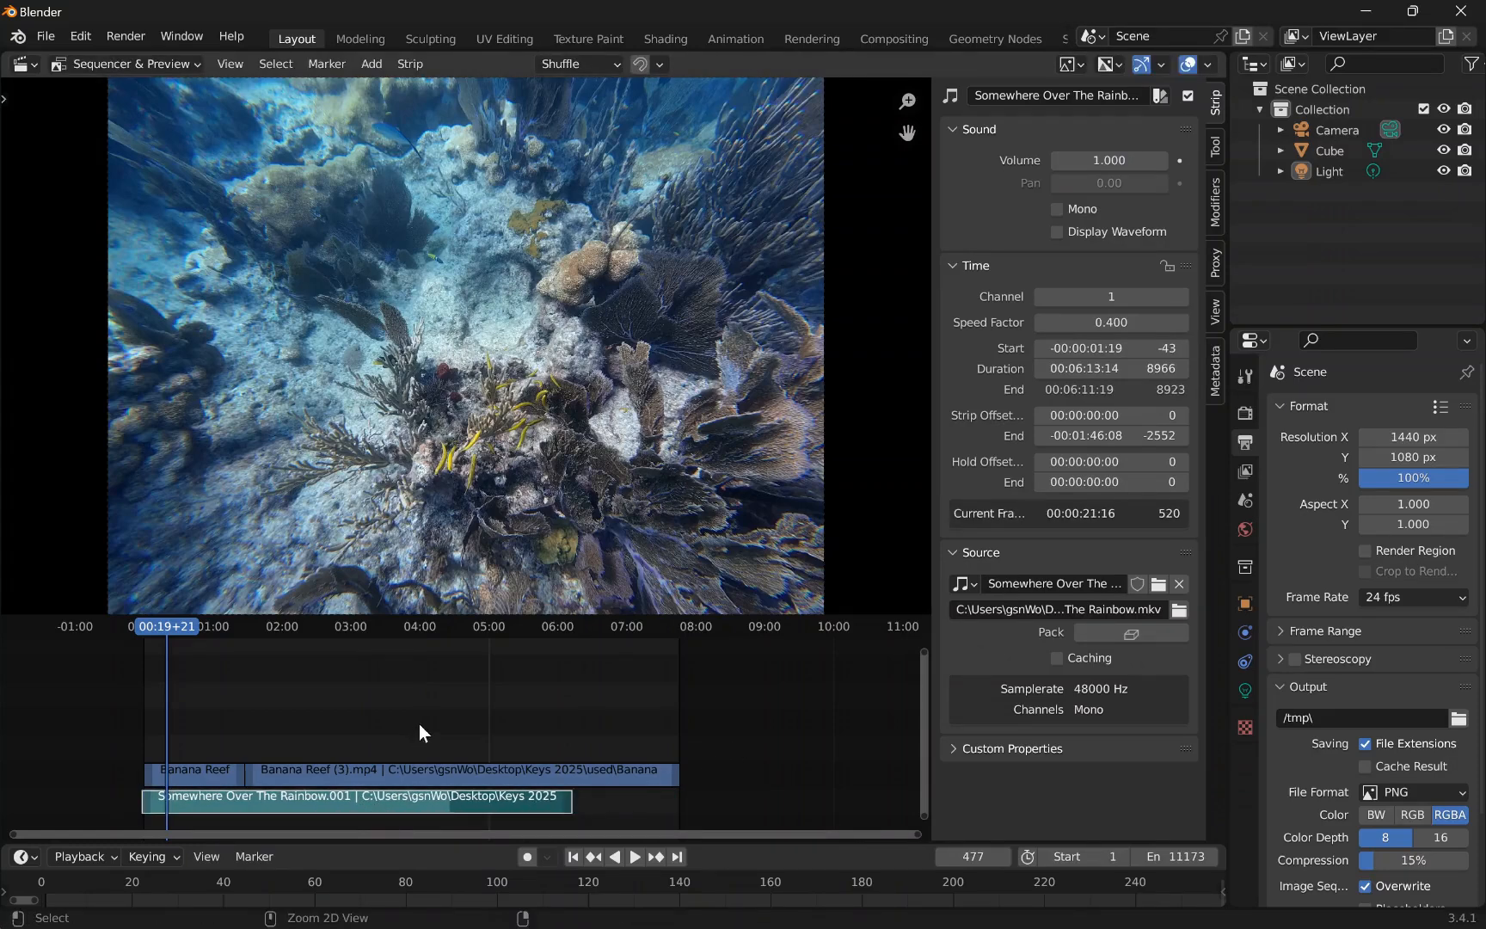
- Undo the sound strip's moves, extension and speed factor change, and play back a short stretch from about 00:16
key(ctrl+z)
key(ctrl+z)
key(ctrl+z)
key(ctrl+z)
key(ctrl+z)
key(ctrl+z)
key(ctrl+z)
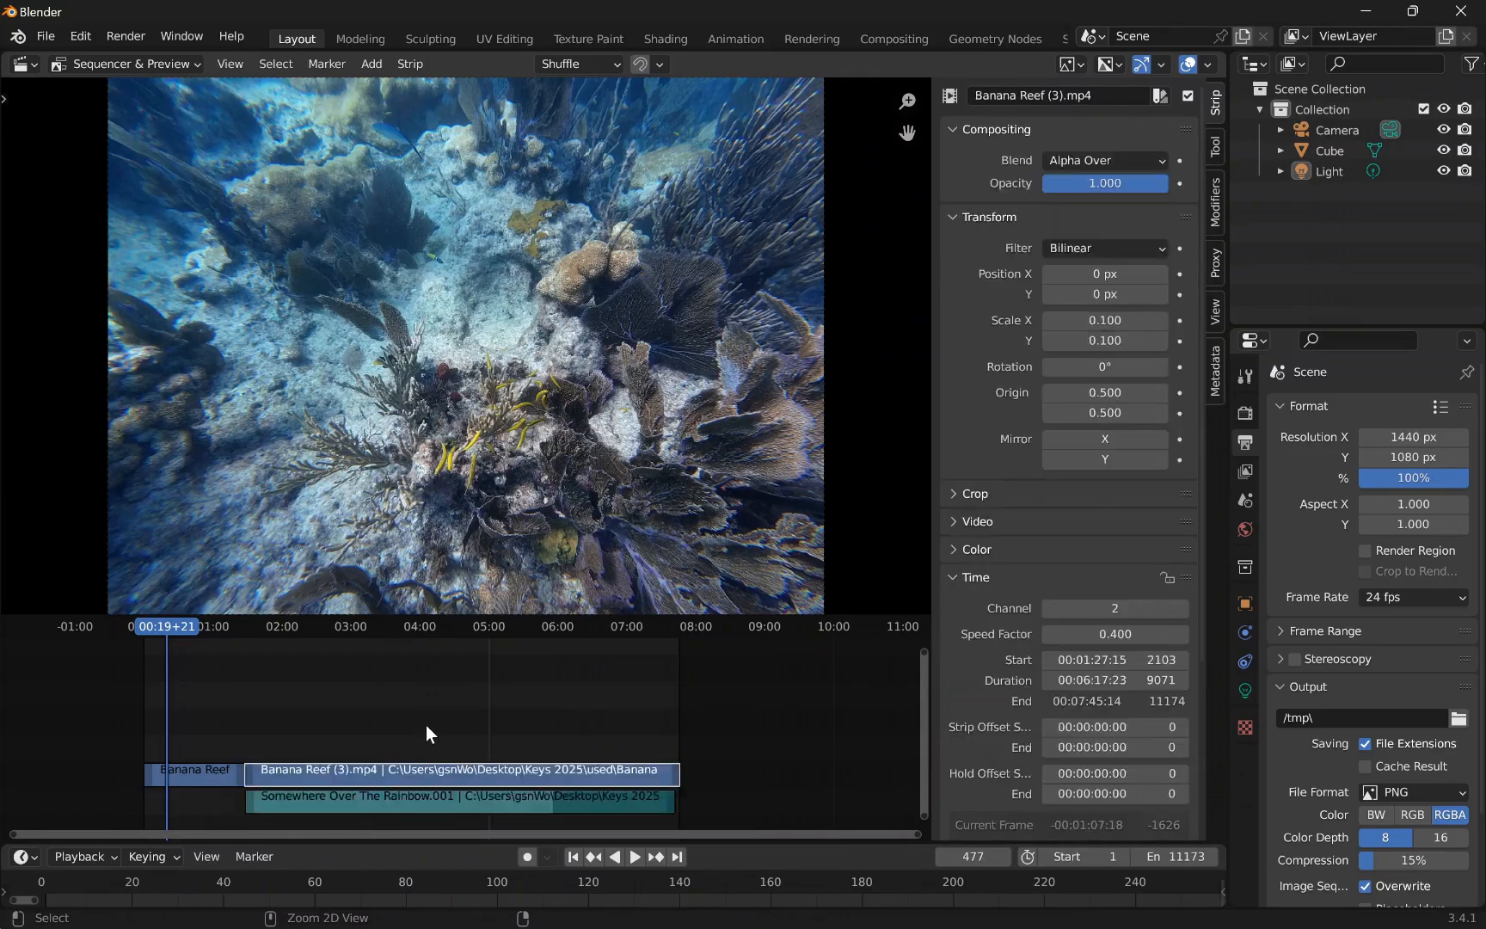
key(ctrl+z)
key(ctrl+z)
key(ctrl+z)
key(ctrl+z)
key(ctrl+z)
key(ctrl+z)
key(ctrl+z)
key(ctrl+z)
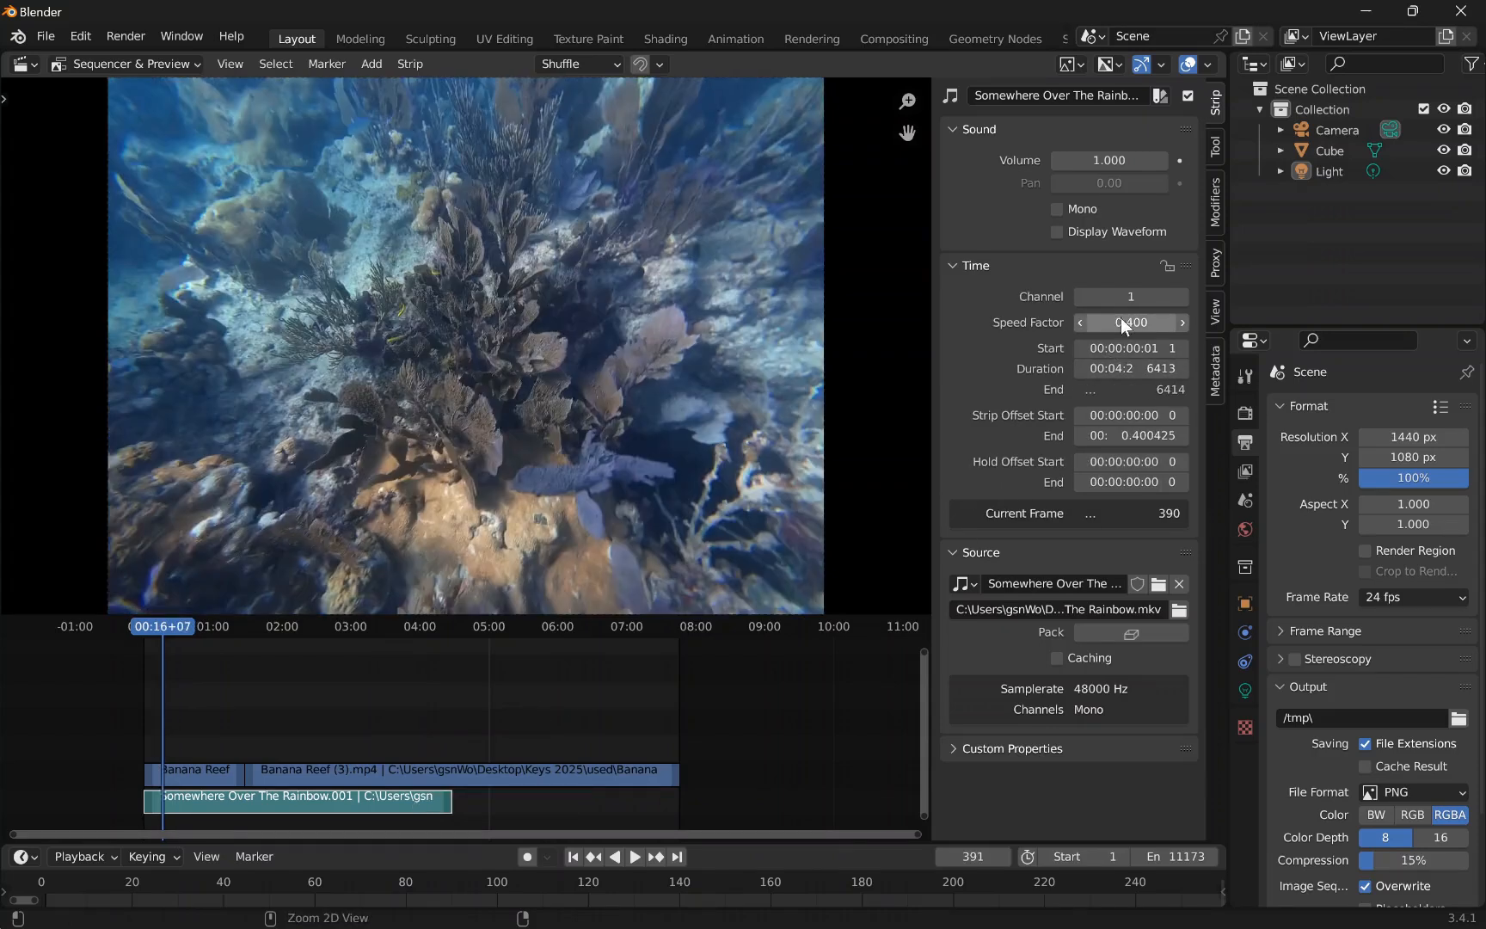
key(ctrl+z)
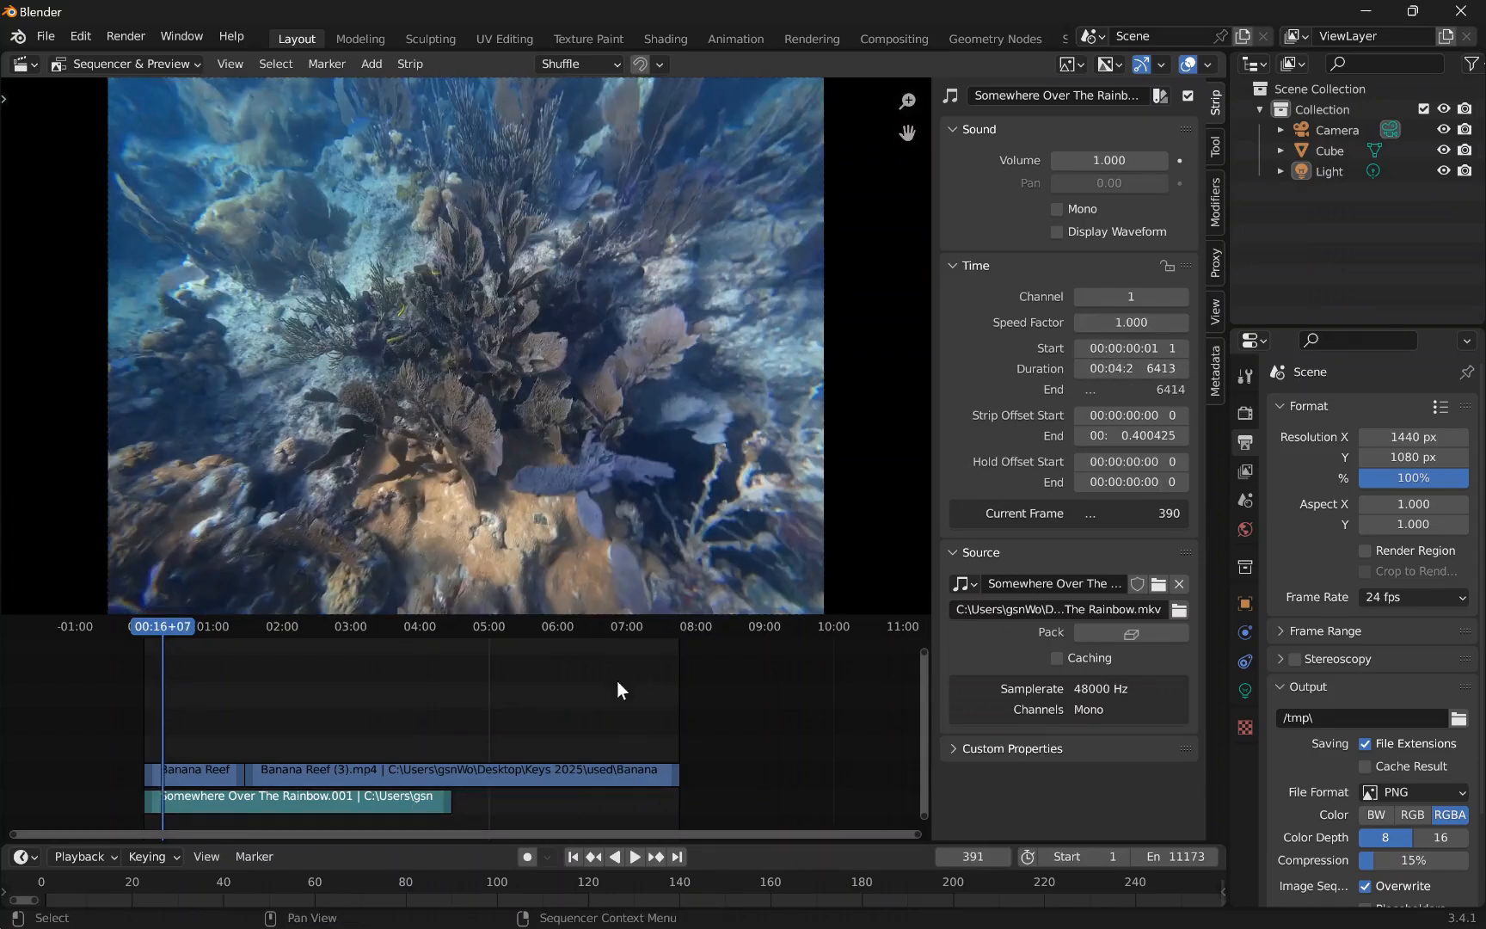
click(639, 860)
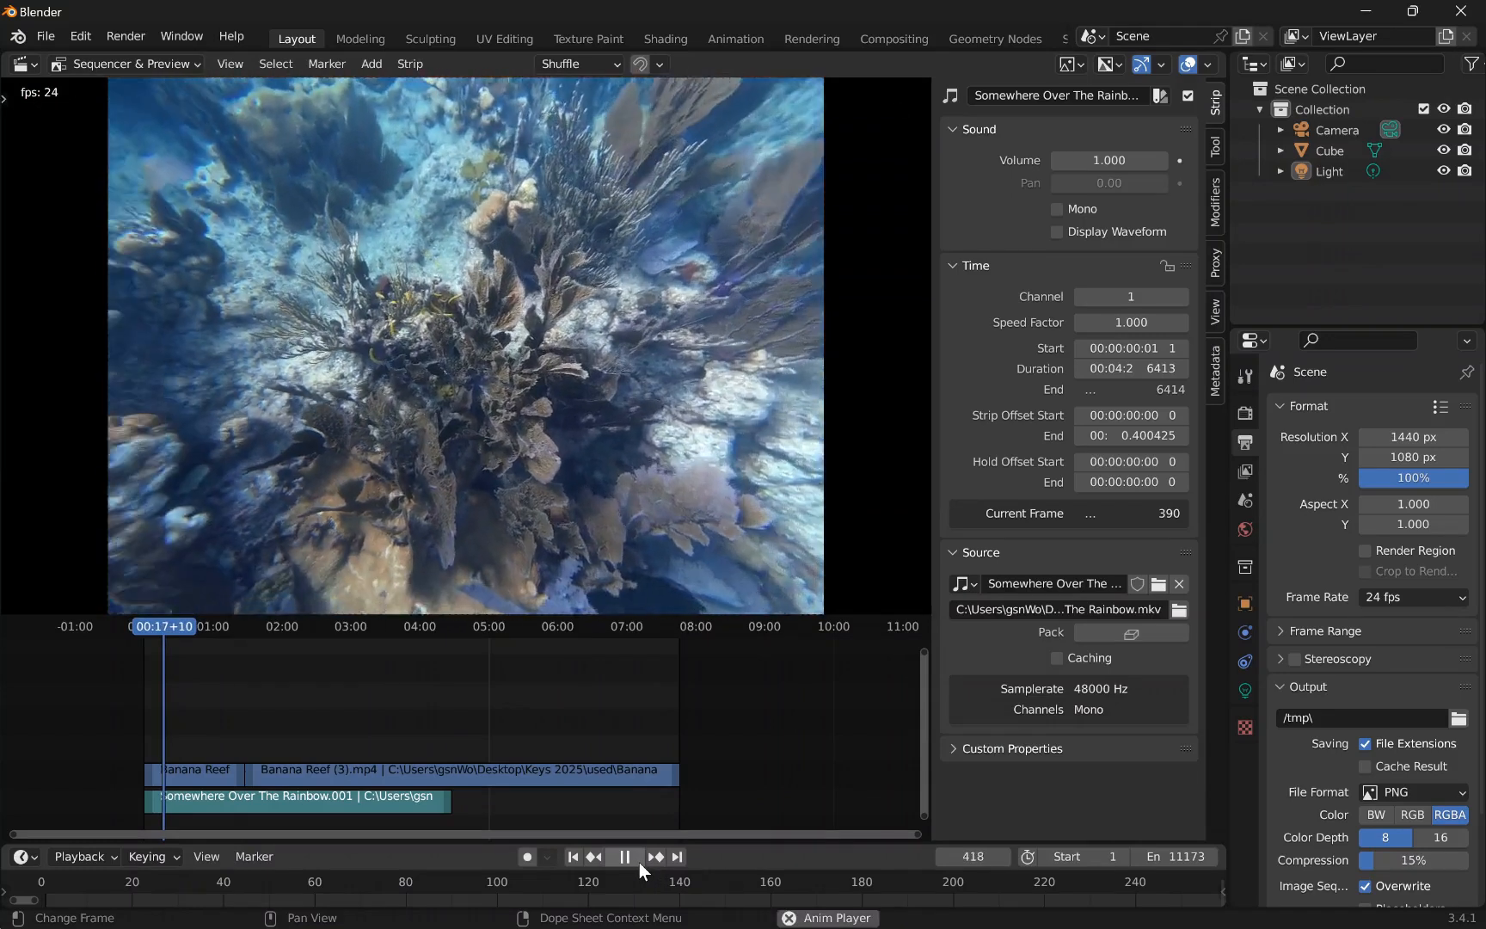
click(638, 862)
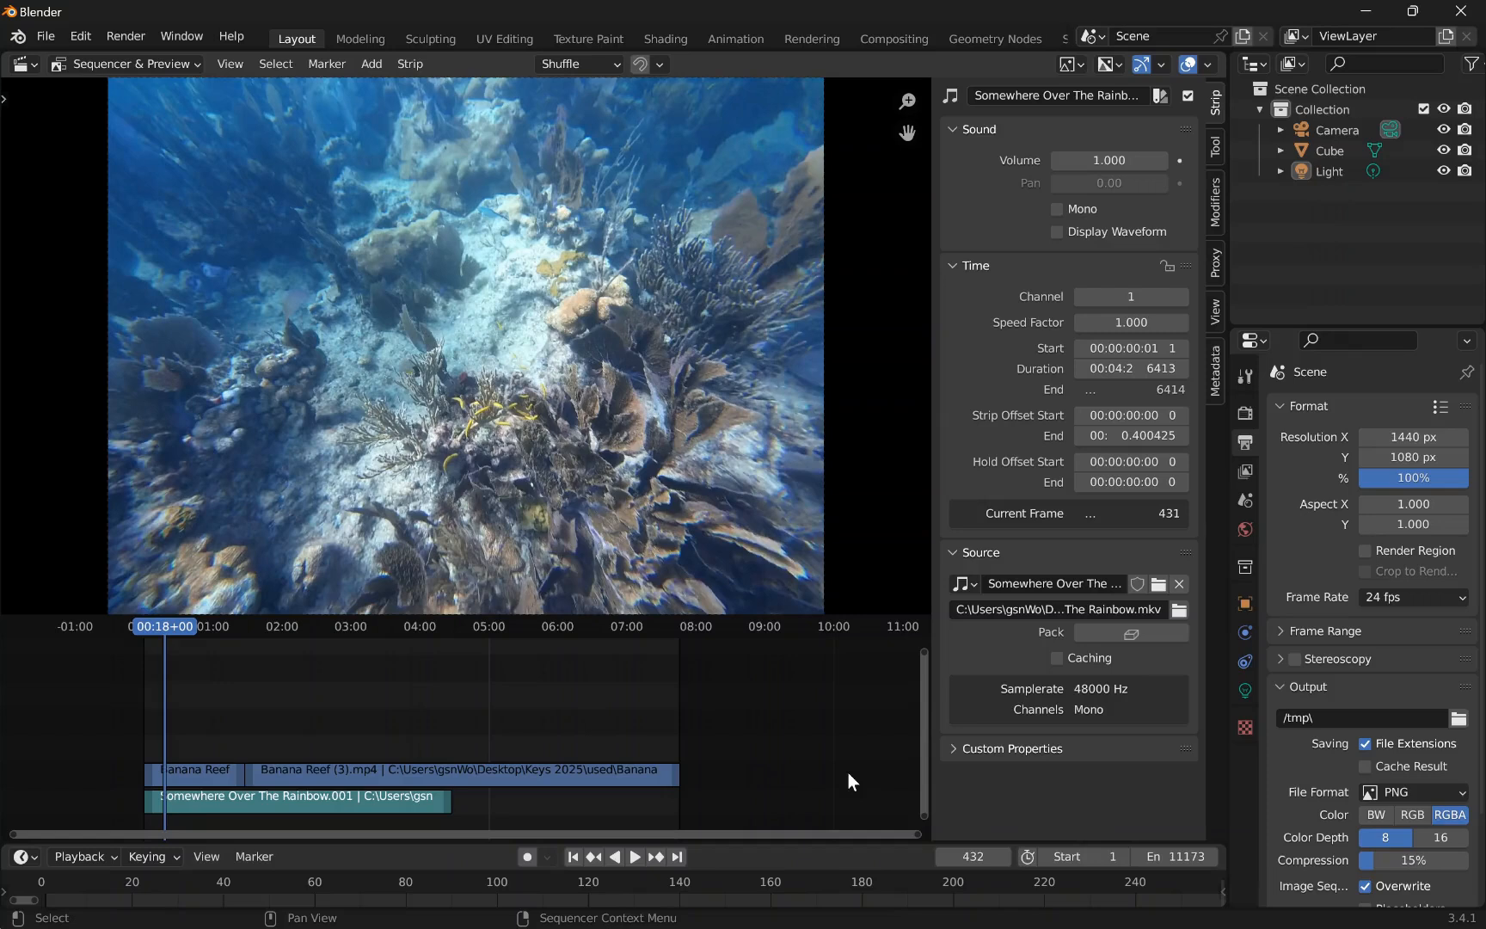
- Set the render output folder to the Desktop and the file format to FFmpeg Video
click(1278, 403)
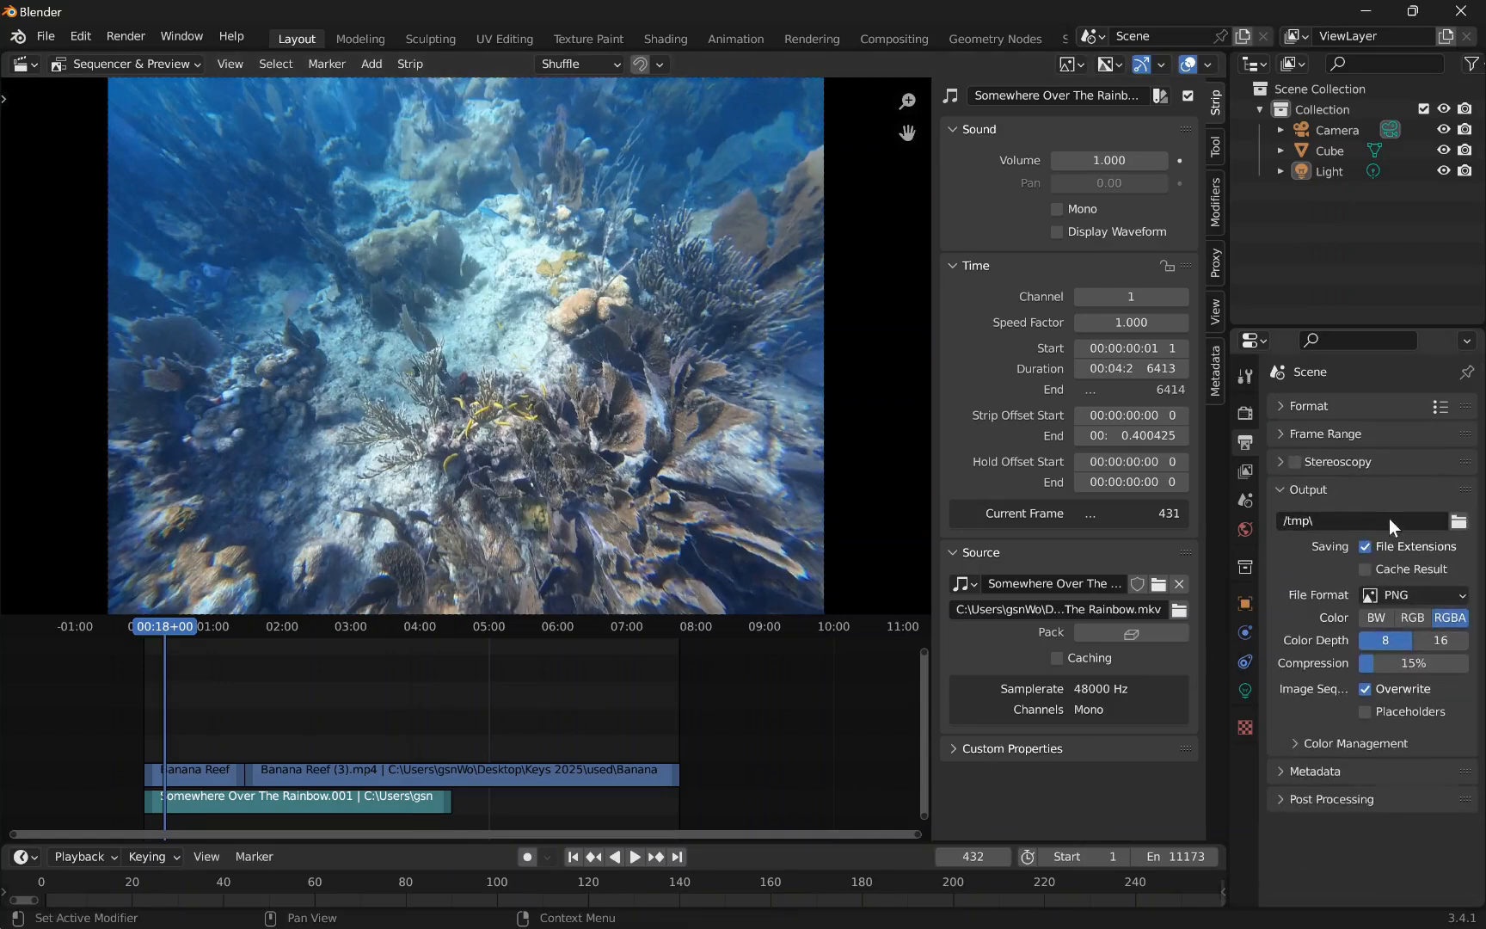
click(1467, 528)
click(293, 325)
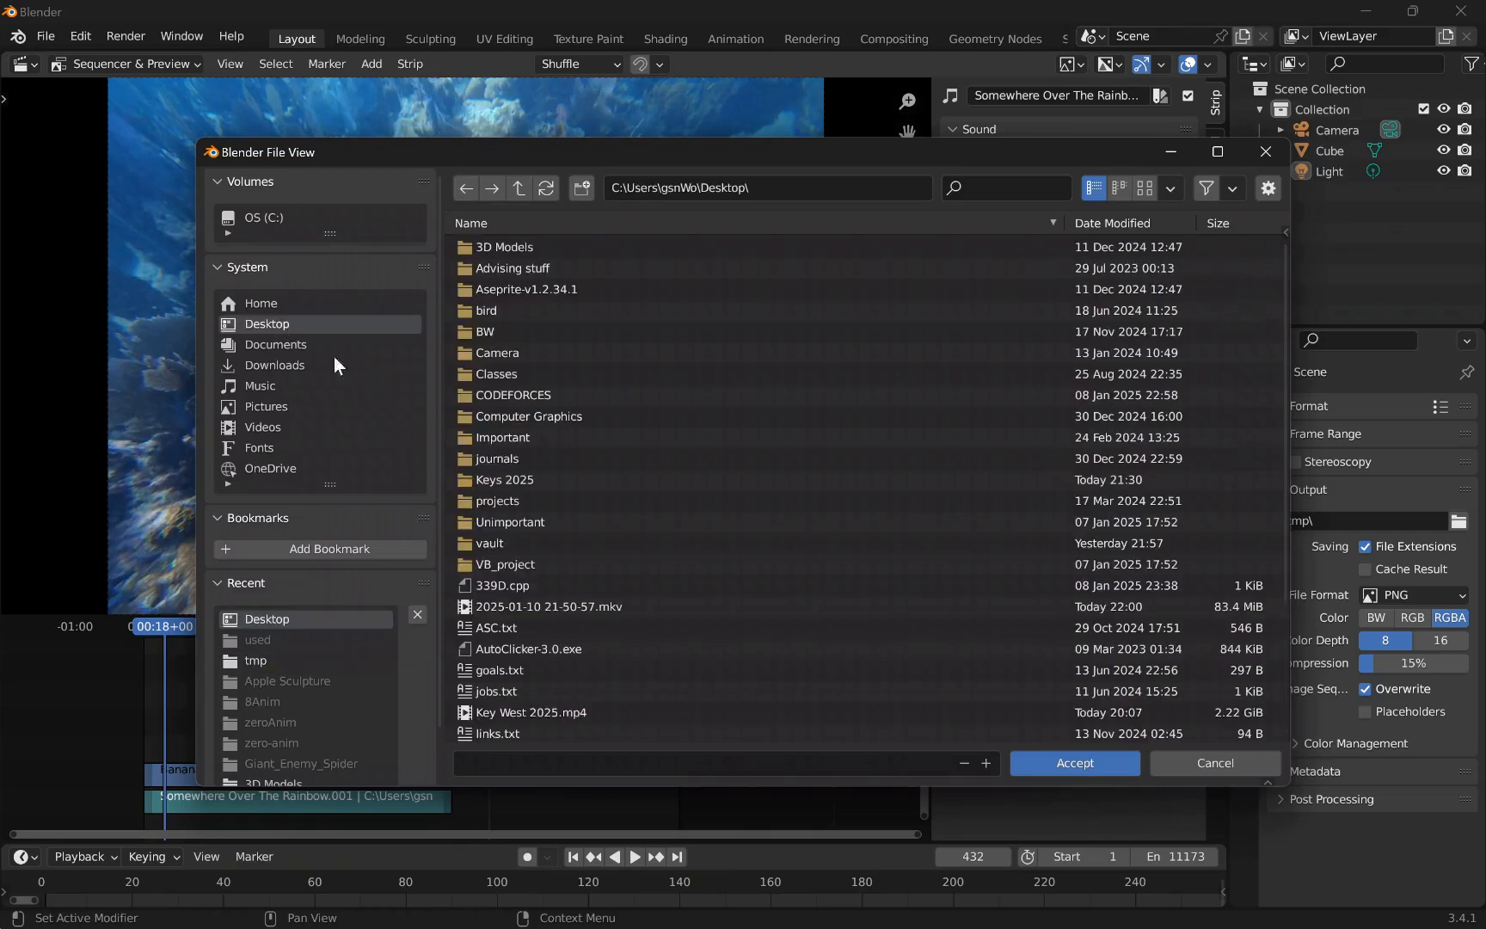
click(1044, 763)
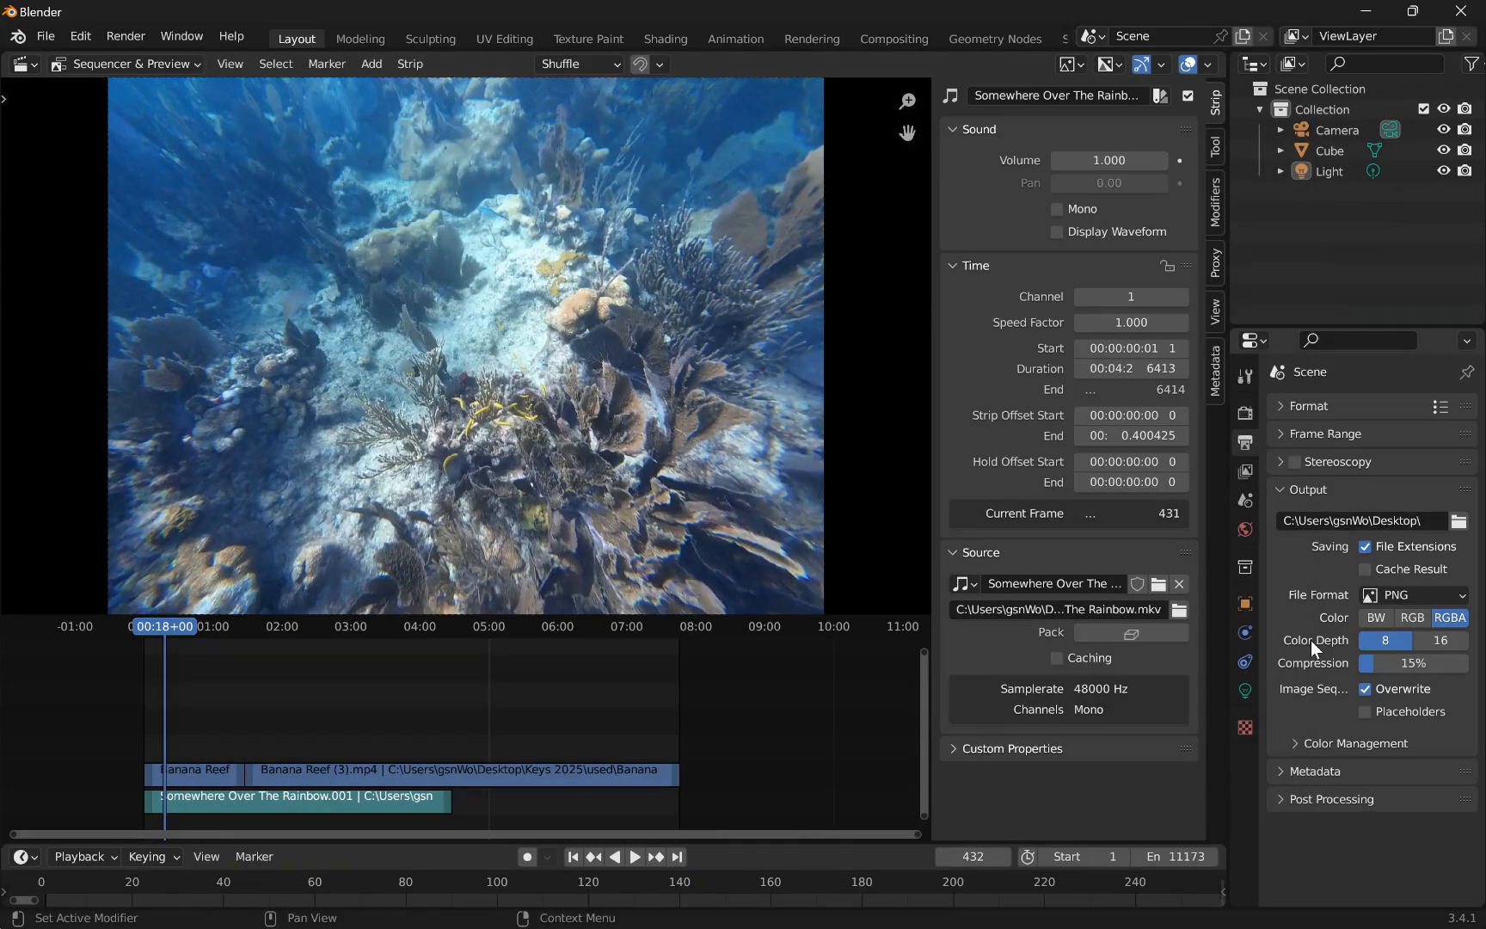
click(1409, 593)
click(1421, 693)
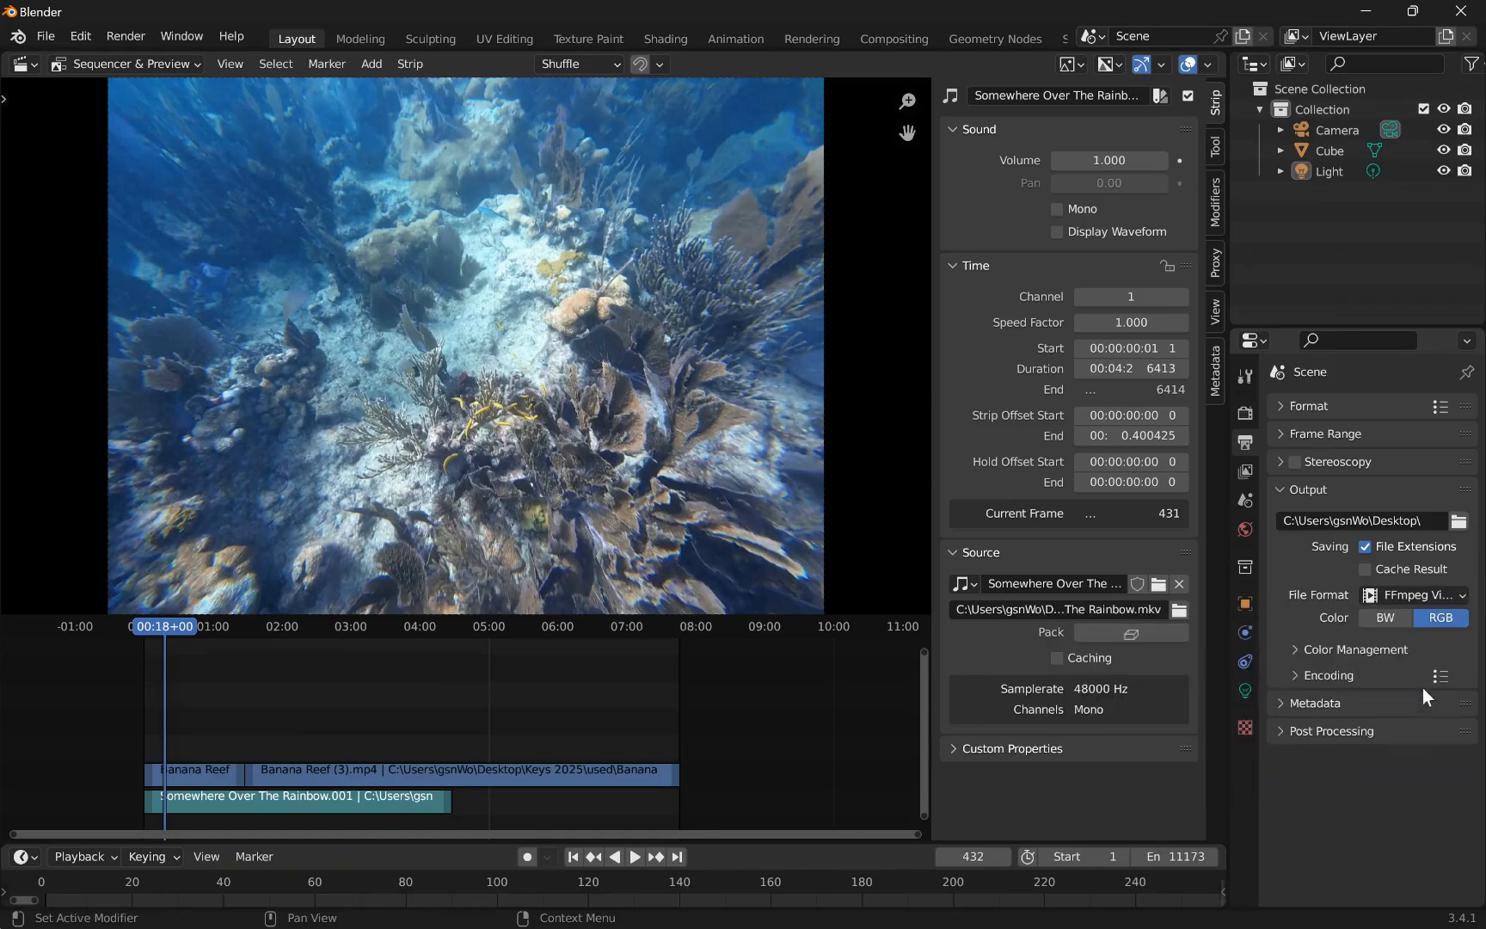
click(1375, 598)
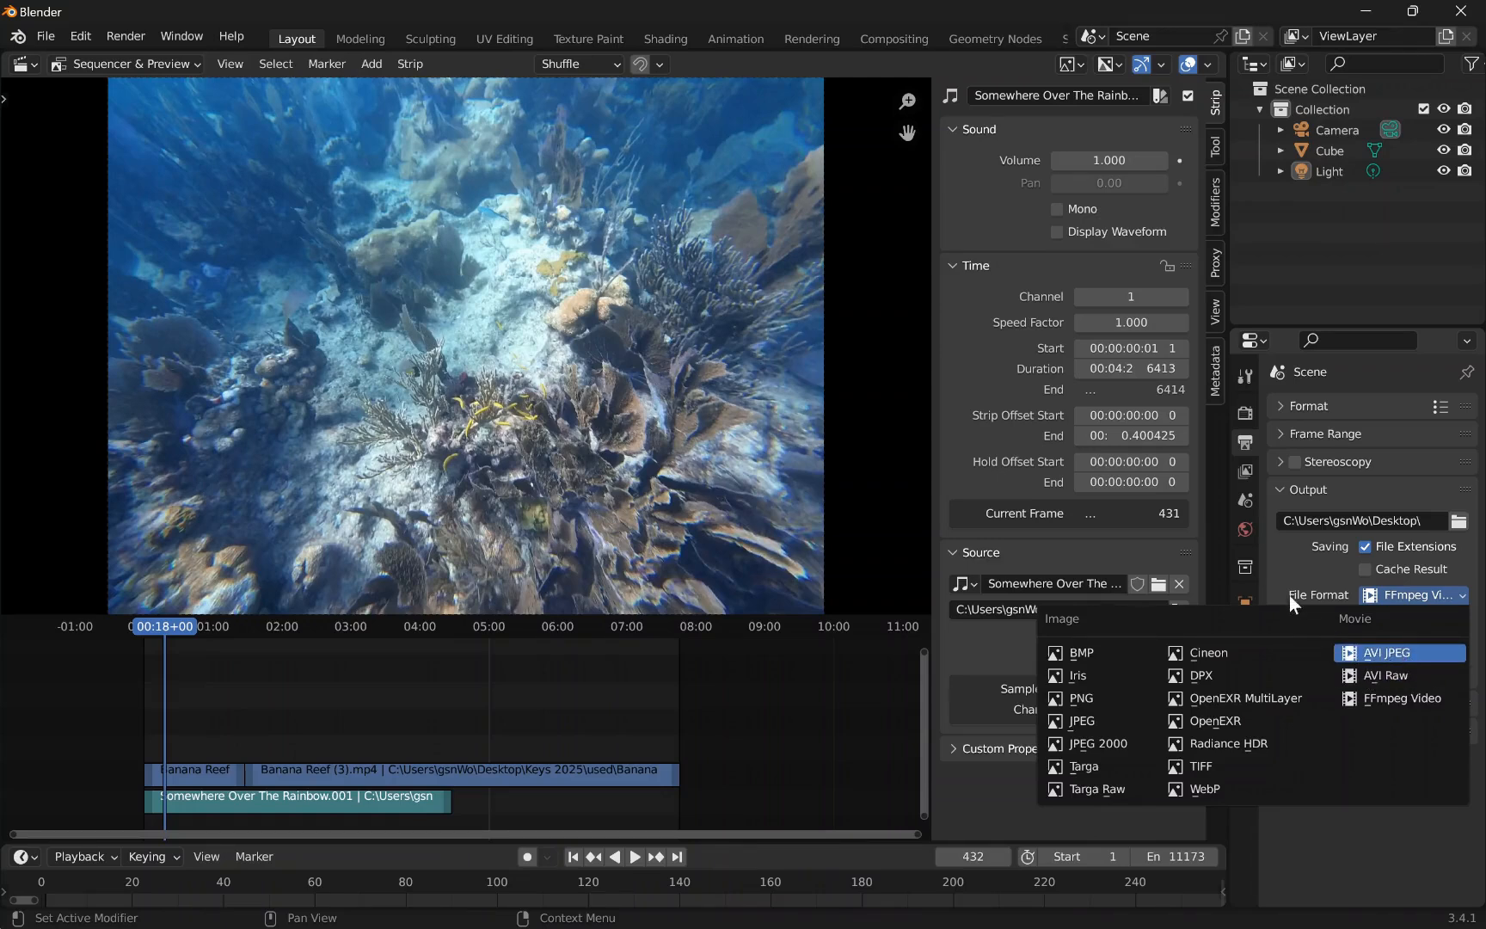
click(1400, 698)
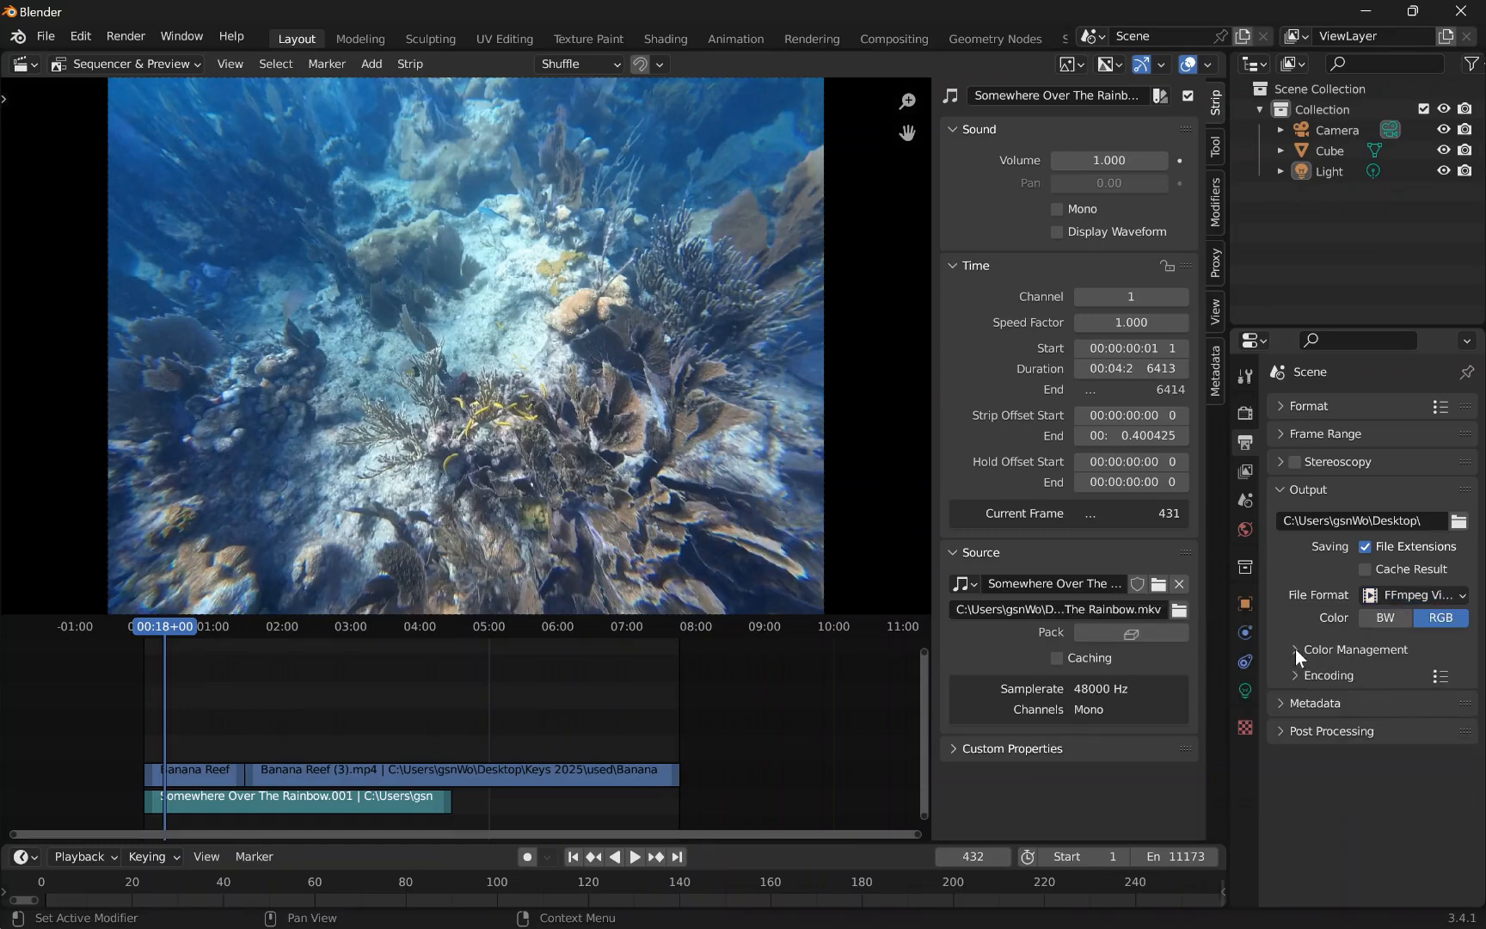
- Set the encoding container to MPEG-4 and check the available video codecs
click(1294, 674)
scroll(1316, 705, down, 2)
scroll(1316, 705, down, 3)
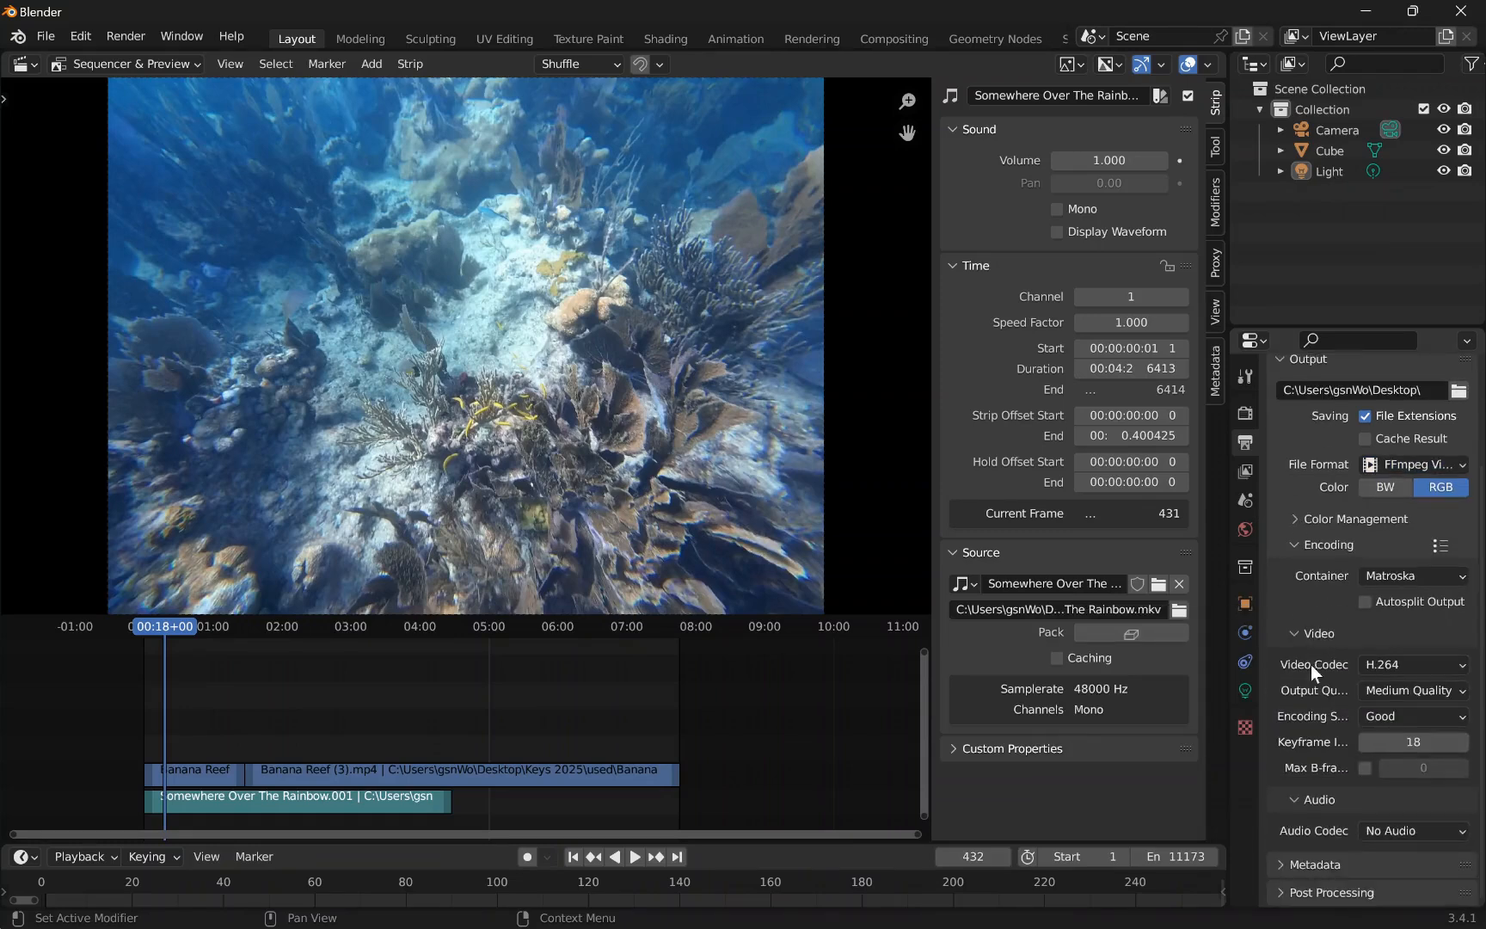
click(1385, 579)
click(1389, 645)
click(1404, 664)
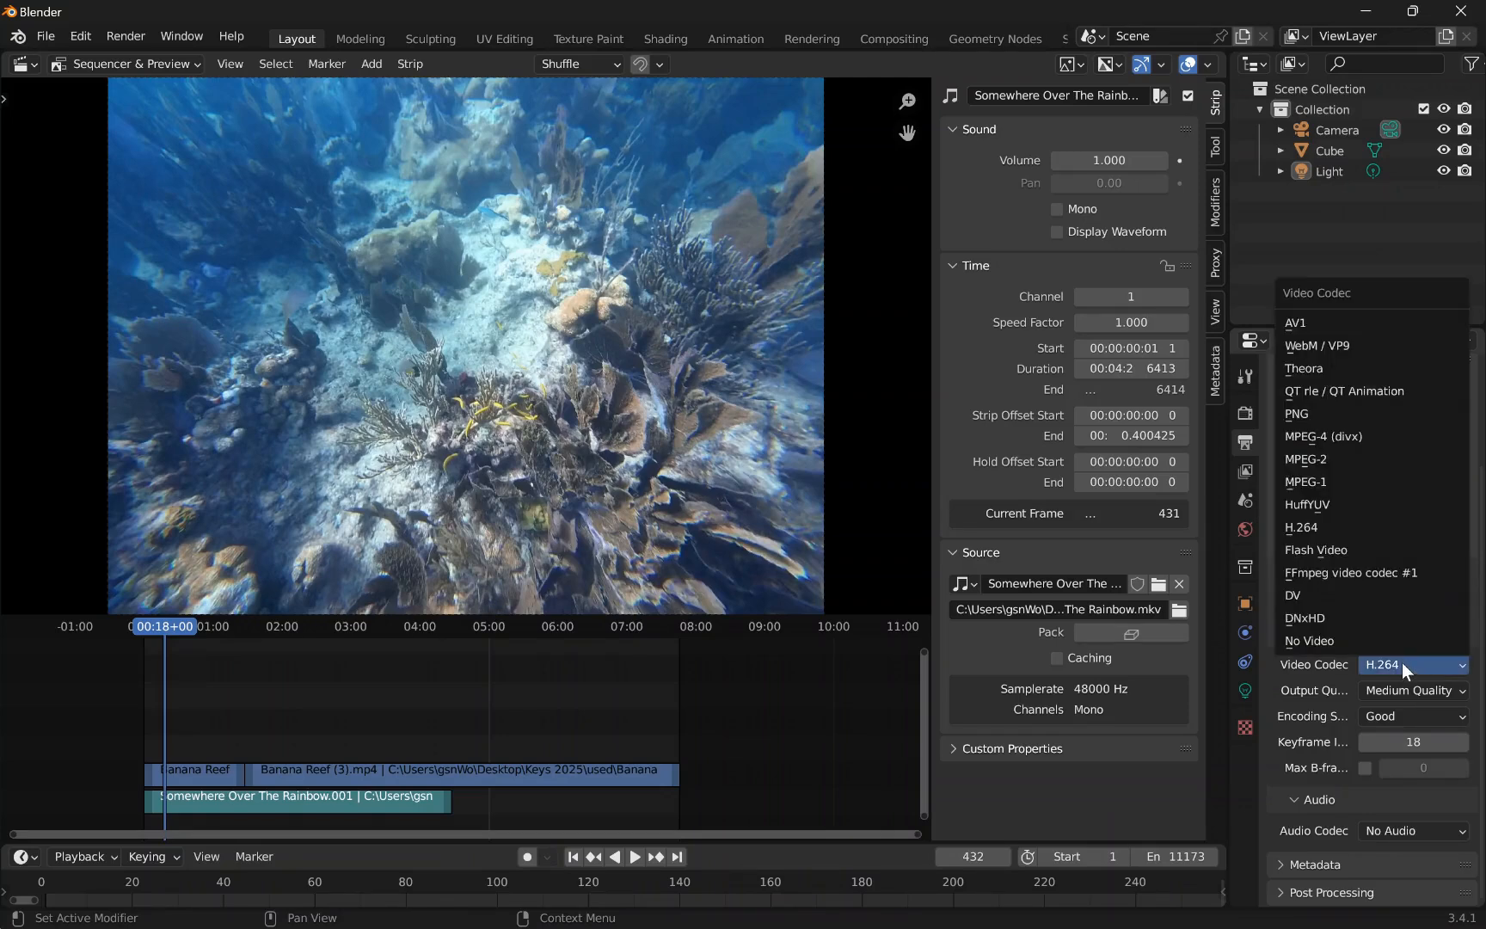
click(1401, 662)
- Set the video output quality to Perceptually Lossless, trying Medium Quality in between
click(1396, 689)
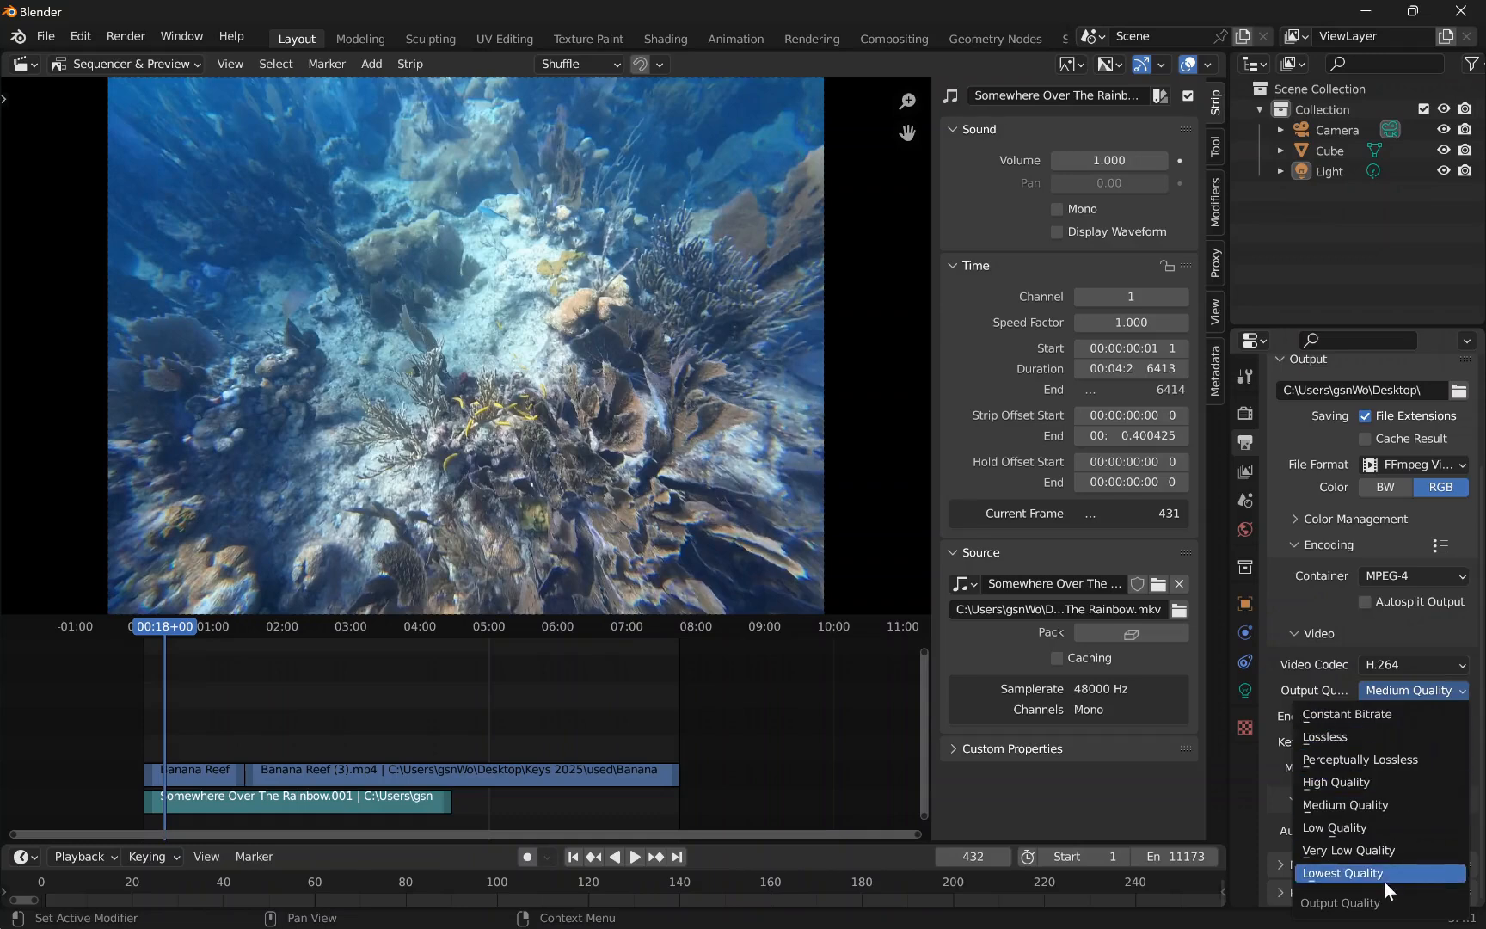
click(1378, 759)
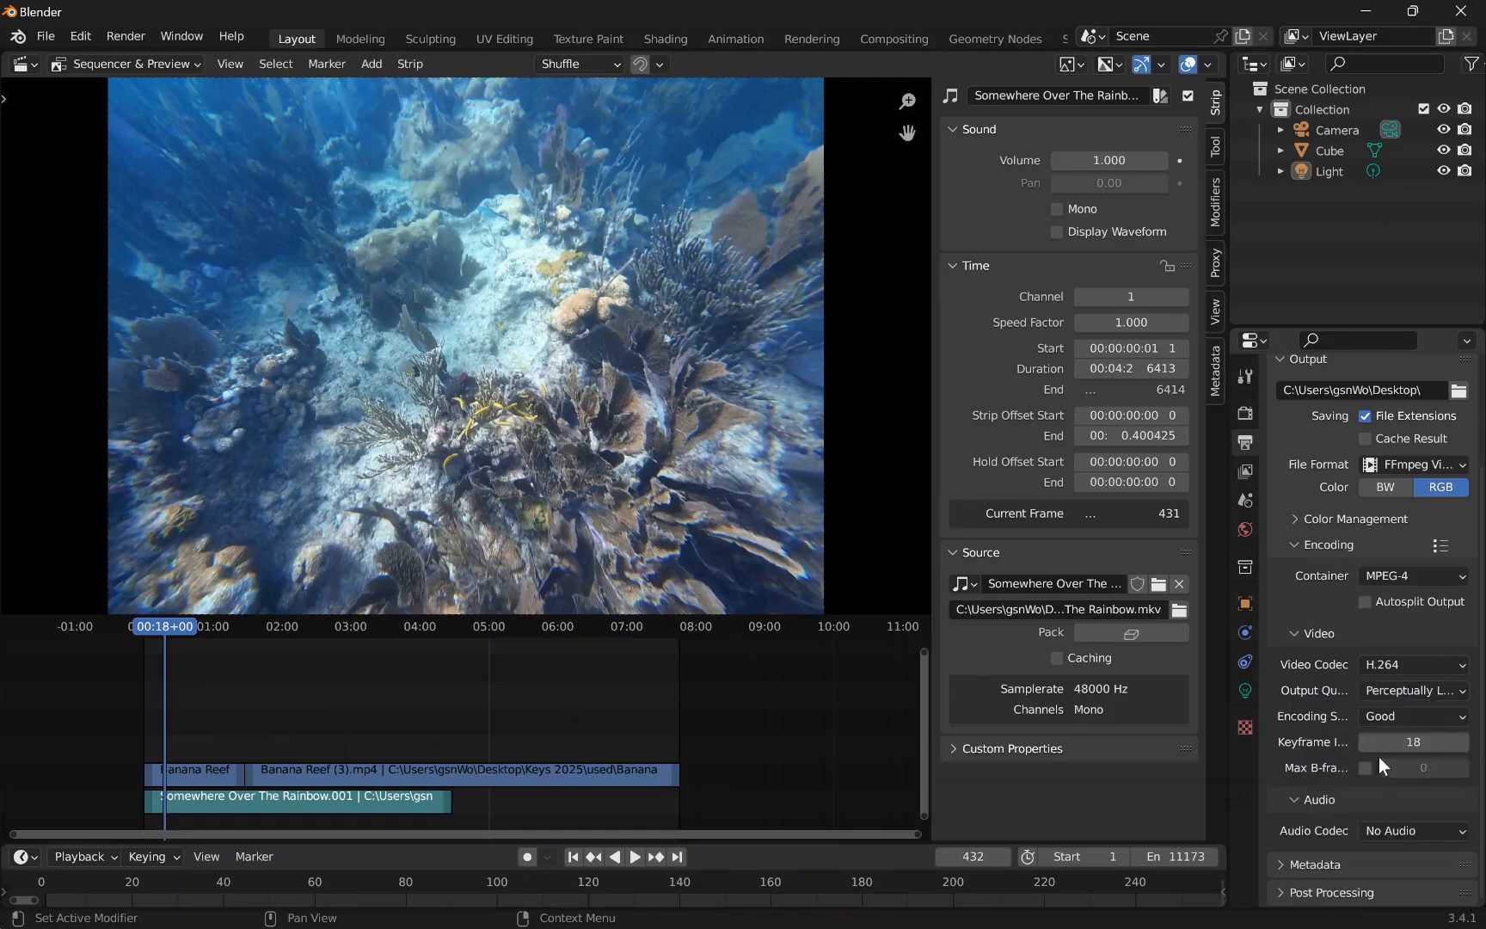
click(1382, 689)
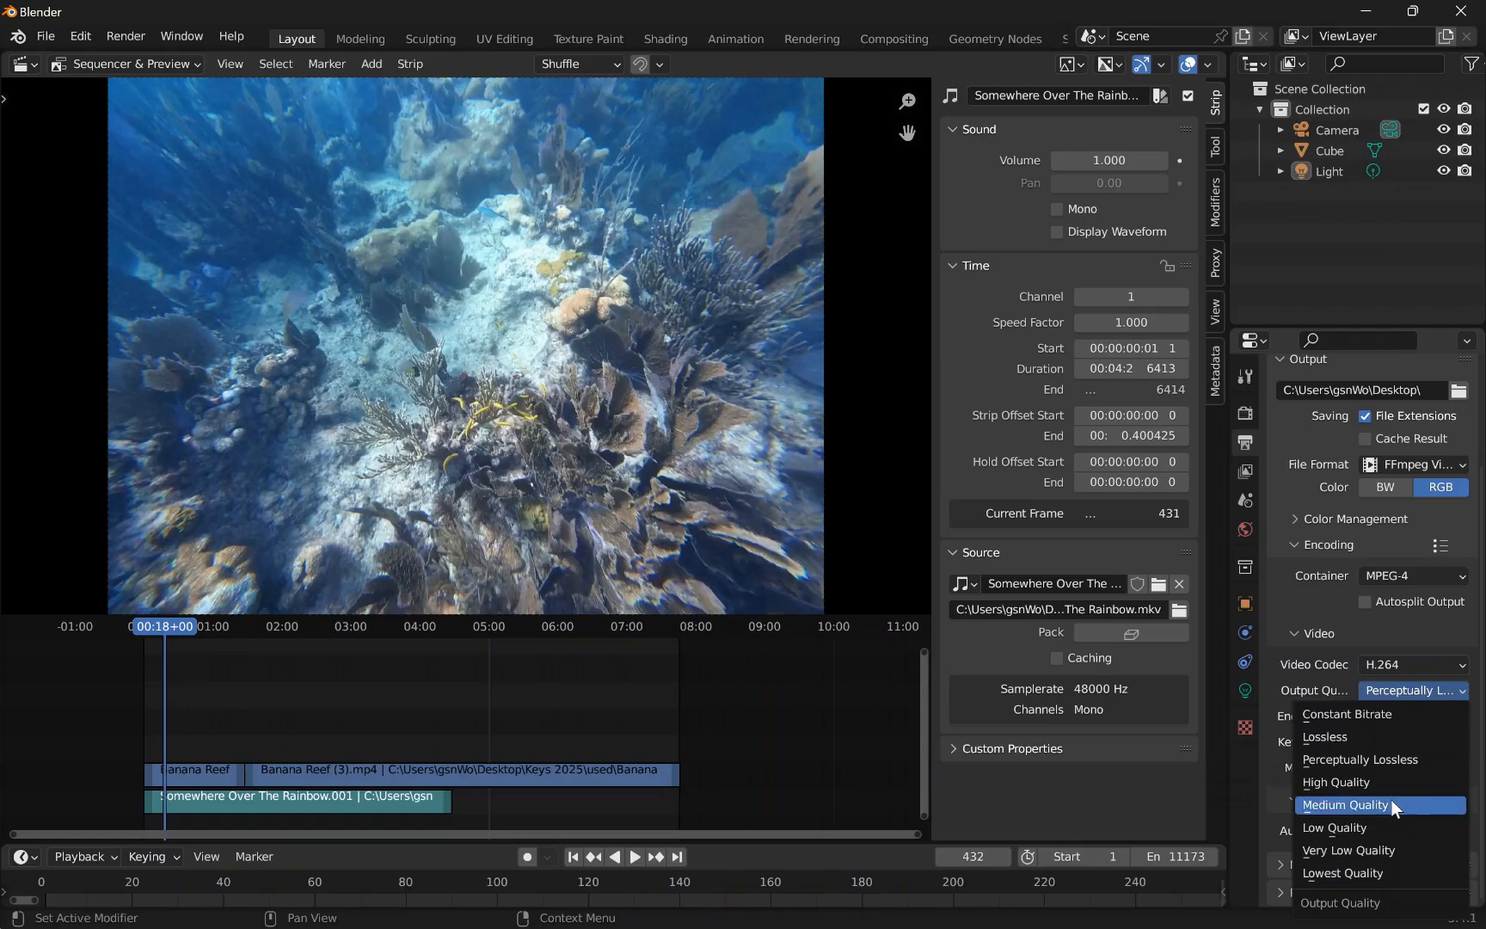
click(1393, 800)
click(1381, 689)
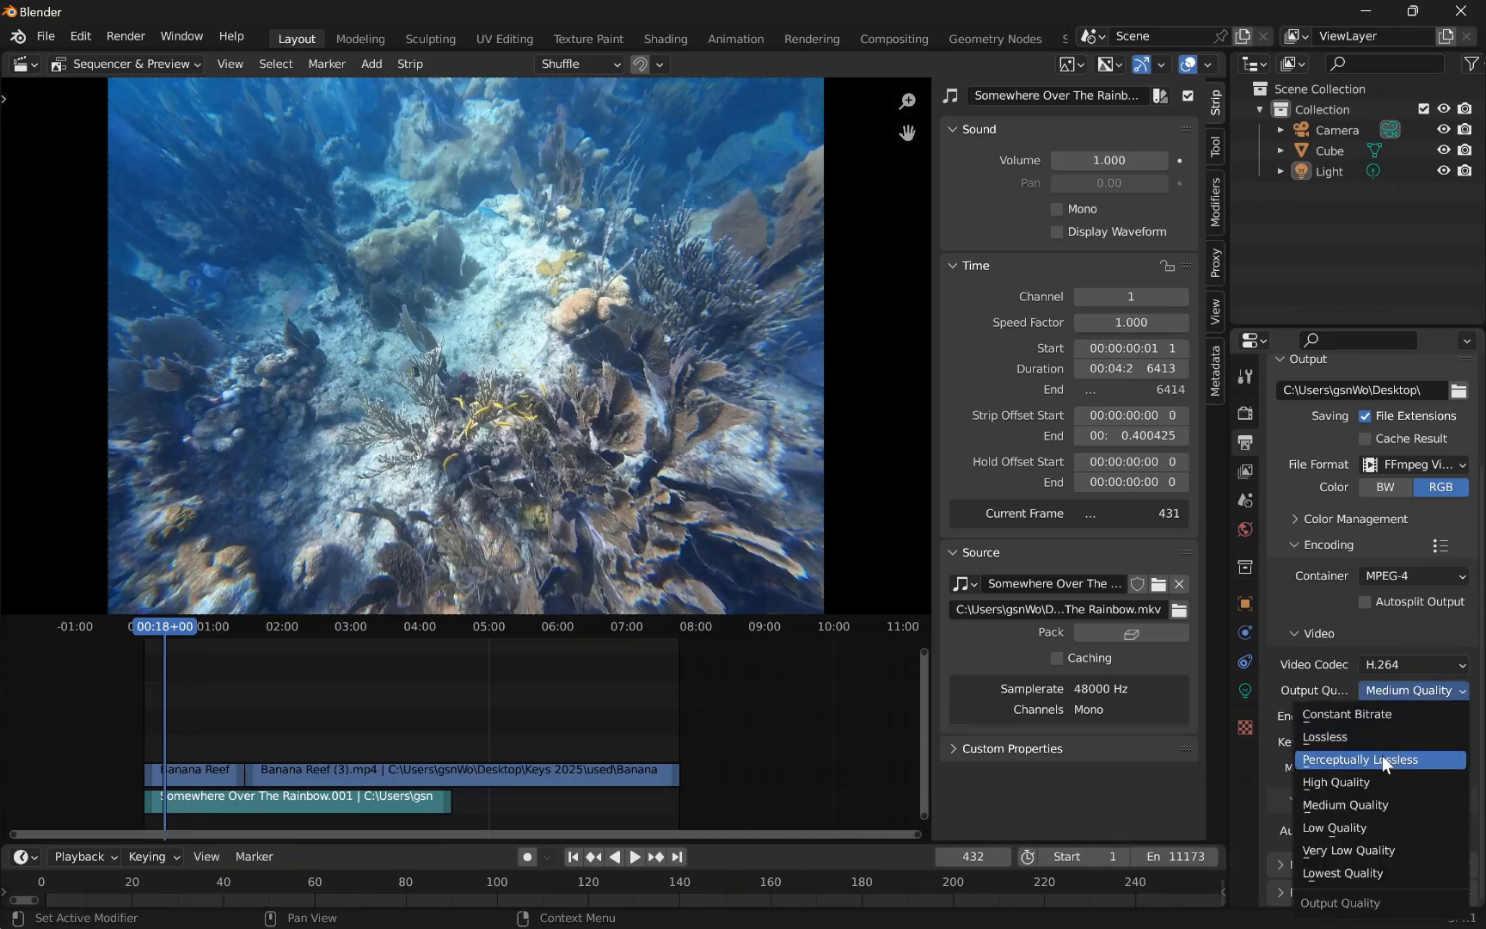
click(1390, 757)
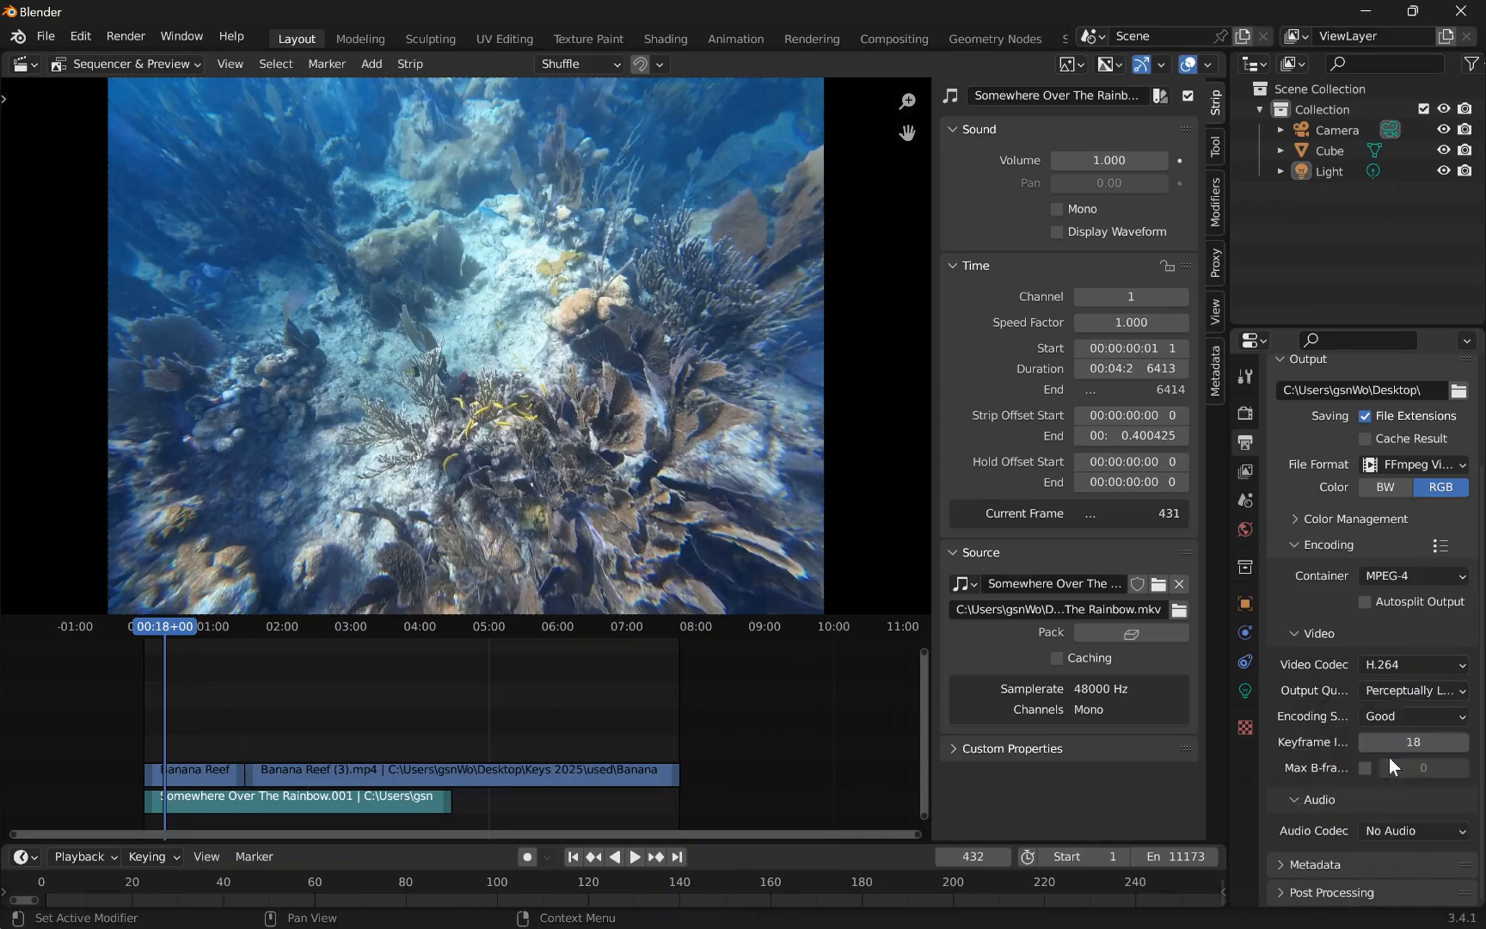
- Set the video encoding speed to Slowest
click(1388, 719)
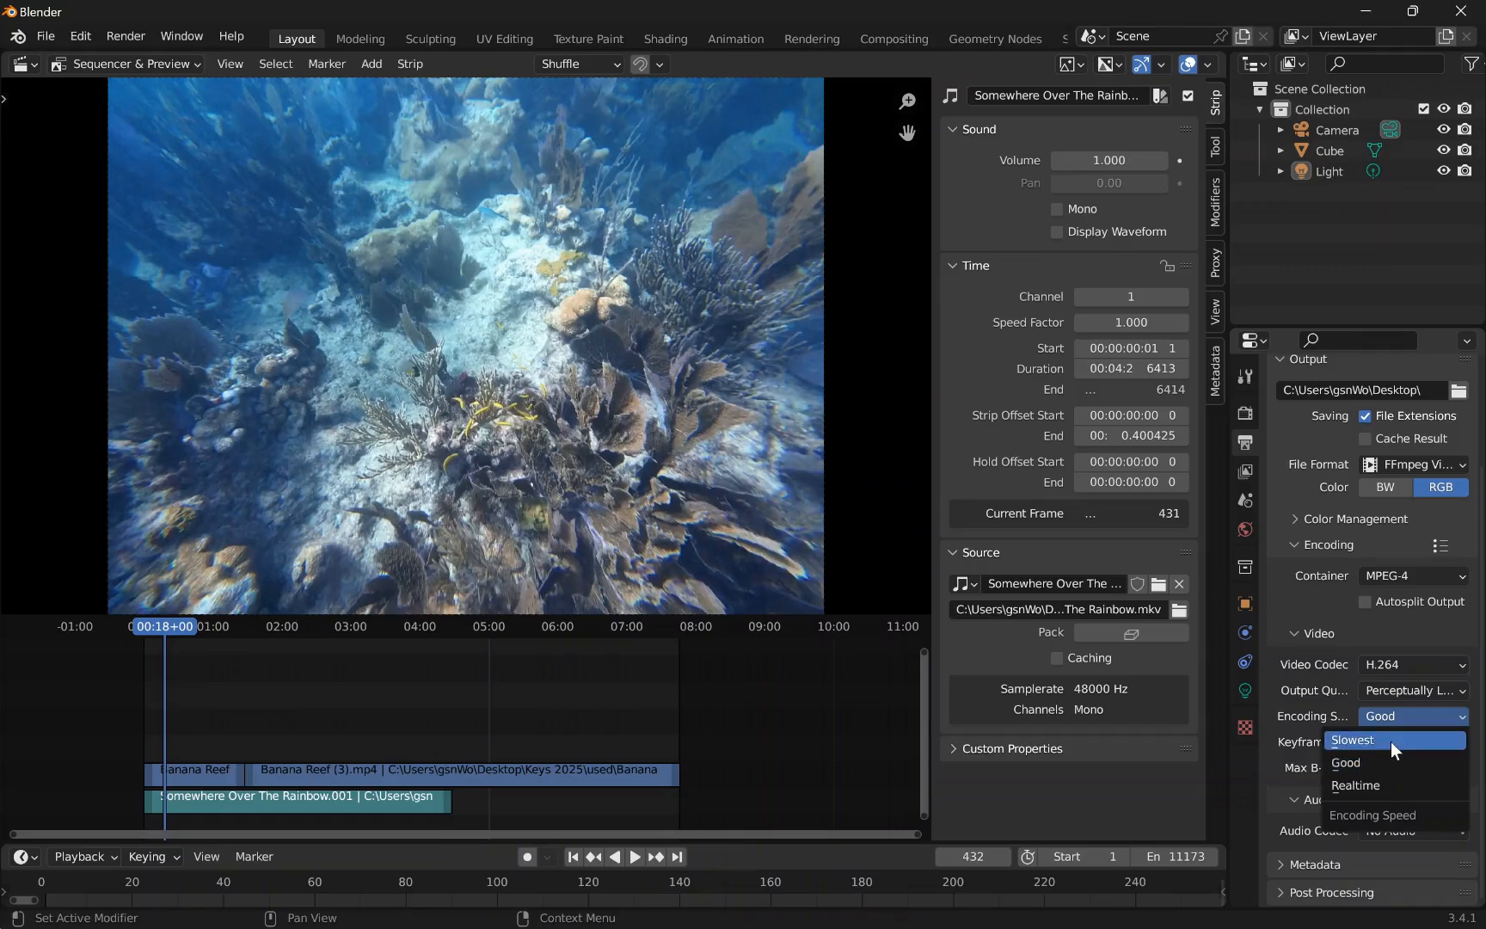
click(1391, 742)
click(1393, 717)
click(1396, 738)
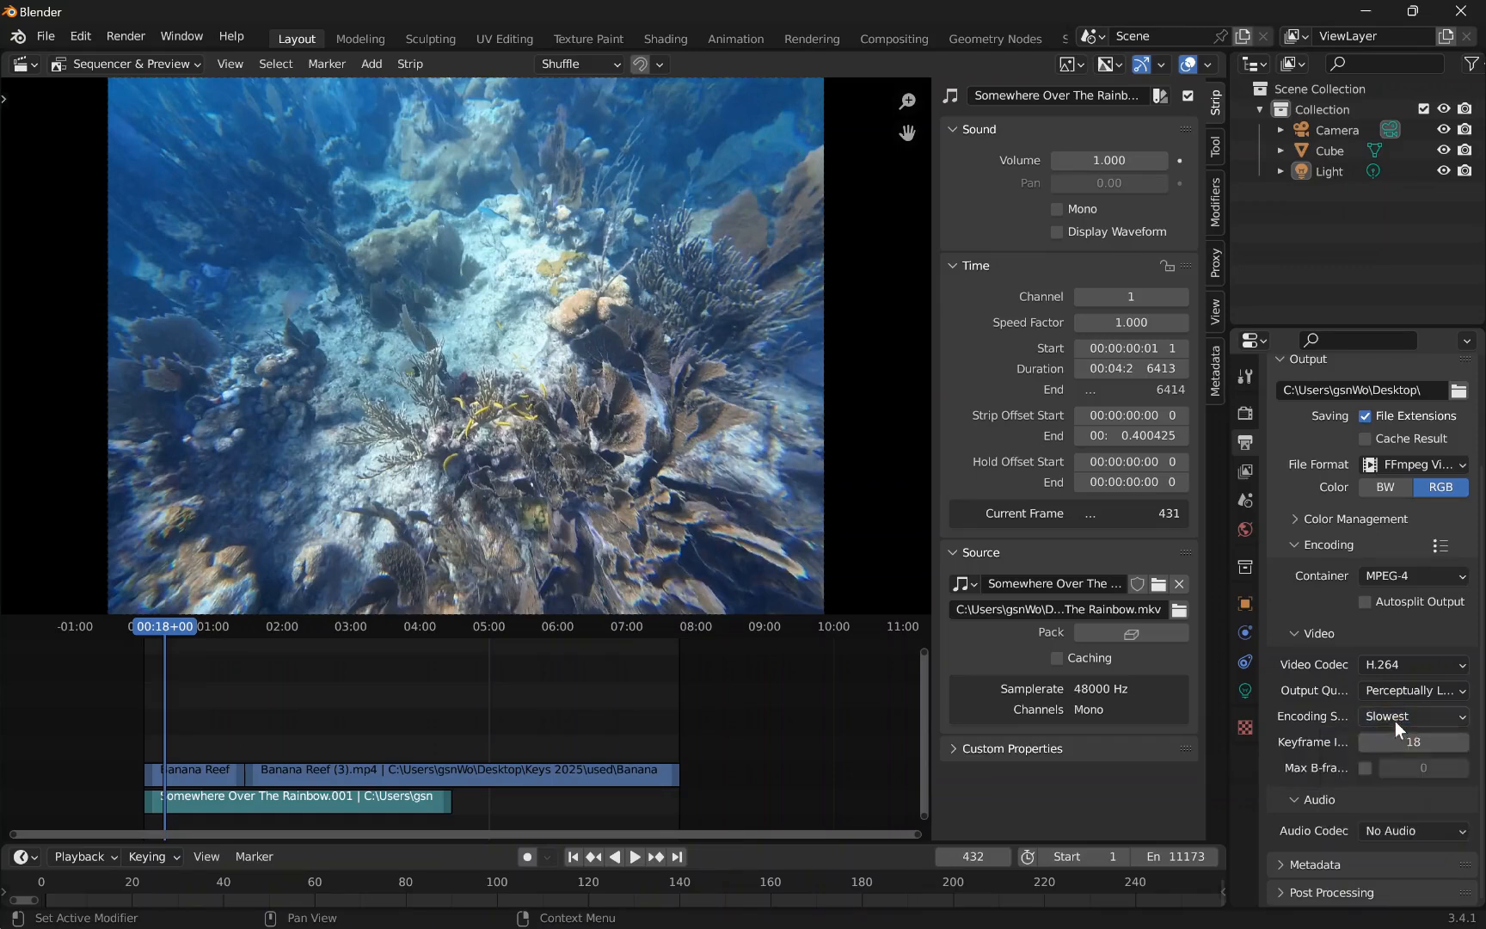
click(1394, 719)
click(1393, 719)
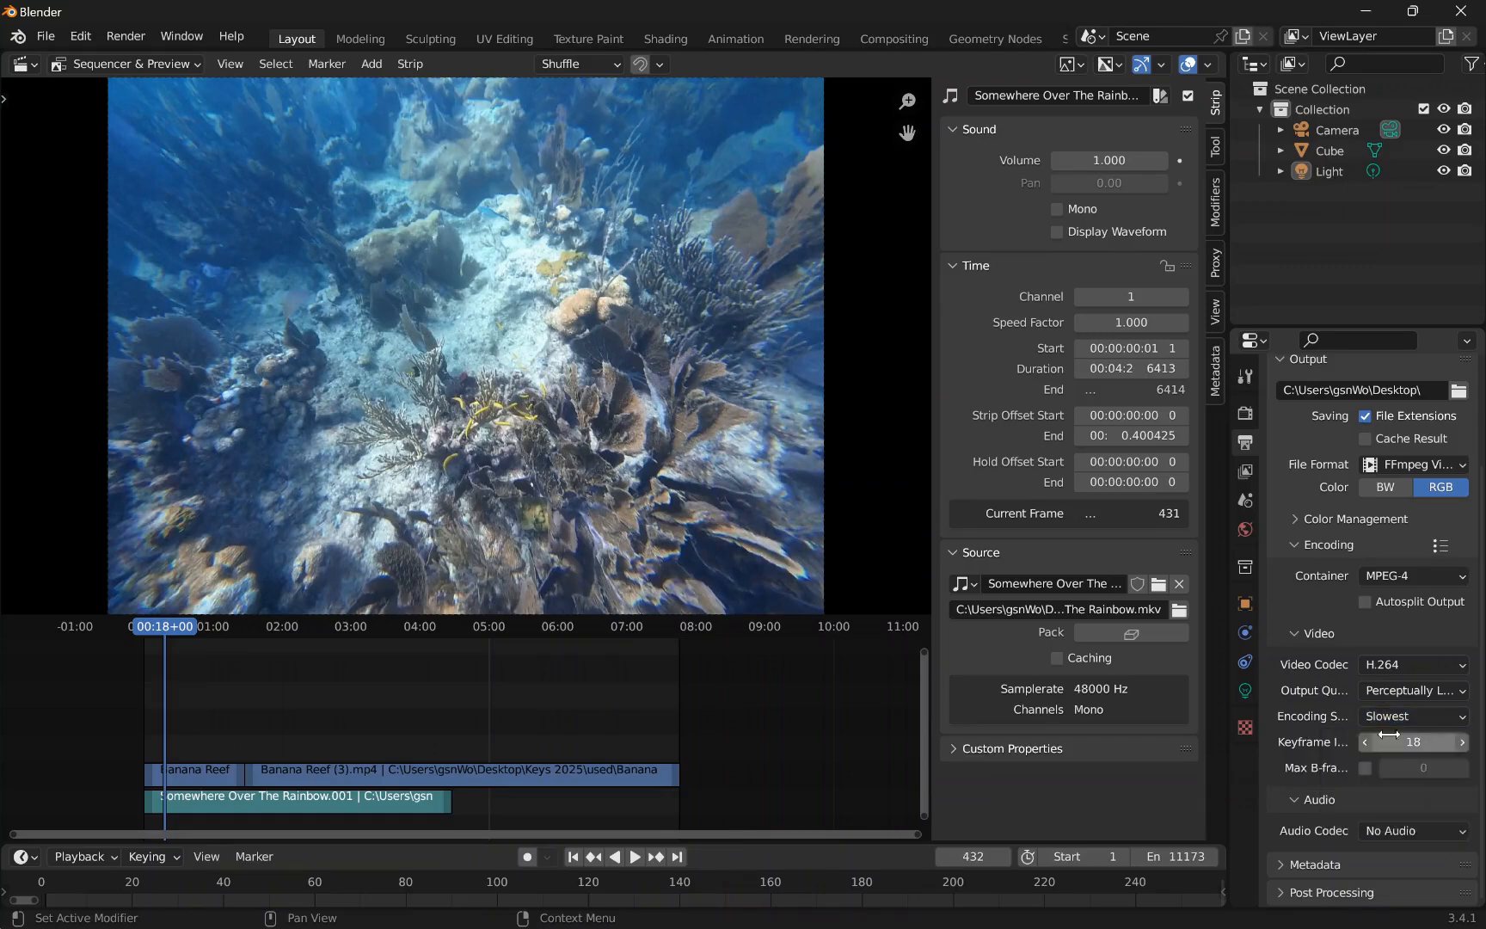
- Set the output's audio codec to MP3 and review the remaining audio encoding settings
click(1293, 632)
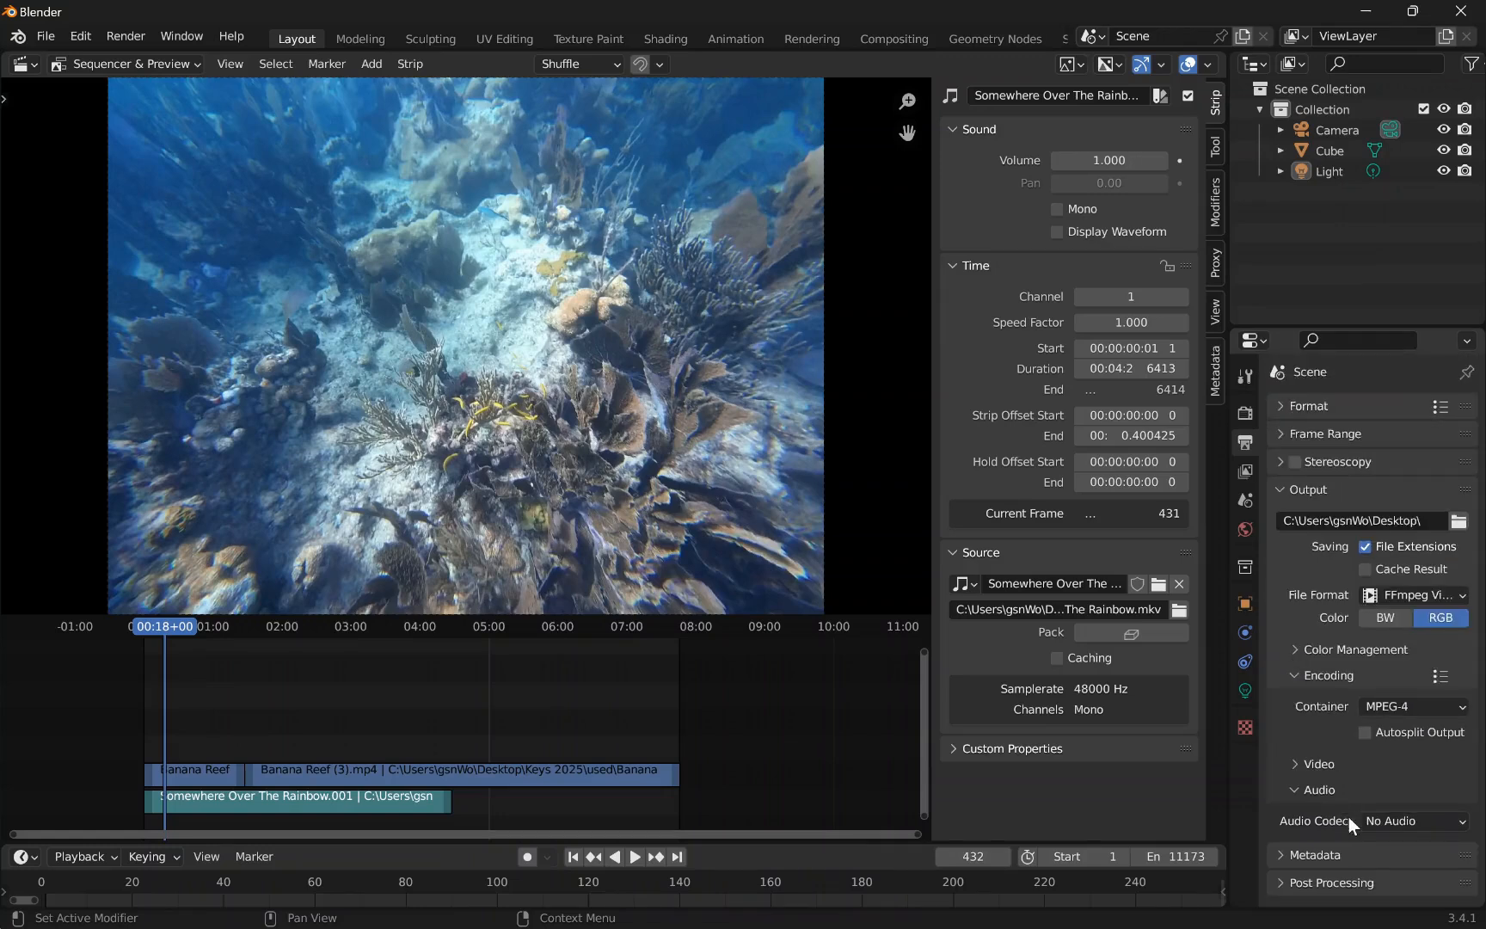
click(1390, 820)
click(1386, 684)
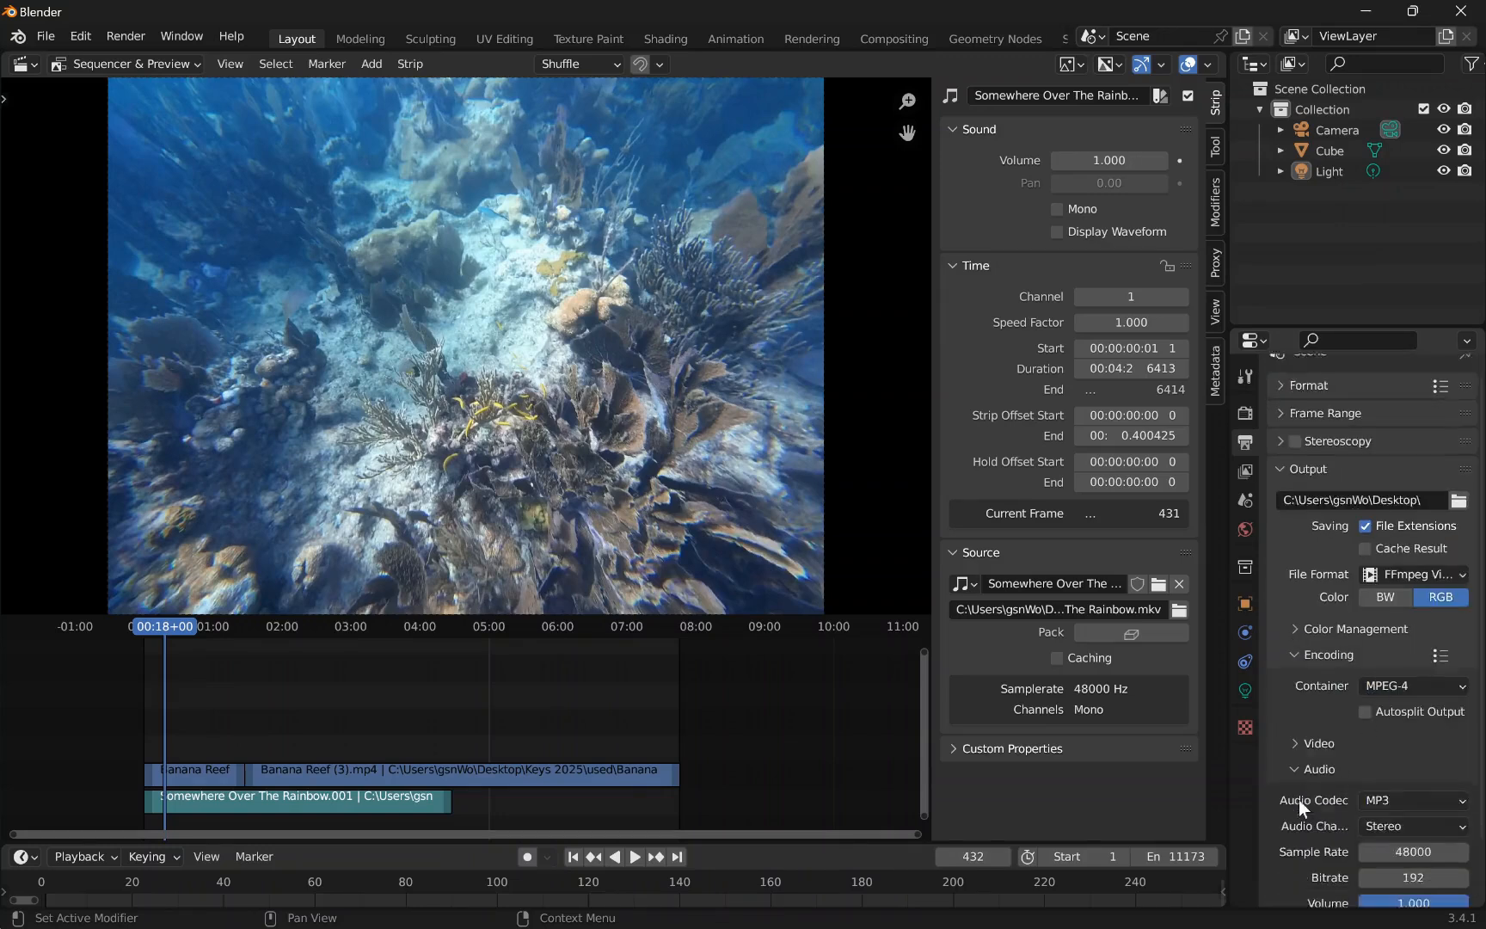
scroll(1300, 796, down, 3)
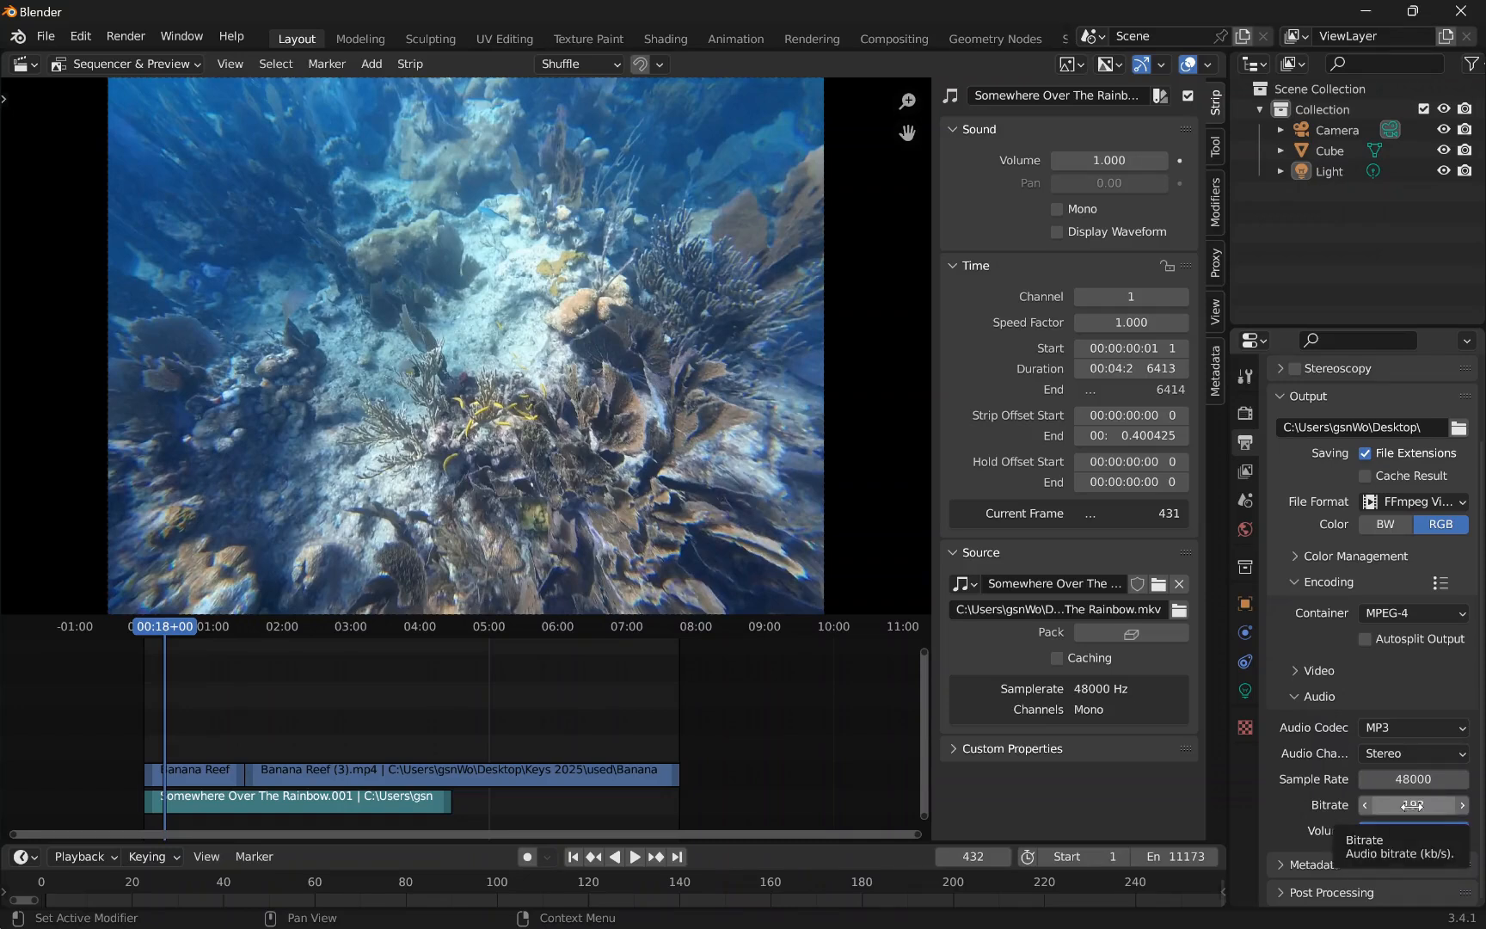
- Move the Blender window aside and bring up the Keys 2025 used folder in File Explorer
click(344, 804)
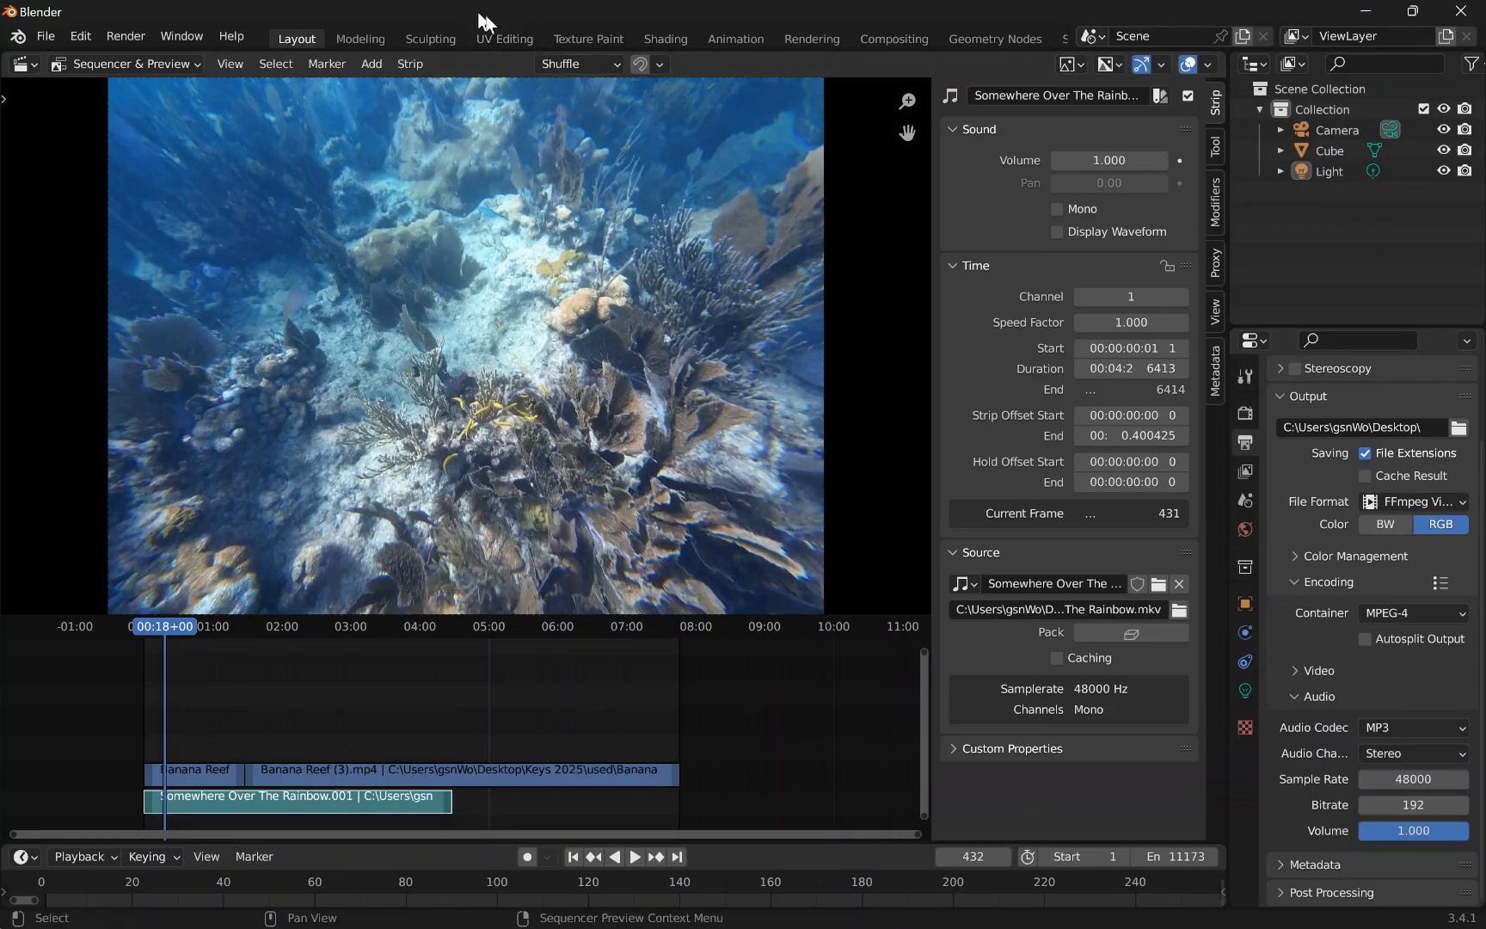
drag(486, 21, 1293, 209)
click(119, 140)
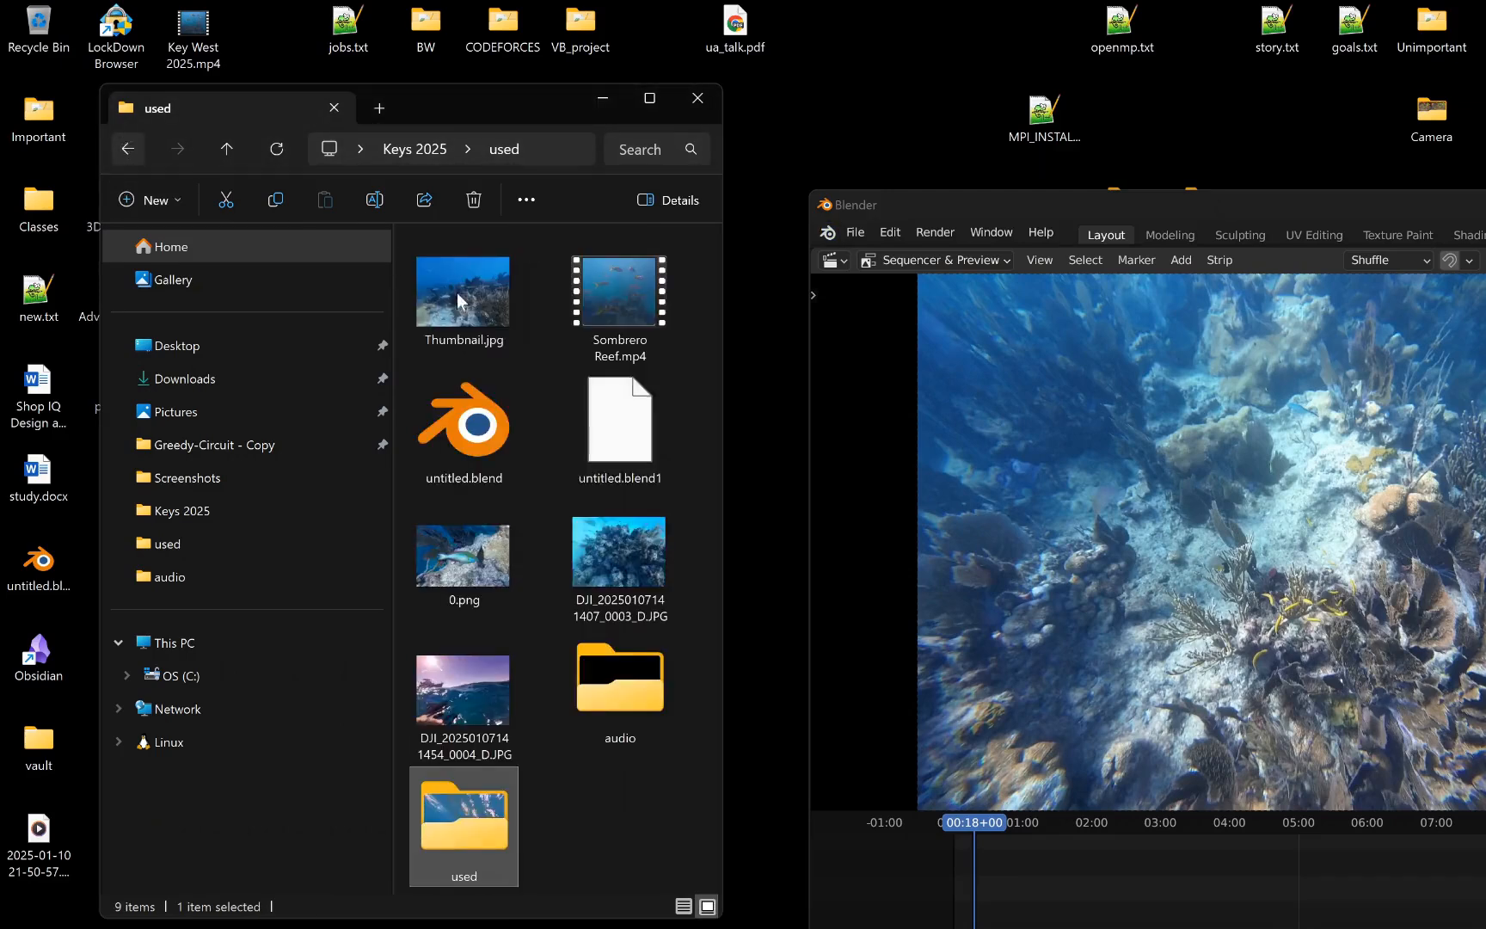
- Check the length and audio bit rate in the details of Somewhere Over The Rainbow.mkv in the audio folder
double_click(616, 651)
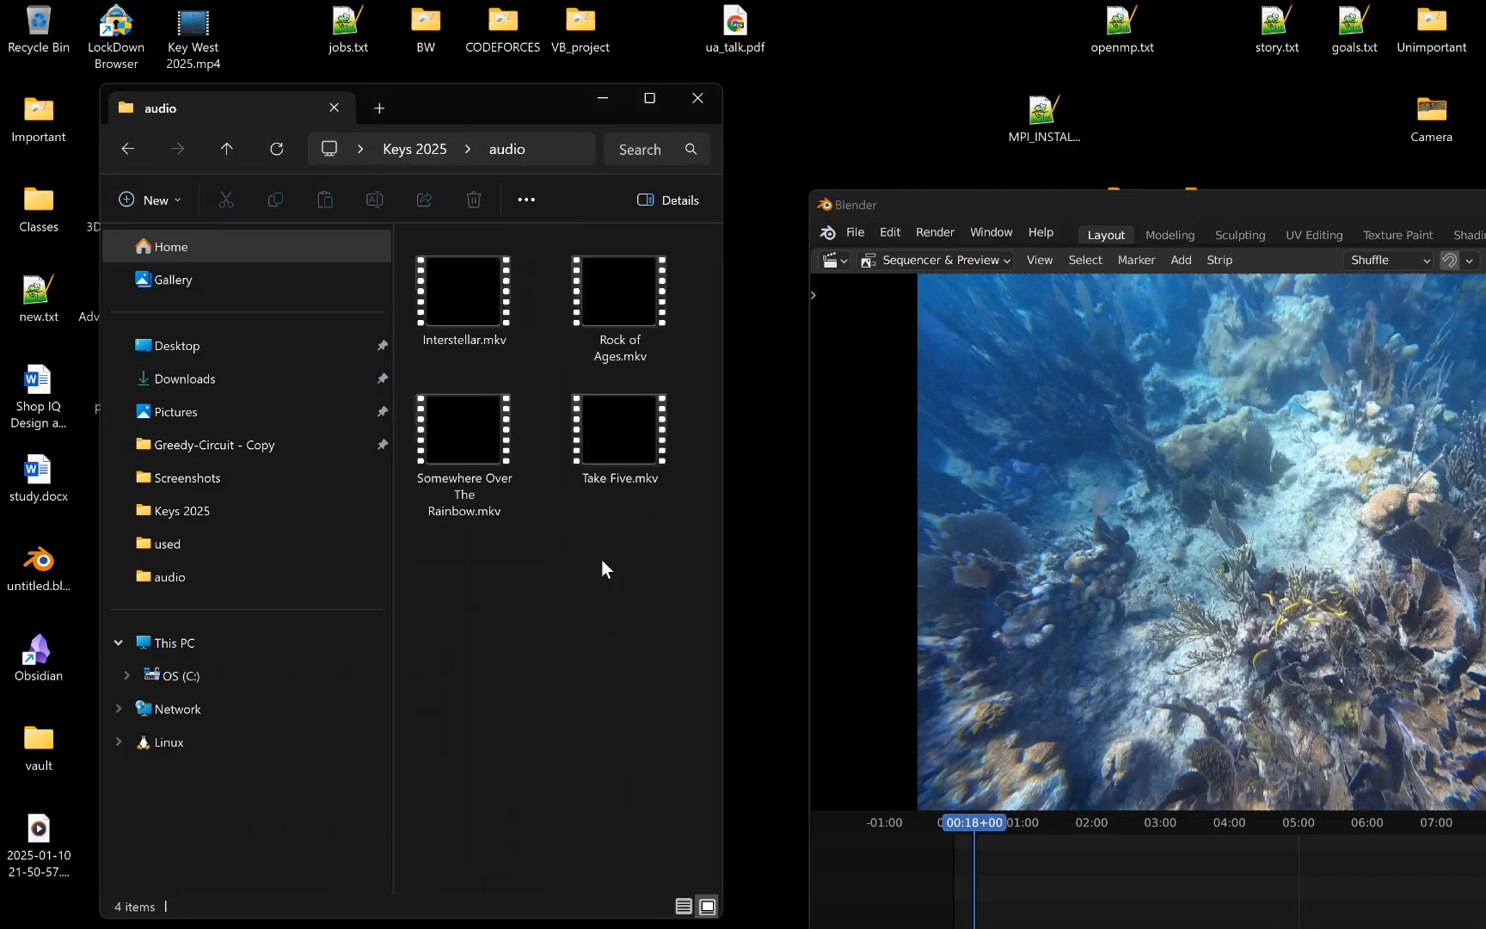
click(465, 461)
right_click(465, 467)
click(558, 329)
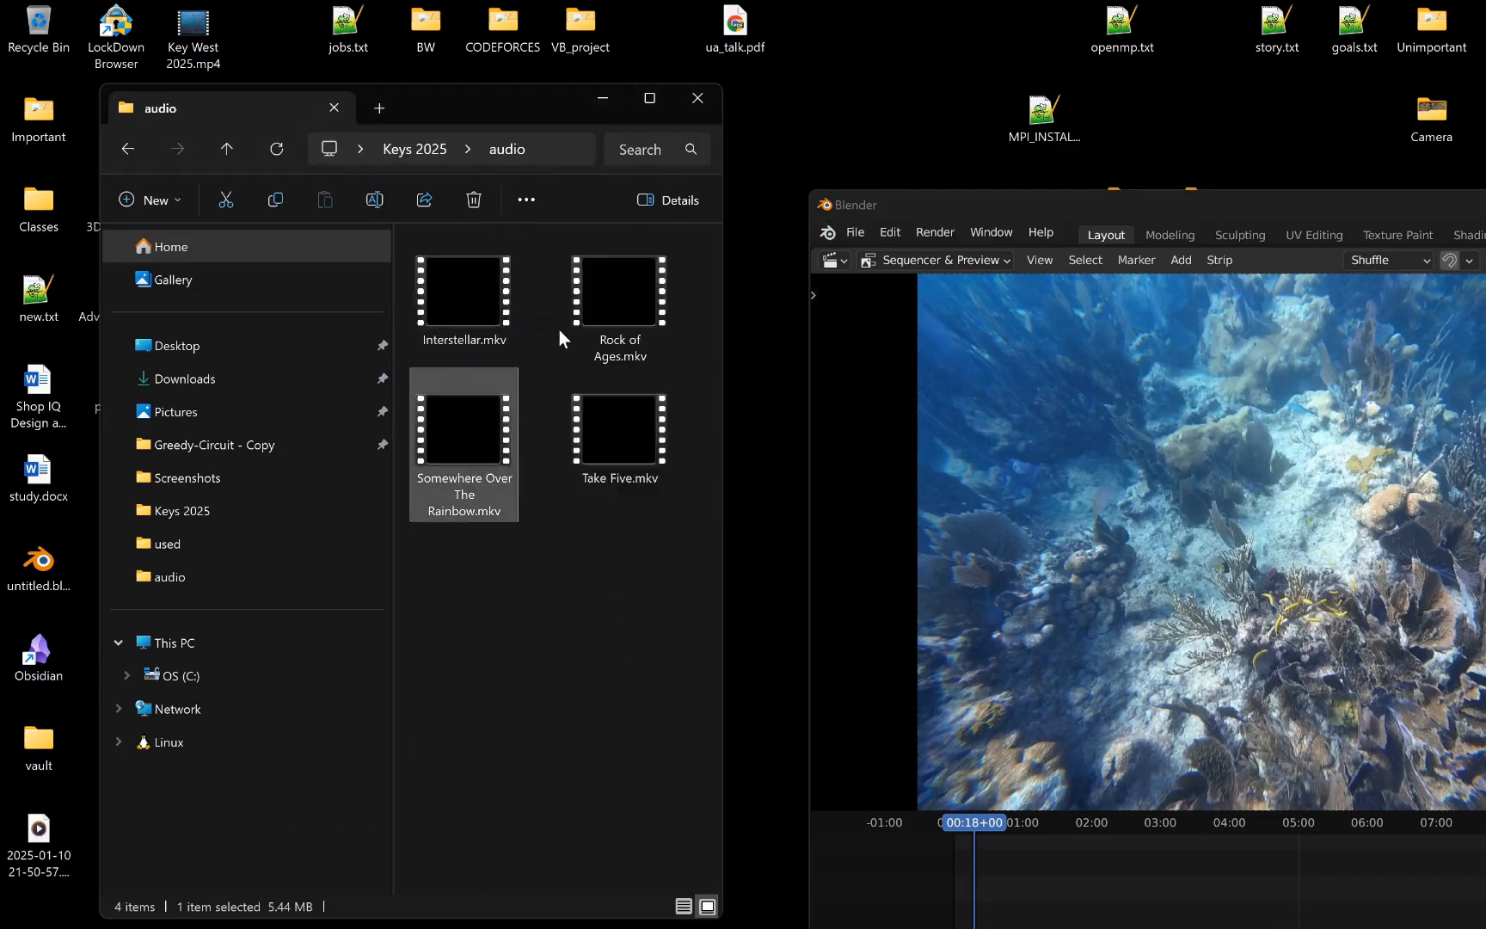
click(609, 466)
drag(630, 425, 640, 218)
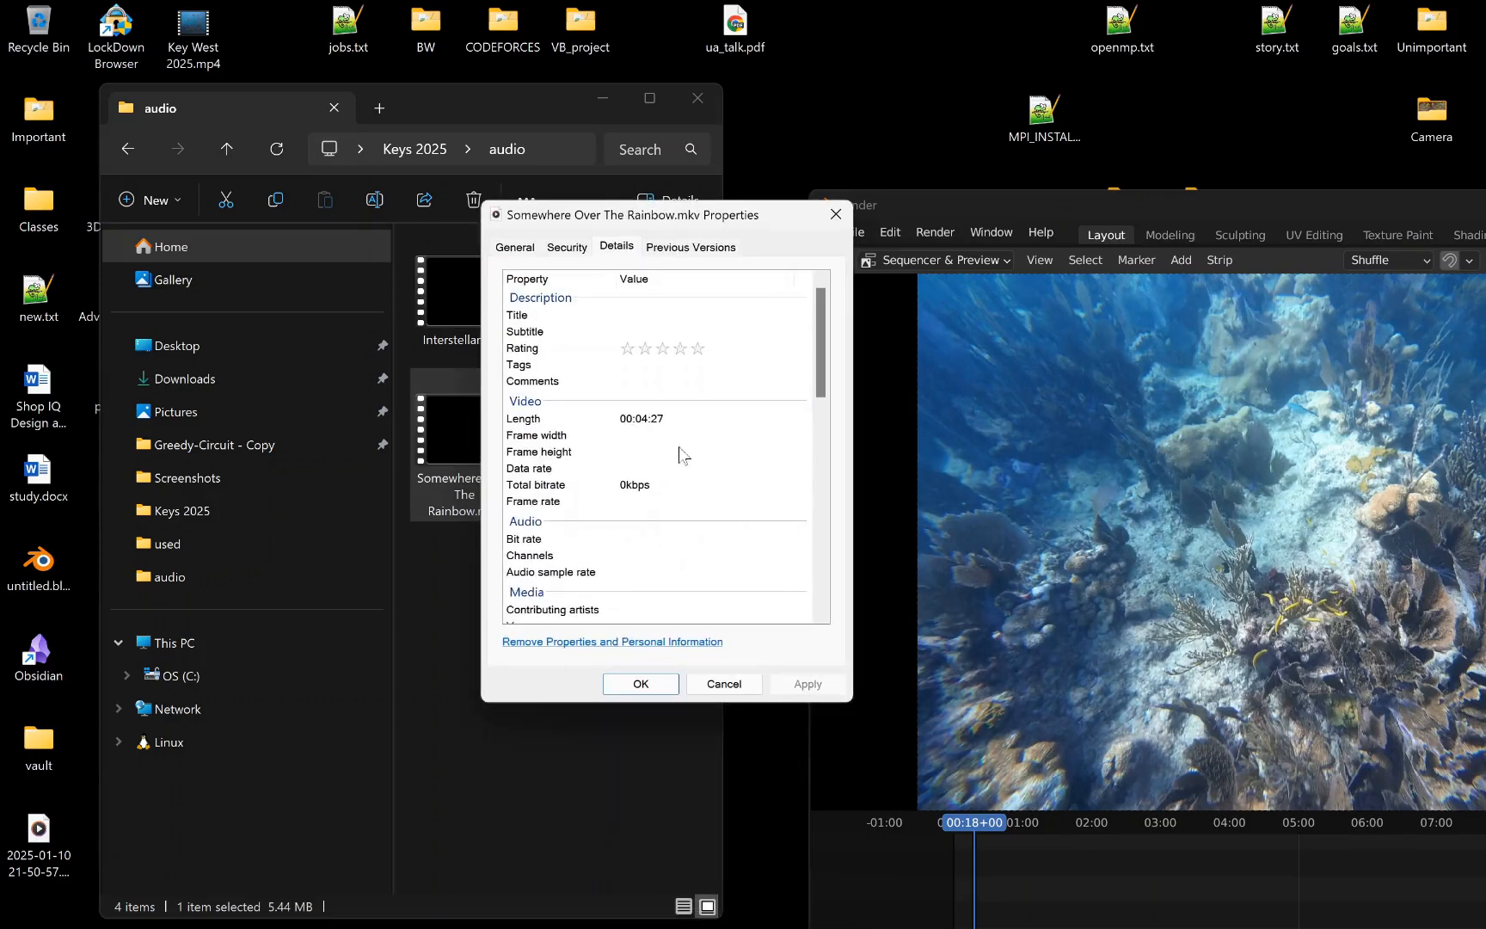
click(619, 486)
drag(819, 351, 789, 338)
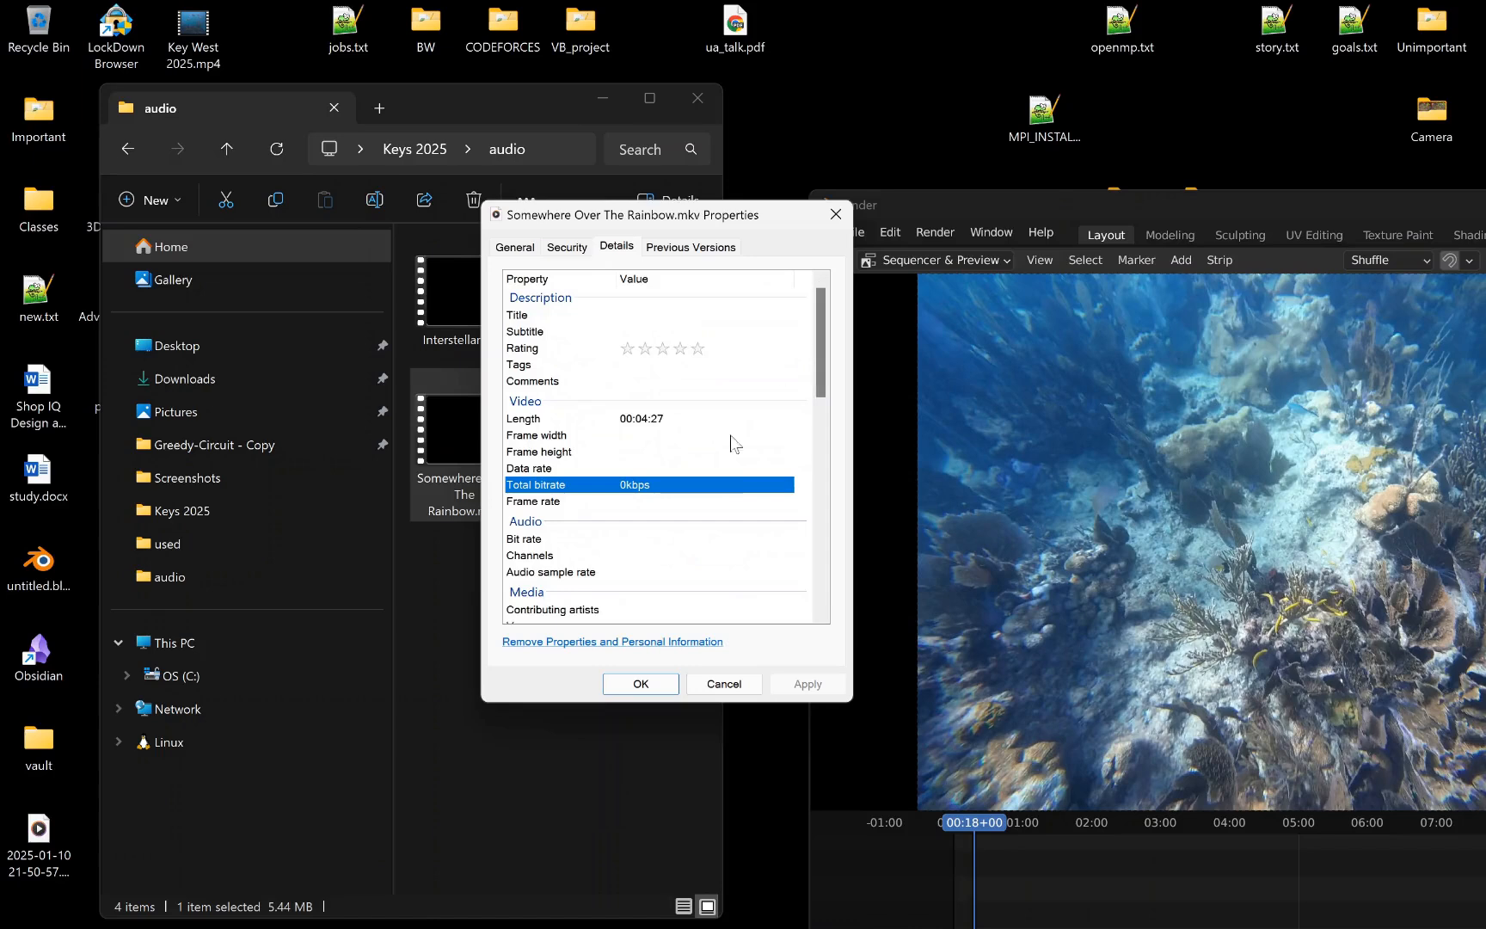
click(848, 219)
- Check the audio bit rate in the file details of Banana Reef (3).mp4 in the Keys 2025 used folder
click(134, 151)
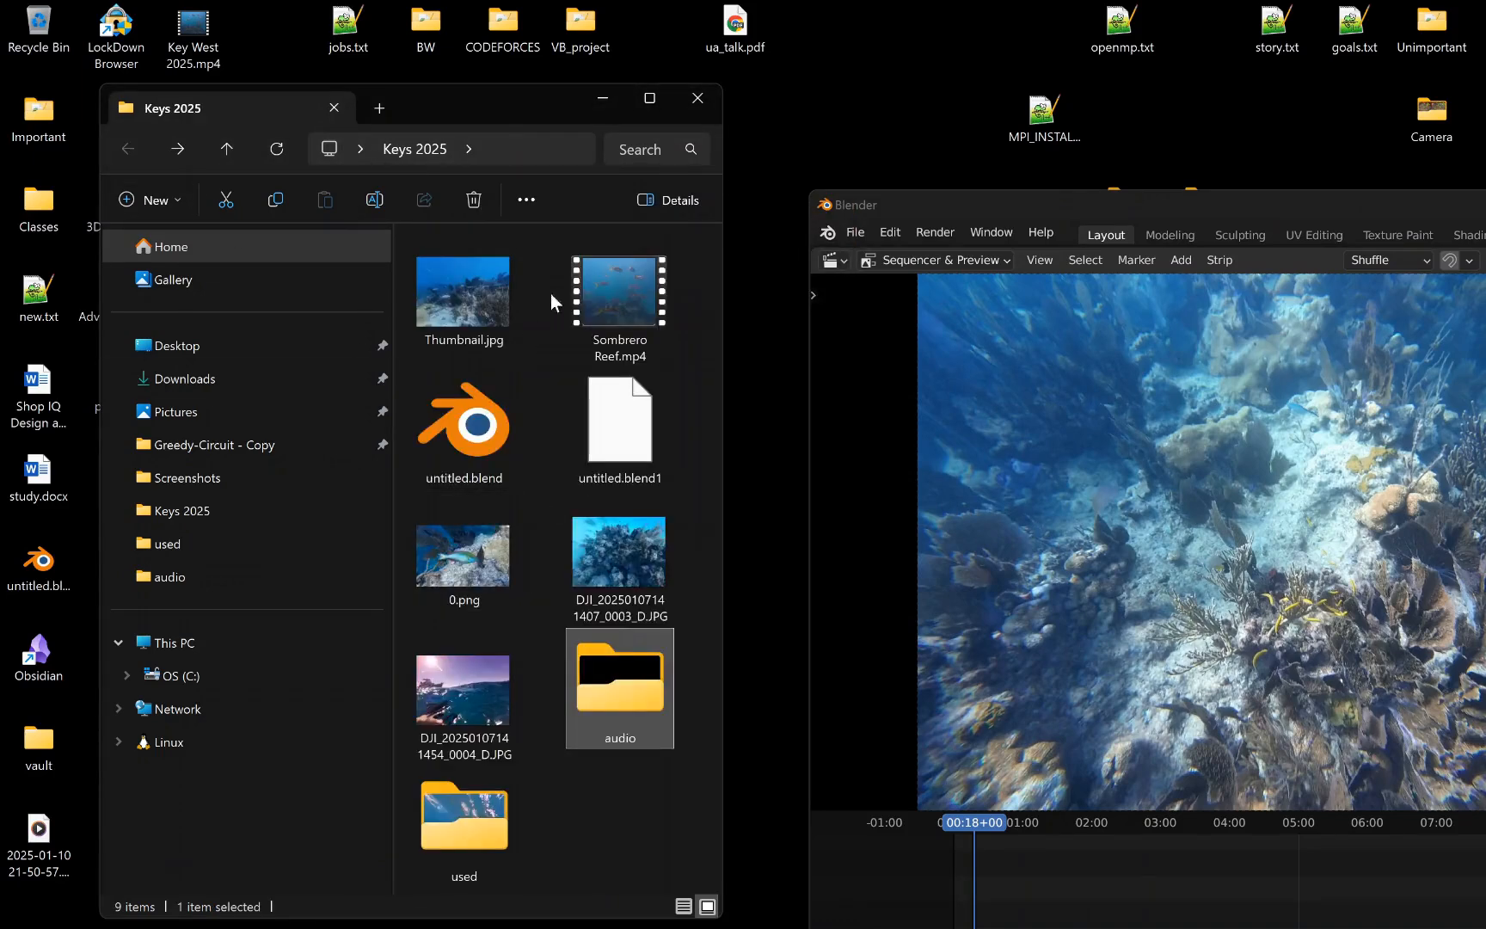
click(608, 283)
click(639, 712)
double_click(464, 817)
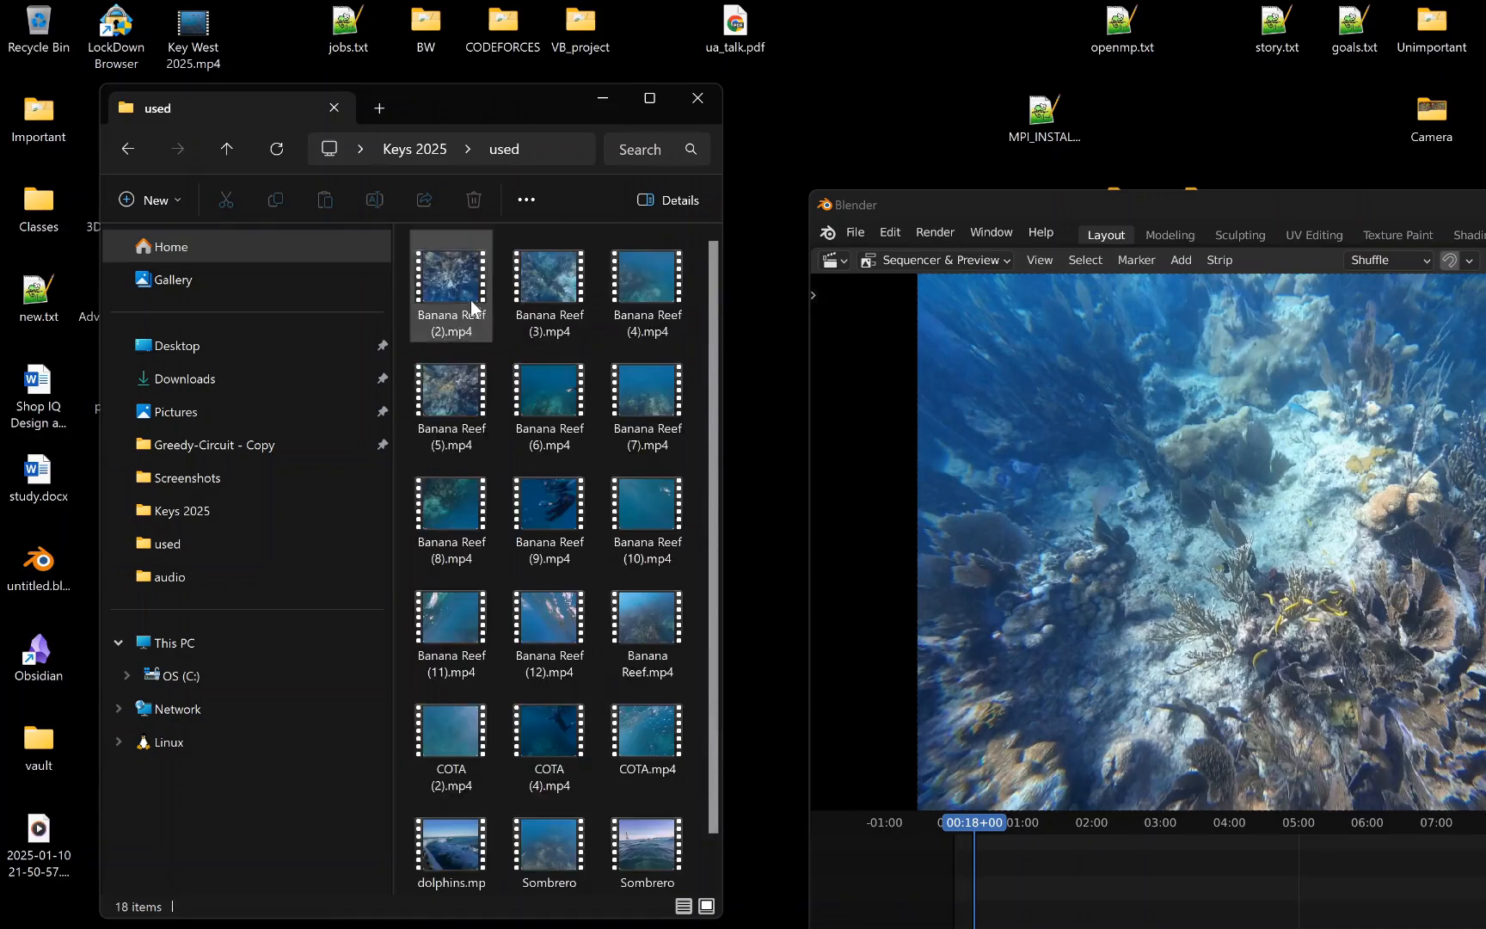
click(550, 288)
right_click(557, 290)
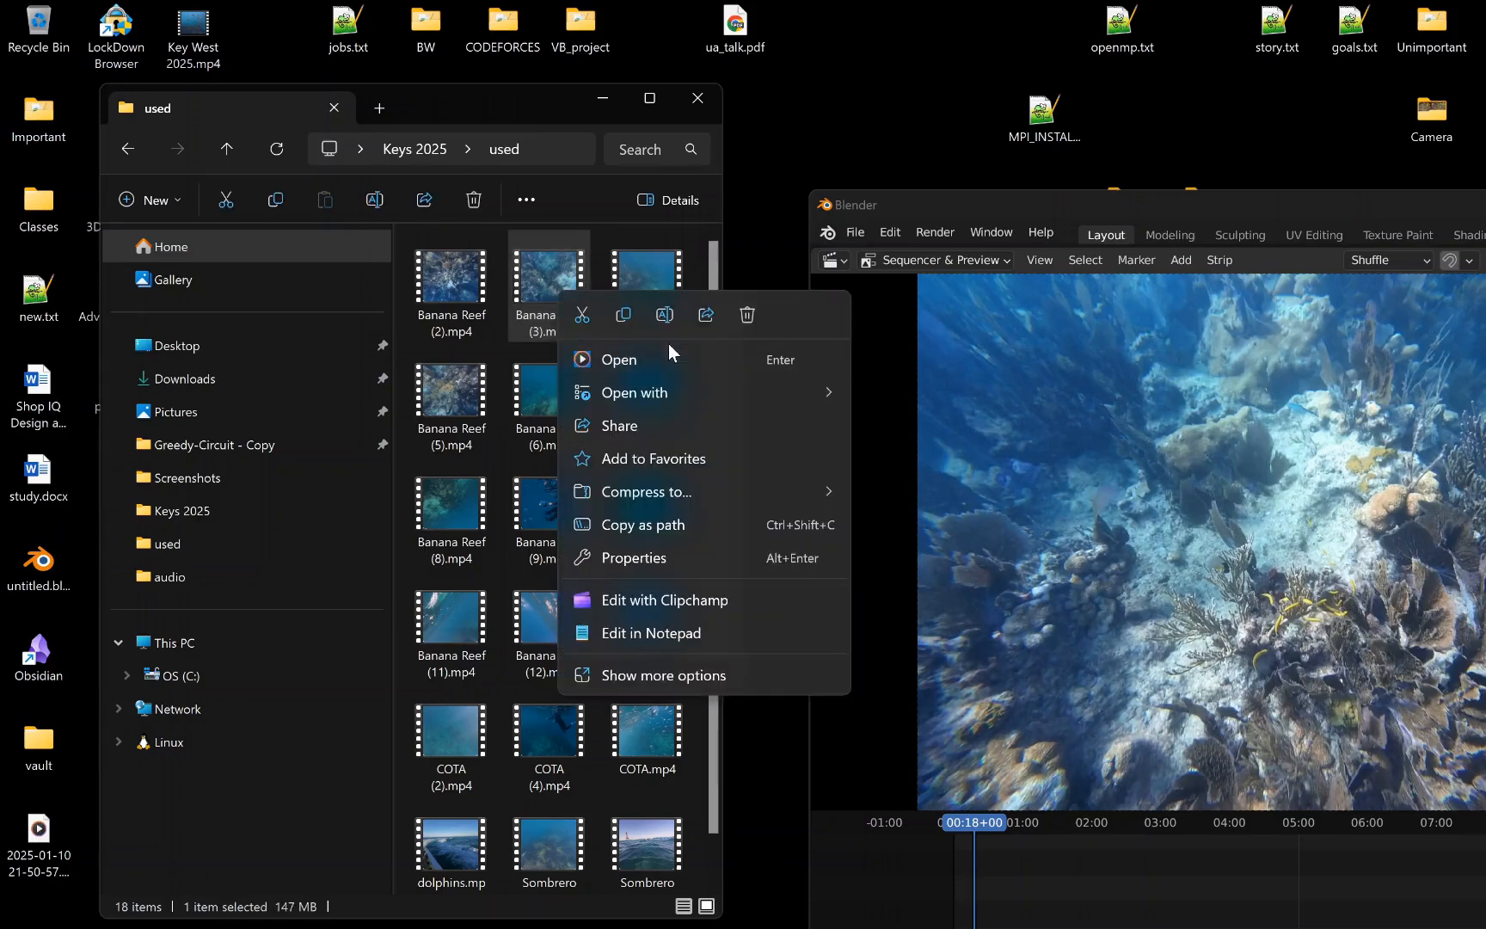
click(666, 558)
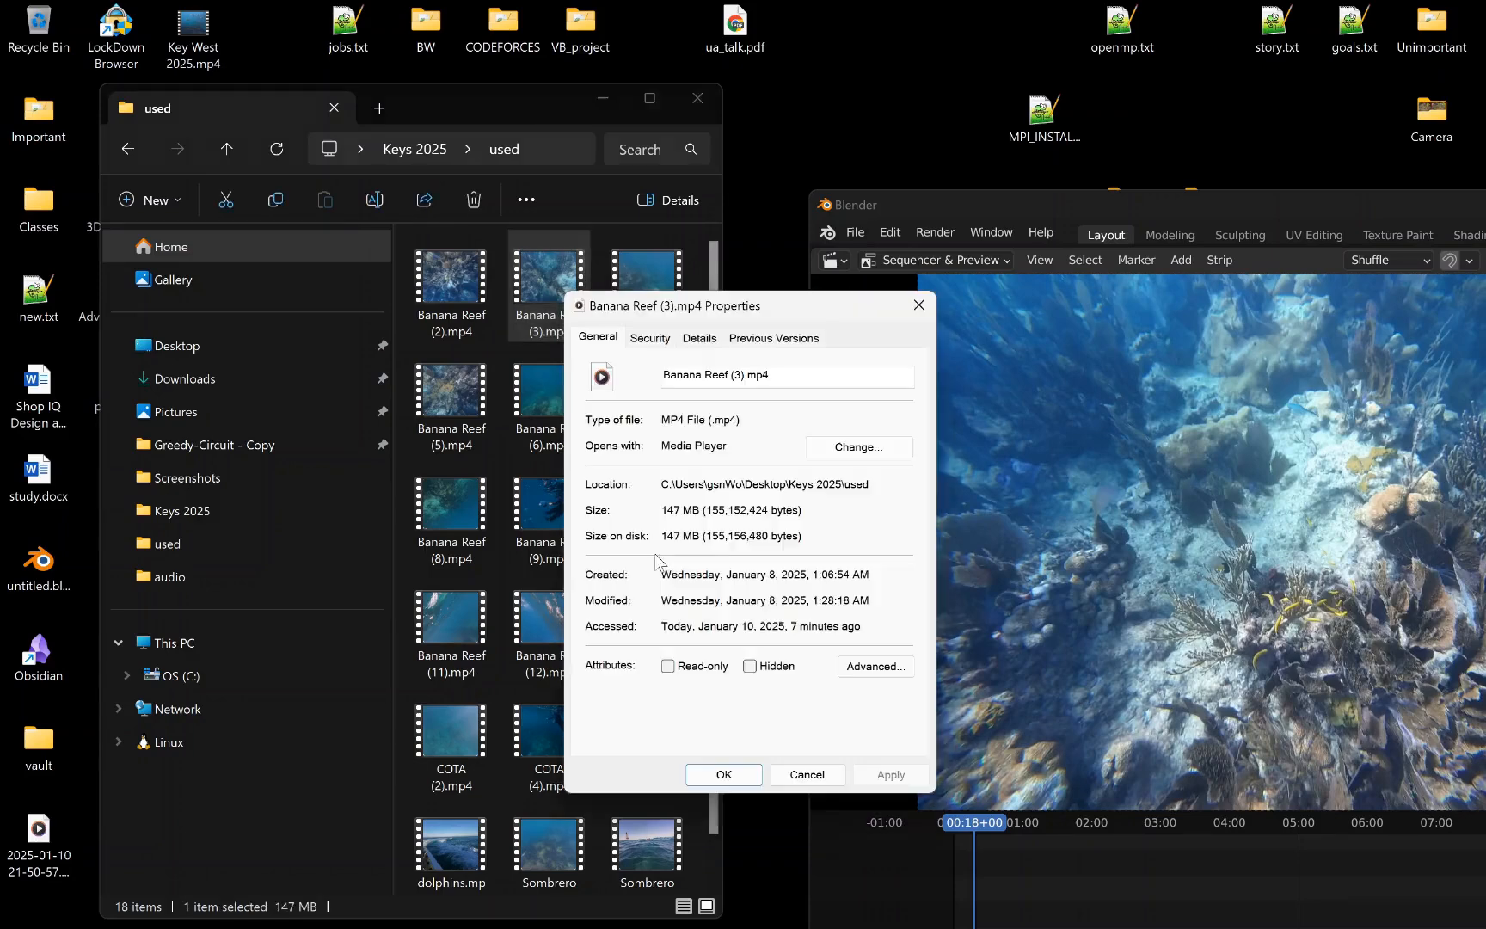
click(697, 338)
scroll(728, 441, down, 3)
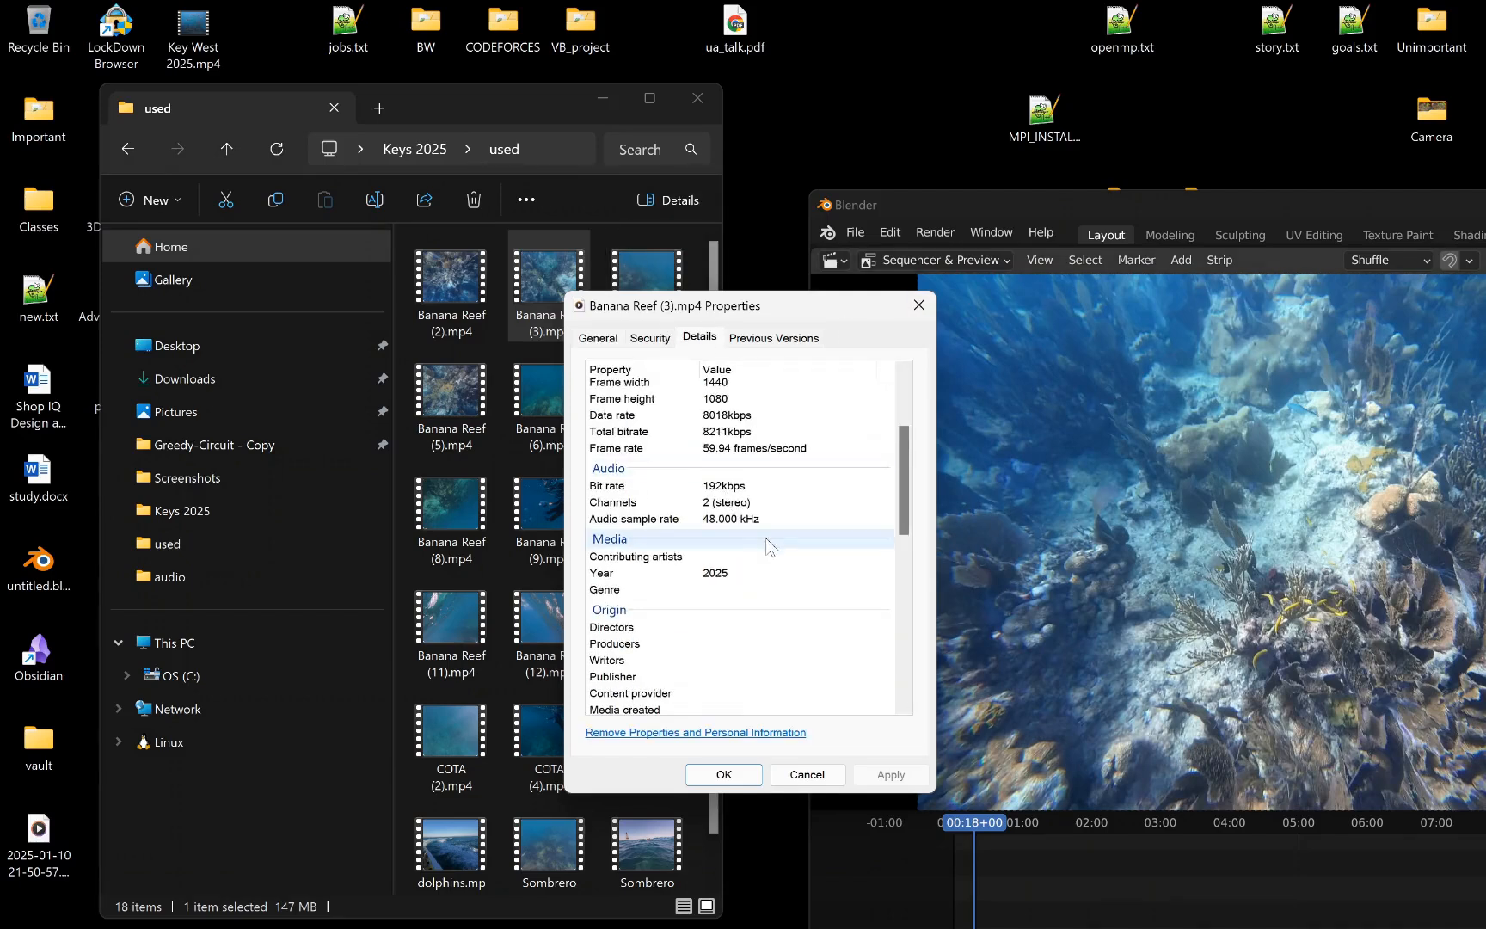
click(640, 490)
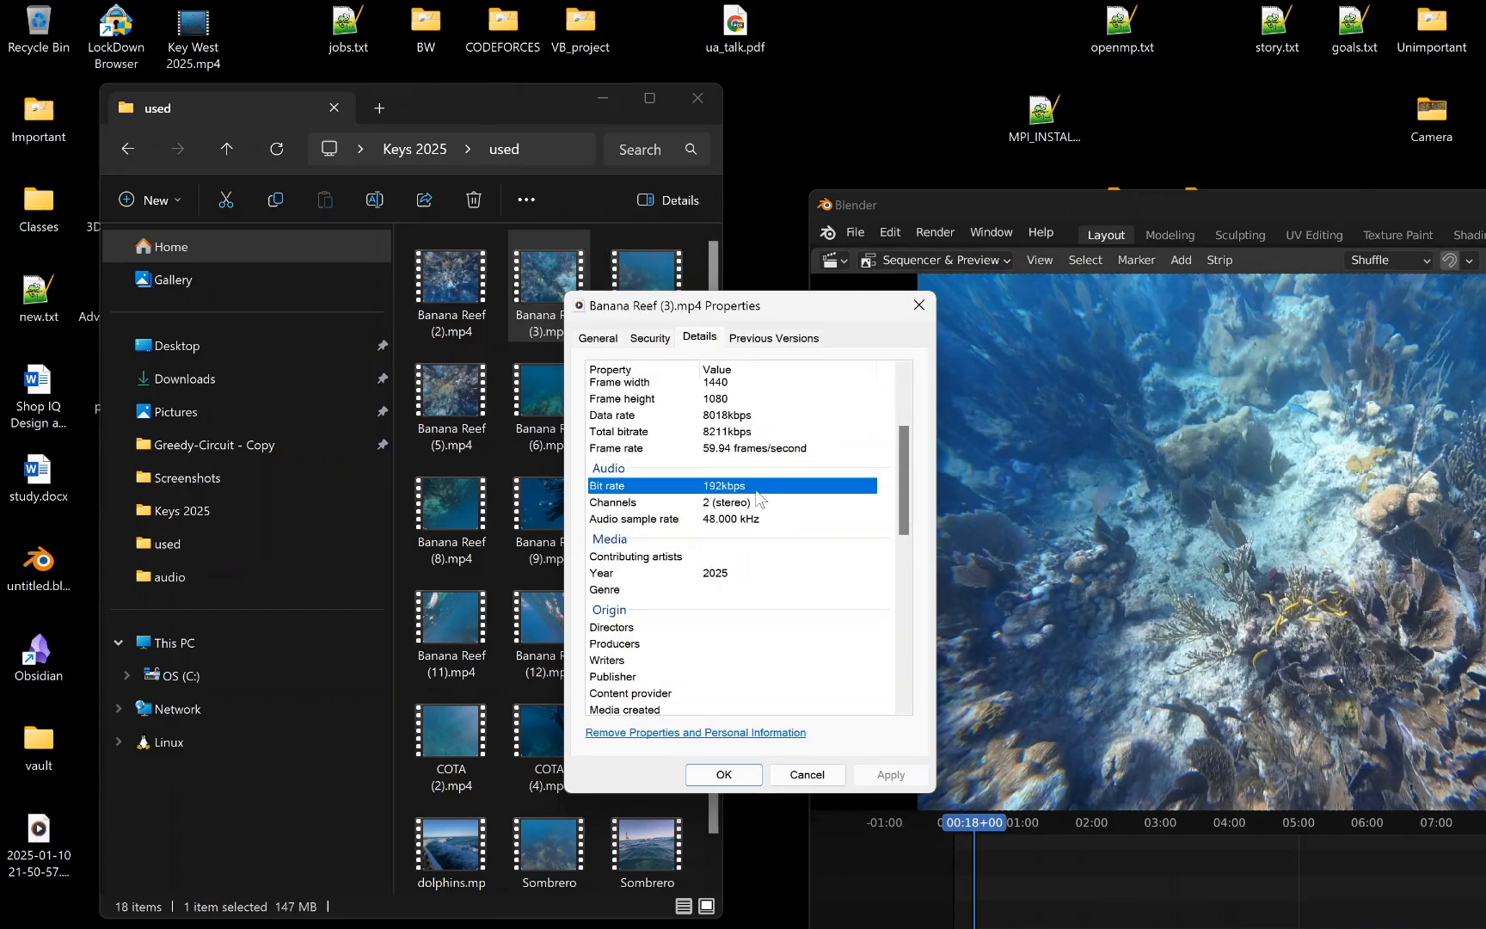
click(920, 305)
- Examine the video and audio properties in the file details of Banana Reef (9).mp4
click(564, 514)
right_click(563, 514)
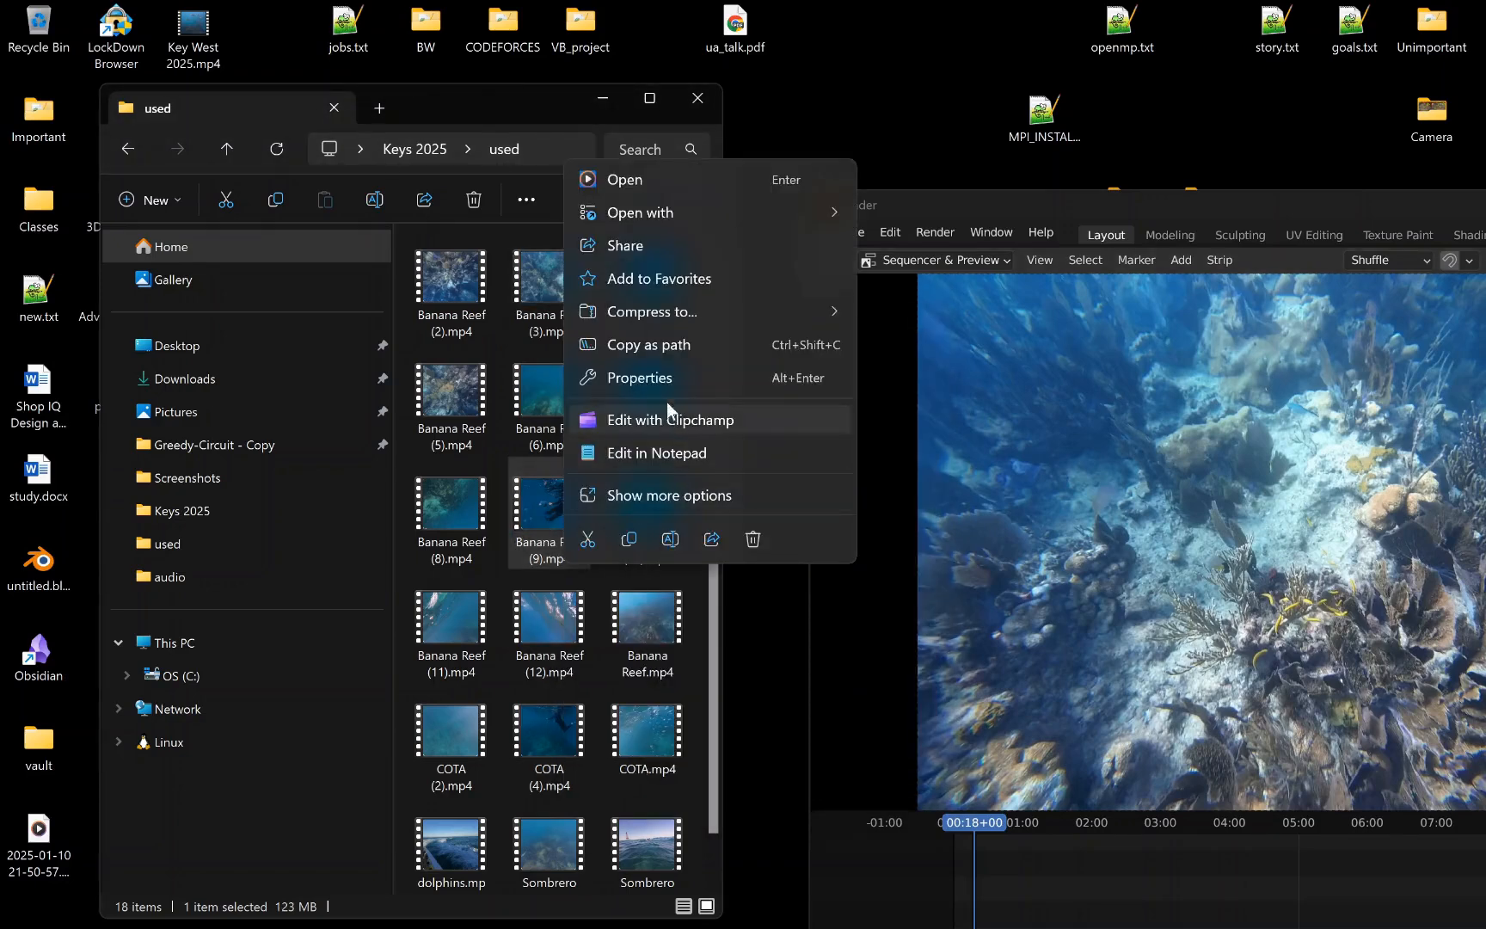
click(669, 376)
click(705, 467)
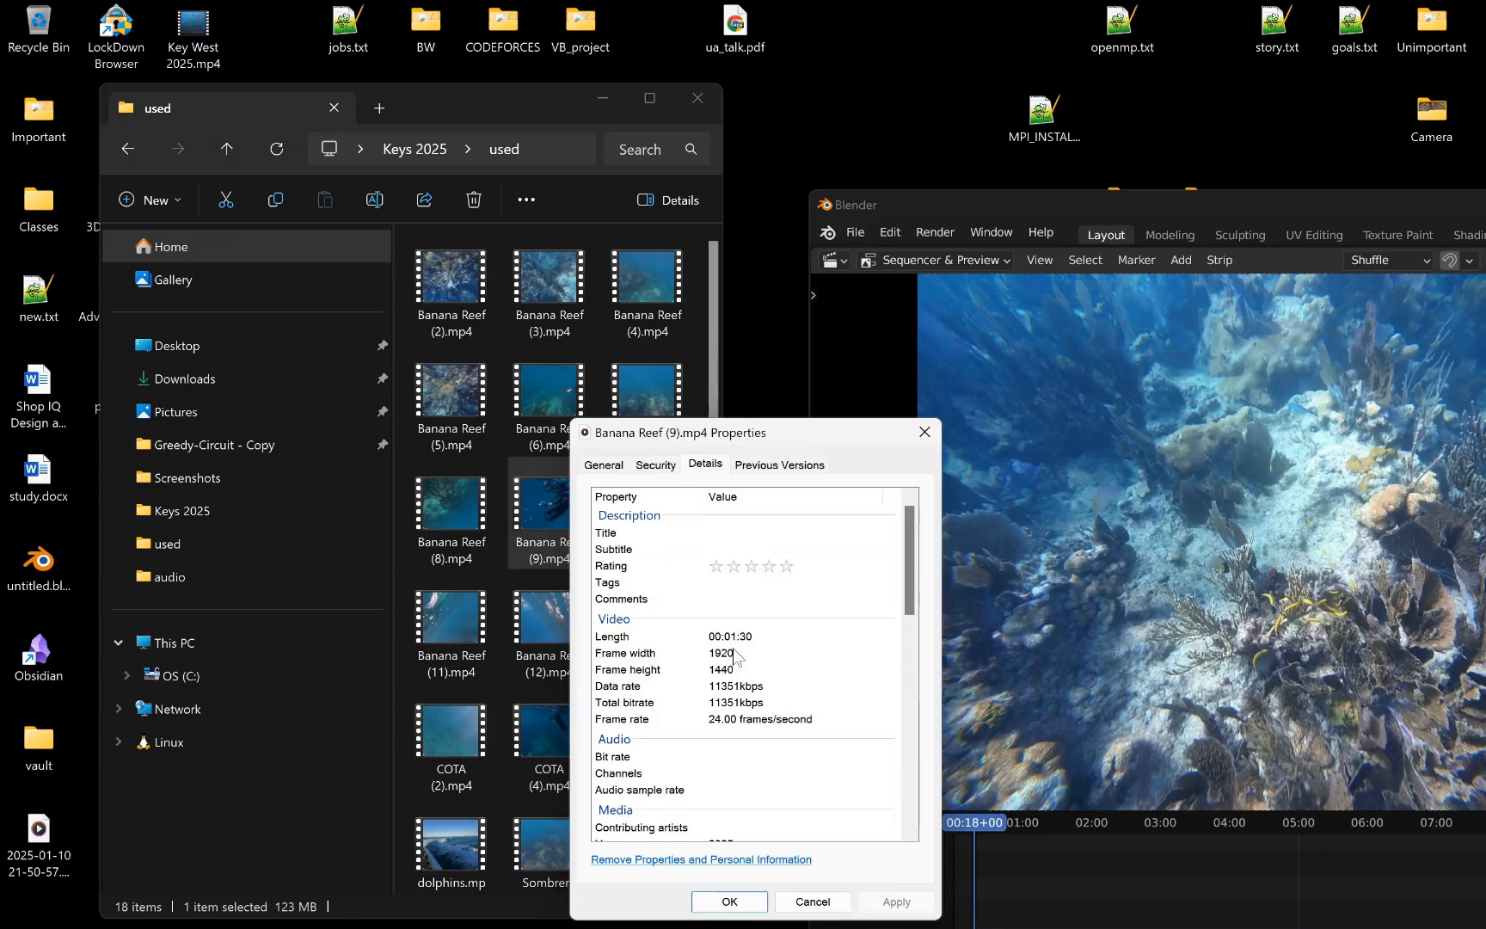
scroll(755, 671, down, 4)
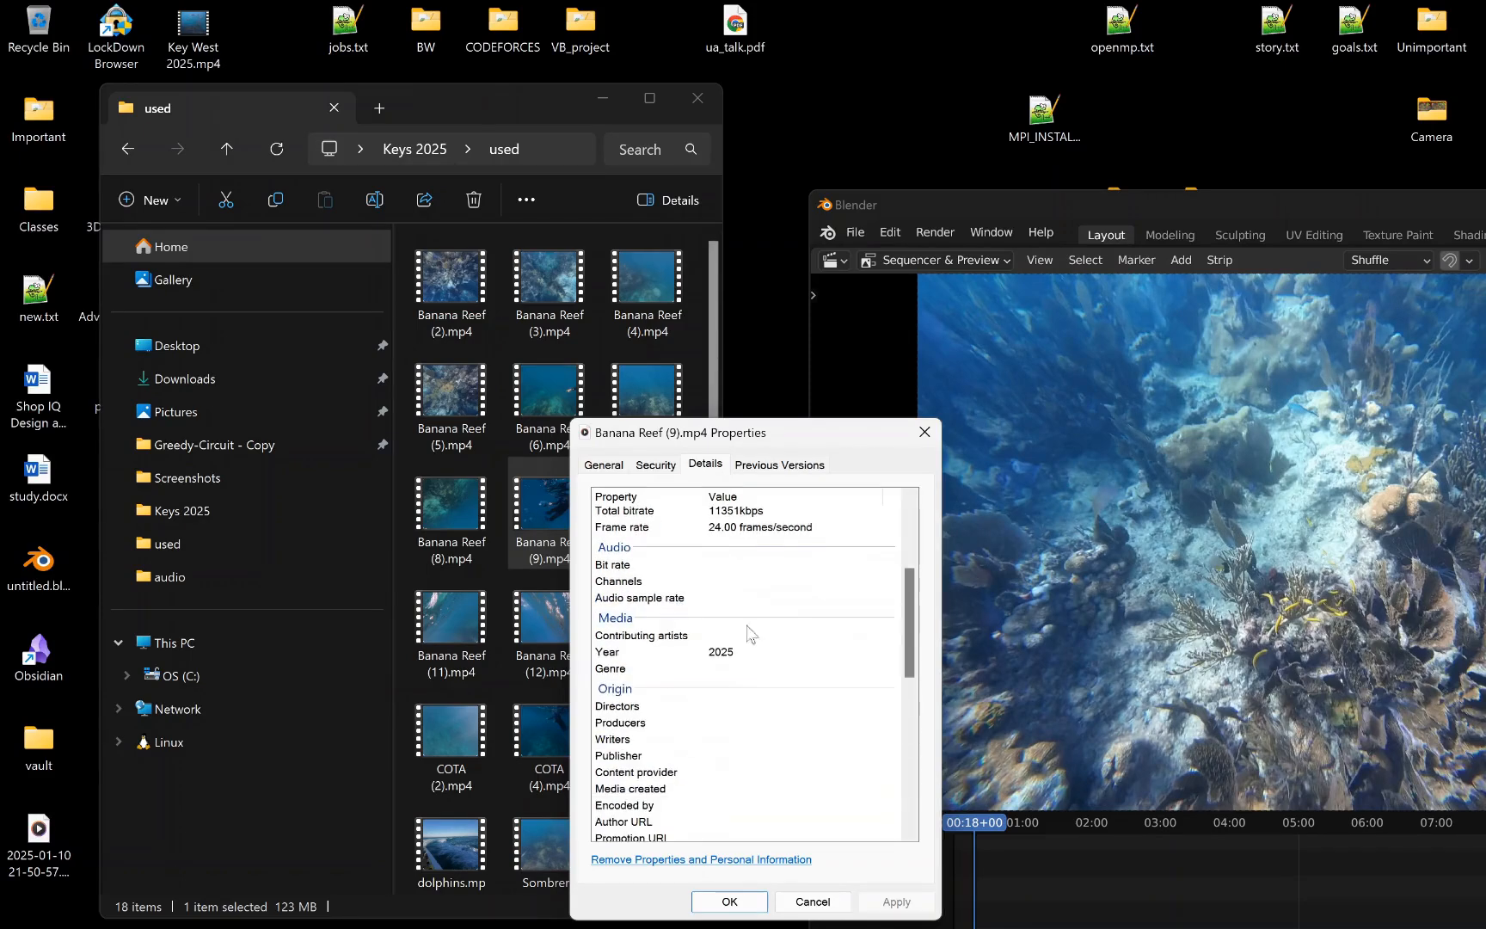
scroll(768, 555, up, 3)
scroll(790, 598, down, 5)
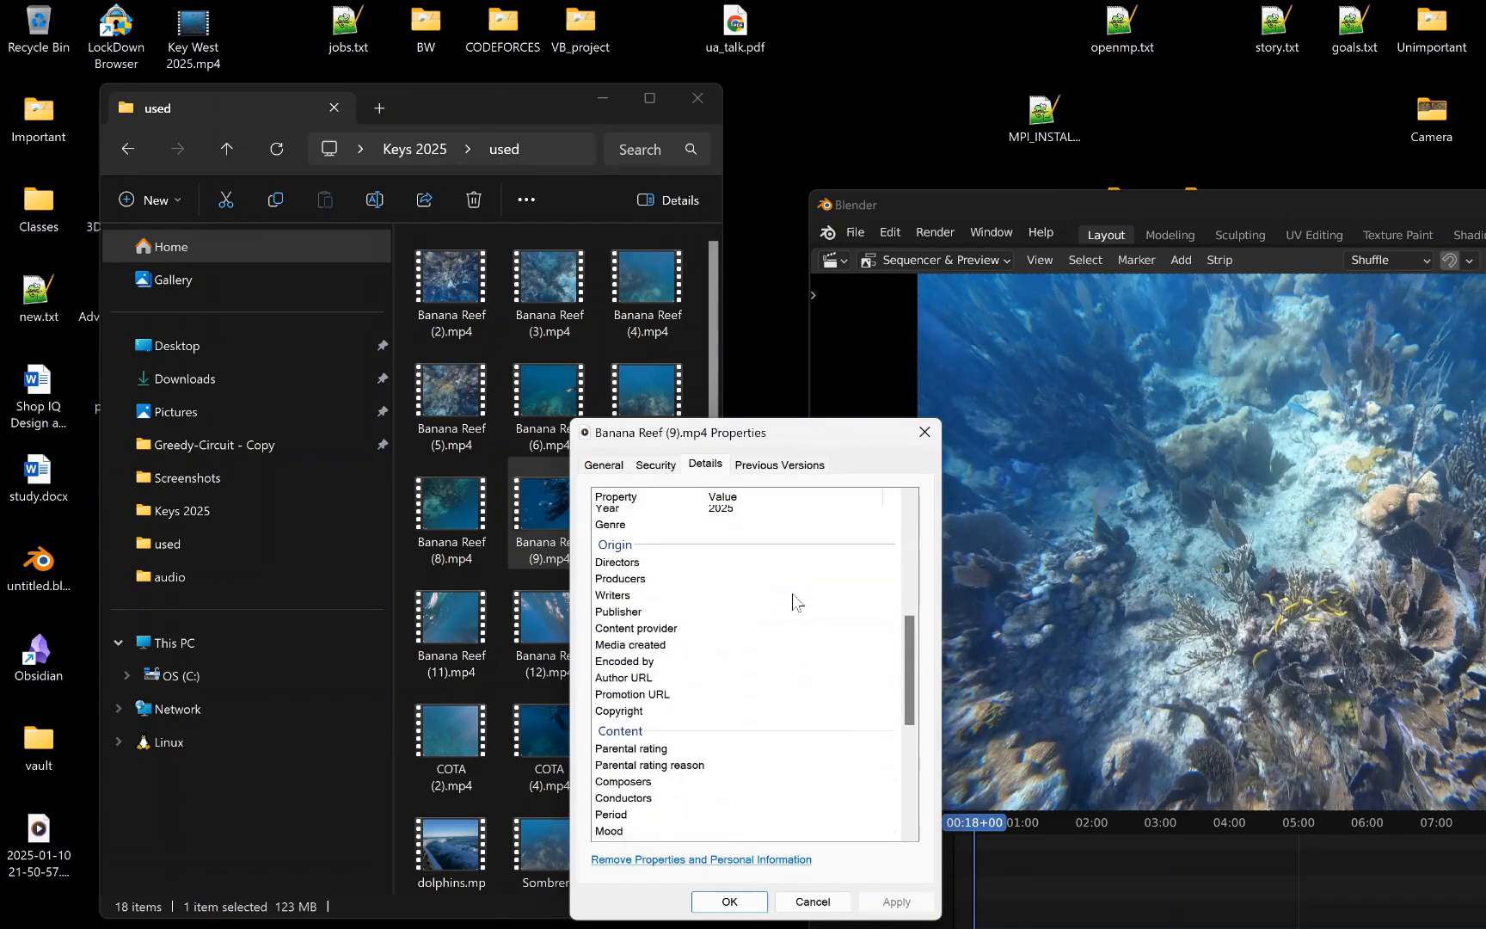
scroll(797, 600, up, 2)
scroll(826, 628, down, 3)
scroll(865, 654, down, 4)
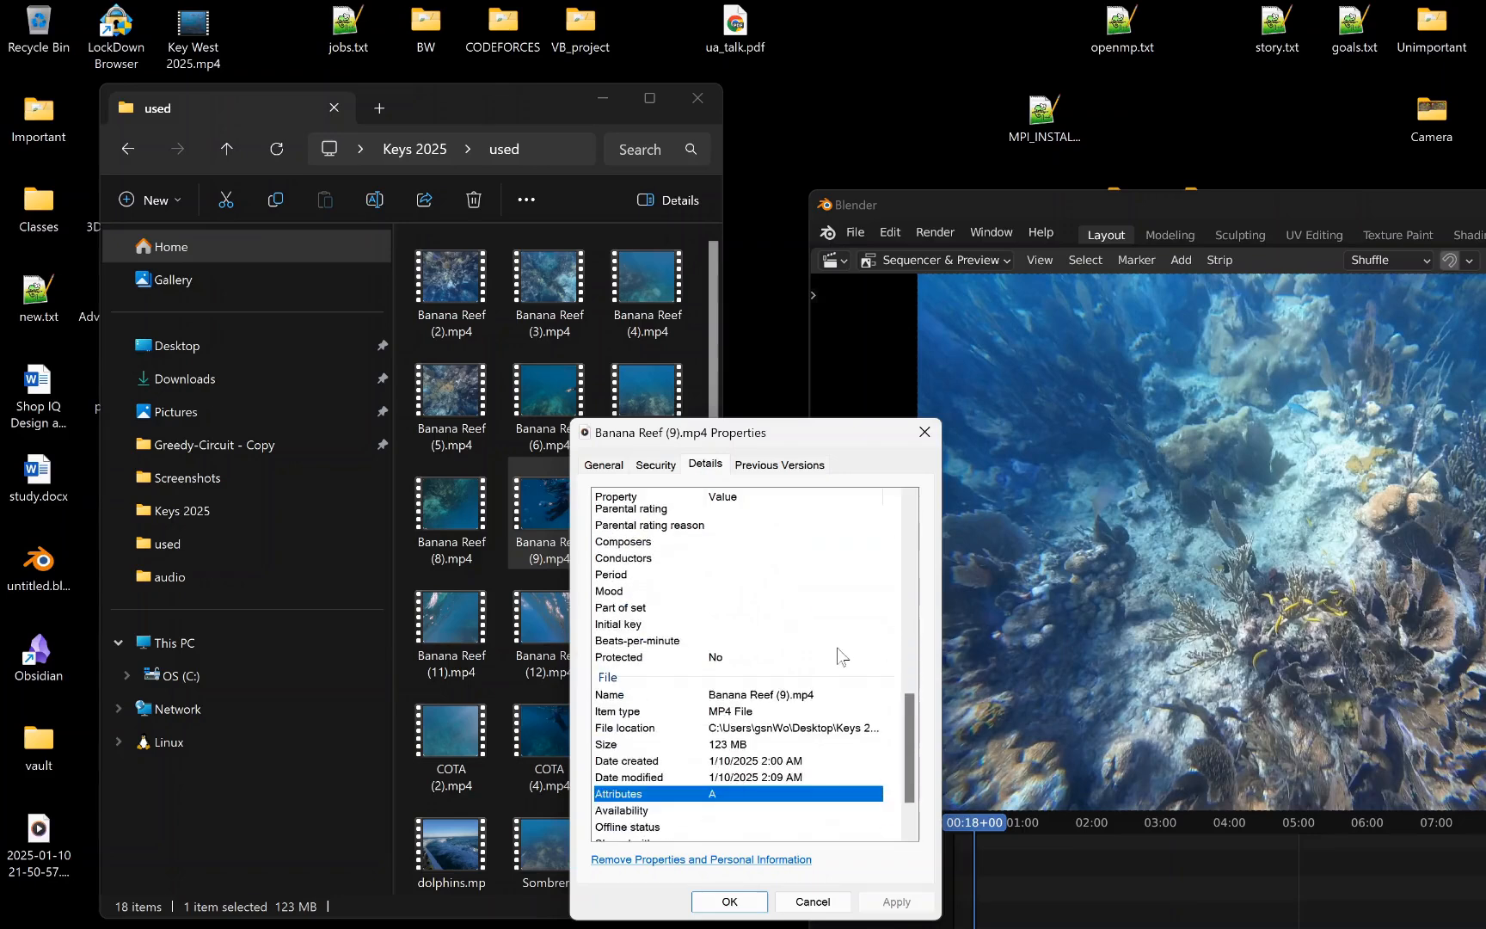
drag(906, 752, 879, 522)
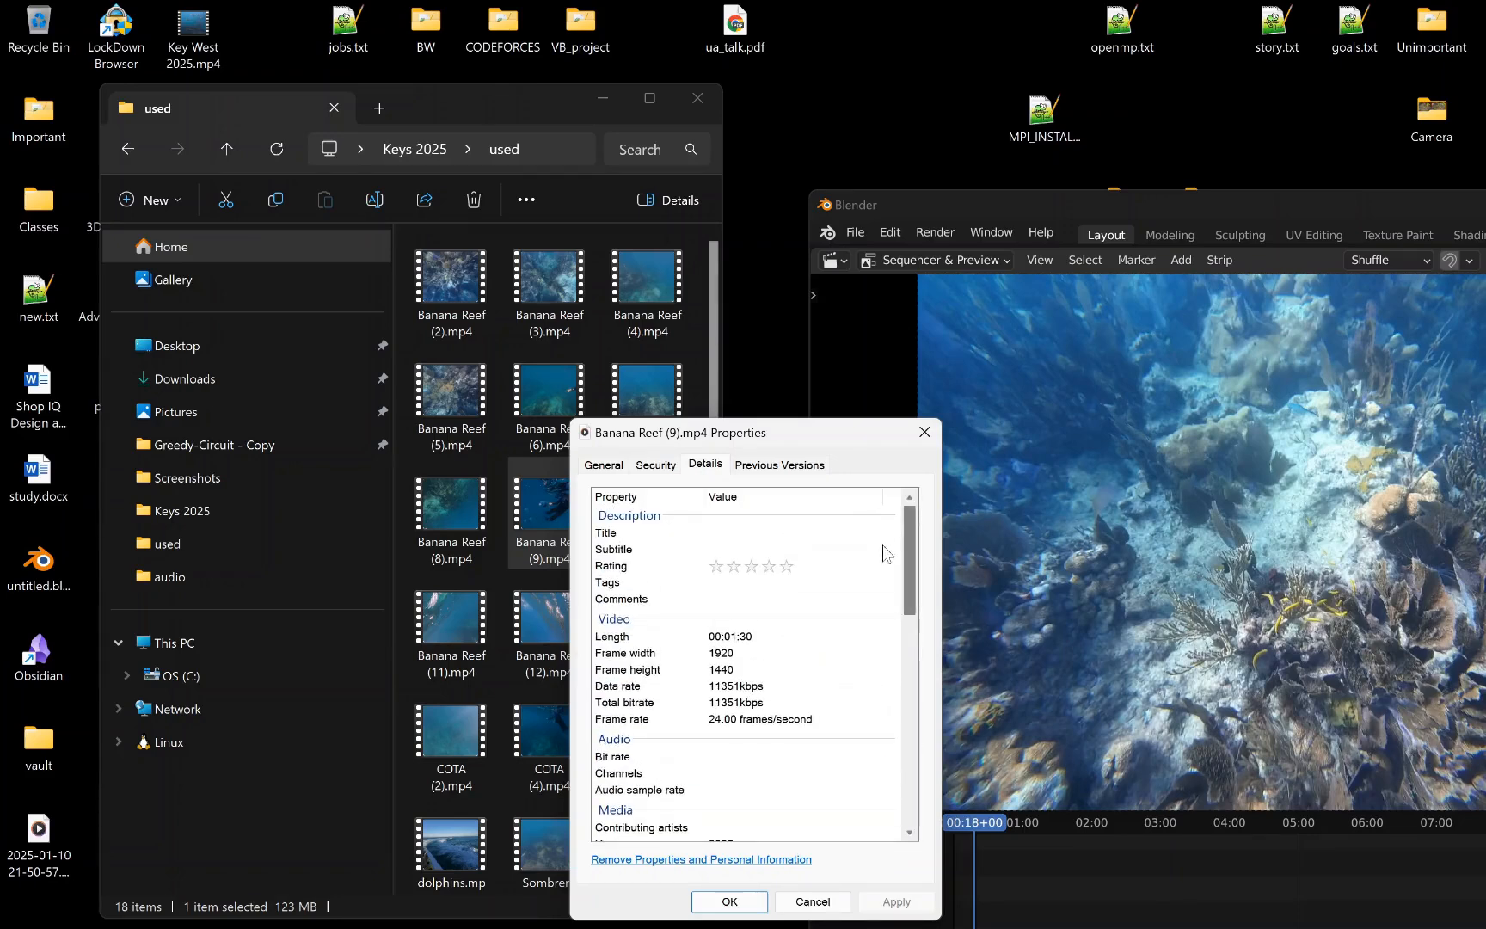
scroll(886, 551, down, 3)
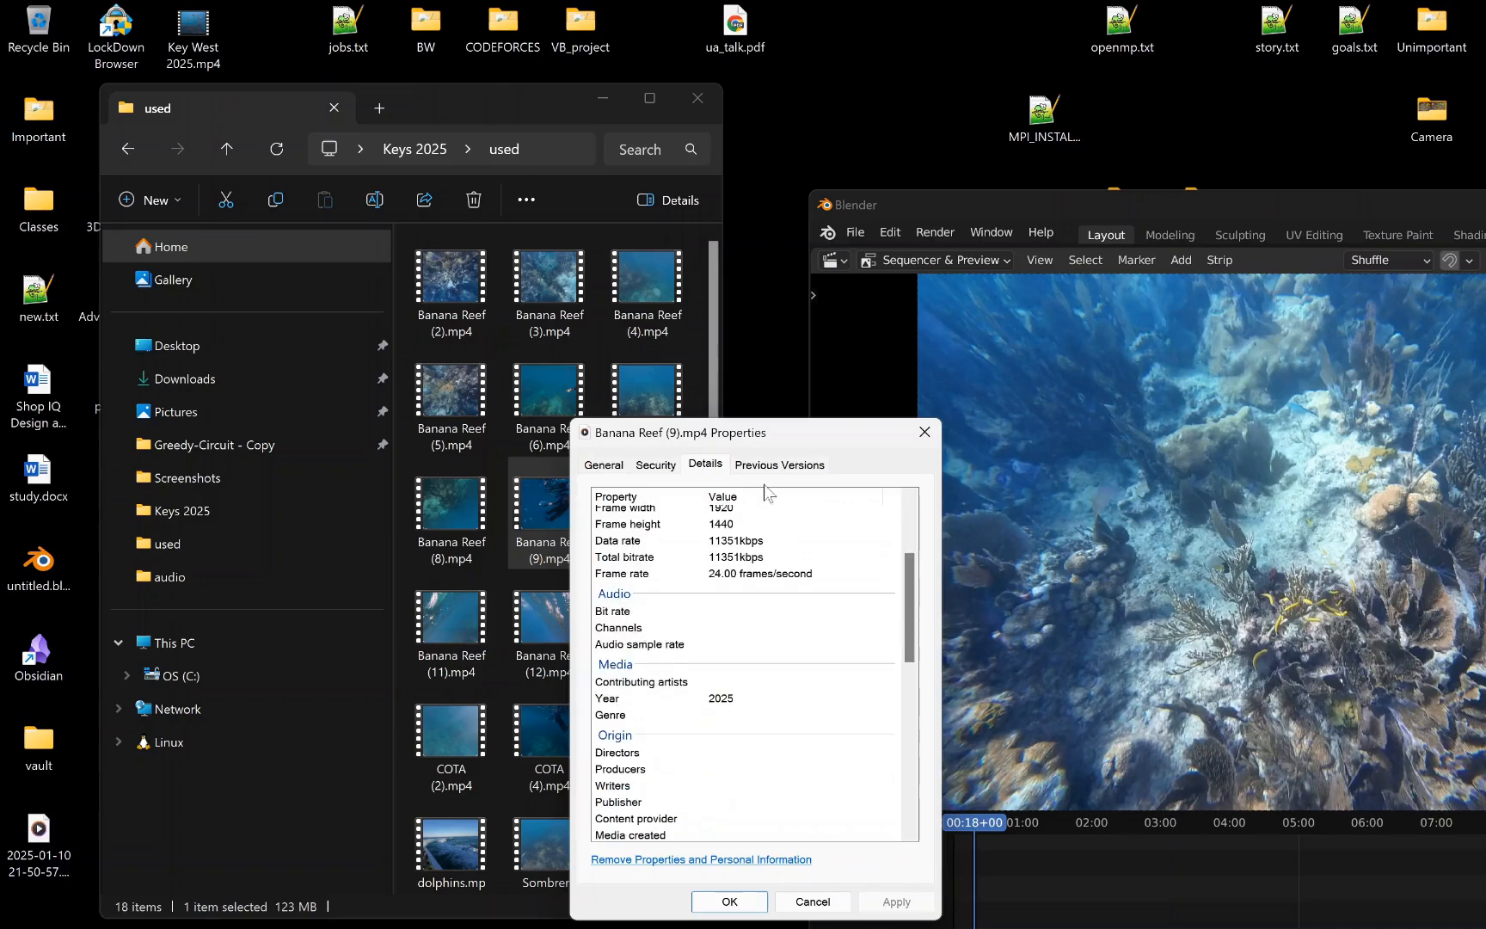
click(925, 431)
- Check the audio bit rate in the file details of the Sombrero Reef(Yellowtail snapper) clip
scroll(602, 524, down, 1)
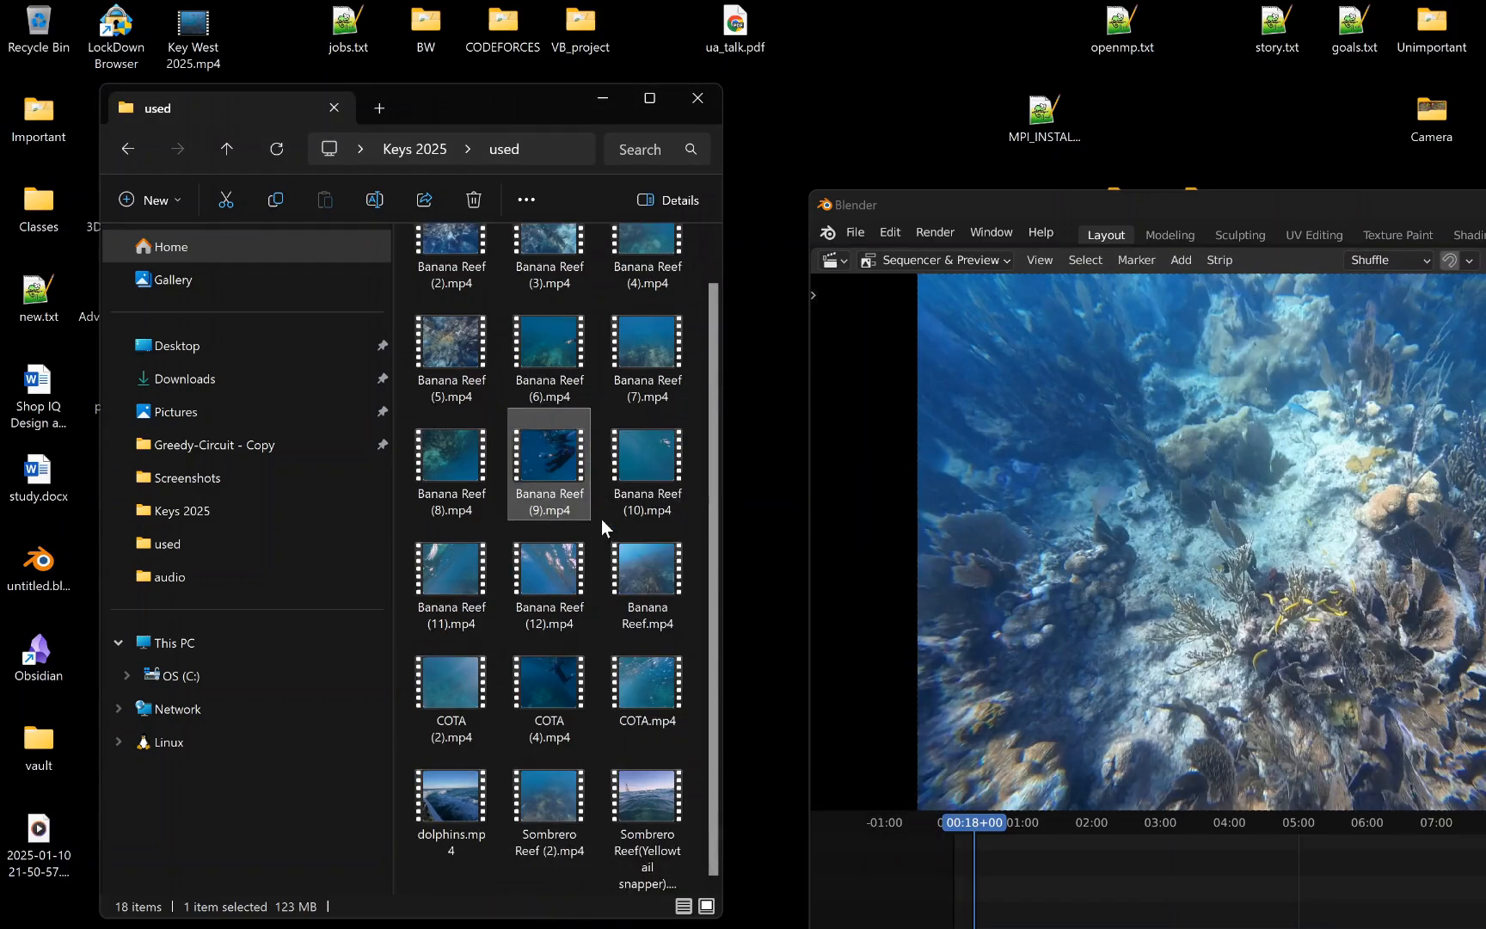
click(646, 791)
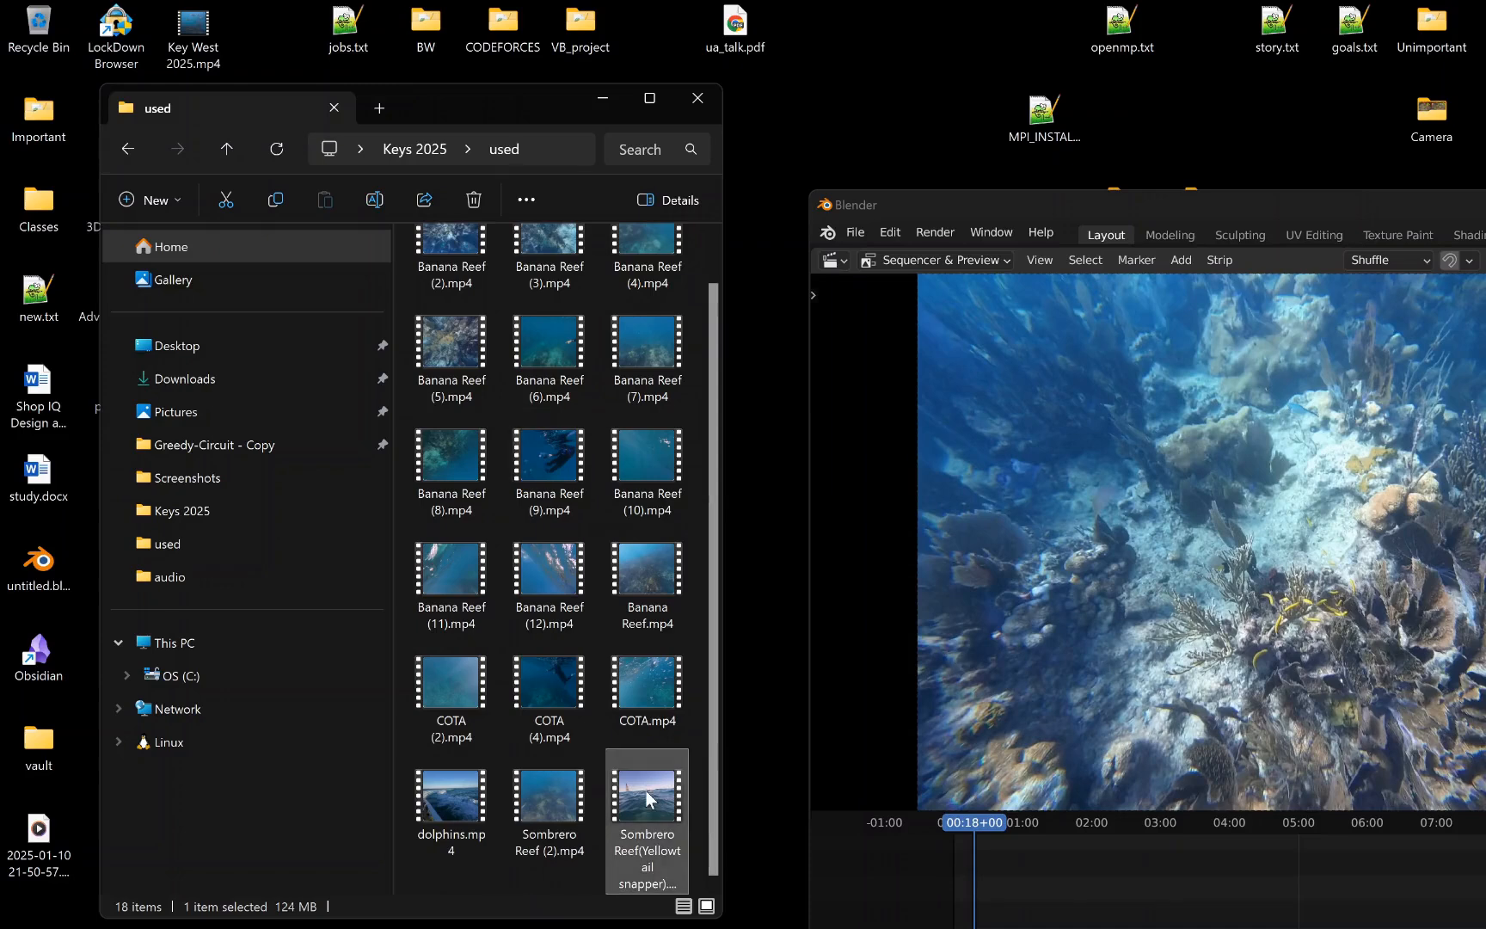
right_click(646, 791)
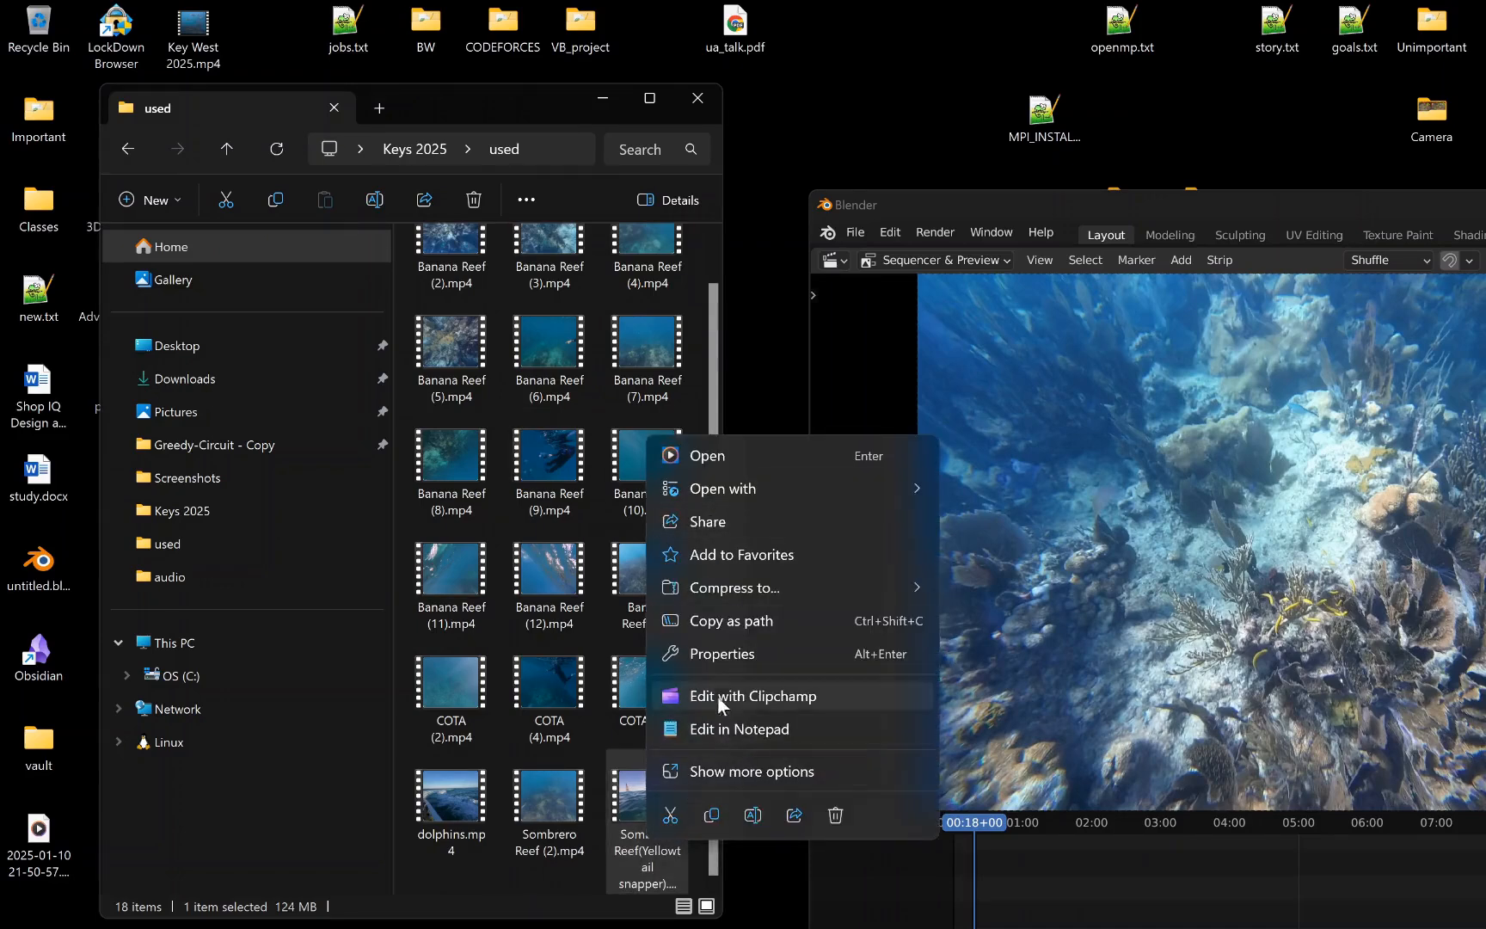
click(723, 654)
click(784, 464)
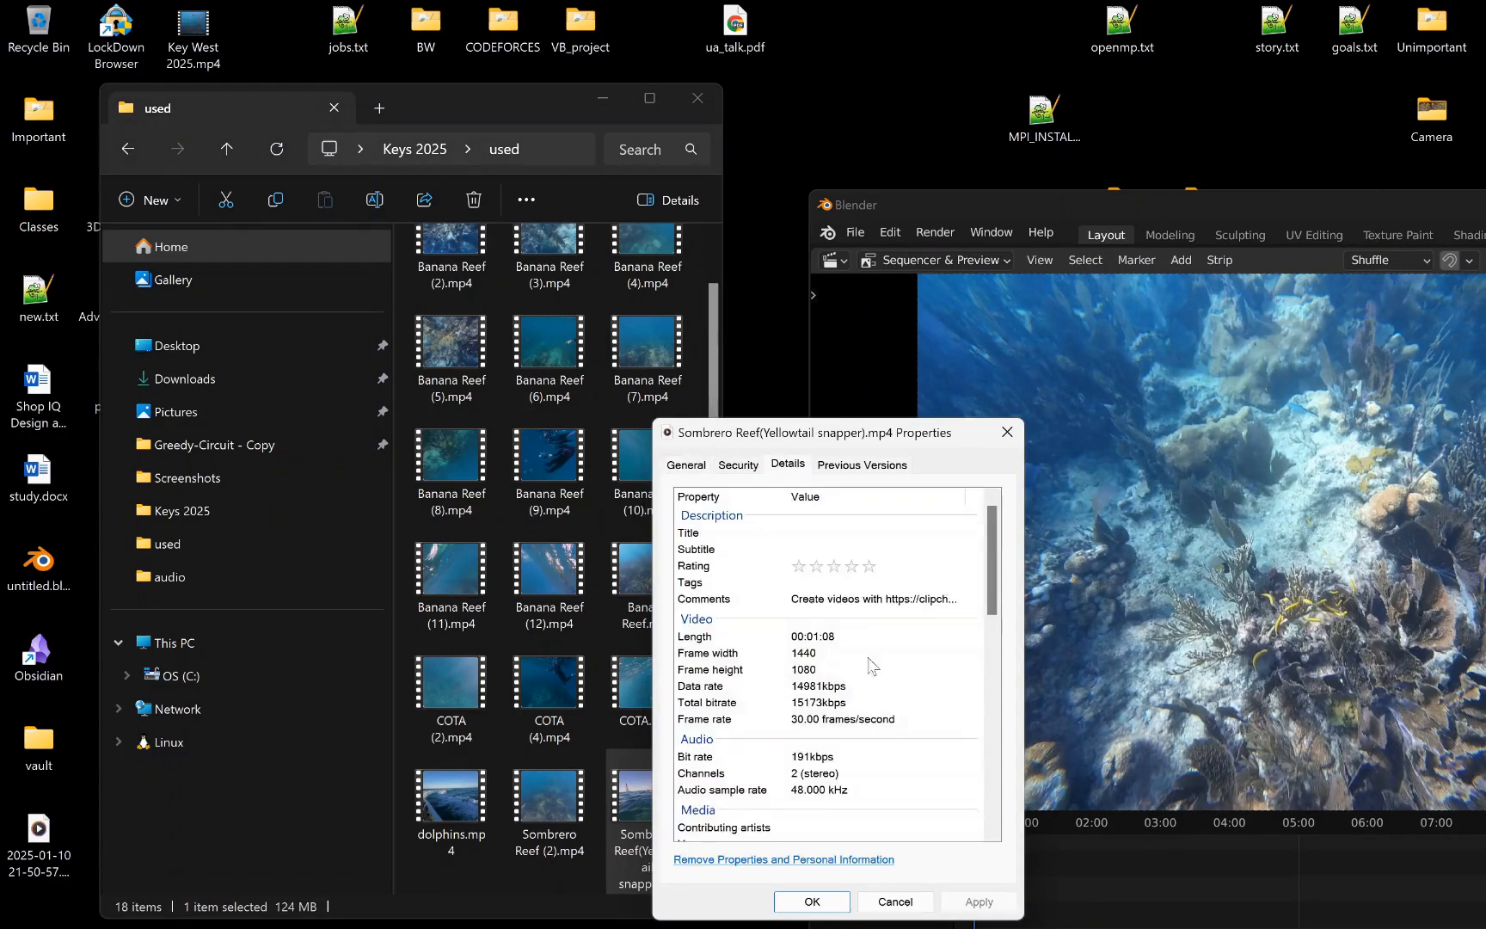
scroll(877, 679, down, 1)
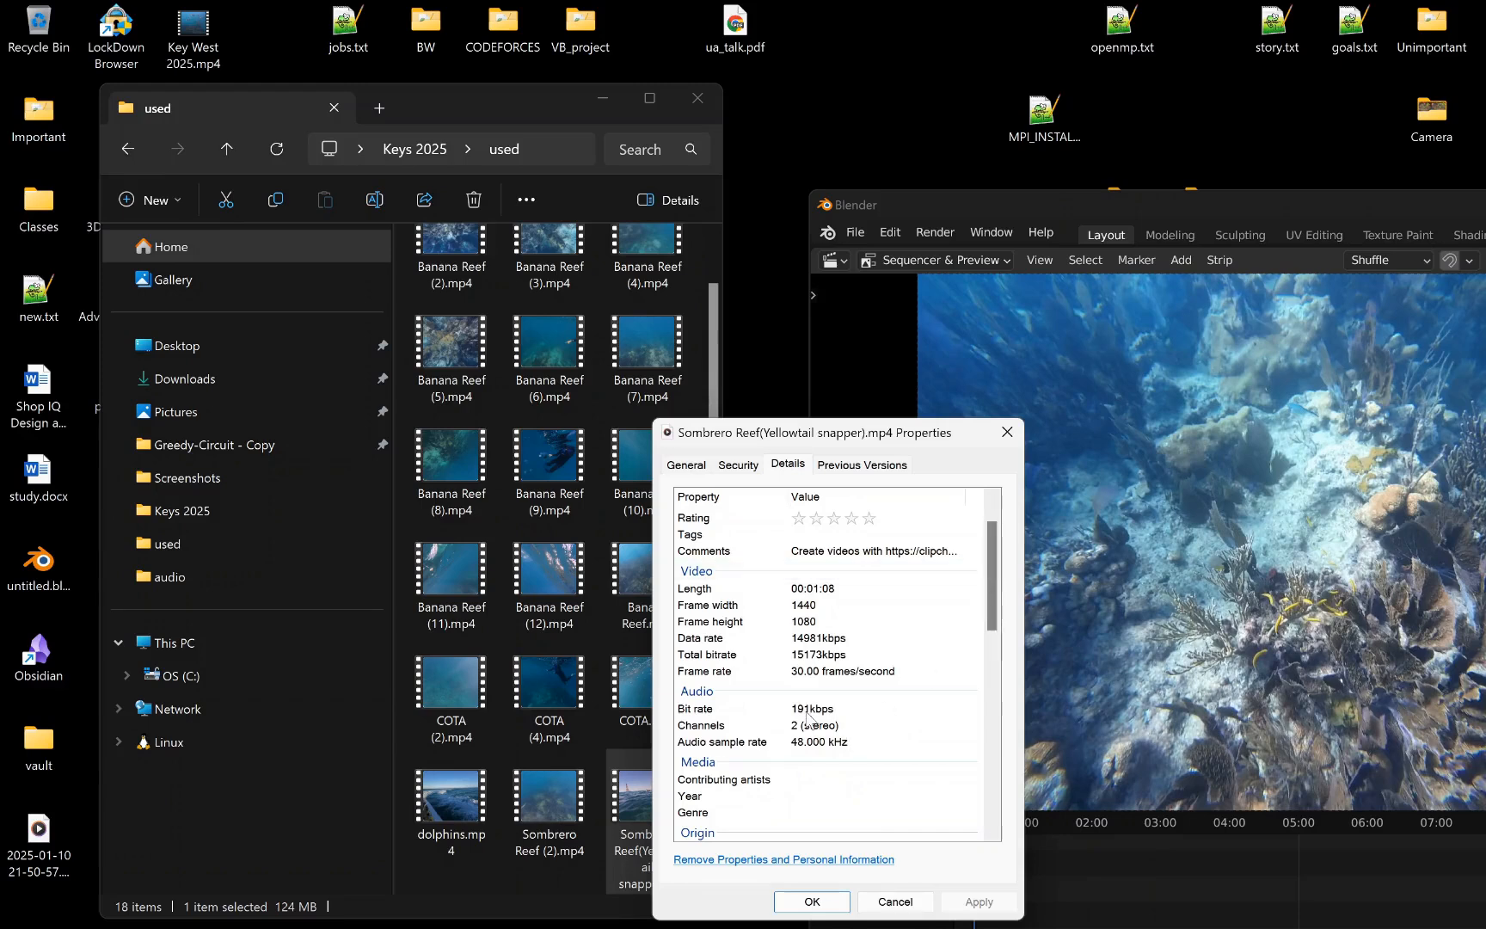
click(1007, 431)
- Return to Blender and maximize its window
drag(1125, 209, 792, 88)
drag(1192, 71, 909, 65)
click(1294, 64)
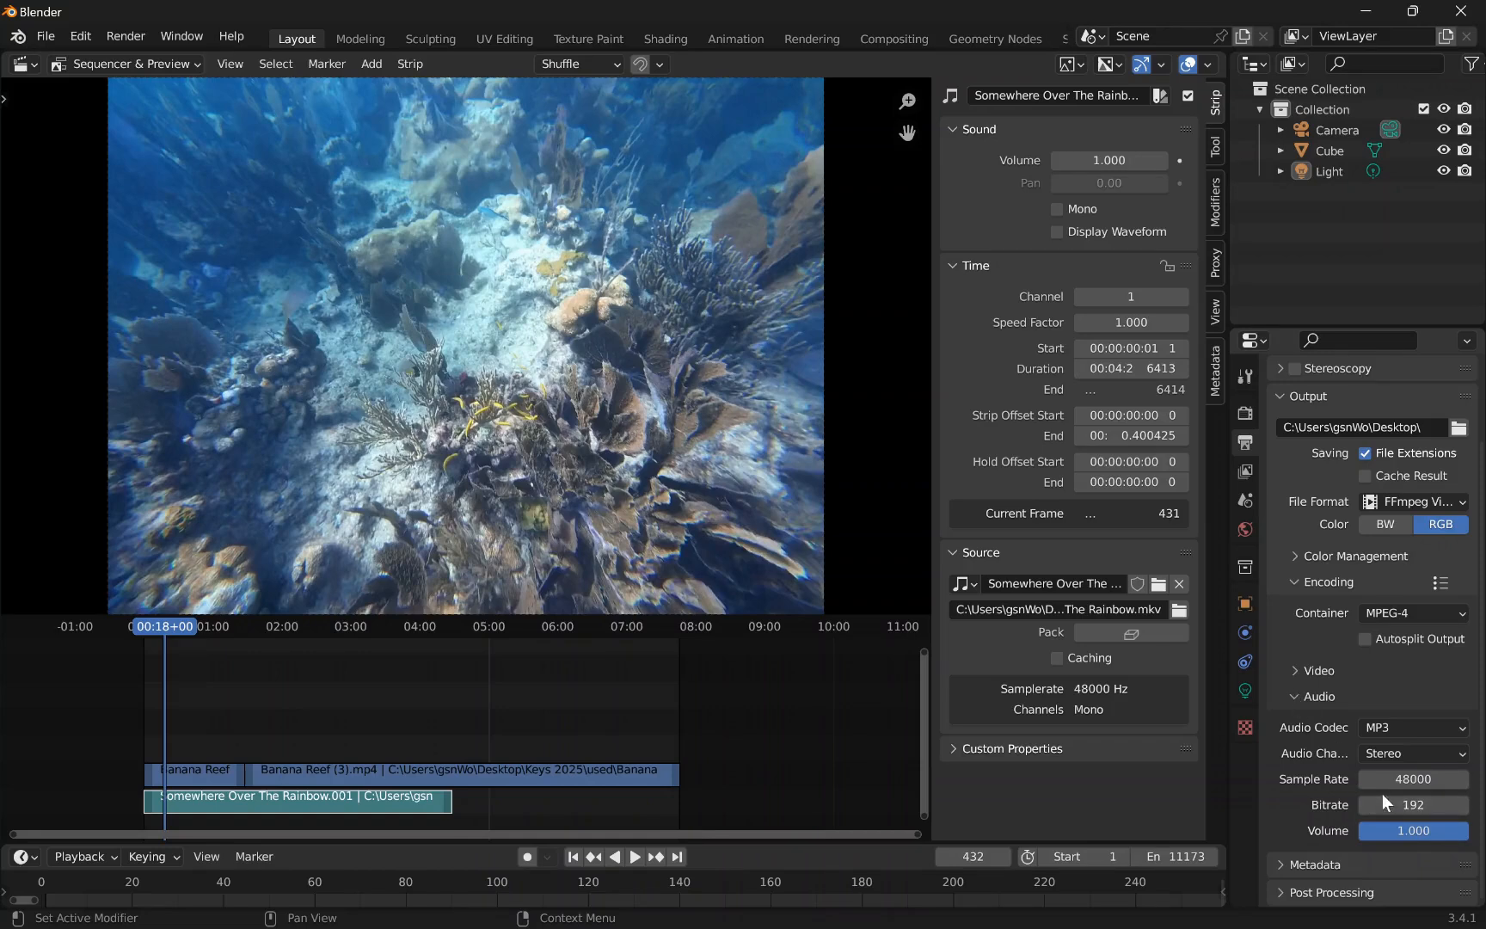
- Try an output audio bitrate of 312 and return it to 192
click(1413, 805)
text(312)
key(Return)
click(1413, 805)
text(19)
key(Return)
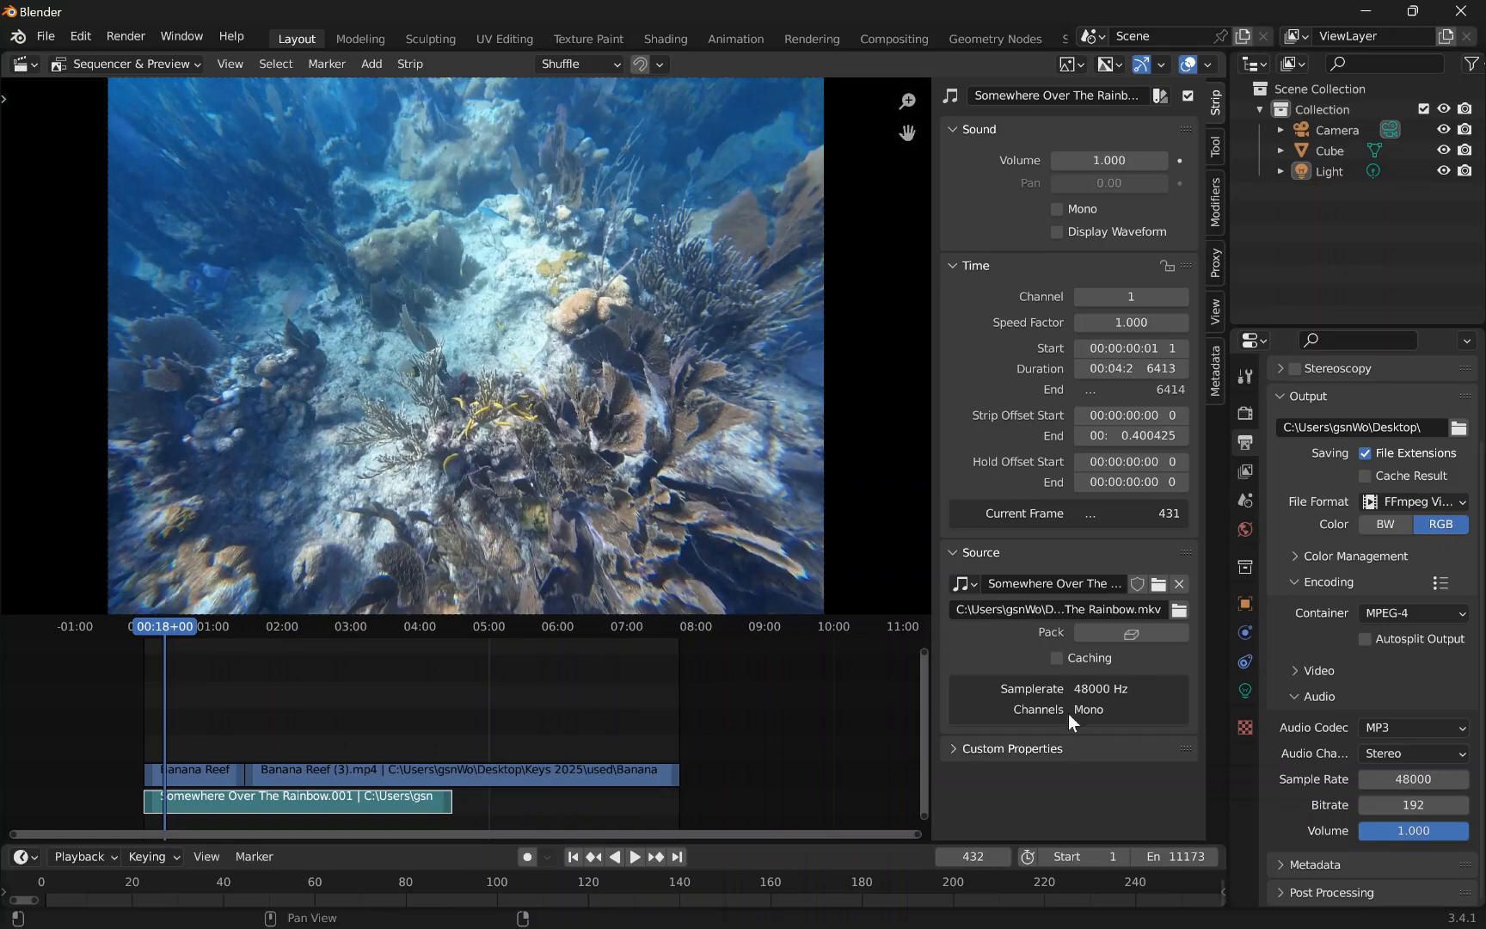
- Collapse the sound strip's source details and set the scene's end frame to 100
click(950, 551)
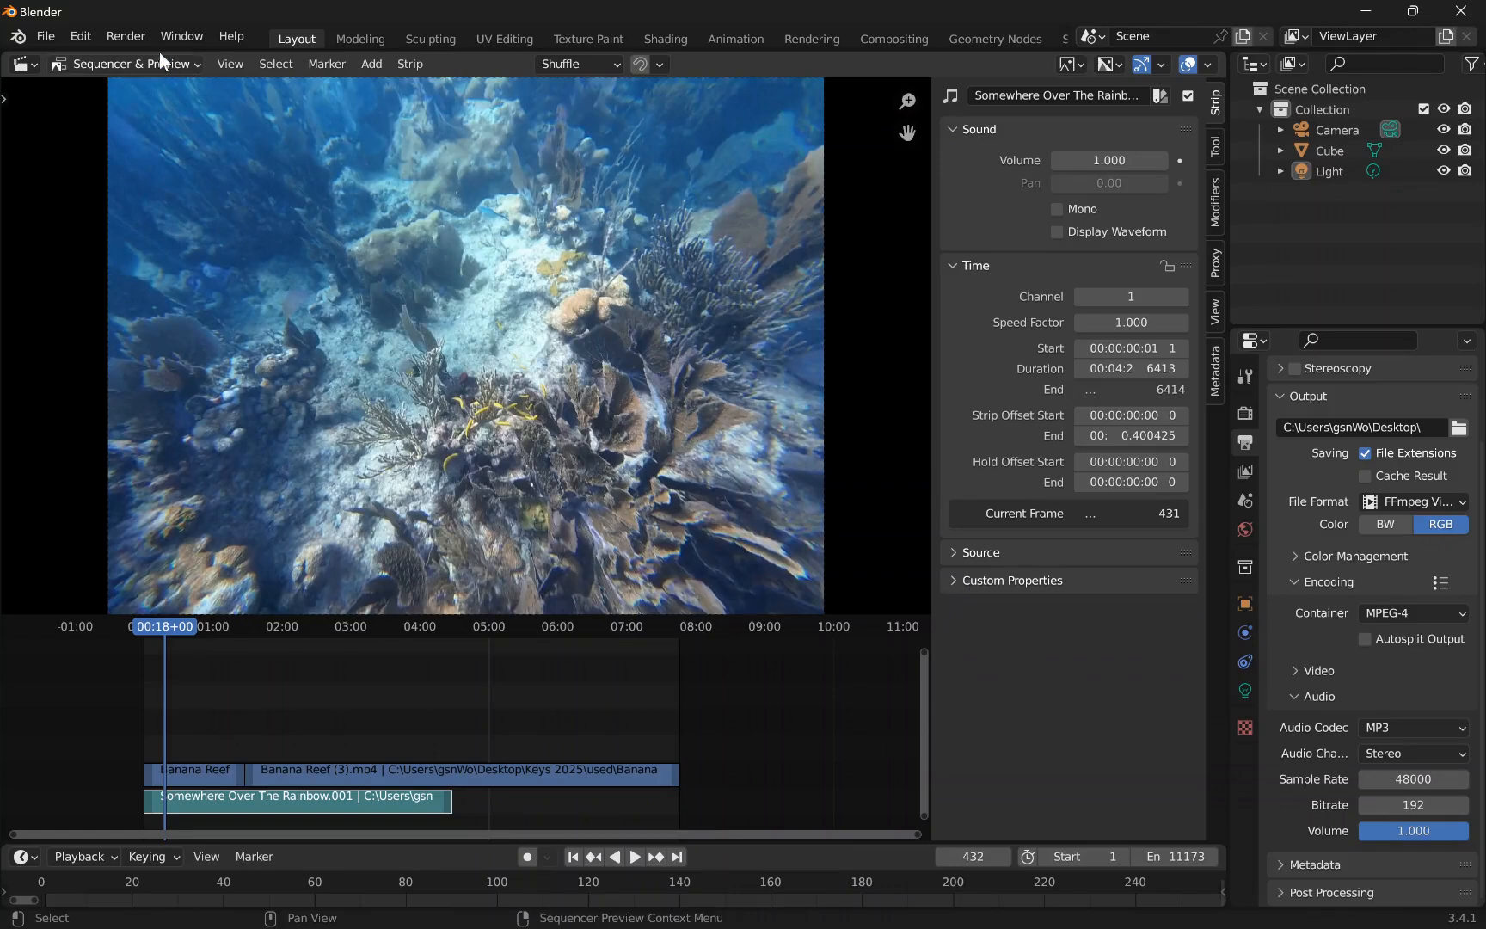
click(135, 41)
click(126, 36)
click(1174, 857)
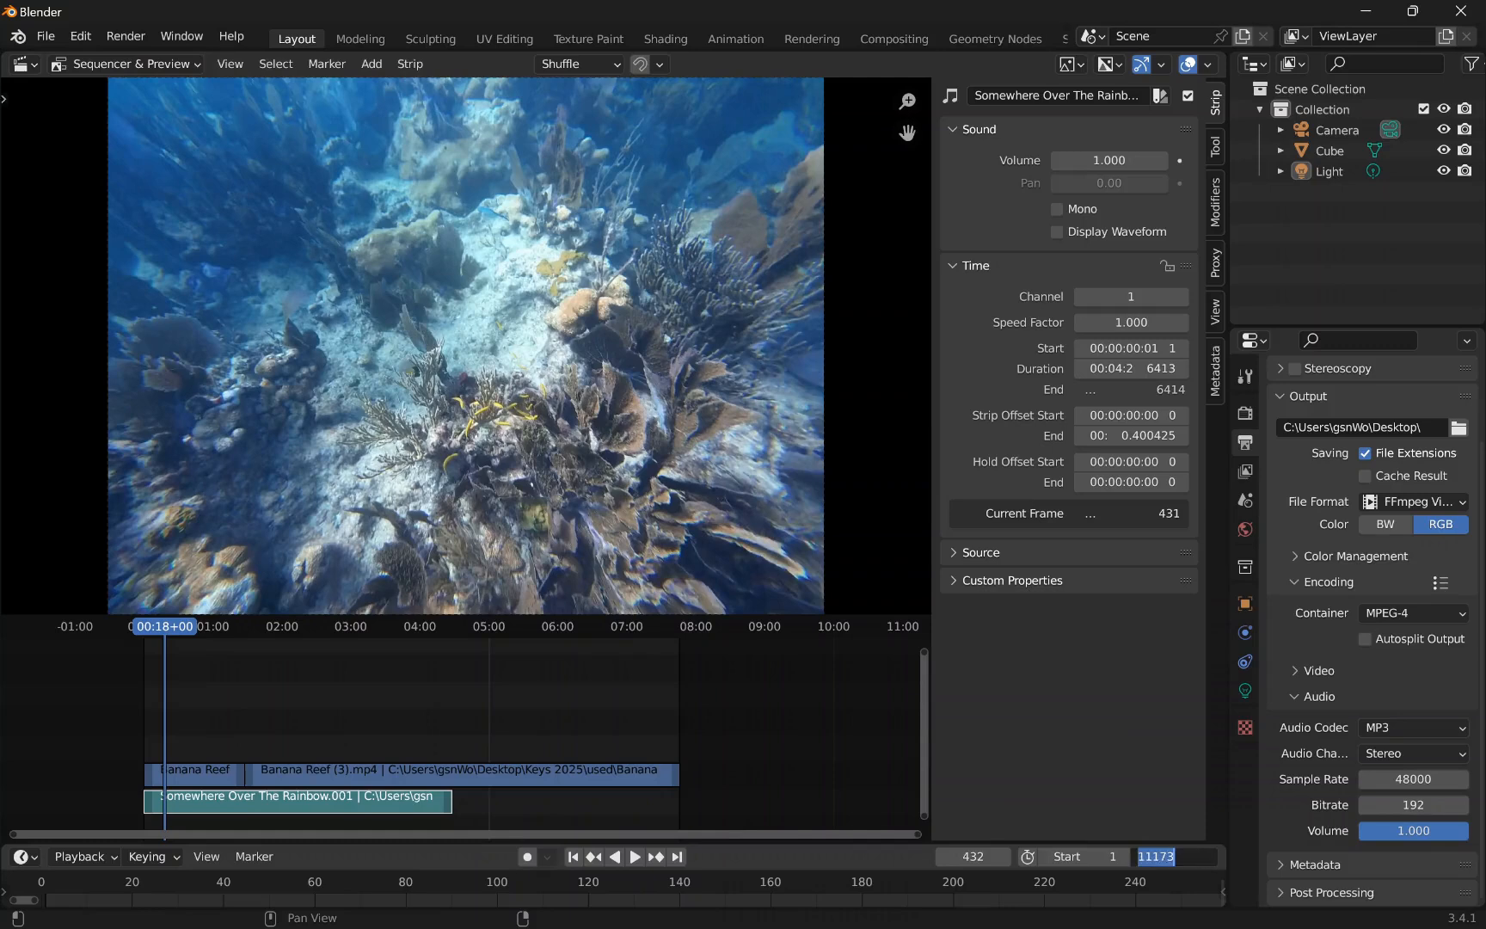
text(100)
key(Return)
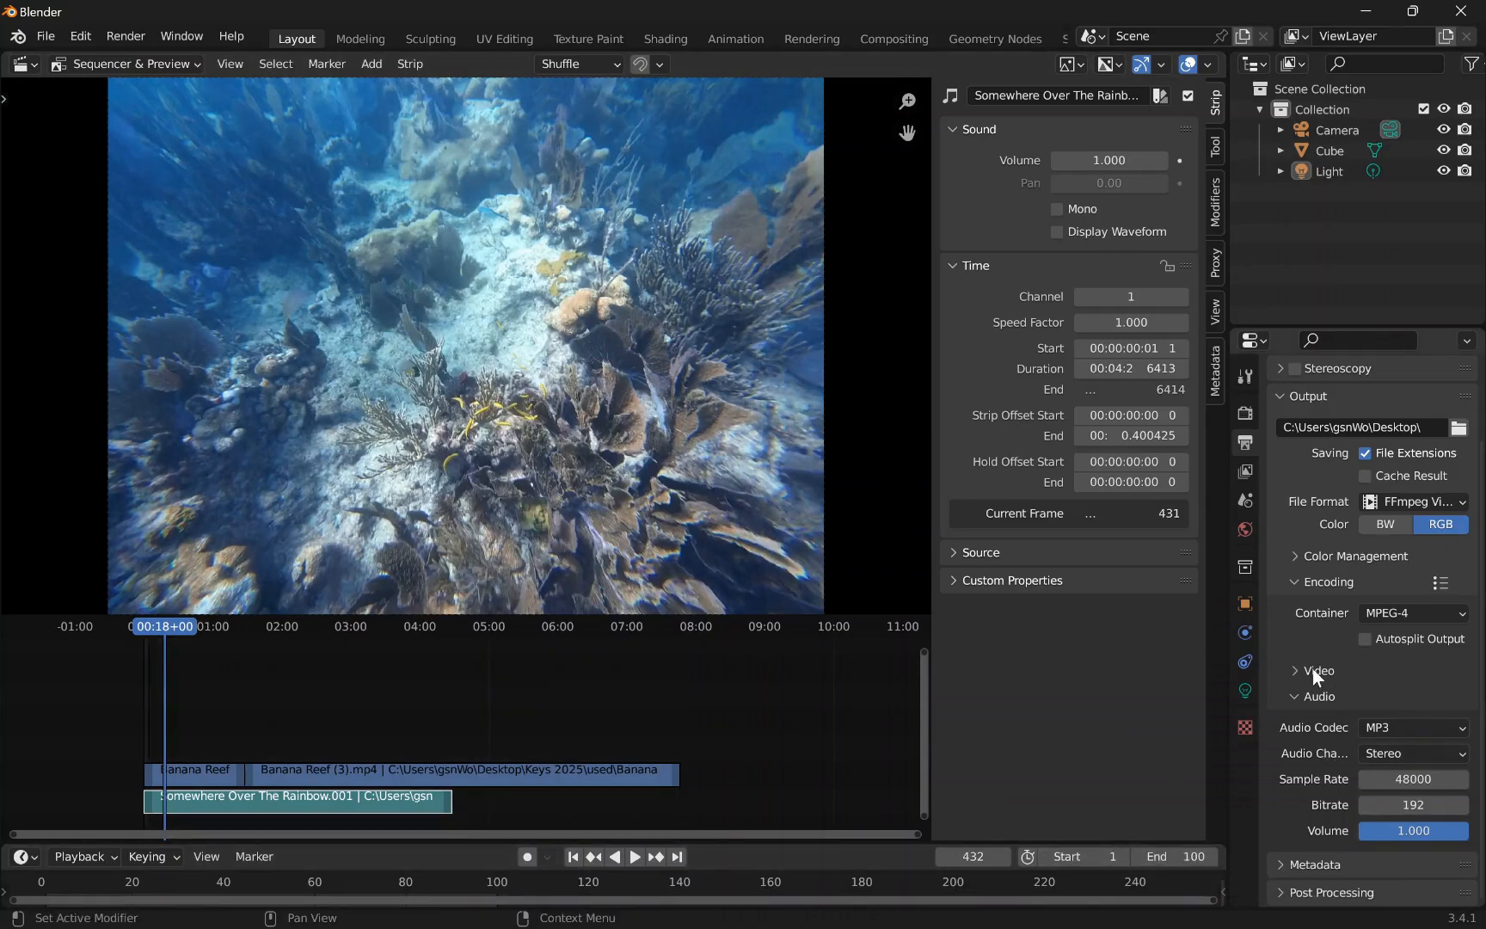
- Set the video output quality to Lowest Quality and the encoding speed to Good, then collapse the encoding settings
click(1300, 696)
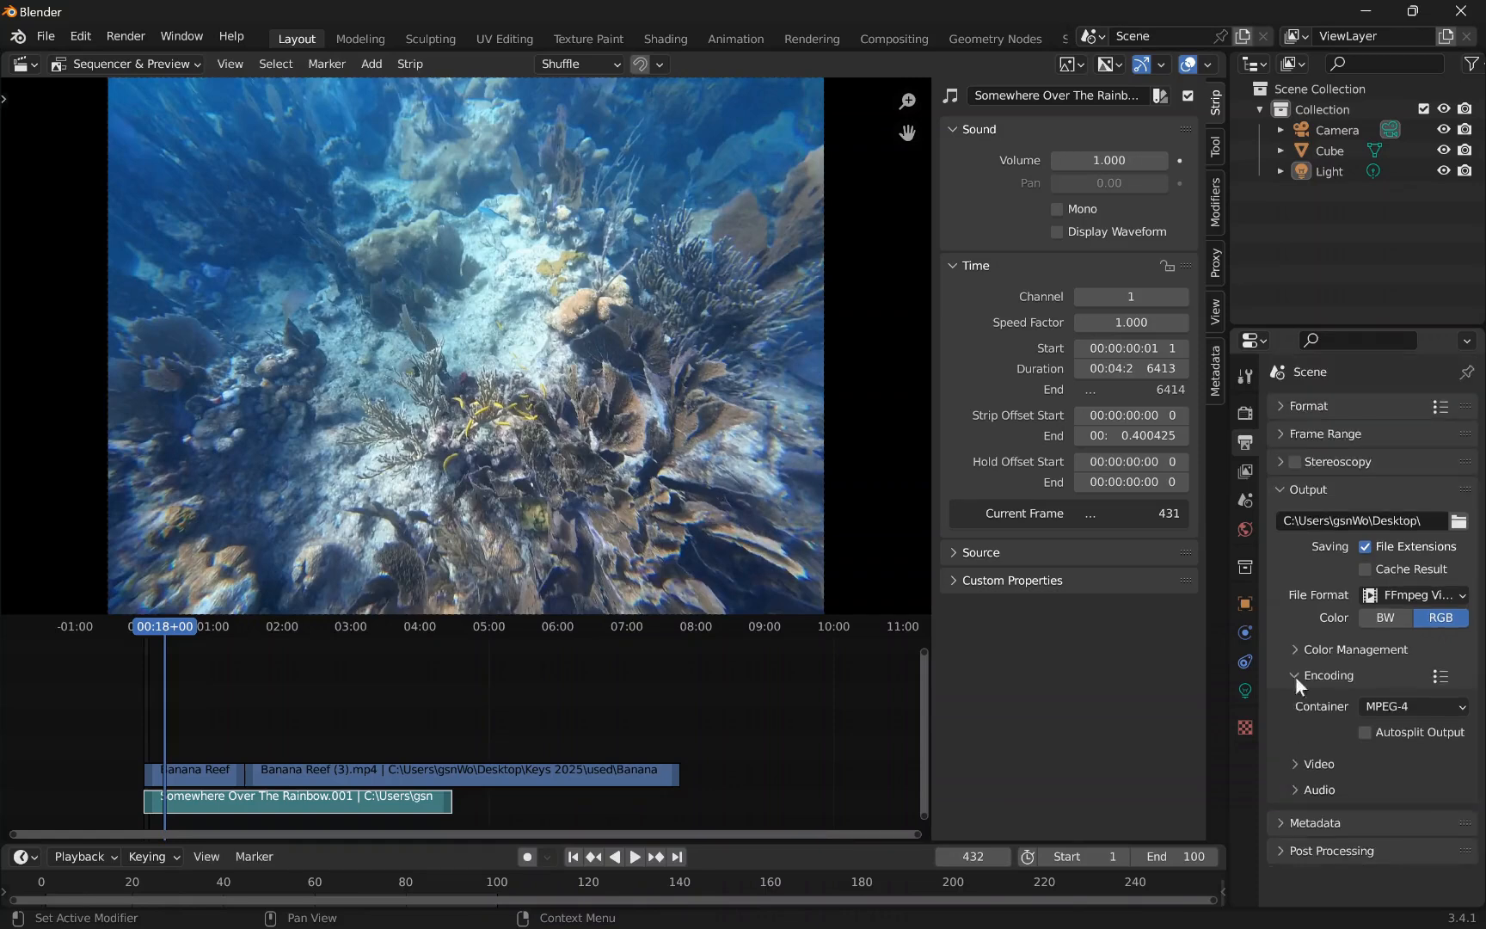
click(1296, 676)
click(1295, 674)
click(1309, 763)
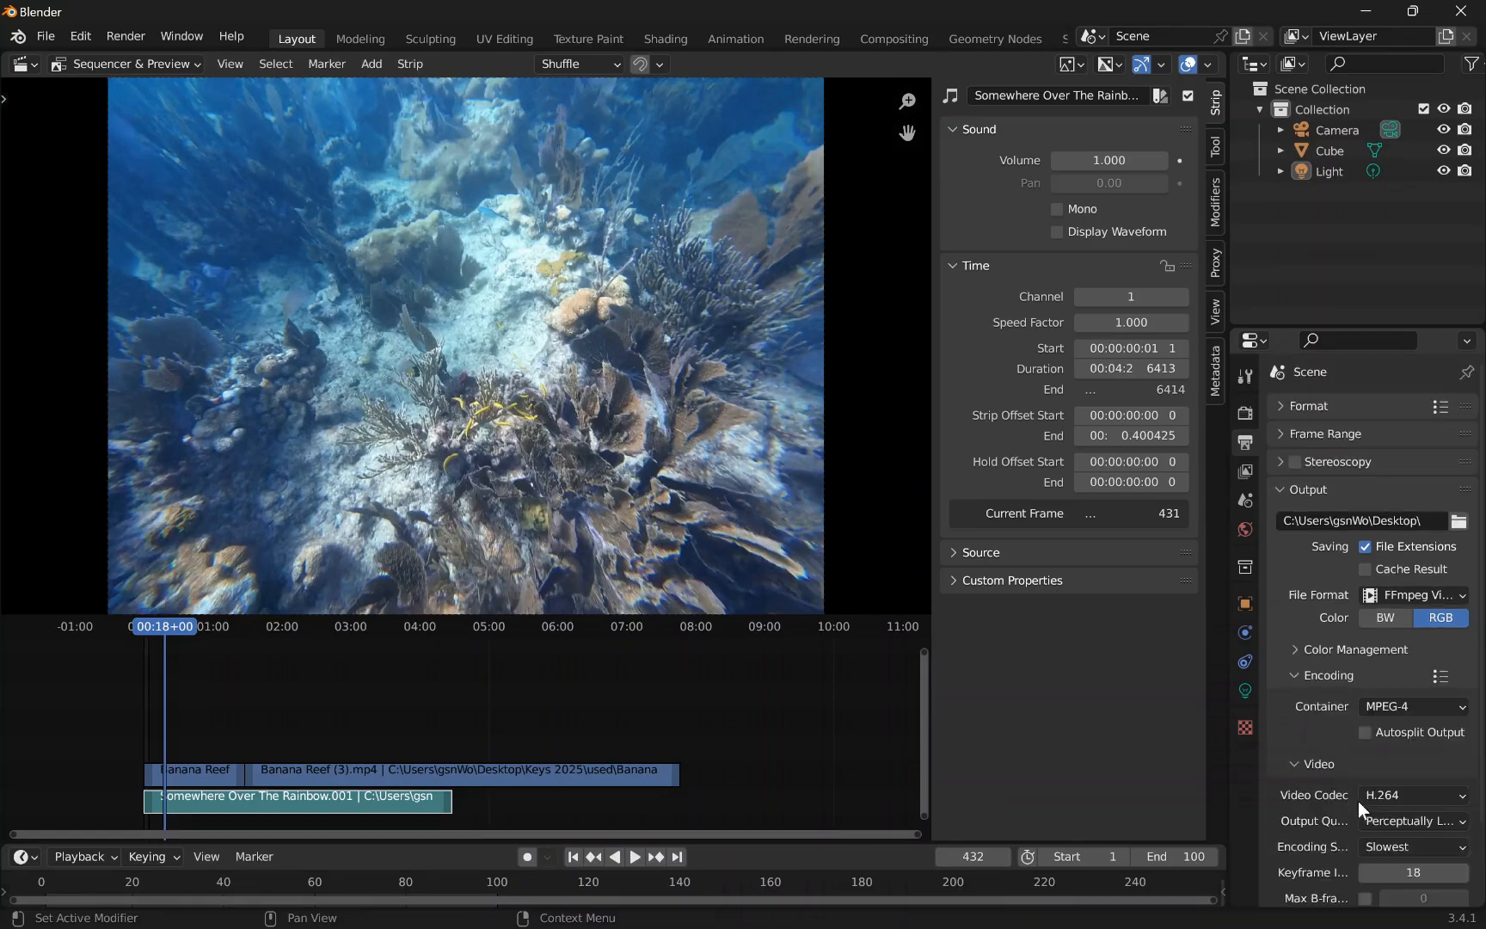
click(1387, 821)
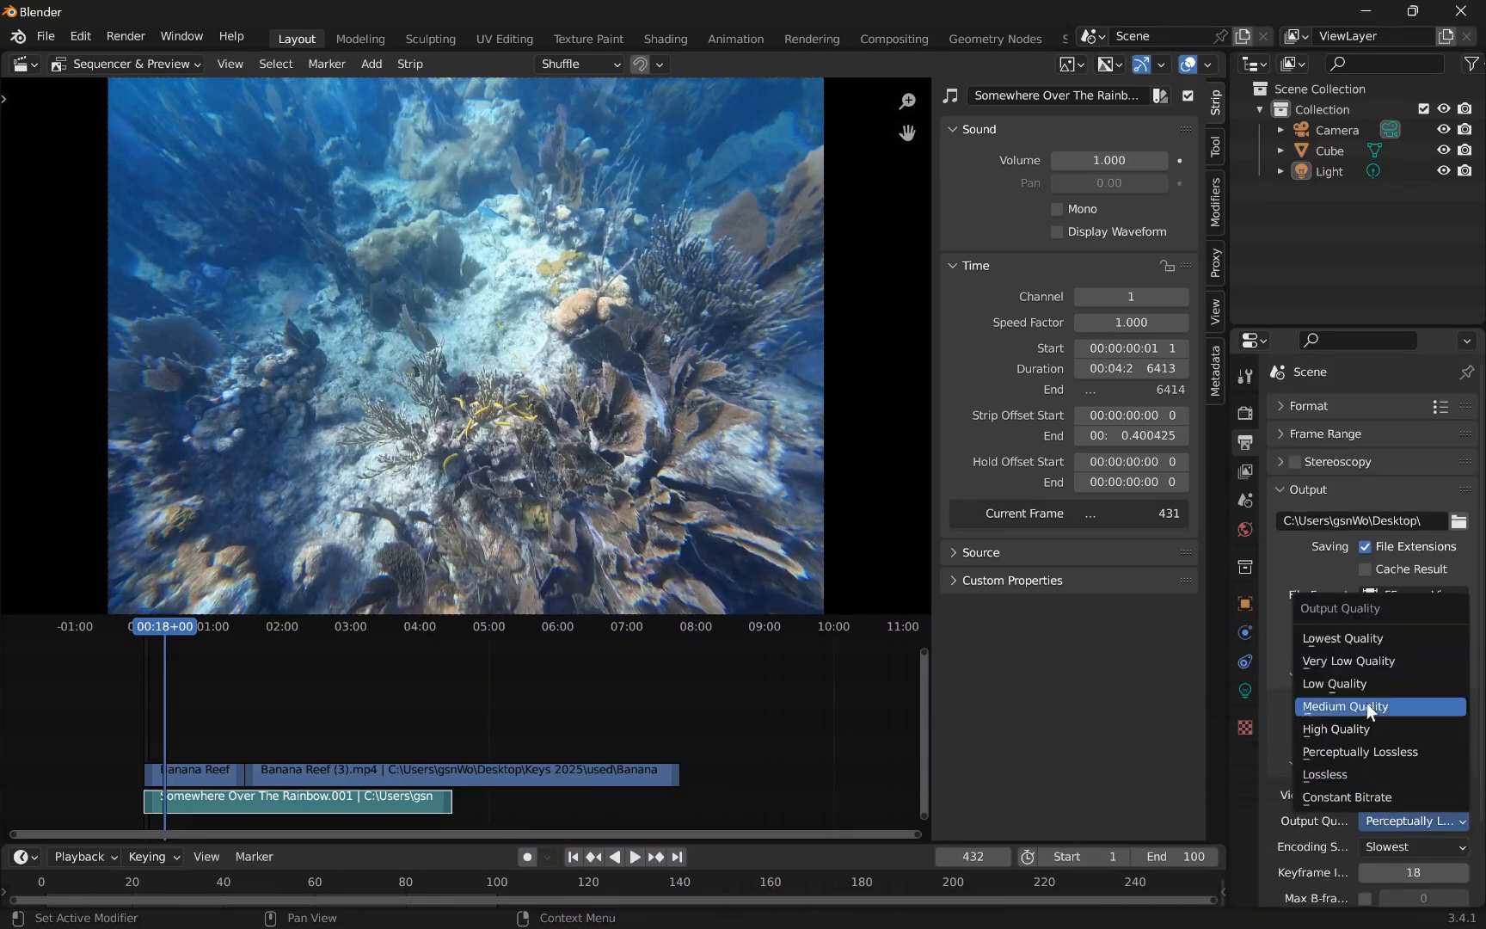
click(1363, 643)
scroll(1421, 845, down, 1)
click(1386, 824)
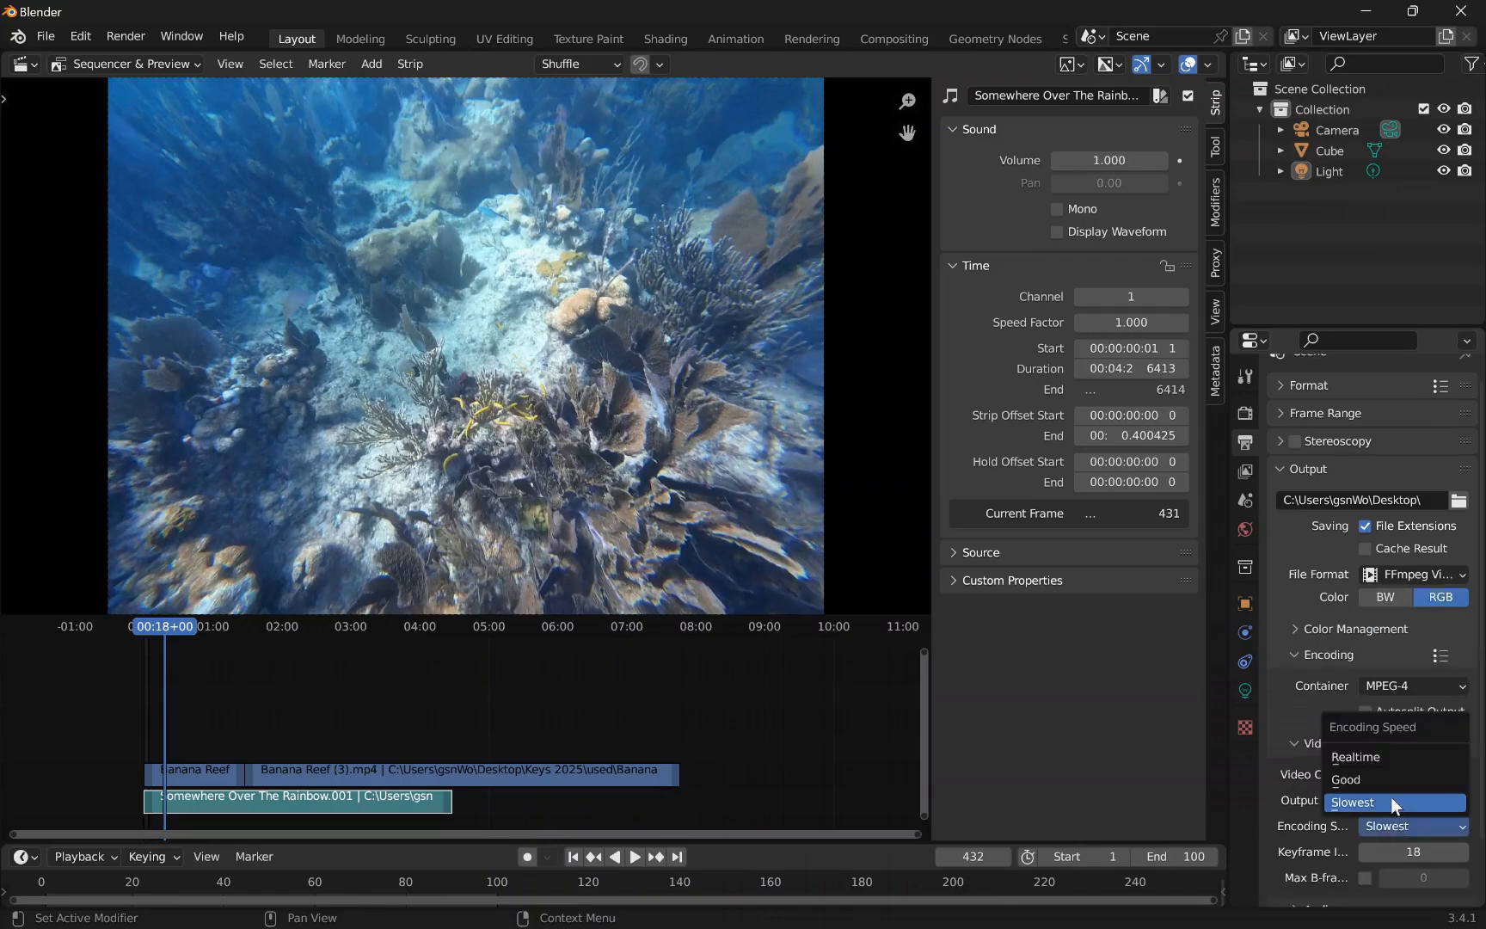
click(1371, 779)
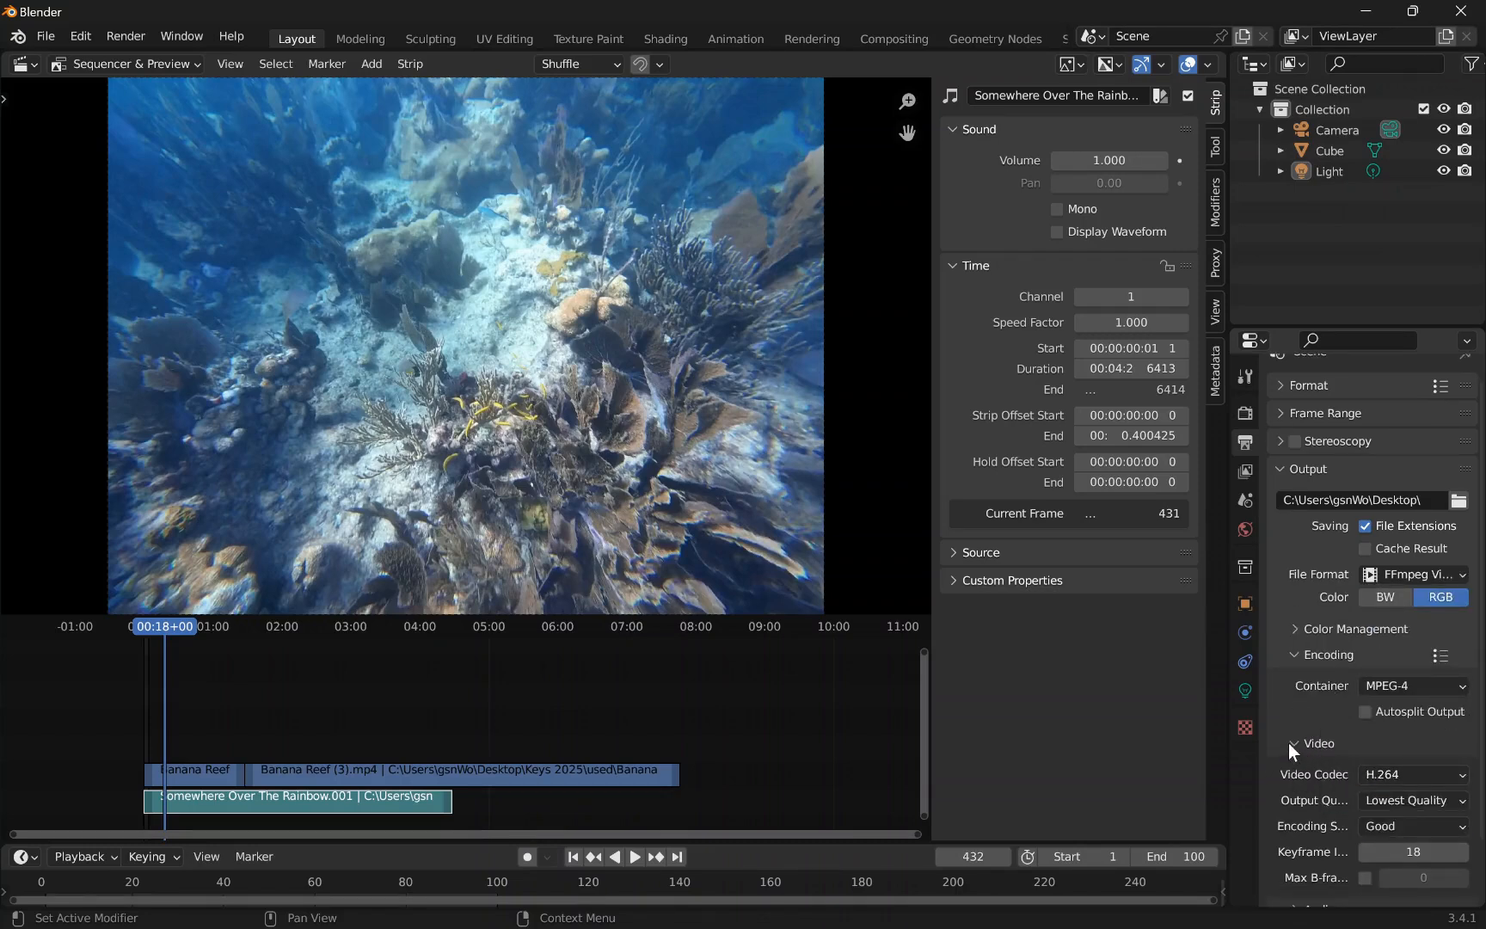
click(1293, 744)
click(1293, 675)
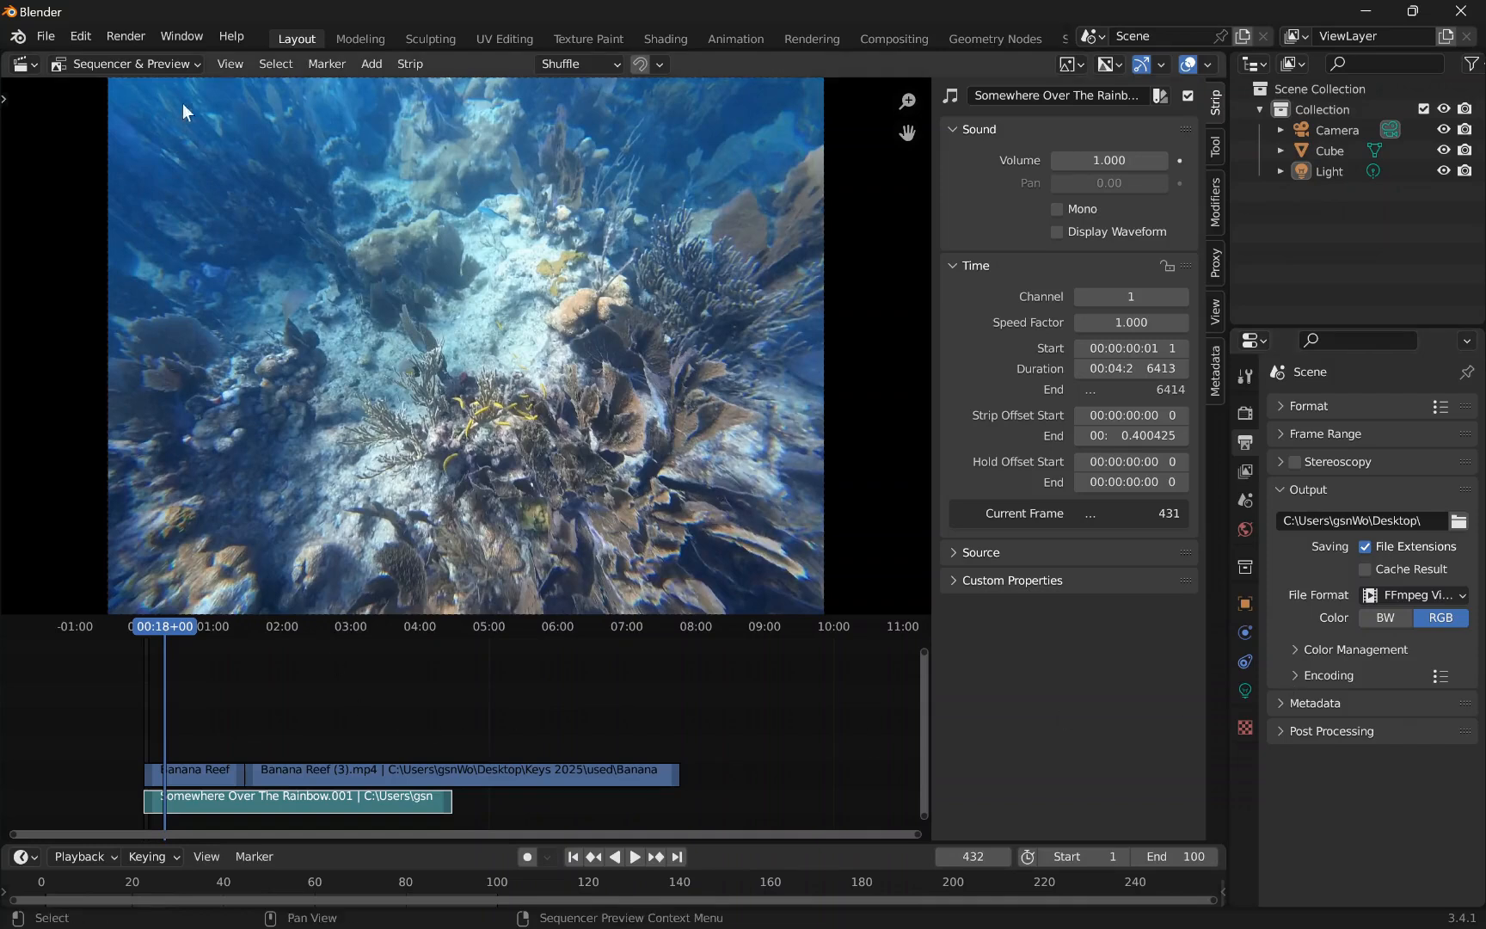
- Render the sequence as an animation and close the render window
click(126, 35)
click(153, 77)
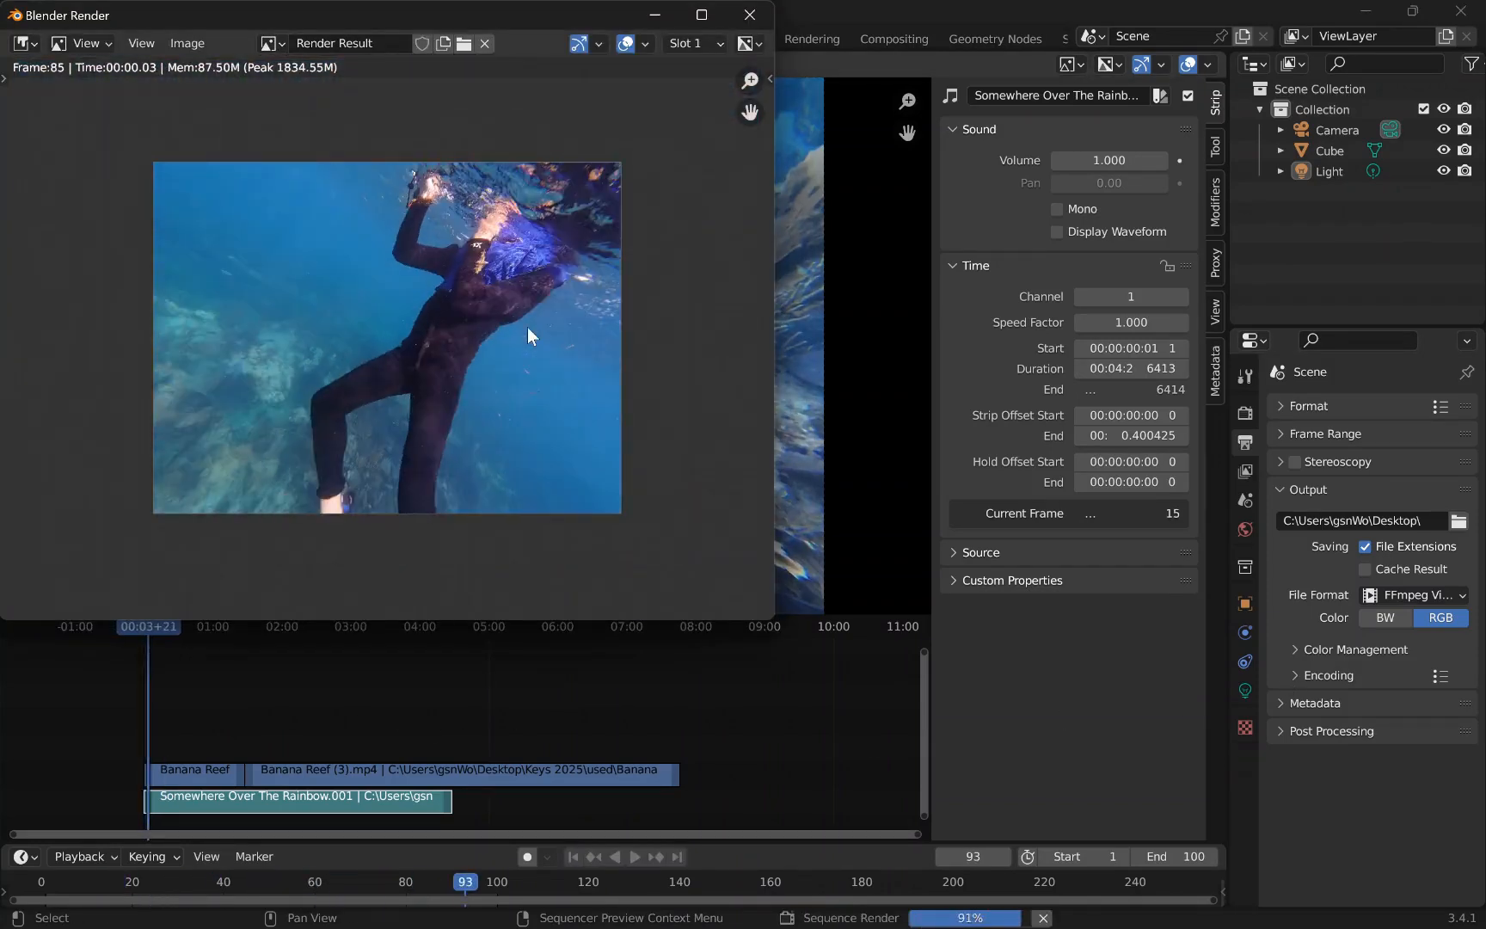
click(749, 17)
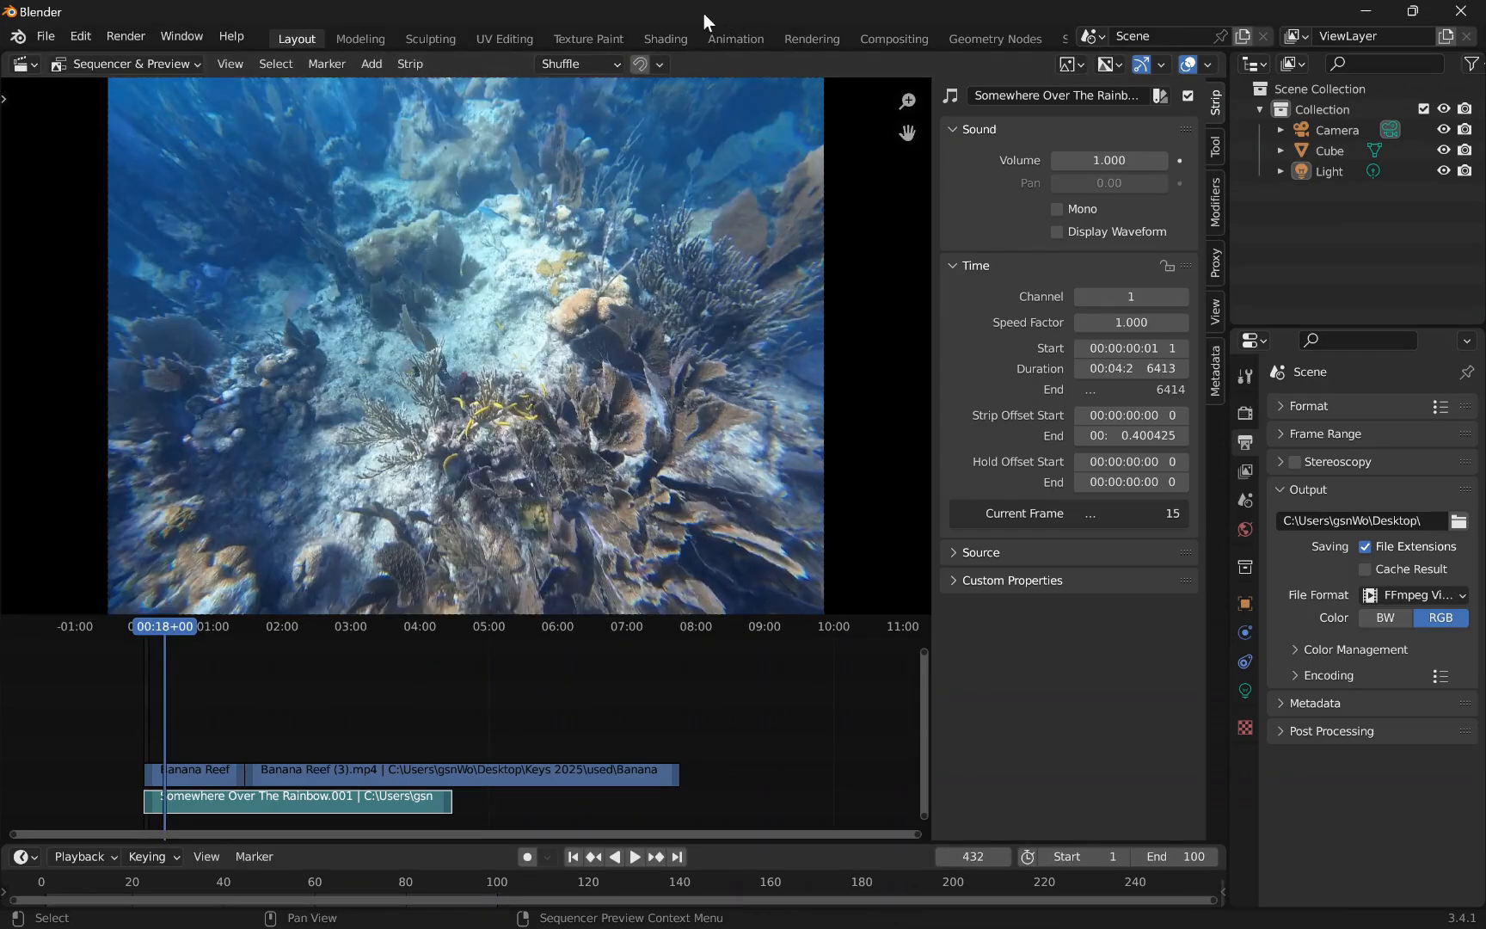
- Uncover the desktop, open the rendered 0001-0100 video in Media Player and raise the system volume
double_click(703, 13)
drag(427, 103, 780, 311)
double_click(117, 473)
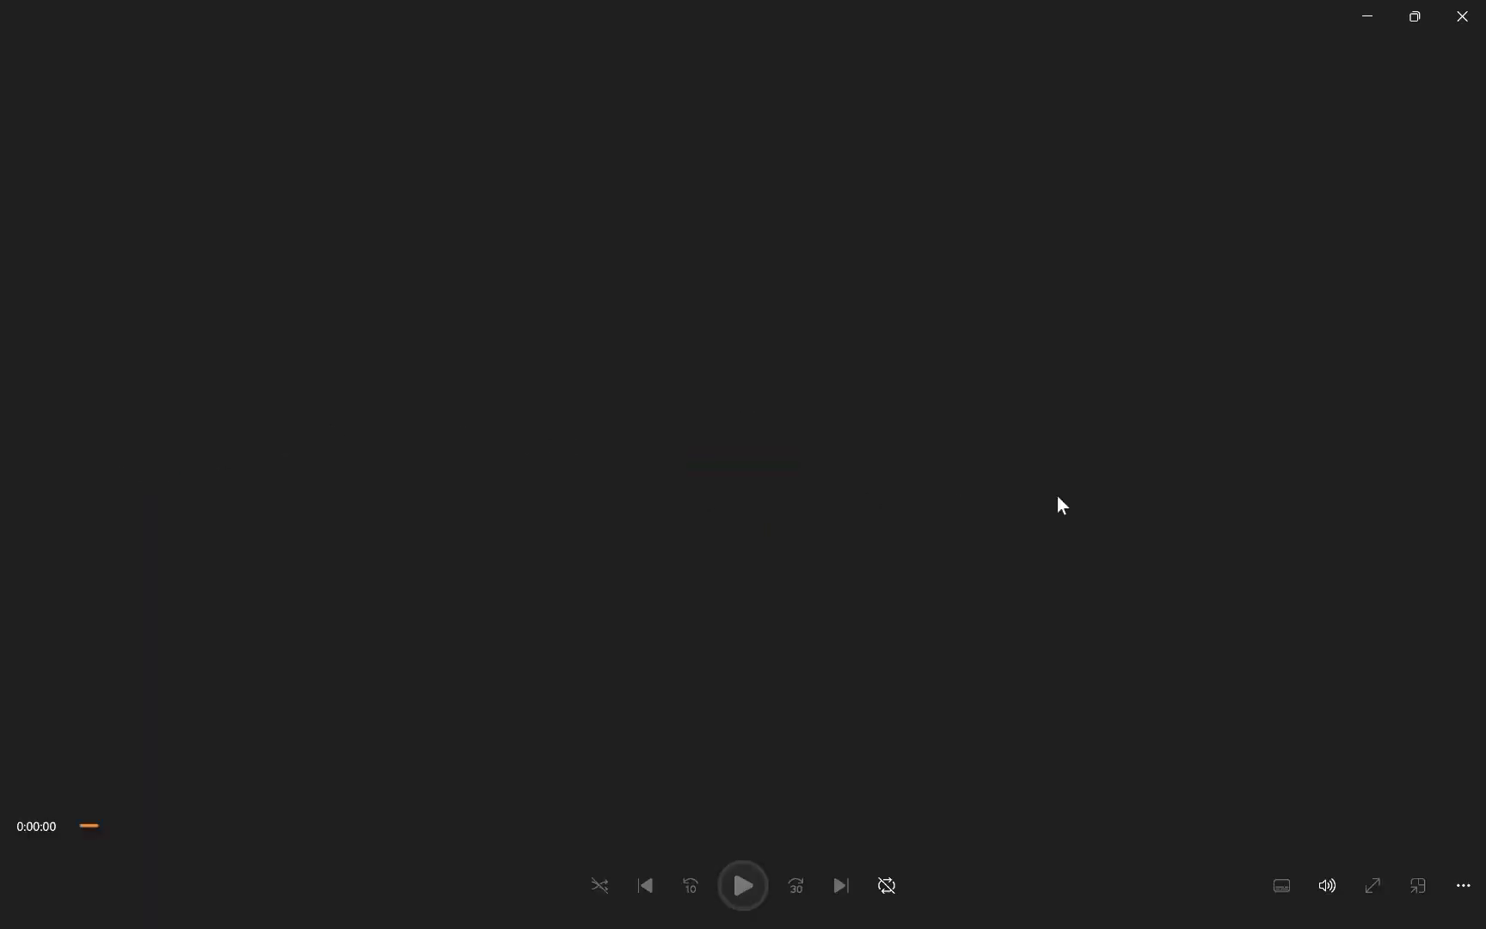
key(XF86AudioLowerVolume)
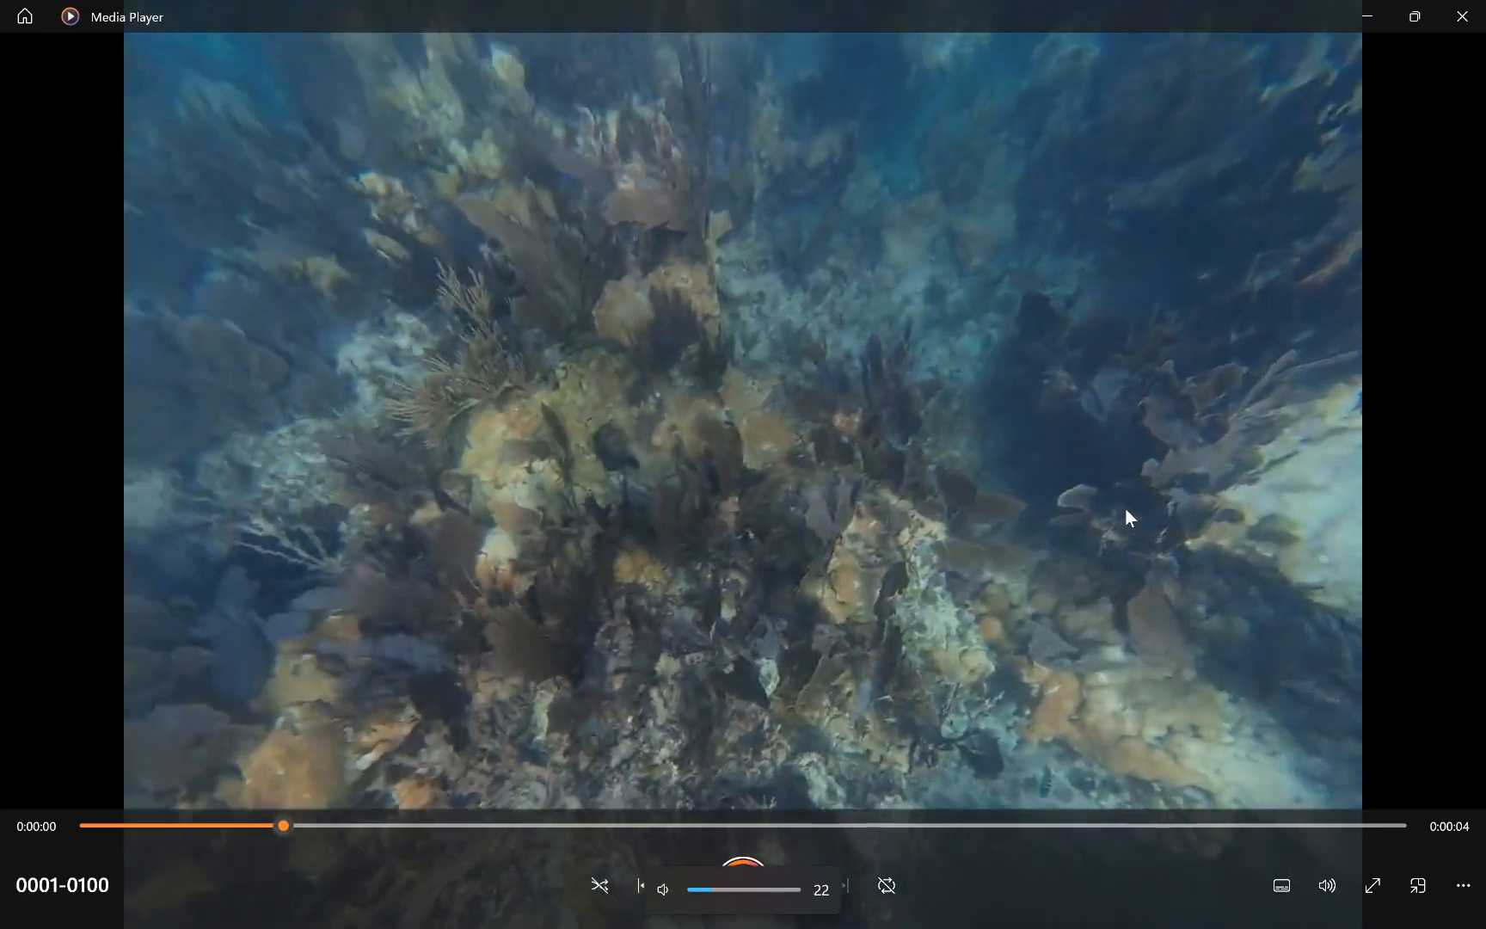
key(XF86AudioRaiseVolume)
key(XF86AudioRaiseVolume)
key(XF86AudioRaiseVolume)
key(XF86AudioRaiseVolume)
key(XF86AudioRaiseVolume)
key(XF86AudioRaiseVolume)
key(XF86AudioRaiseVolume)
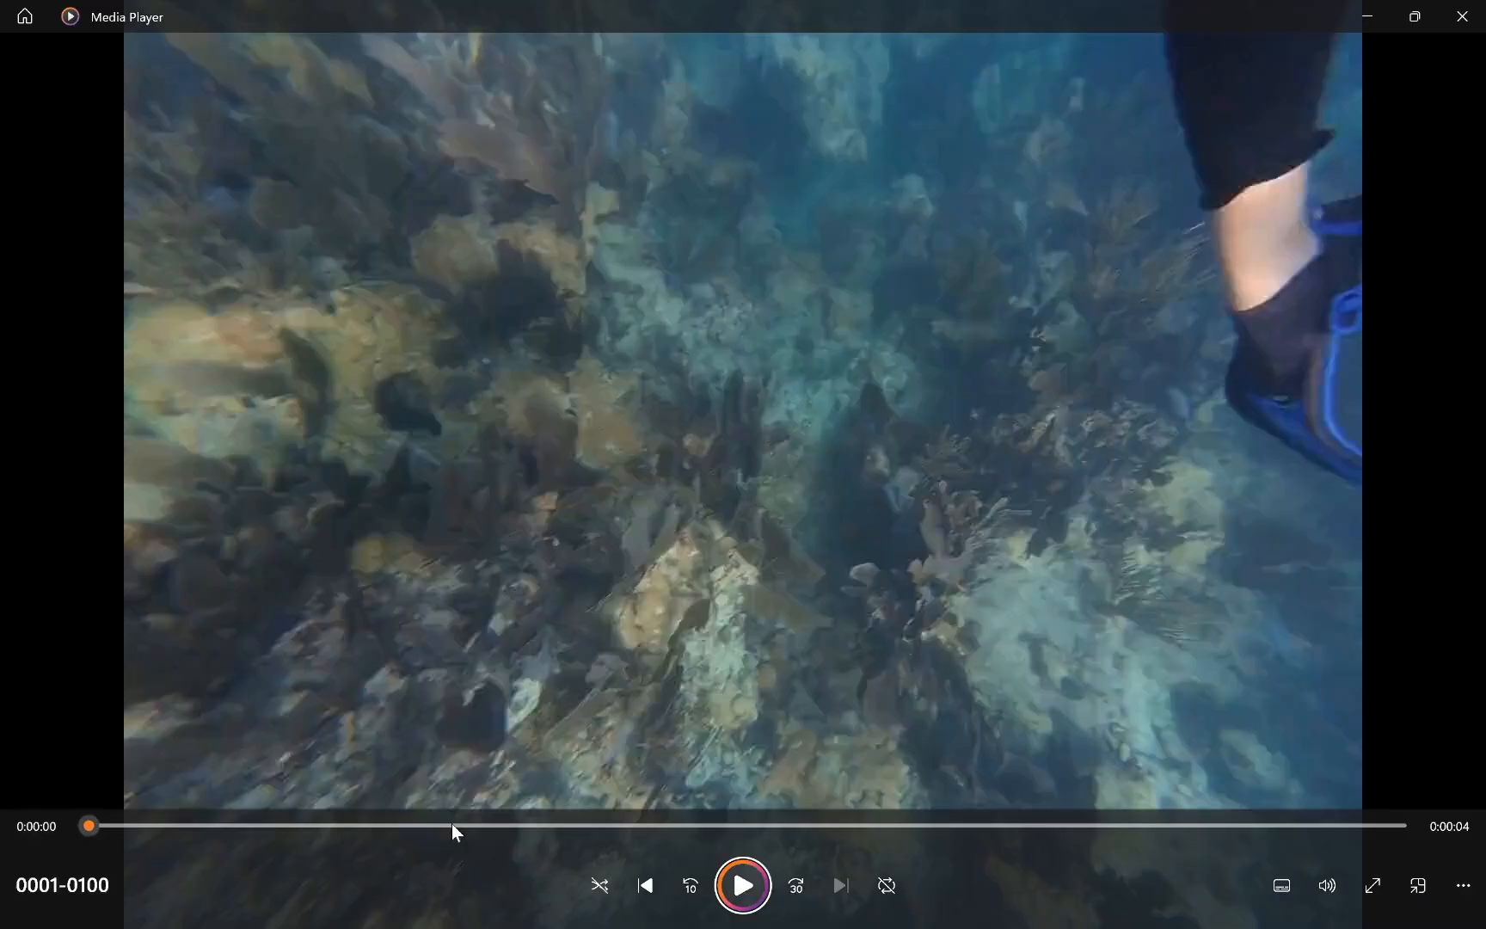
- Scrub through the rendered 0001-0100 clip and replay its later part to check picture and sound
drag(89, 825, 879, 787)
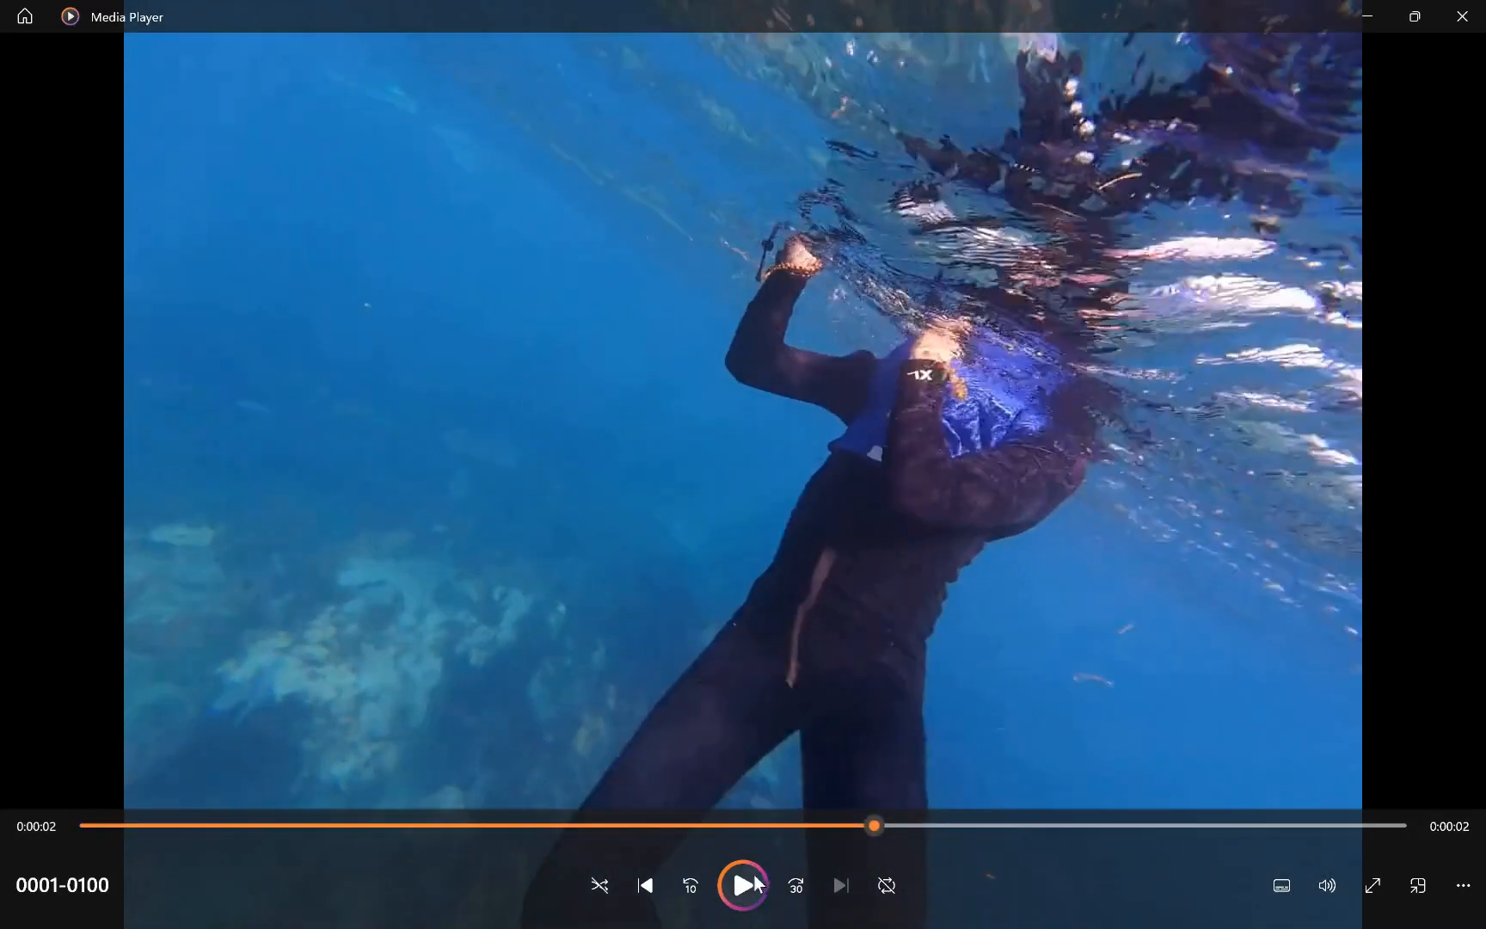
click(746, 883)
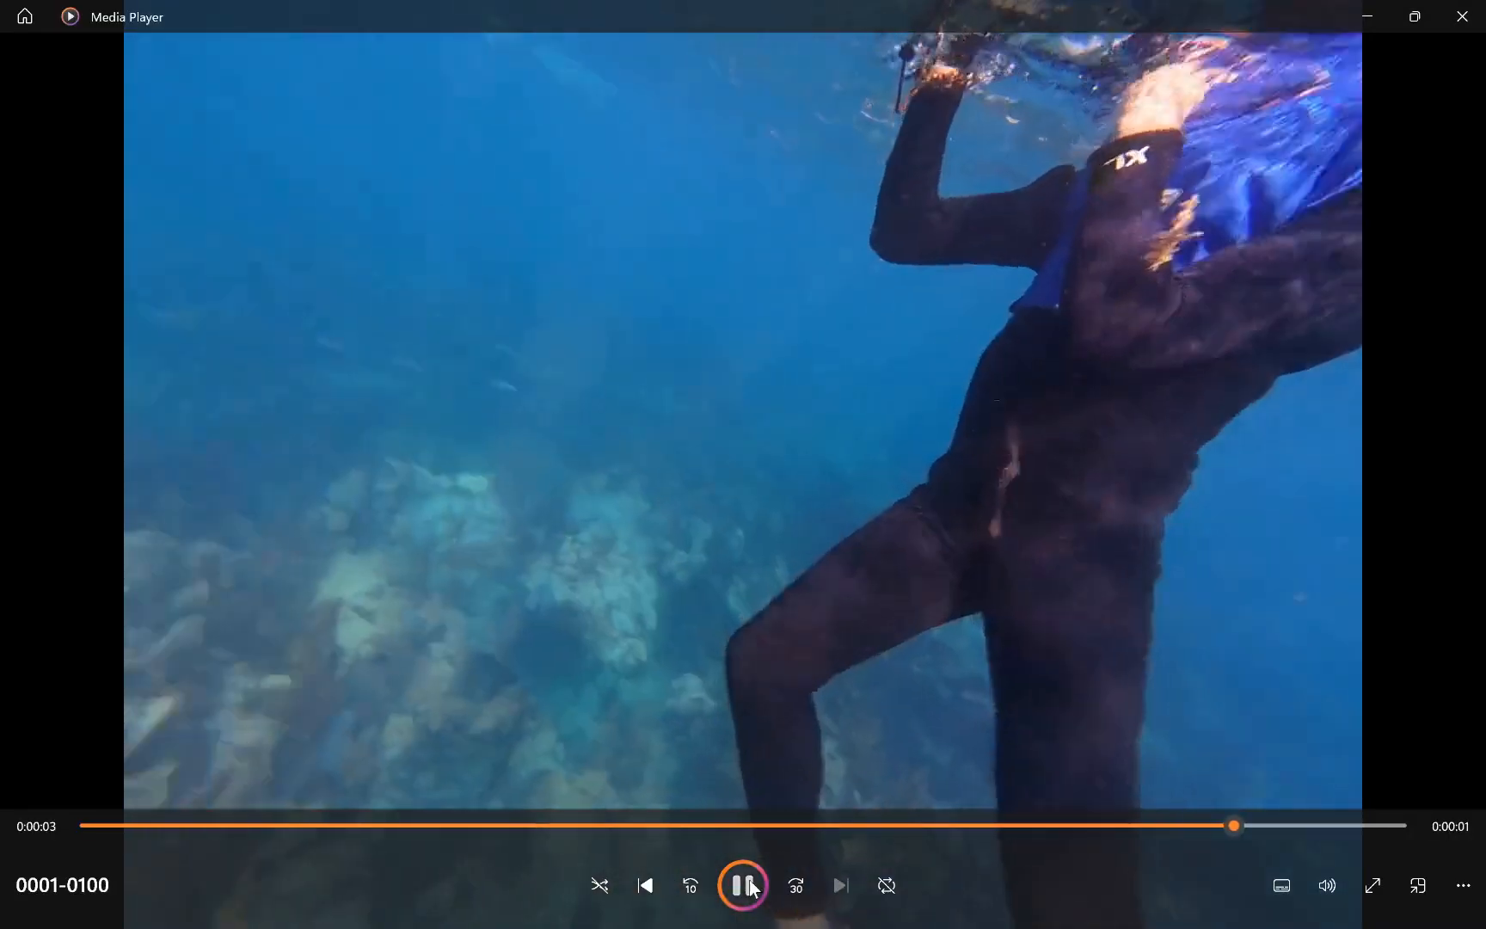
click(744, 884)
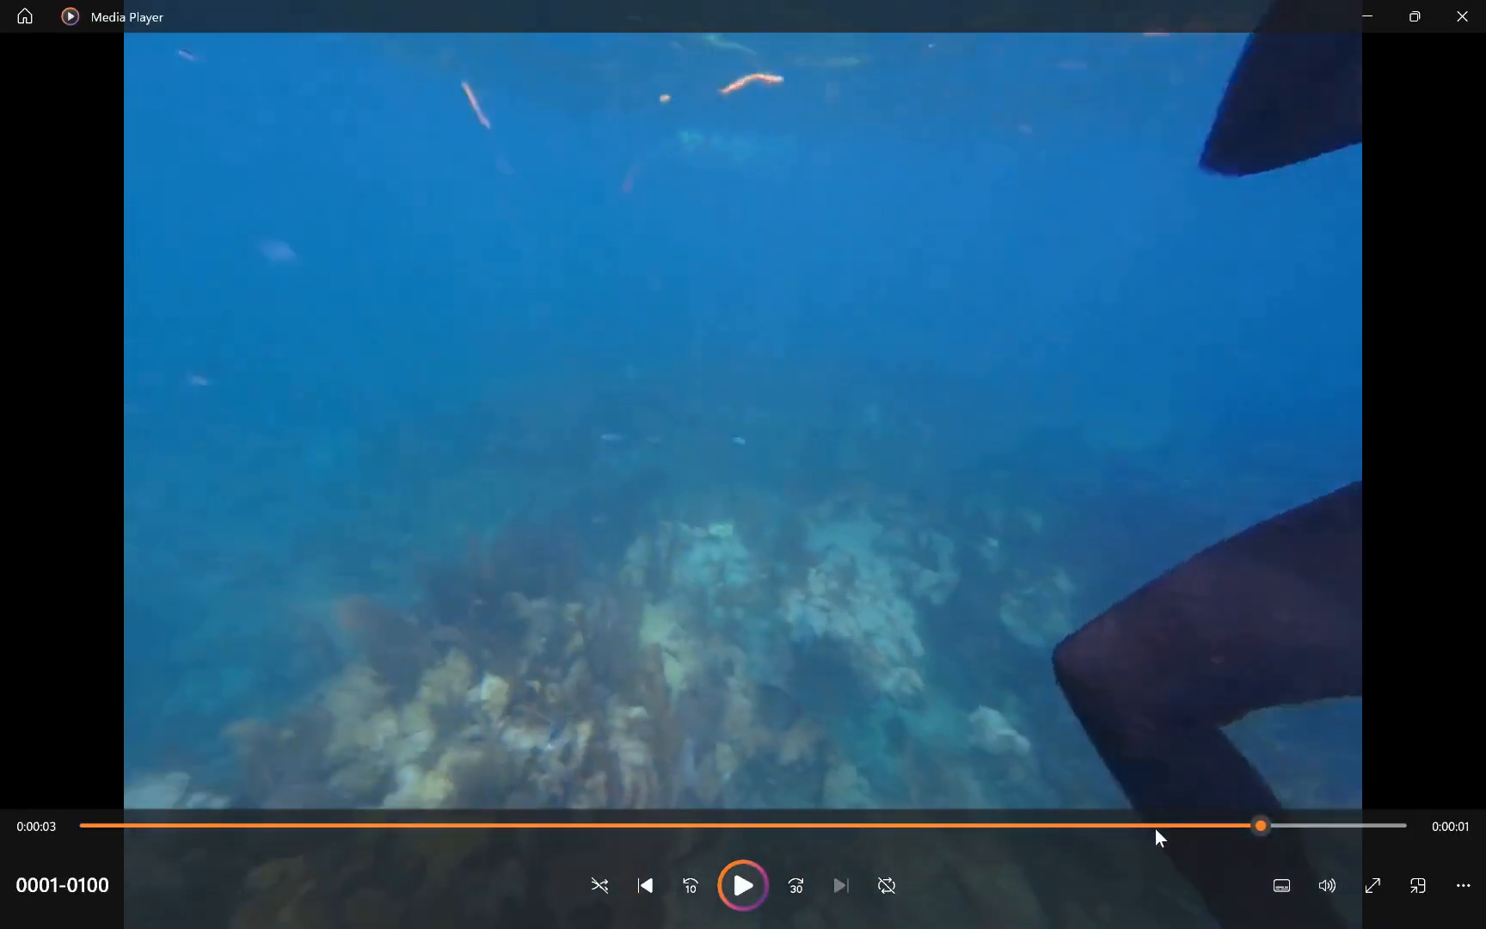
click(1216, 824)
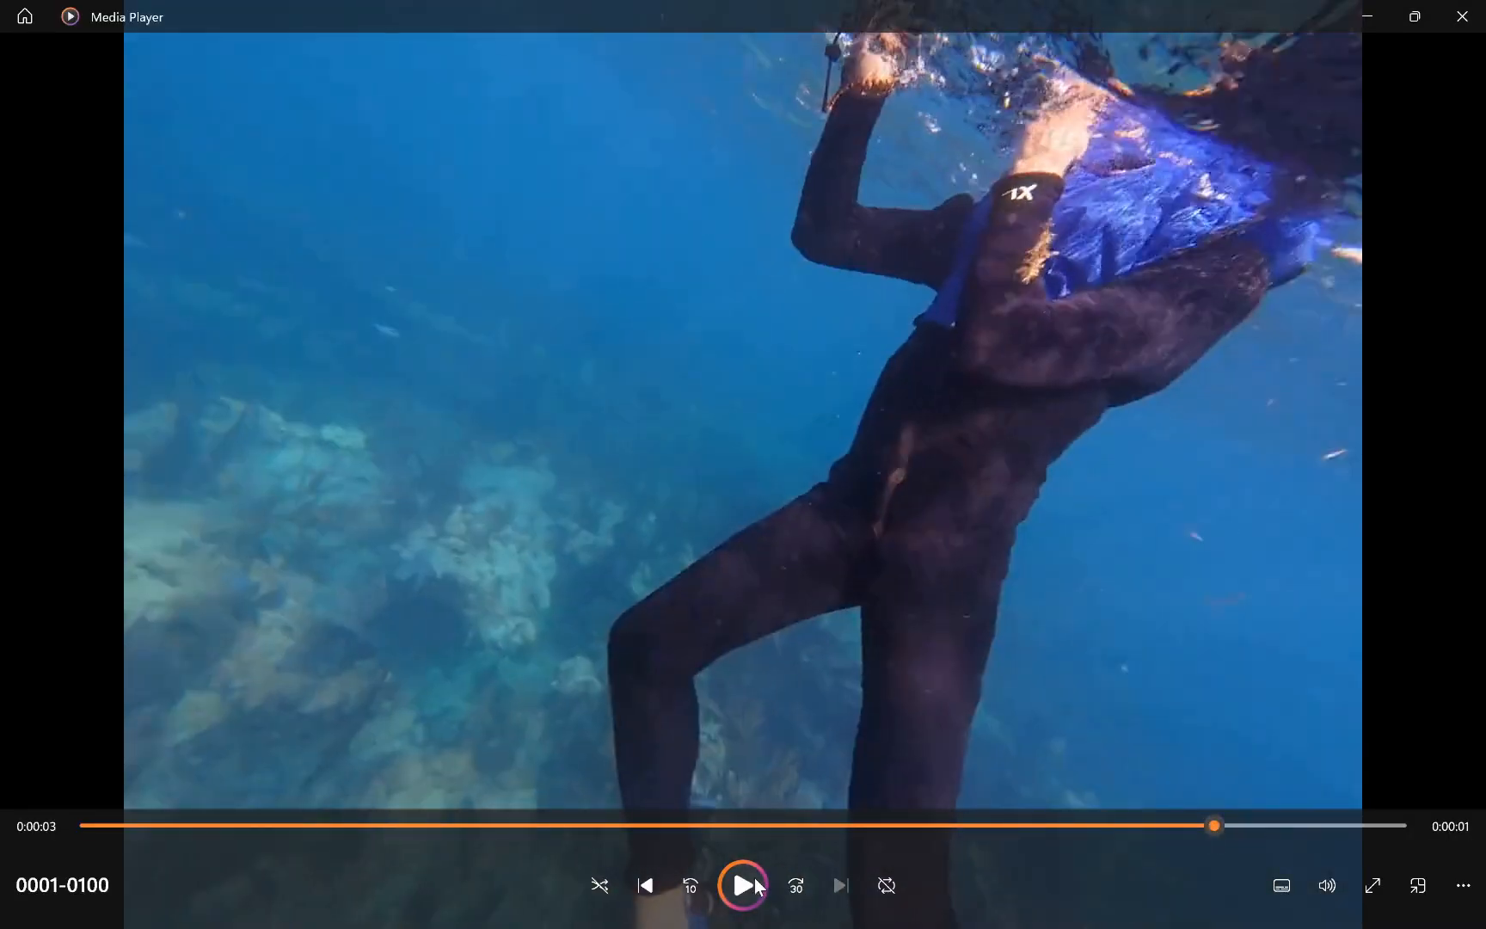
click(753, 882)
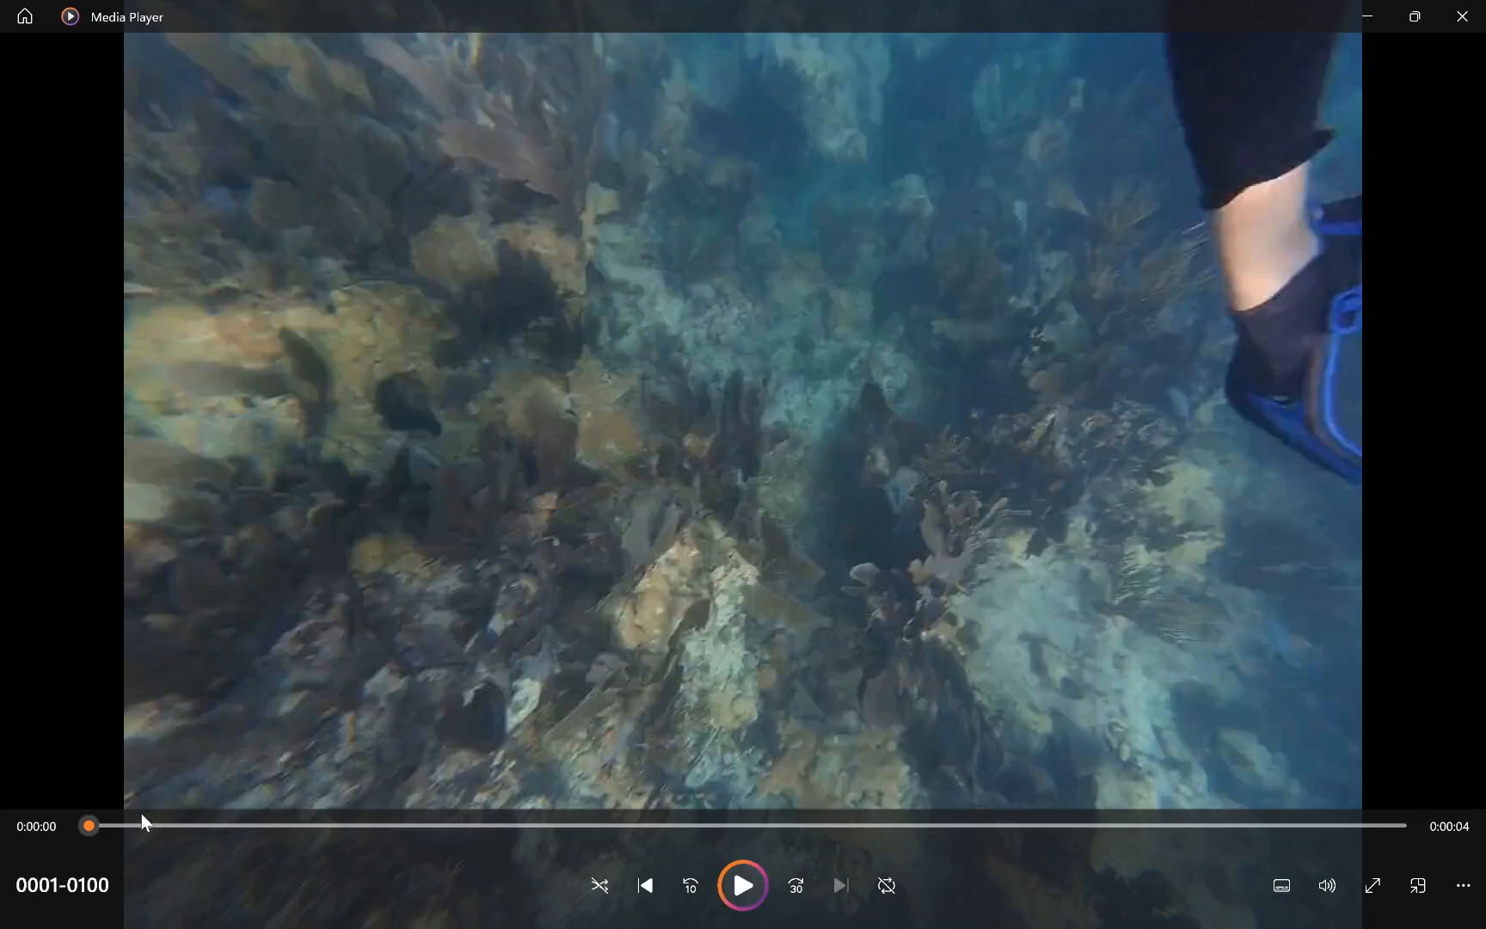
drag(143, 825, 1082, 813)
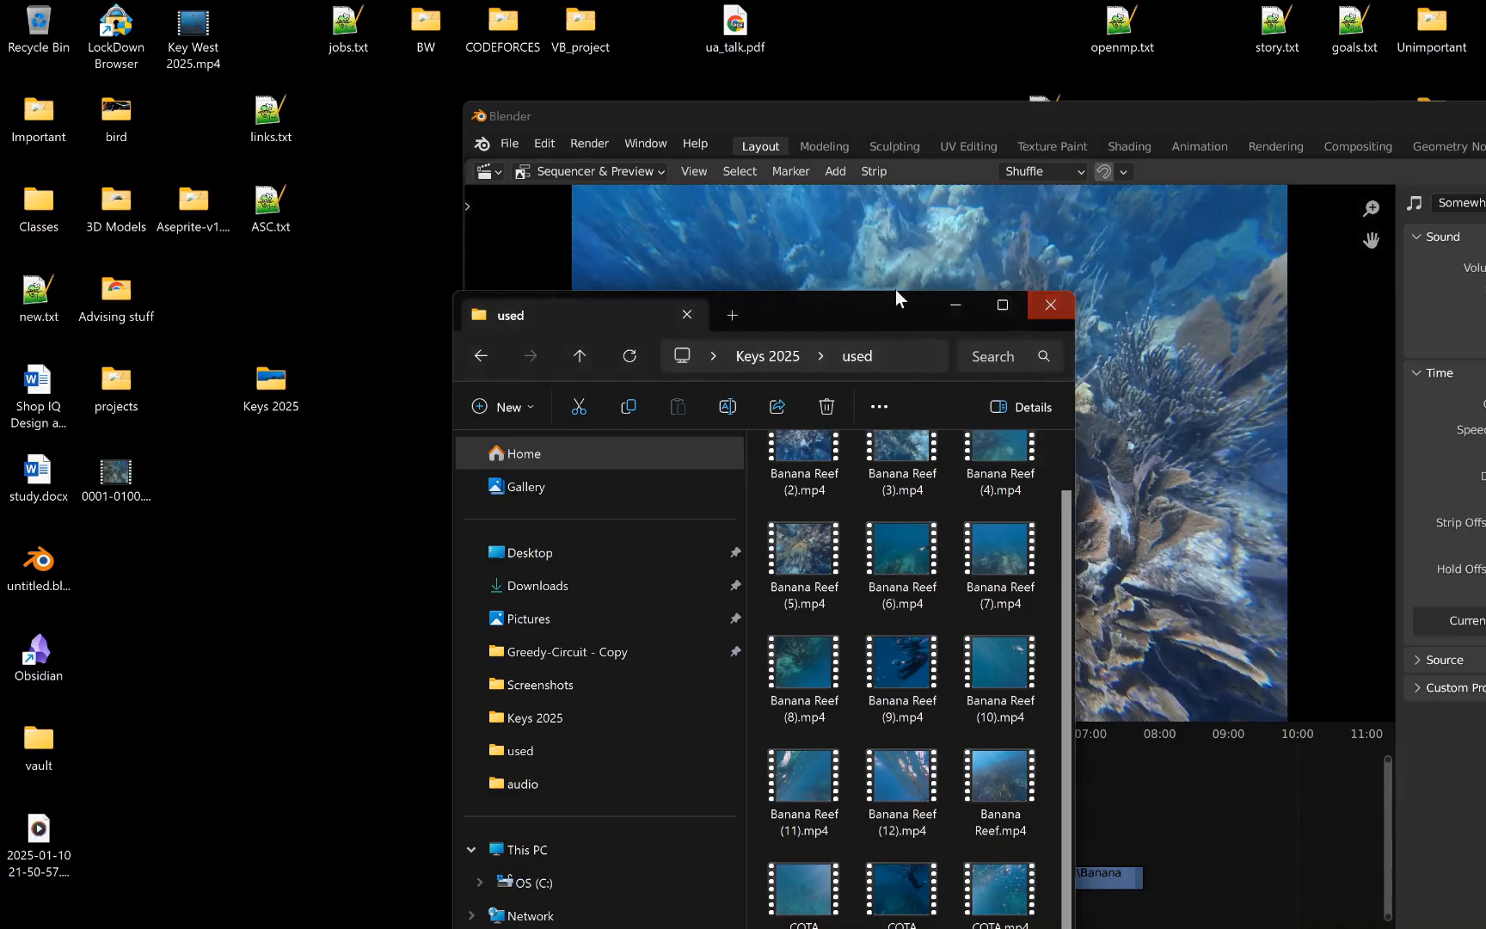
- Close the "used" folder window and bring the Blender window back to full size
drag(865, 301, 441, 178)
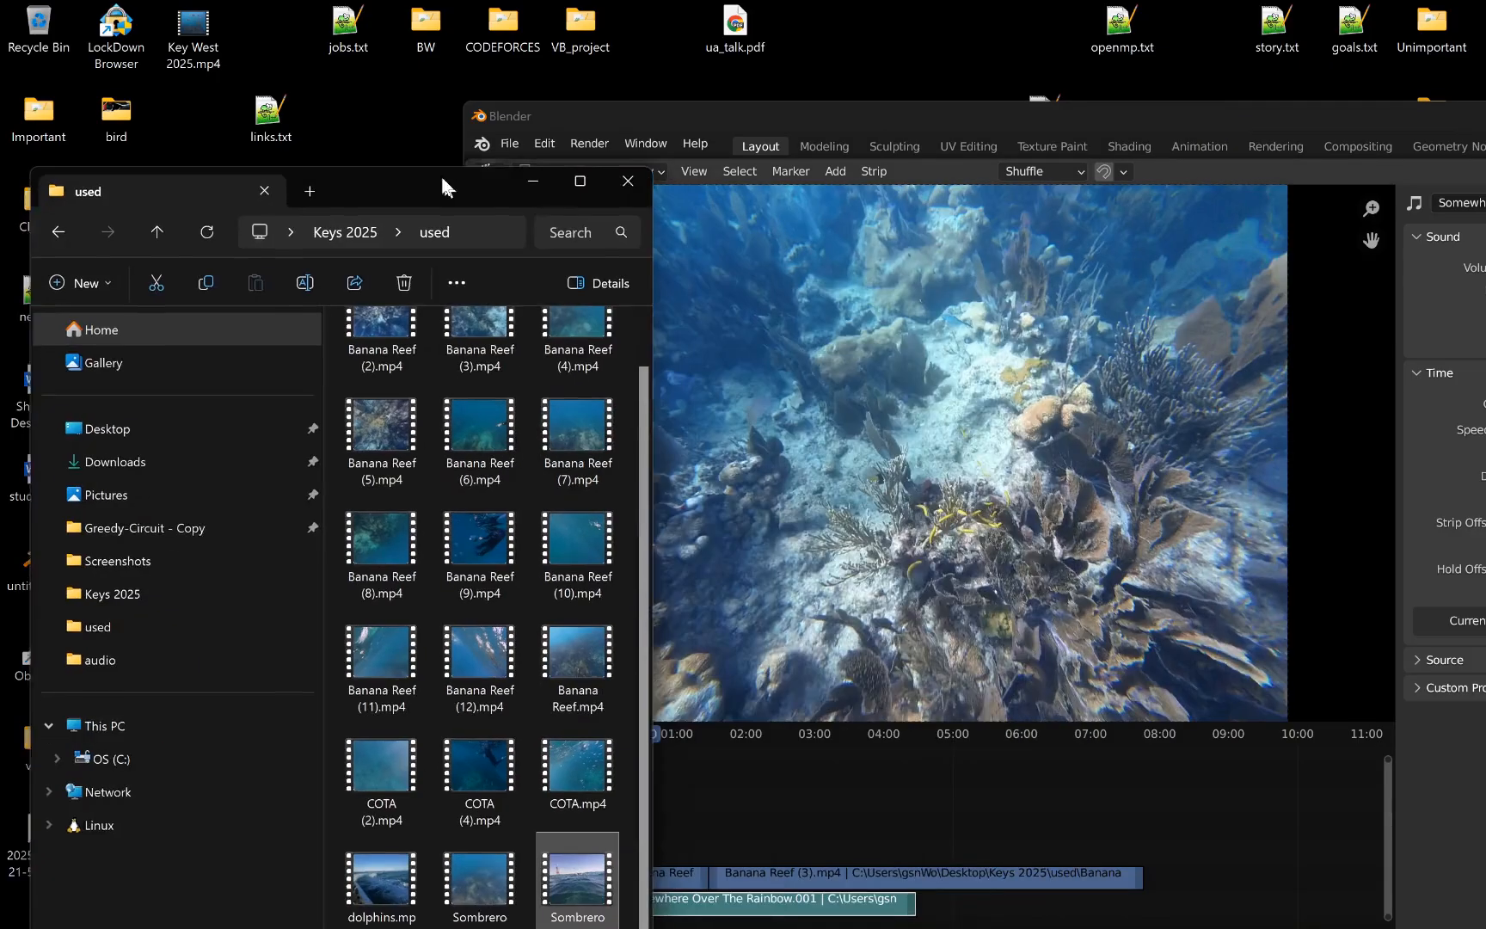
click(627, 181)
drag(898, 115, 464, 31)
click(465, 903)
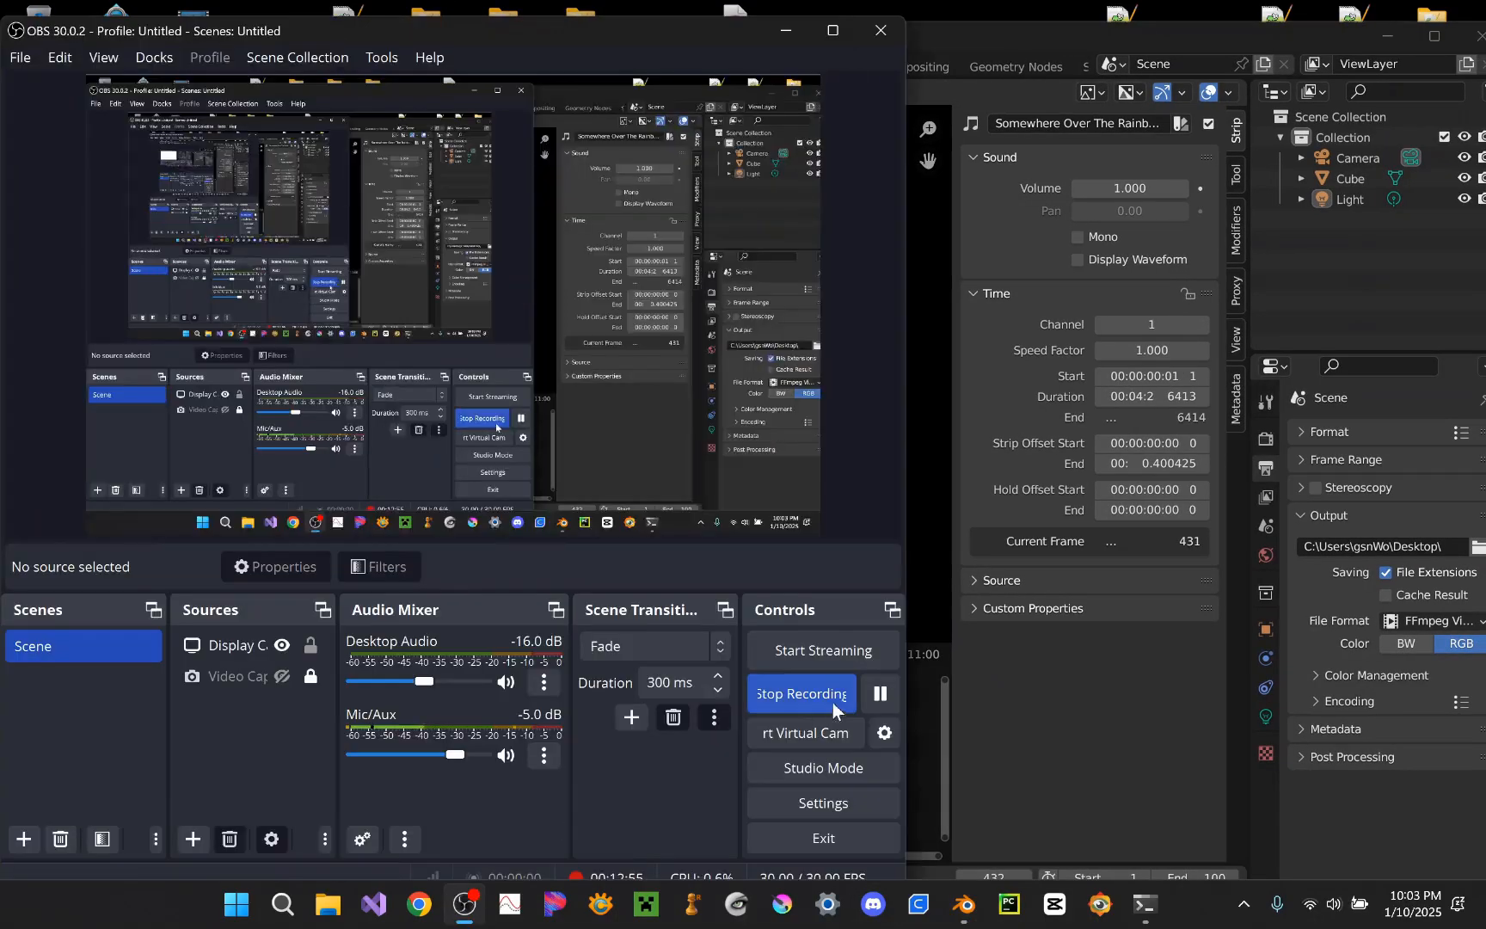
click(1127, 59)
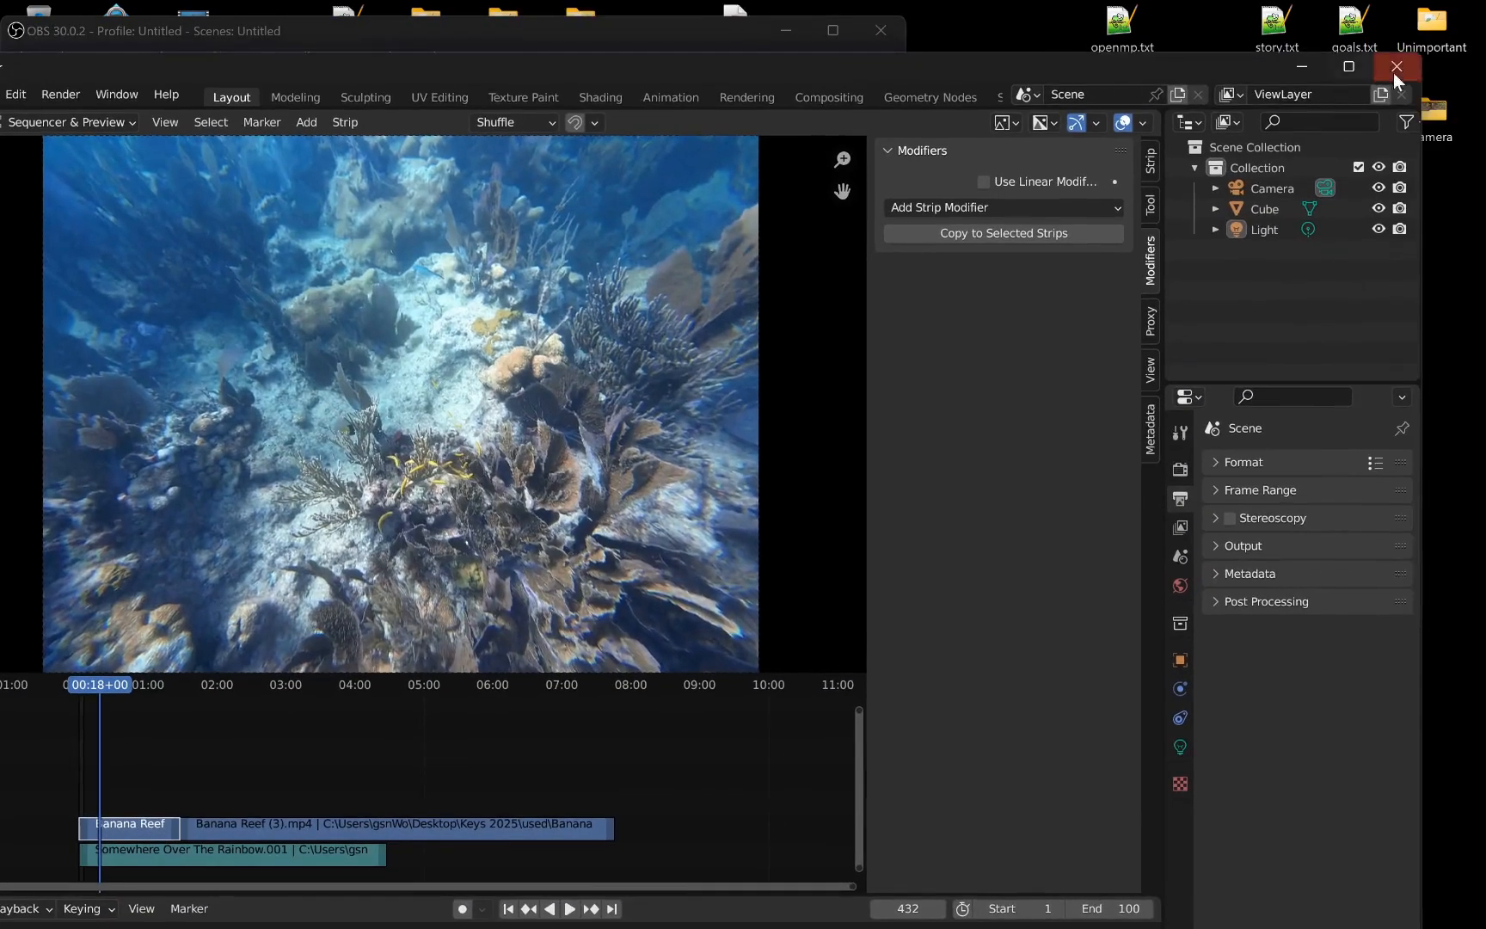
click(1349, 67)
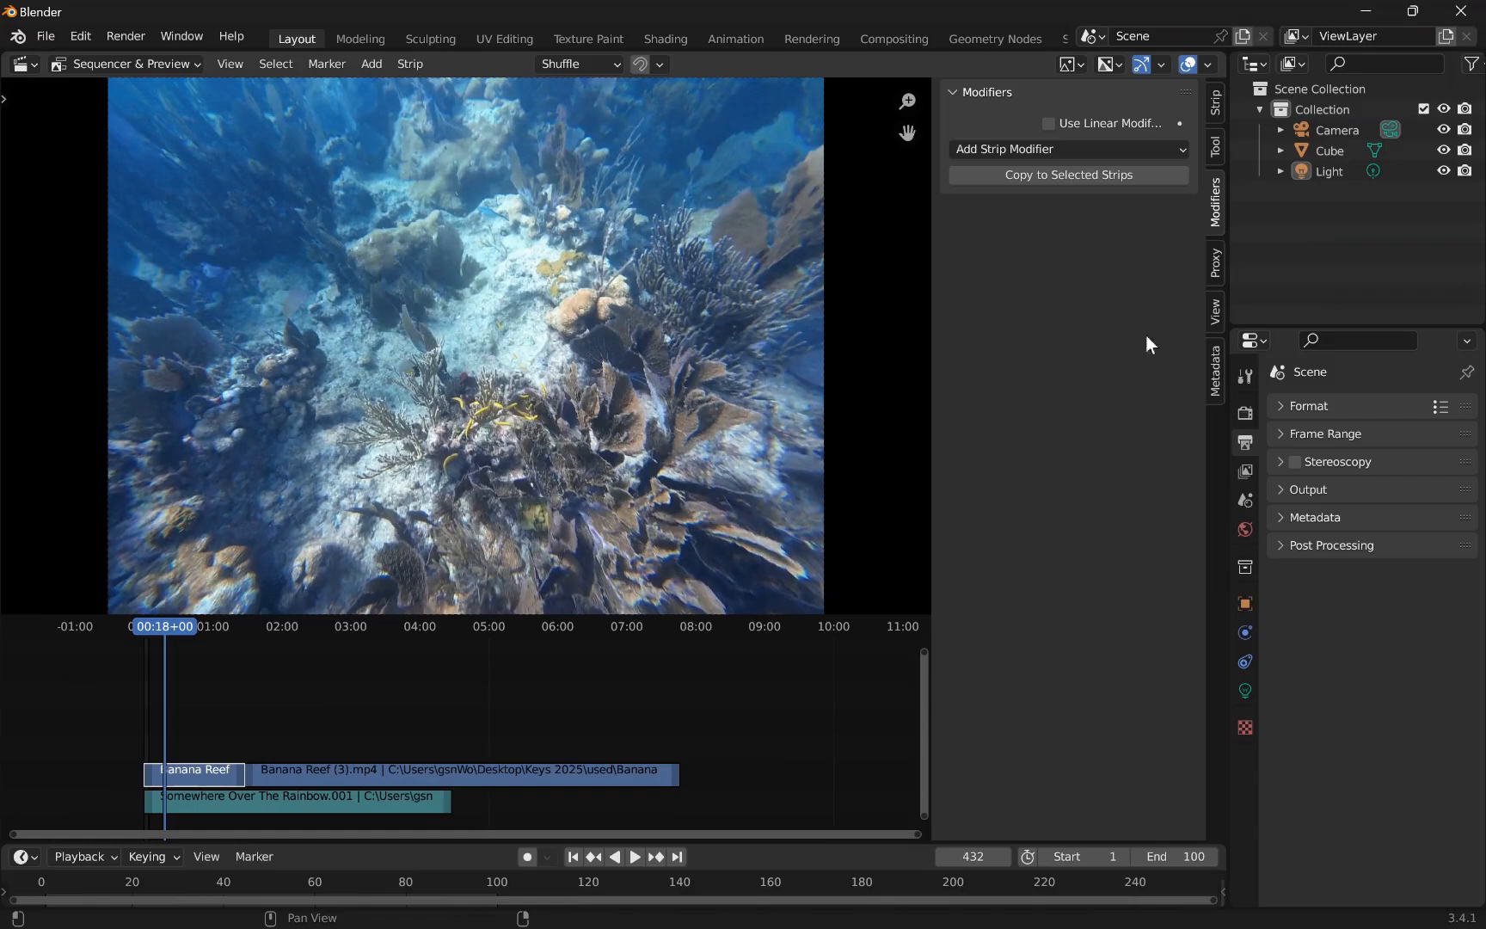
- Show the Banana Reef (2).mp4 strip's properties, collapse all its sections and narrow the sidebar
click(1215, 103)
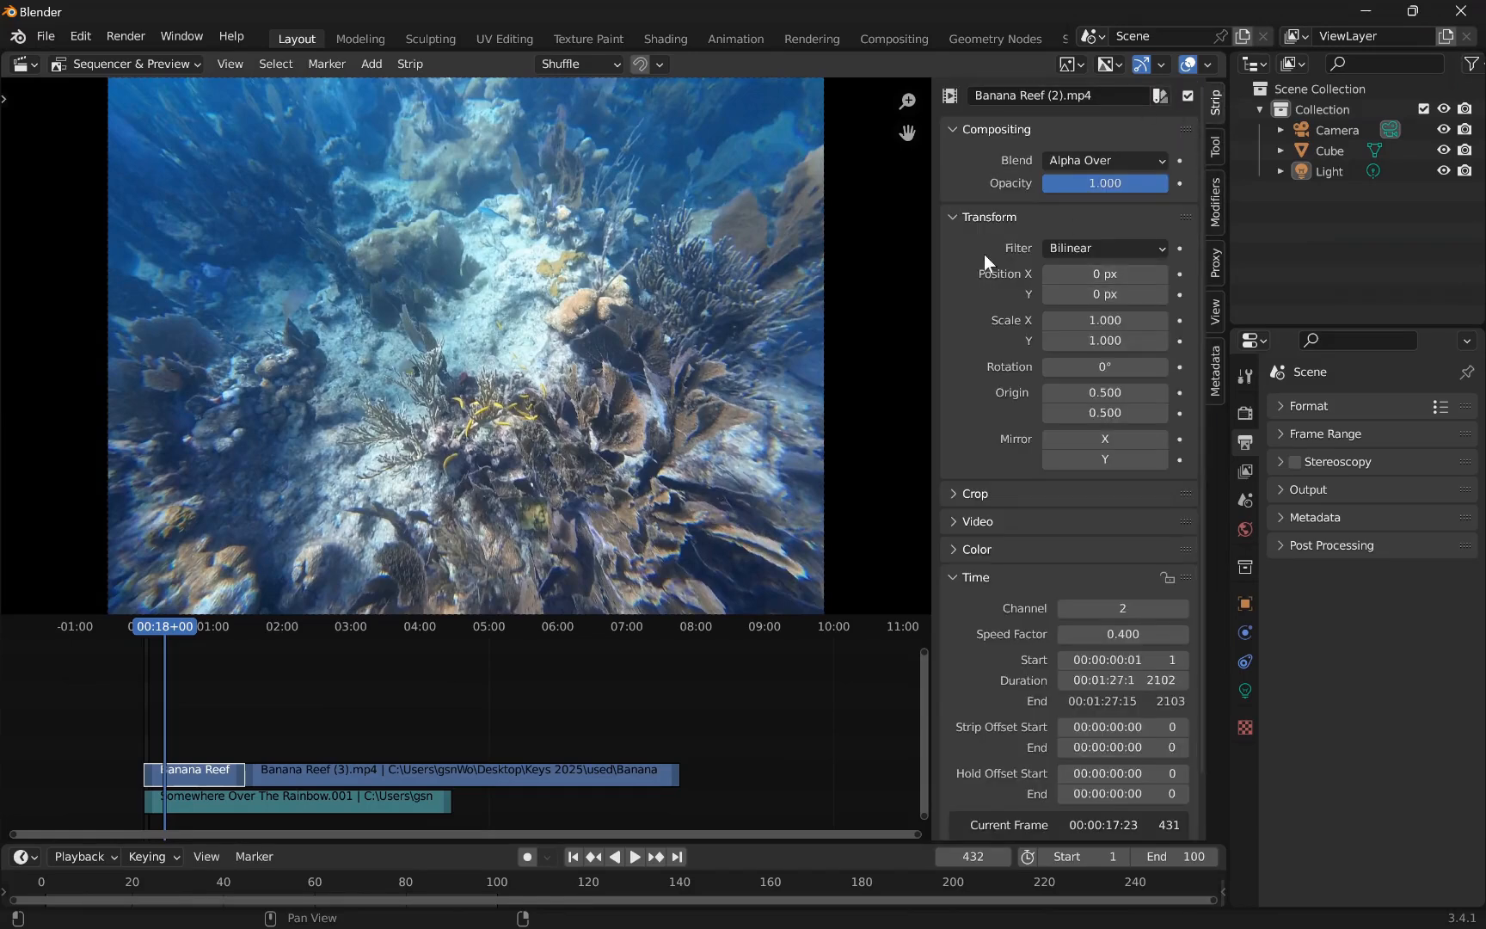
click(980, 215)
click(950, 131)
click(953, 239)
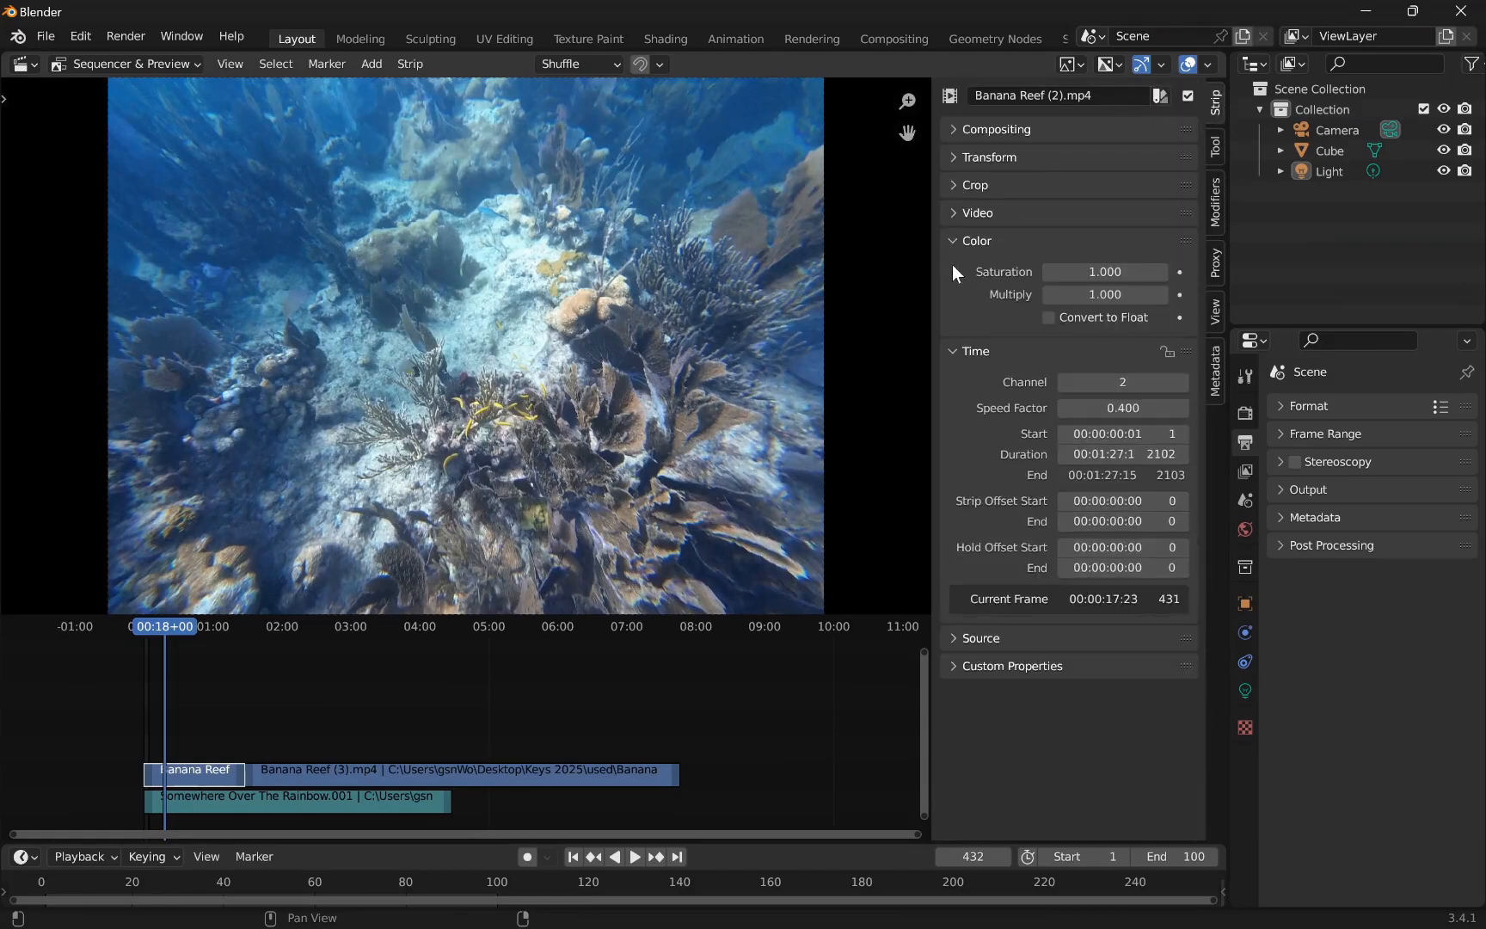
click(952, 251)
click(953, 271)
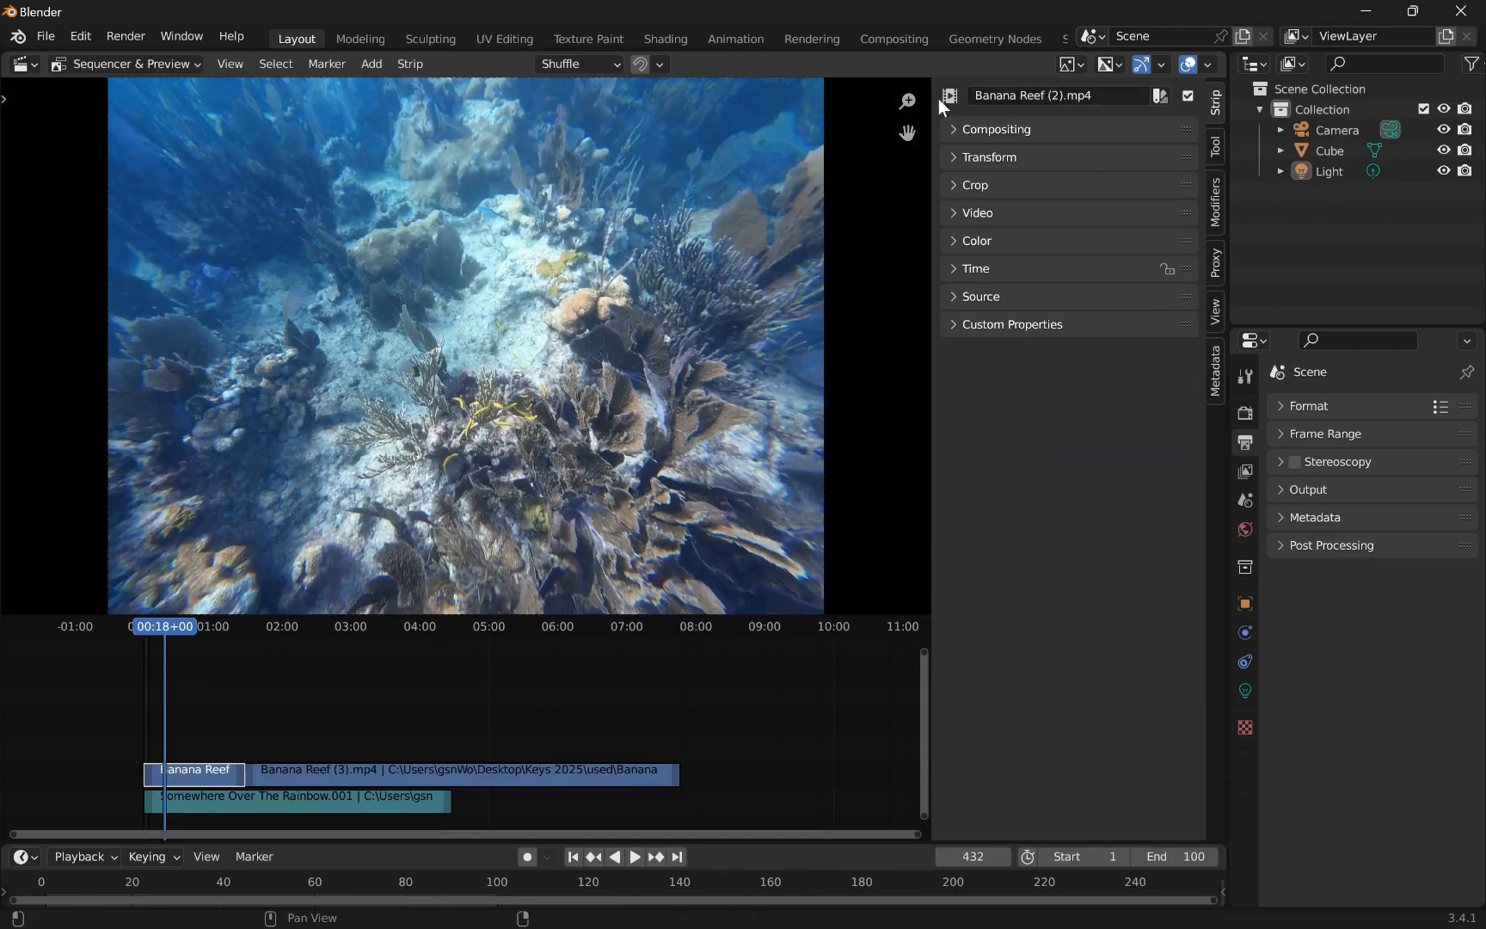
drag(931, 98, 1000, 103)
- Show the strip modifier settings with the first Banana Reef clip selected
click(1216, 206)
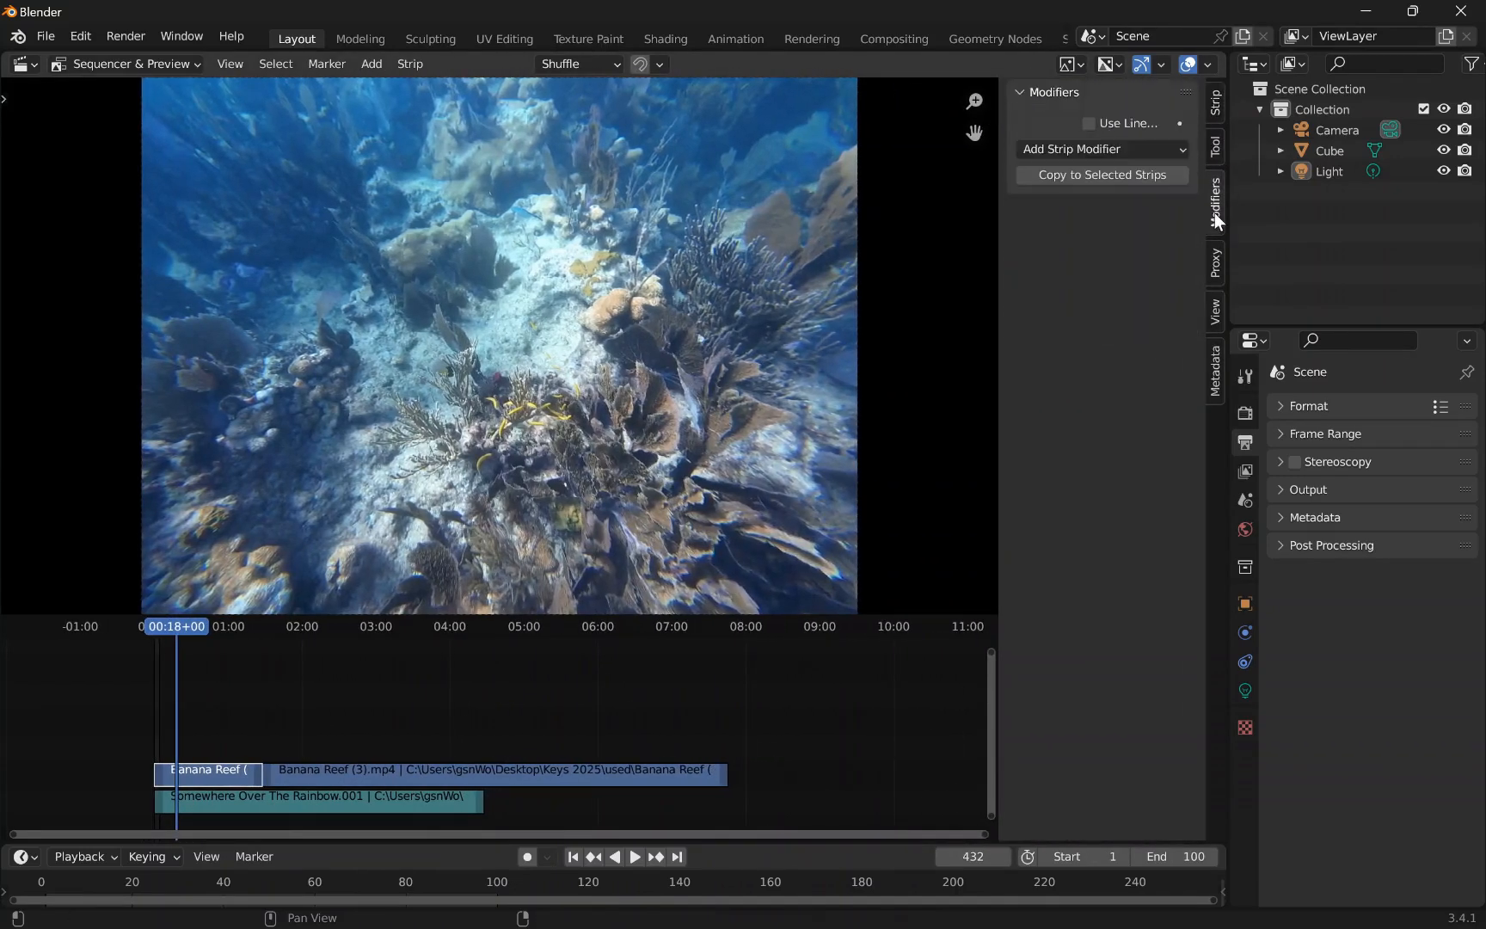
click(333, 771)
click(251, 779)
click(292, 778)
click(212, 776)
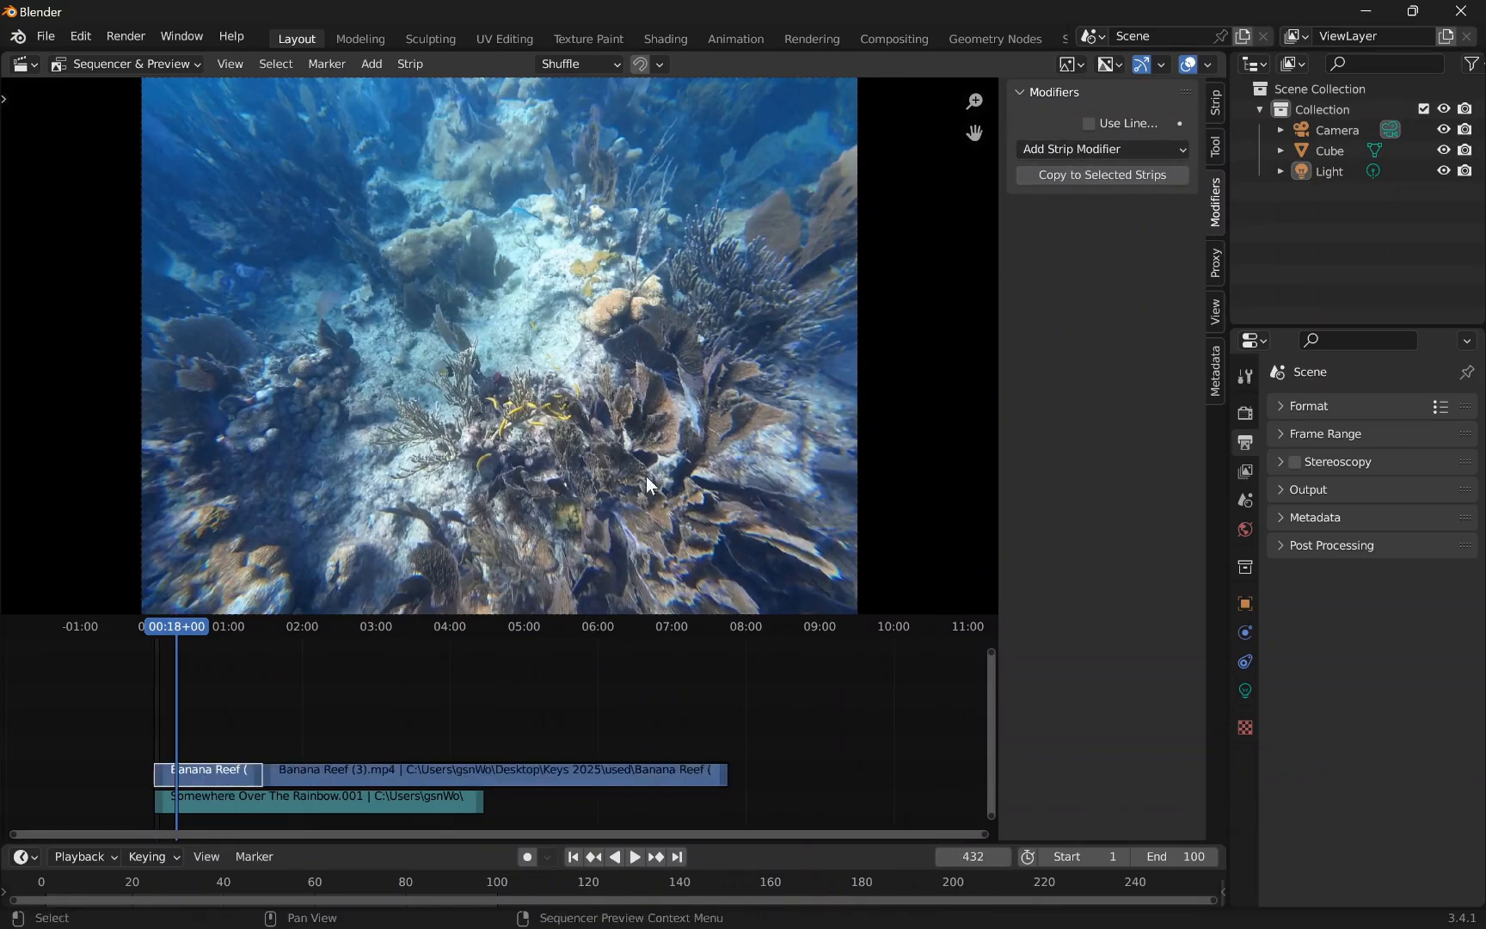
click(1091, 151)
scroll(554, 354, up, 5)
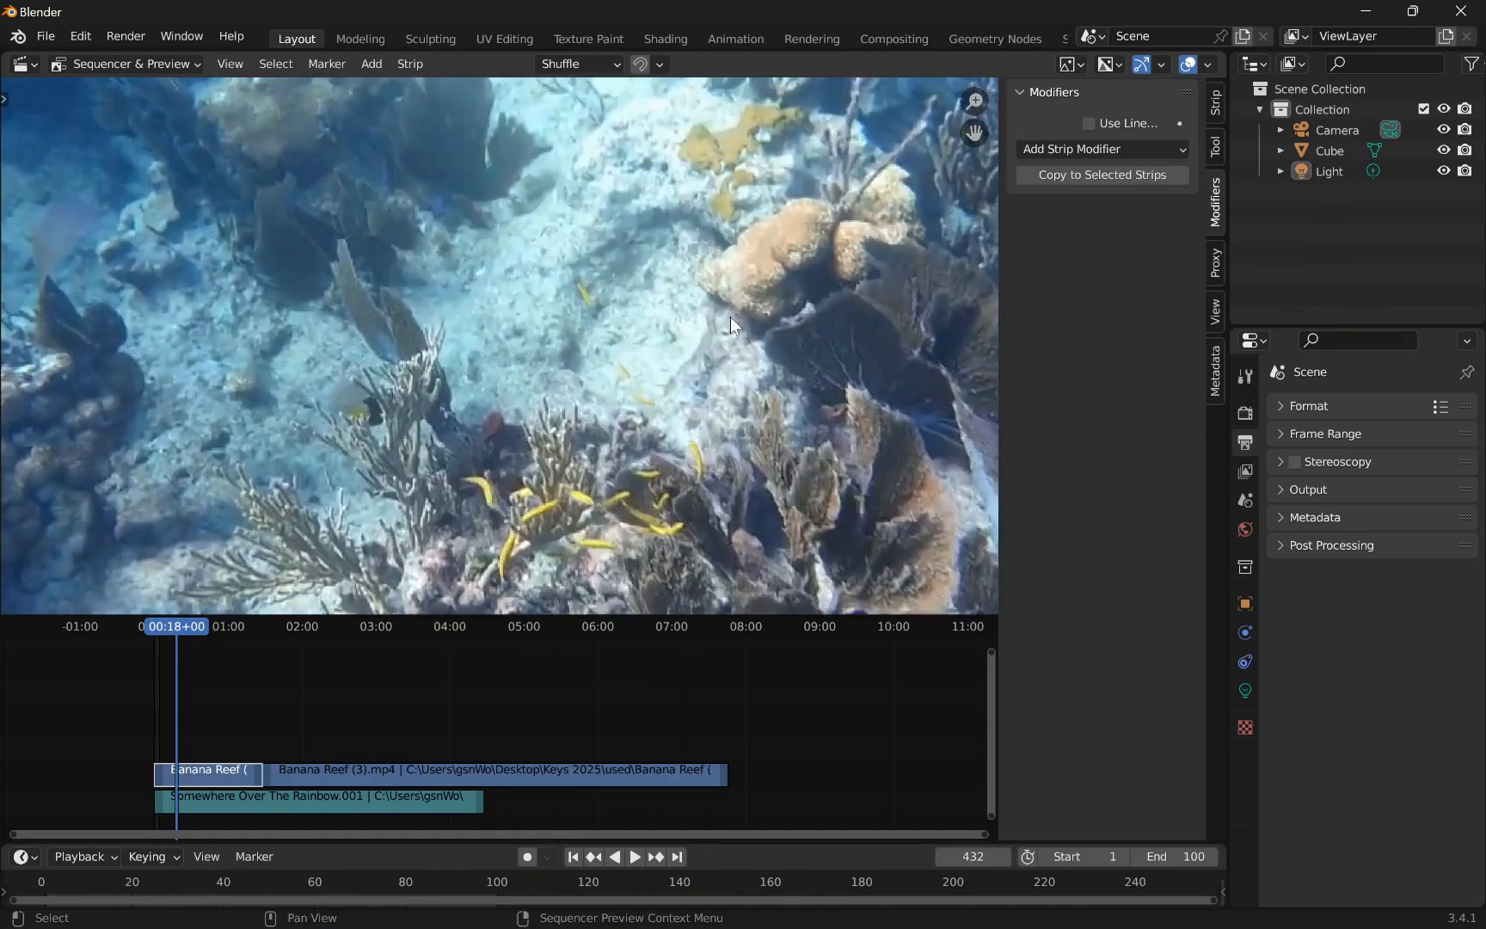
middle_drag(731, 318, 548, 412)
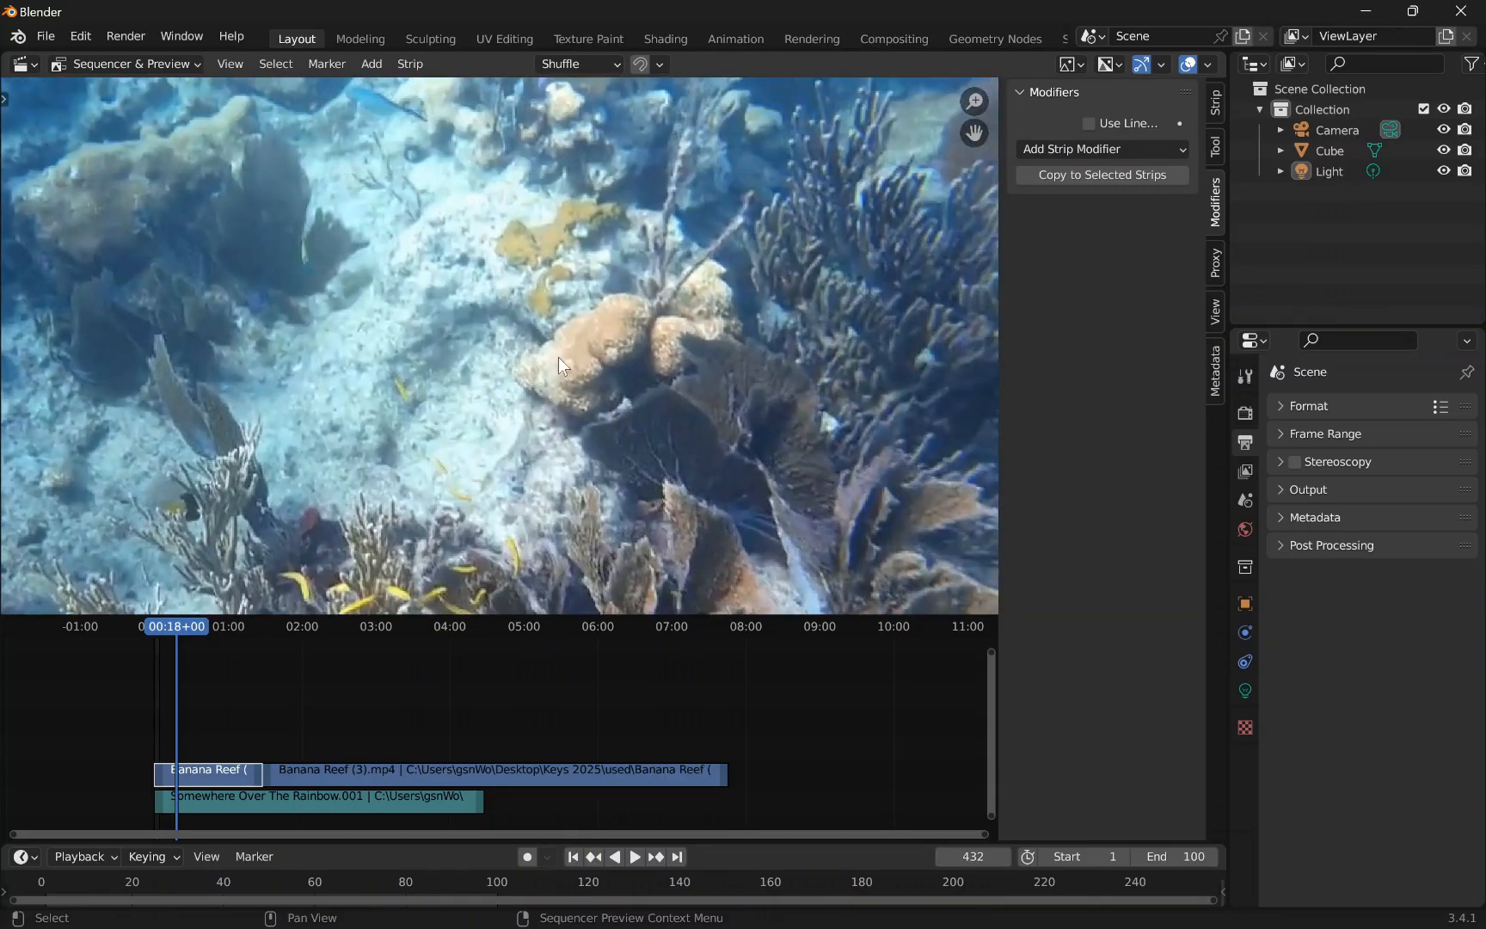
middle_drag(558, 356, 610, 341)
middle_drag(588, 733, 733, 691)
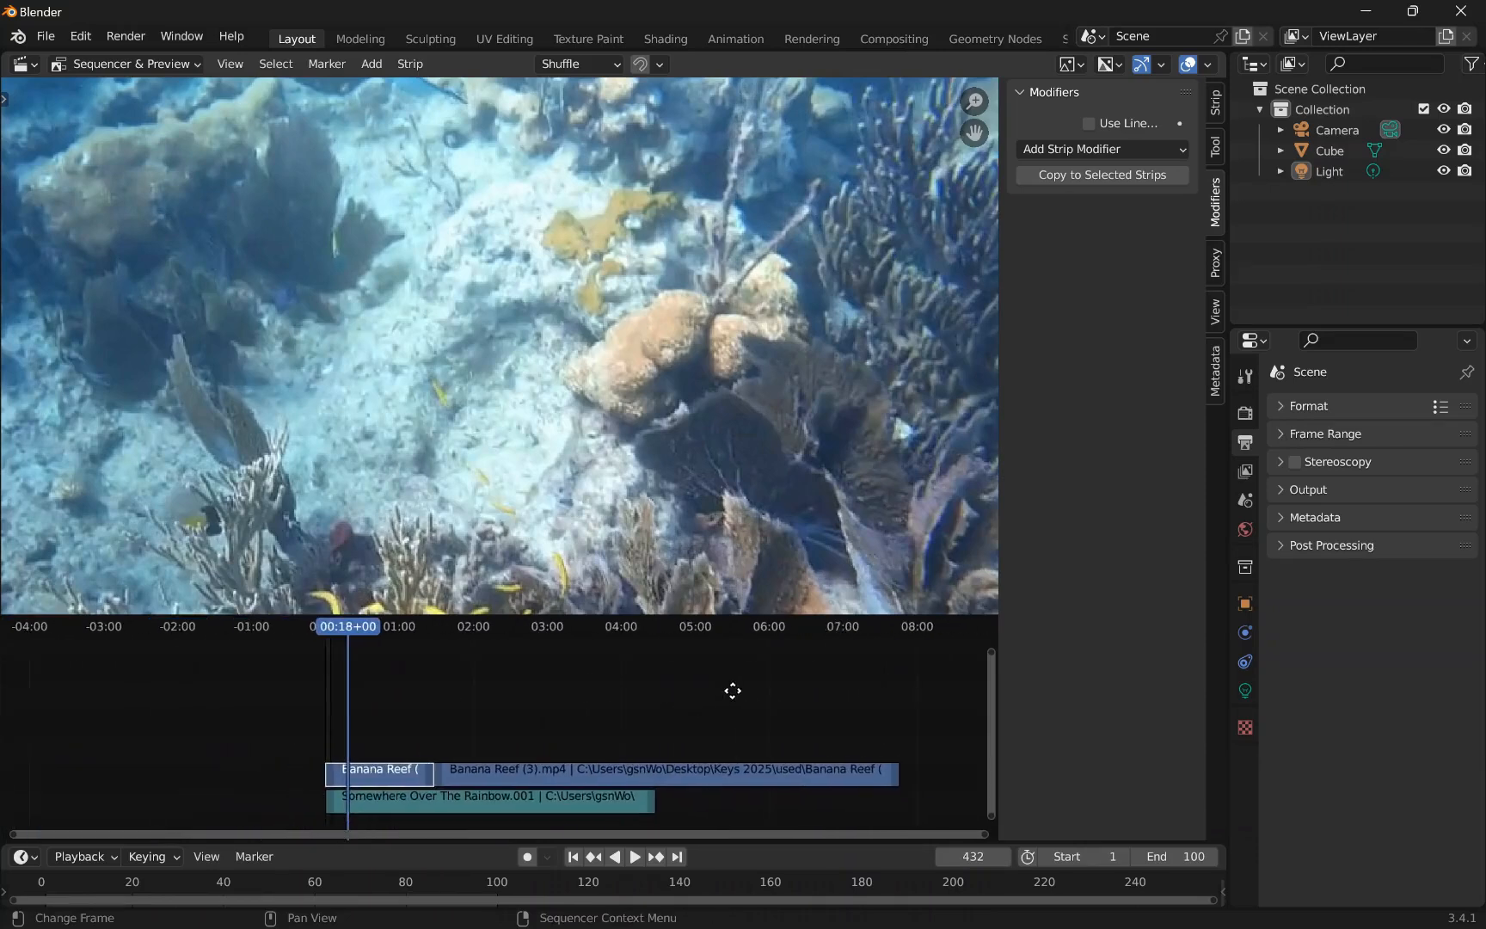
scroll(600, 727, down, 2)
scroll(597, 722, up, 1)
drag(562, 833, 573, 833)
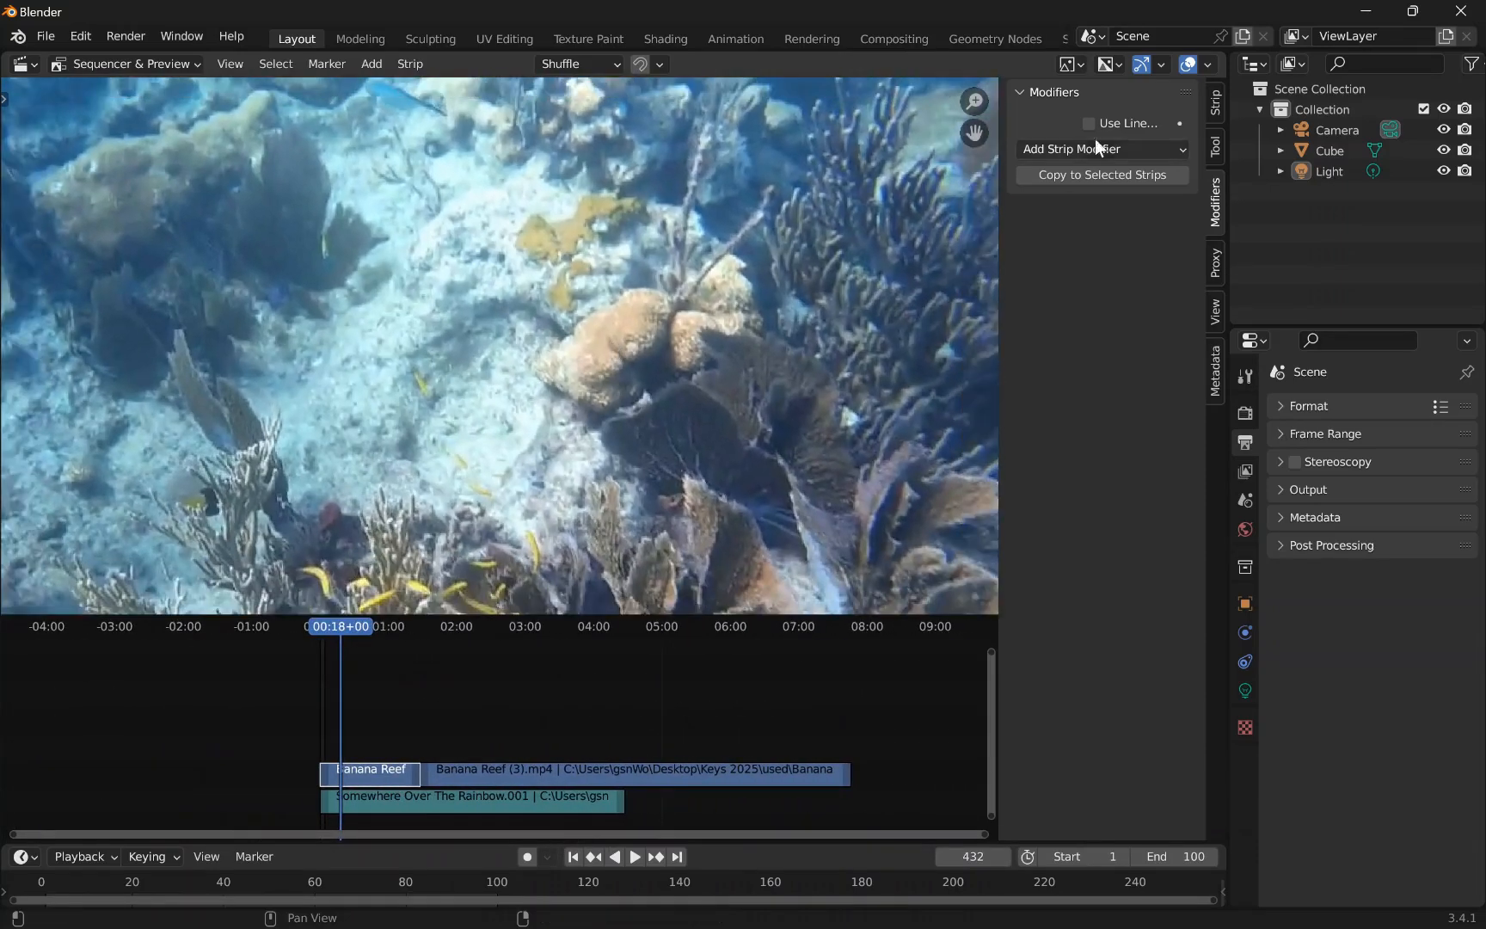
- Try a Color Balance modifier and a Curves modifier on the first Banana Reef strip, removing each one
click(1101, 149)
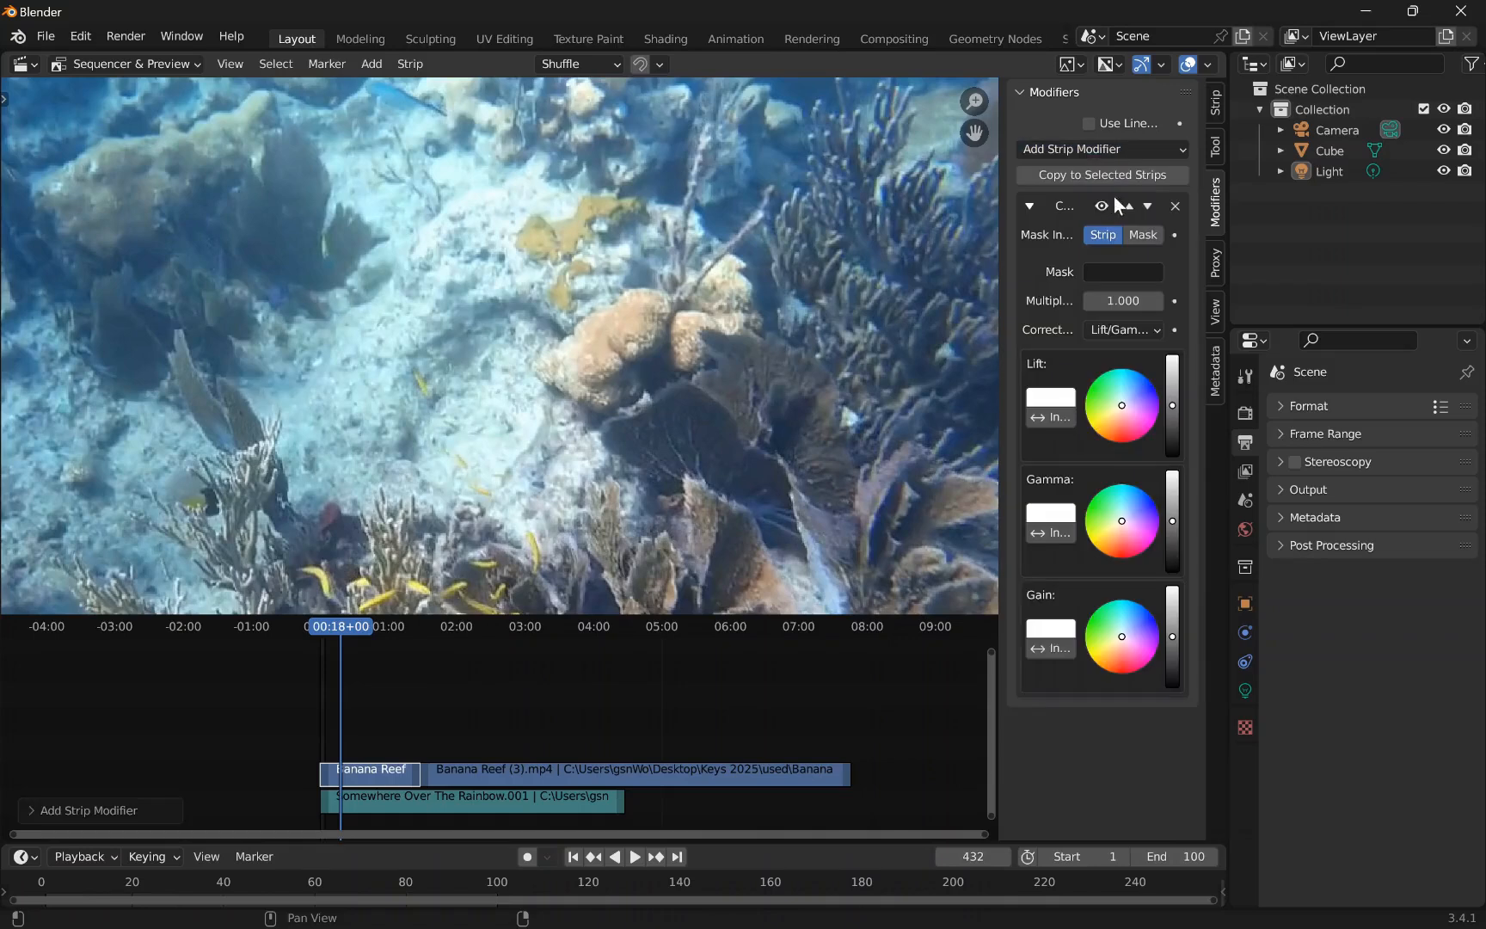
click(1175, 207)
click(1132, 148)
click(1113, 220)
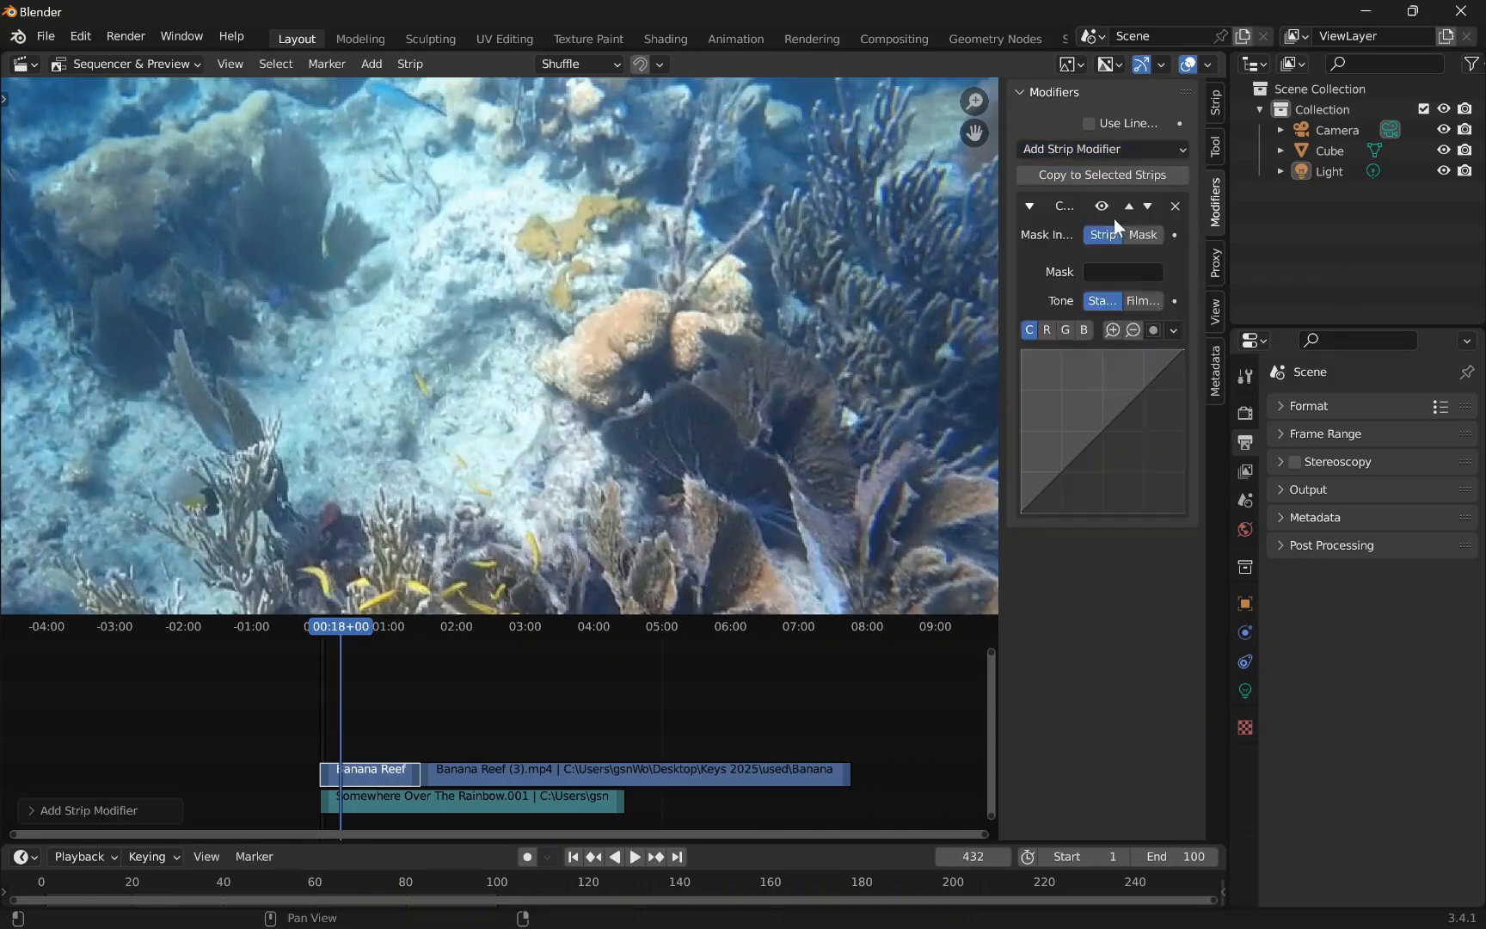
click(1175, 206)
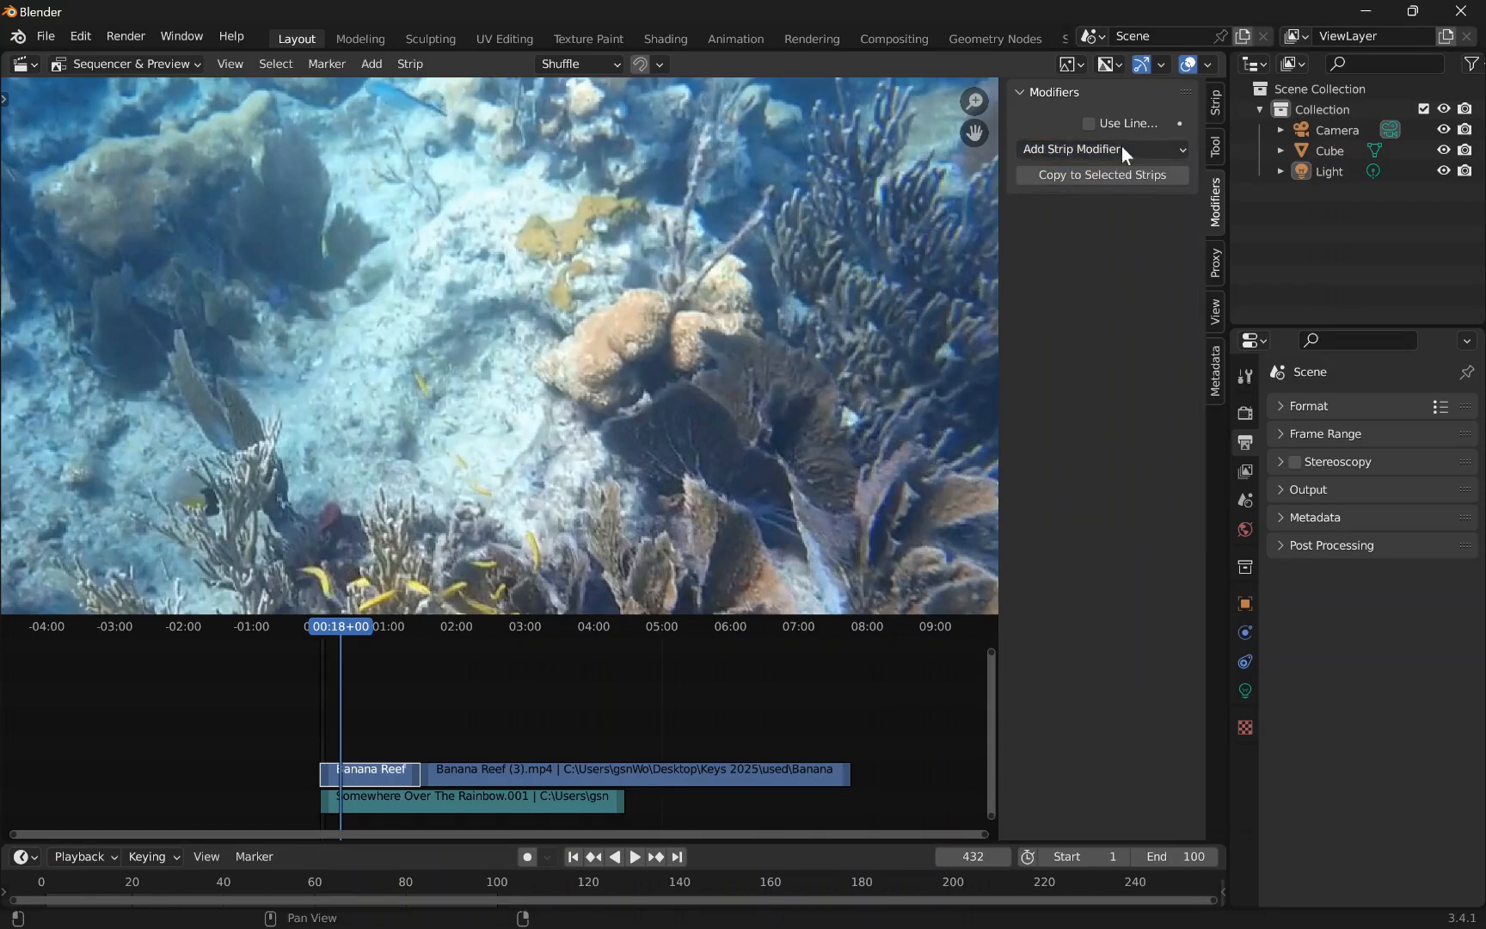
- Add a White Balance modifier to the first Banana Reef strip
click(1122, 148)
click(1126, 305)
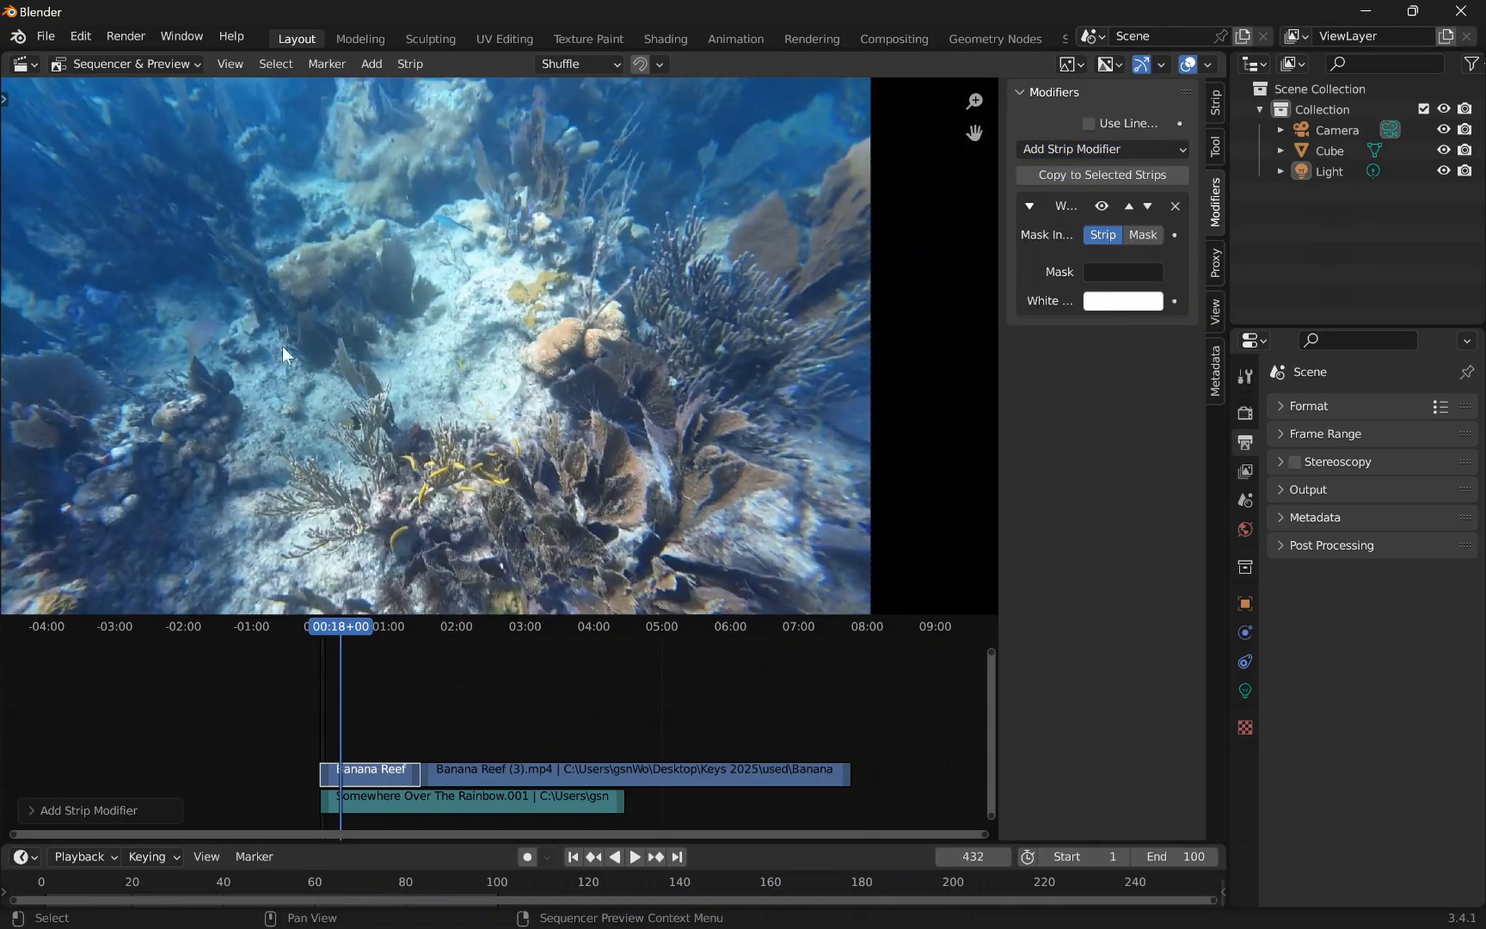
scroll(284, 348, down, 4)
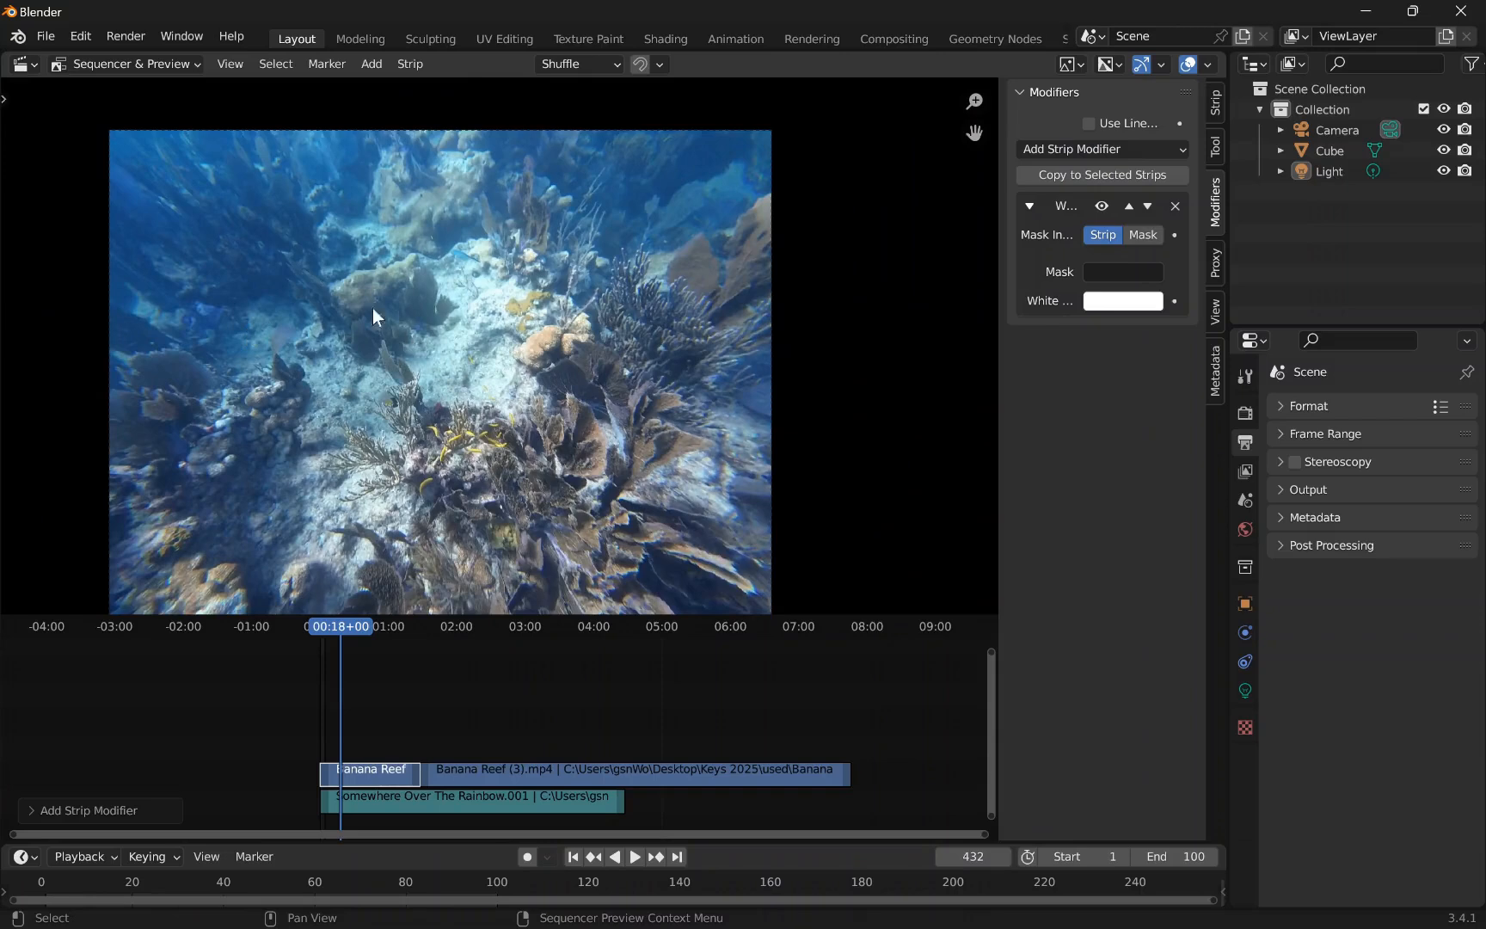
scroll(268, 270, up, 5)
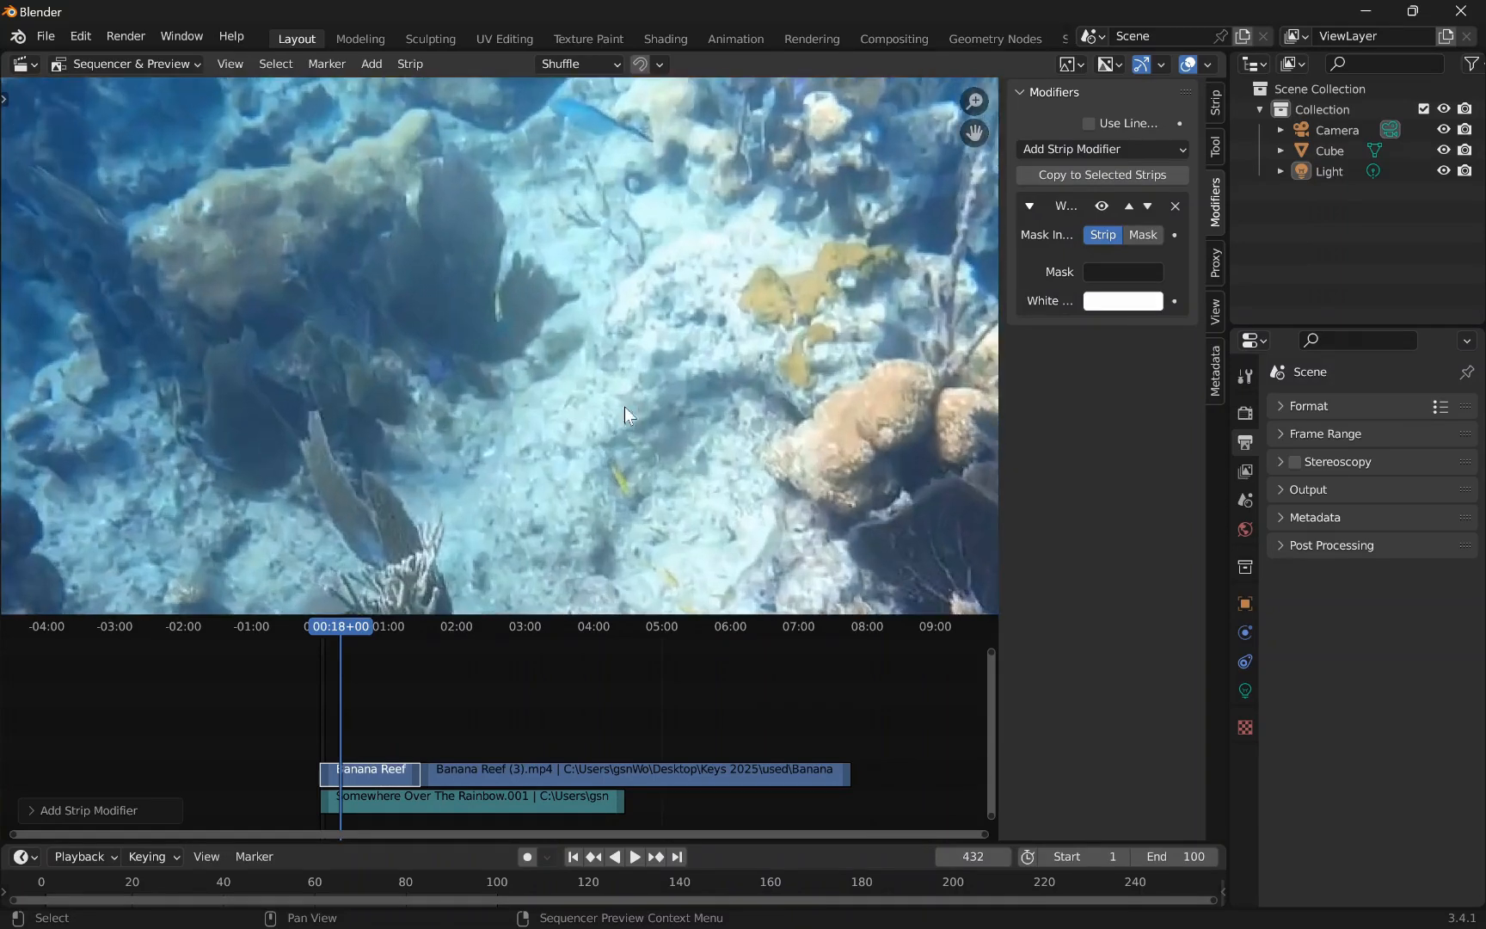
middle_drag(624, 406, 582, 371)
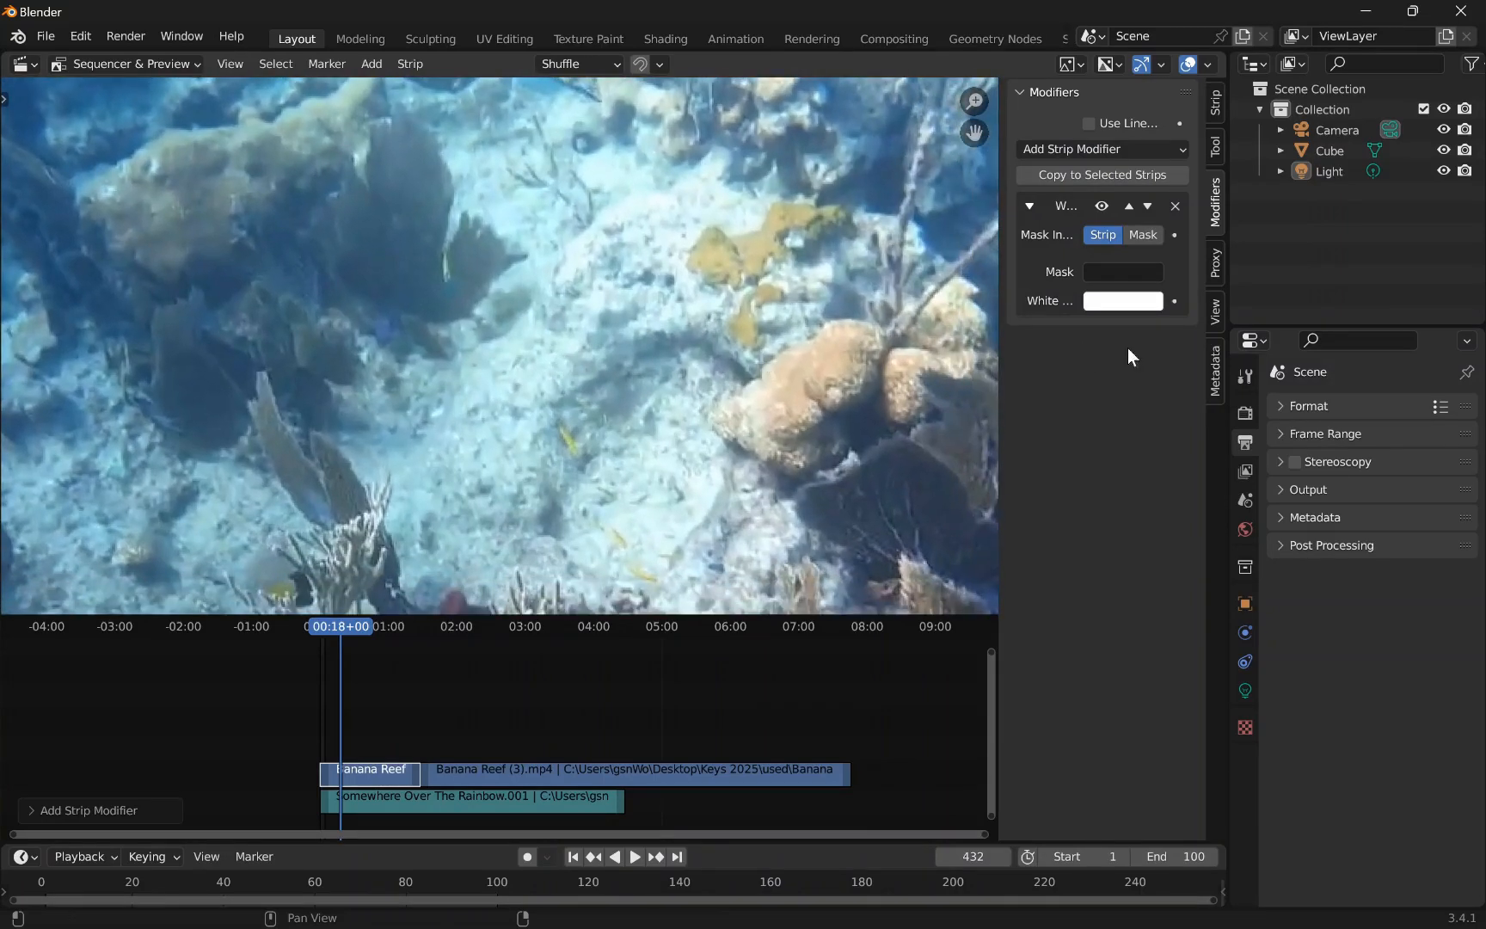
scroll(604, 364, down, 3)
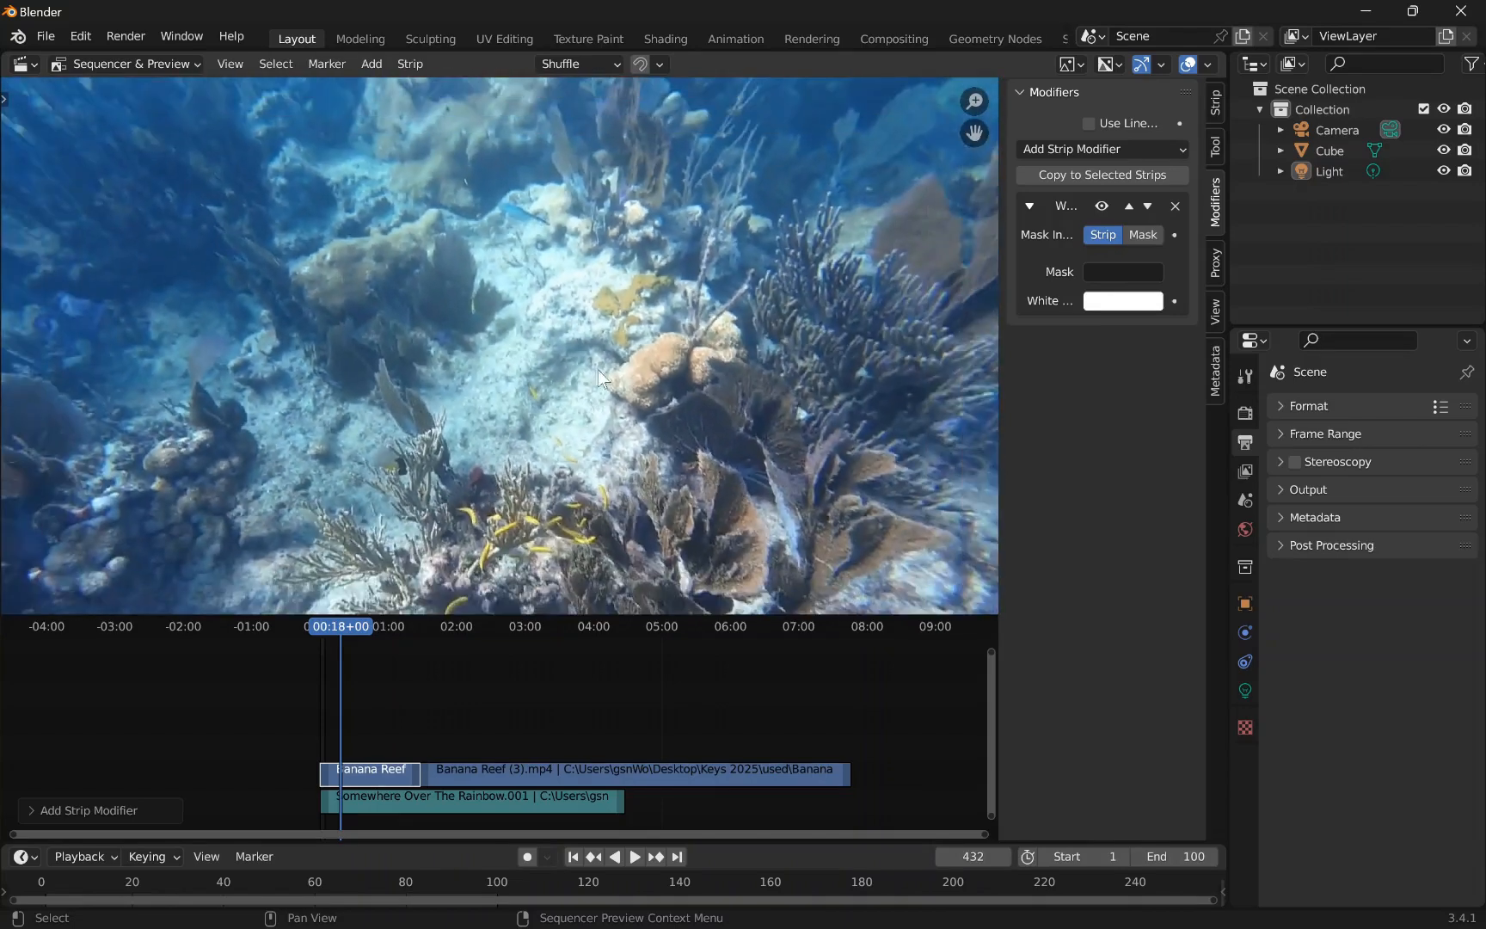
scroll(632, 421, down, 1)
- Set the modifier's White Value by sampling the pale sand beside the yellow coral in the preview
scroll(651, 432, up, 10)
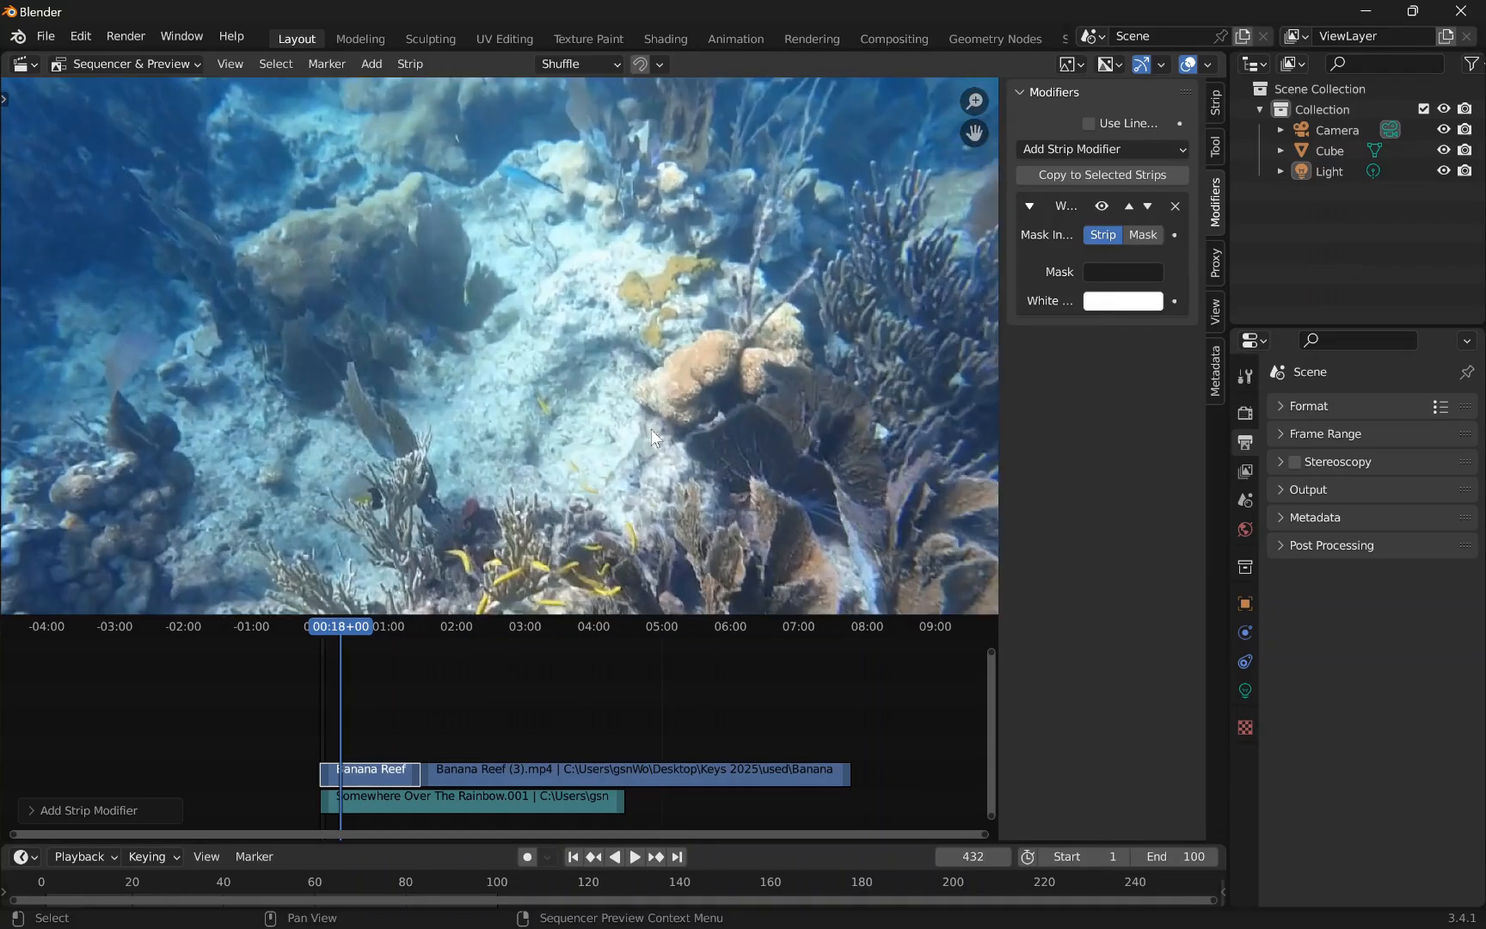
middle_drag(657, 360, 510, 423)
scroll(490, 301, up, 3)
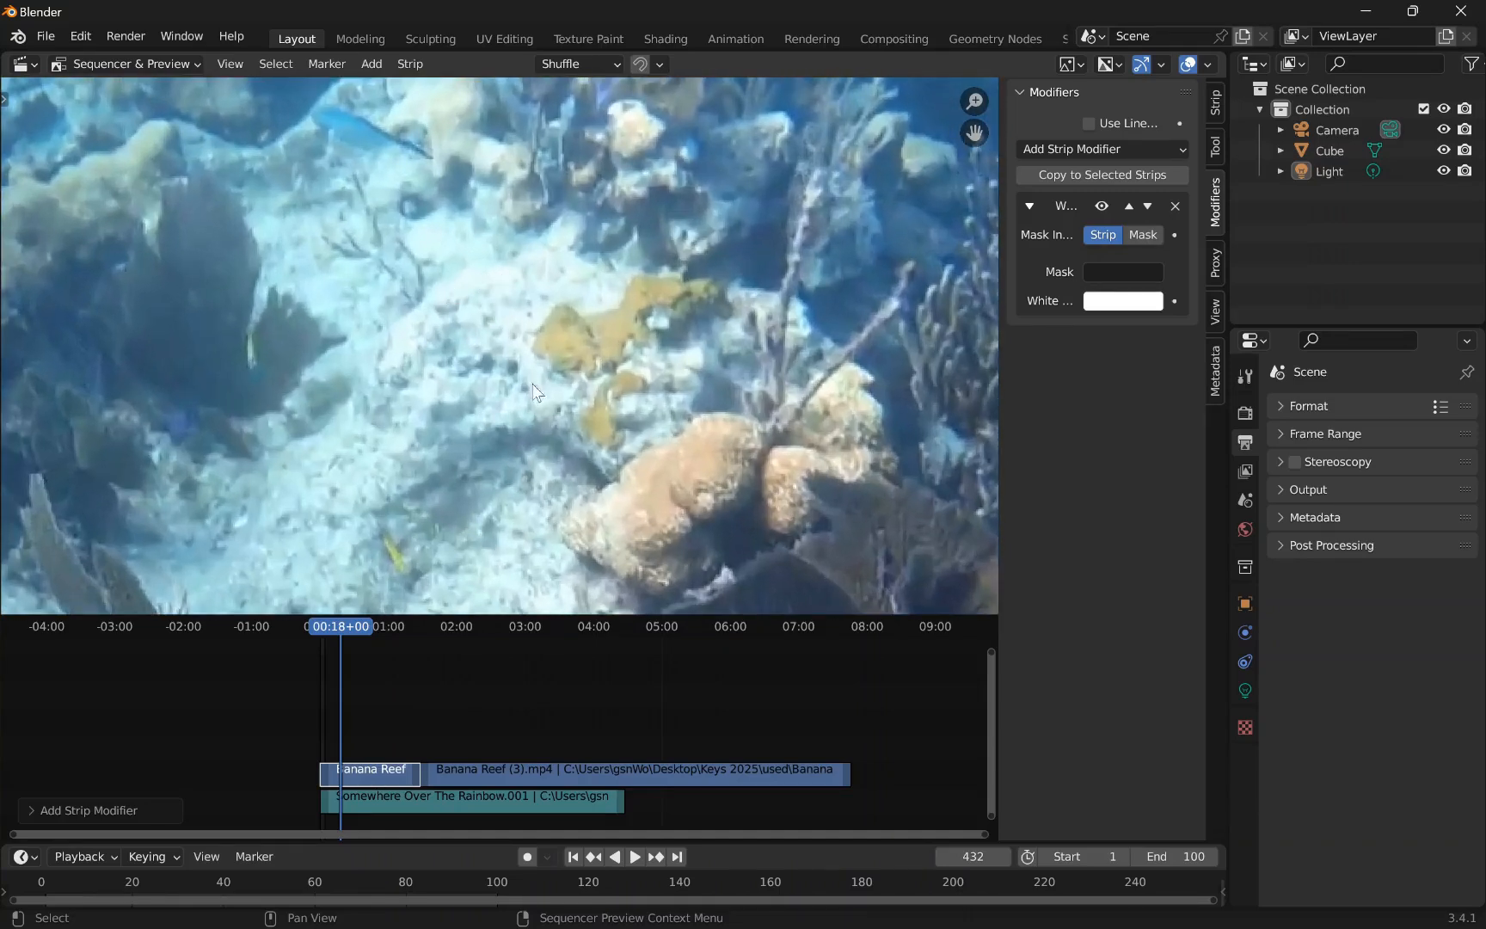
scroll(534, 391, up, 3)
middle_drag(498, 430, 579, 365)
drag(579, 366, 621, 340)
scroll(564, 317, up, 7)
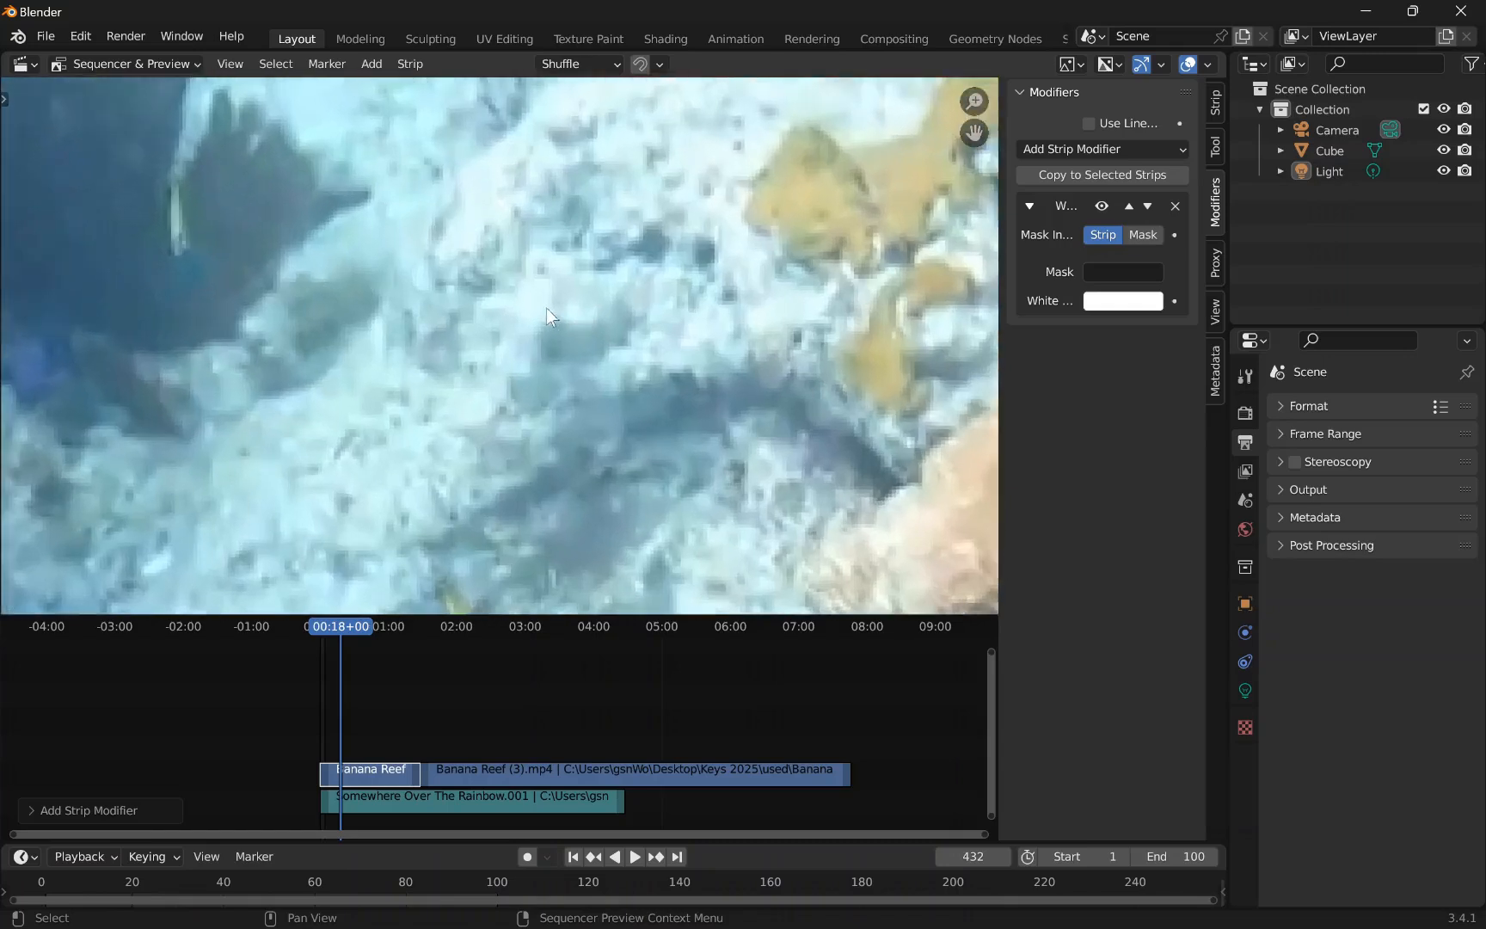
middle_drag(545, 308, 490, 339)
click(1108, 301)
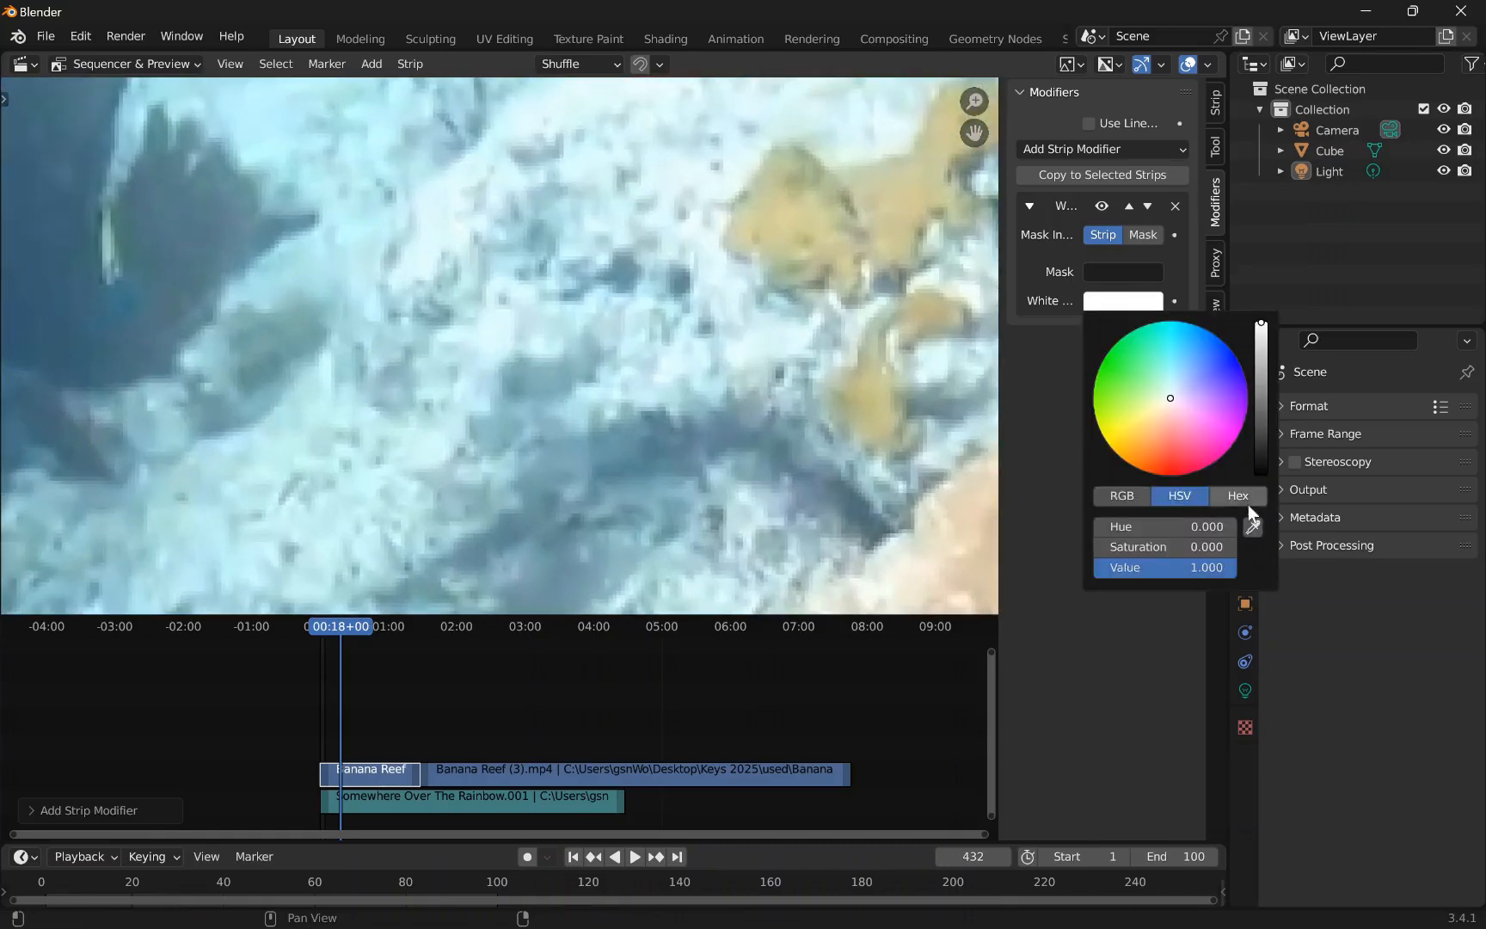
click(1254, 528)
click(500, 327)
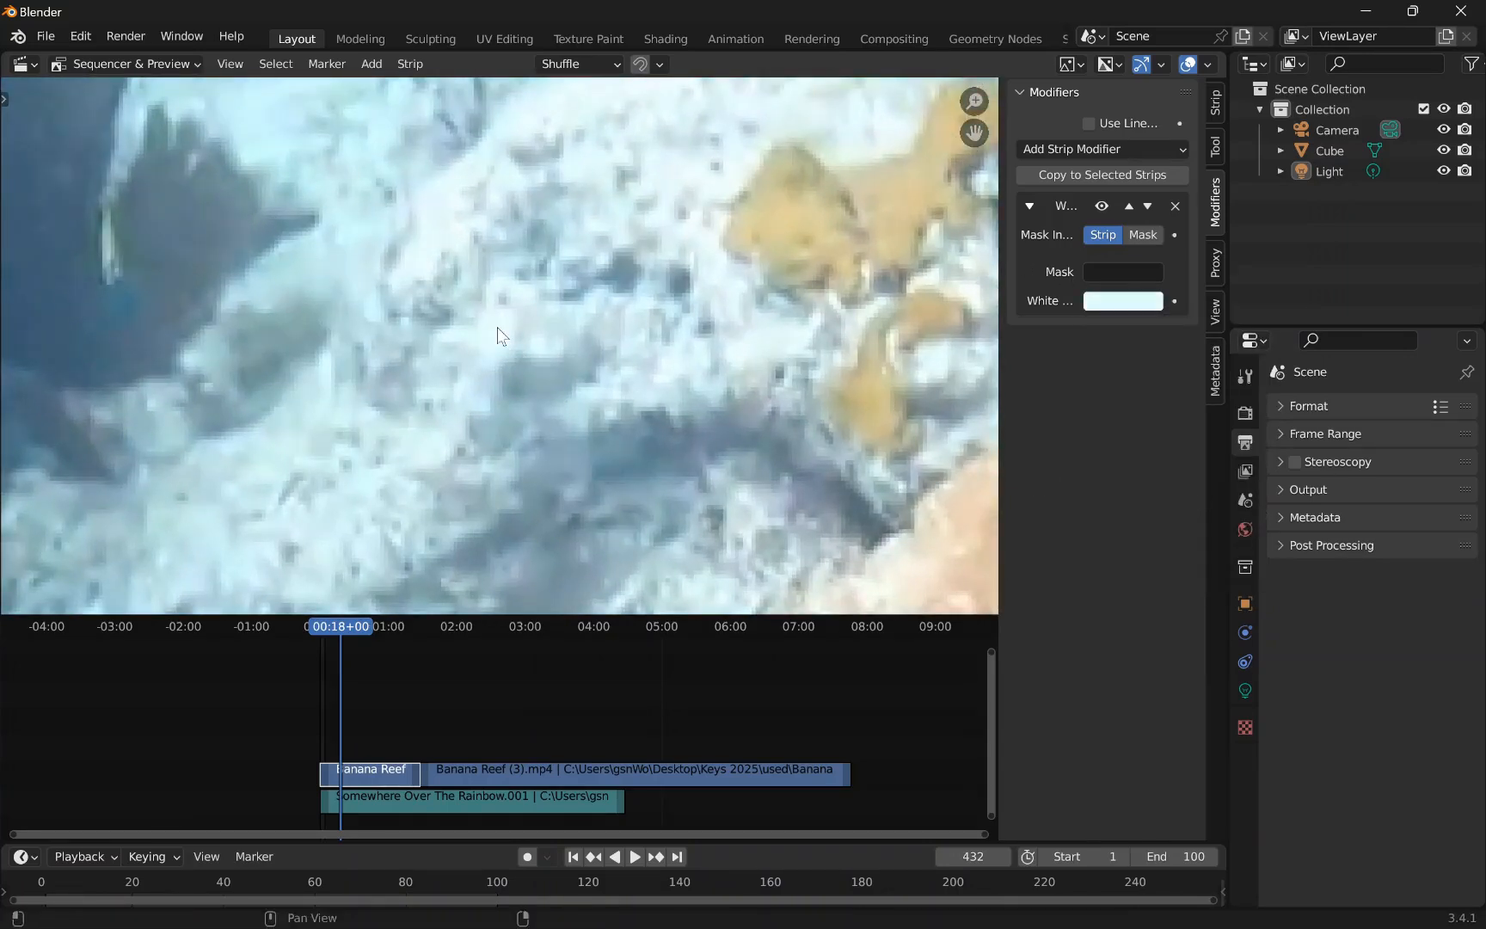
- Compare the full frame of the first Banana Reef clip with and without the White Balance modifier
scroll(694, 408, down, 8)
scroll(679, 399, down, 6)
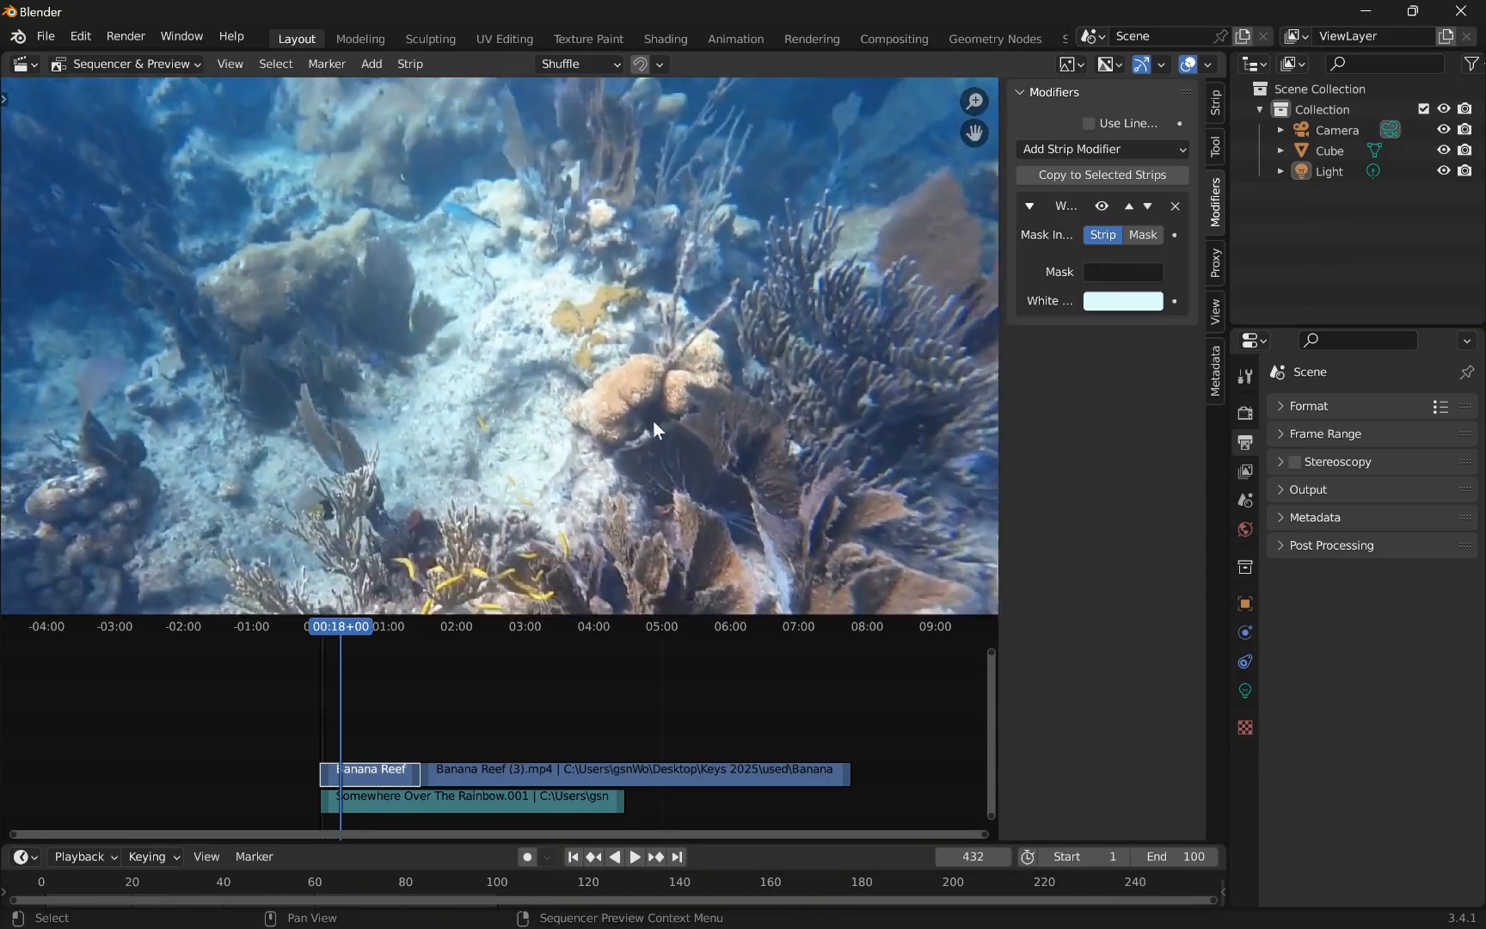
scroll(610, 355, down, 3)
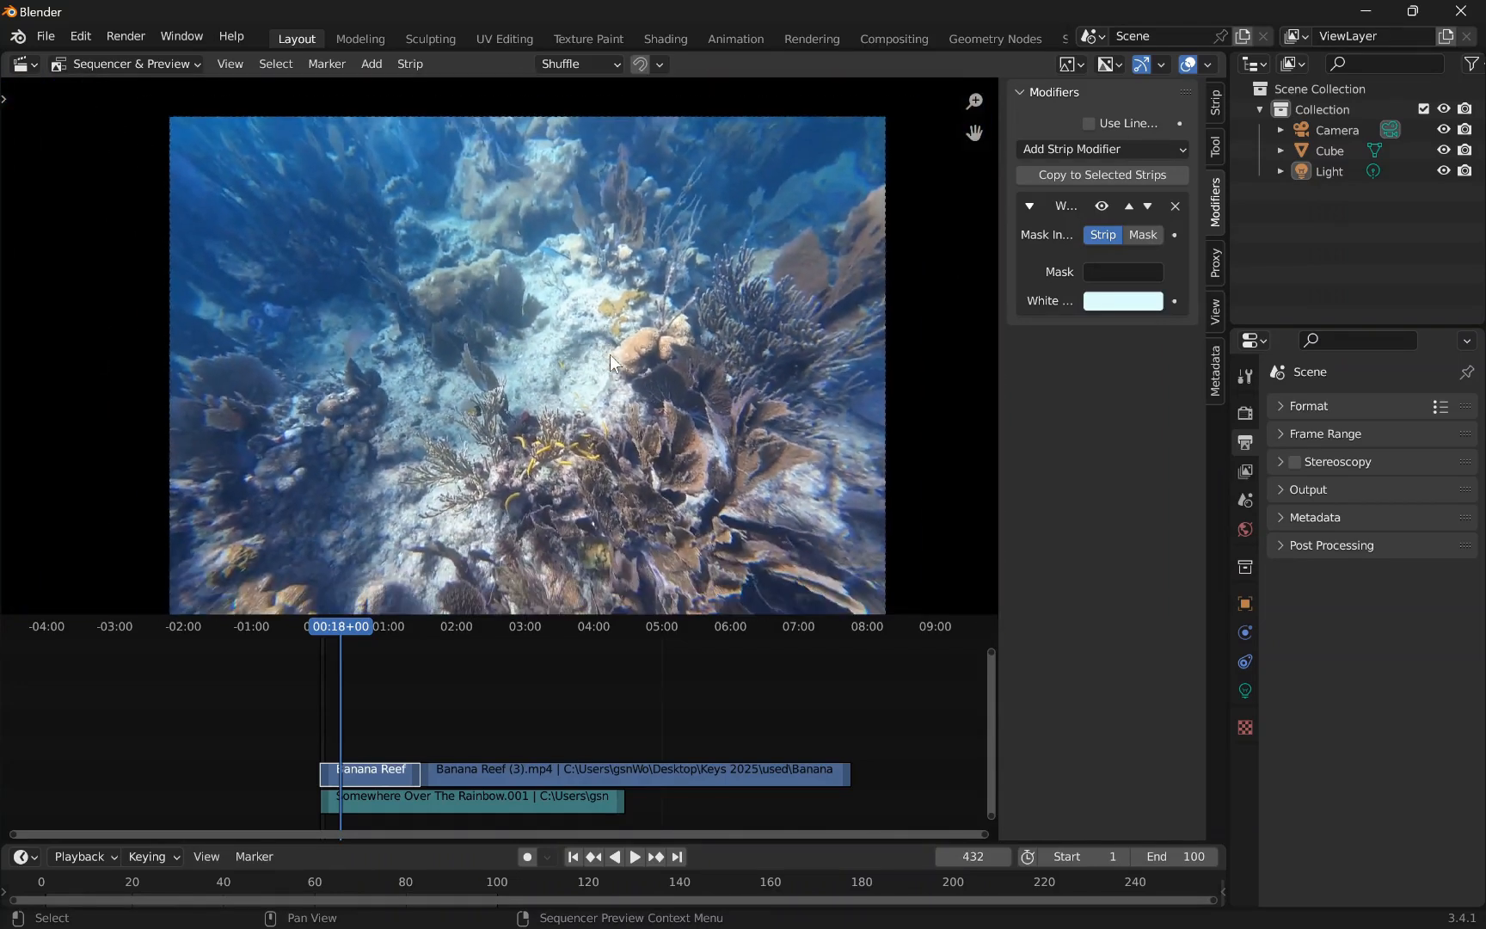
scroll(559, 275, down, 2)
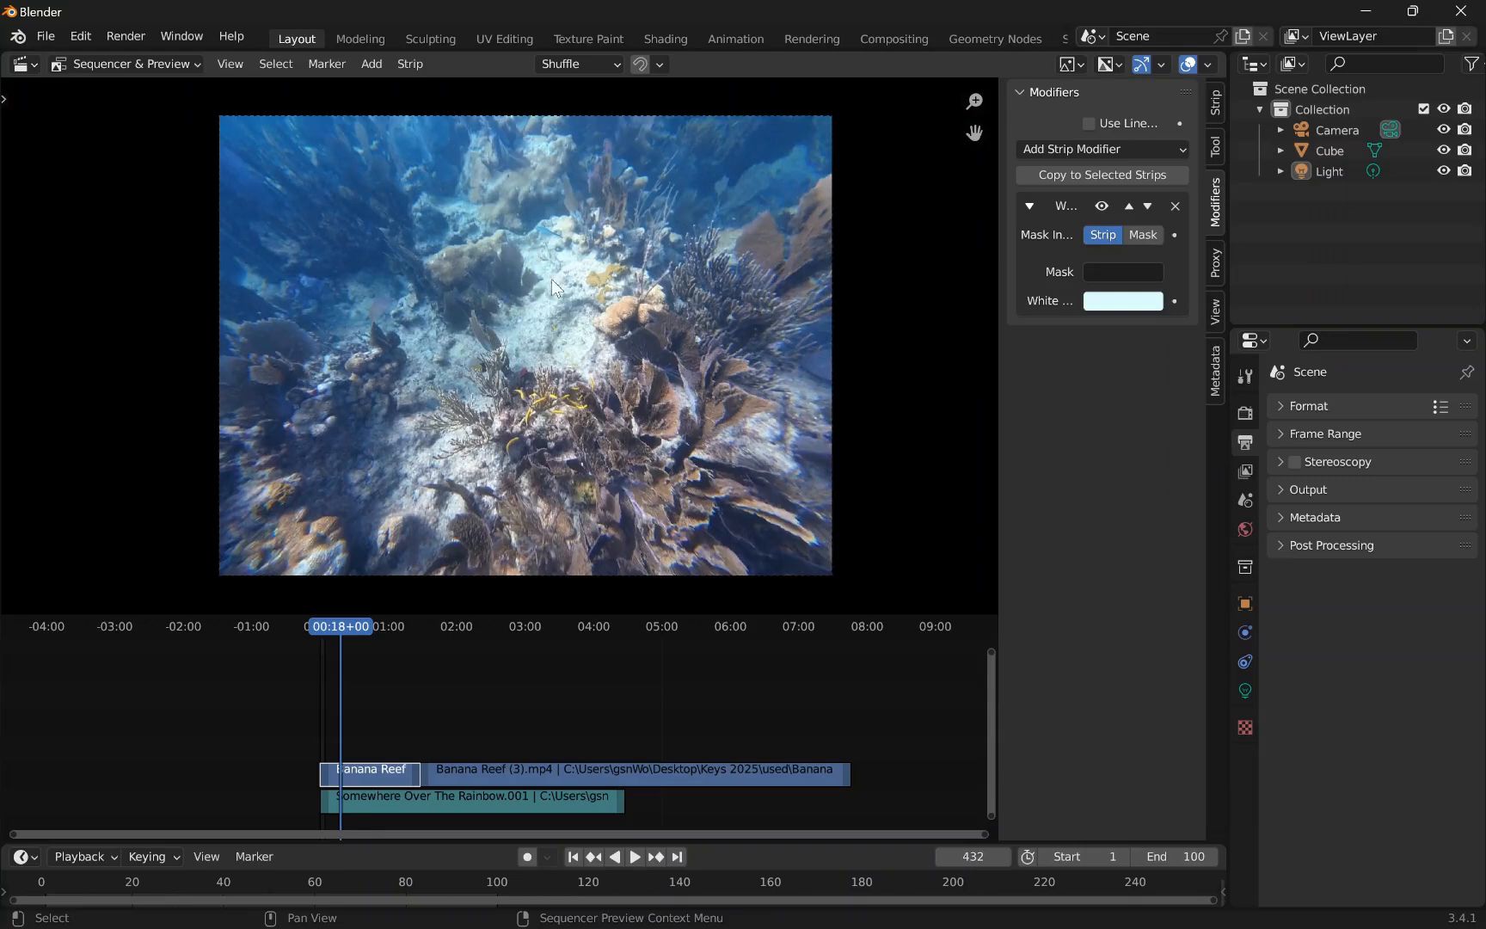
click(1104, 207)
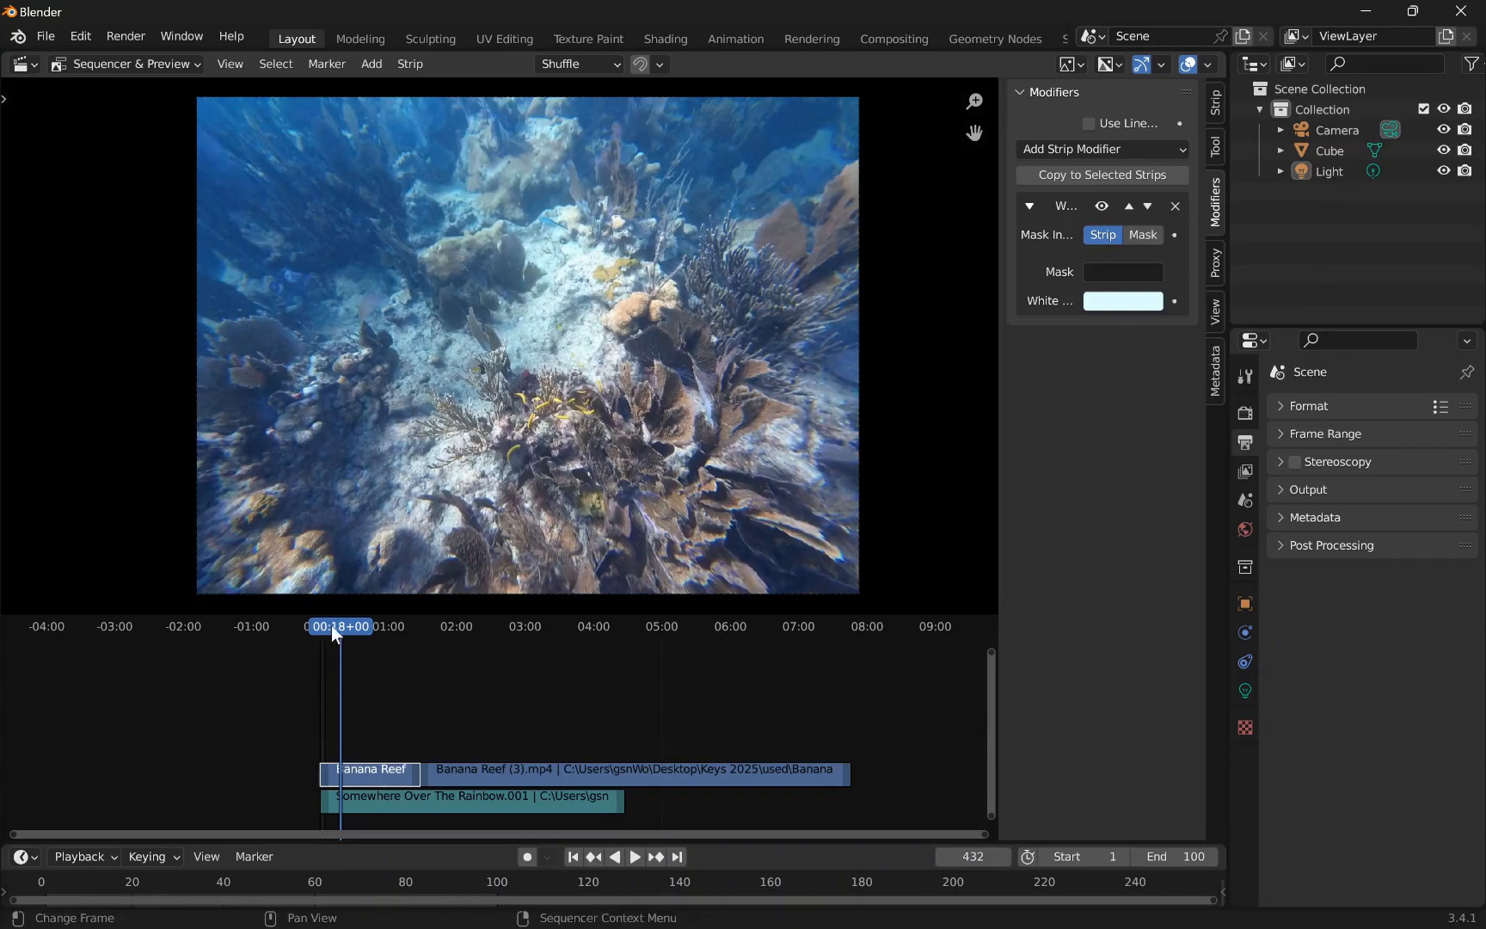
- Compare the fish close-up at 00:24+23 with and without the White Balance modifier
drag(332, 626, 347, 623)
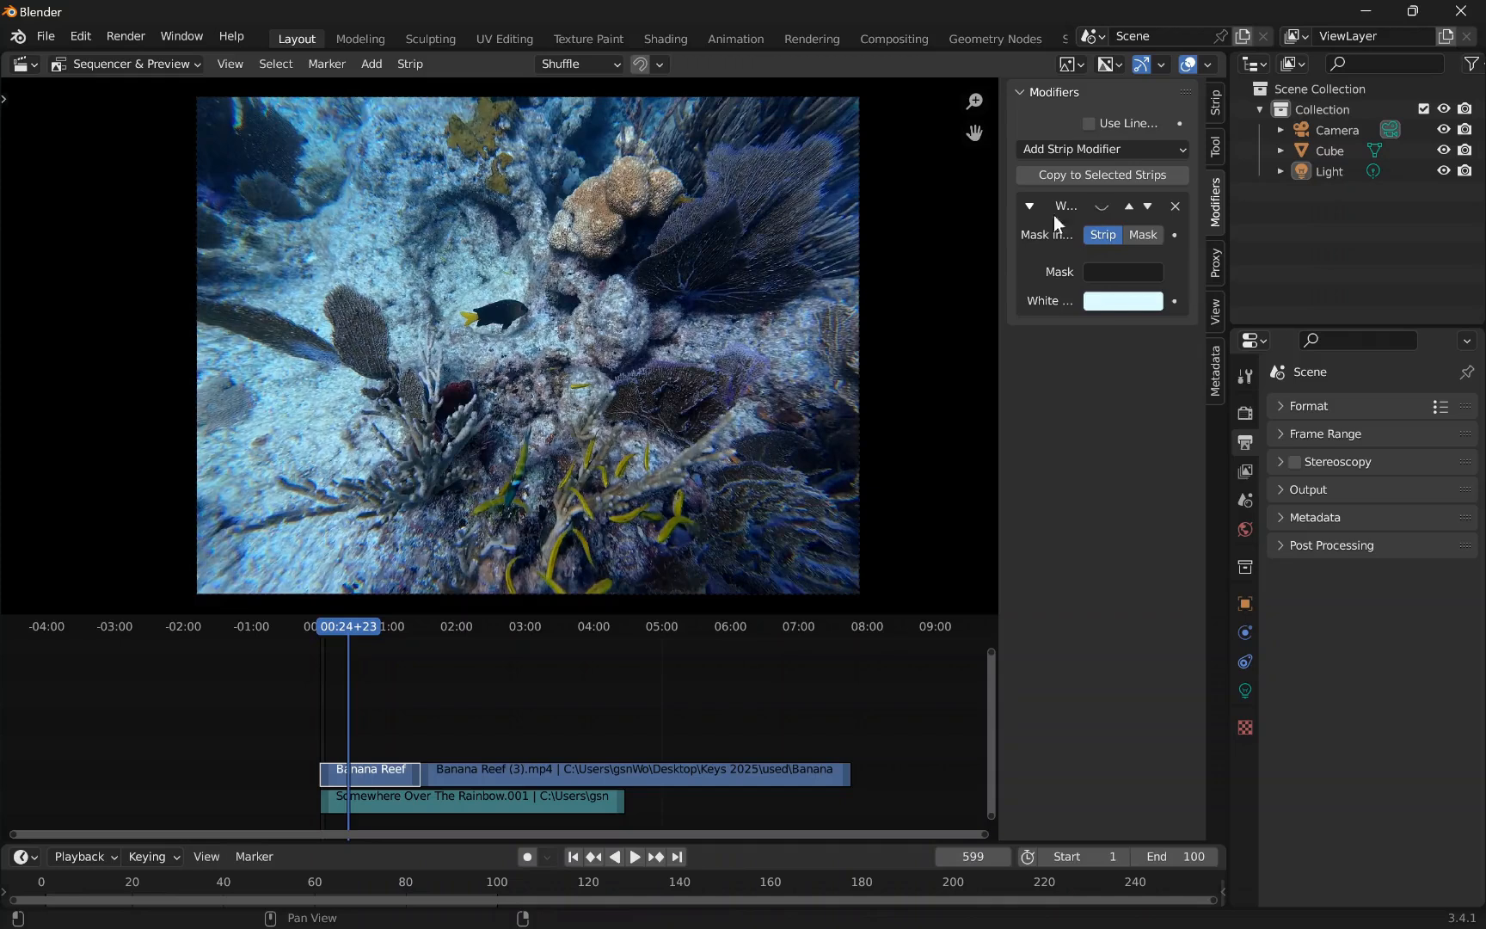
scroll(550, 313, up, 4)
middle_drag(605, 291, 563, 351)
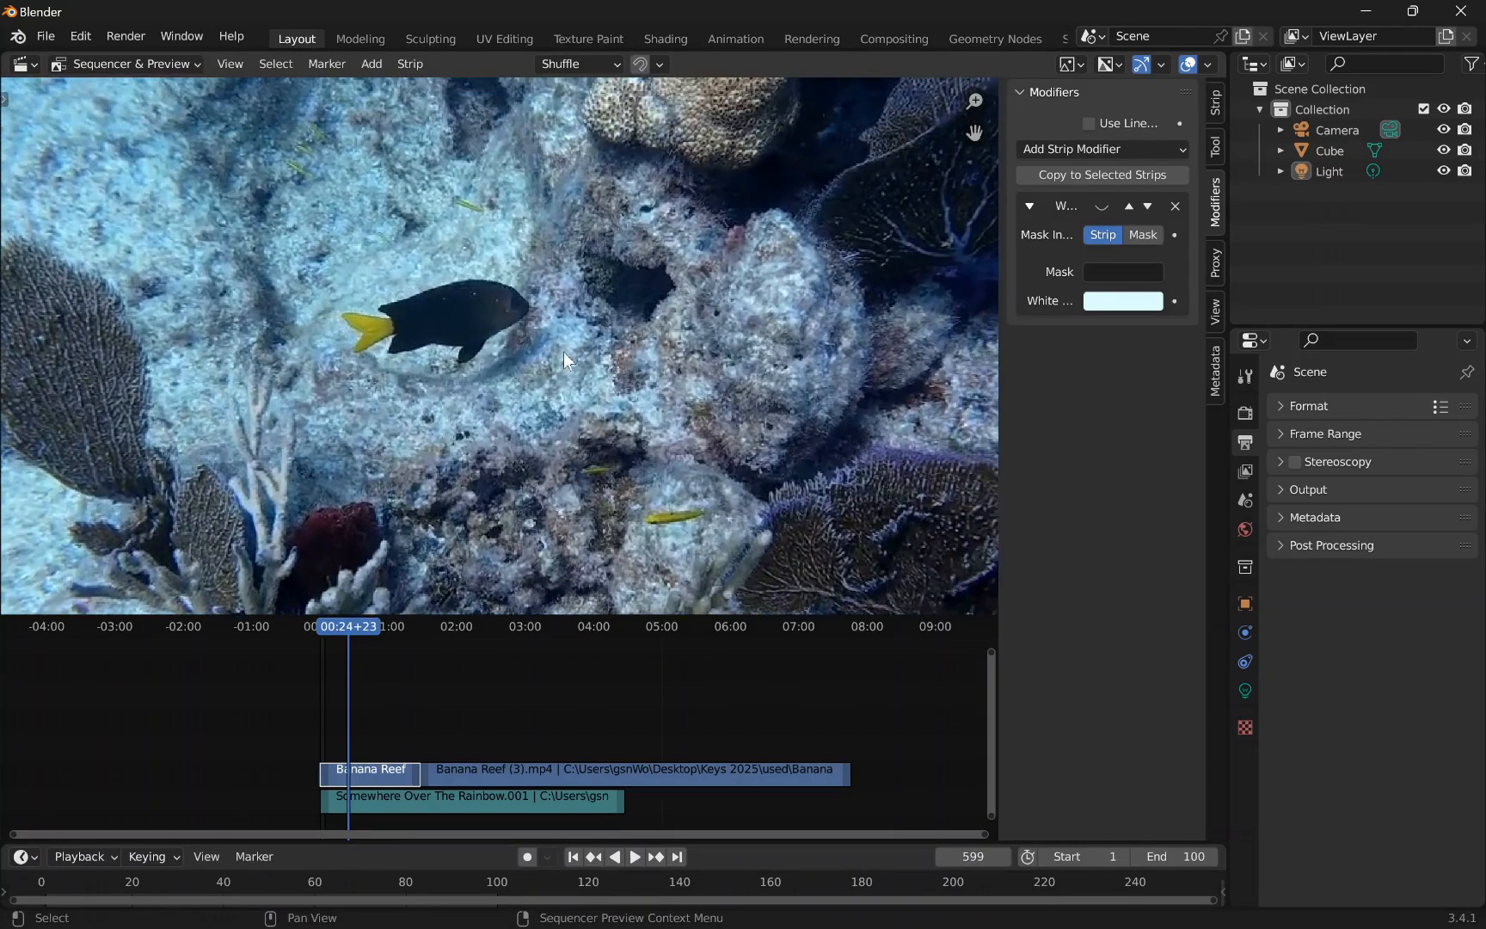
click(1103, 207)
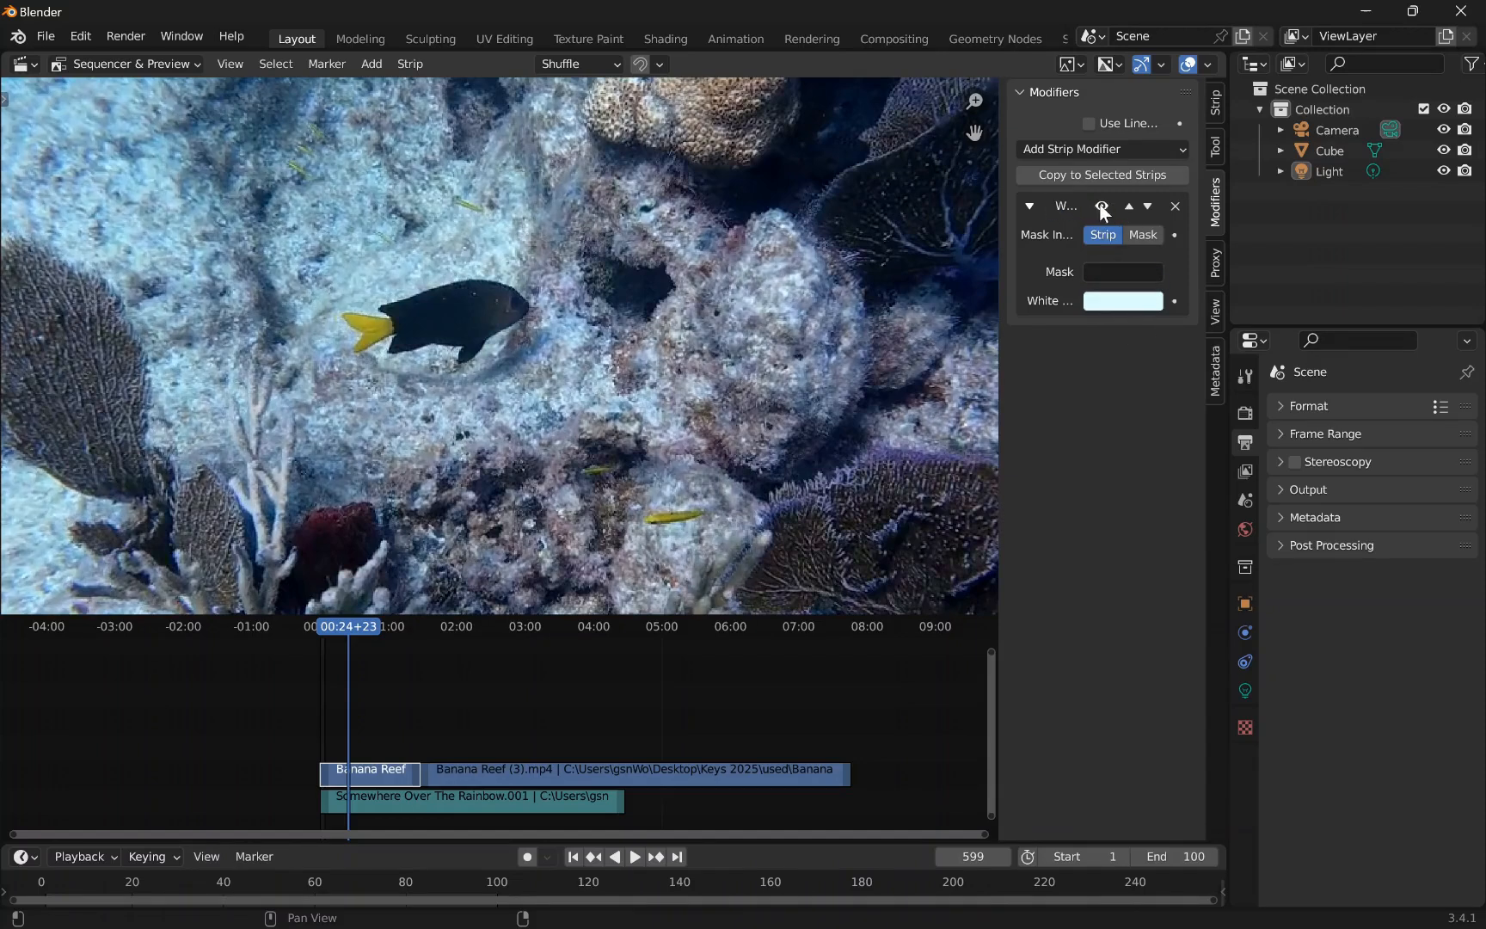
- Try a Bright/Contrast modifier on the first Banana Reef strip and remove it
click(1115, 152)
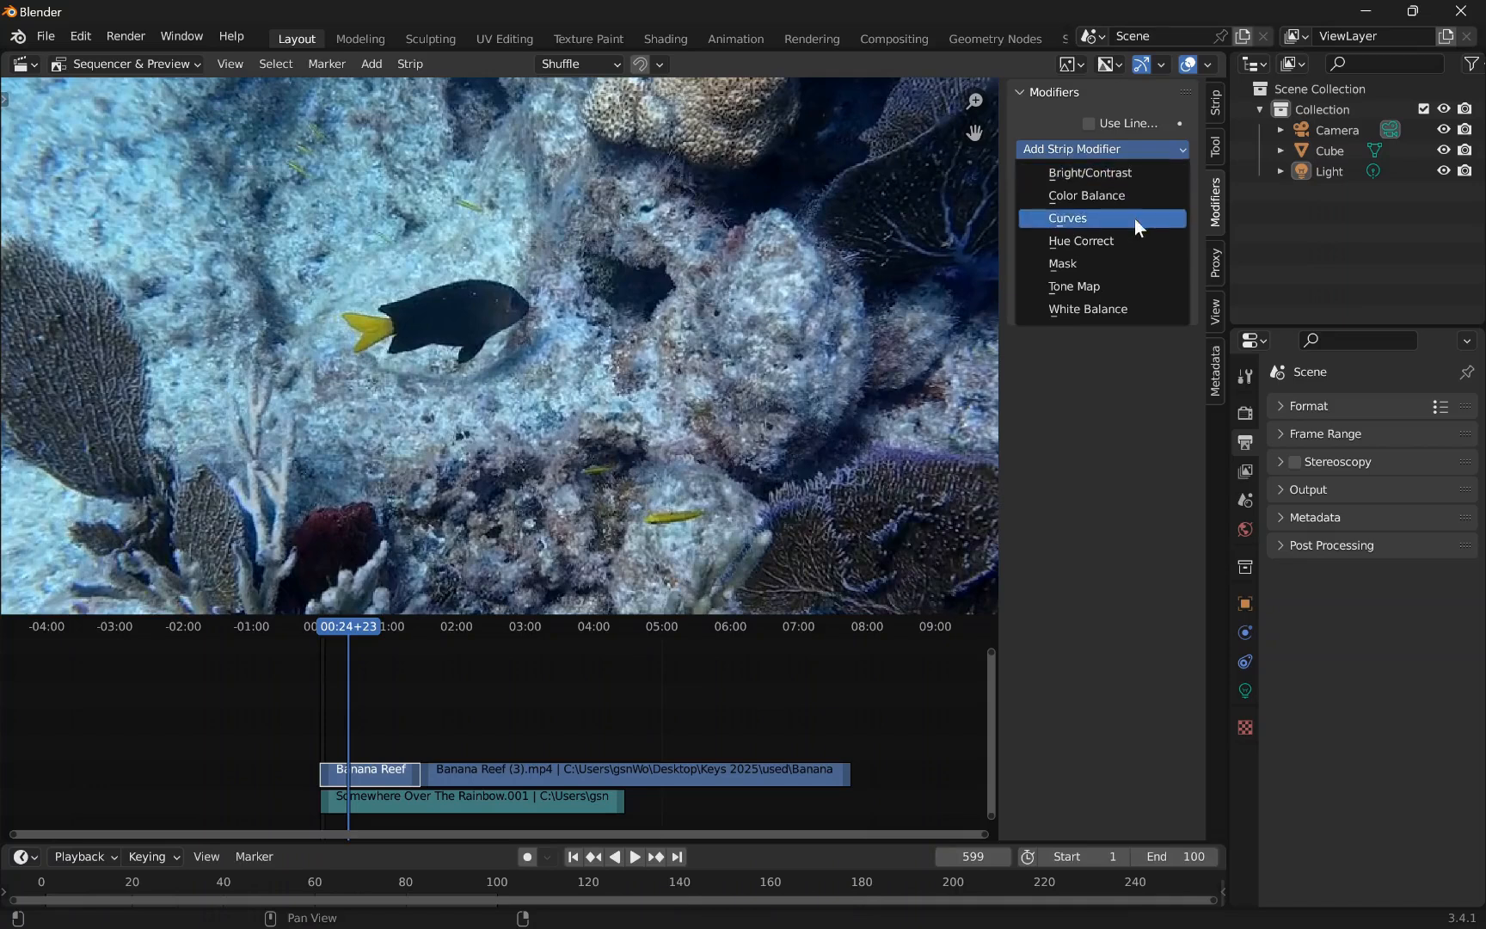
click(1118, 175)
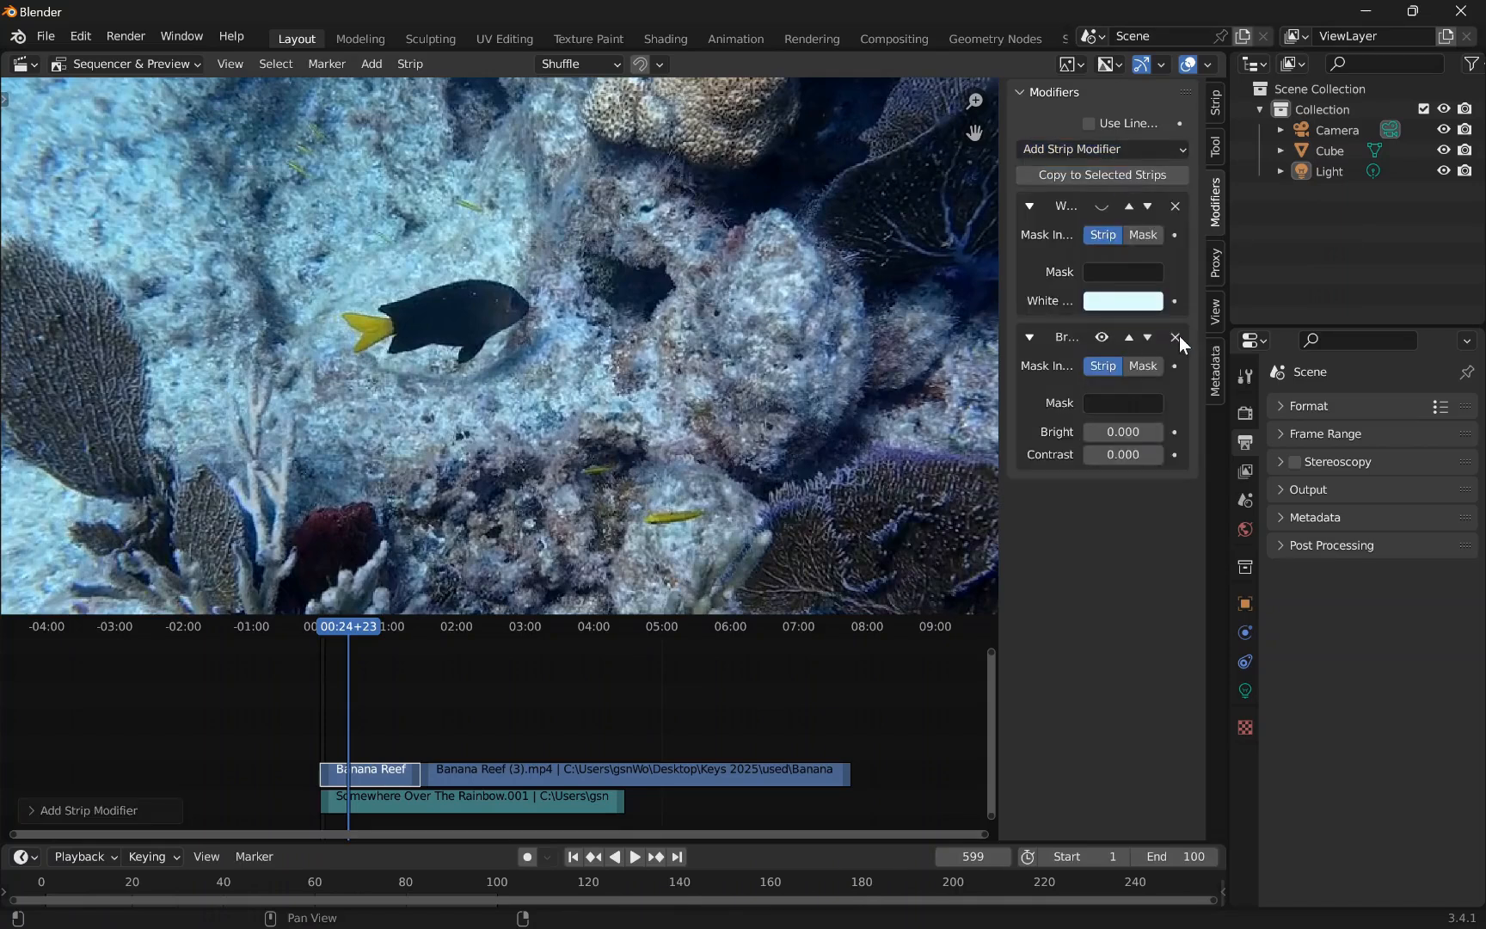
click(1179, 336)
- Add a Curves modifier to the first Banana Reef strip and bend its combined curve upward in the darker tones
click(1103, 150)
click(1109, 216)
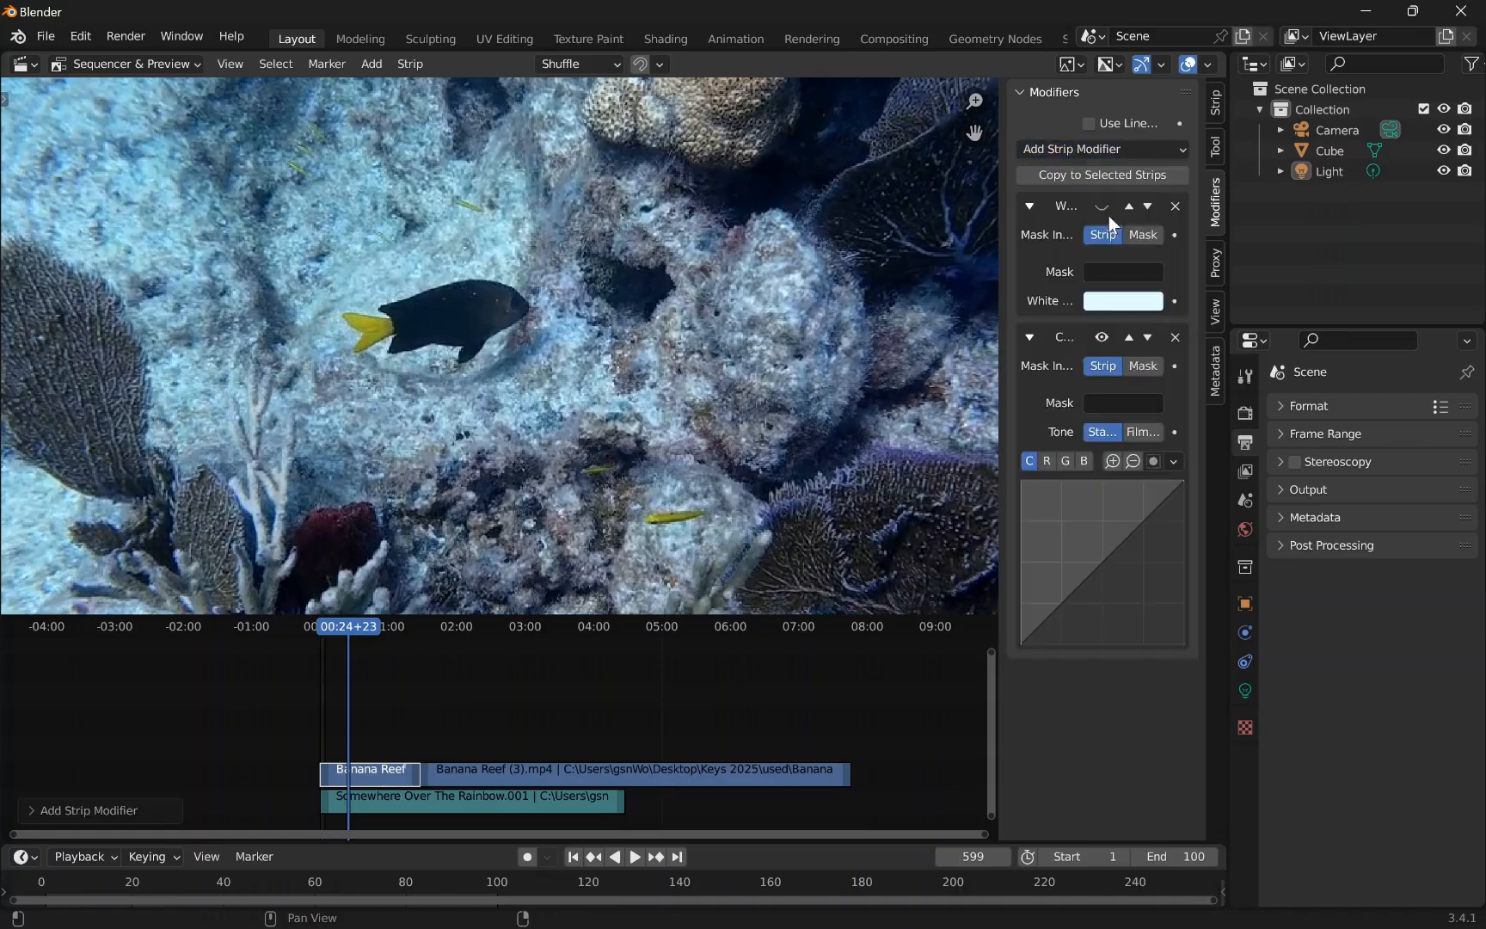
click(1098, 562)
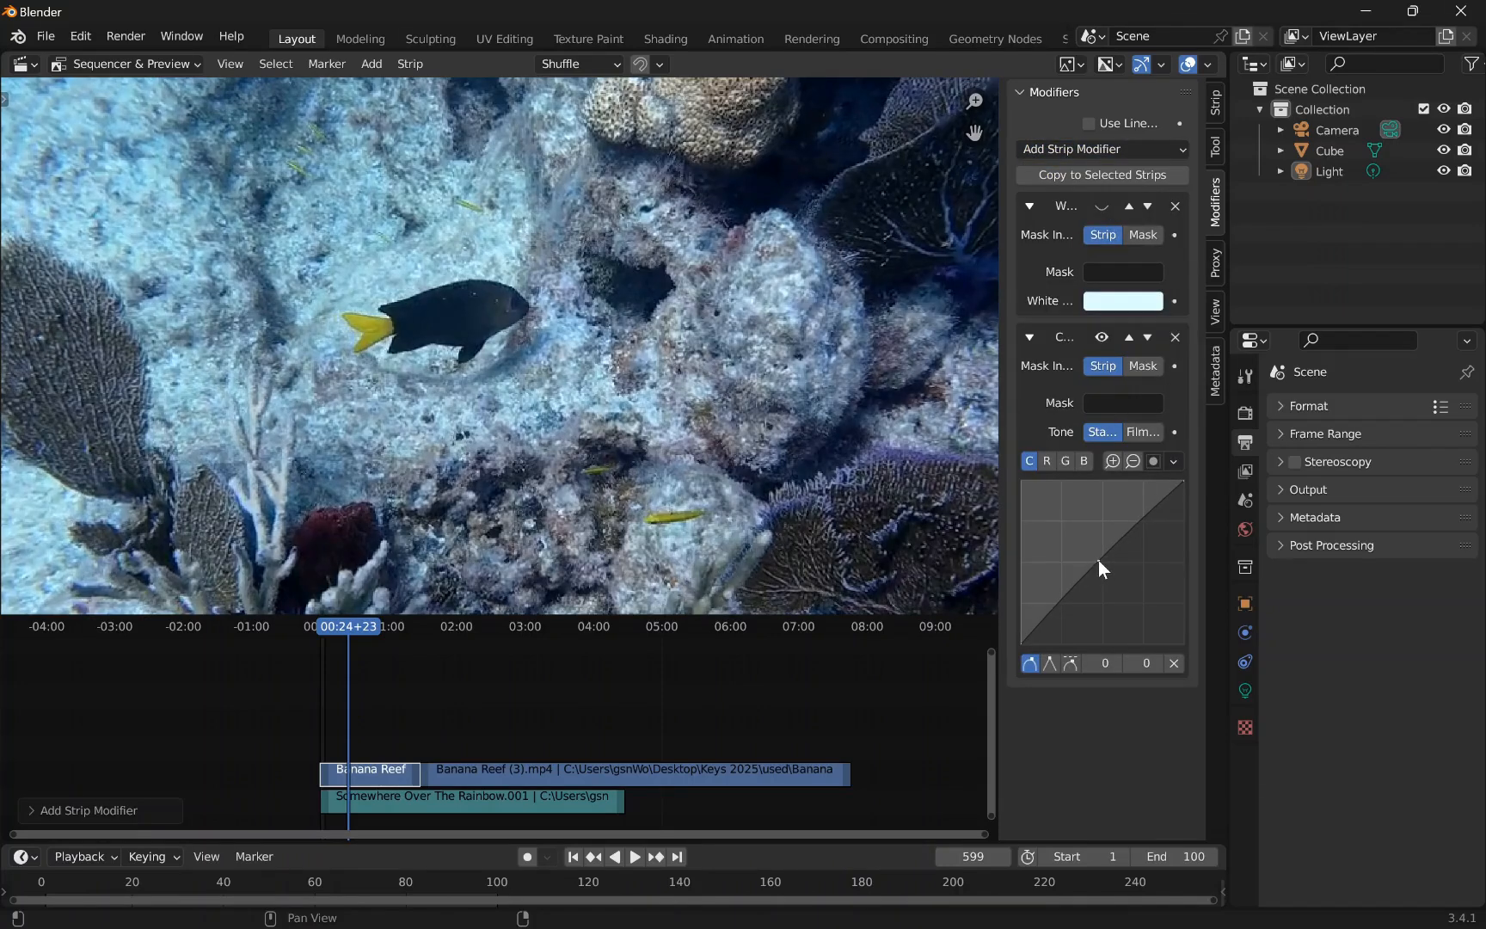
drag(1099, 560, 1069, 580)
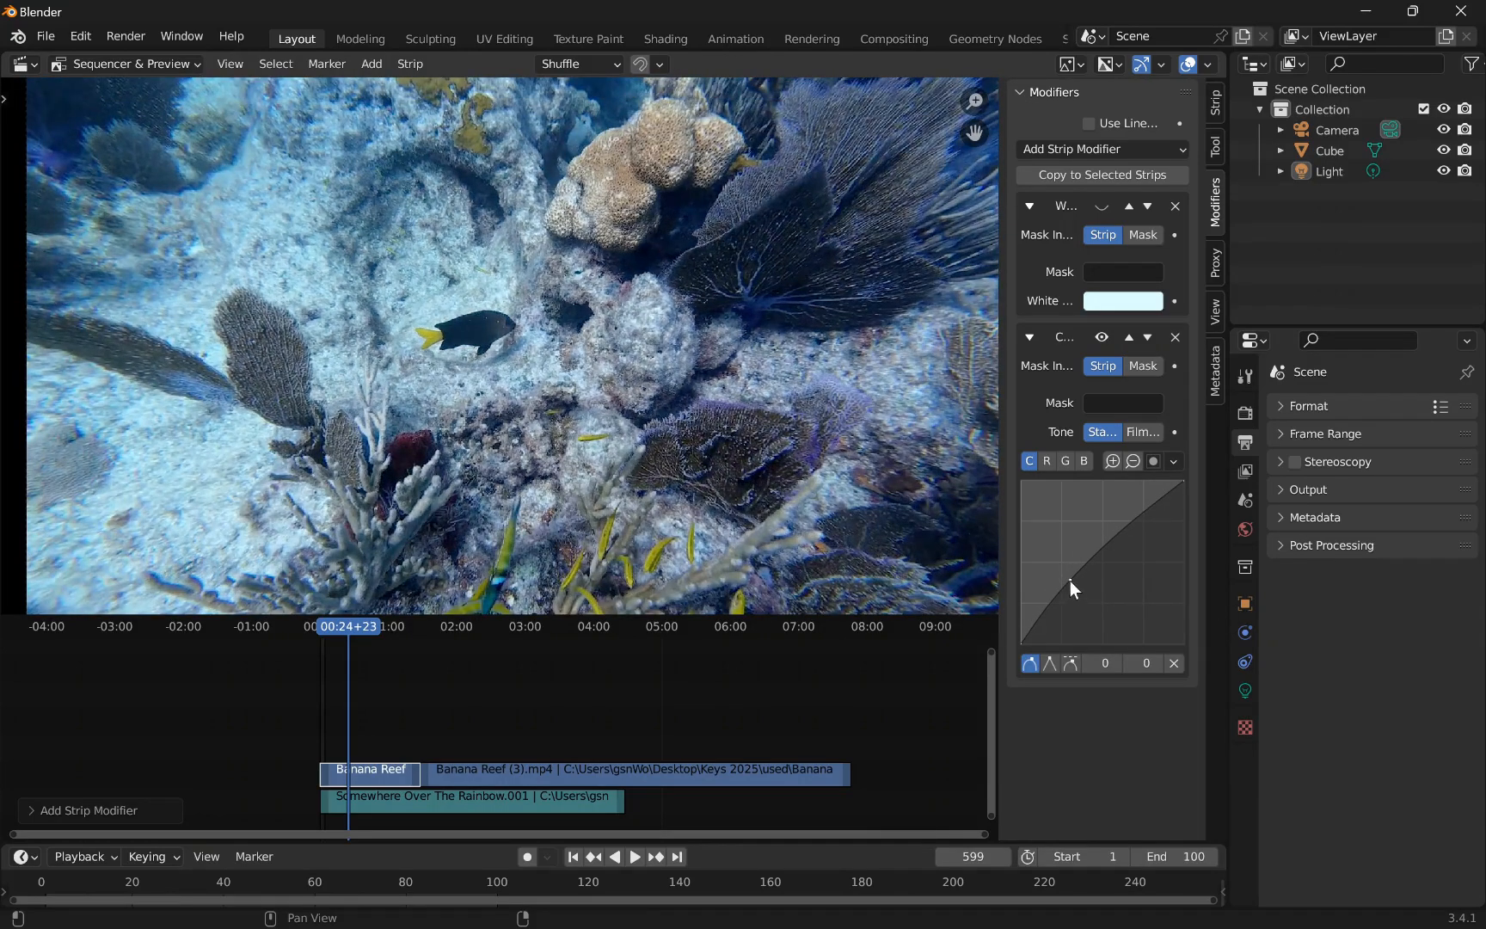
- Switch the Curves modifier off and on repeatedly to compare the brightness of the footage
click(1100, 337)
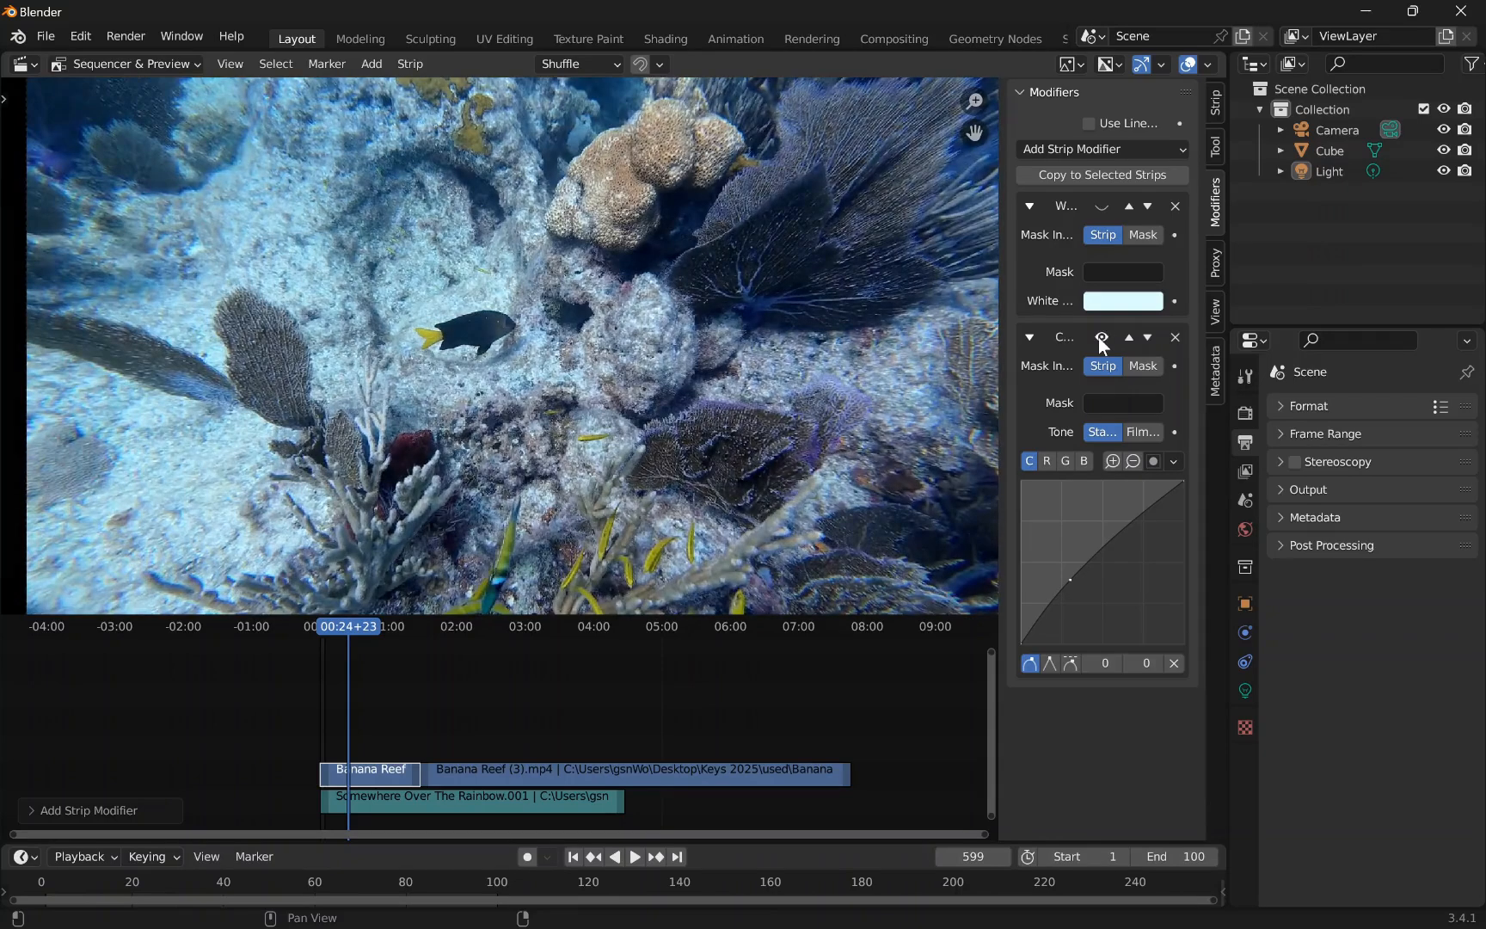
click(1100, 338)
click(1100, 338)
click(1100, 338)
click(1100, 338)
click(1100, 338)
- Remove the Curves and White Balance modifiers from the first Banana Reef strip
click(1174, 336)
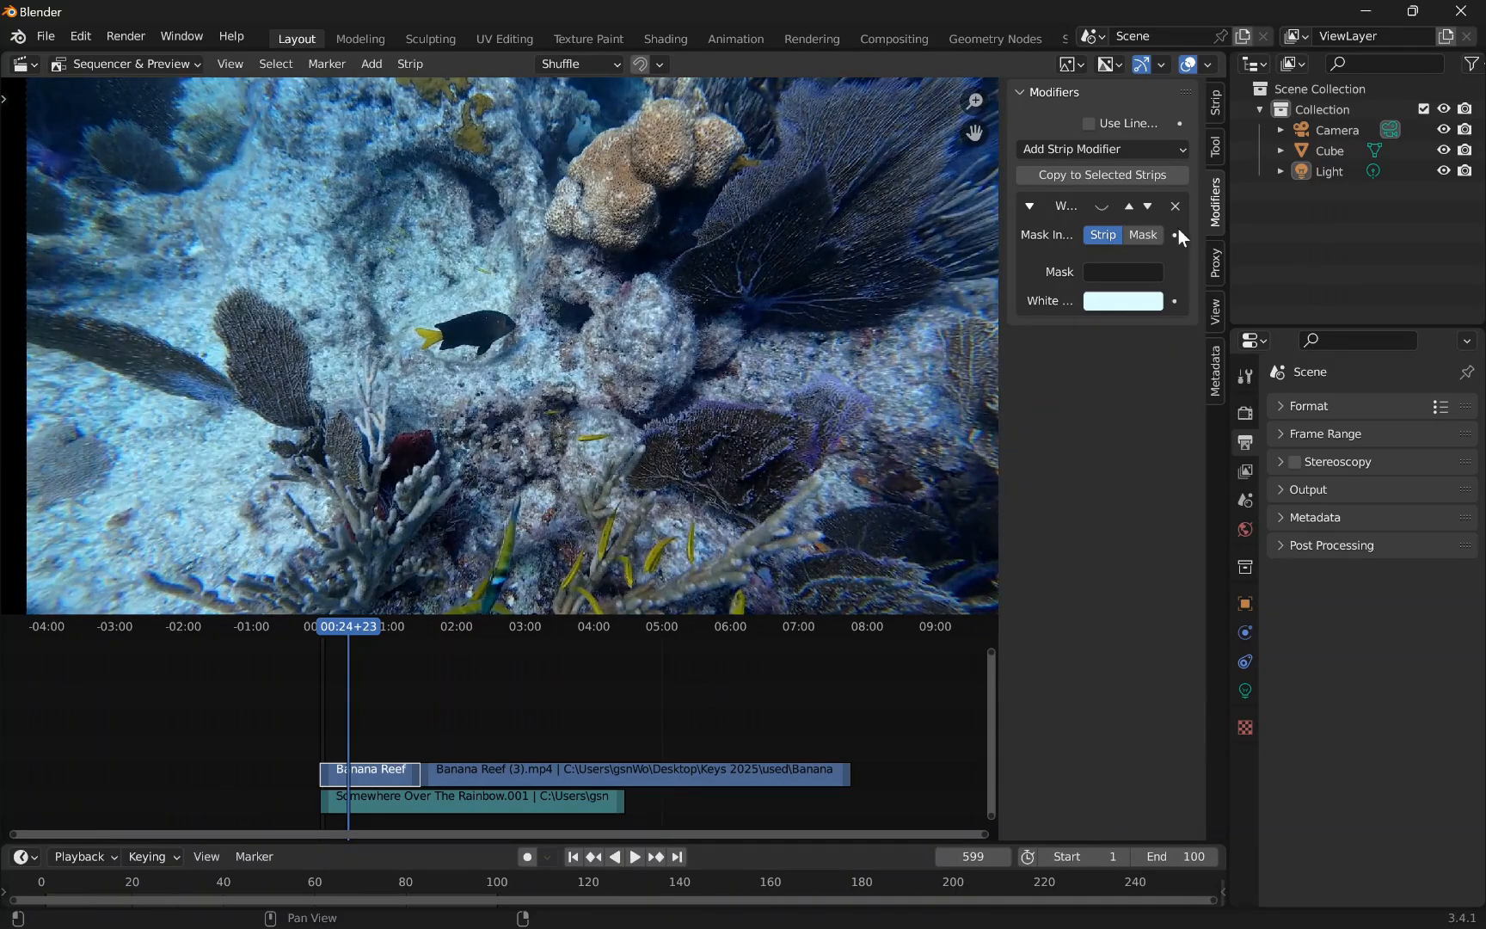
click(1174, 207)
- Switch to OBS to stop the screen recording, and minimise its window to return to Blender
click(465, 903)
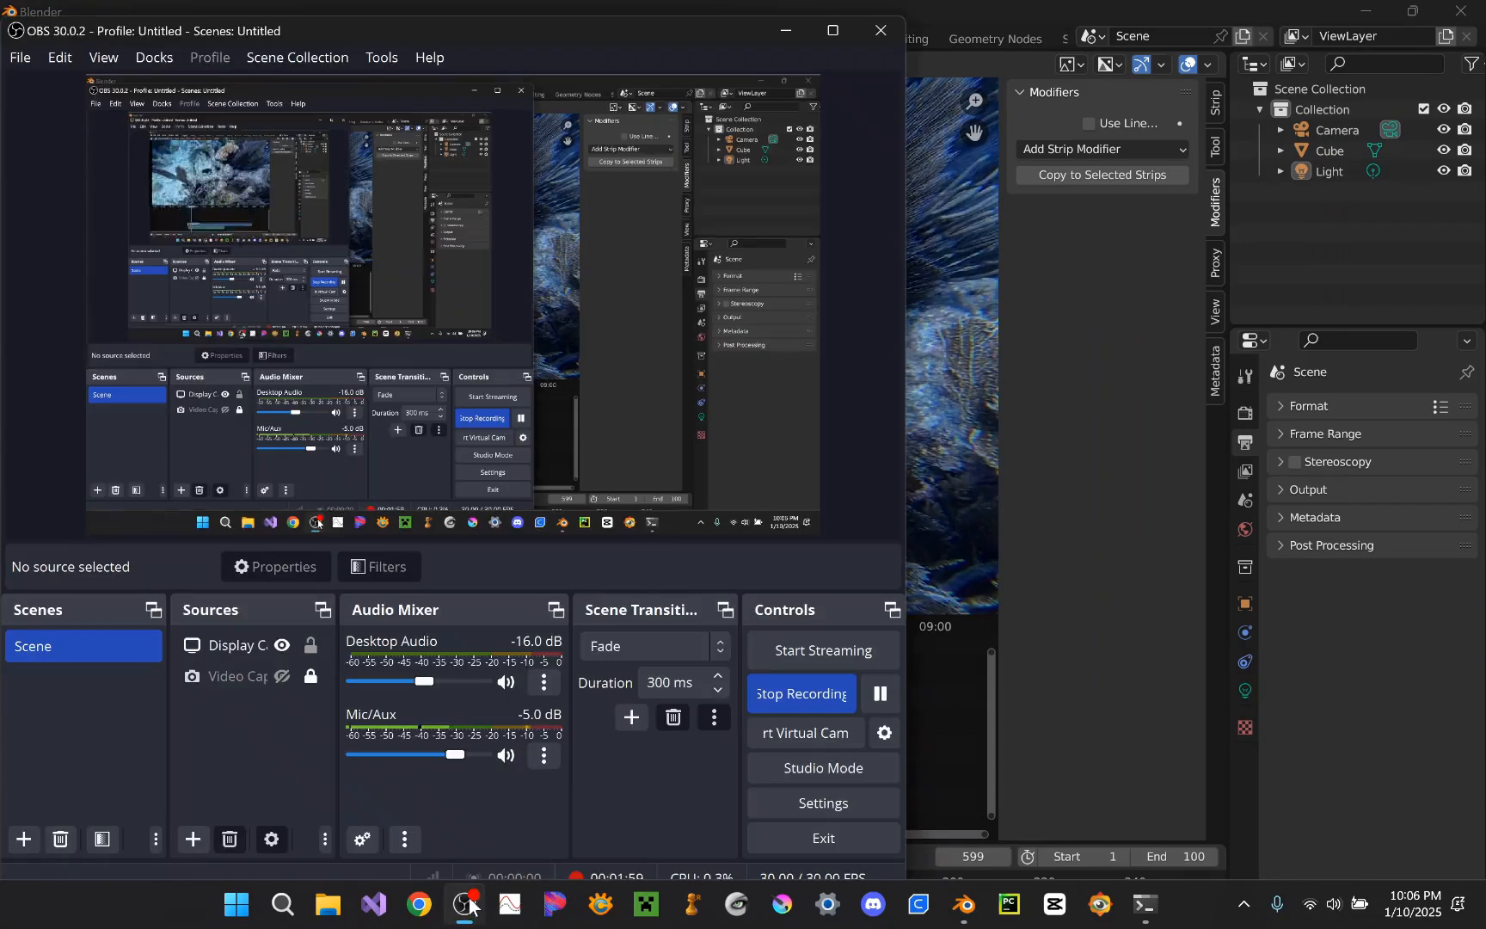
click(799, 690)
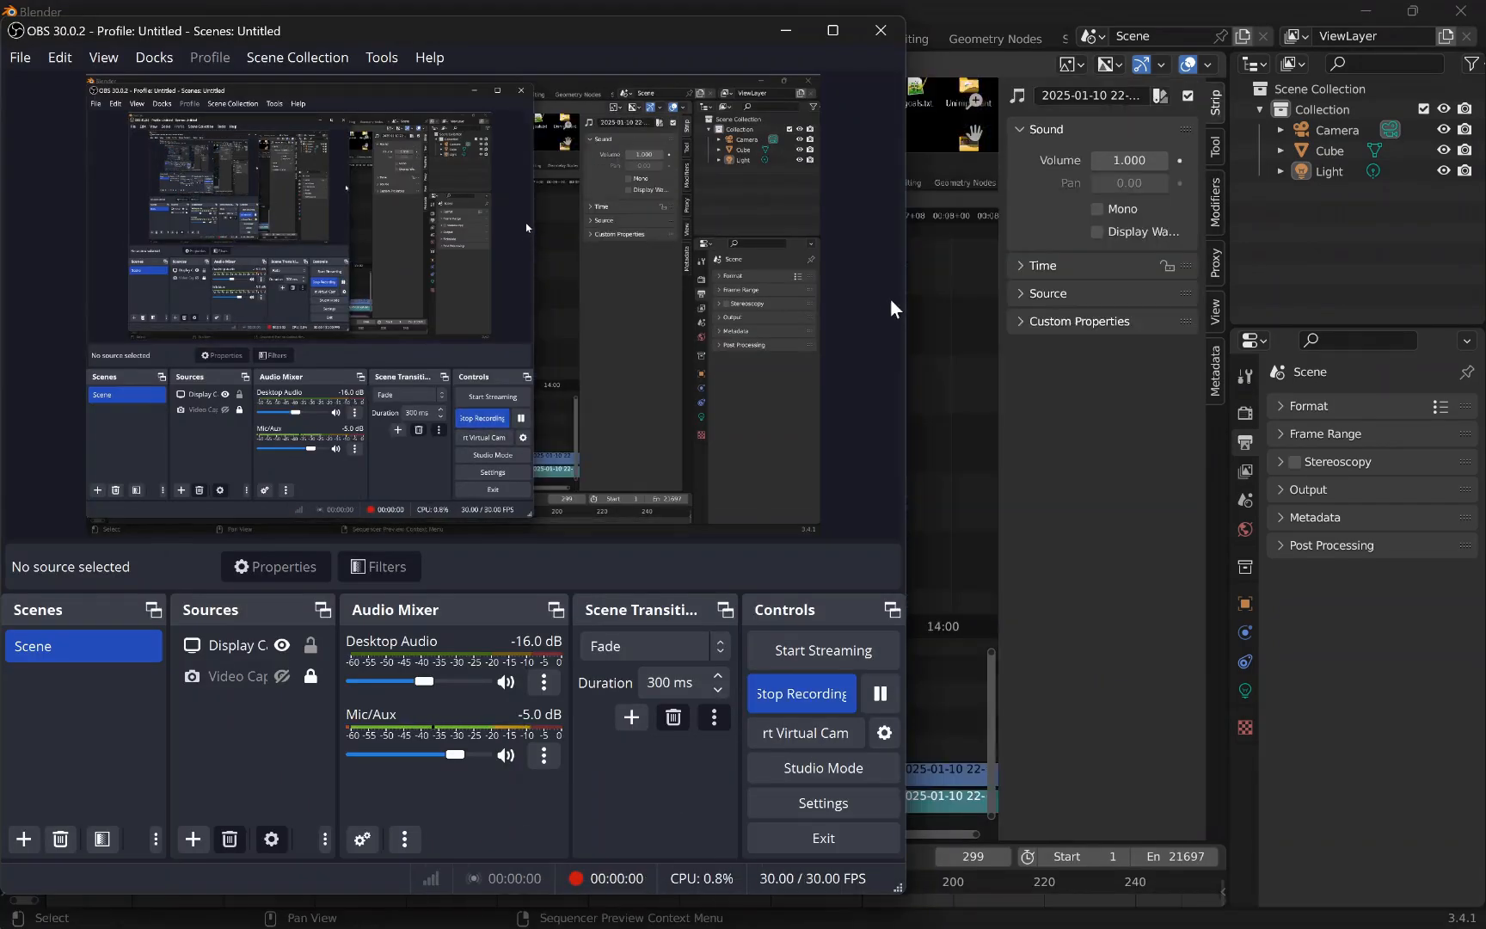
click(788, 33)
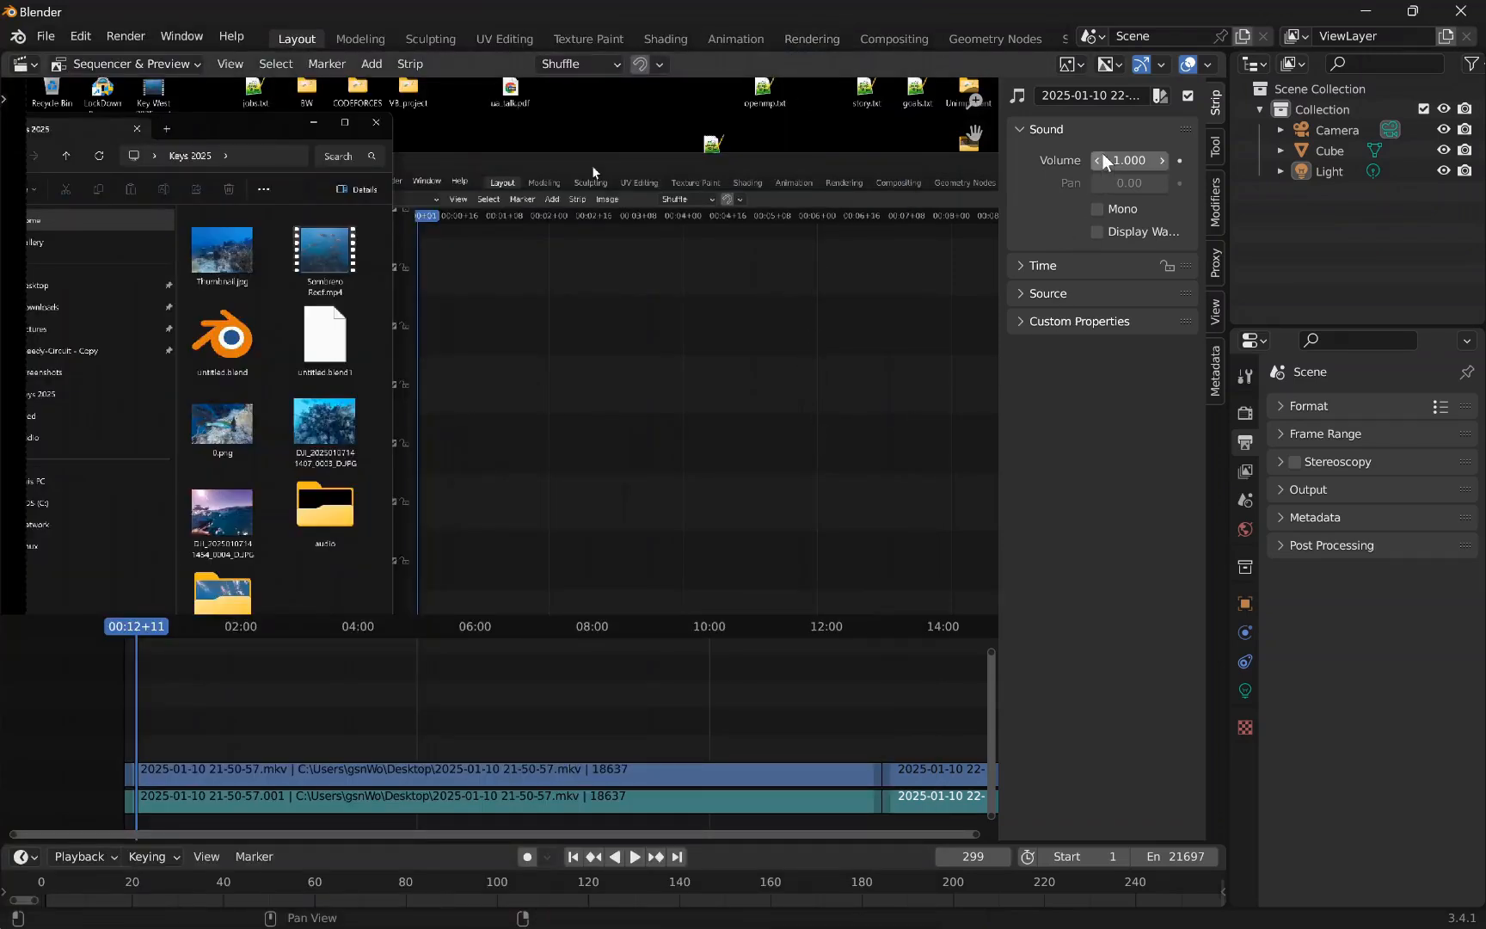
click(372, 778)
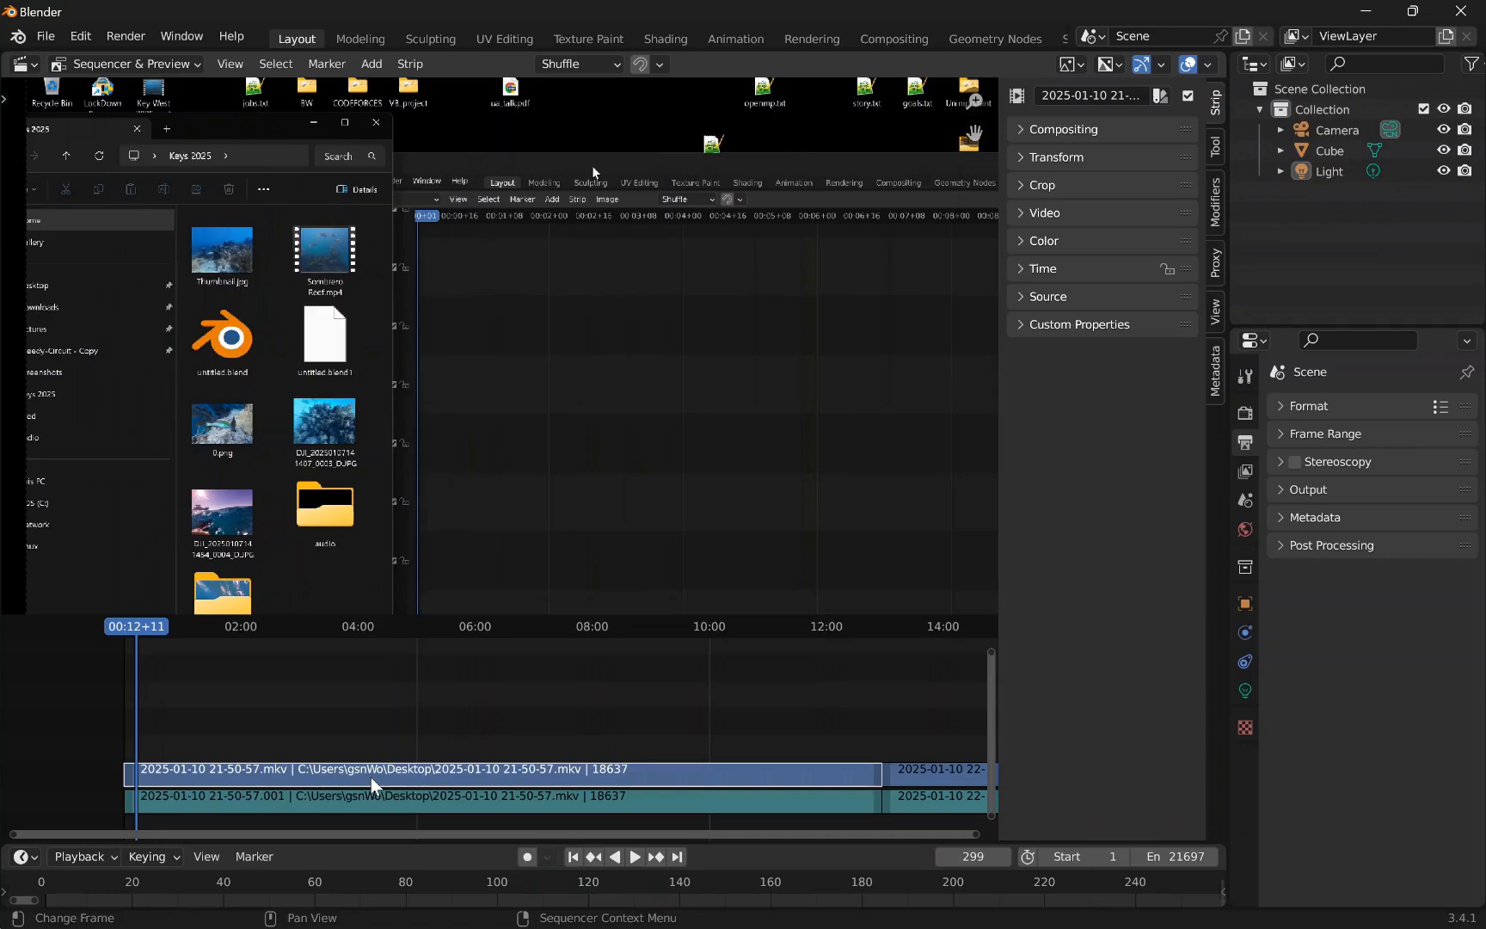
click(375, 804)
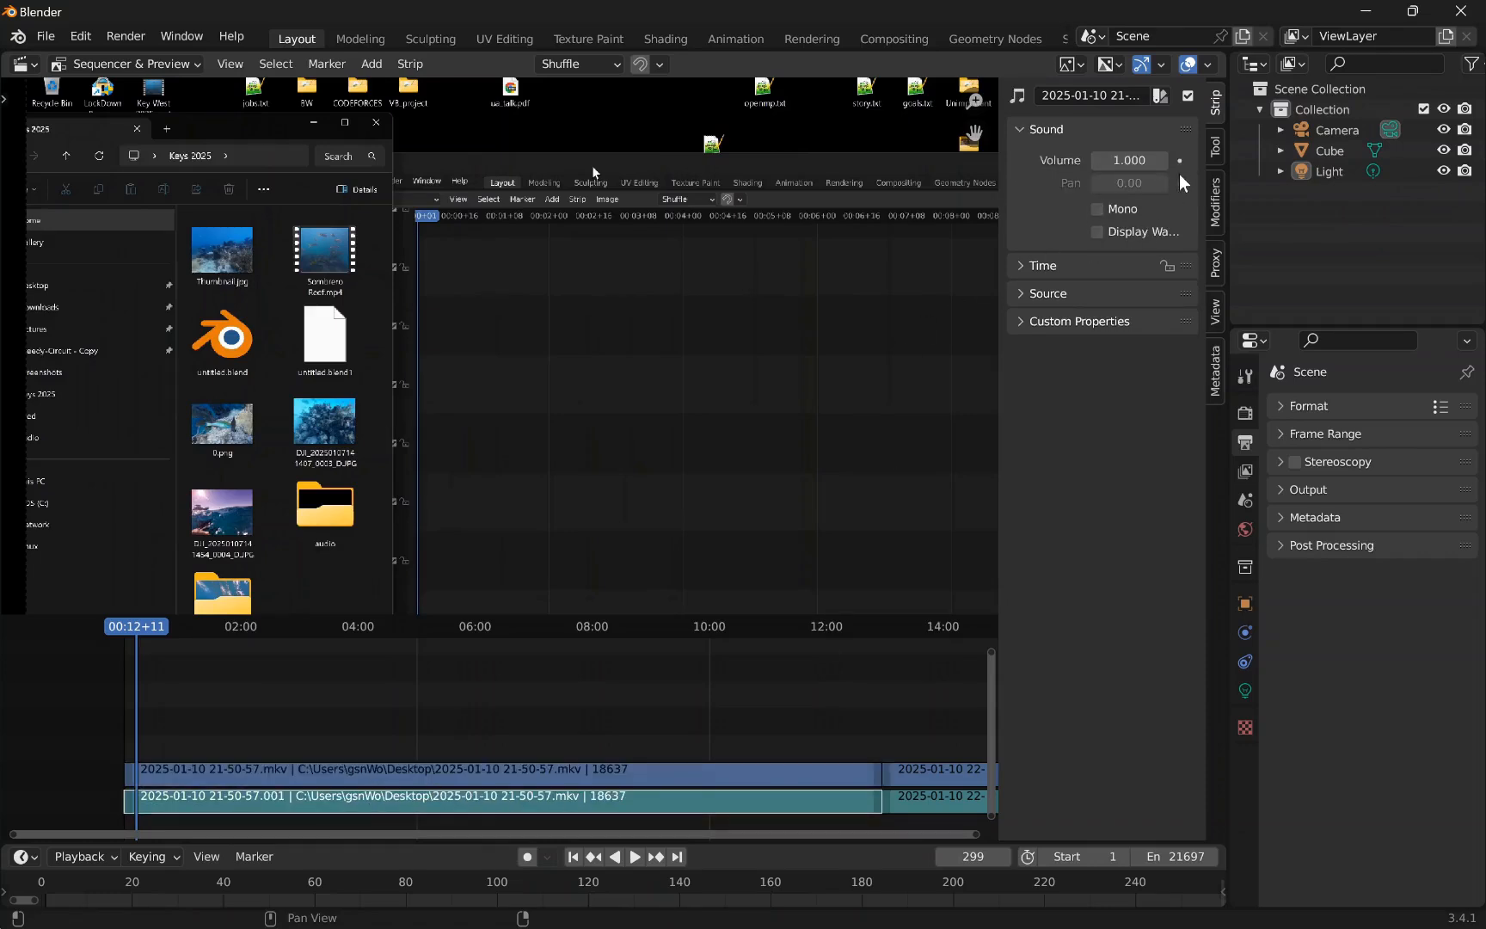
key(i)
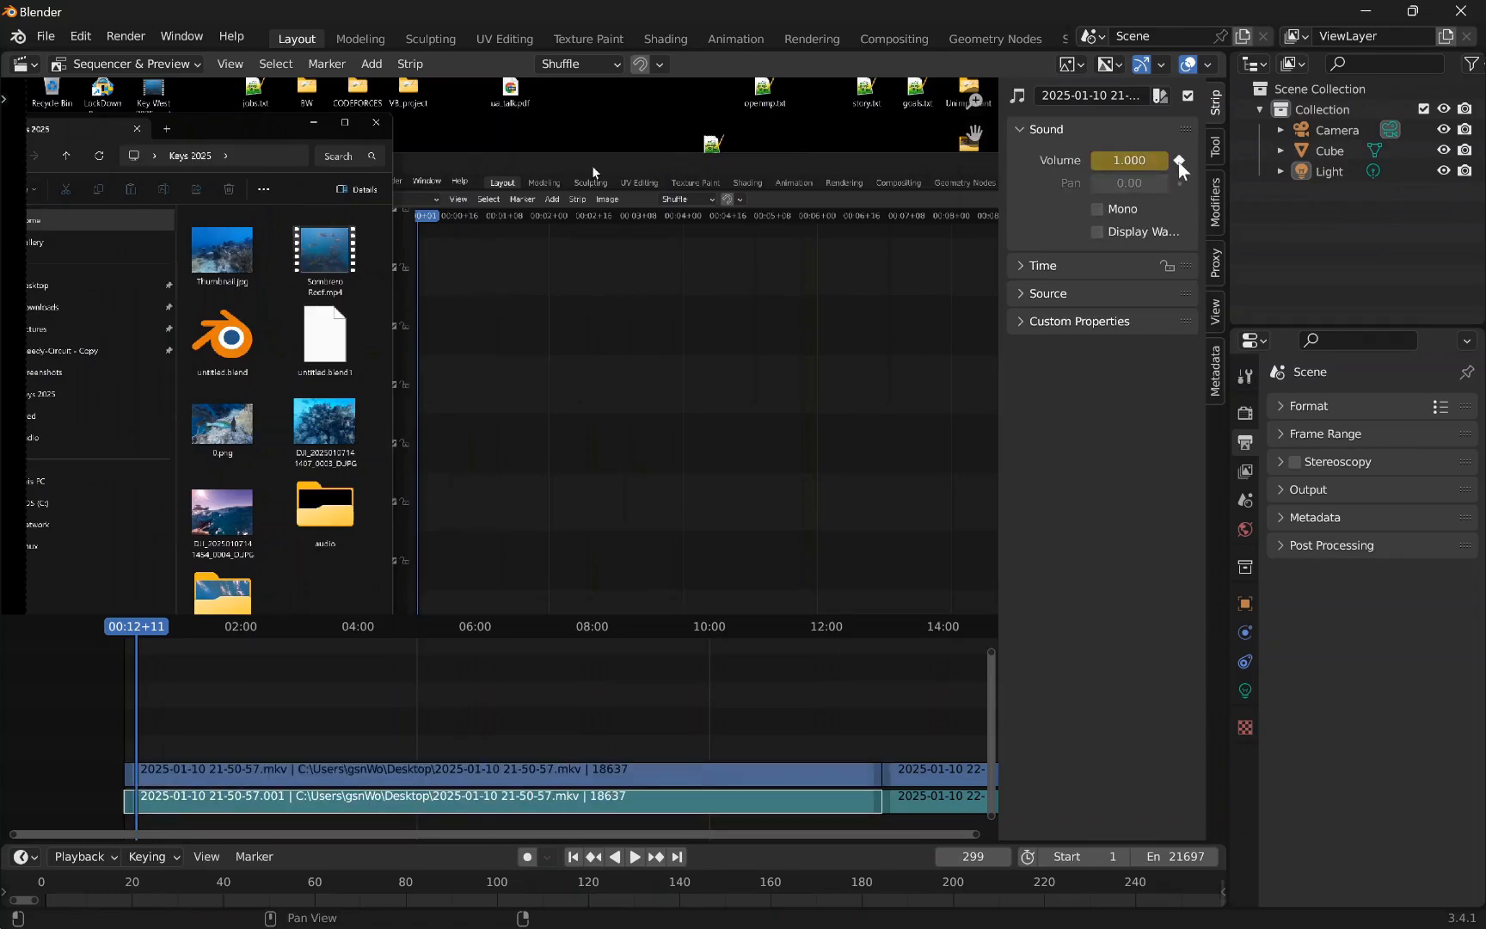
click(1179, 162)
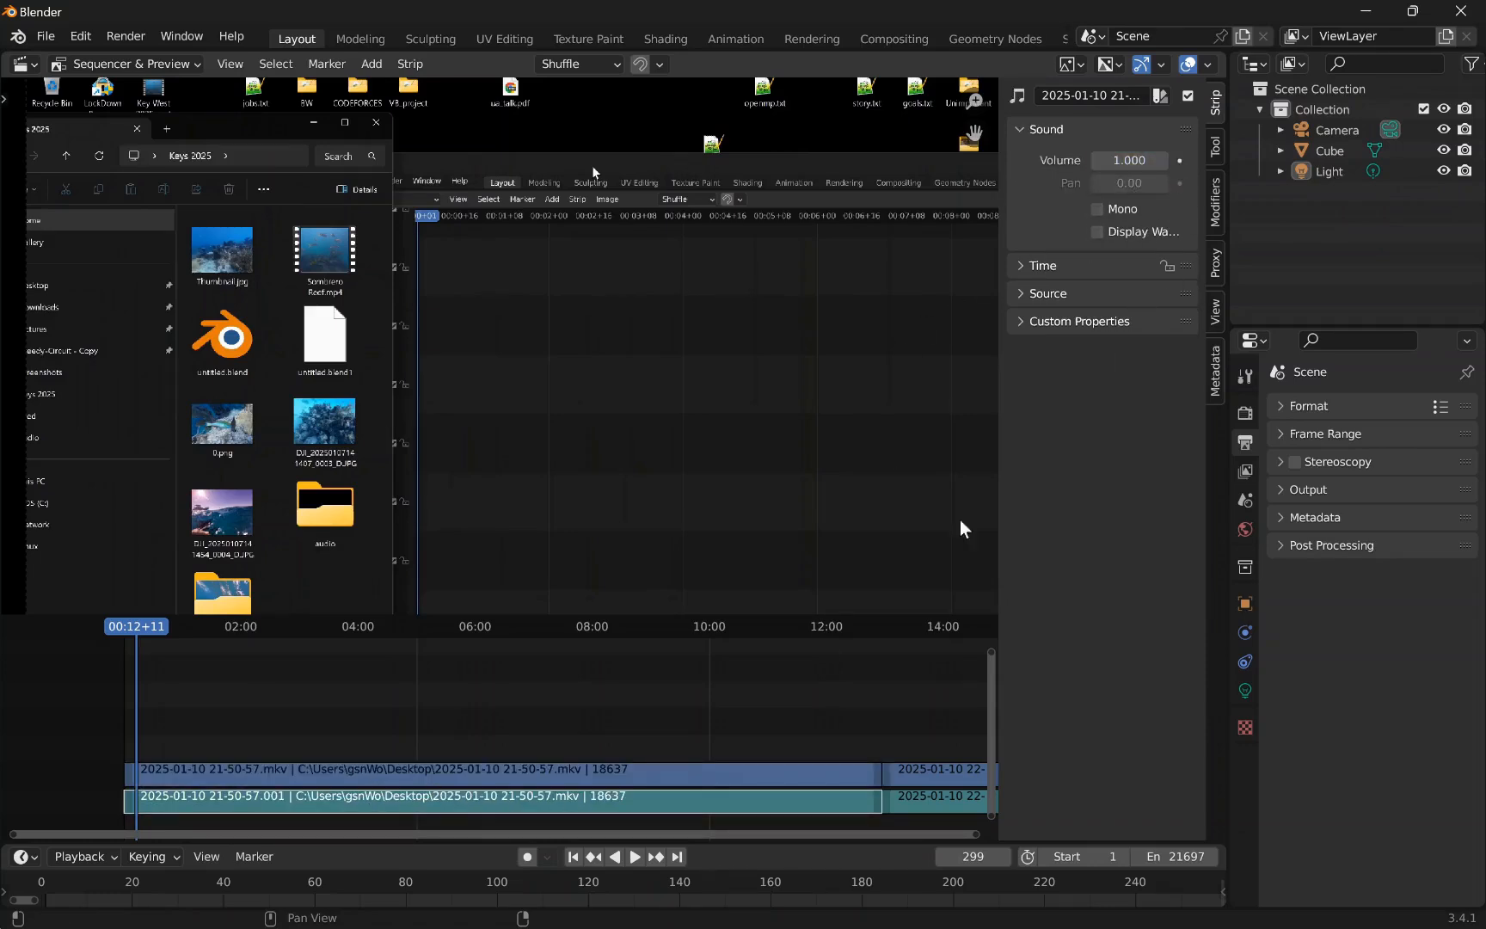
click(937, 805)
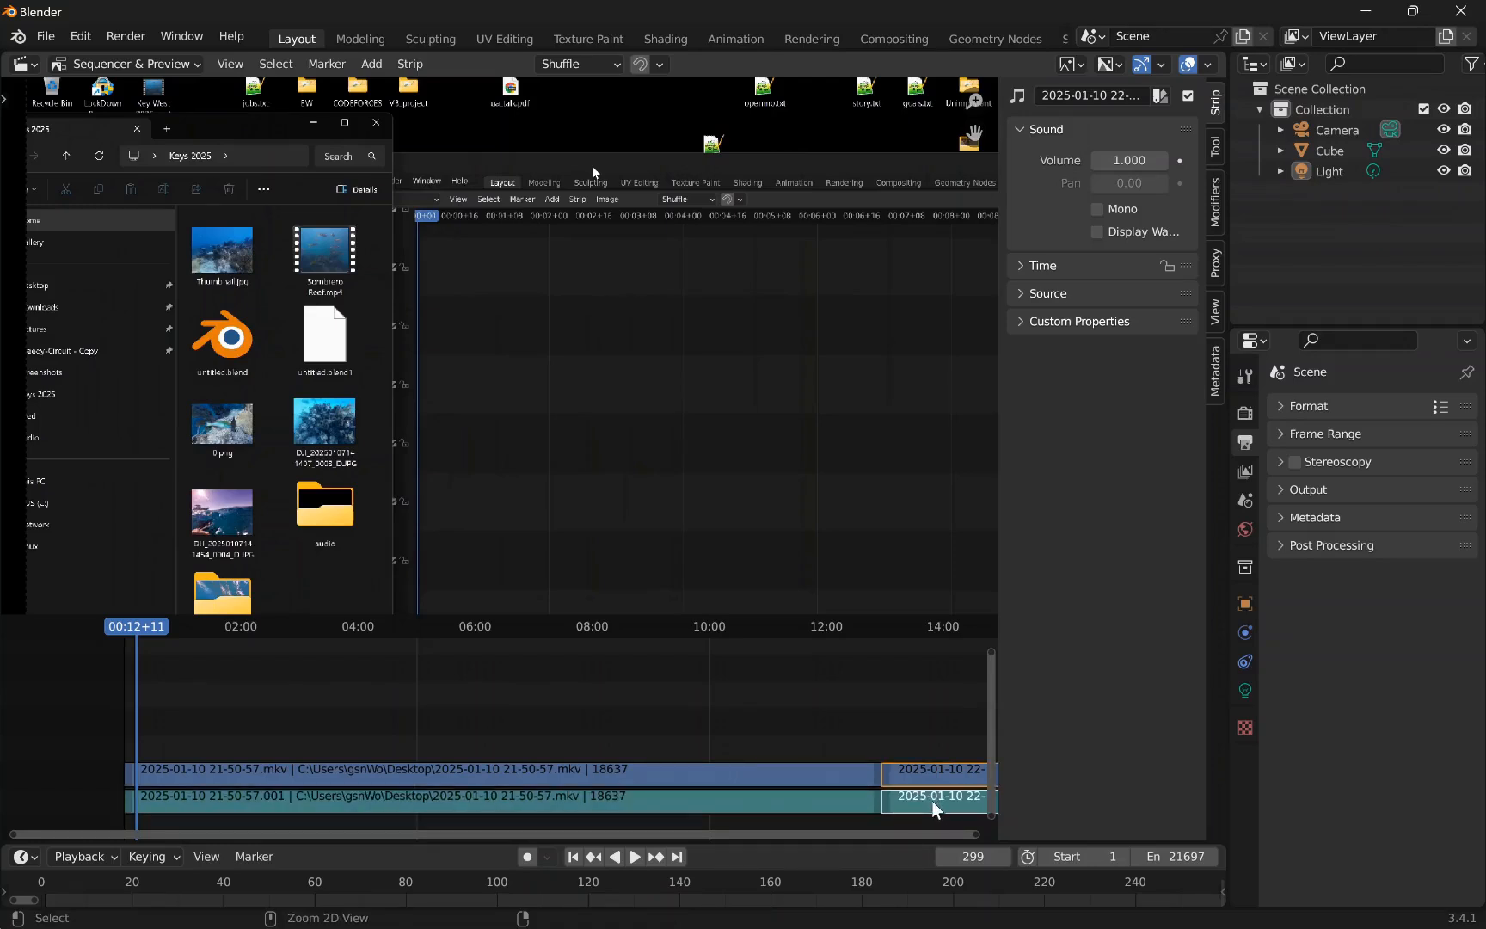
click(1098, 233)
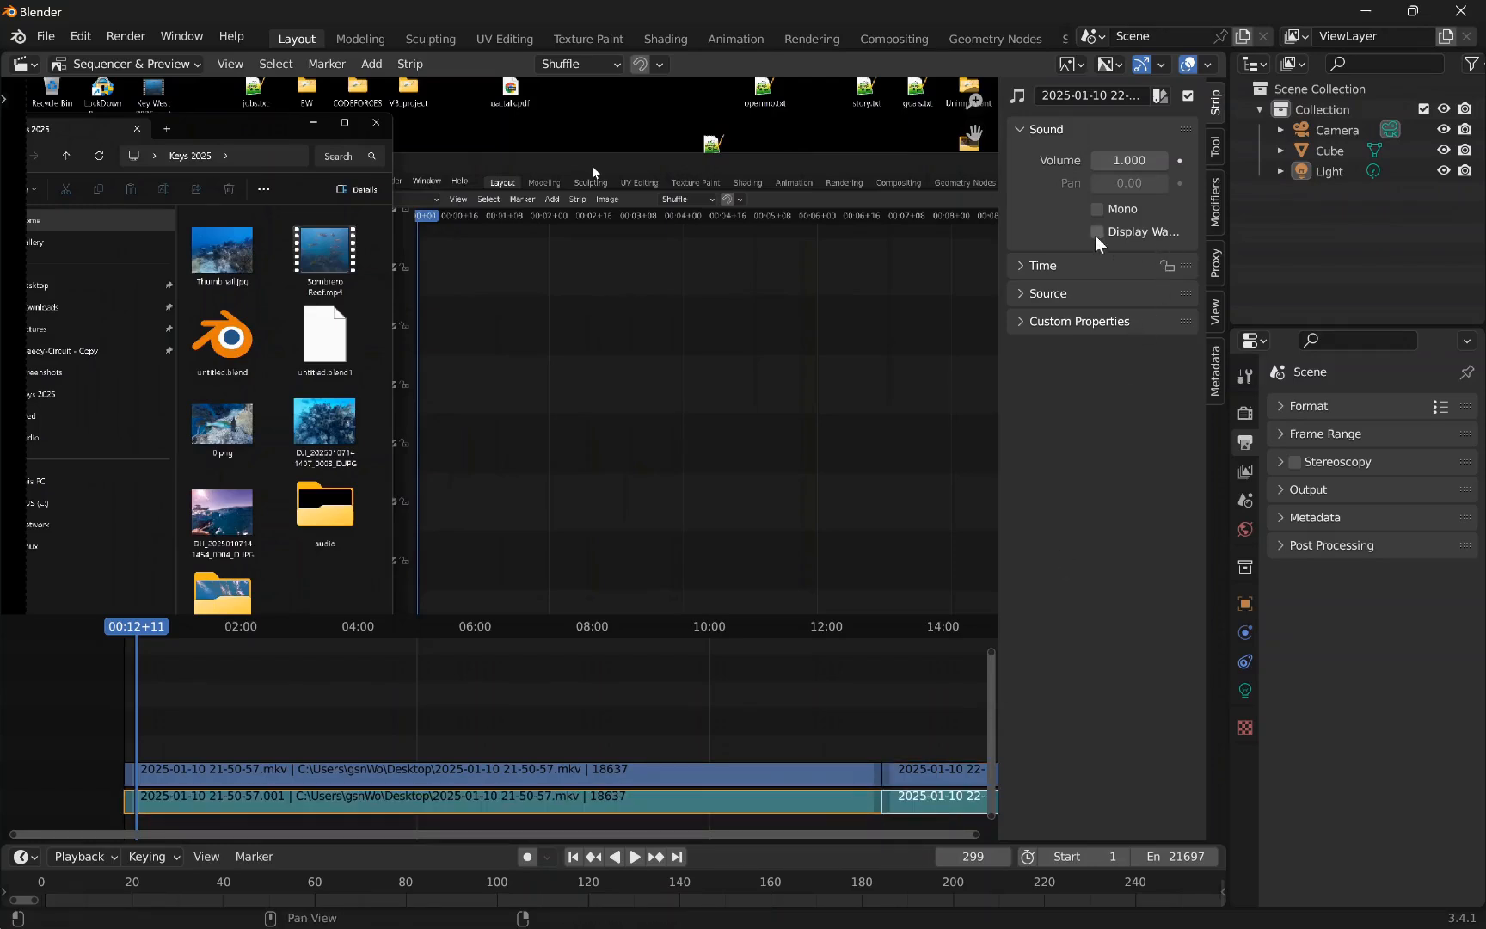
scroll(752, 729, up, 5)
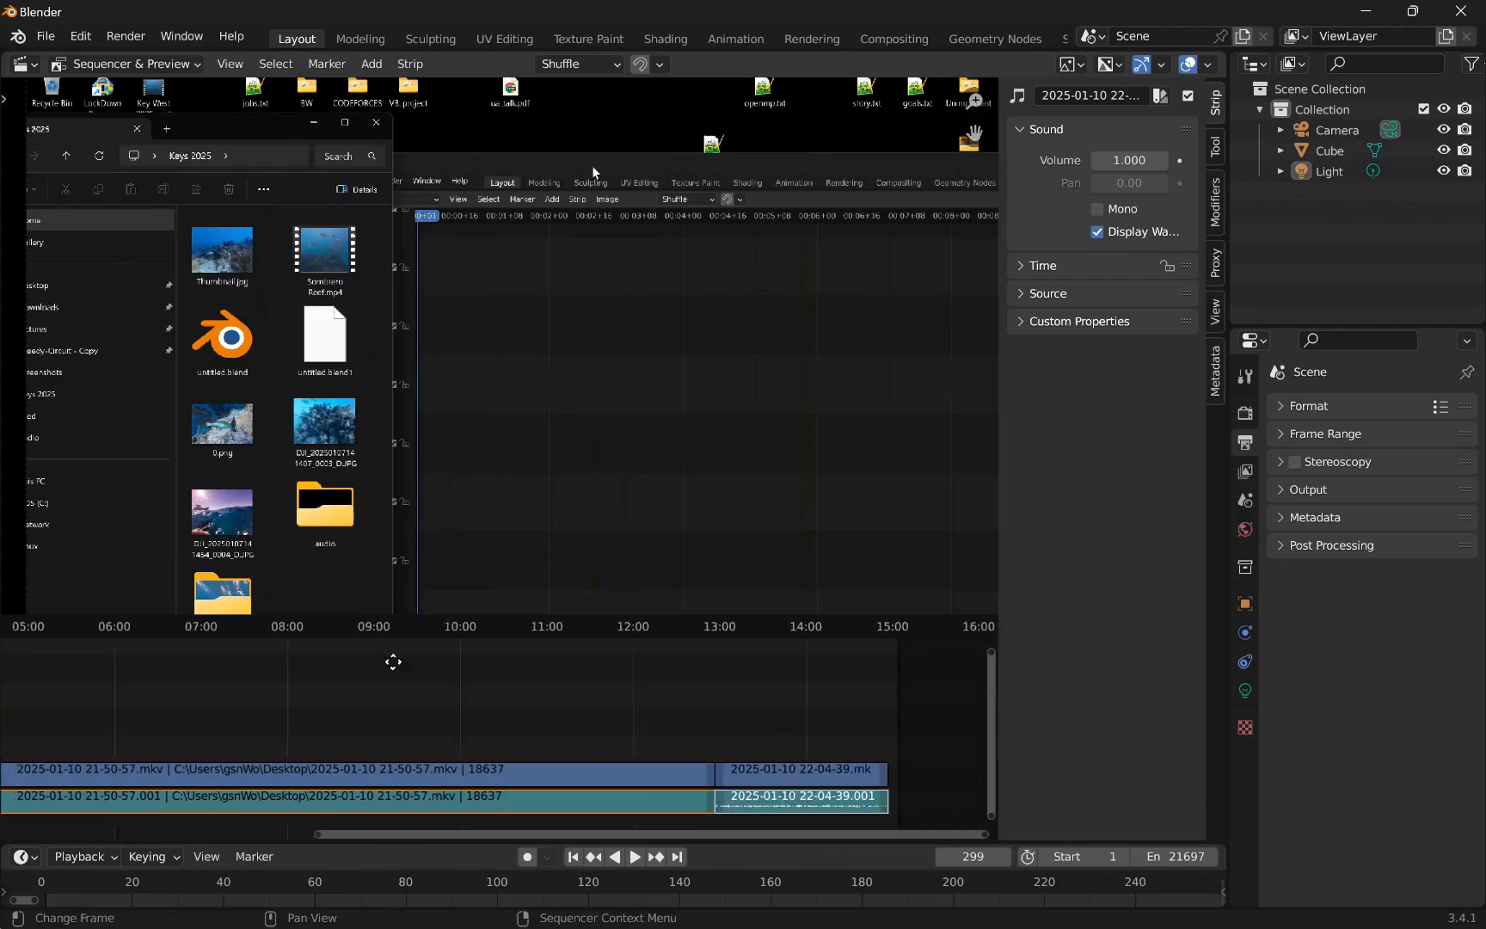
scroll(510, 727, up, 1)
click(514, 749)
click(576, 807)
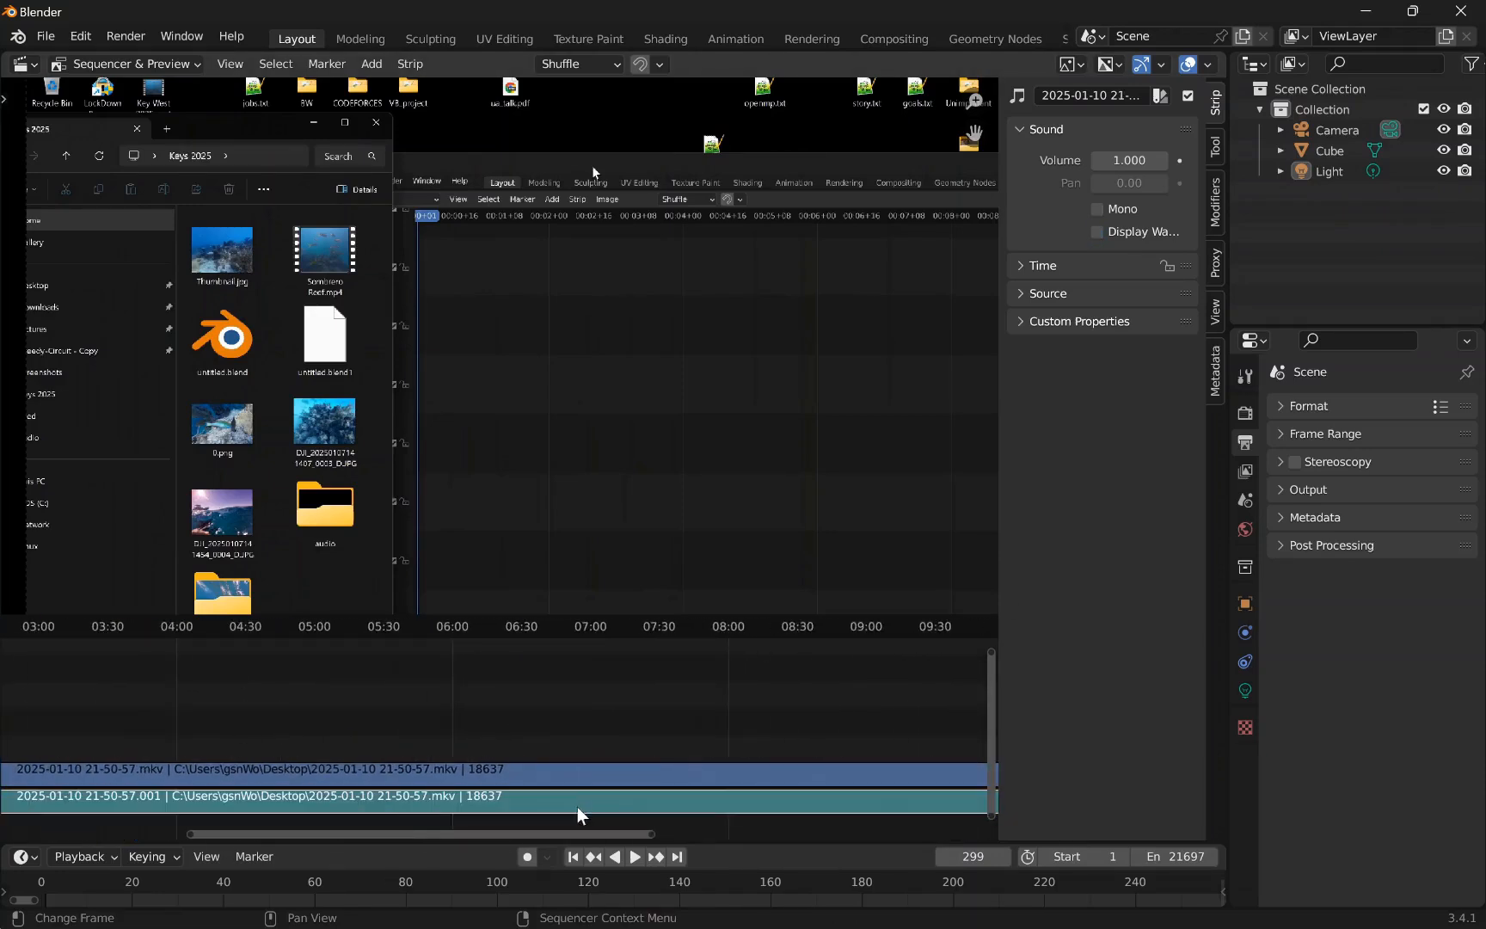
middle_drag(838, 670, 222, 626)
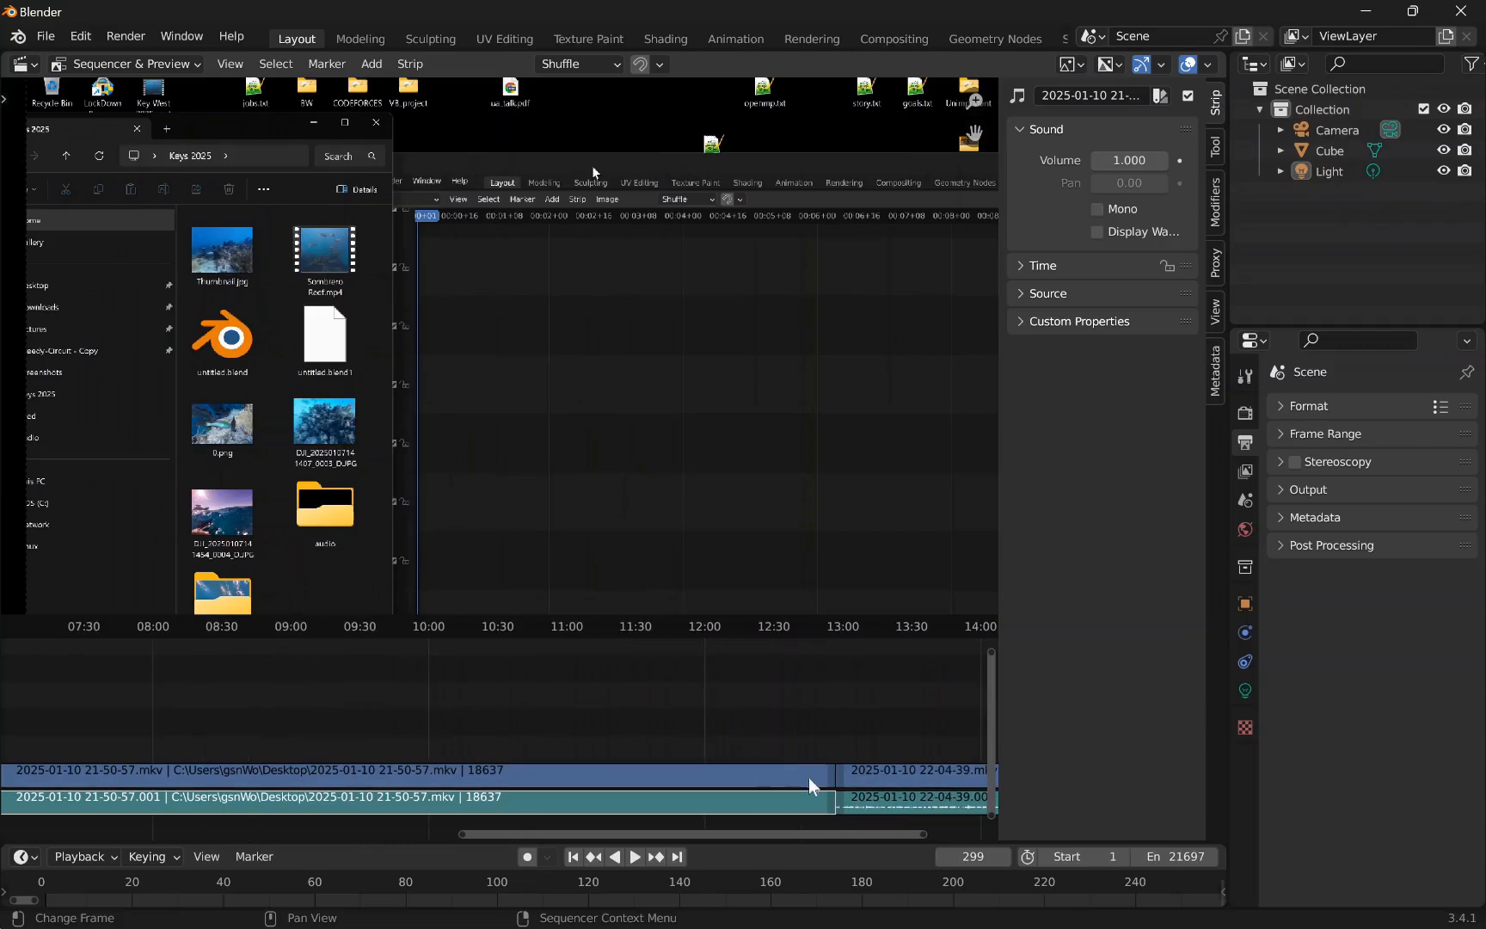
click(1097, 232)
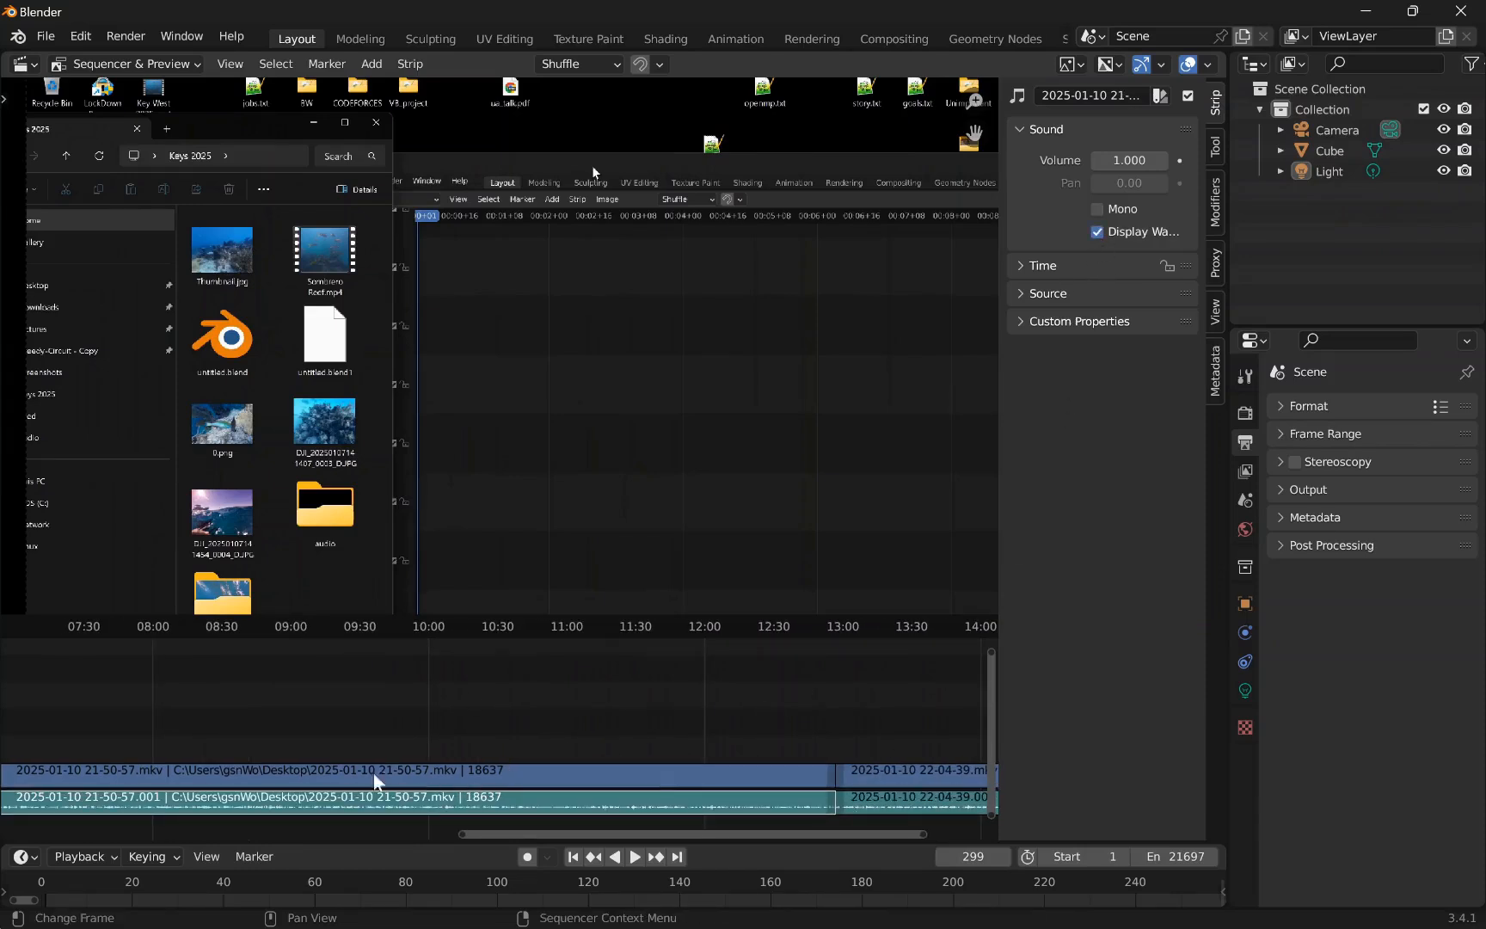
scroll(374, 774, up, 6)
middle_drag(247, 776, 774, 771)
scroll(354, 770, up, 7)
middle_drag(231, 769, 855, 689)
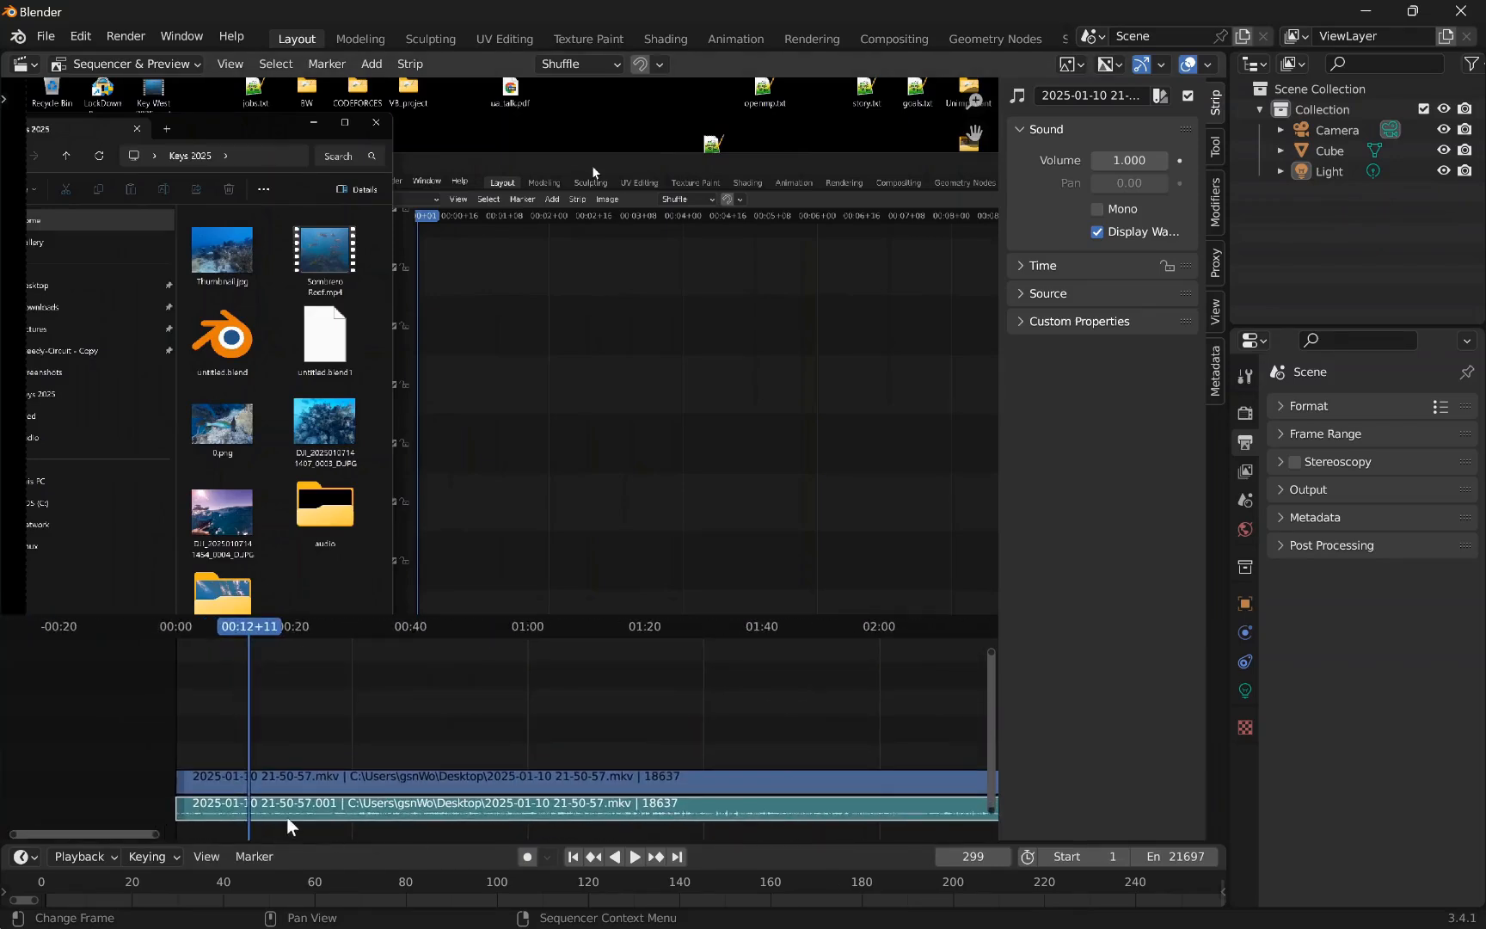
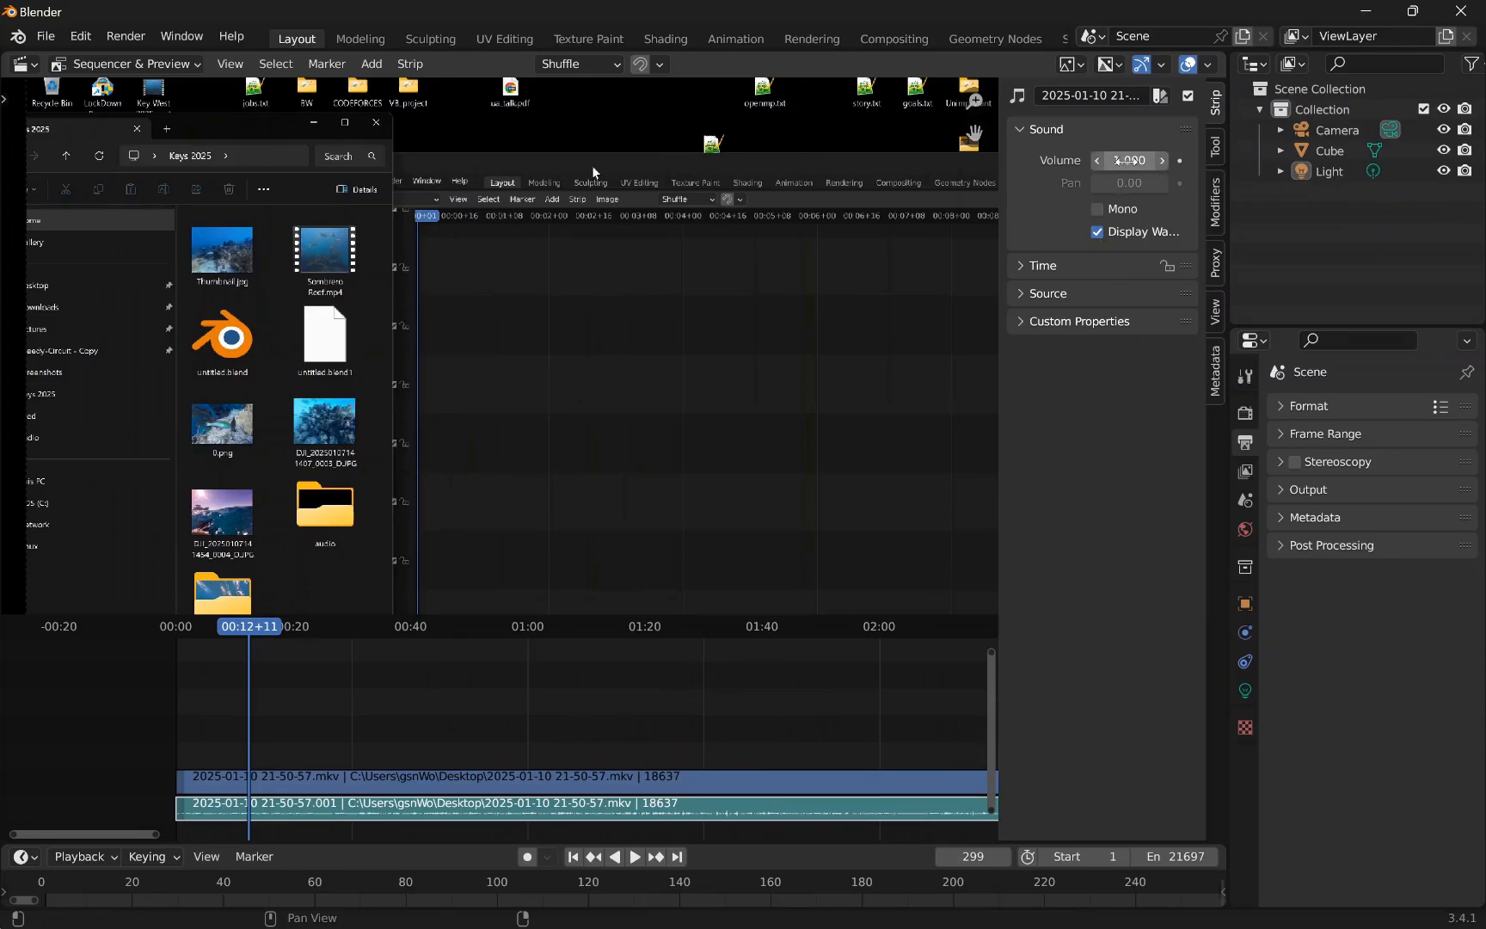
click(1180, 162)
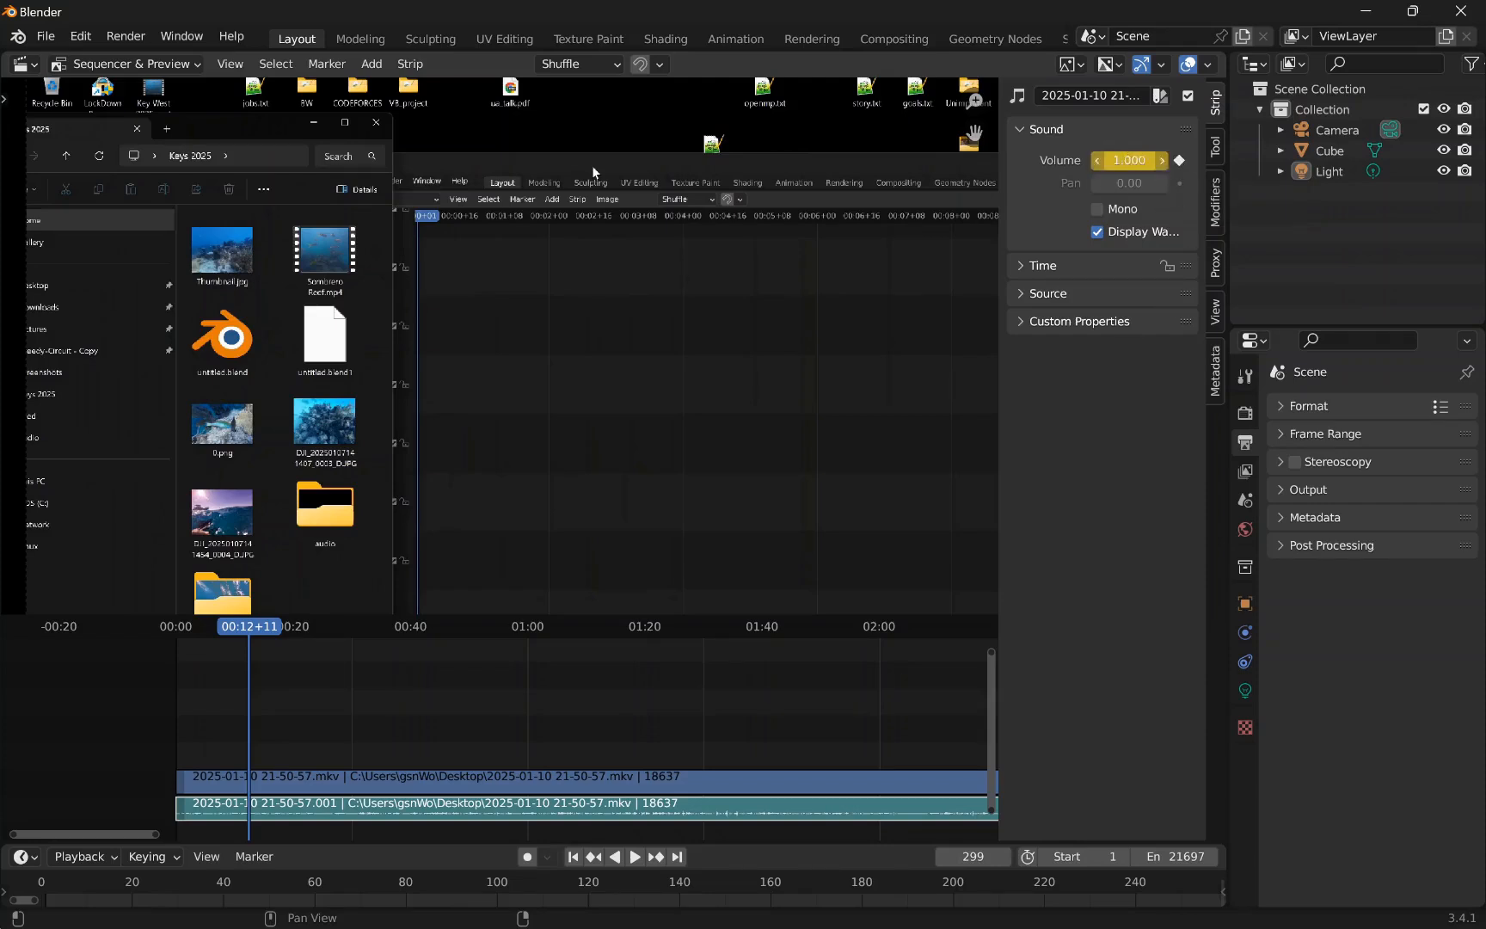
- Try a Volume of 0.5 on the sound strip without keying it, and play a short stretch
click(1126, 160)
text(.5)
key(Return)
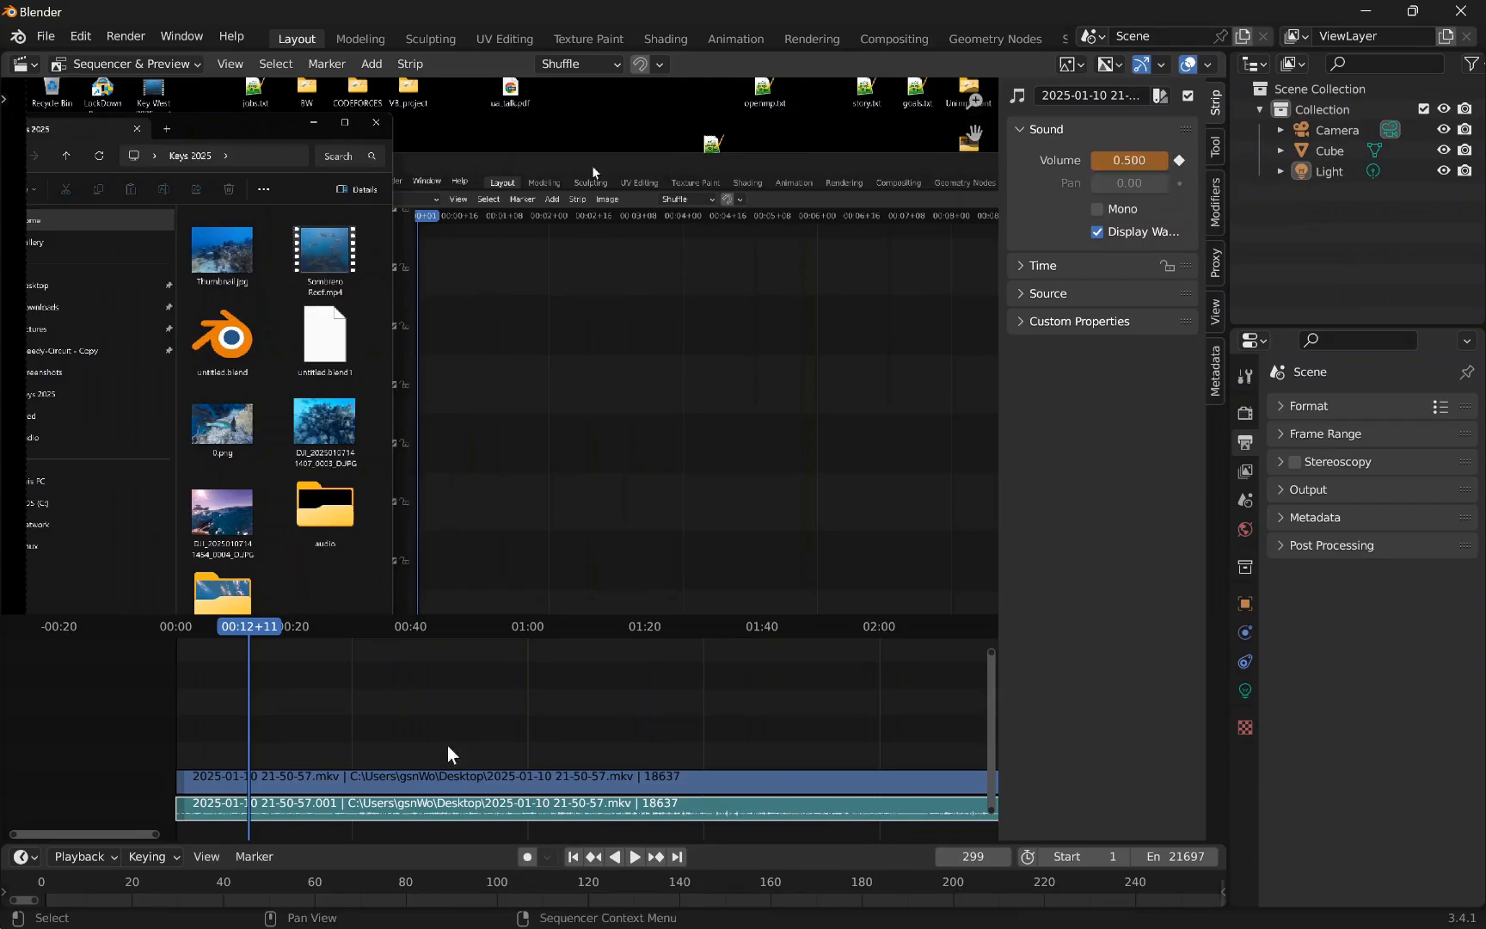
click(636, 858)
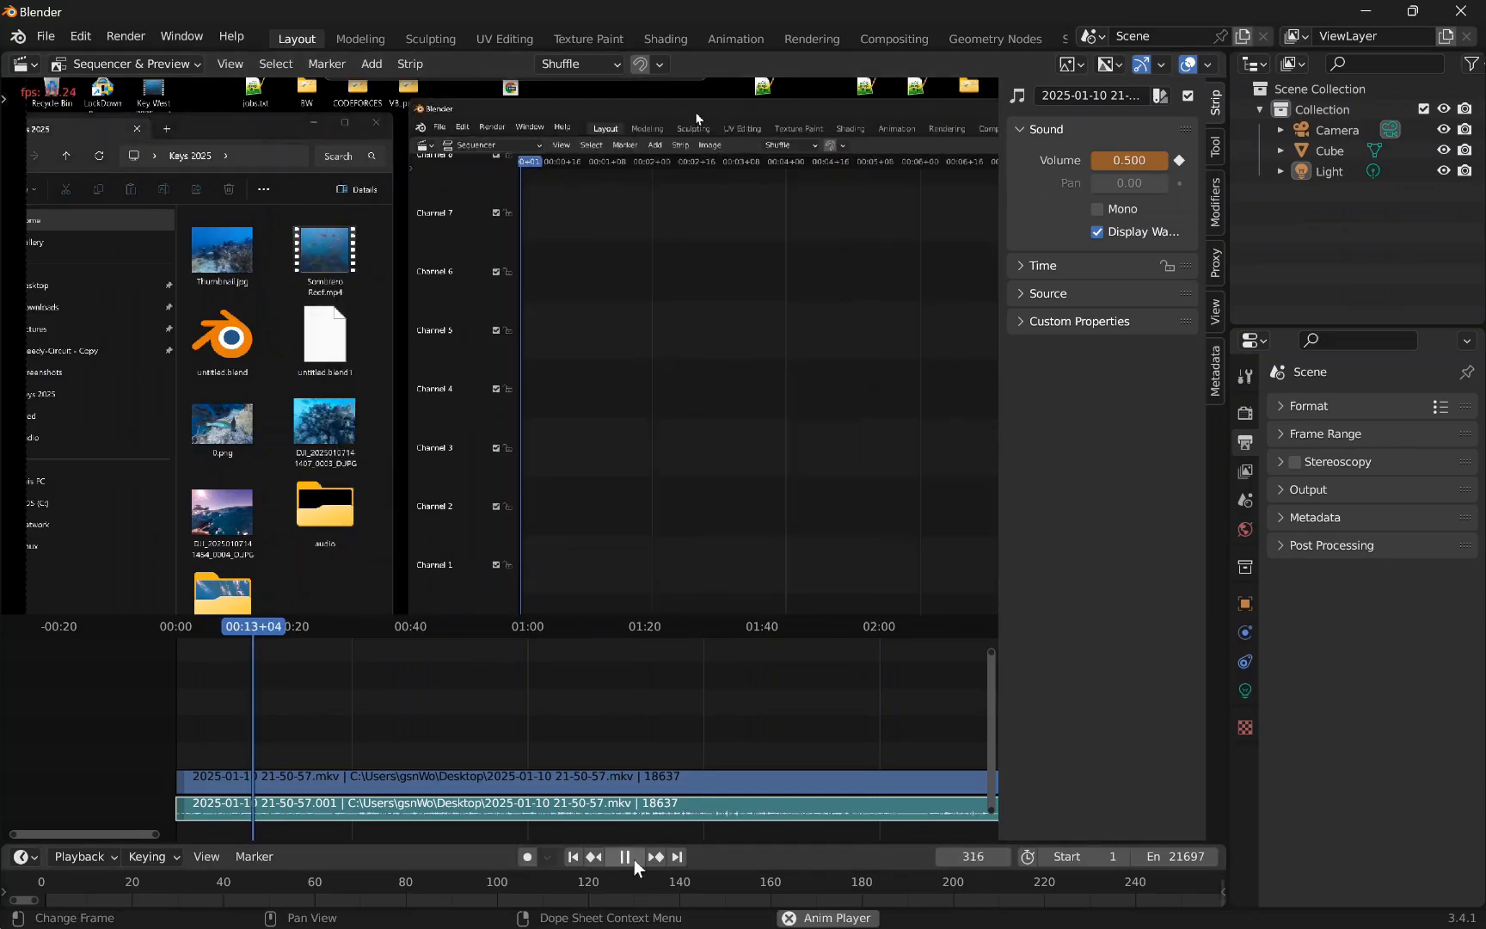
click(636, 858)
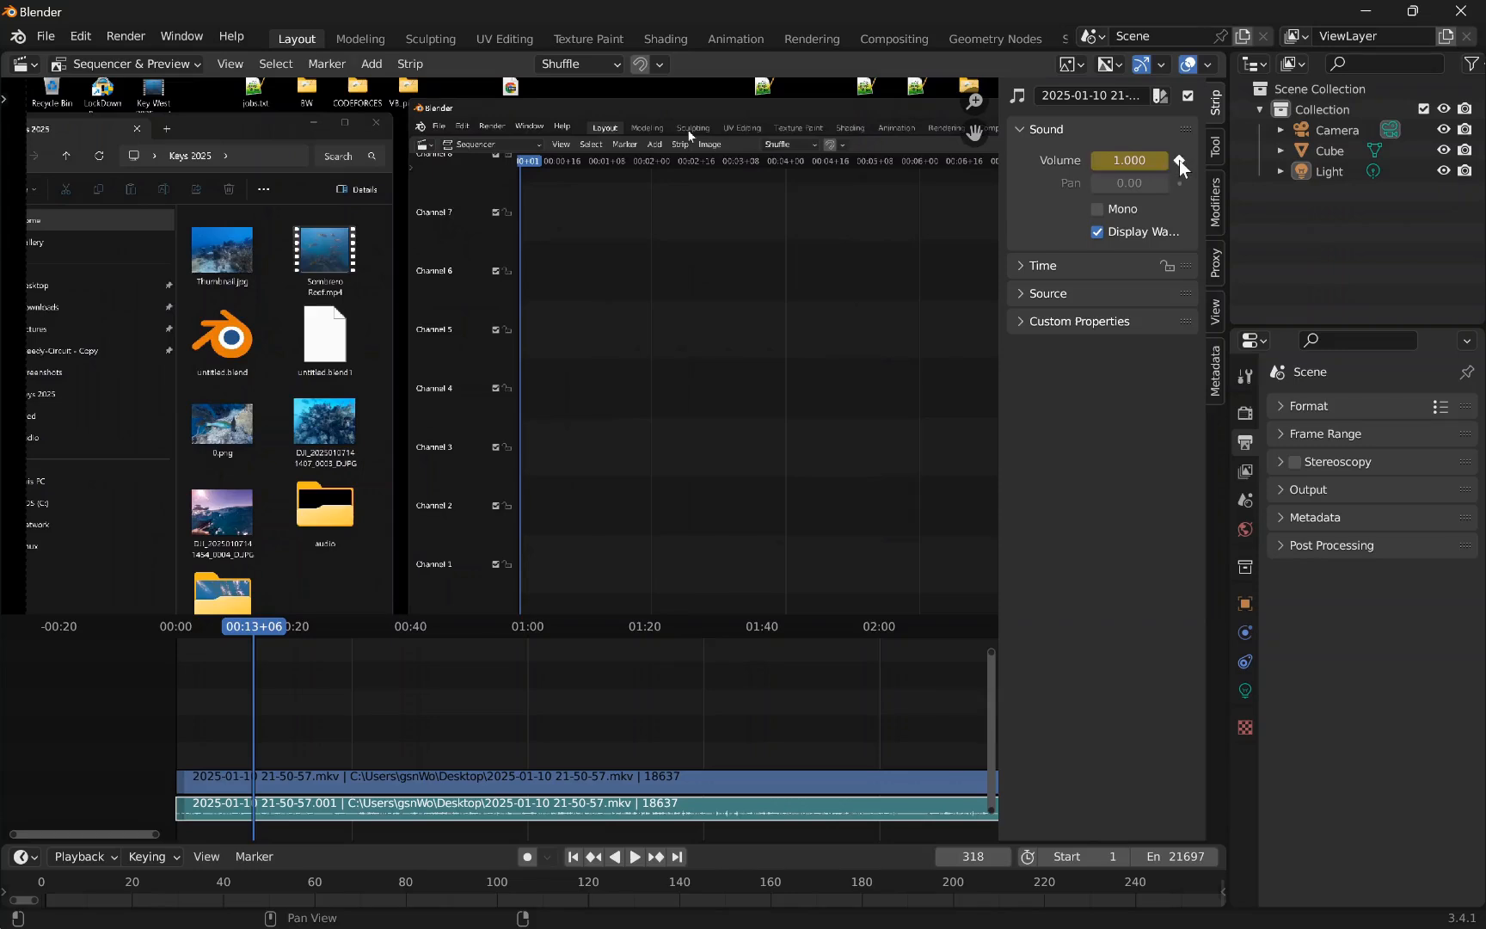
- Enlarge the timeline editor area upward, shrinking the preview and the strip area above it
drag(540, 615, 551, 591)
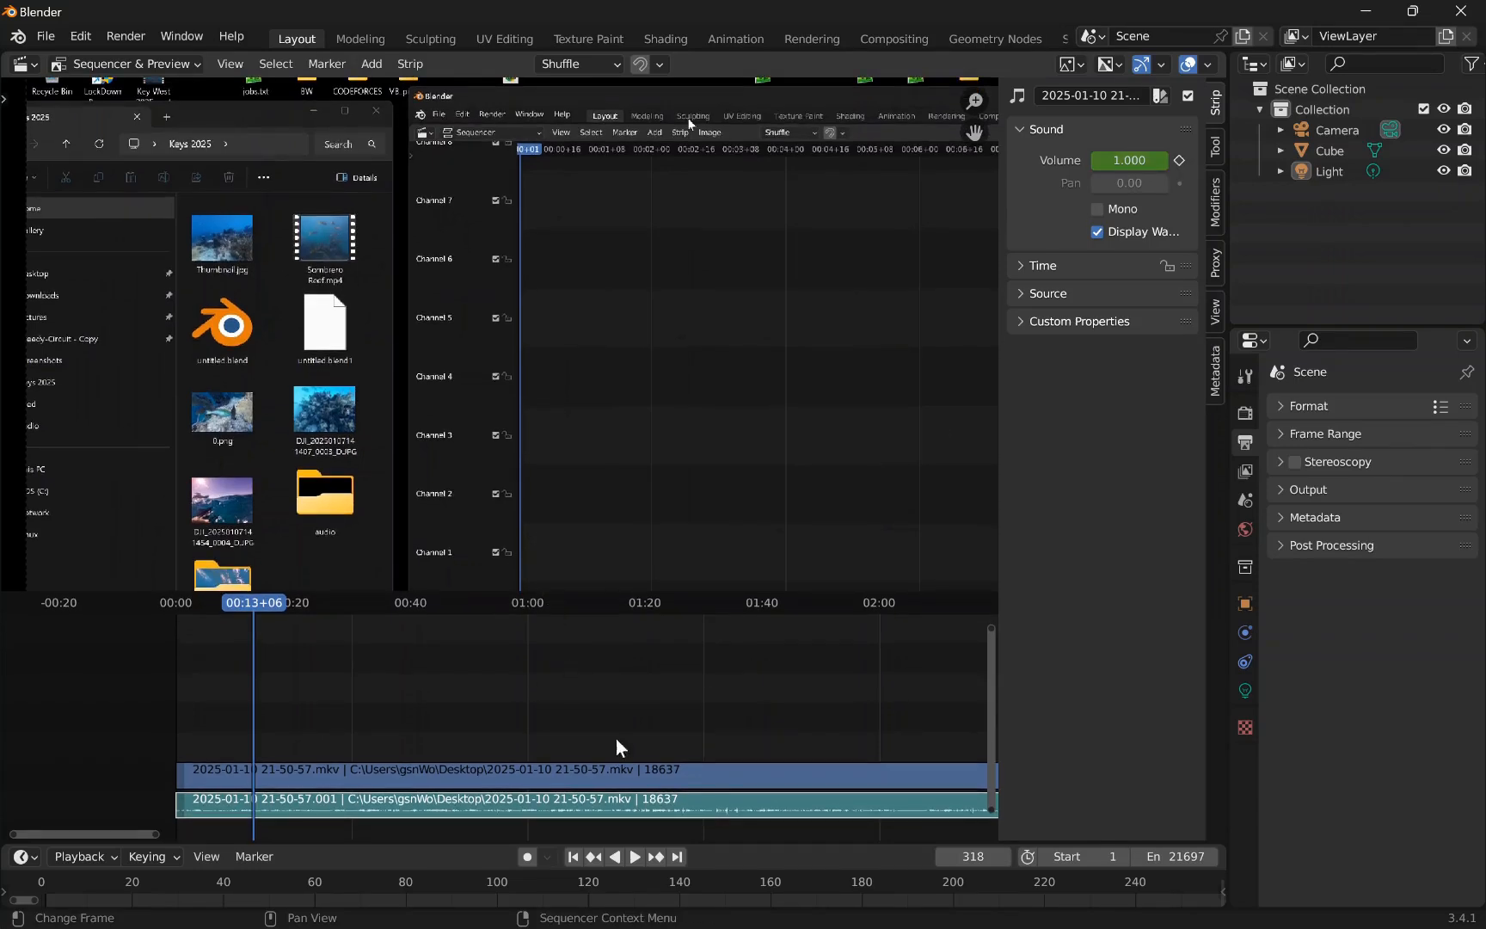
drag(796, 845, 647, 658)
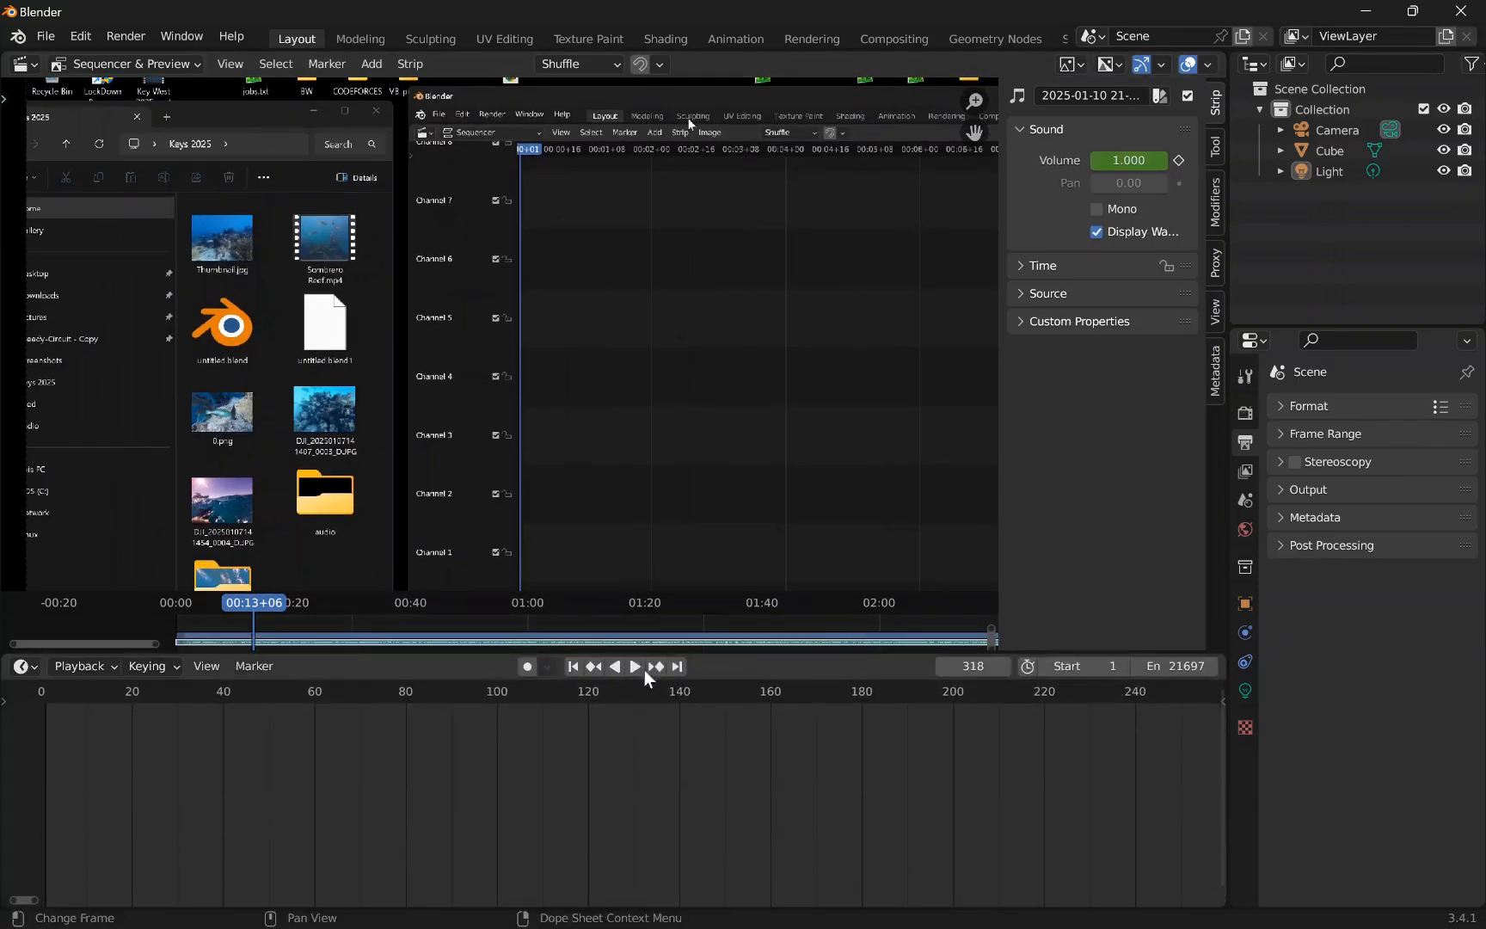
click(502, 643)
click(322, 647)
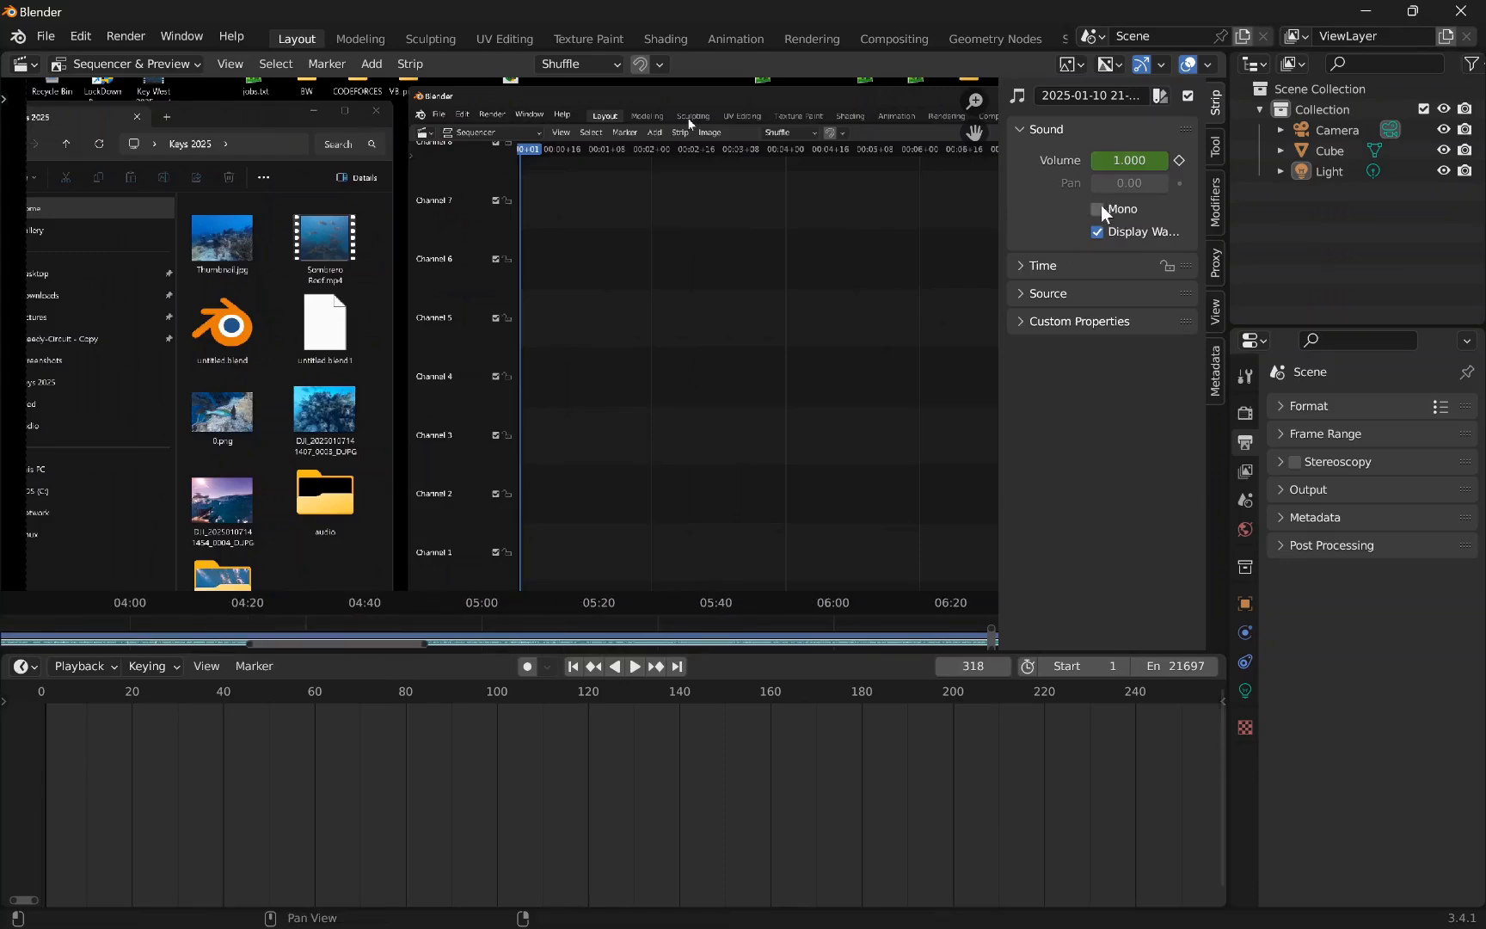
click(1180, 160)
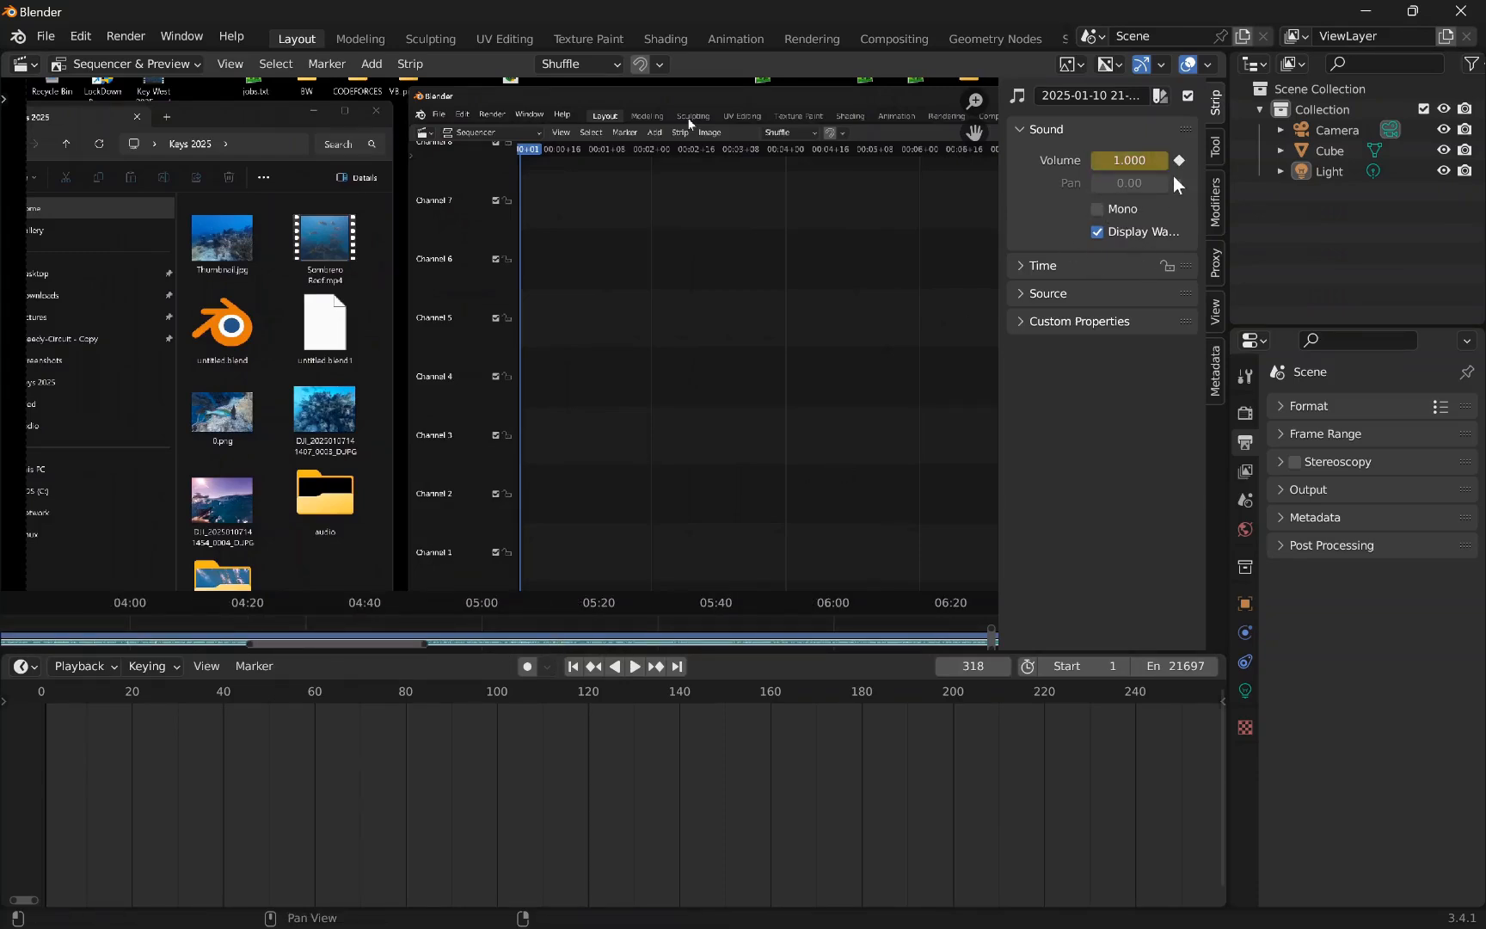
right_click(1140, 161)
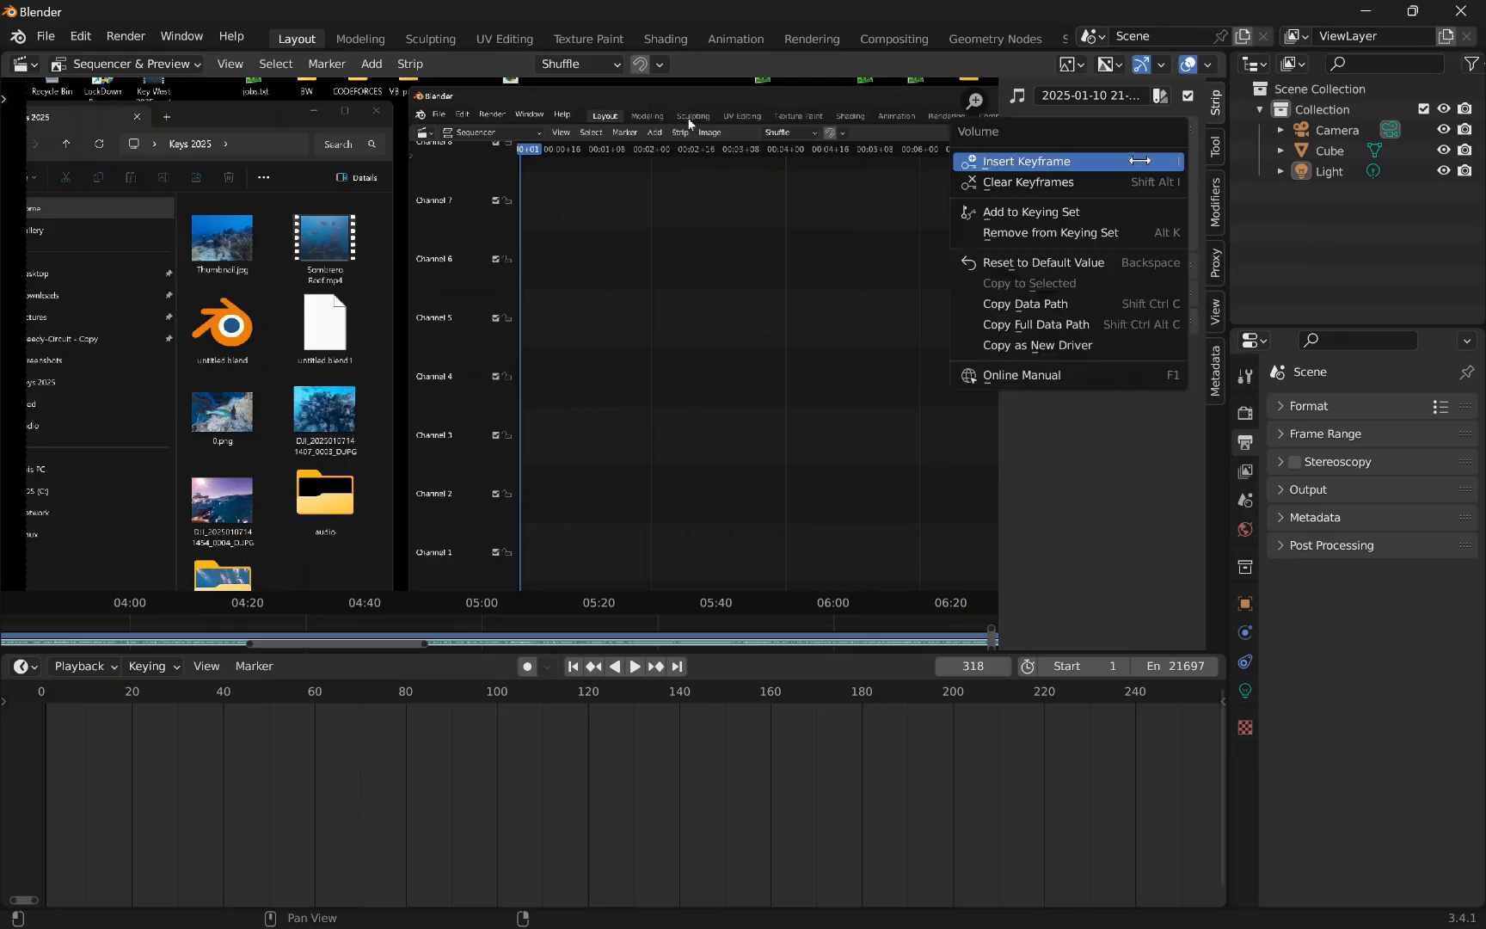
key(Escape)
right_click(1129, 161)
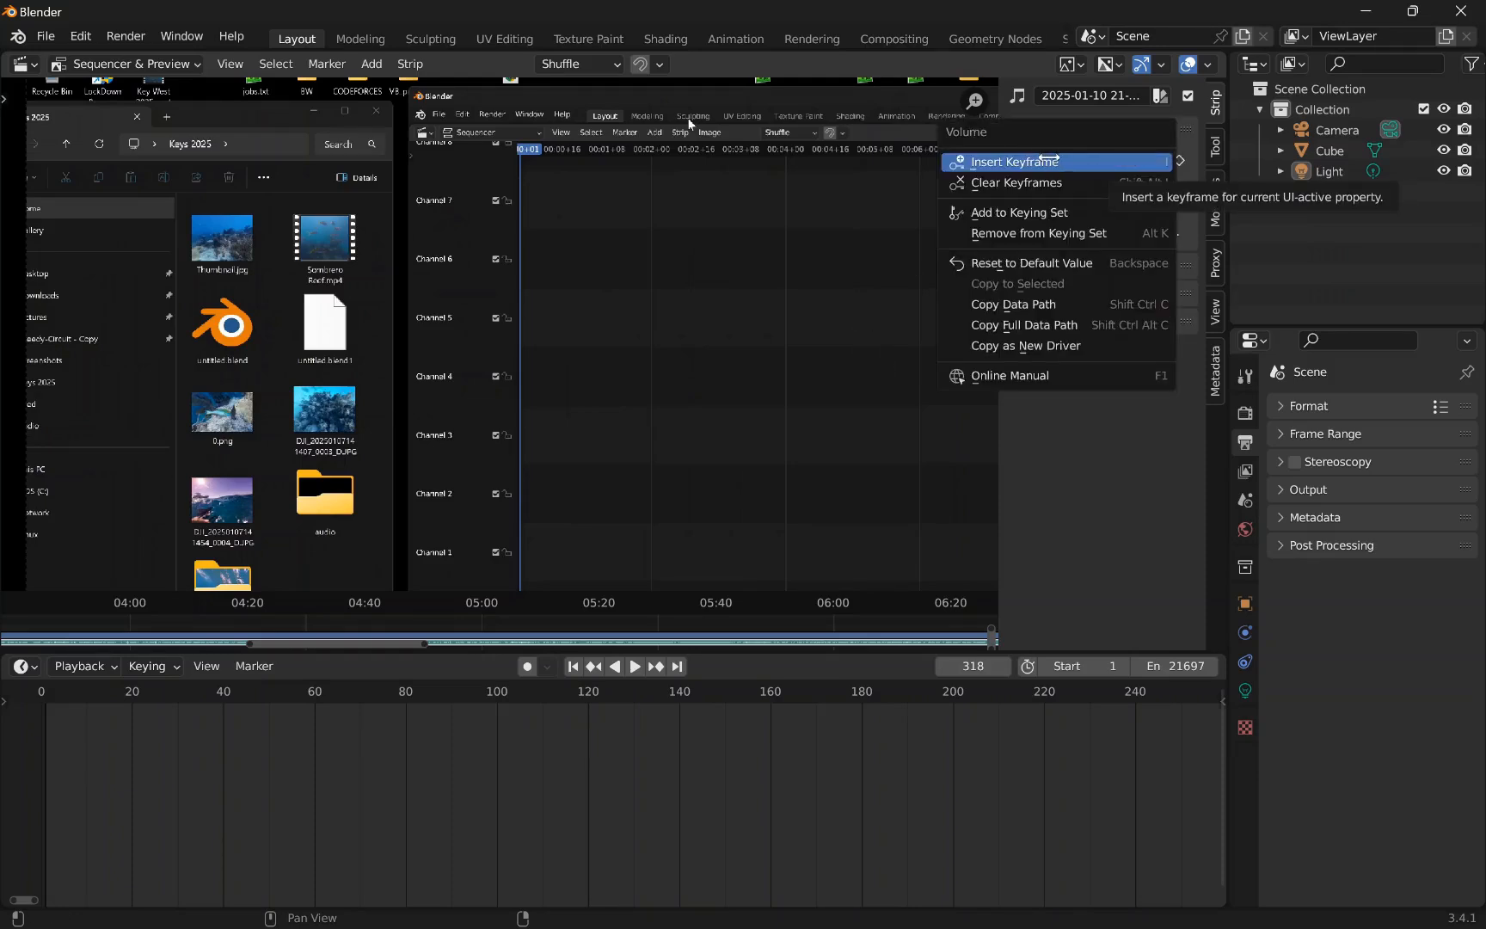
click(1053, 182)
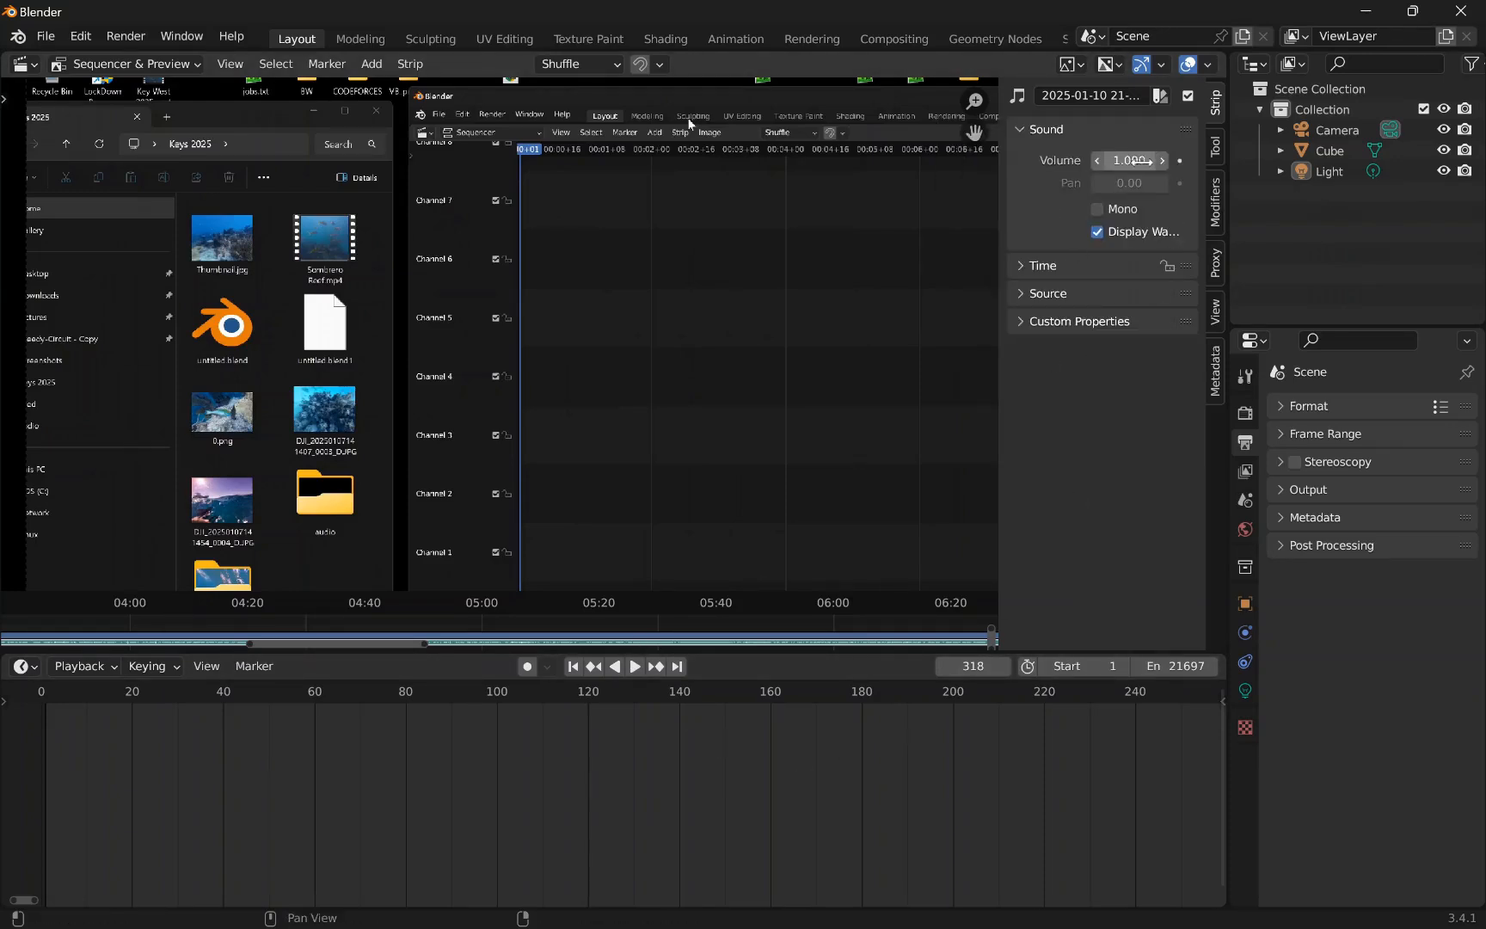
drag(1132, 160, 1092, 160)
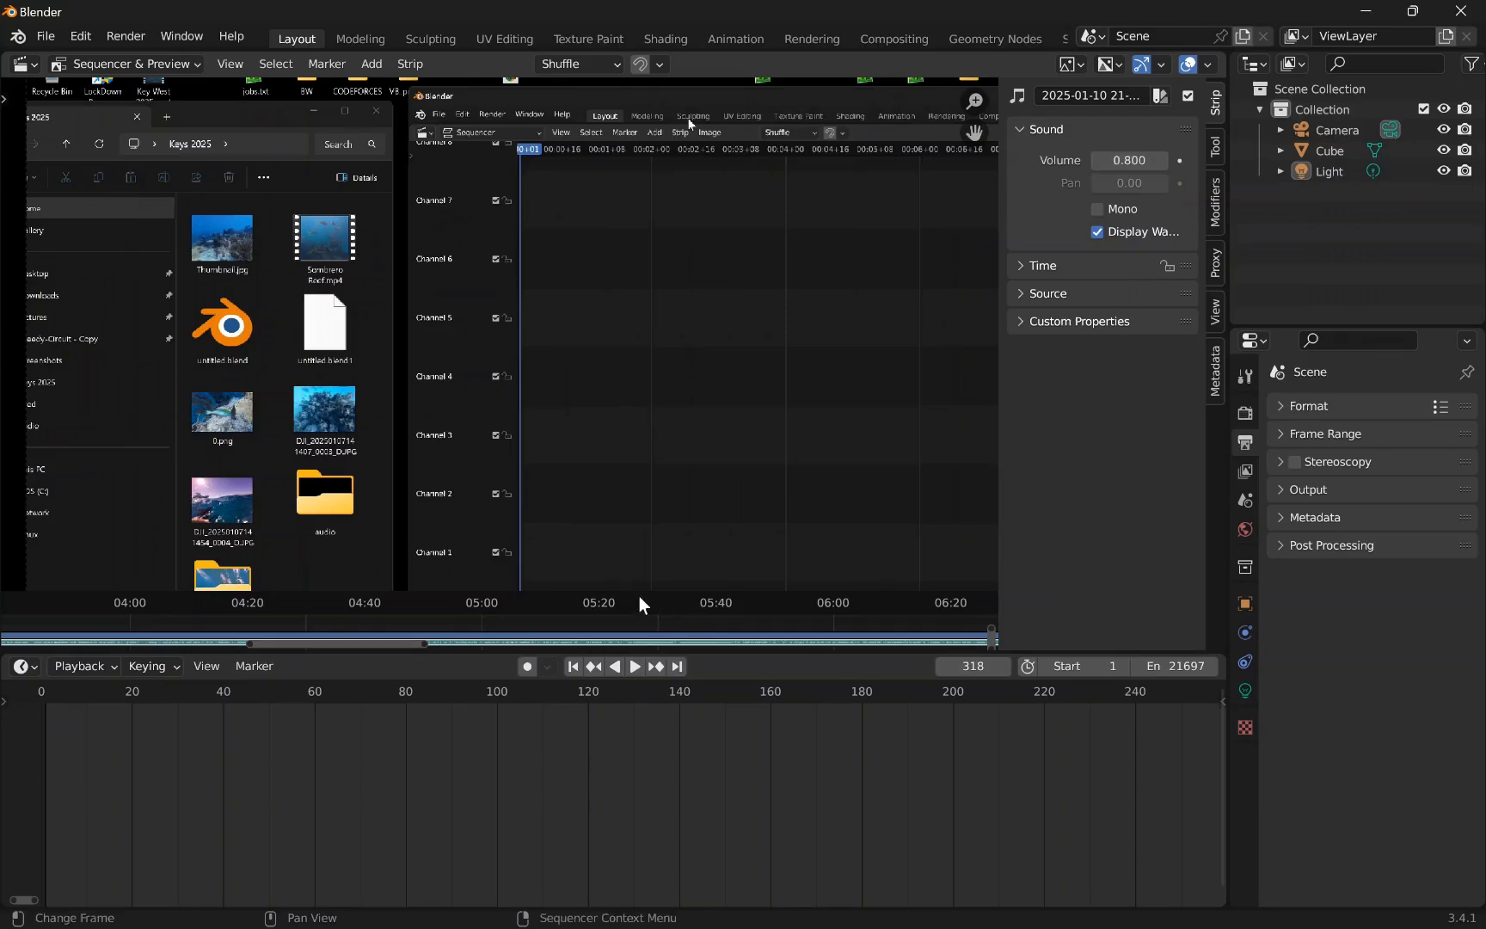
- Enlarge the strip area by shrinking the preview above it and the timeline editor below it
drag(638, 590, 661, 478)
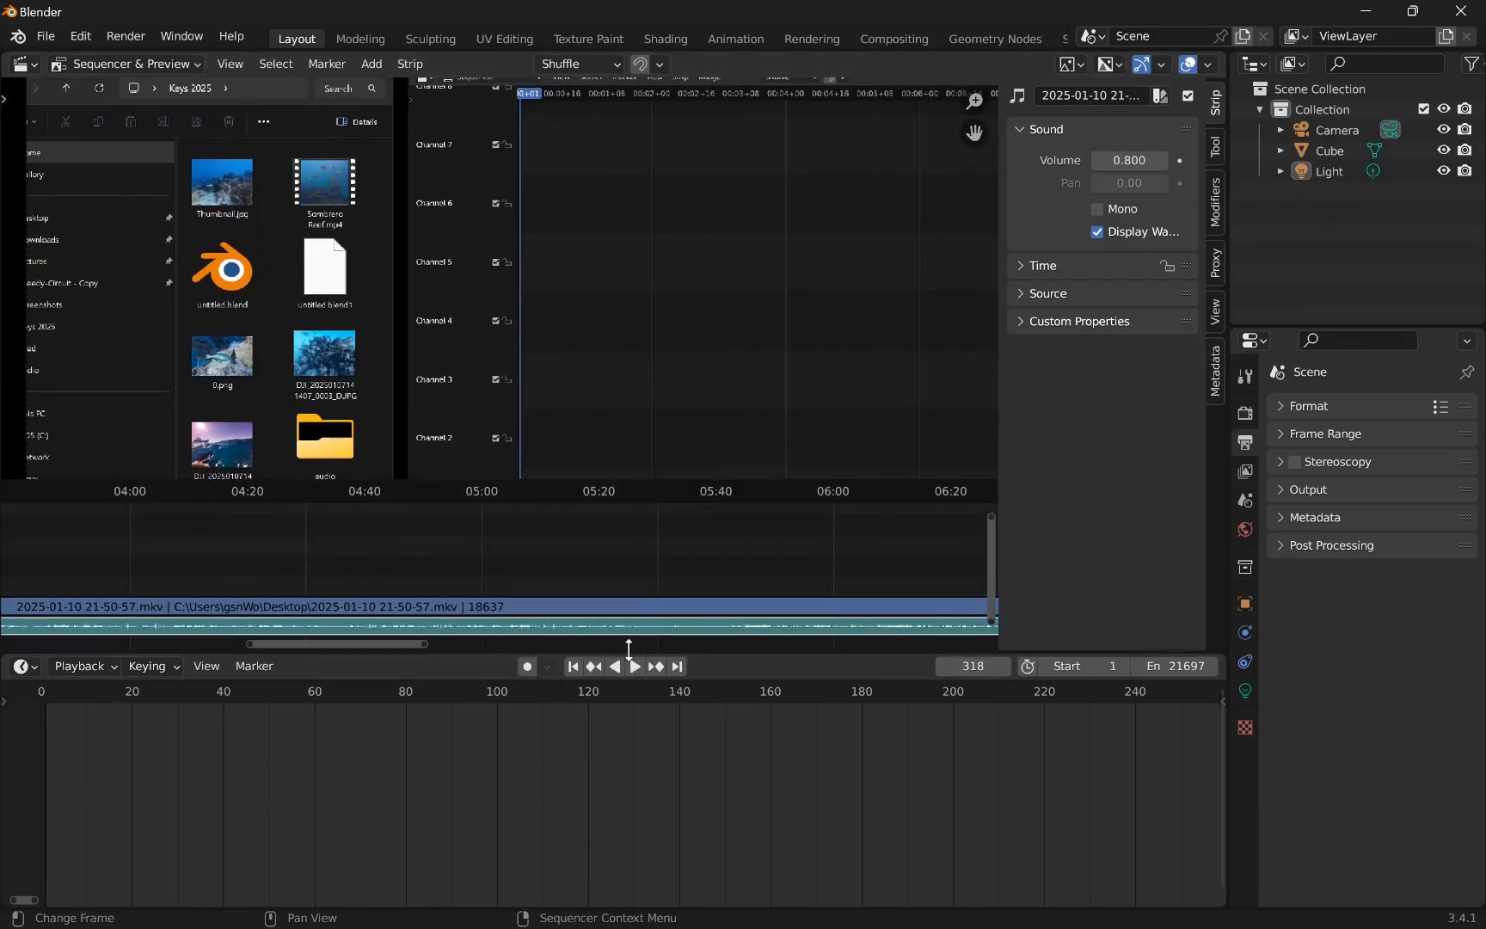
drag(629, 651, 628, 791)
drag(387, 793, 110, 776)
scroll(387, 689, down, 2)
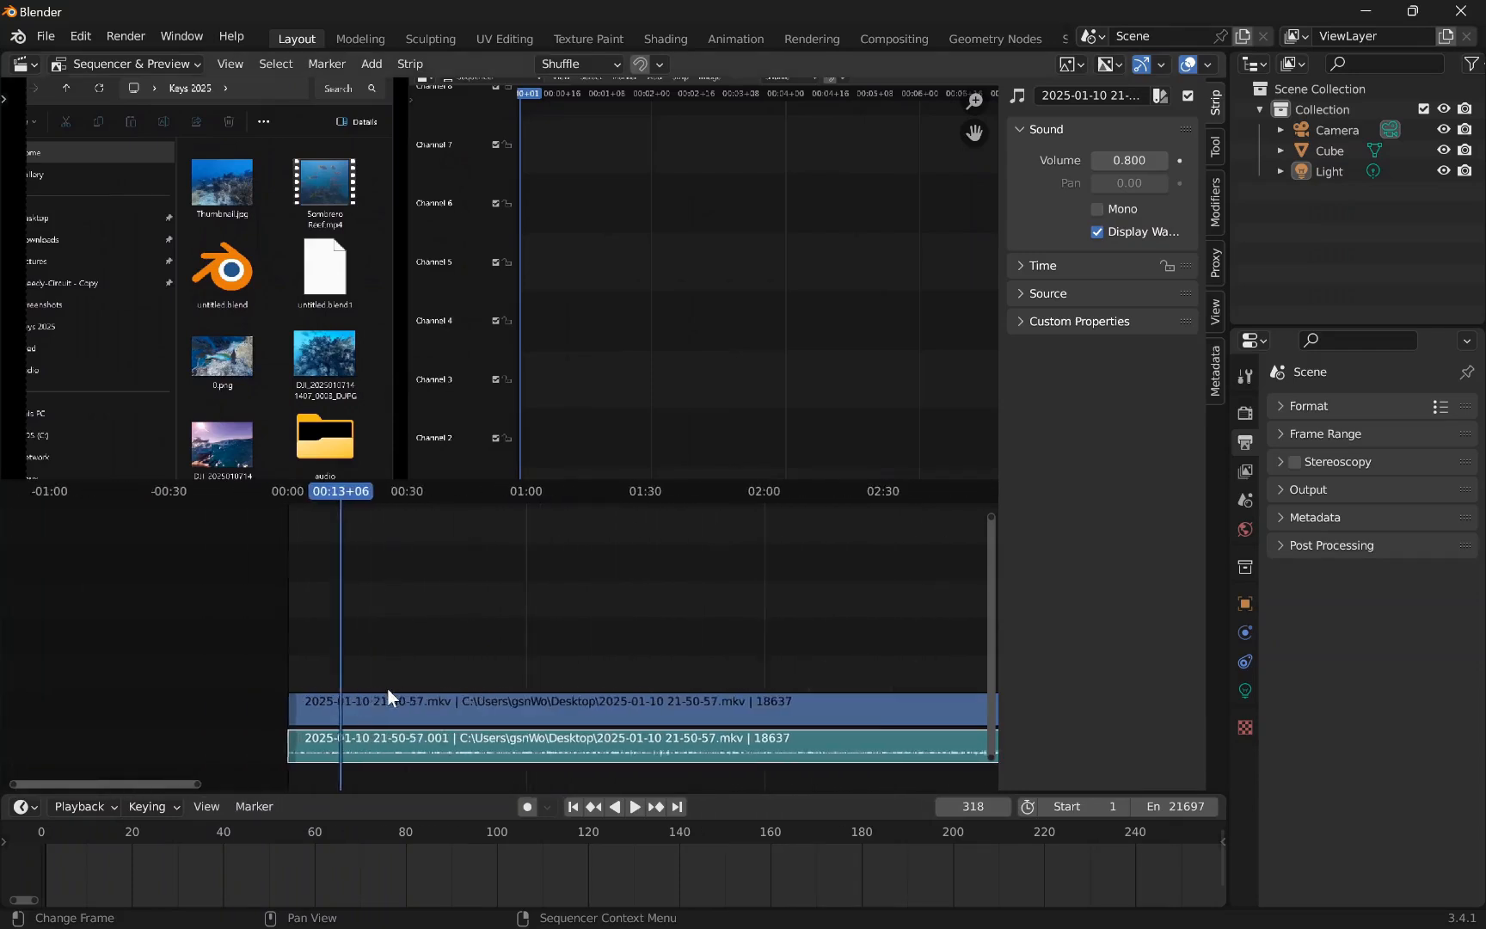
scroll(387, 689, down, 5)
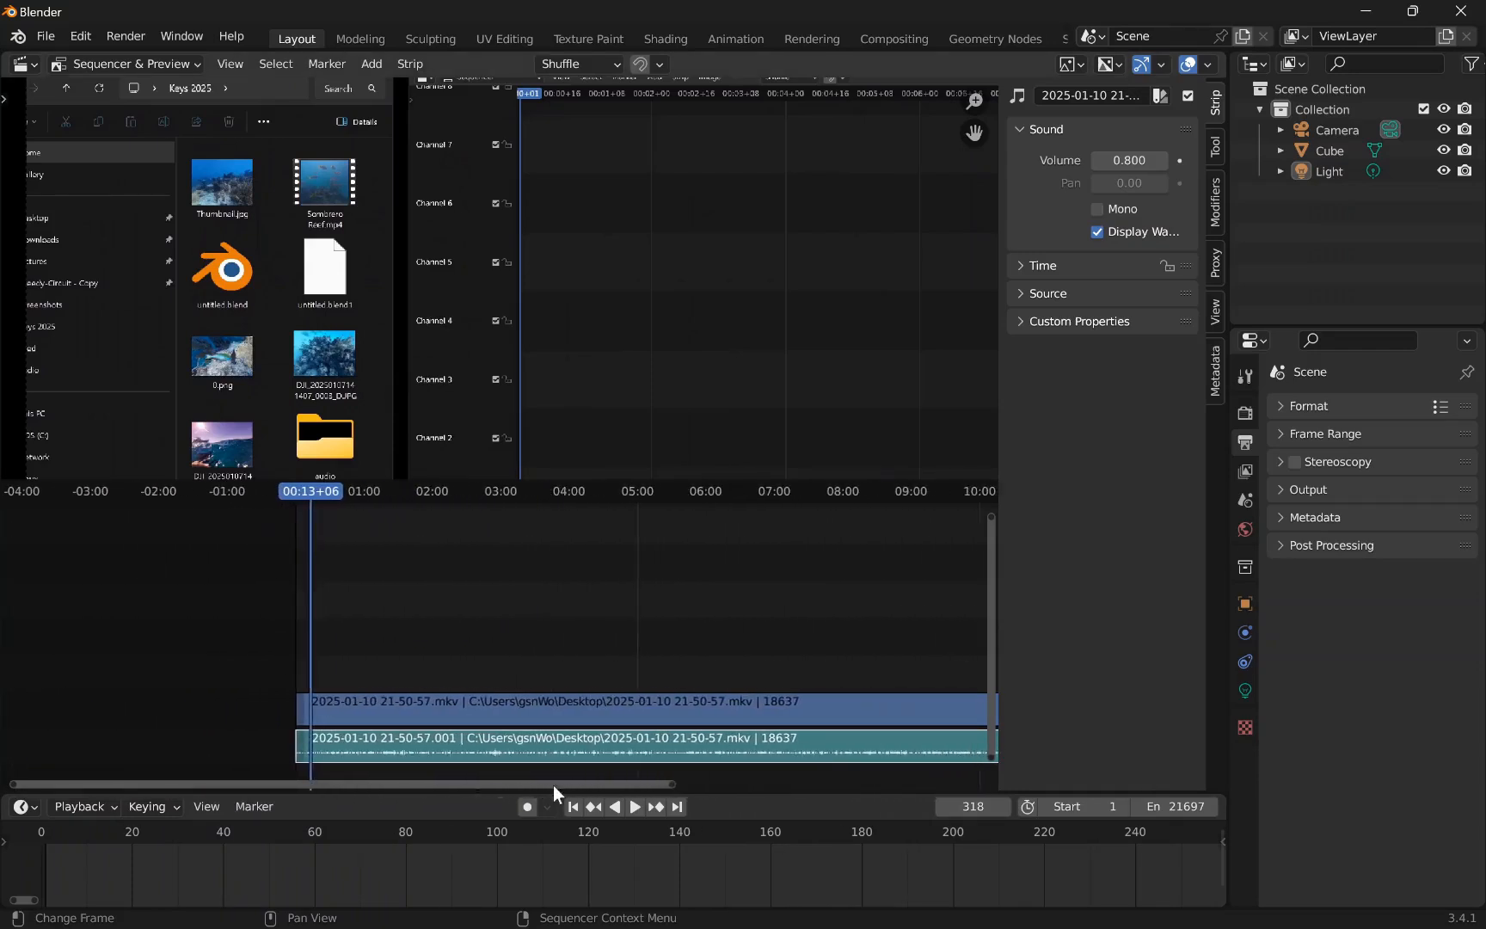
drag(553, 785, 524, 793)
scroll(317, 719, up, 6)
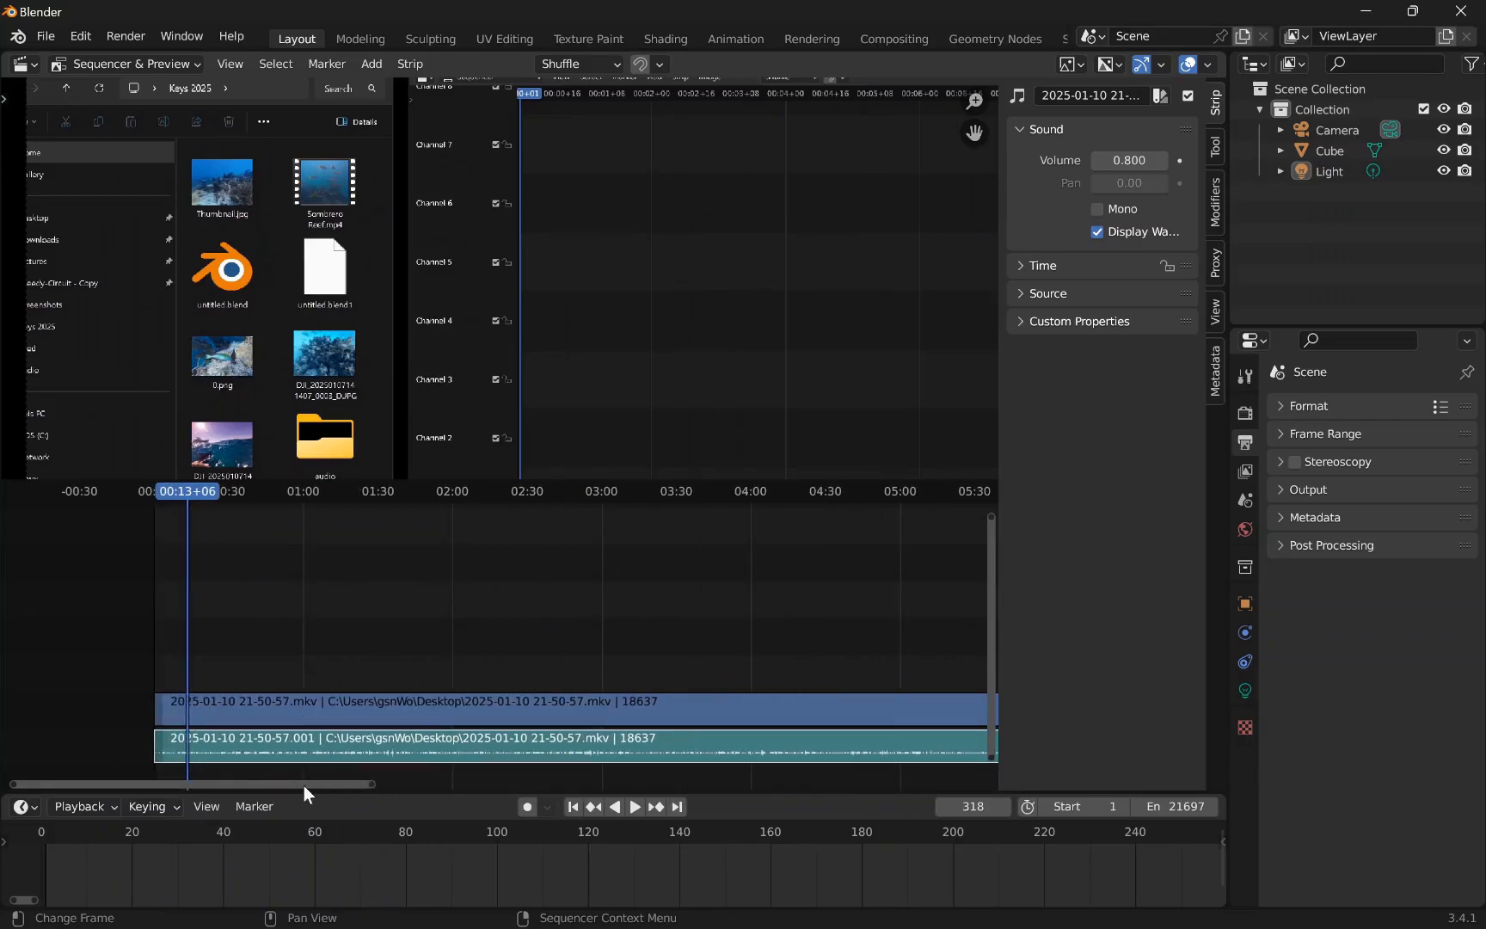
scroll(299, 774, up, 3)
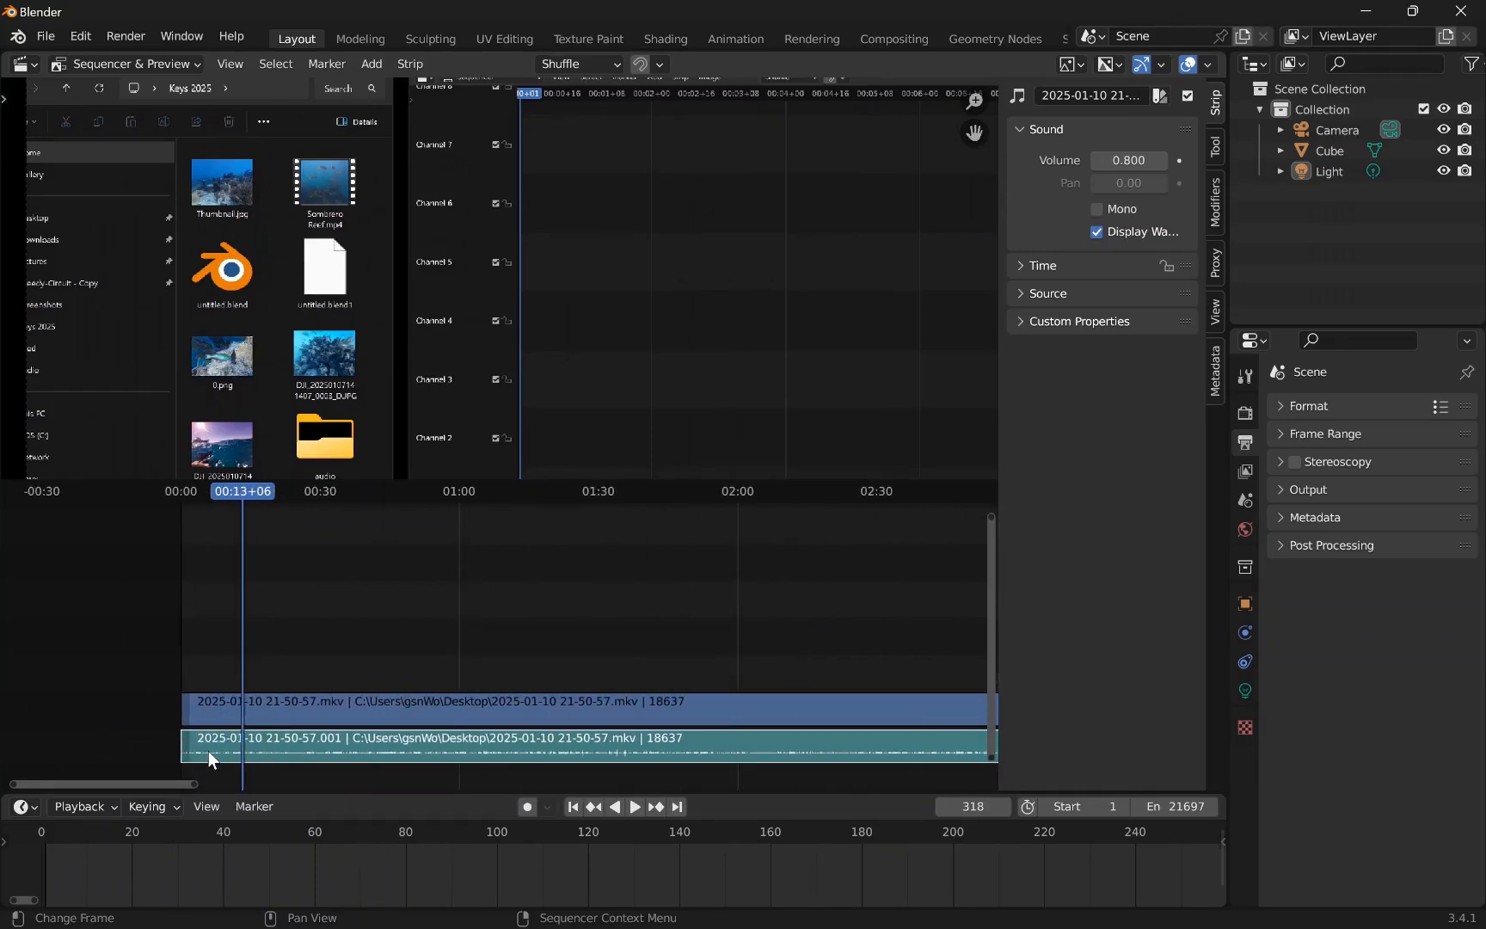
right_click(210, 748)
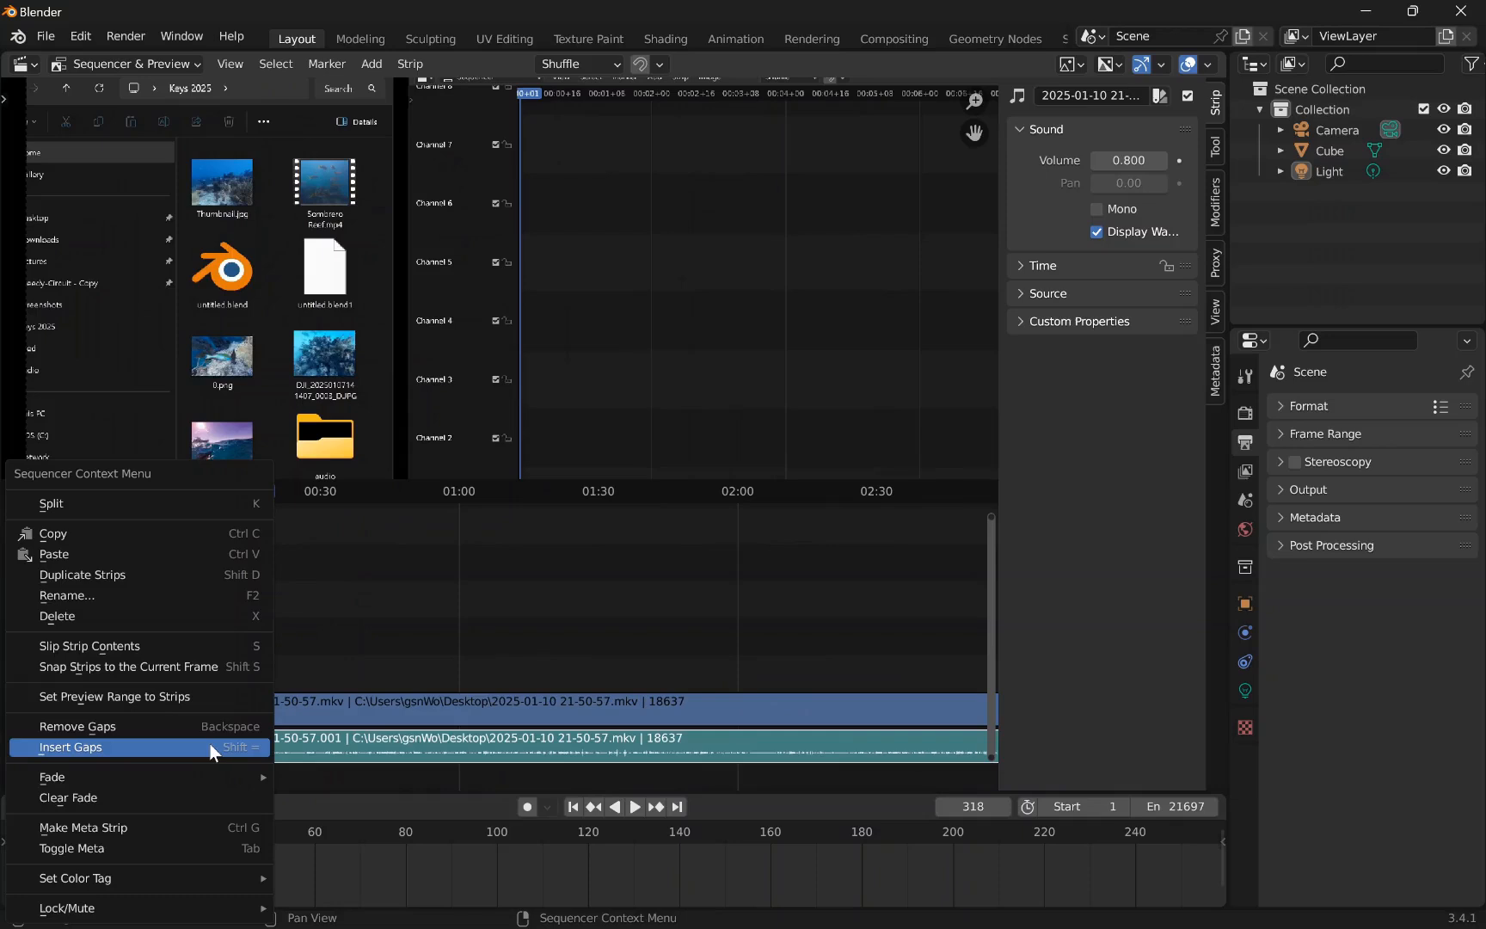
mouse_move(193, 780)
click(372, 798)
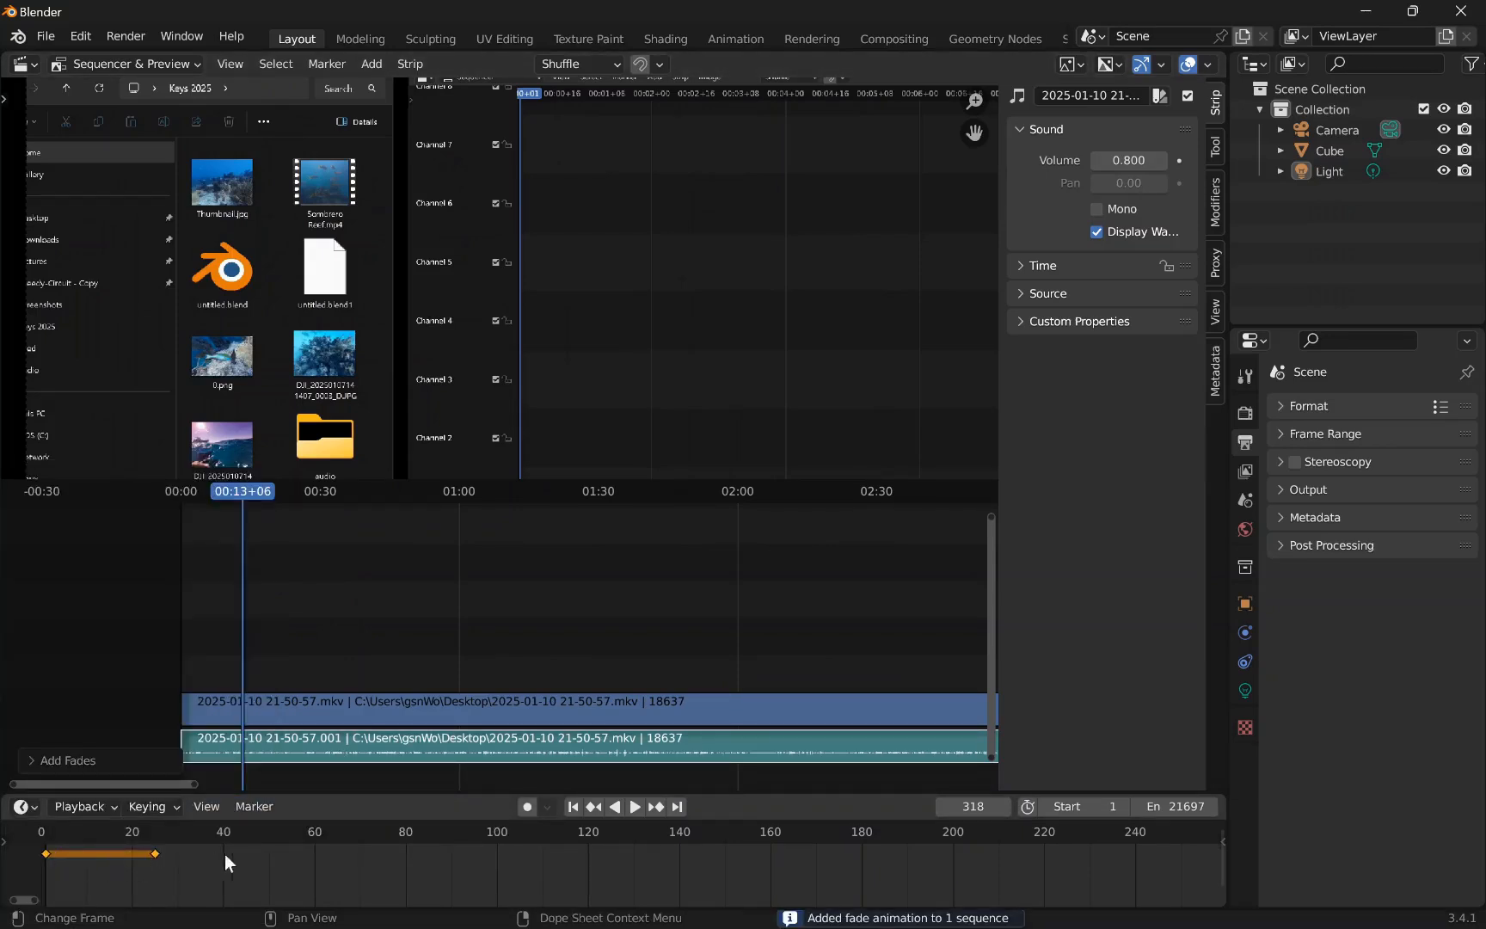
- Set the sound strip's fade duration to 5 seconds, keeping the Fade In type
click(68, 759)
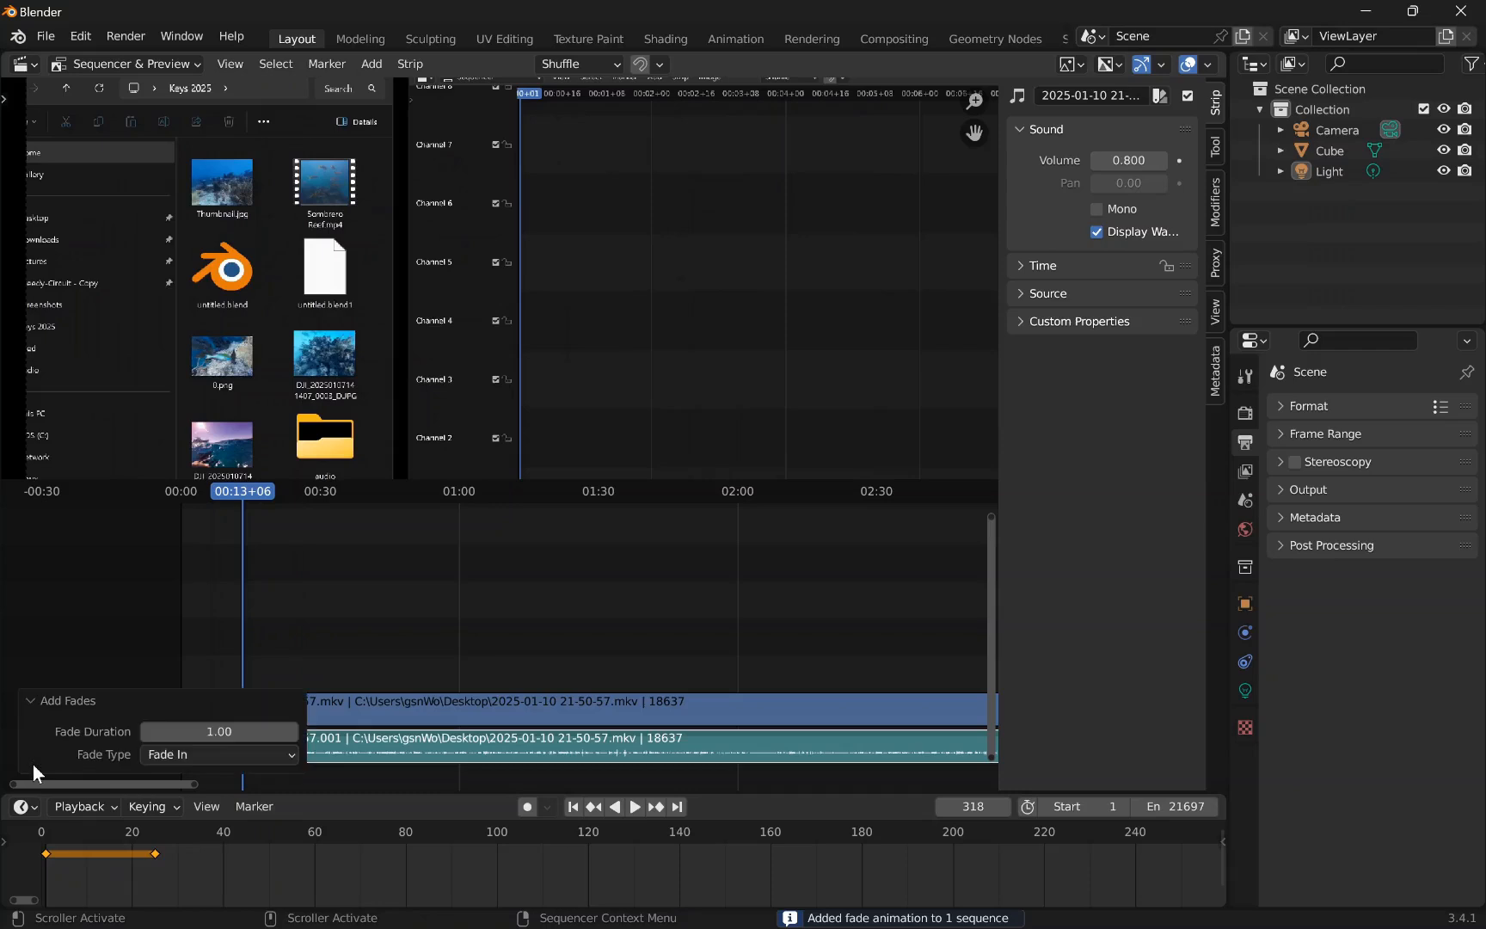
click(243, 734)
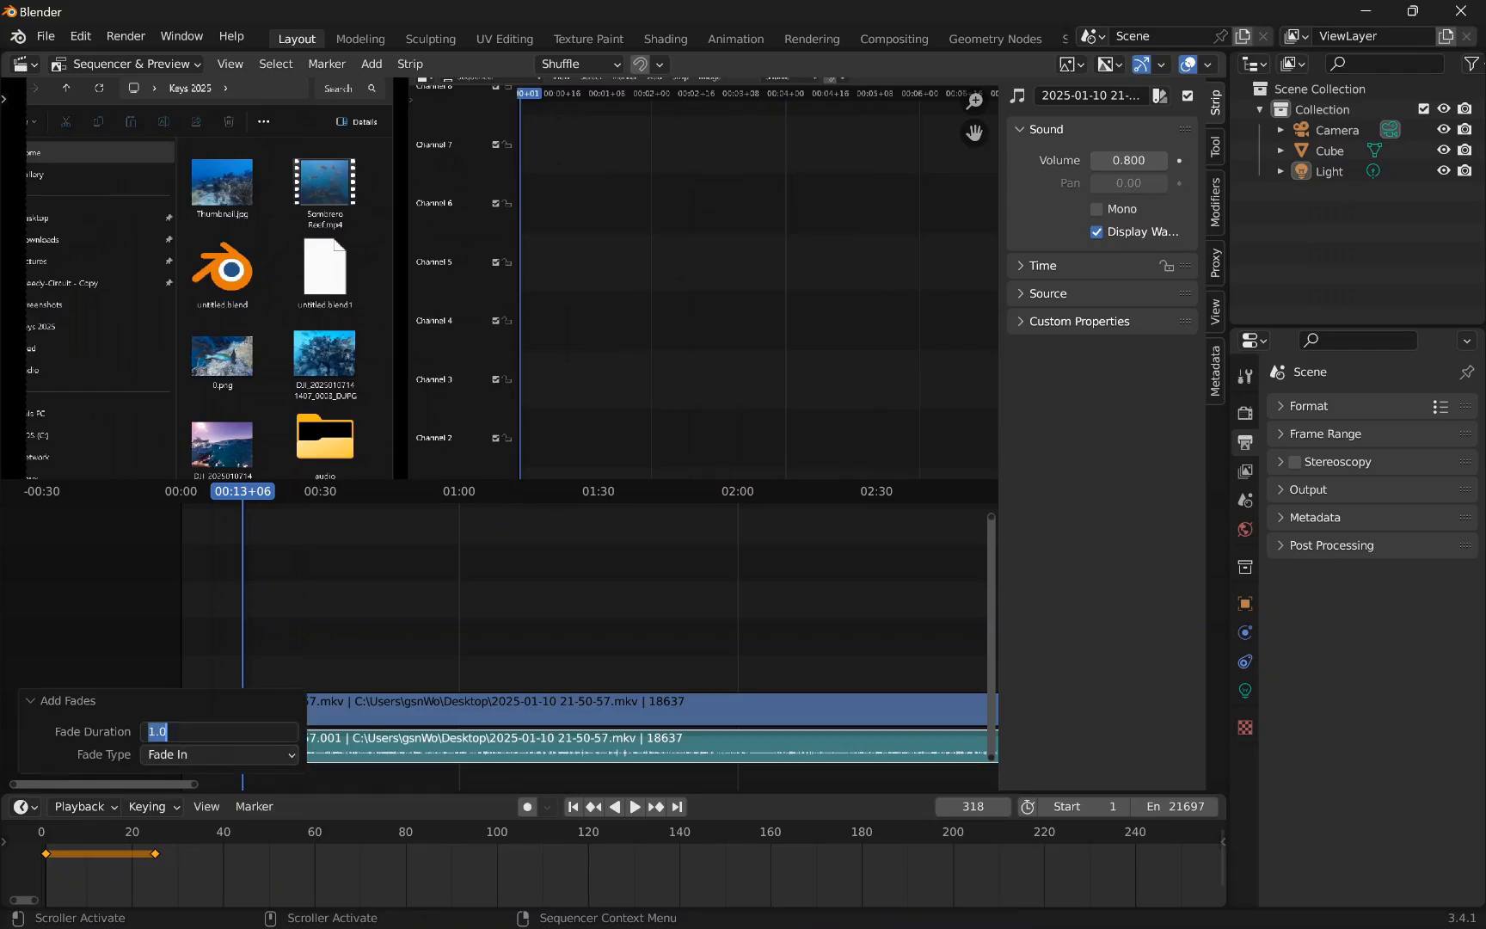
text(5)
key(Return)
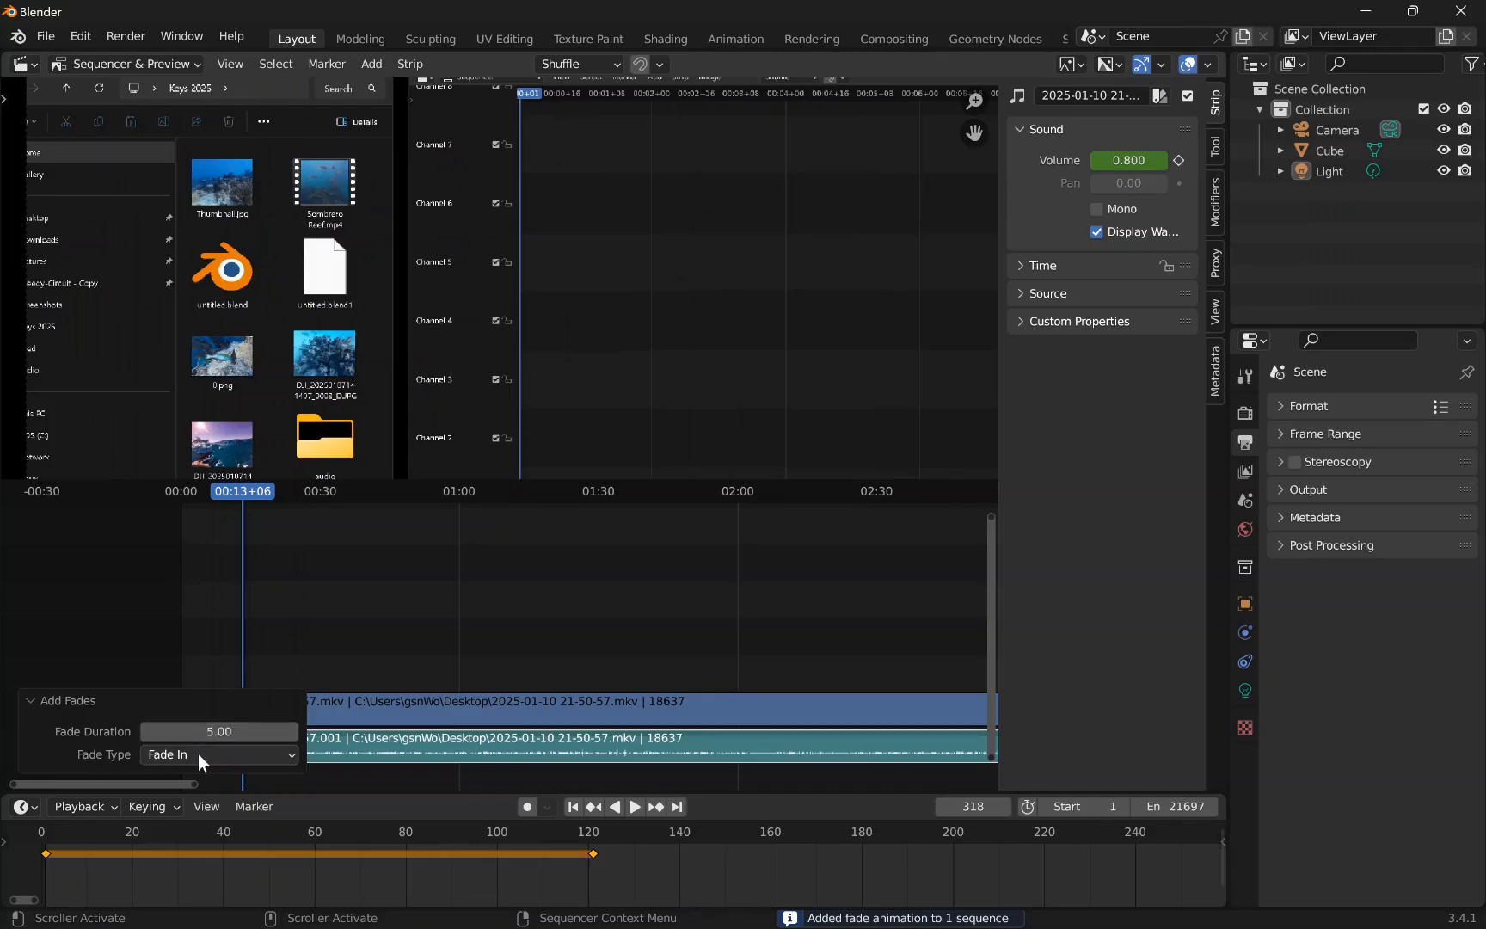
- Look through the fade settings and the other fade types available for the sound strip
right_click(198, 754)
key(Escape)
right_click(250, 733)
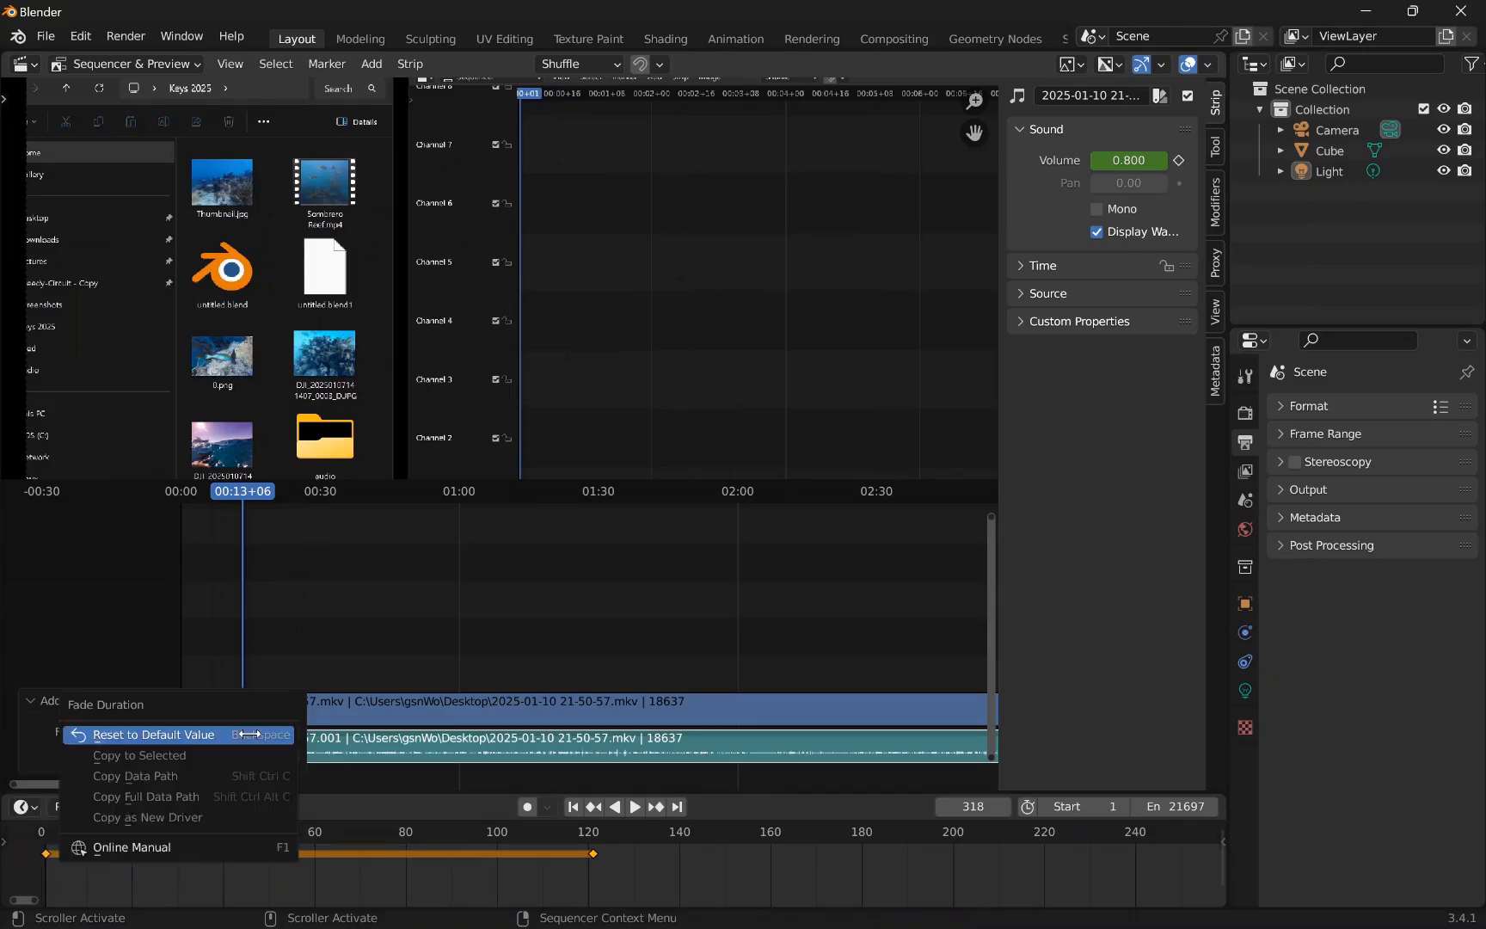
click(354, 644)
click(194, 747)
right_click(189, 744)
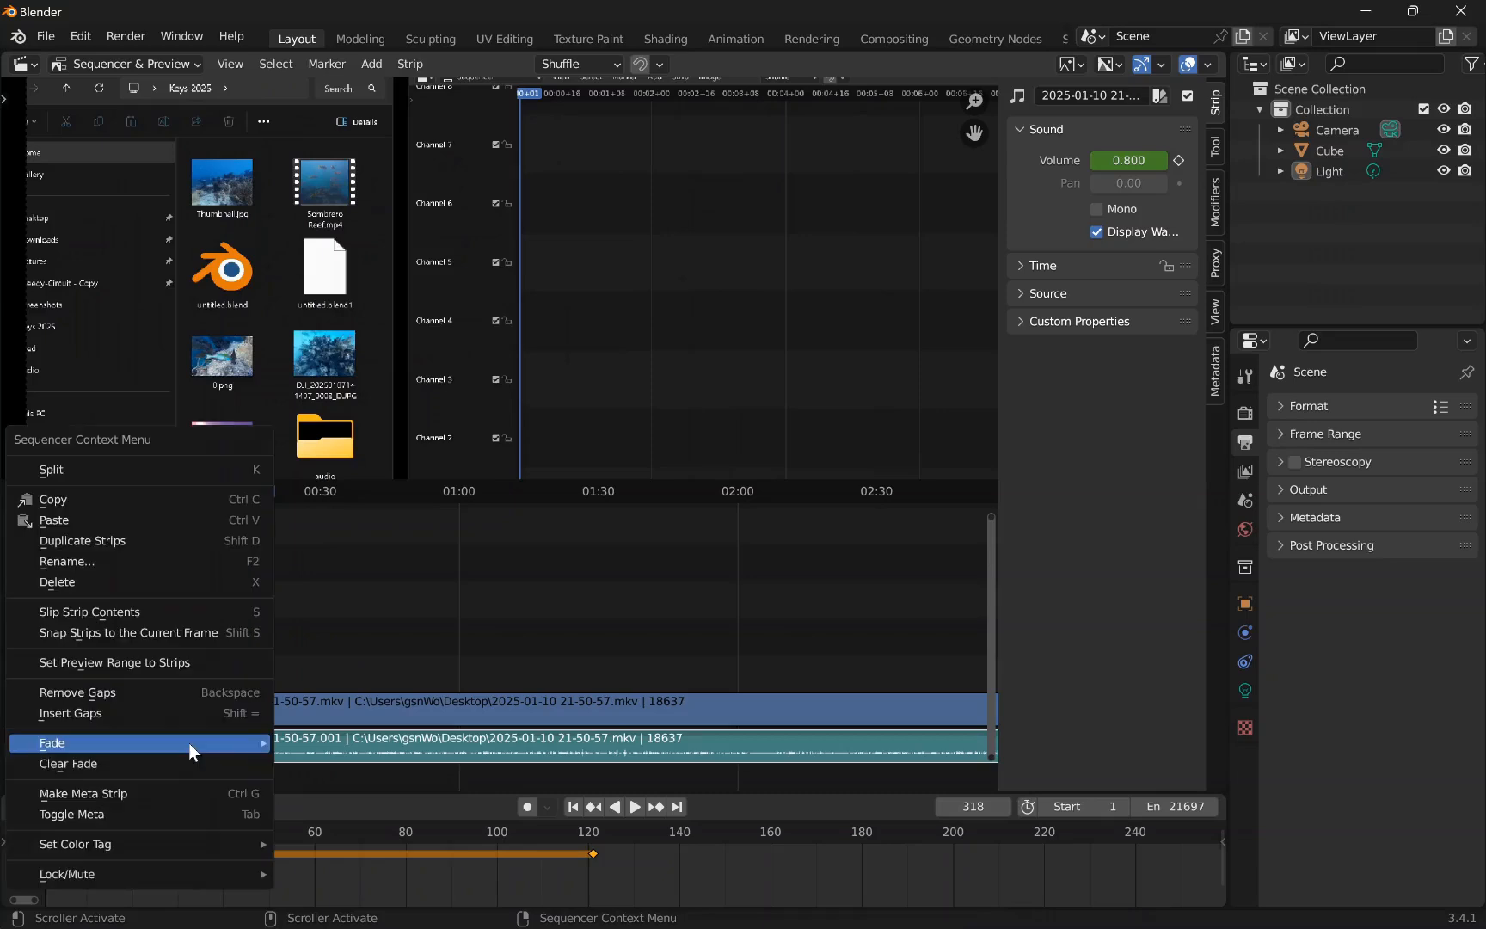
mouse_move(189, 744)
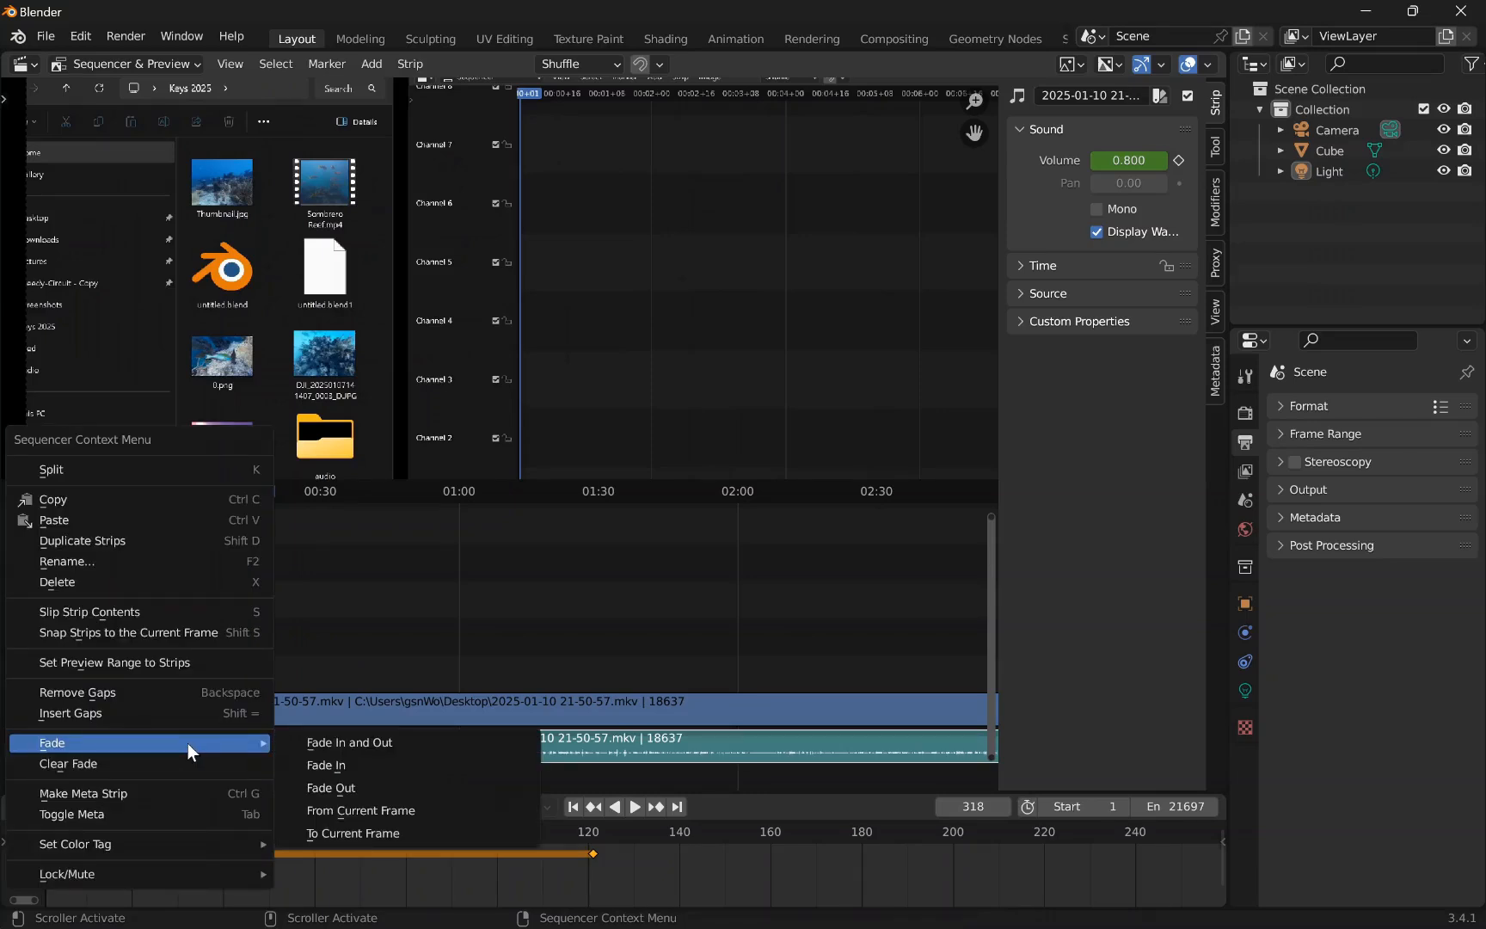
click(351, 855)
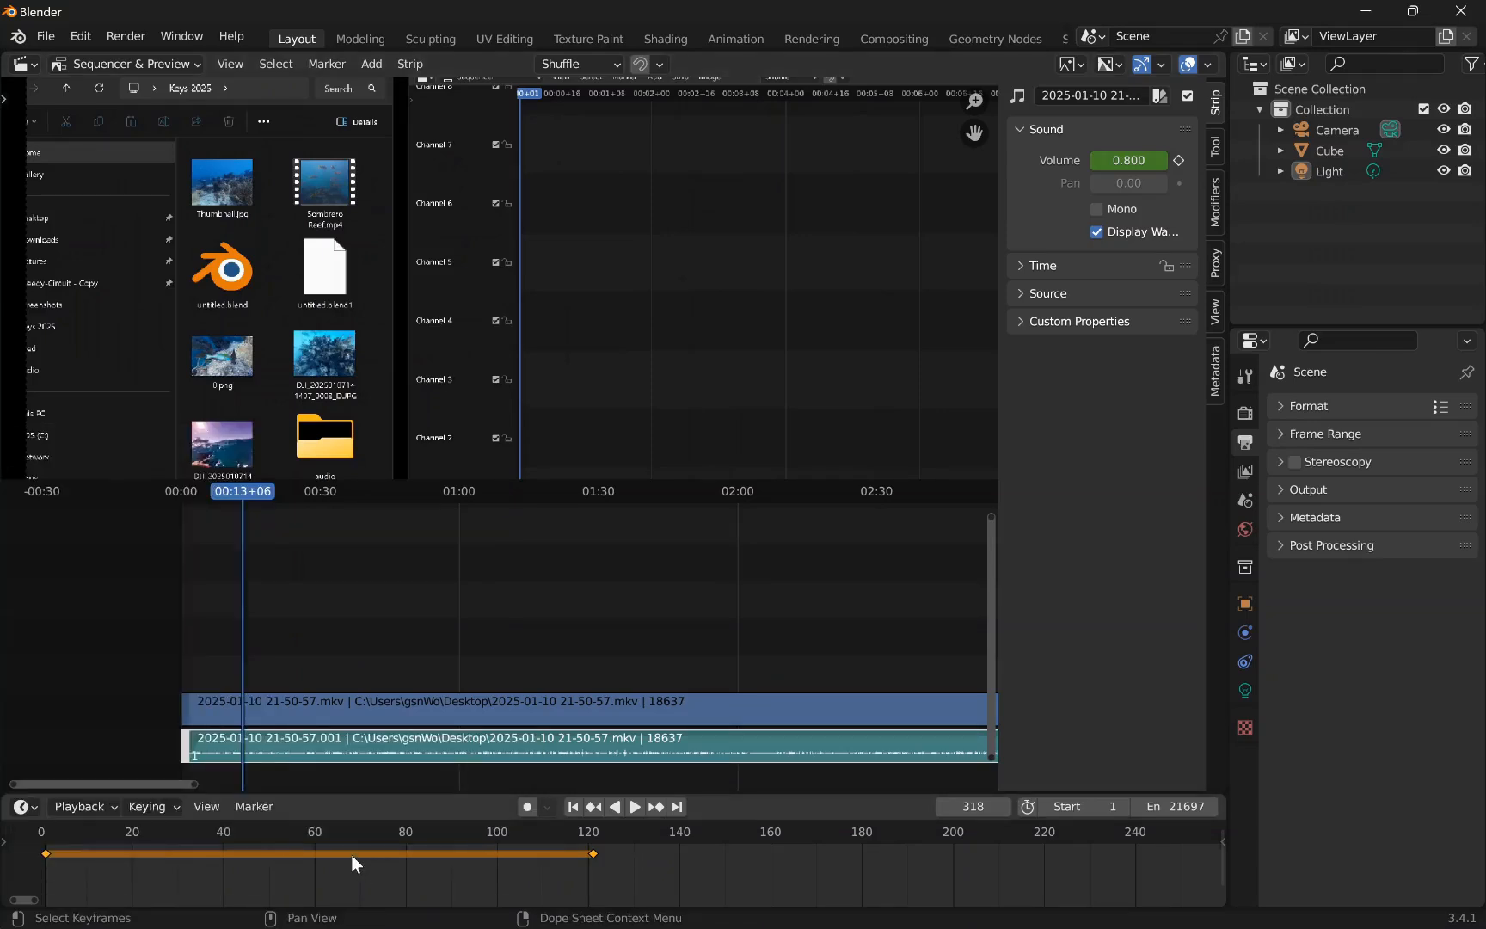
- Select the fade-in's first keyframe in the timeline editor and set its keyframe interpolation mode
right_click(351, 855)
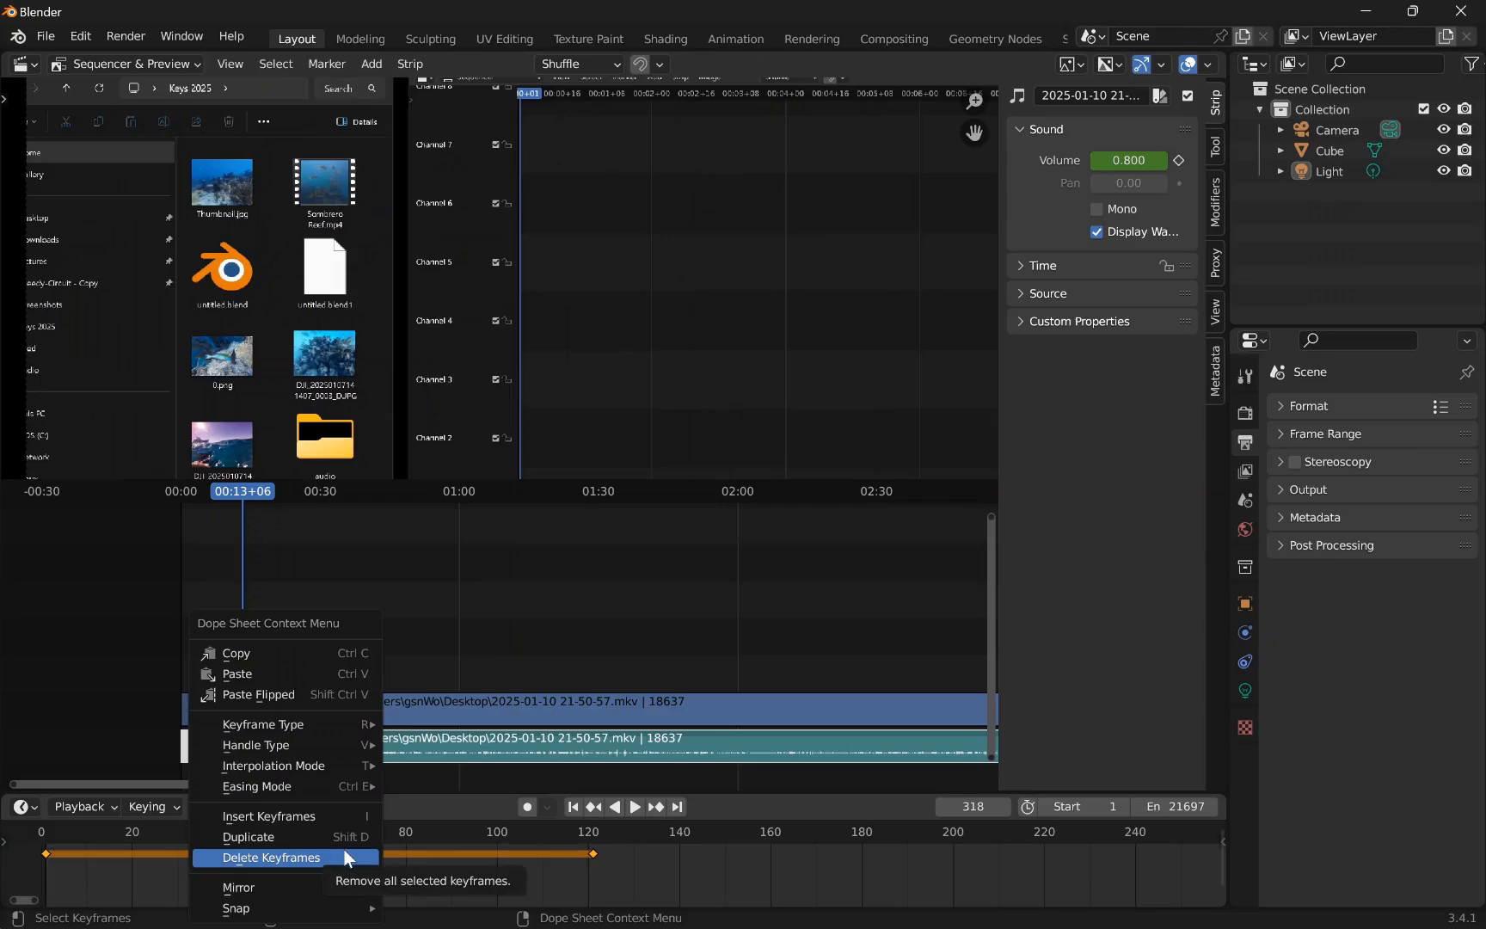
click(460, 855)
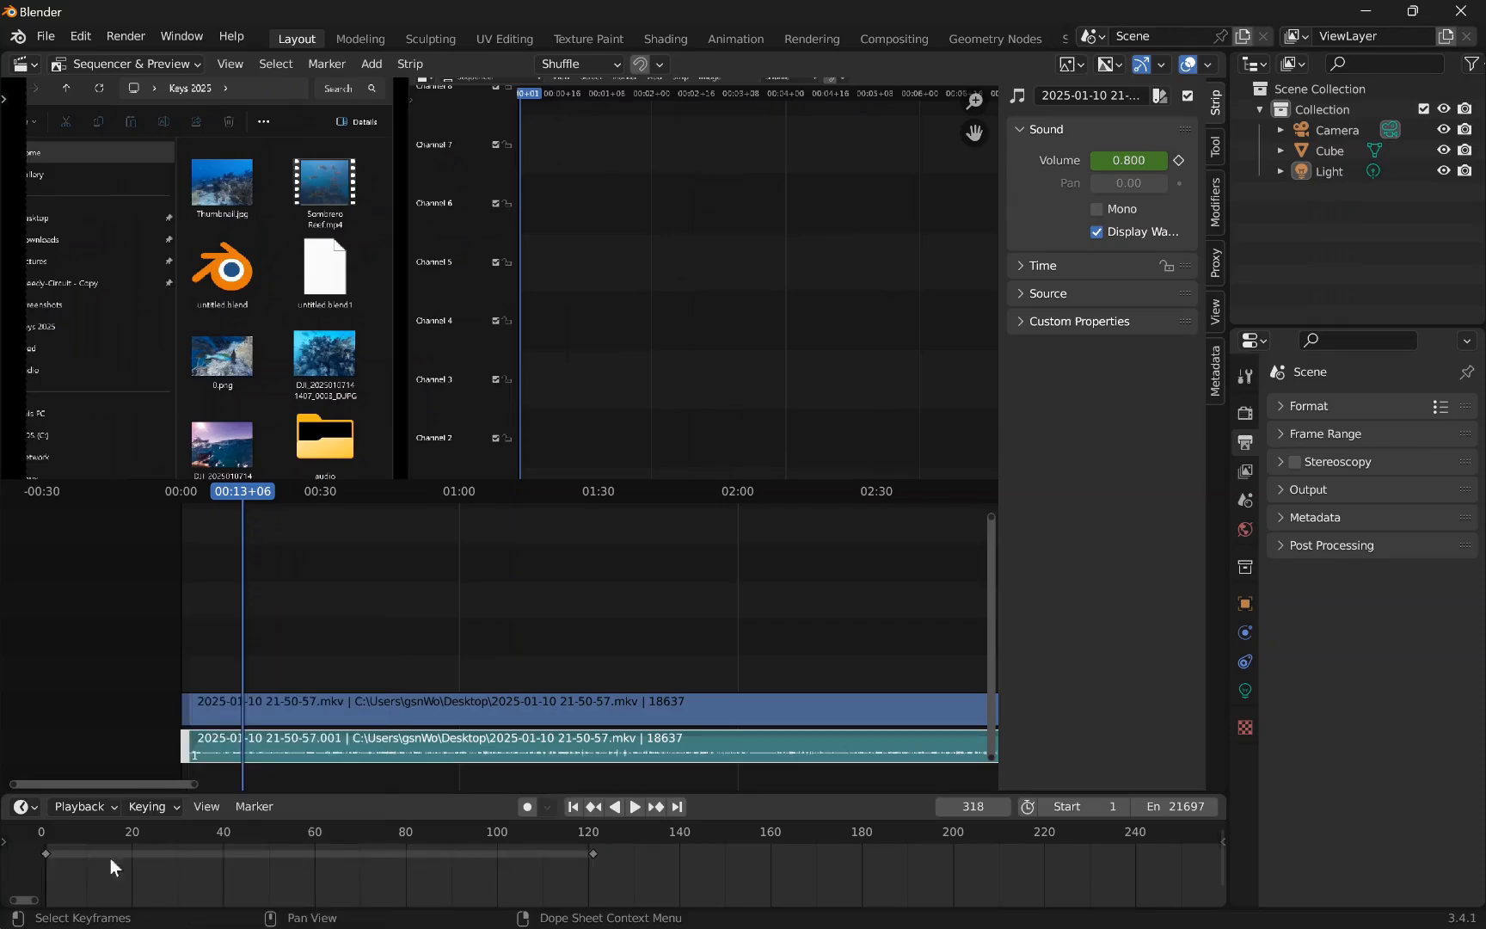
click(47, 855)
right_click(78, 856)
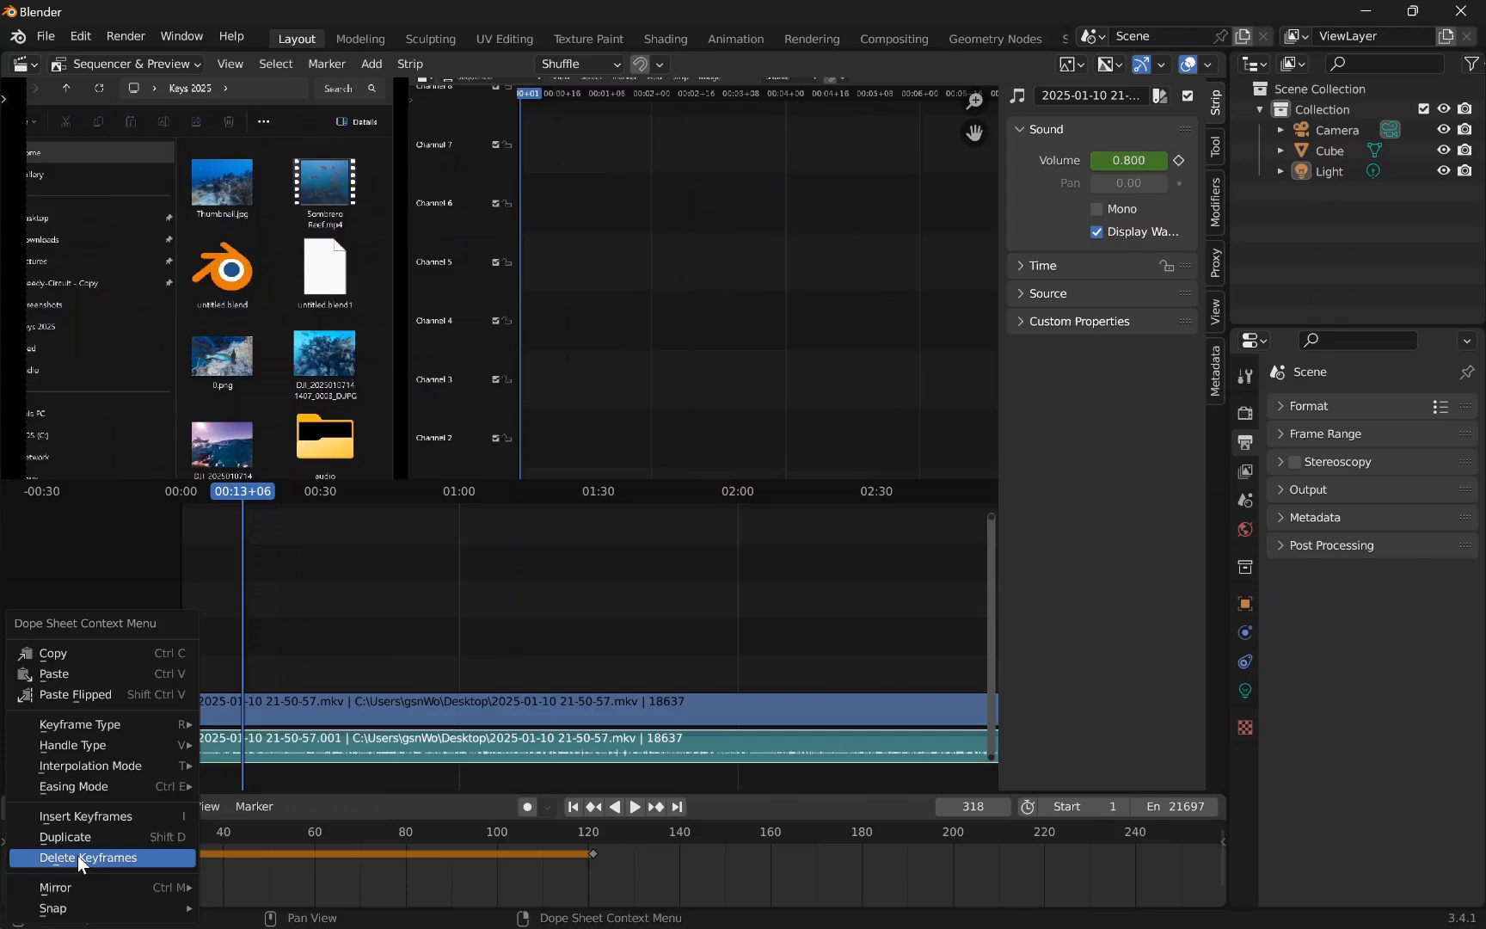
right_click(53, 852)
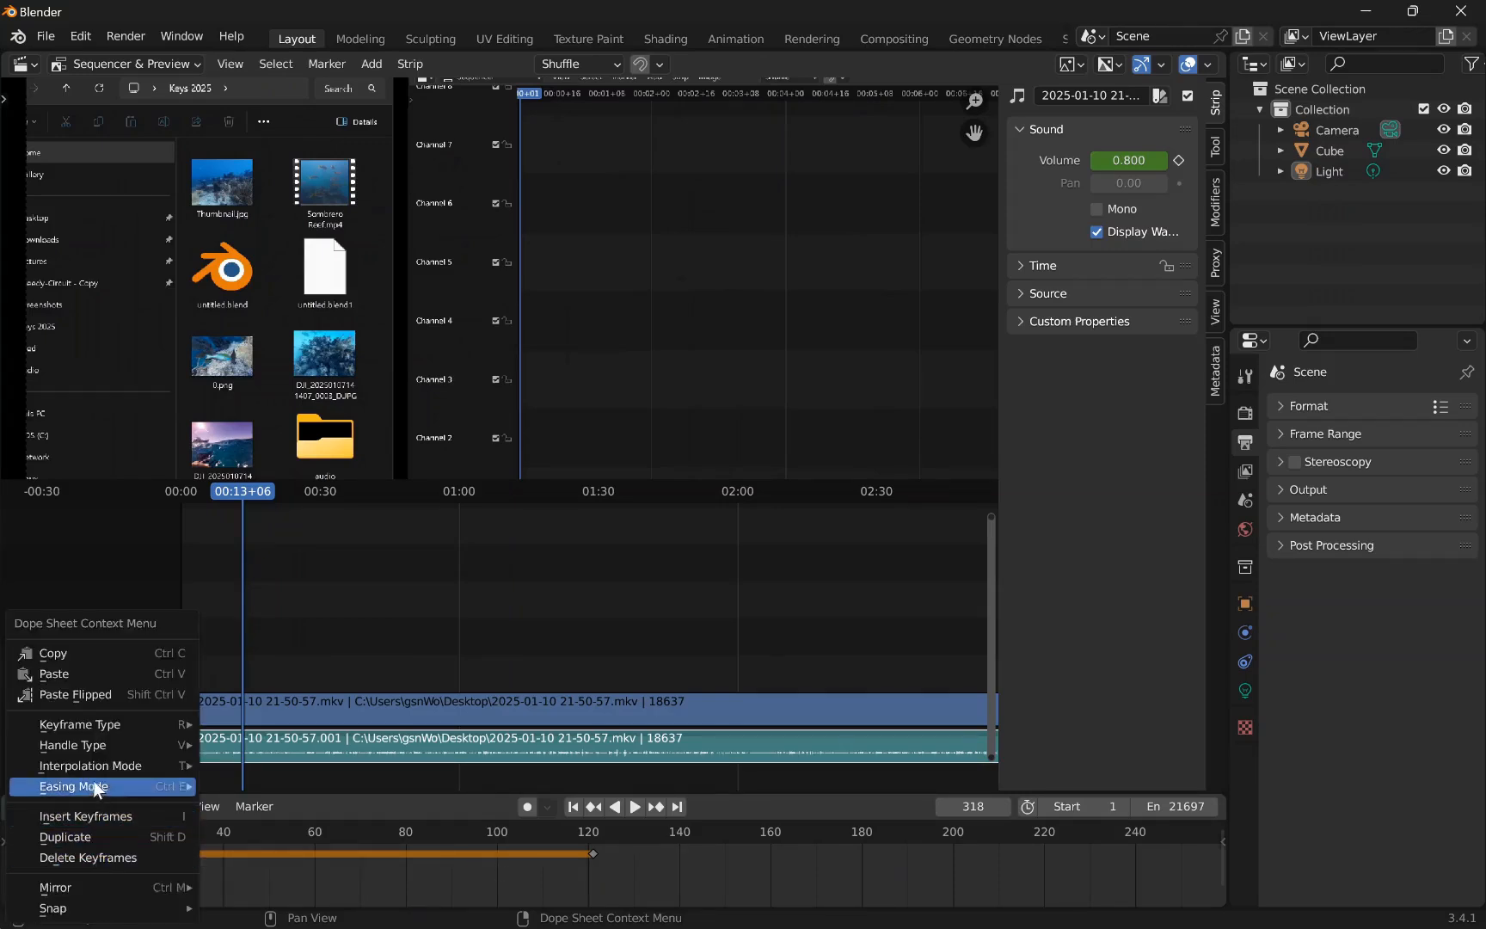
mouse_move(98, 766)
click(262, 673)
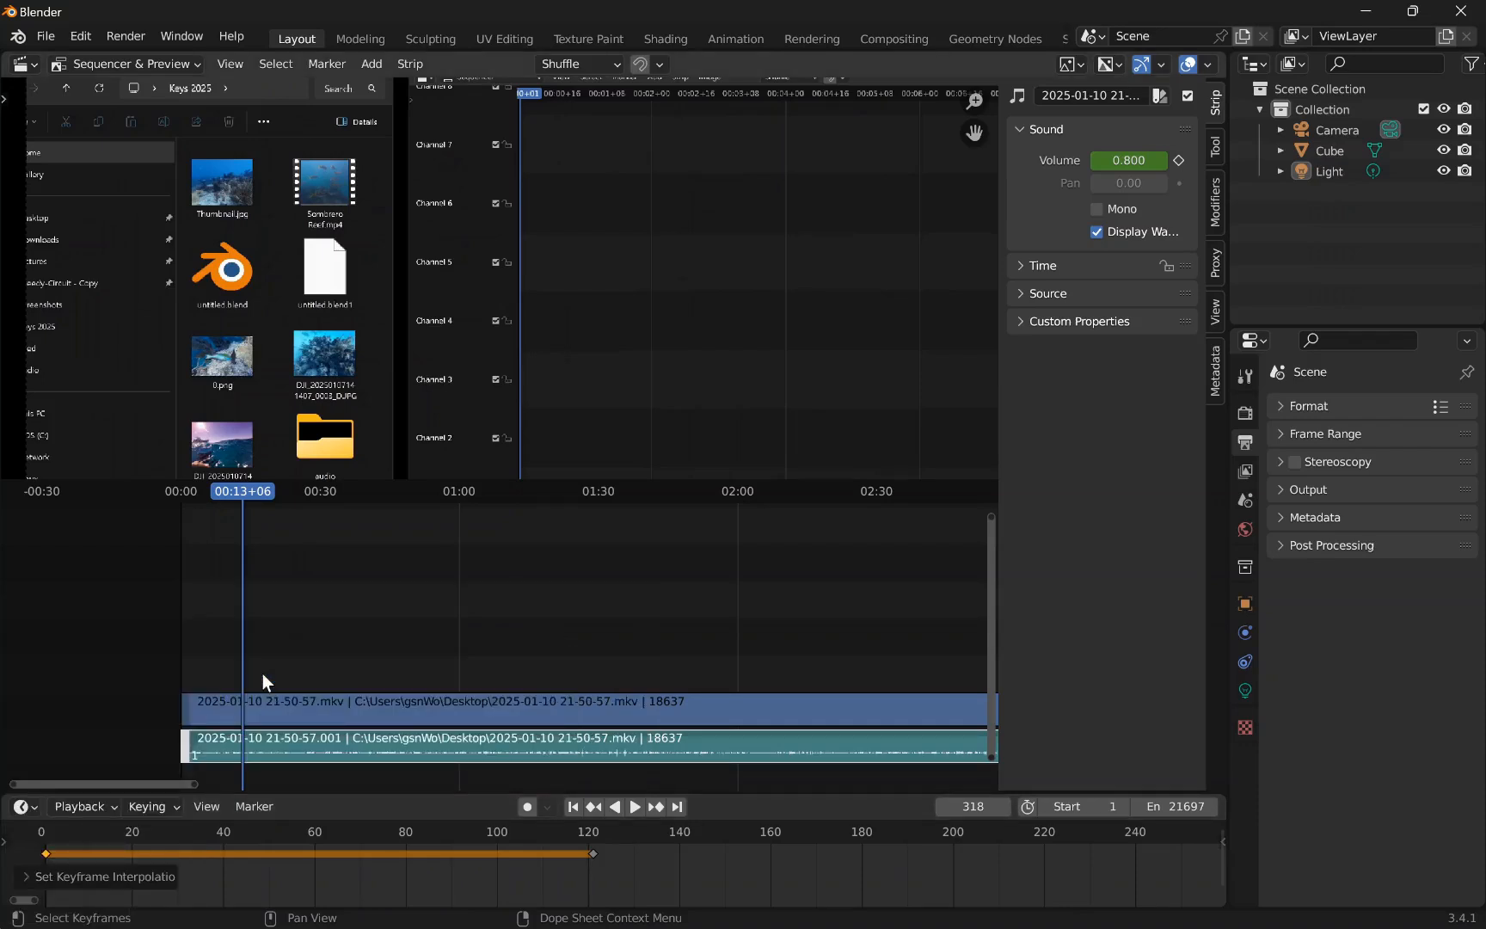
click(217, 673)
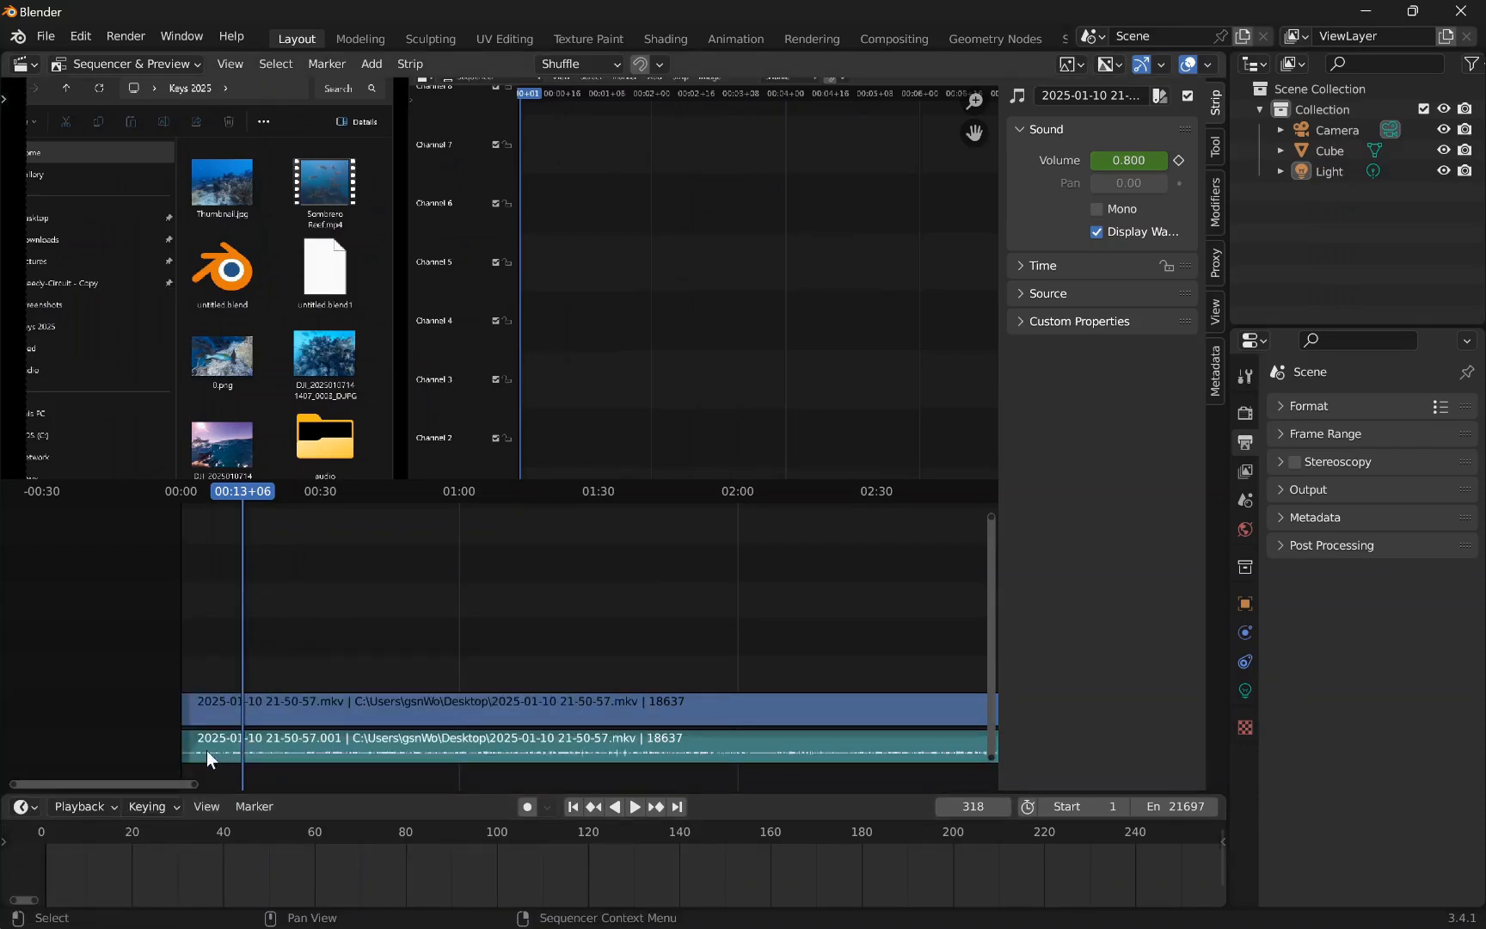
scroll(207, 750, up, 7)
middle_drag(122, 746, 466, 699)
scroll(332, 756, up, 2)
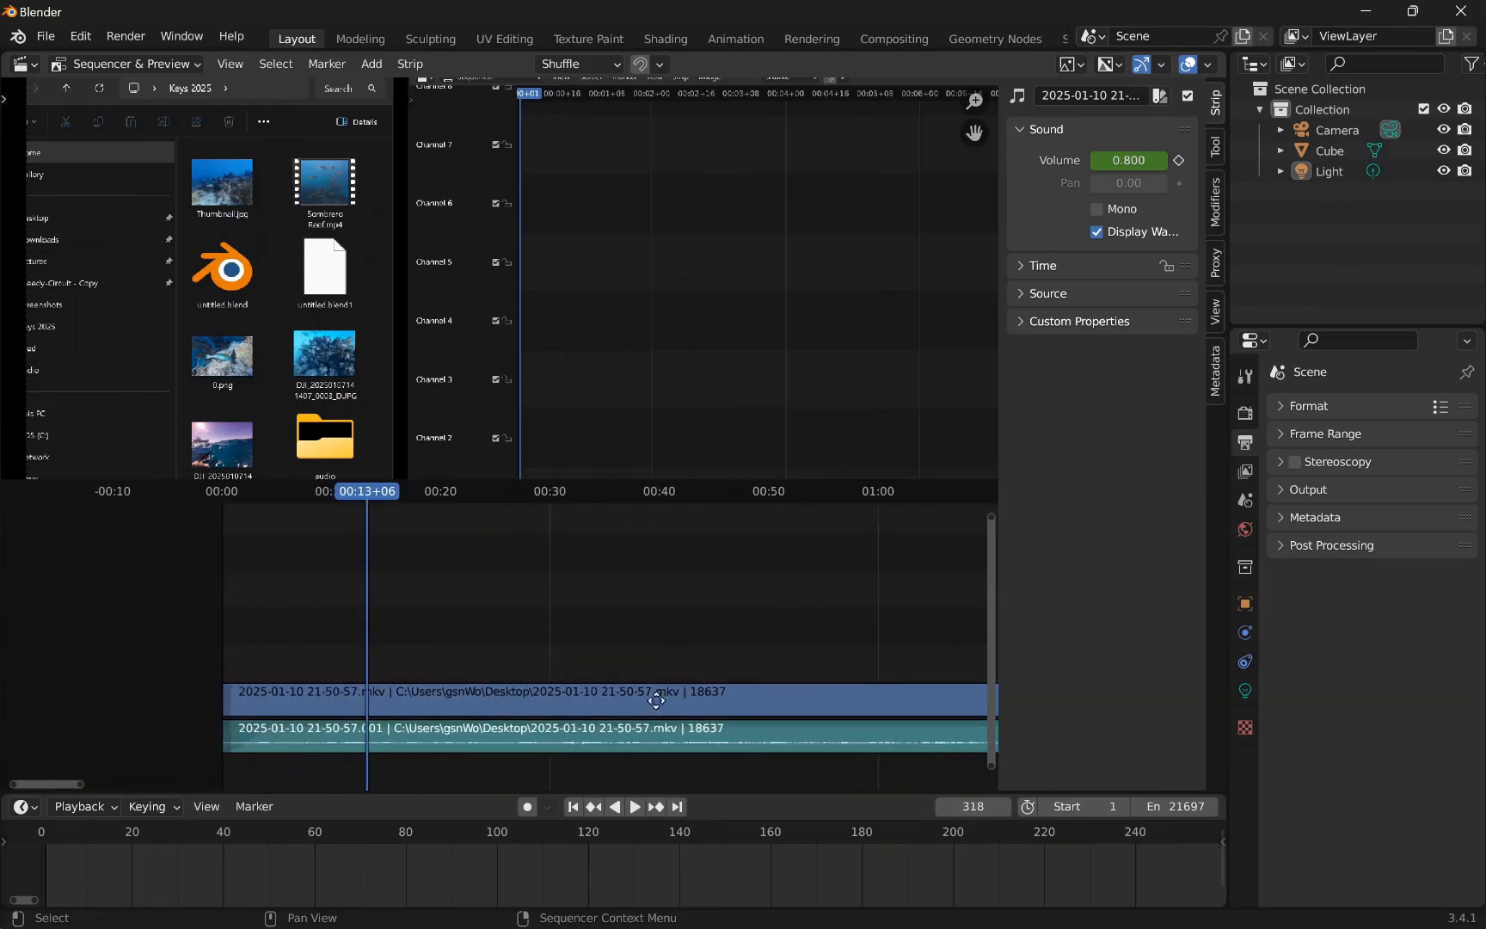
scroll(398, 678, down, 4)
right_click(308, 701)
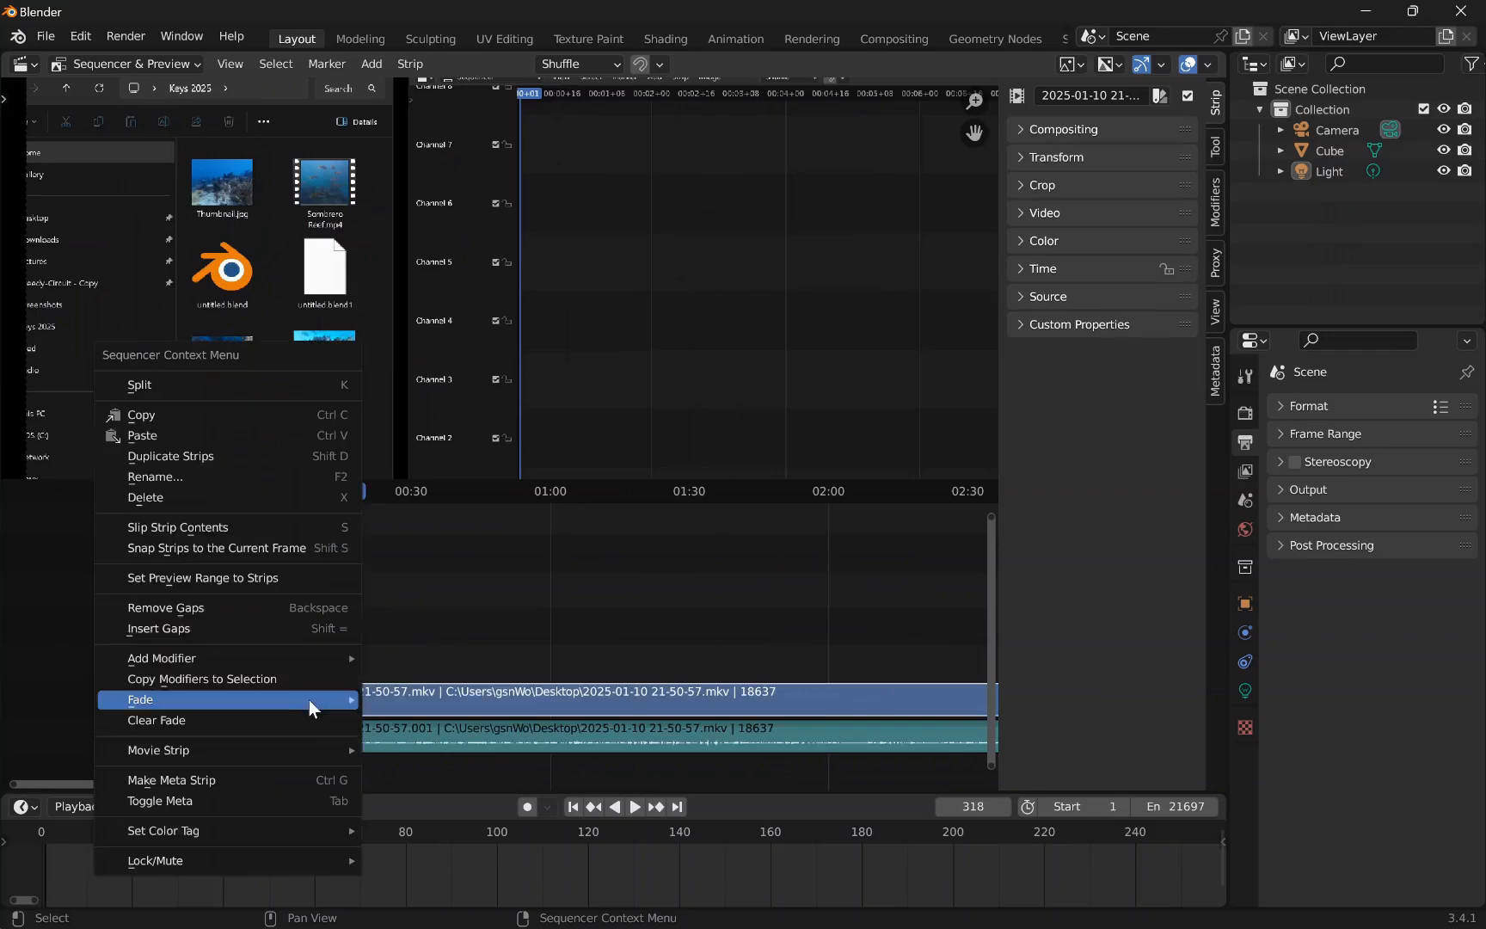
mouse_move(308, 699)
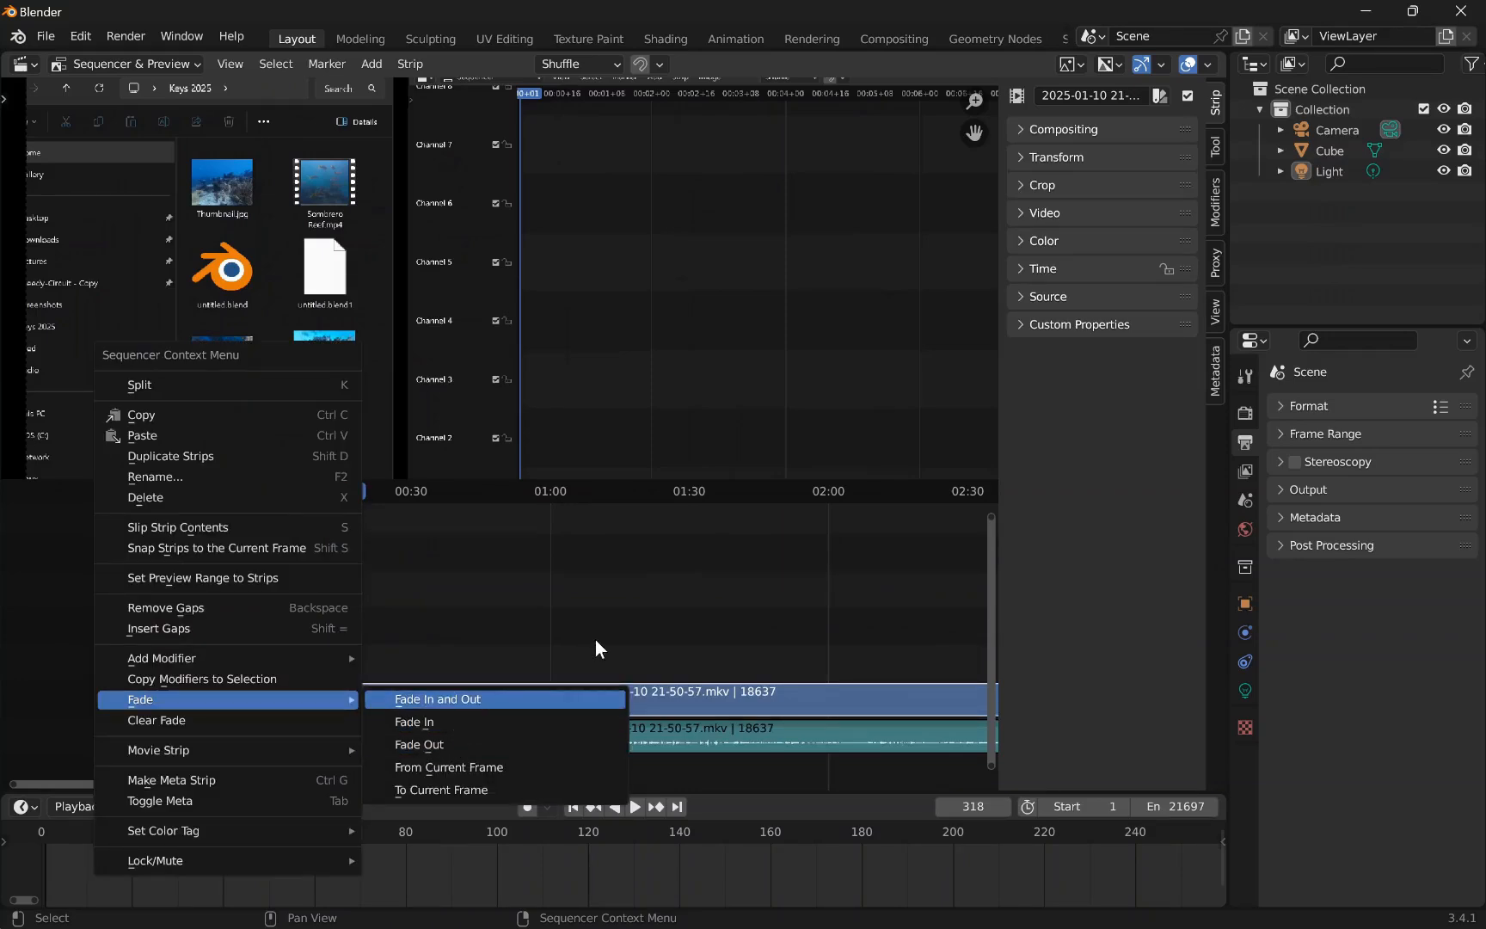
- Move the playhead to frame 51 and select the sound strip to check its Volume during the fade
middle_drag(705, 670, 395, 660)
middle_drag(655, 658, 349, 658)
scroll(349, 661, down, 4)
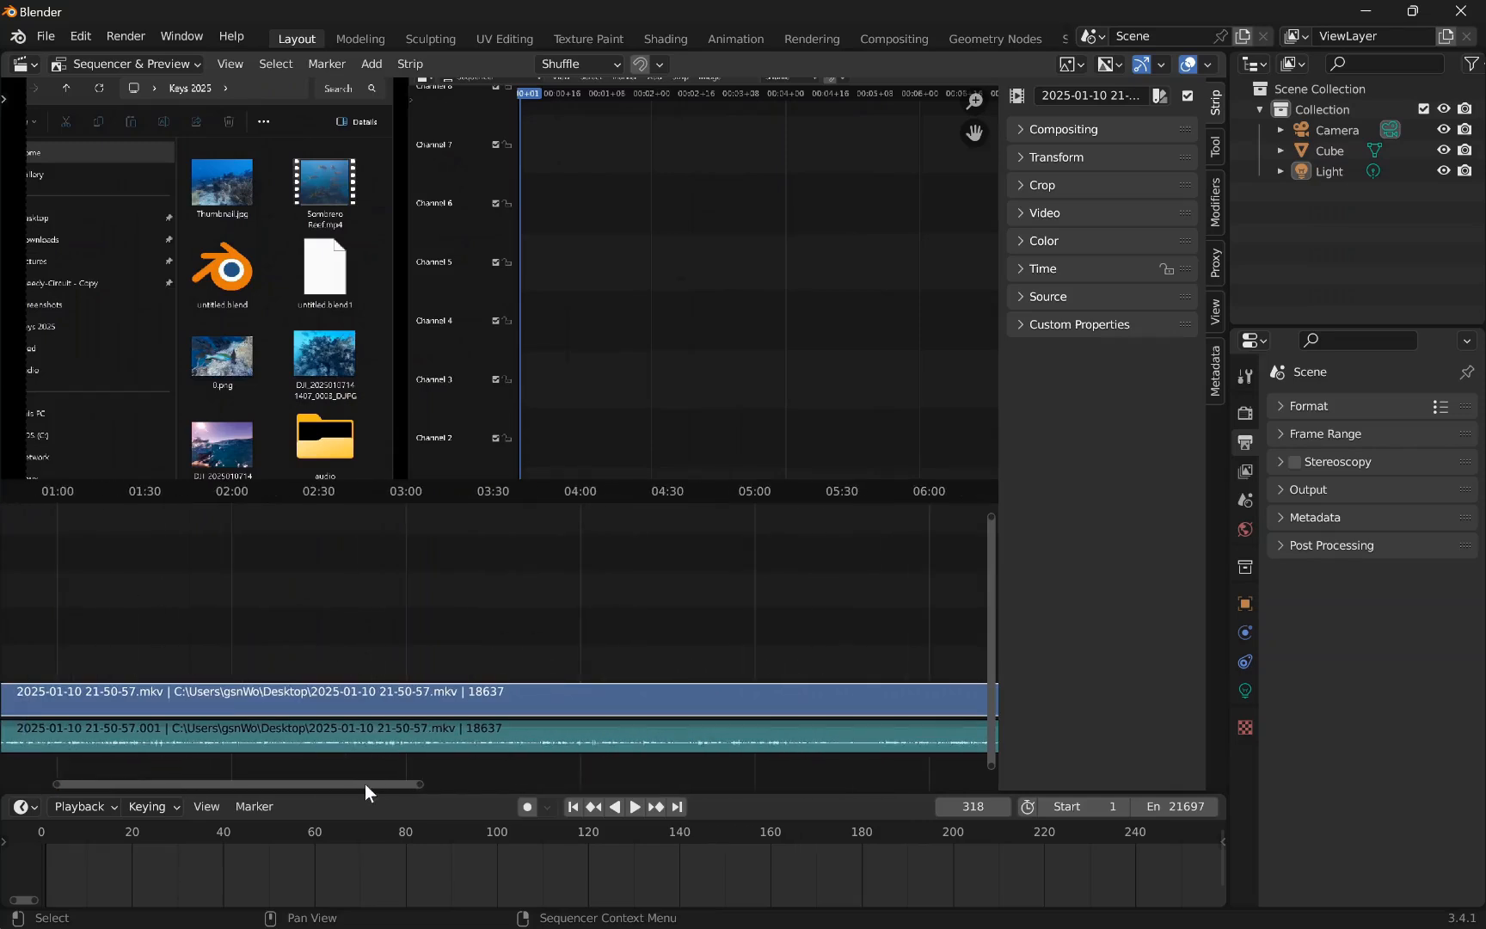
drag(365, 783, 147, 622)
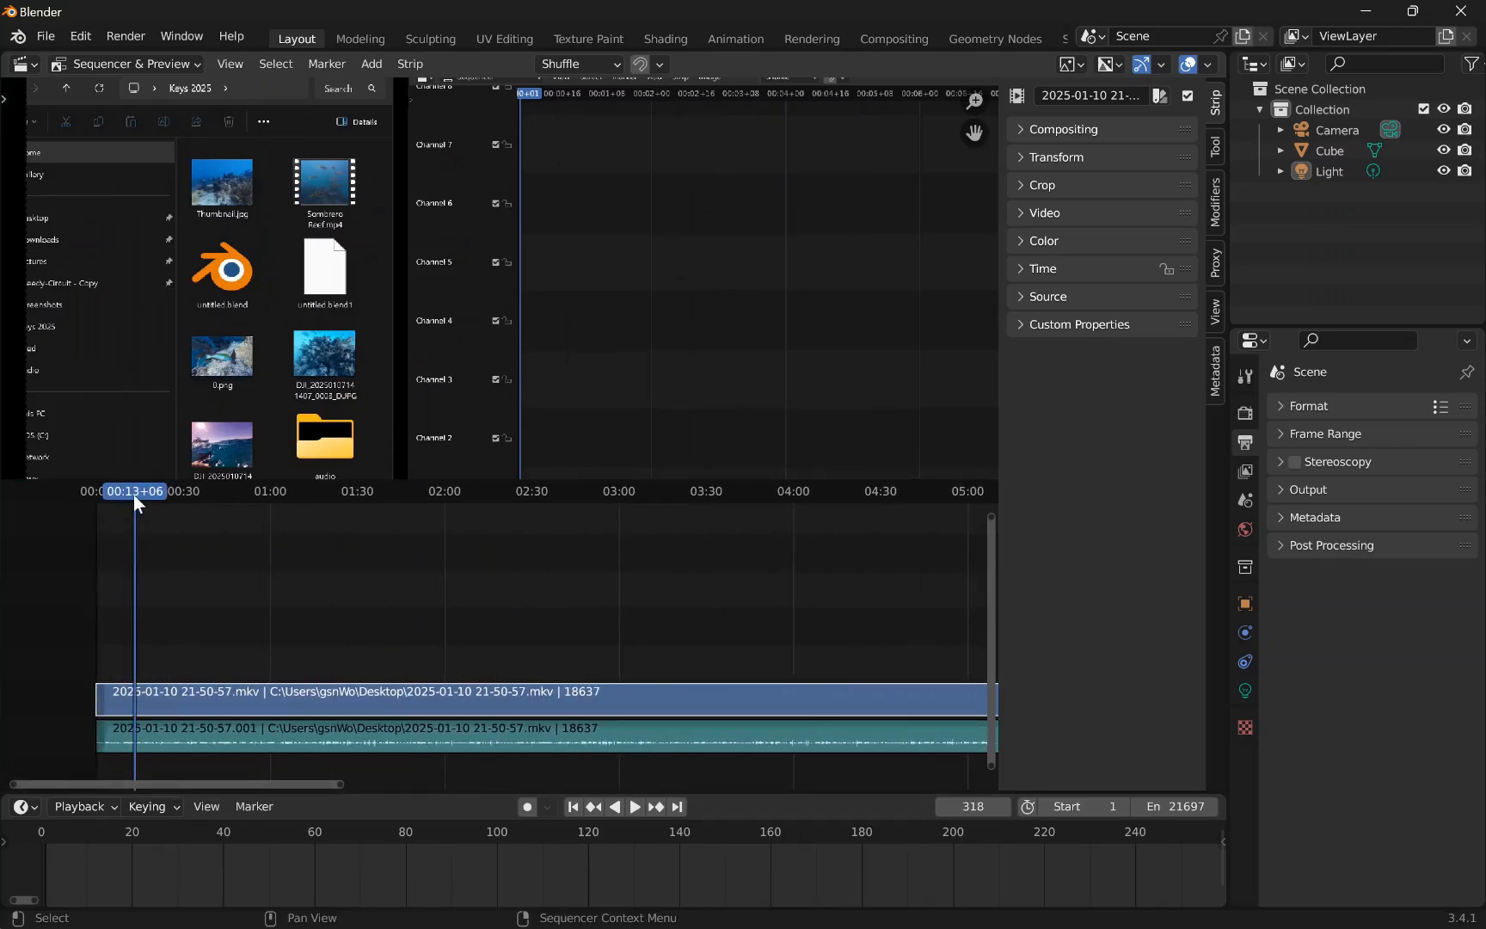
drag(134, 497, 101, 497)
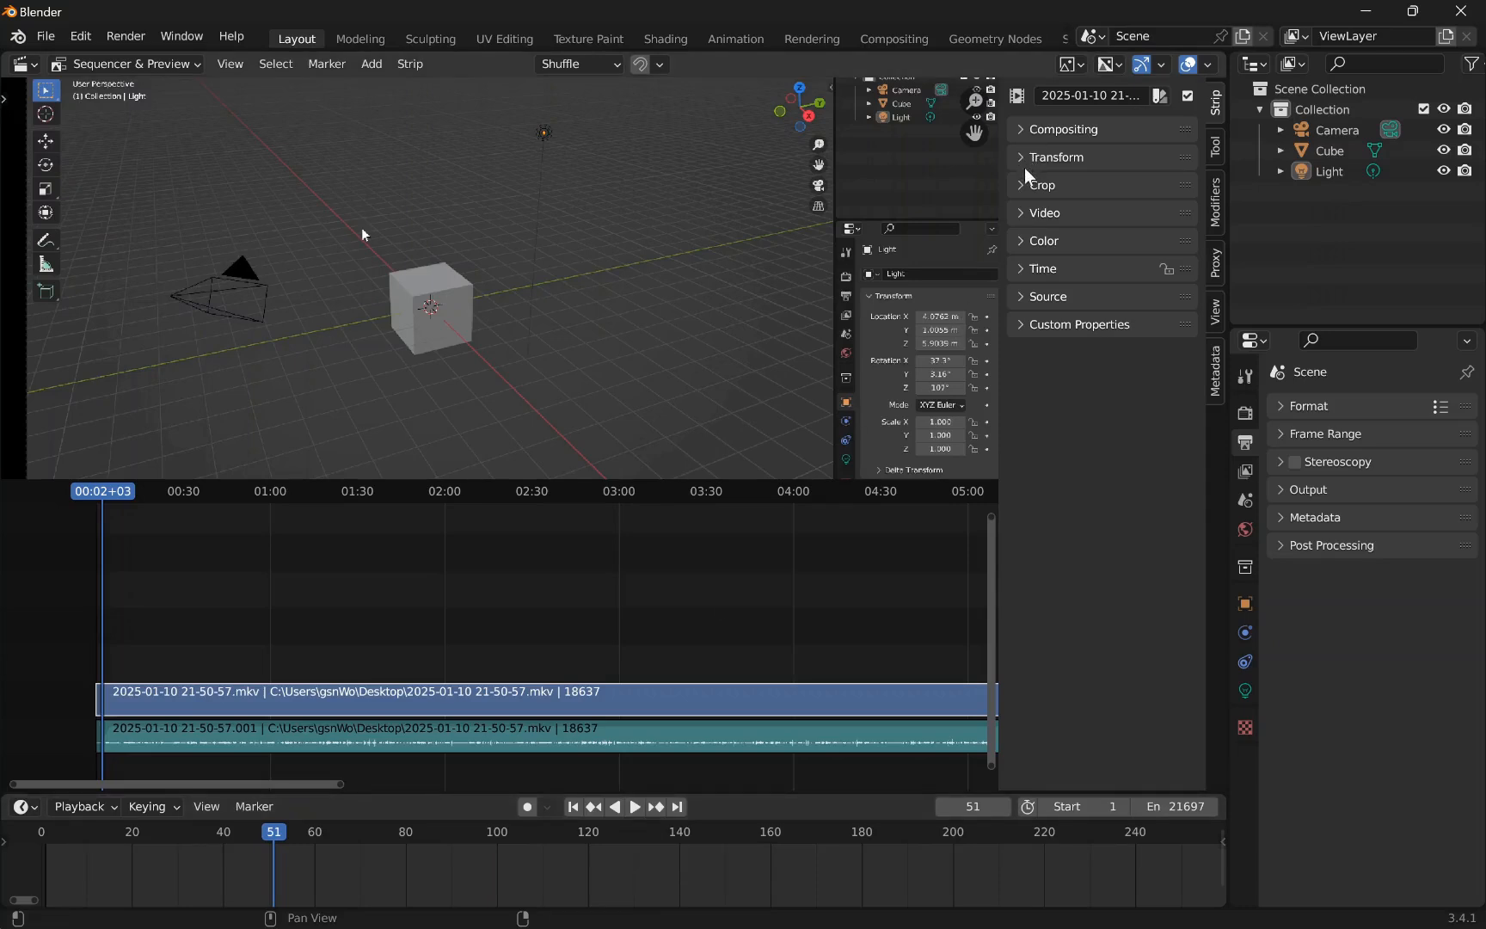
click(425, 738)
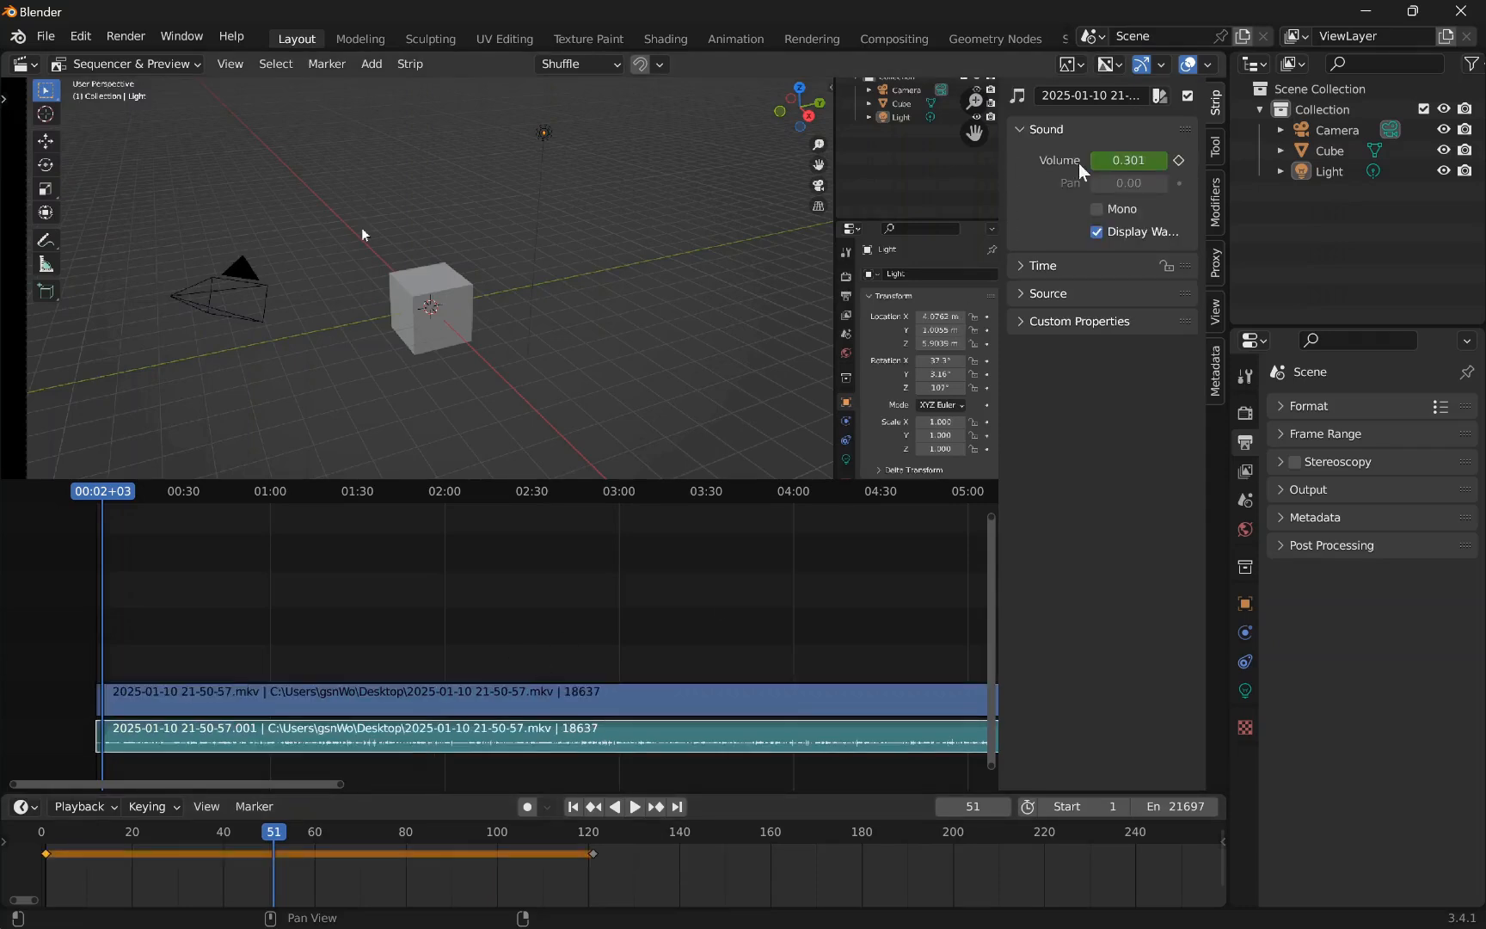
- Play the sequence from frame 0 and again from about the one-minute mark to check the sound strip's fade-in volume
drag(116, 498, 89, 502)
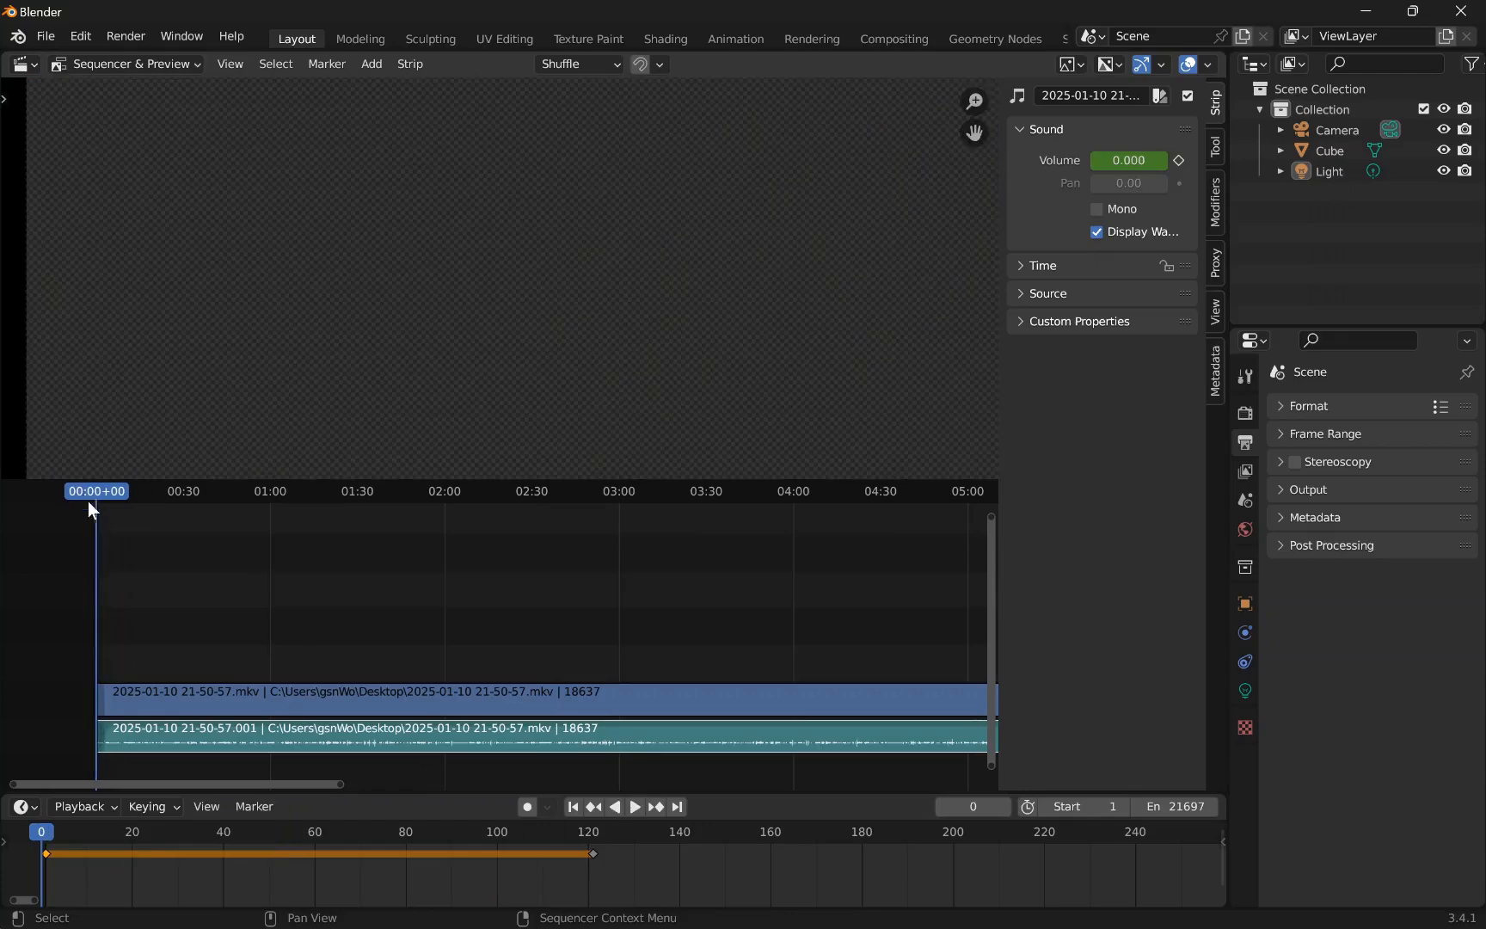
click(635, 806)
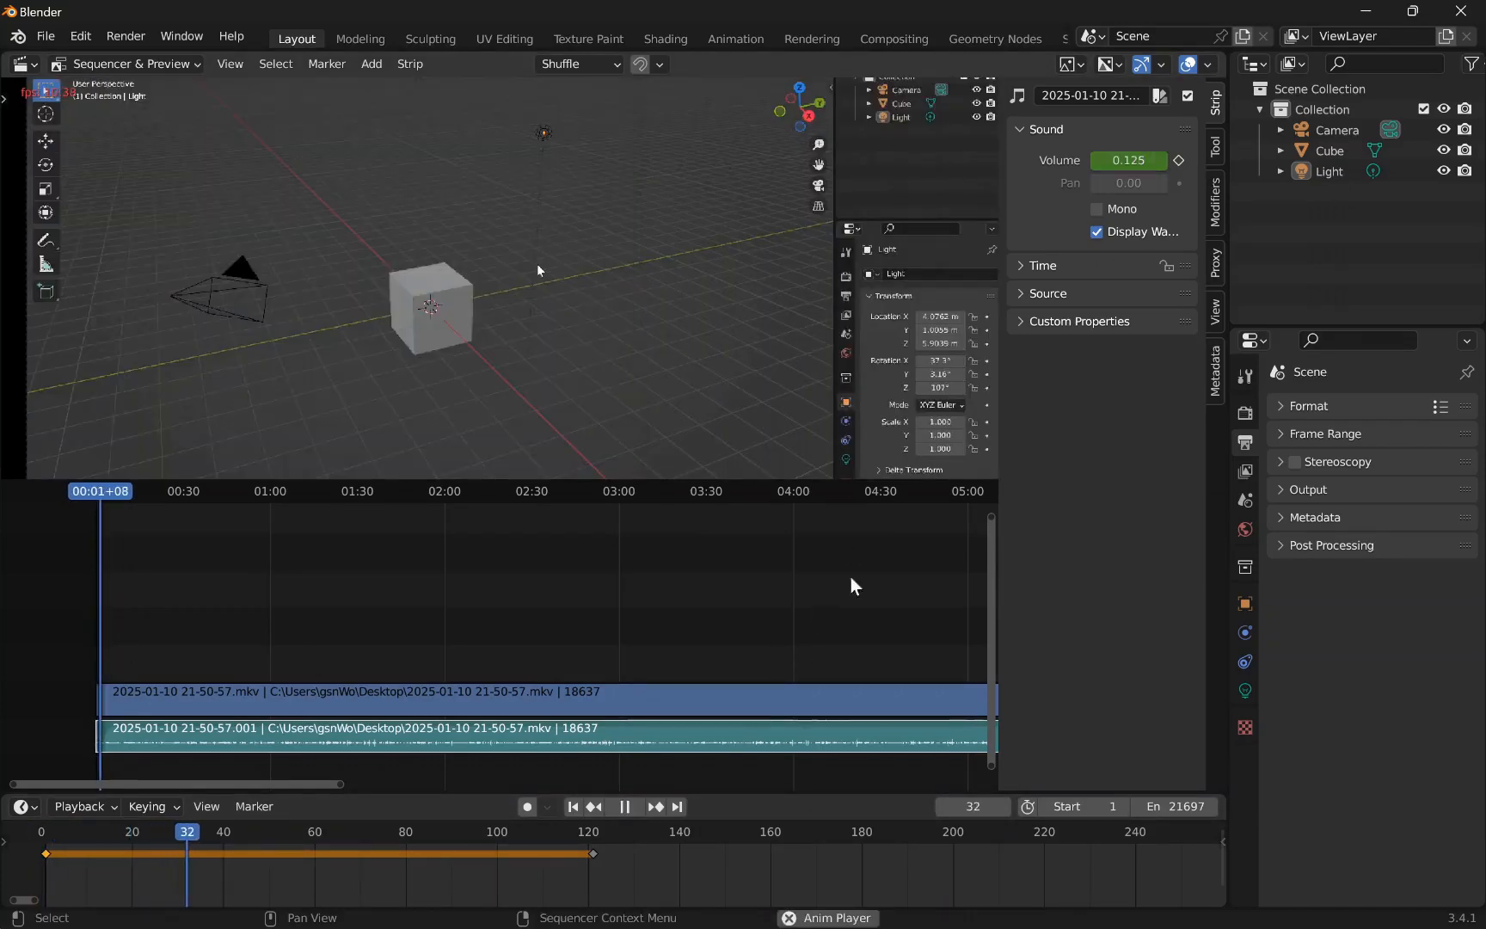
key(space)
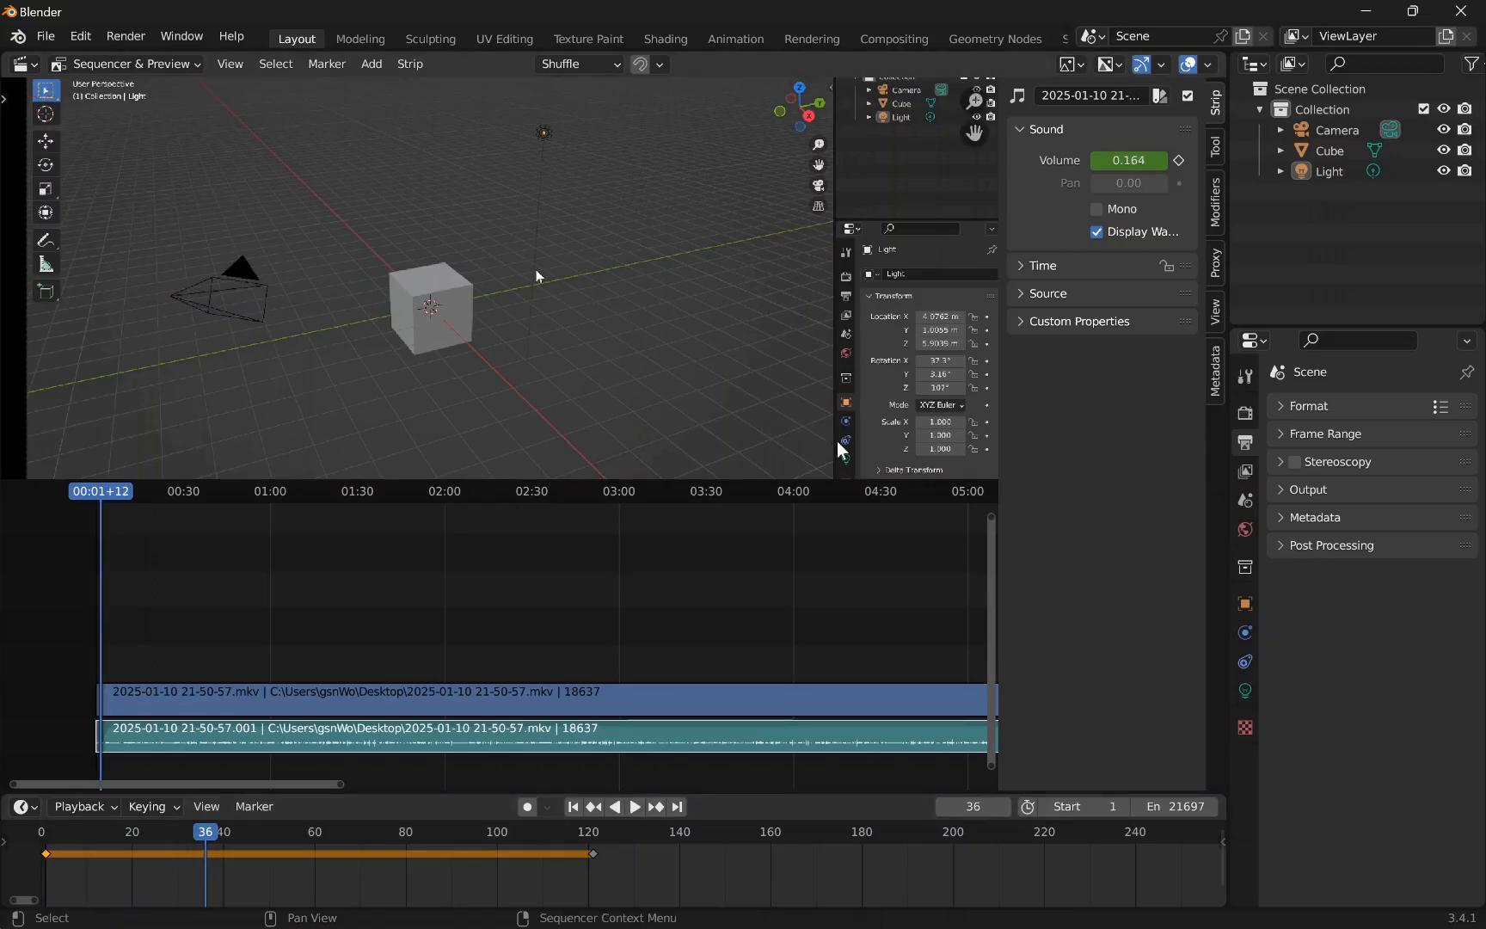
drag(98, 492, 133, 493)
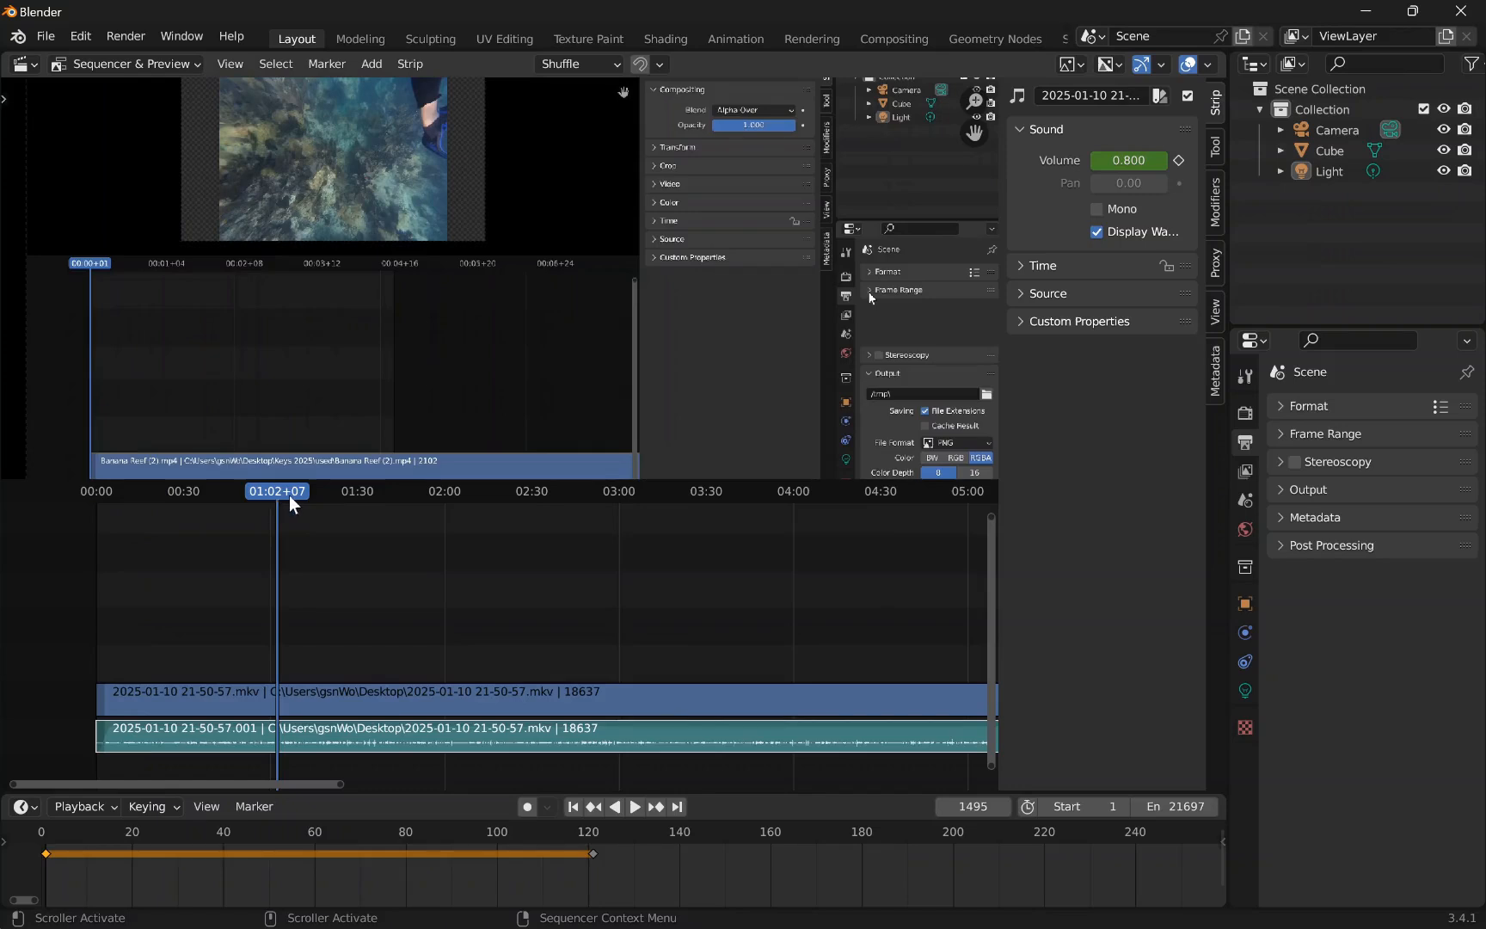
key(space)
drag(311, 781, 949, 810)
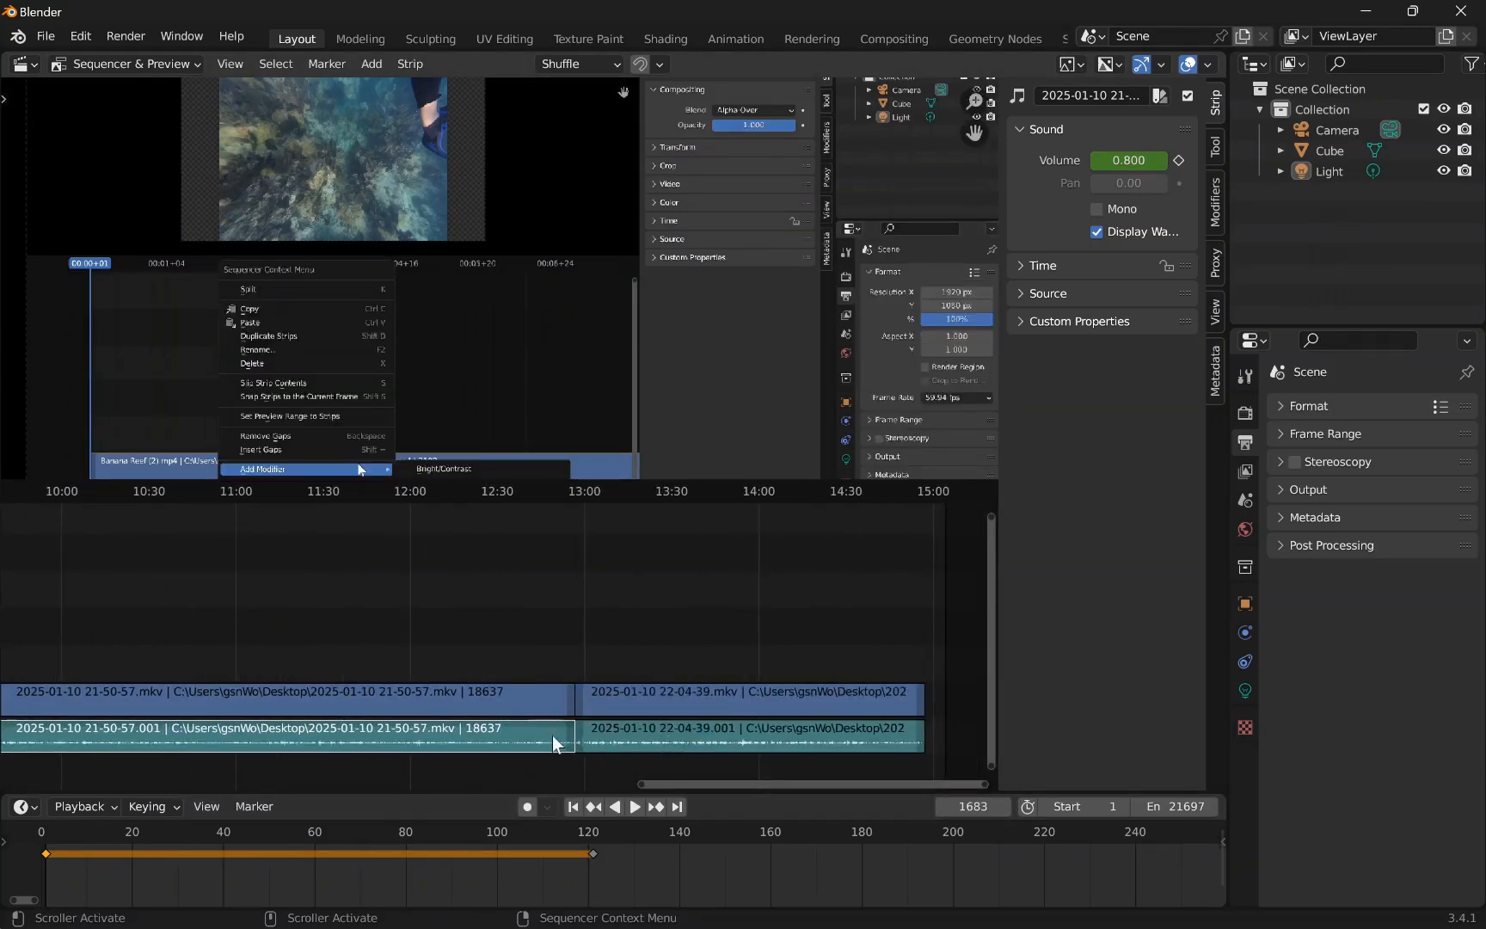
click(607, 731)
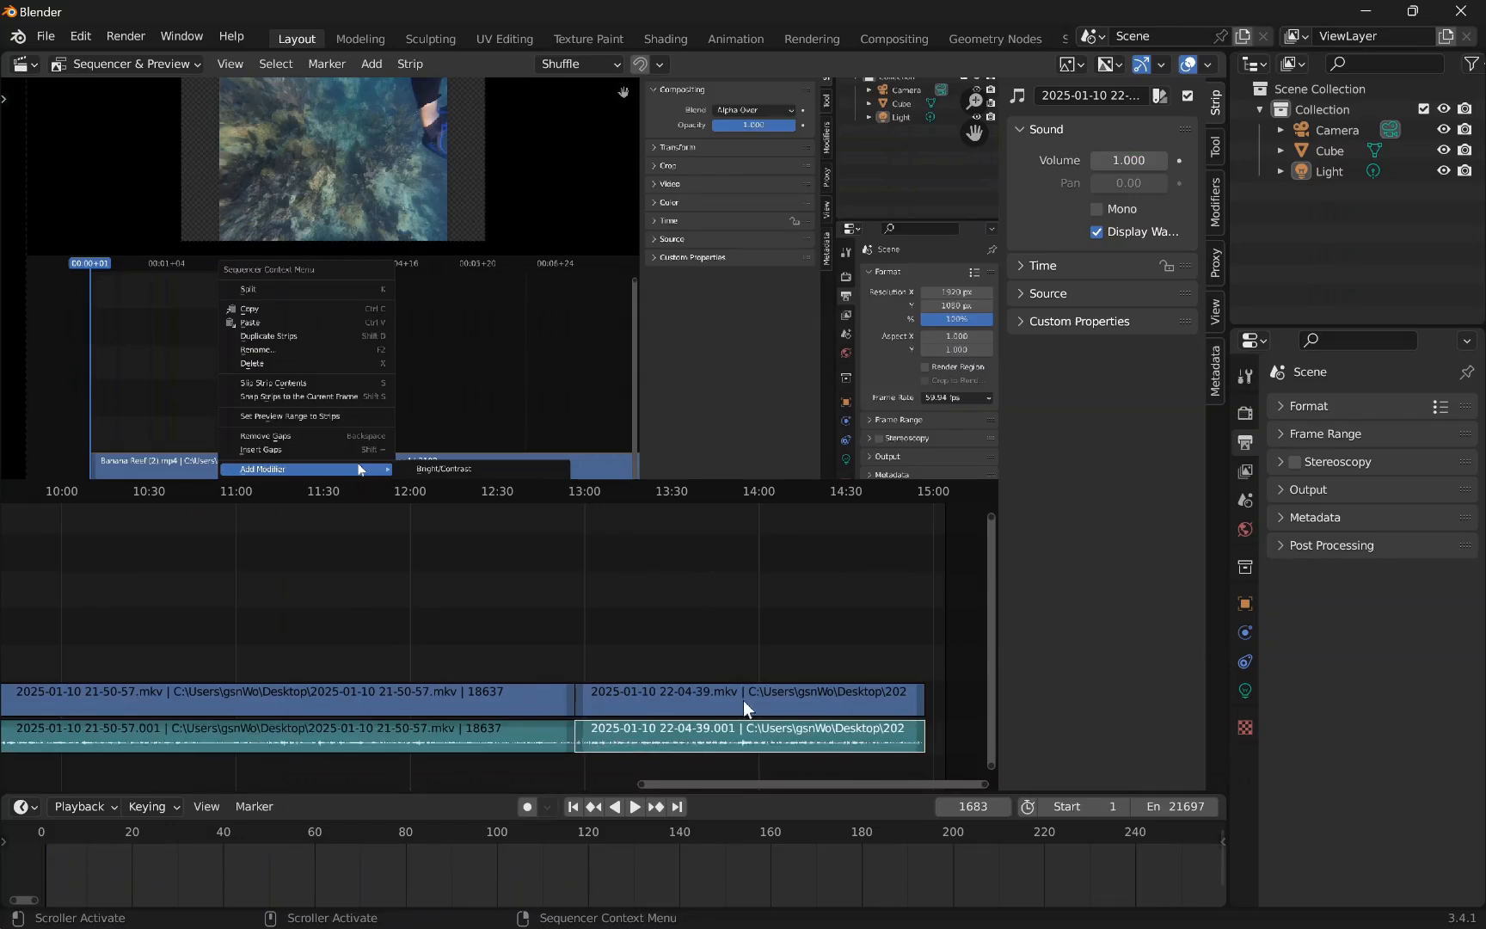
drag(676, 784, 74, 775)
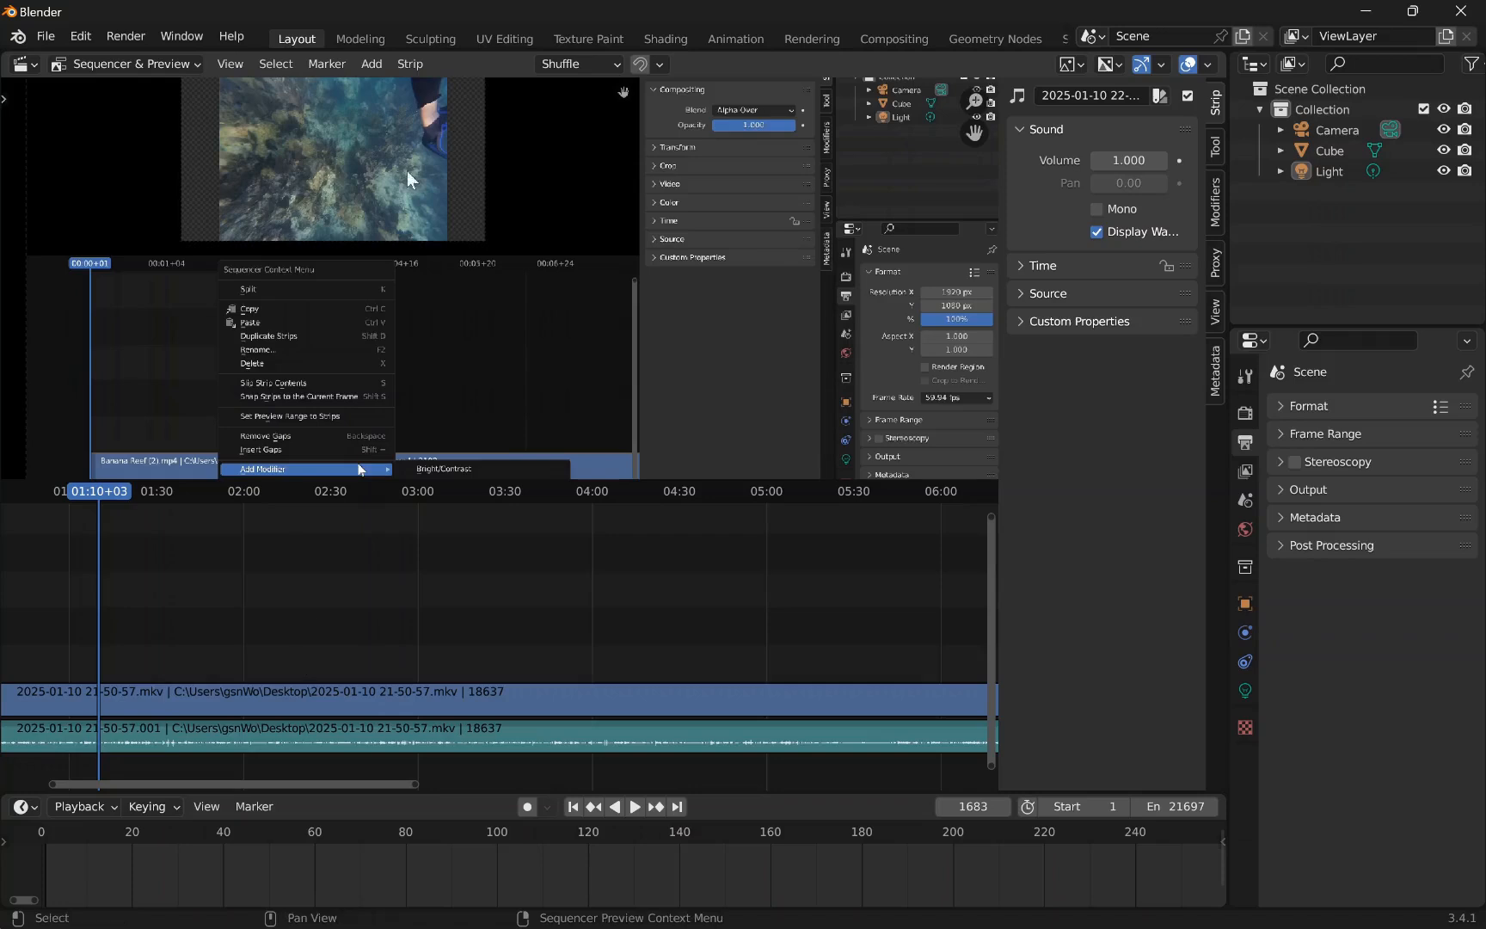
- Add a Text effect strip at frame 1683 and set its text to "test"
click(373, 63)
click(404, 253)
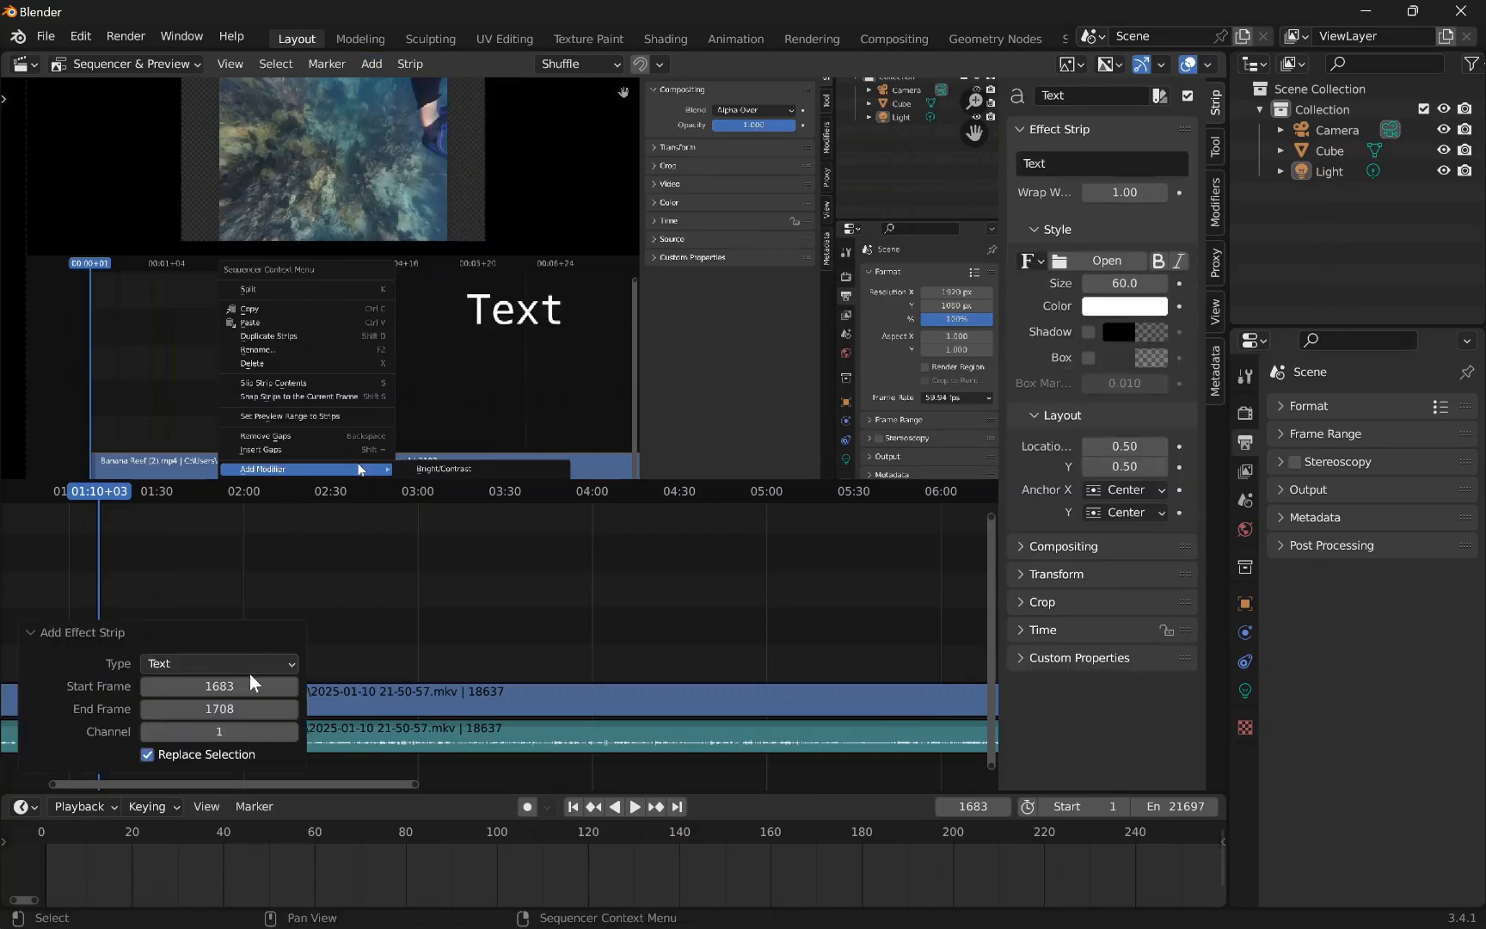
drag(406, 785, 256, 780)
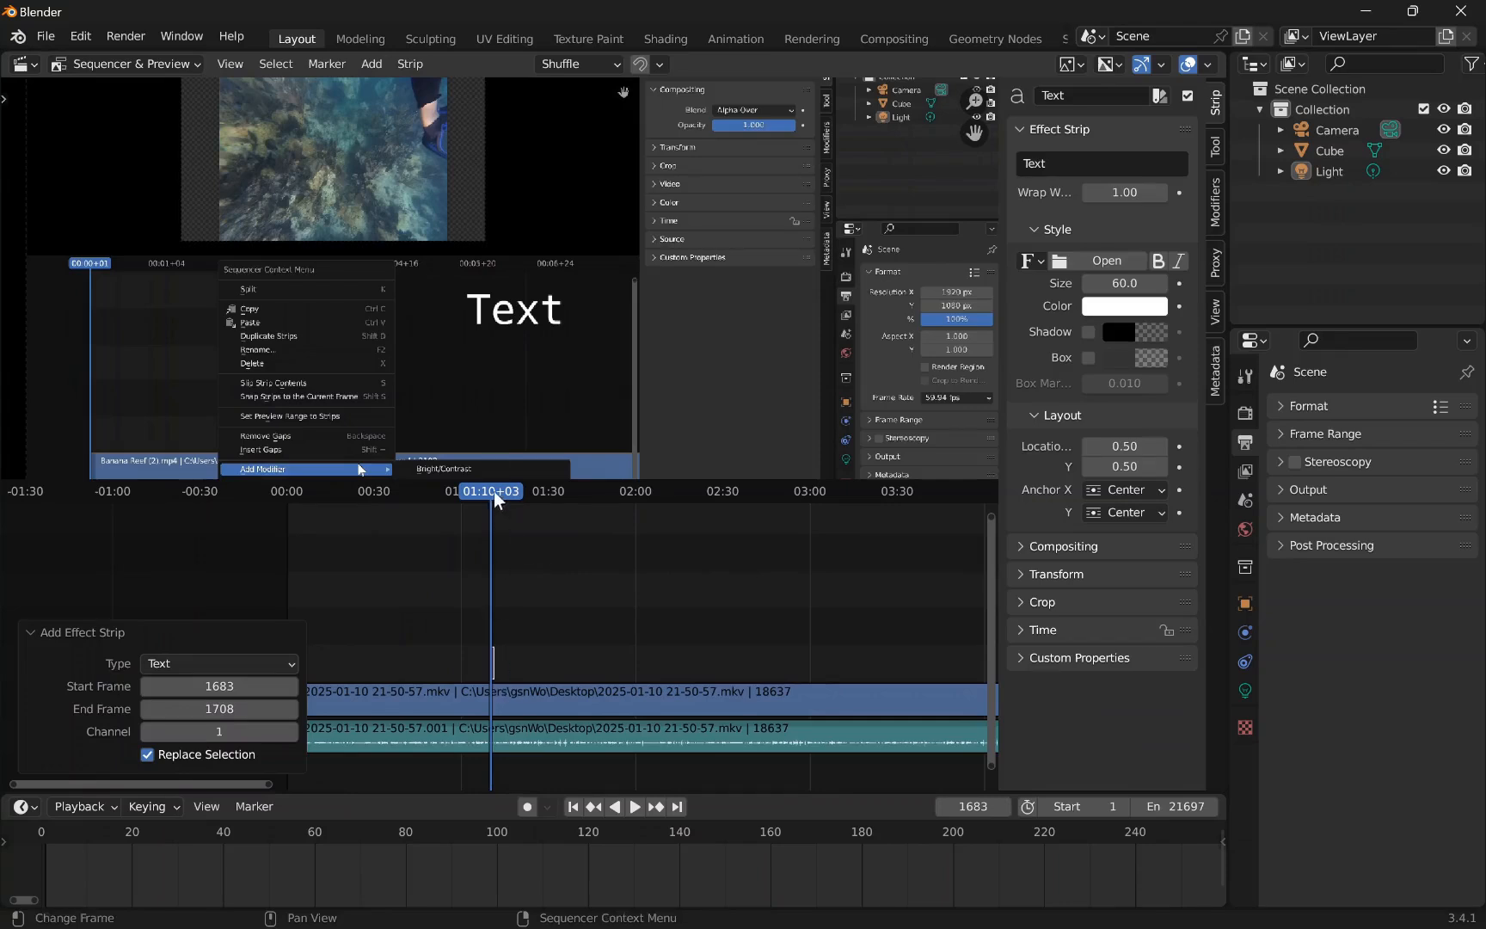
click(1092, 166)
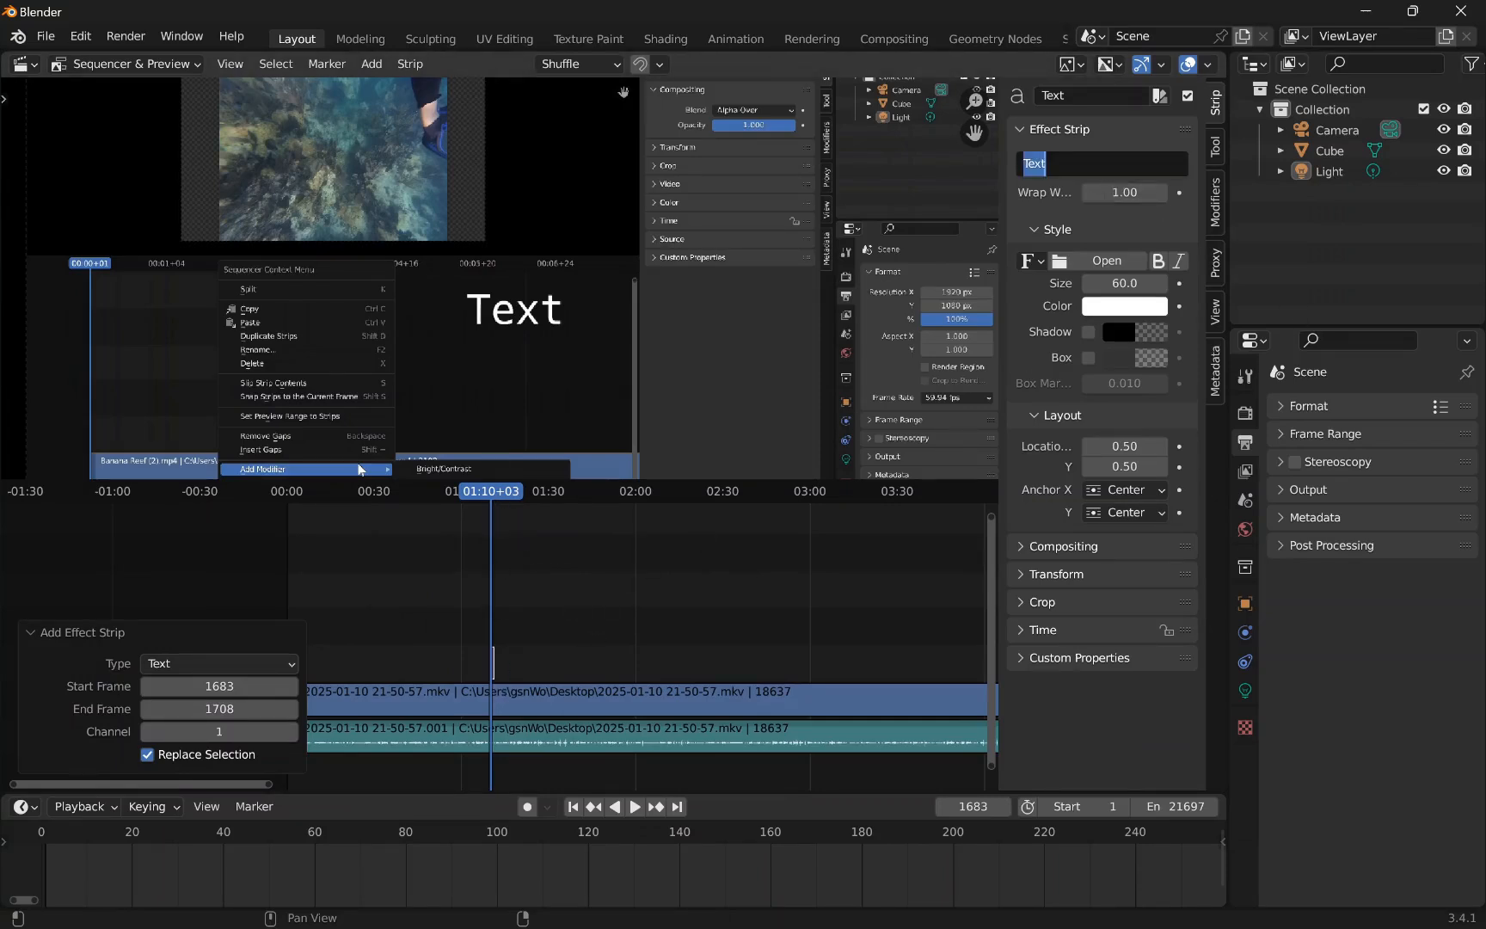
text(test)
key(Return)
scroll(528, 312, down, 5)
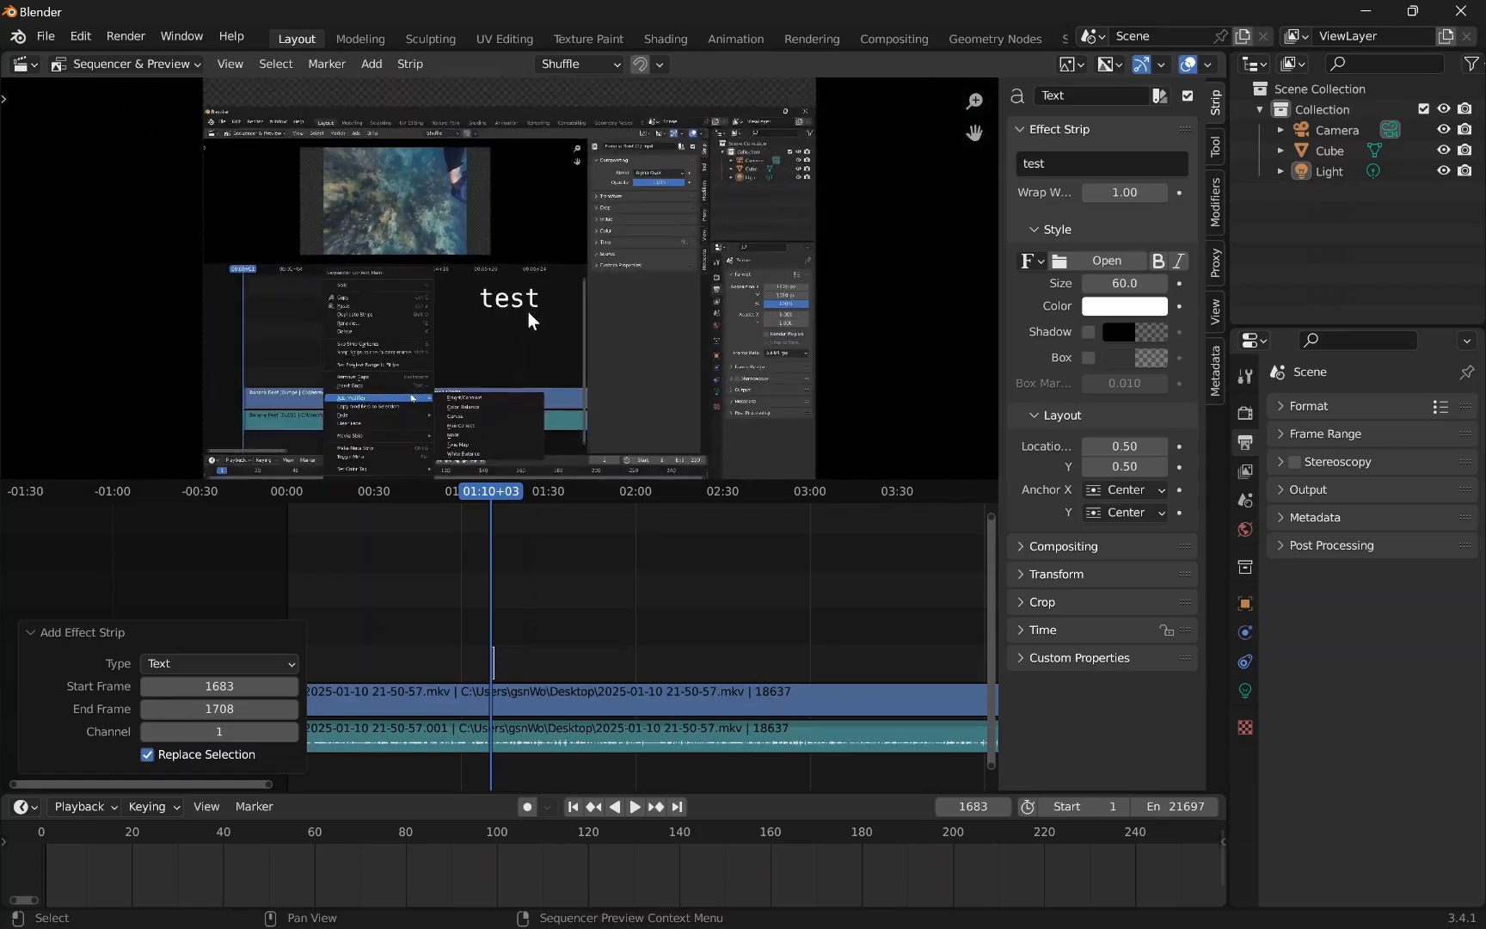
- Review the text strip's Compositing, Transform and Crop settings, collapsing each settings section after viewing it
click(1037, 229)
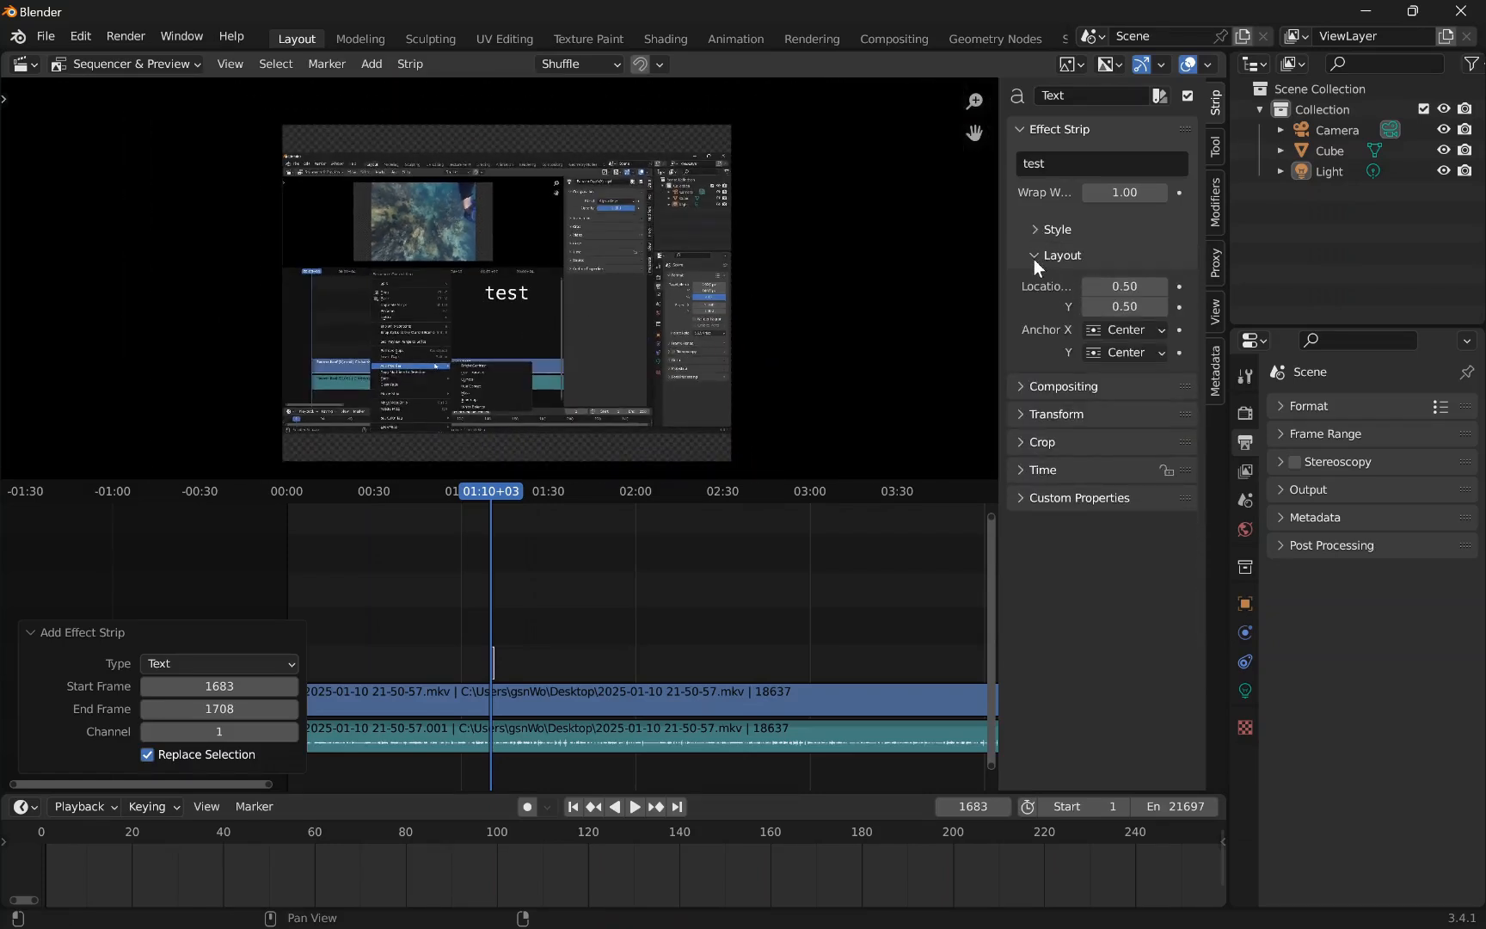
click(1034, 256)
click(1027, 283)
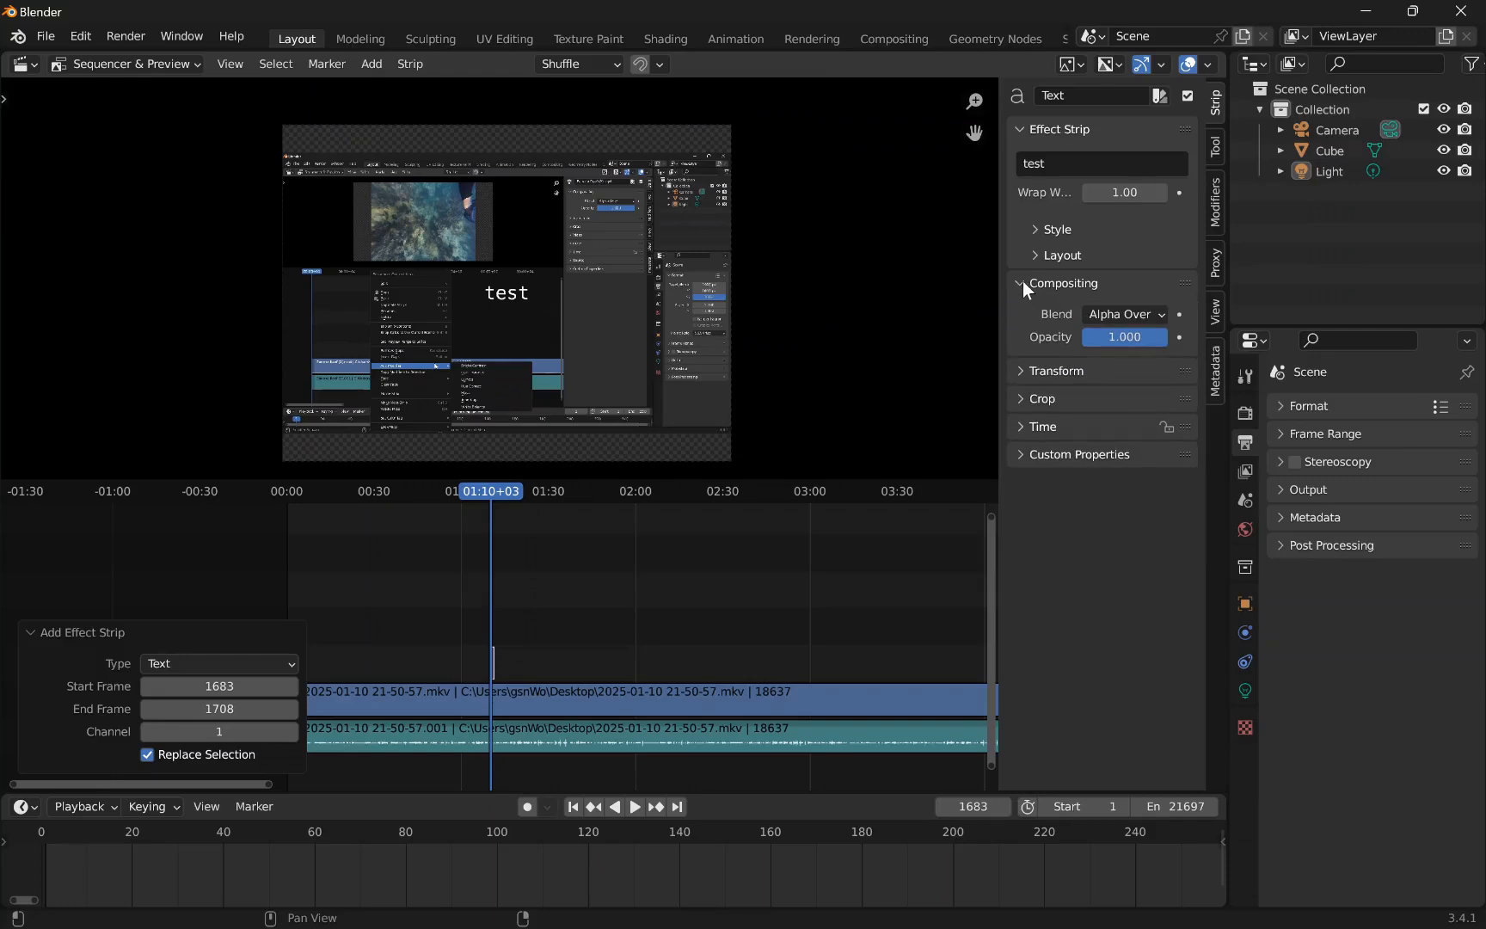
click(1022, 281)
click(1023, 303)
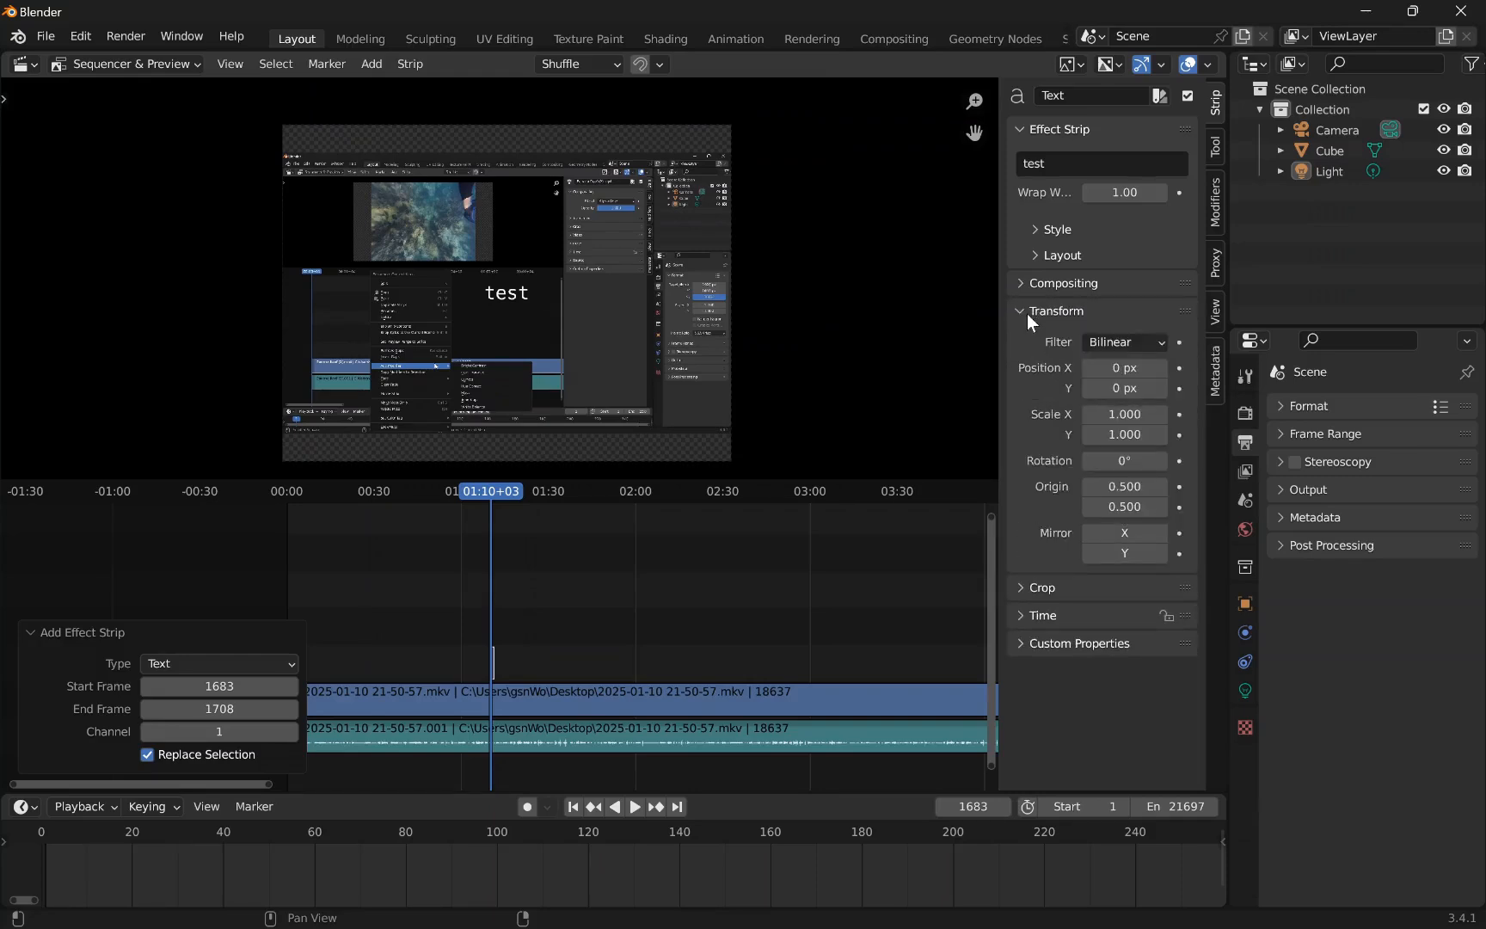
click(1031, 310)
click(1023, 311)
click(1022, 314)
click(1022, 335)
click(1022, 335)
- Set the text strip's duration to 48 frames and widen the sidebar so its time fields are fully readable
click(1021, 364)
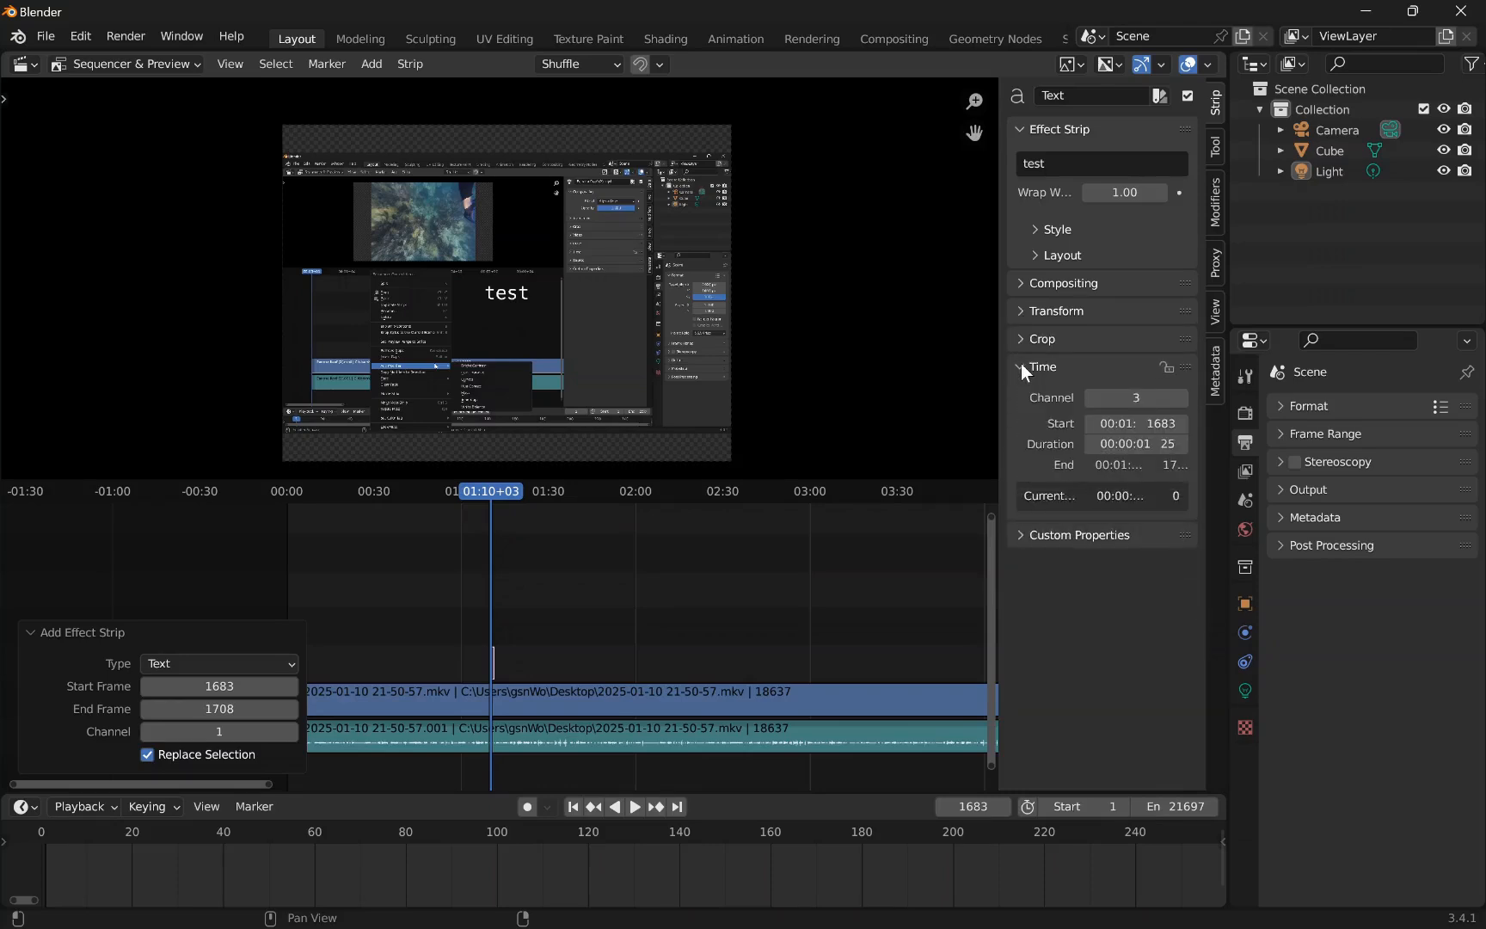
click(1135, 444)
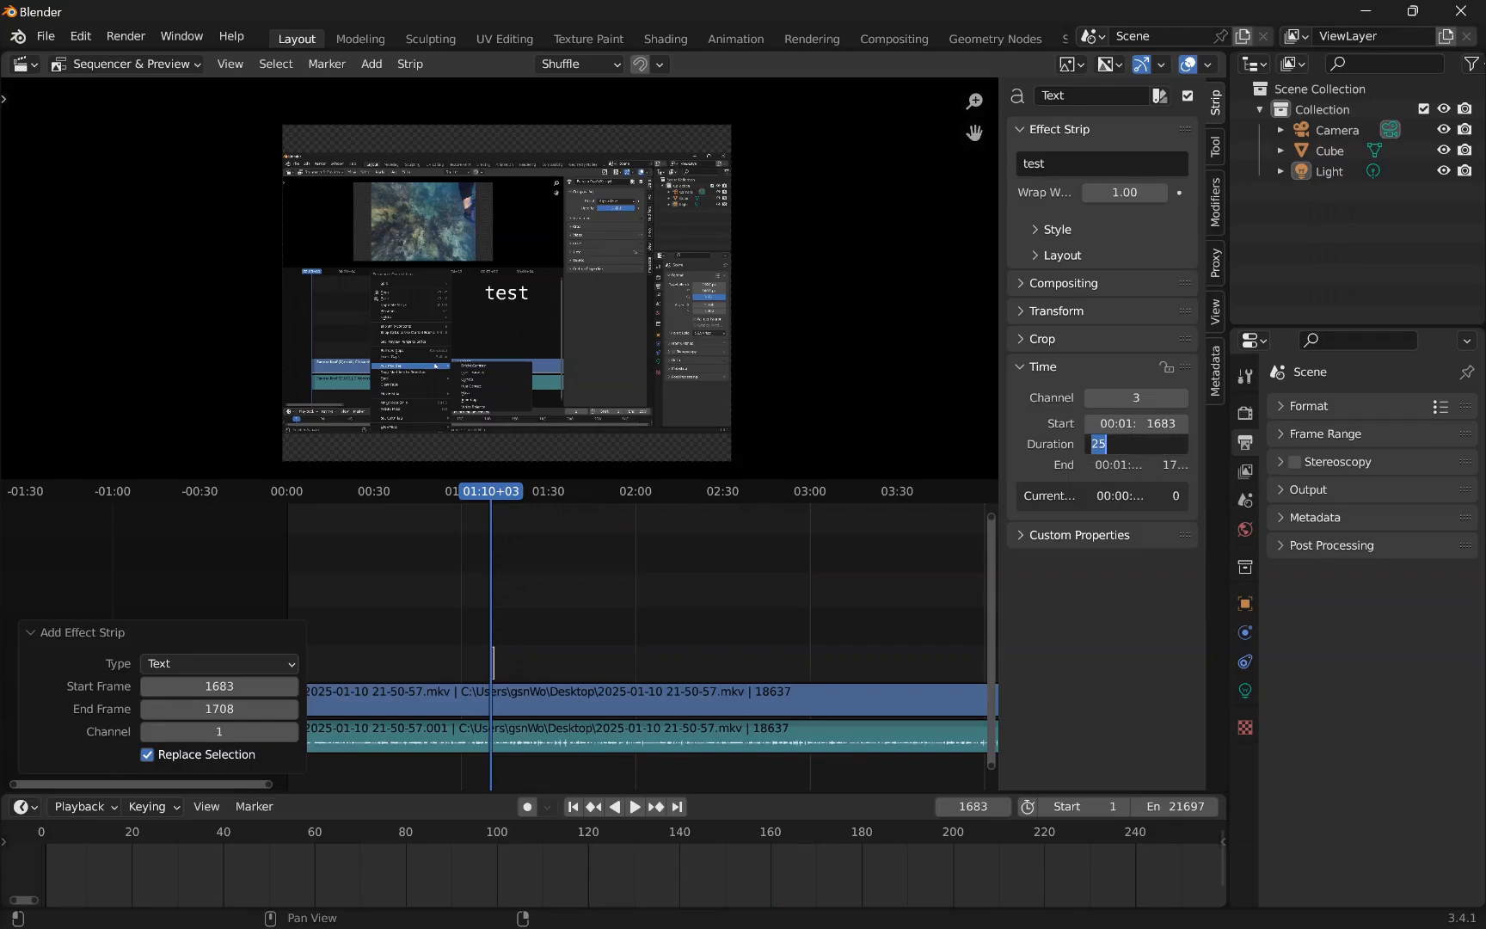
text(48)
key(Return)
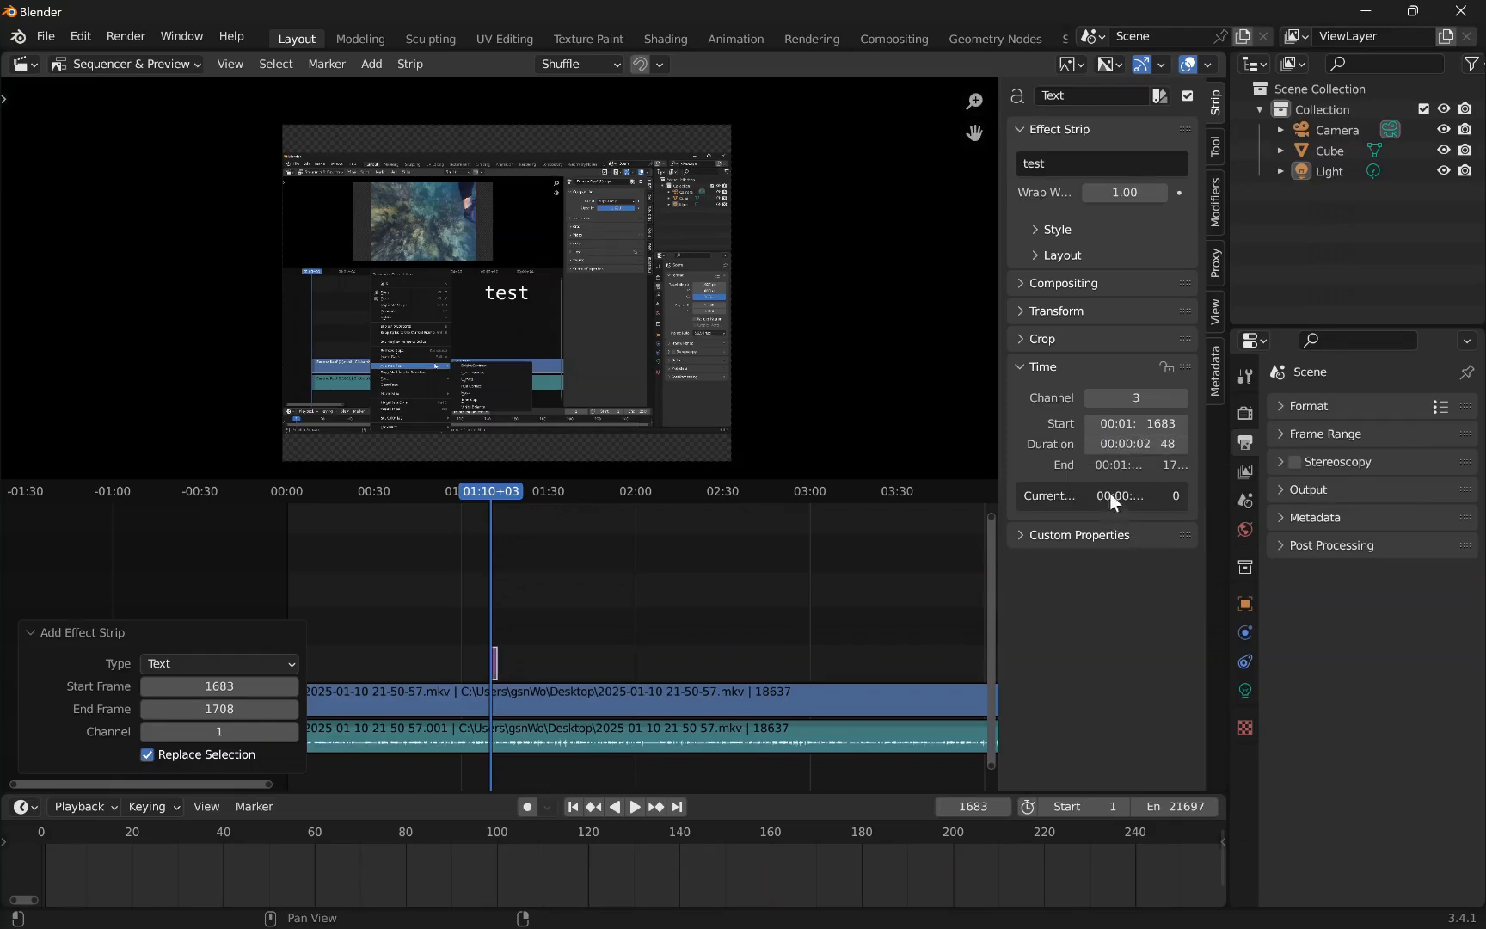
drag(997, 389, 945, 392)
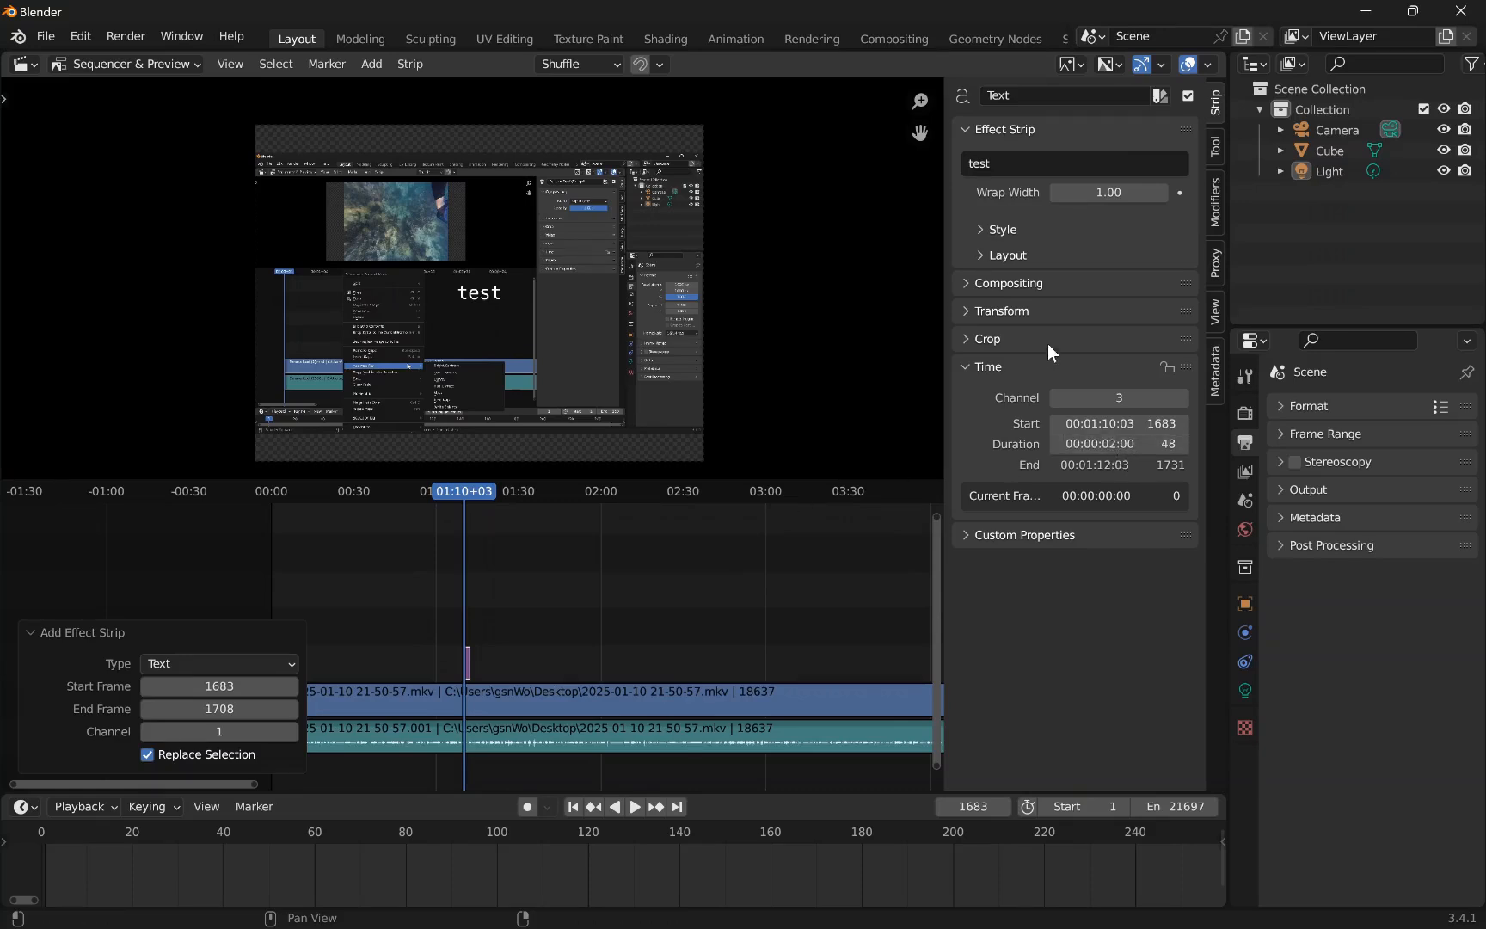
- Review the text strip's Crop, Custom Properties, Style and Layout settings, leaving the sections collapsed
click(971, 363)
click(969, 338)
click(969, 338)
click(965, 393)
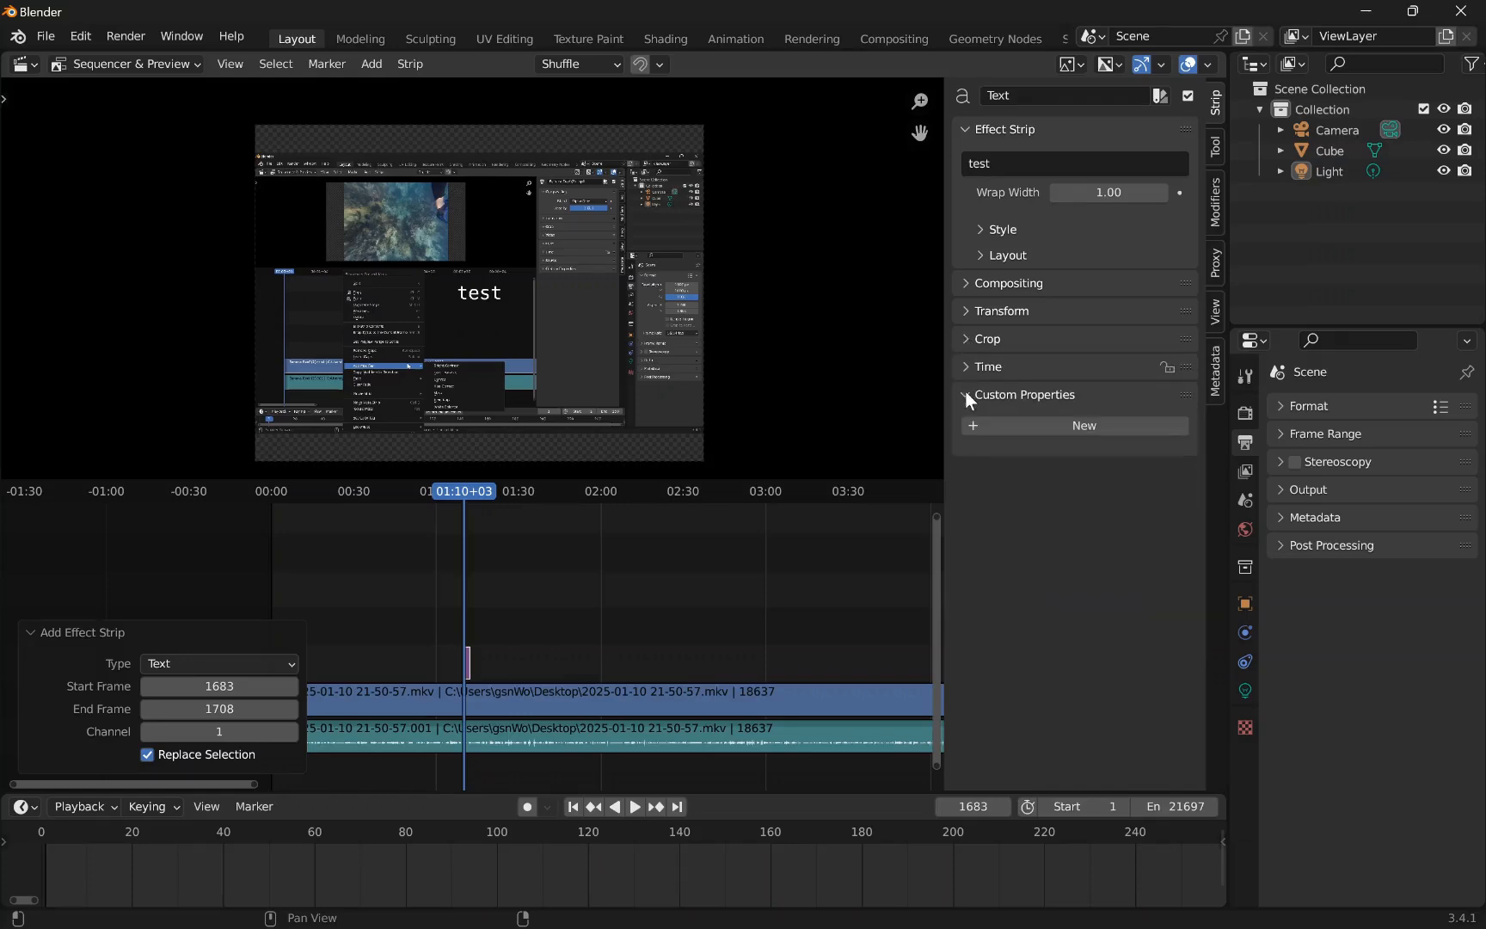
click(965, 392)
click(976, 229)
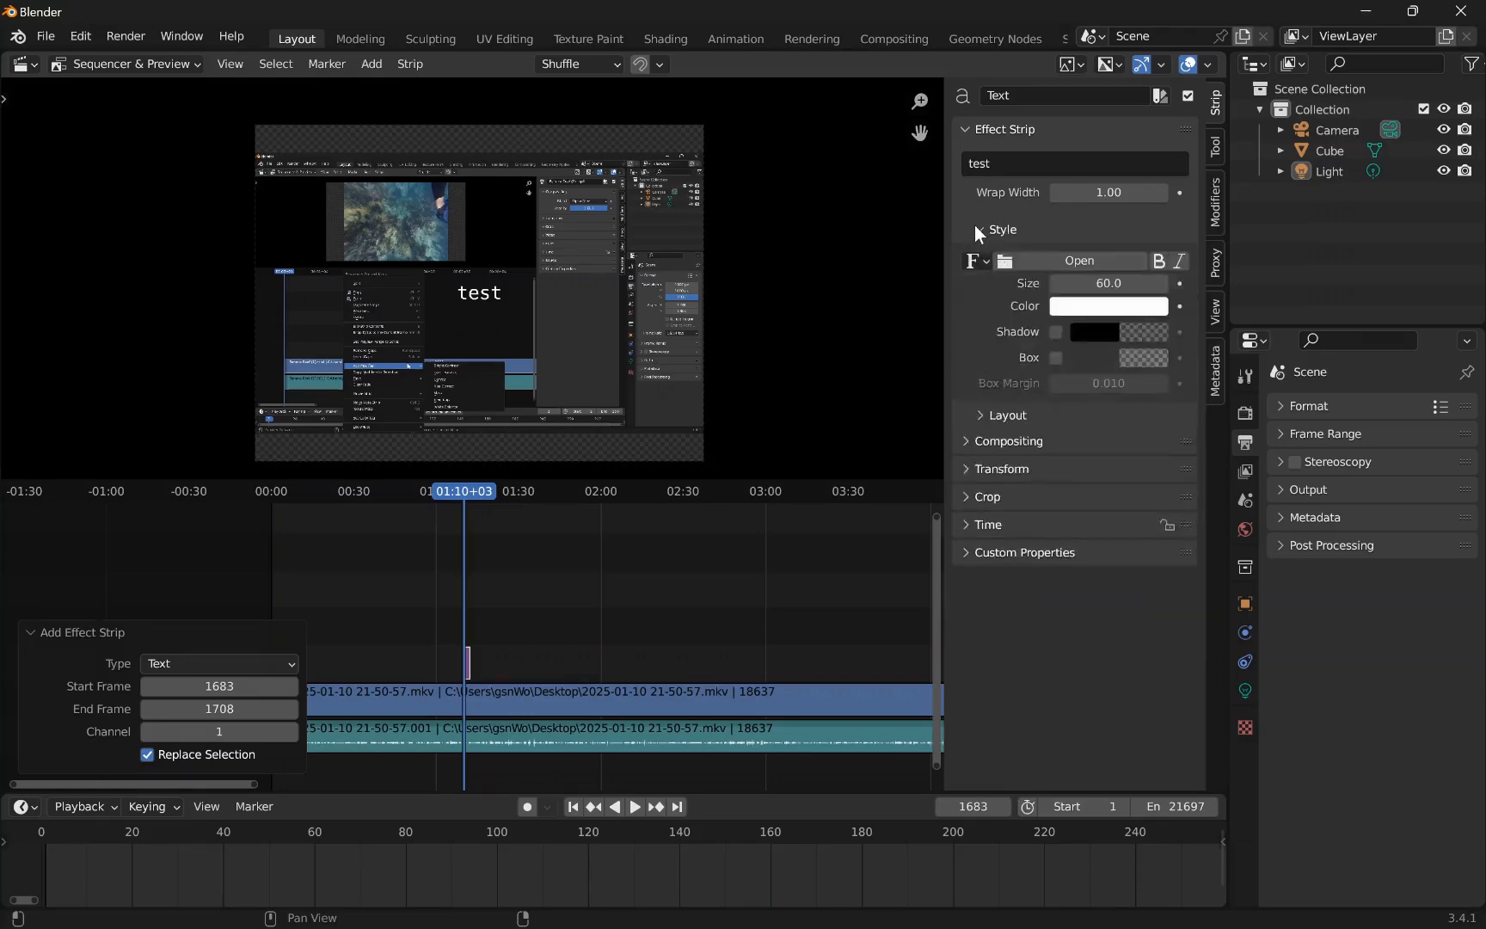
click(976, 228)
click(976, 255)
click(977, 254)
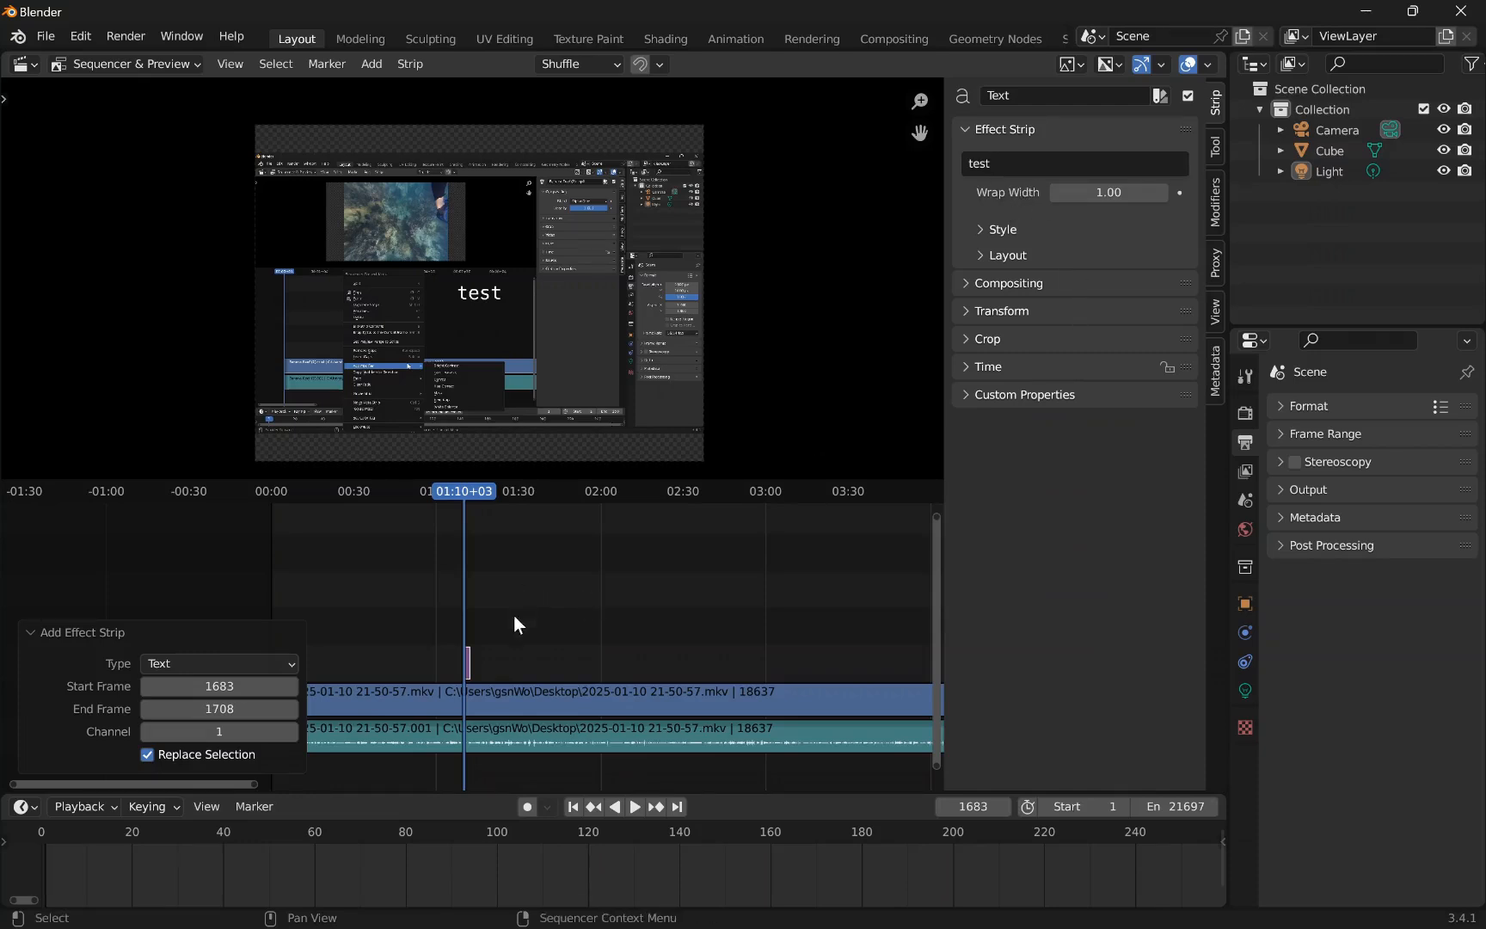
- Apply a Fade In to the text strip at frame 1683
scroll(405, 710, up, 2)
scroll(405, 710, up, 2)
right_click(464, 661)
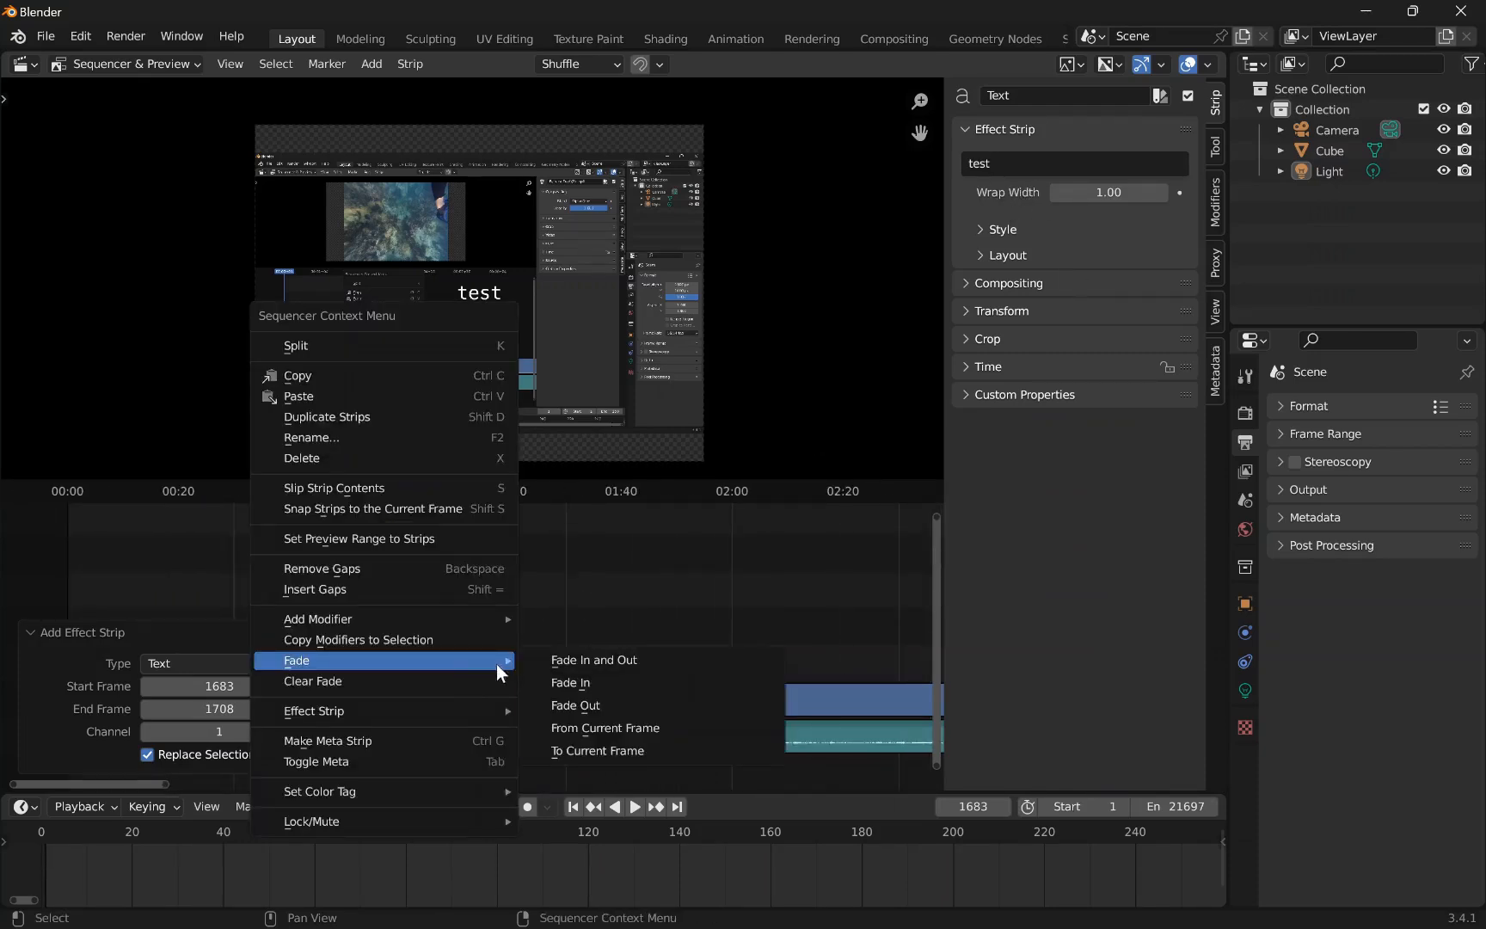
click(571, 683)
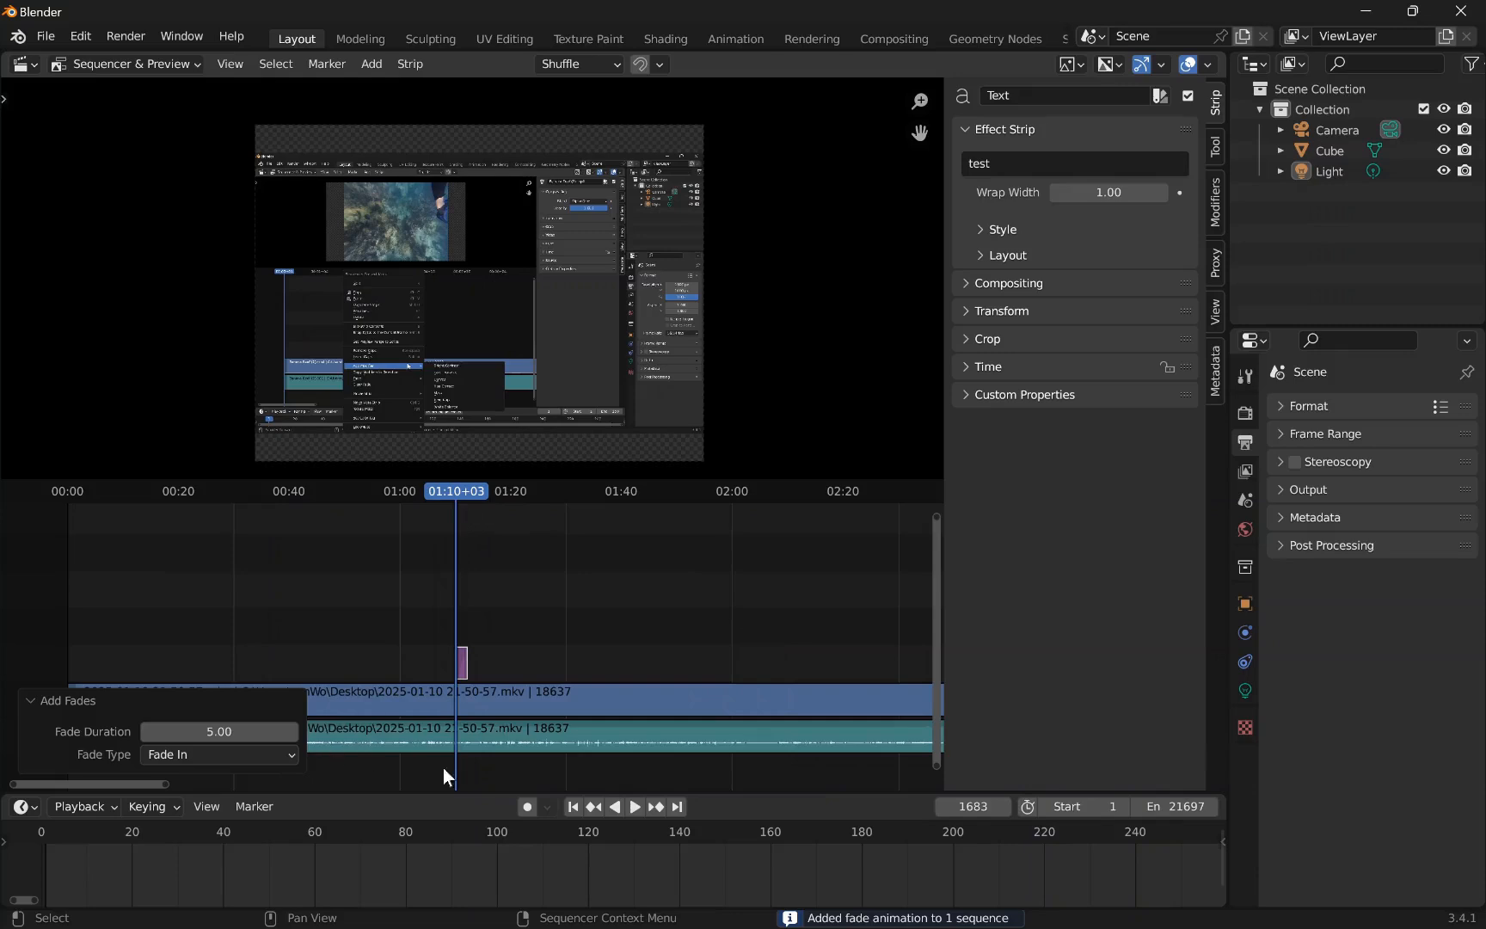
- Play the sequence over the text strip to check how the text fades in
click(632, 805)
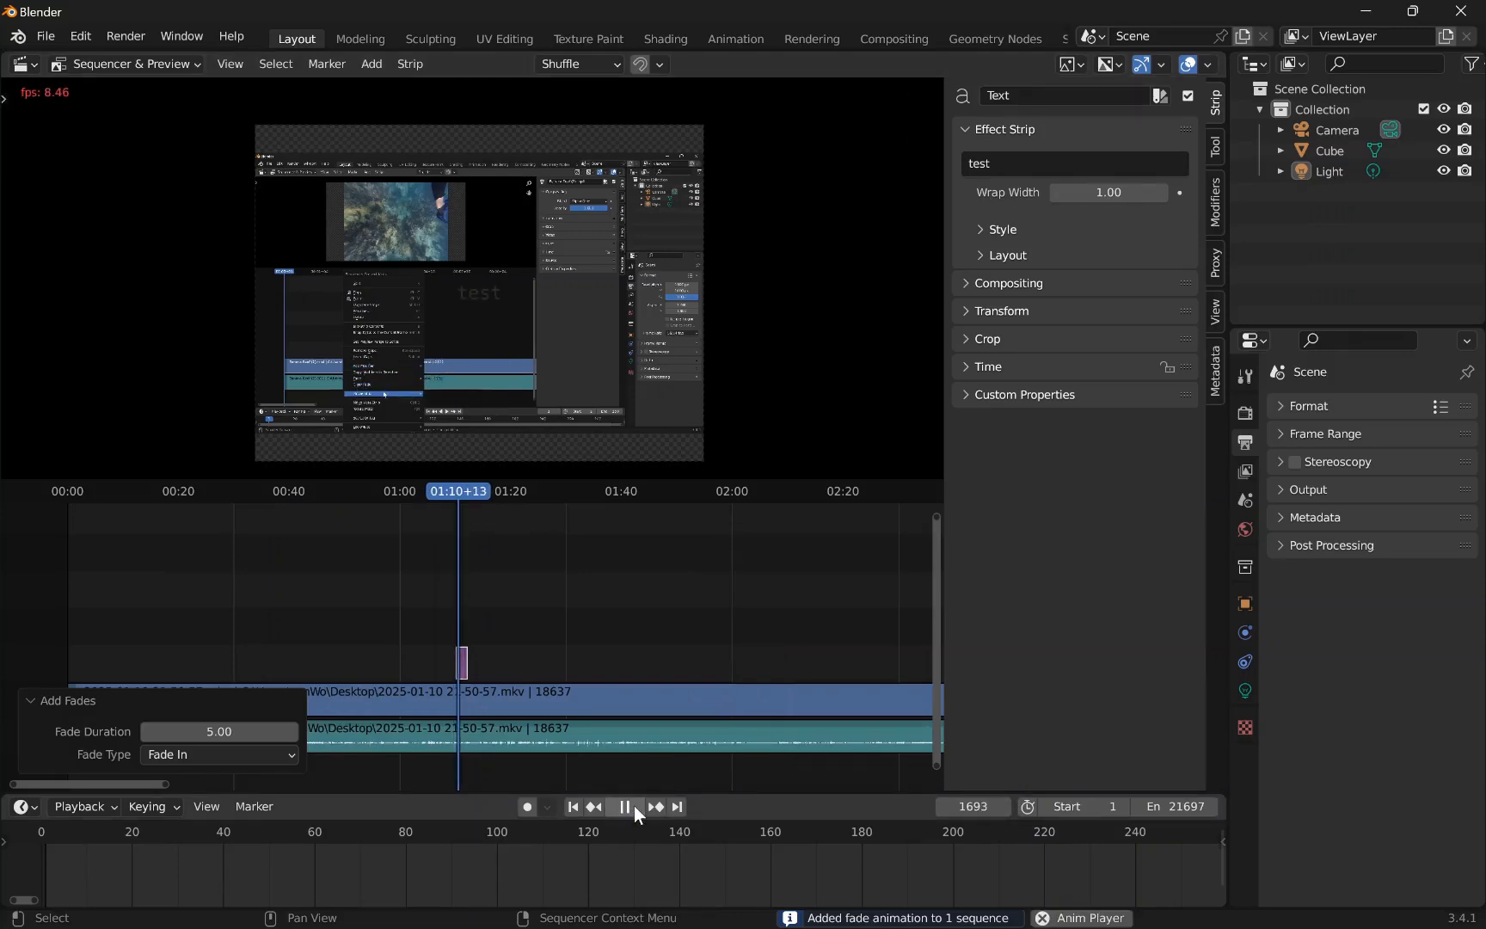
click(634, 806)
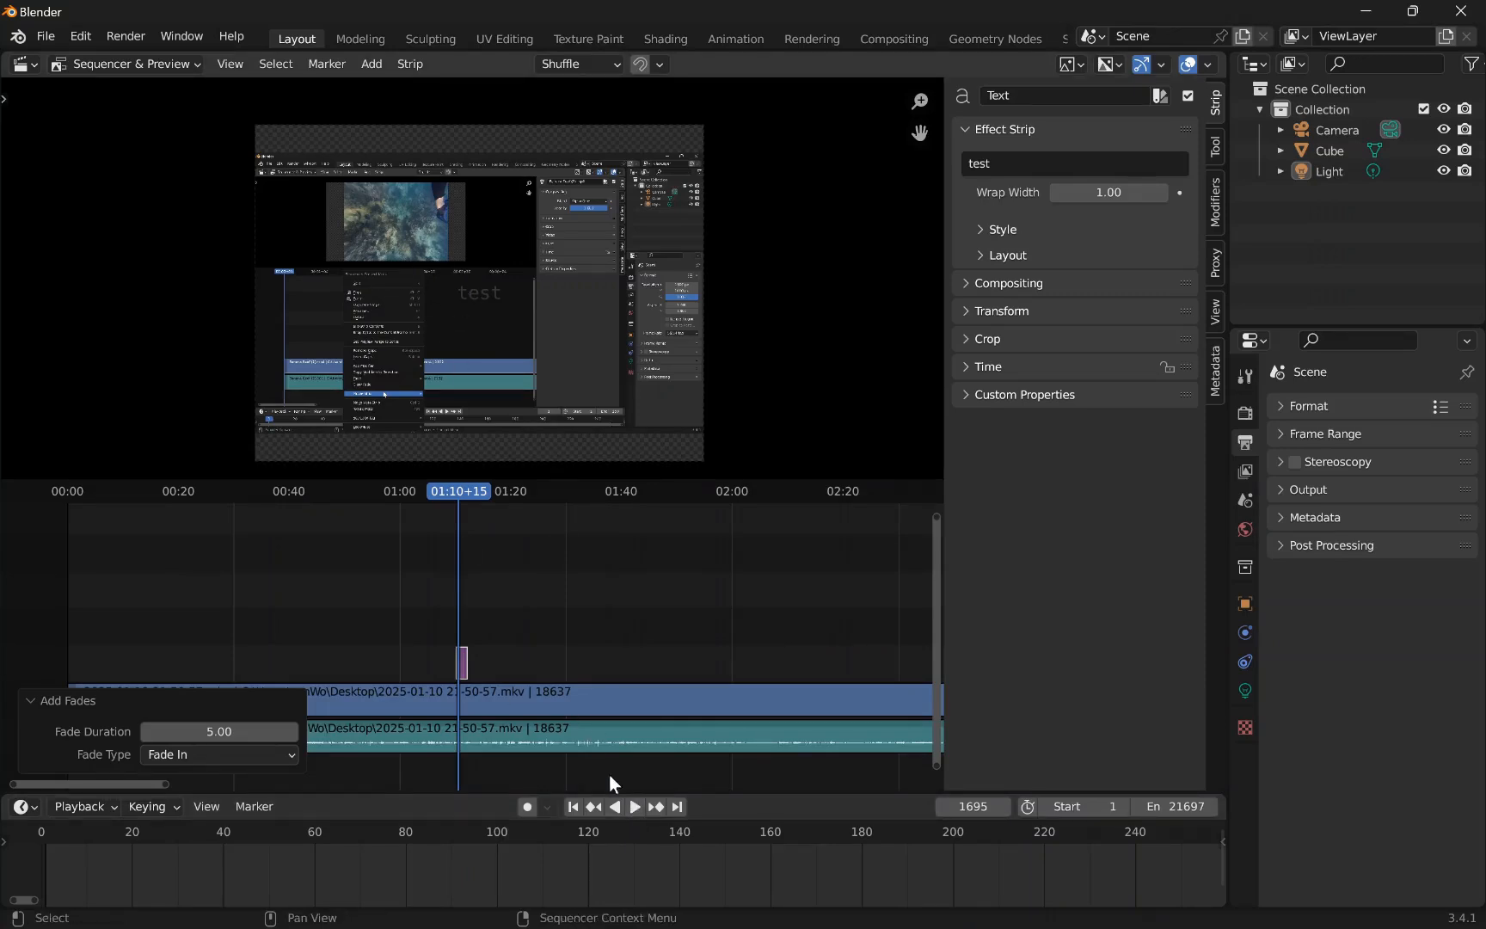
click(635, 806)
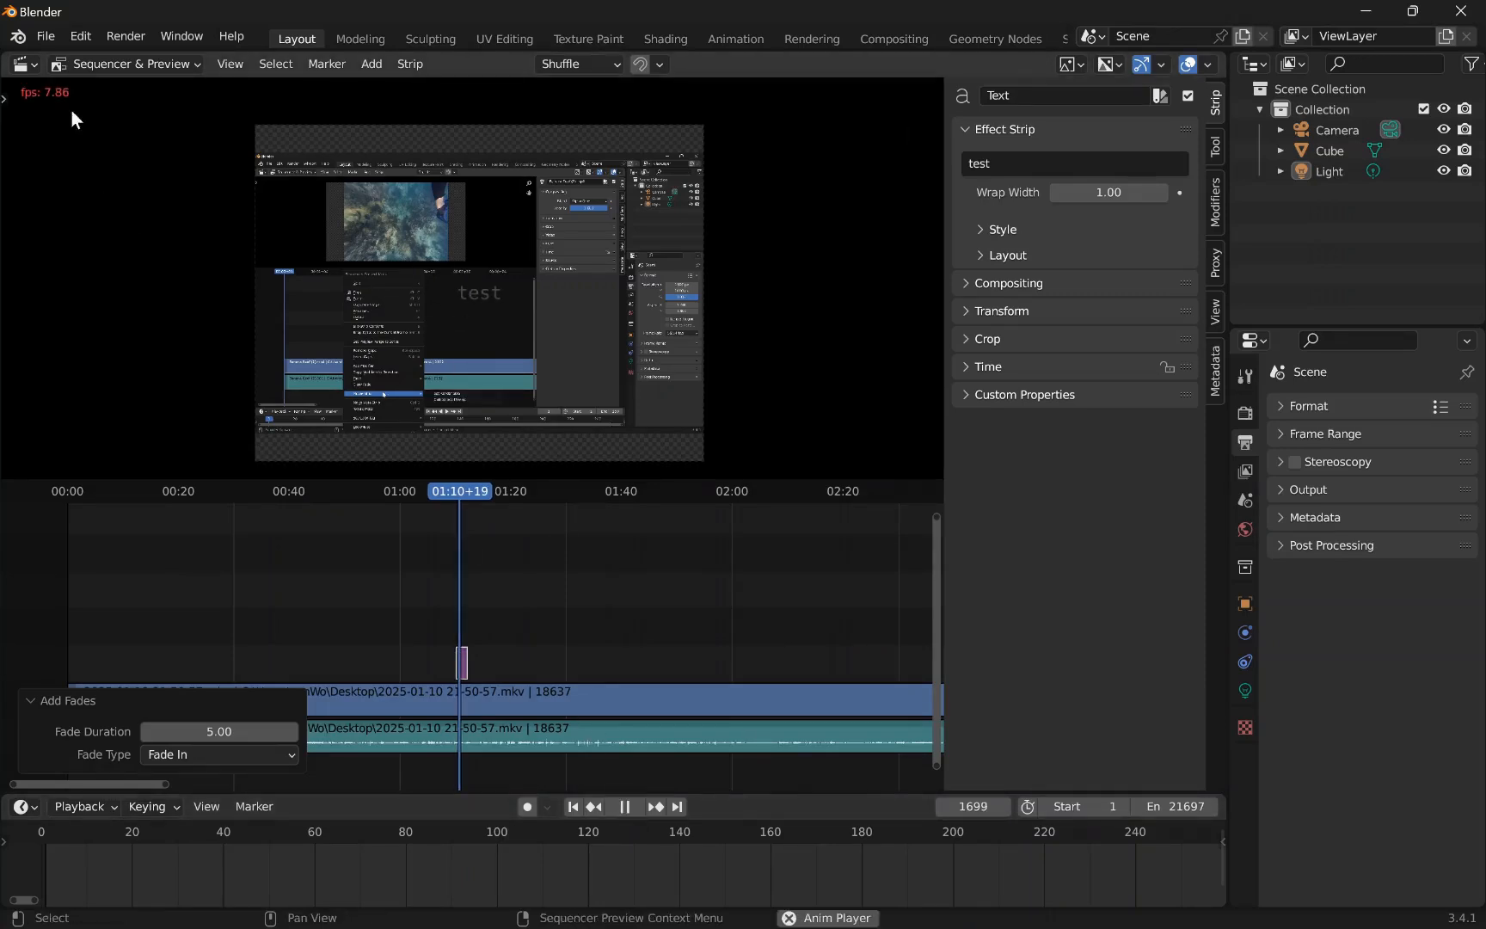
click(634, 807)
- Switch the view type to Sequencer only and play the sequence past the end of the text strip
click(120, 60)
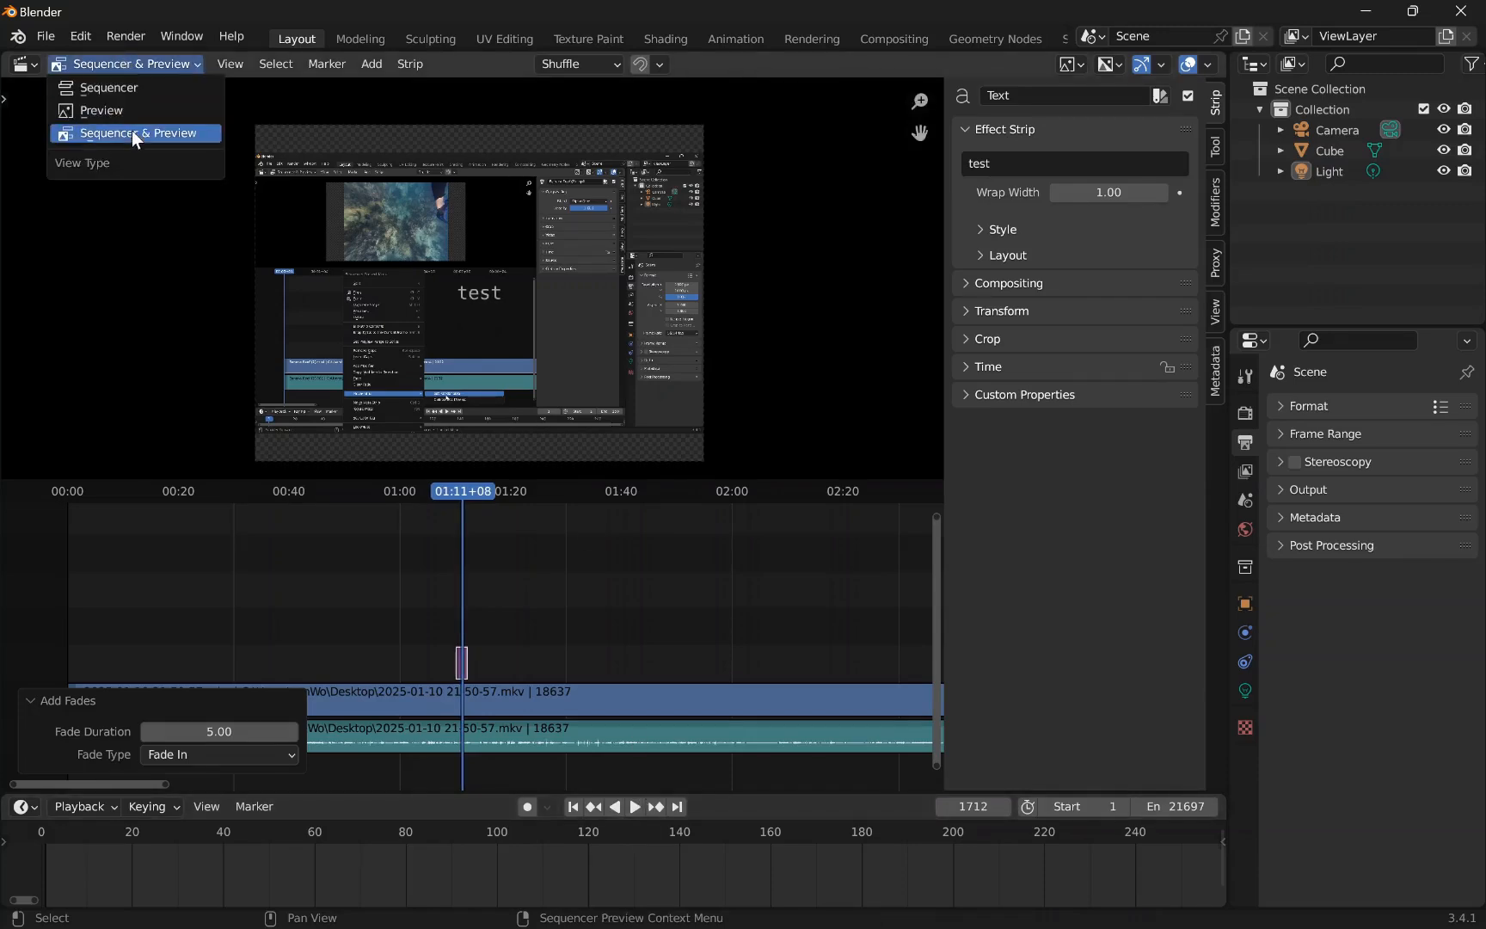
click(132, 86)
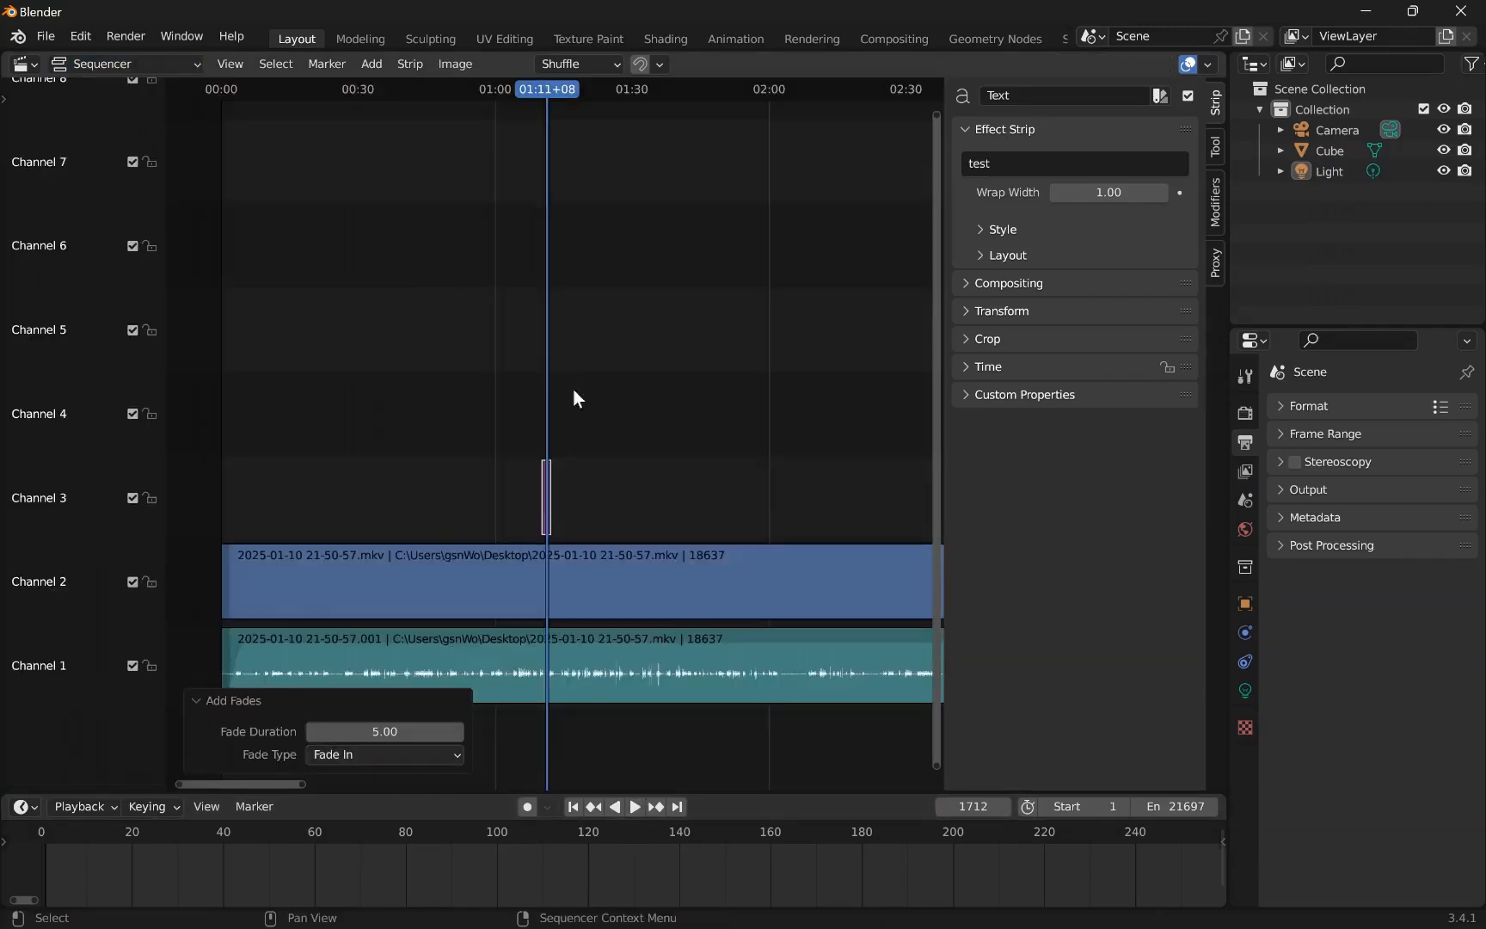
click(634, 807)
click(638, 807)
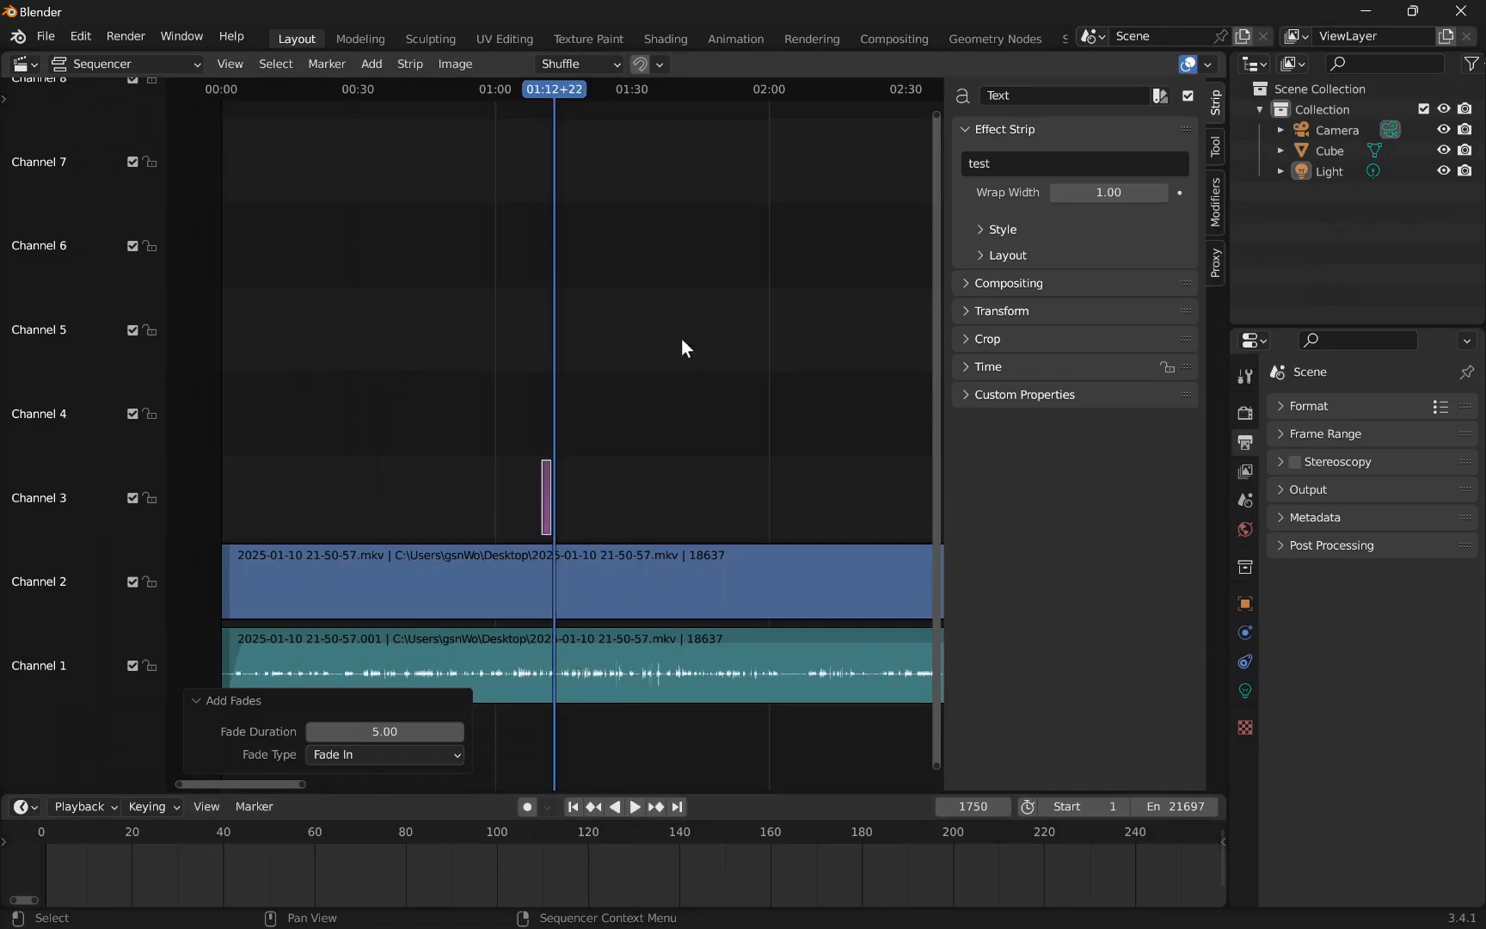
scroll(638, 495, down, 4)
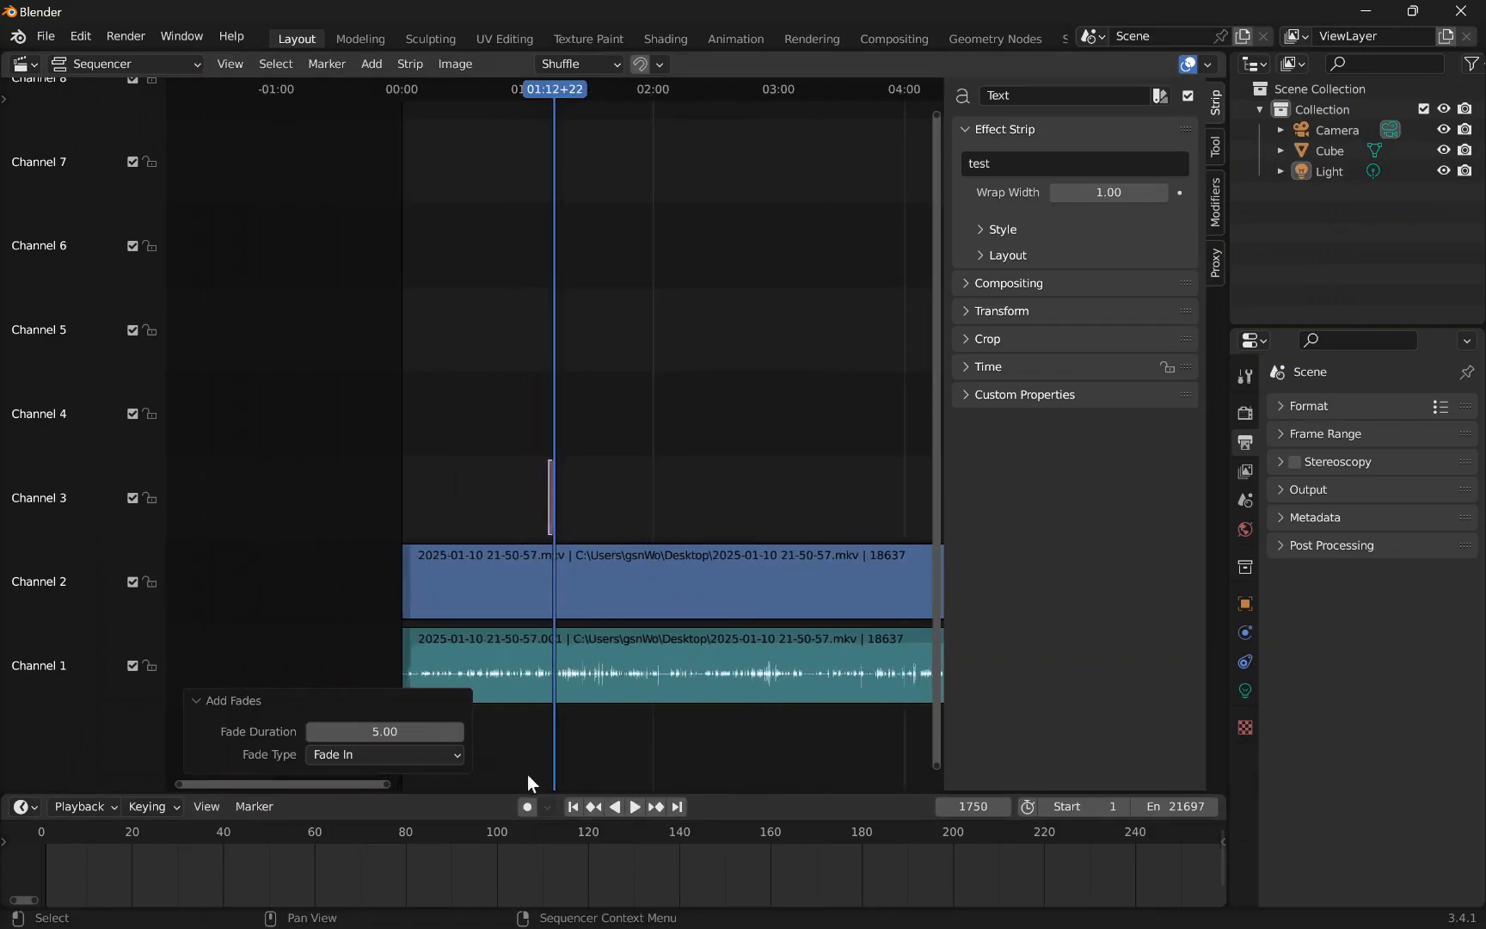
drag(392, 785, 424, 774)
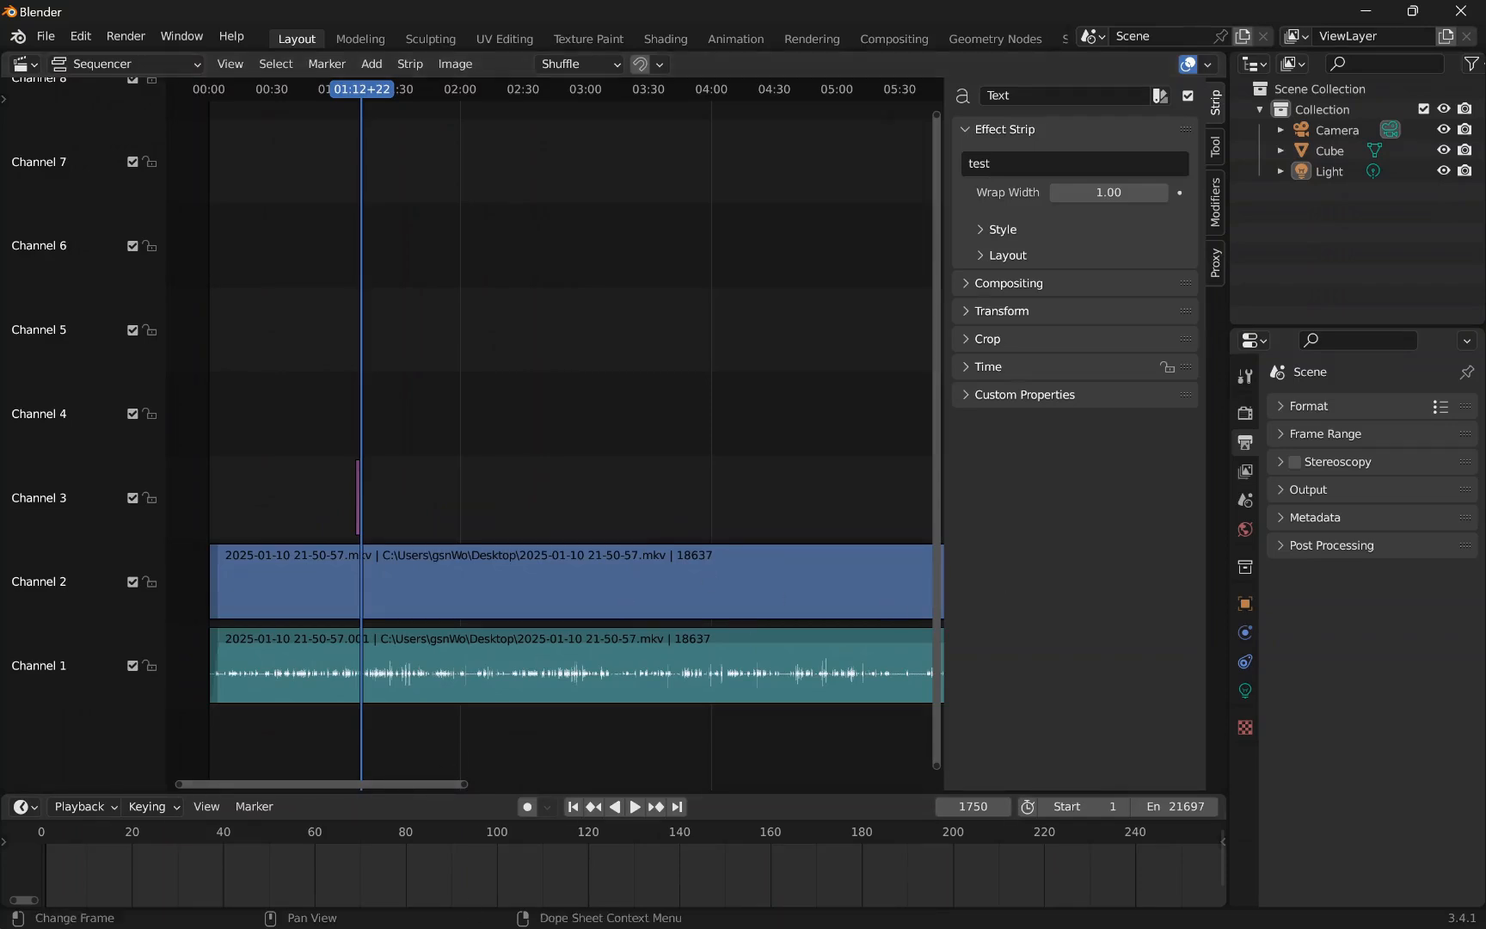
click(567, 918)
click(794, 684)
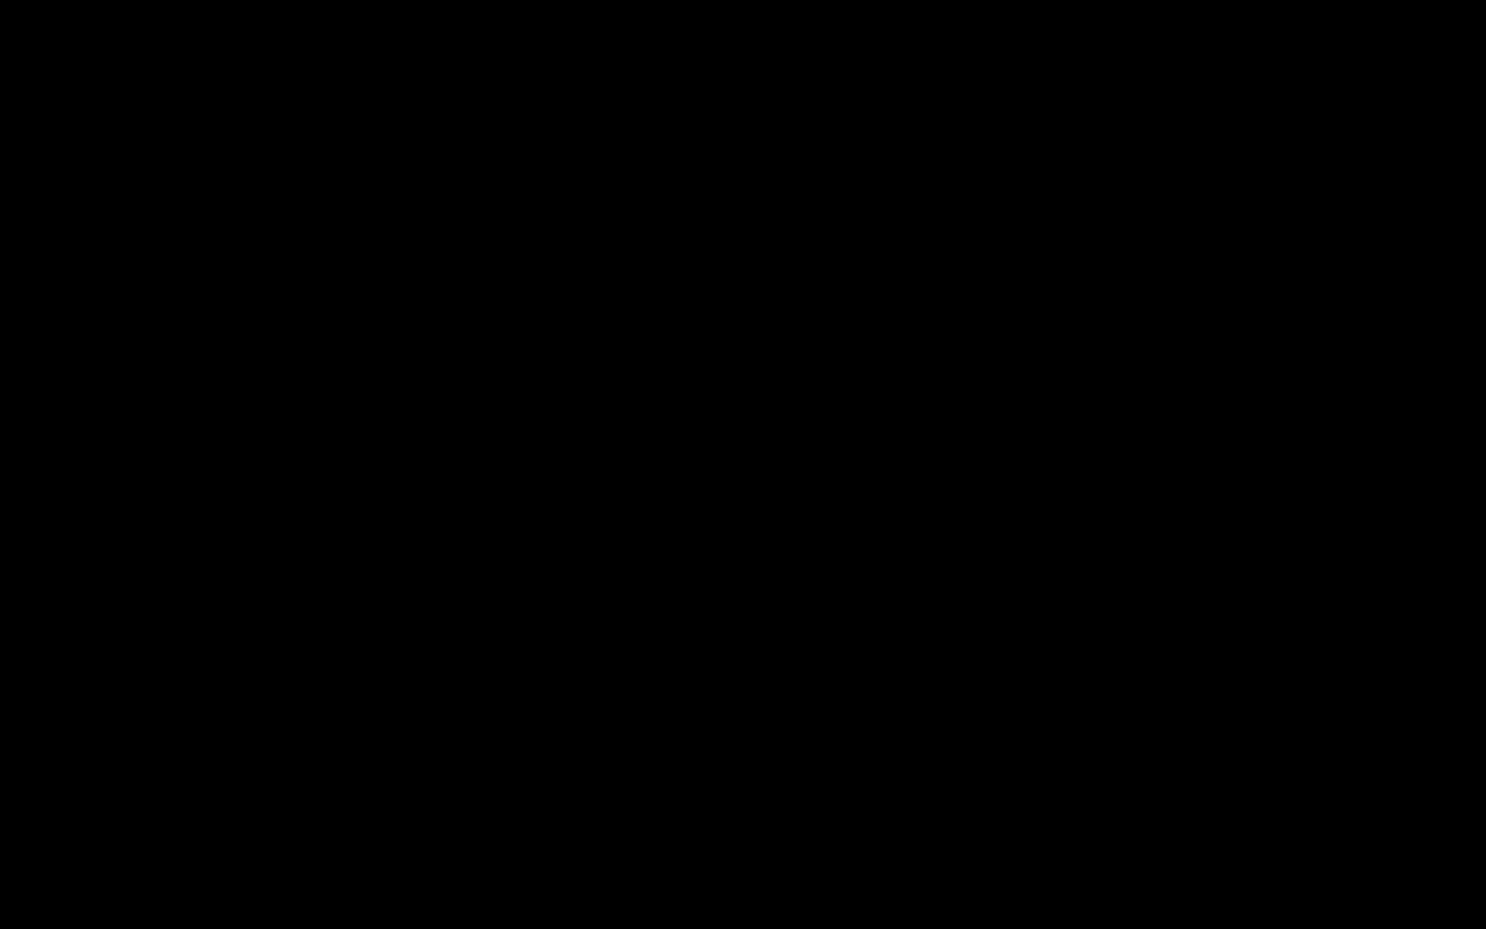